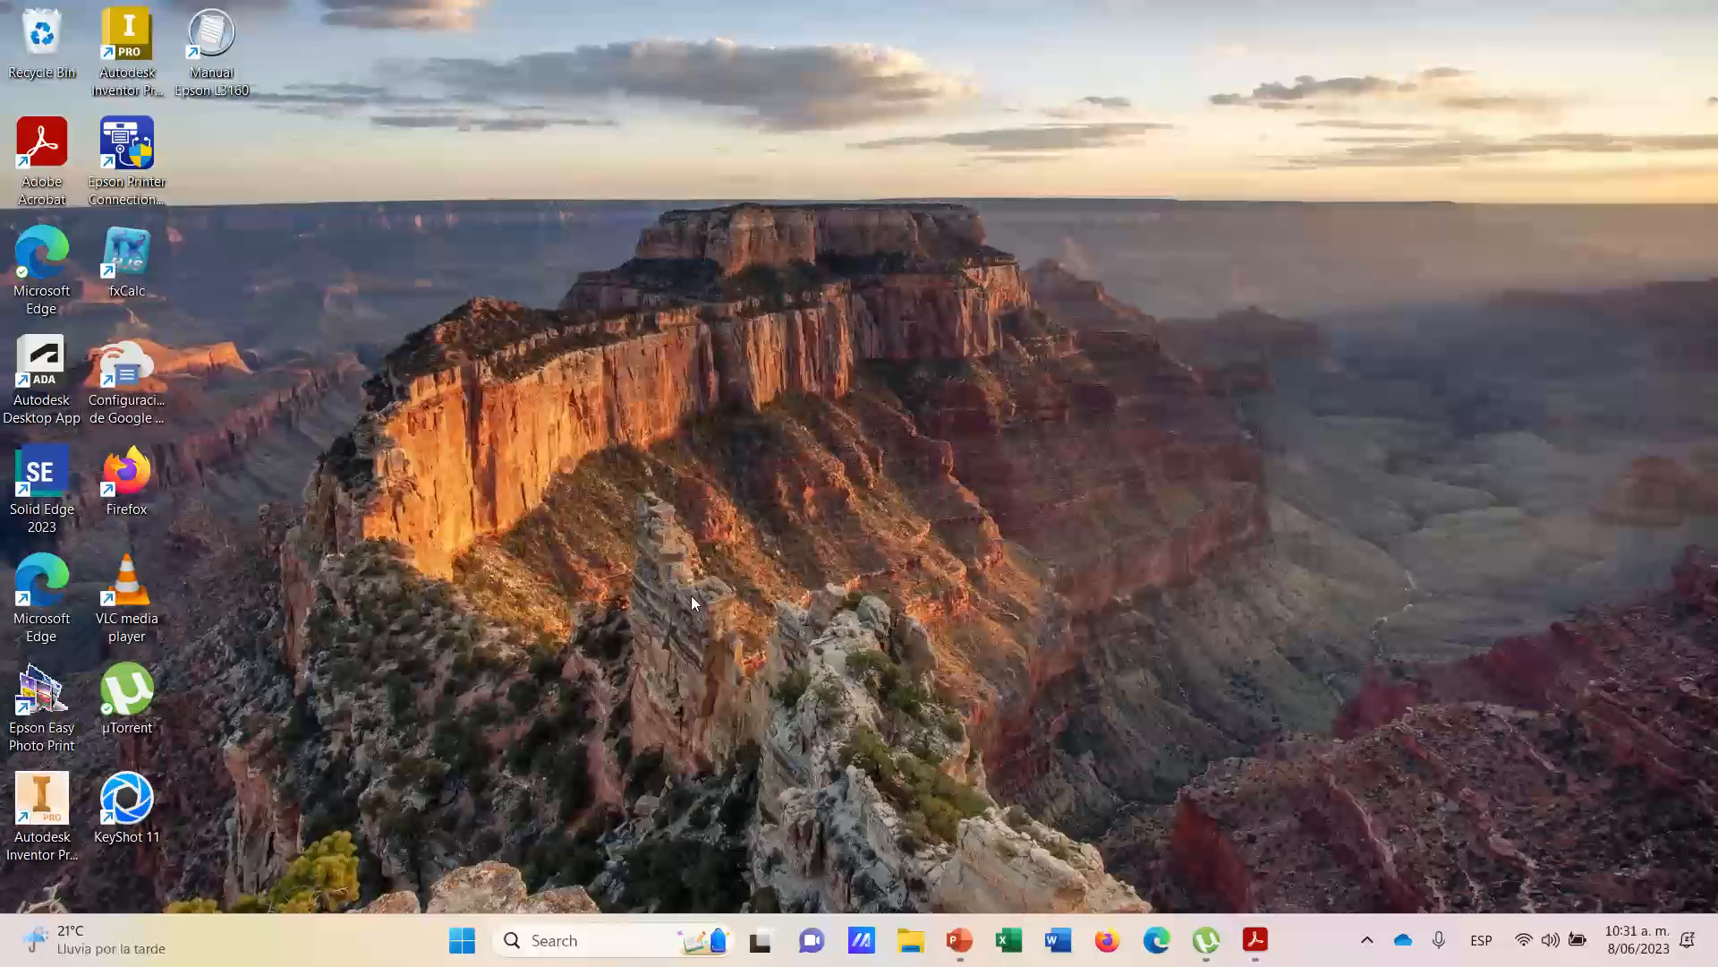
- Switch to Acrobat Reader to examine the dimensioned drawing BOCETO1-1.pdf with the tools pane collapsed, and minimize the window
{"action": "left_click", "coordinate": [1255, 940]}
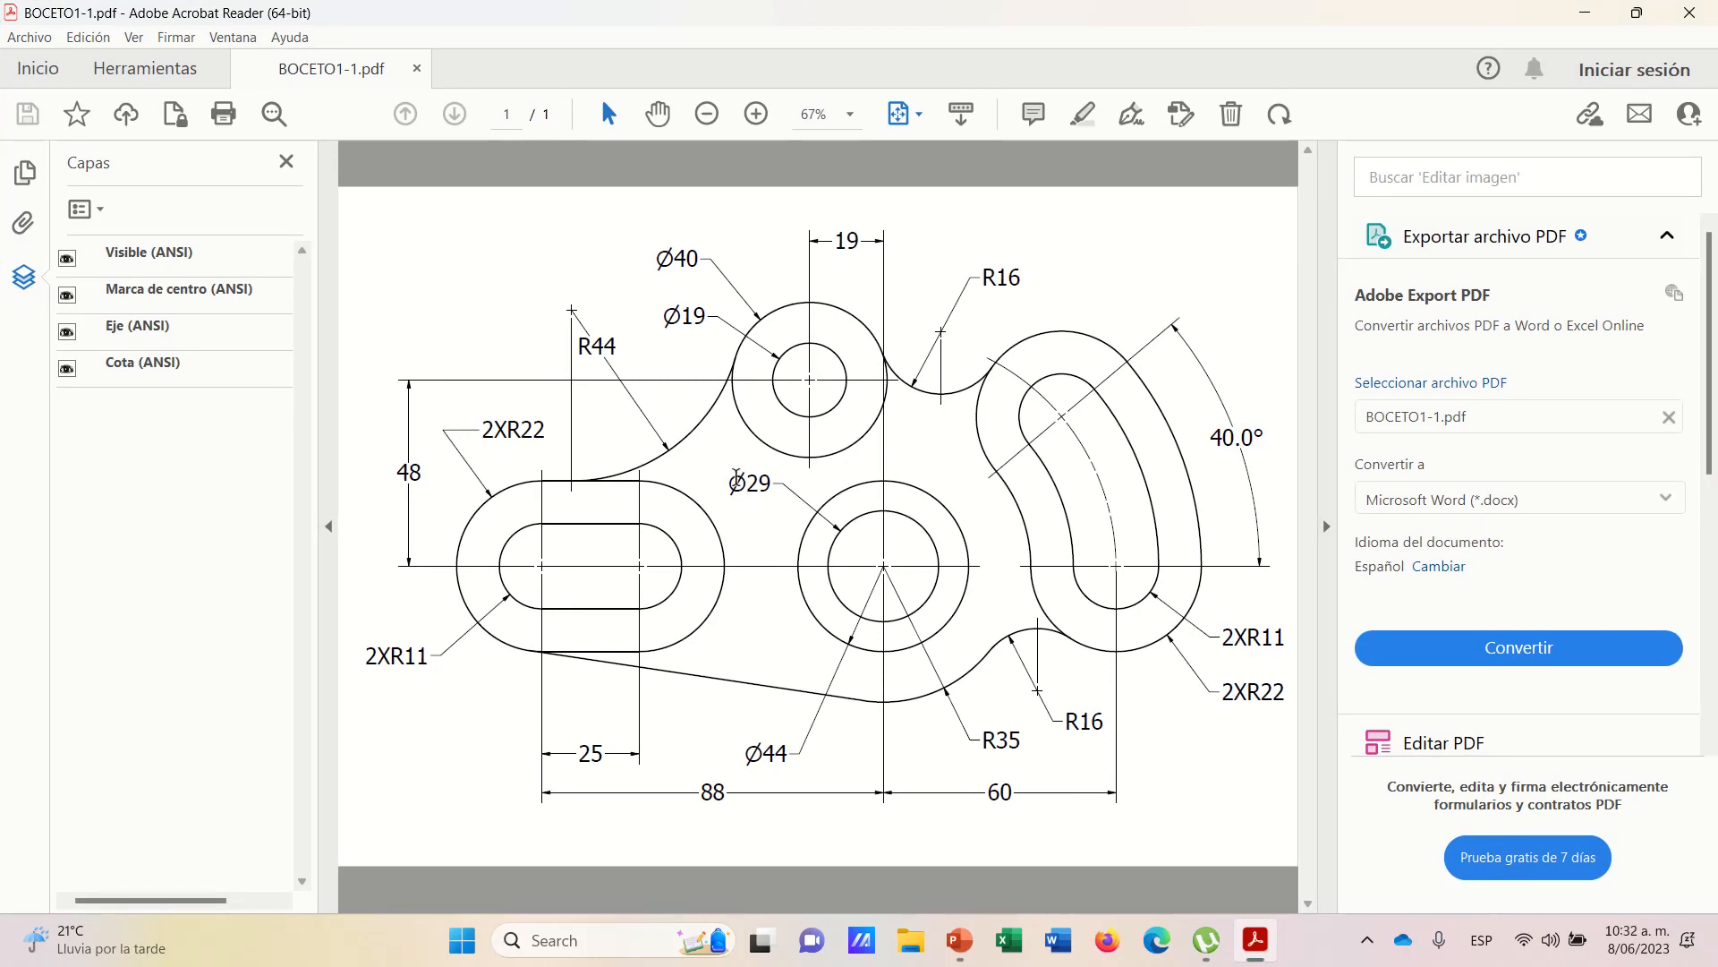
{"action": "left_click", "coordinate": [1327, 529]}
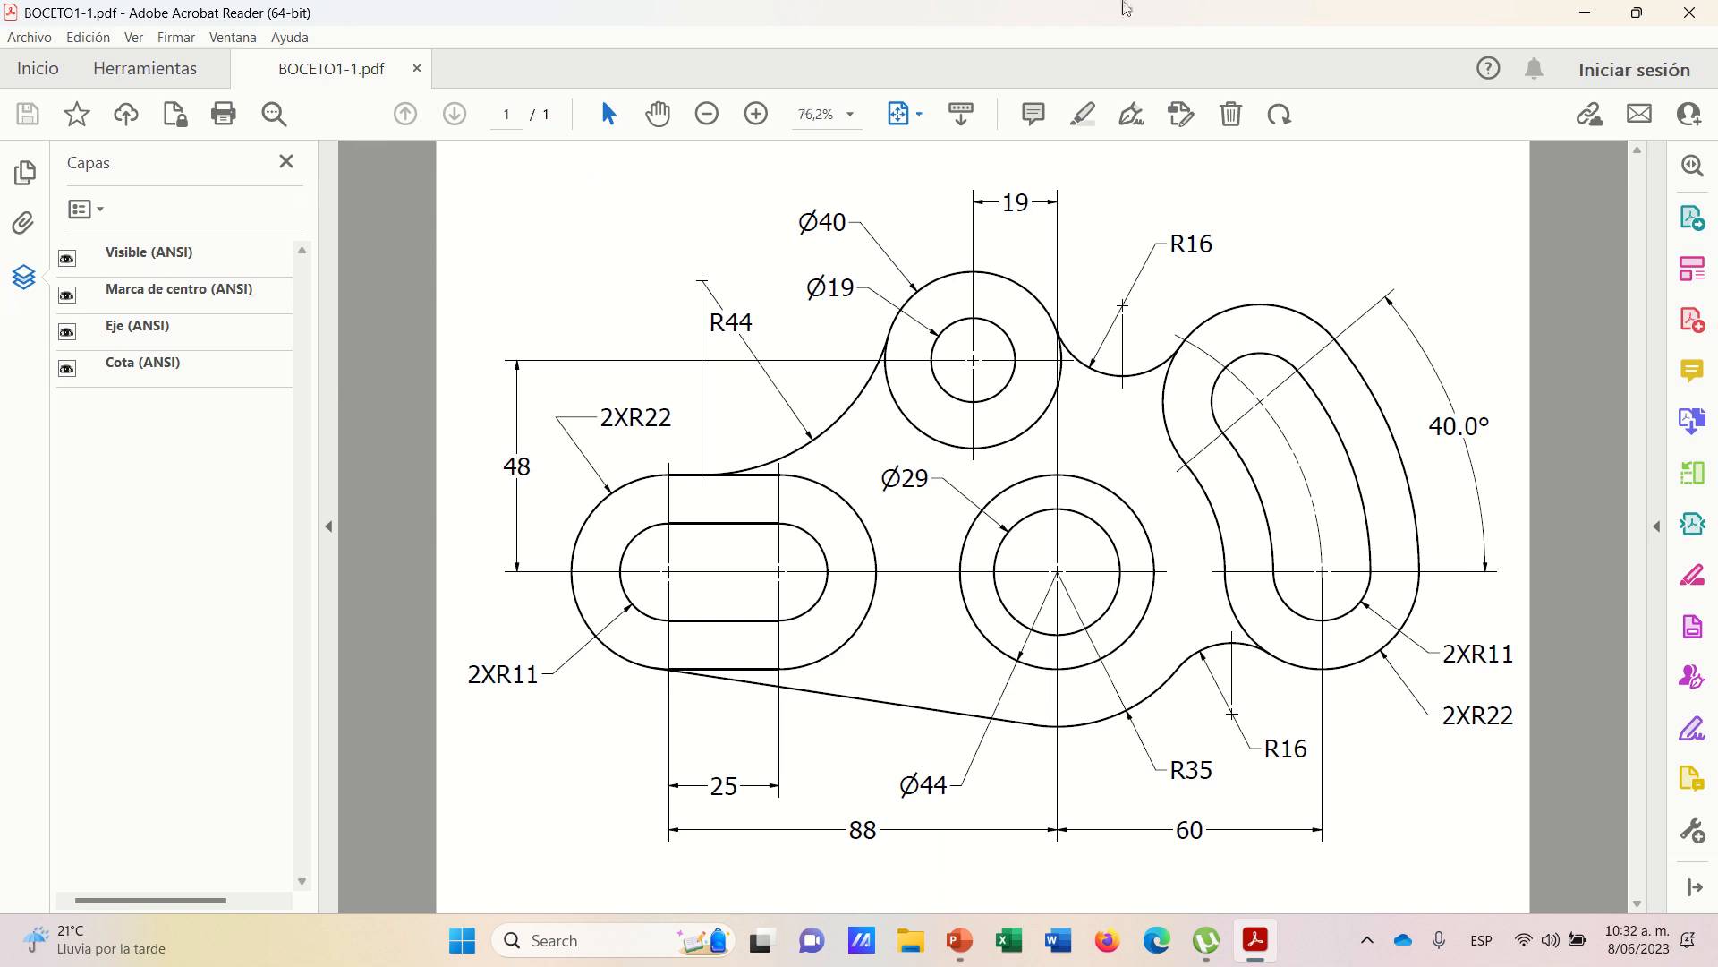
{"action": "left_click", "coordinate": [1592, 11]}
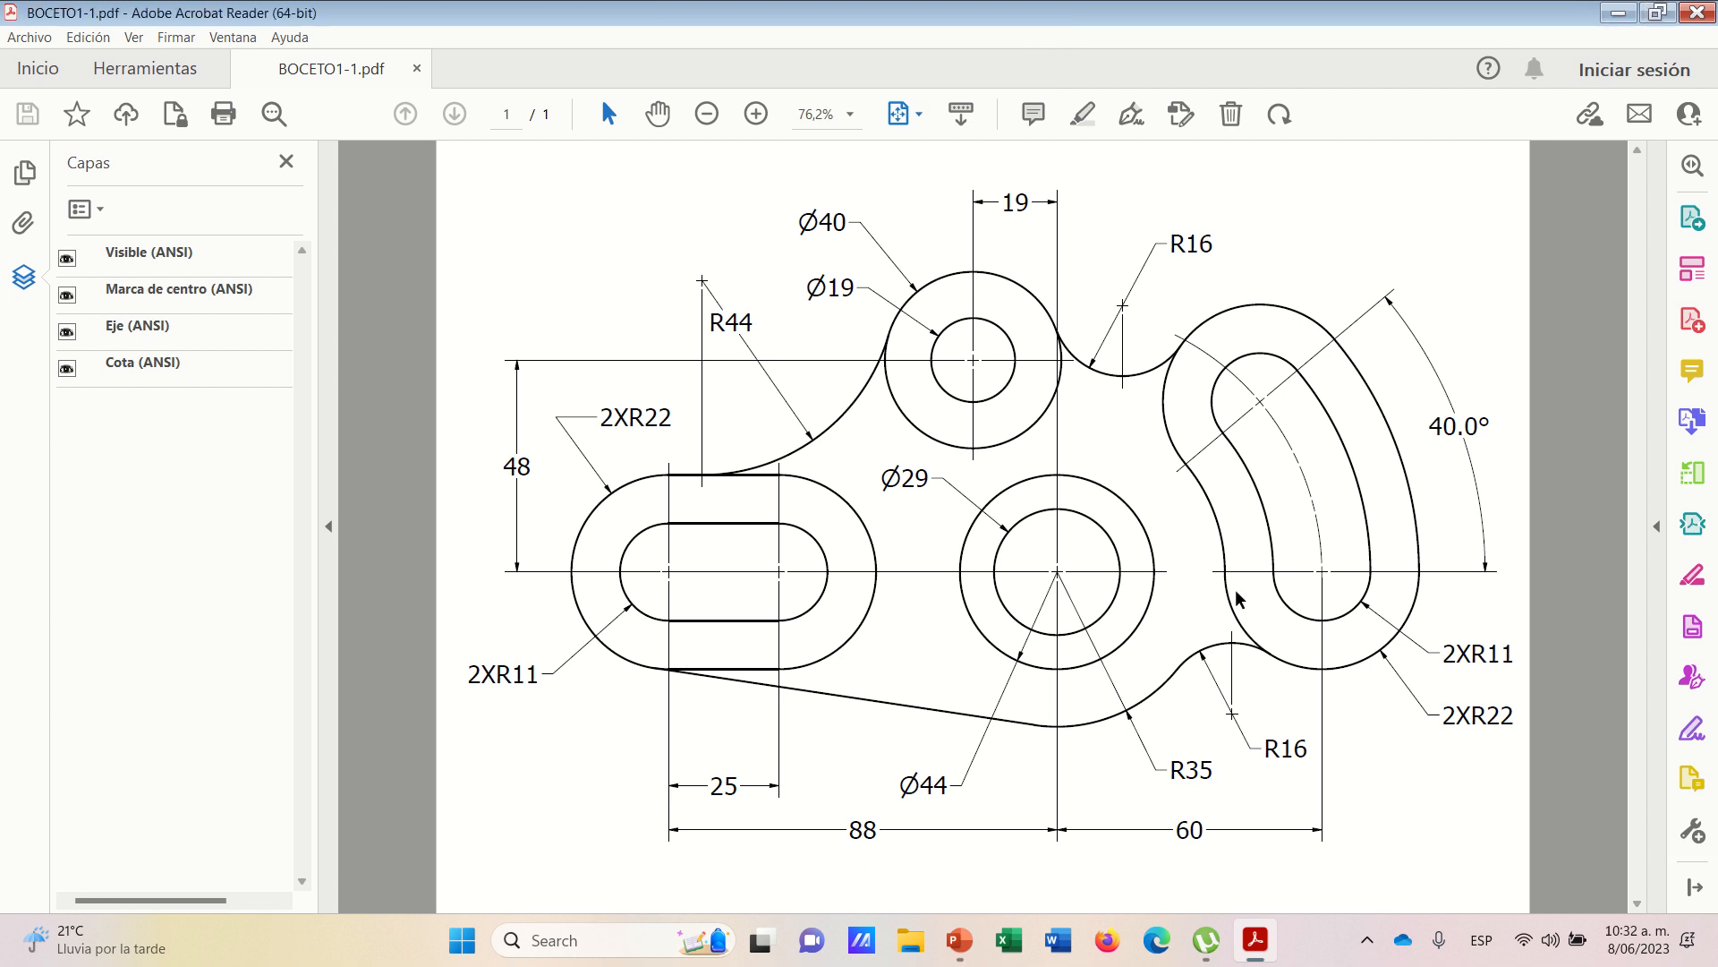
{"action": "left_click", "coordinate": [1618, 13]}
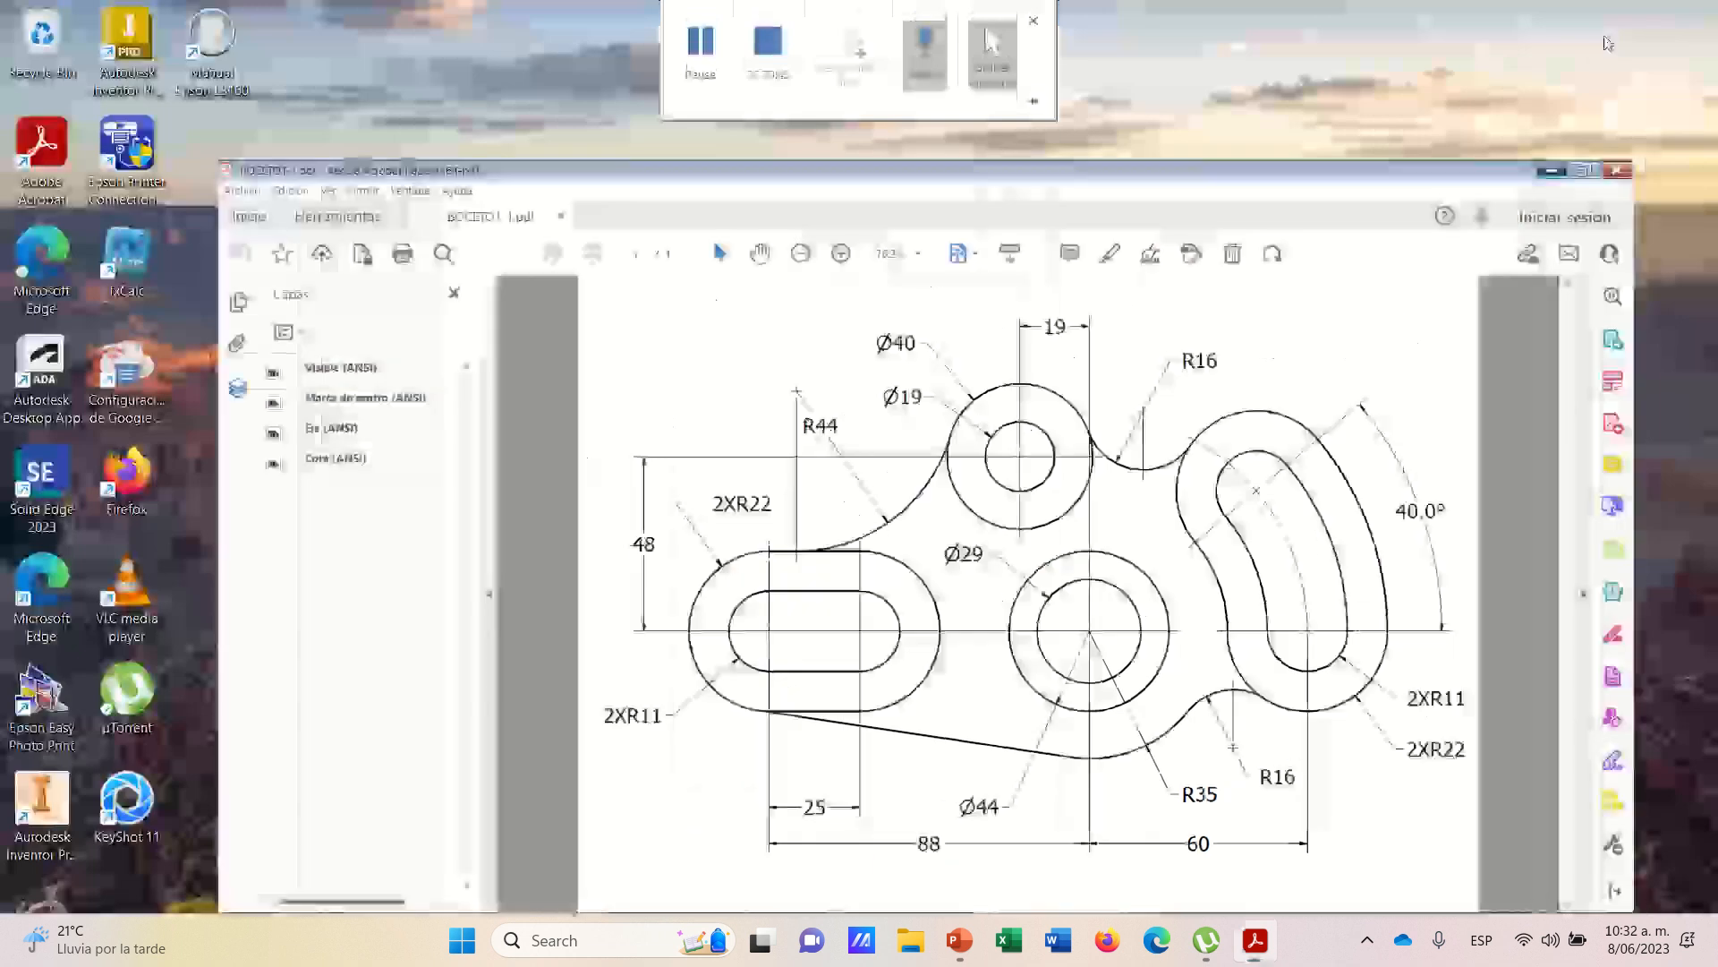
- Launch Autodesk Inventor and create a new part from the metric Standard (mm).ipt template
{"action": "double_click", "coordinate": [41, 801]}
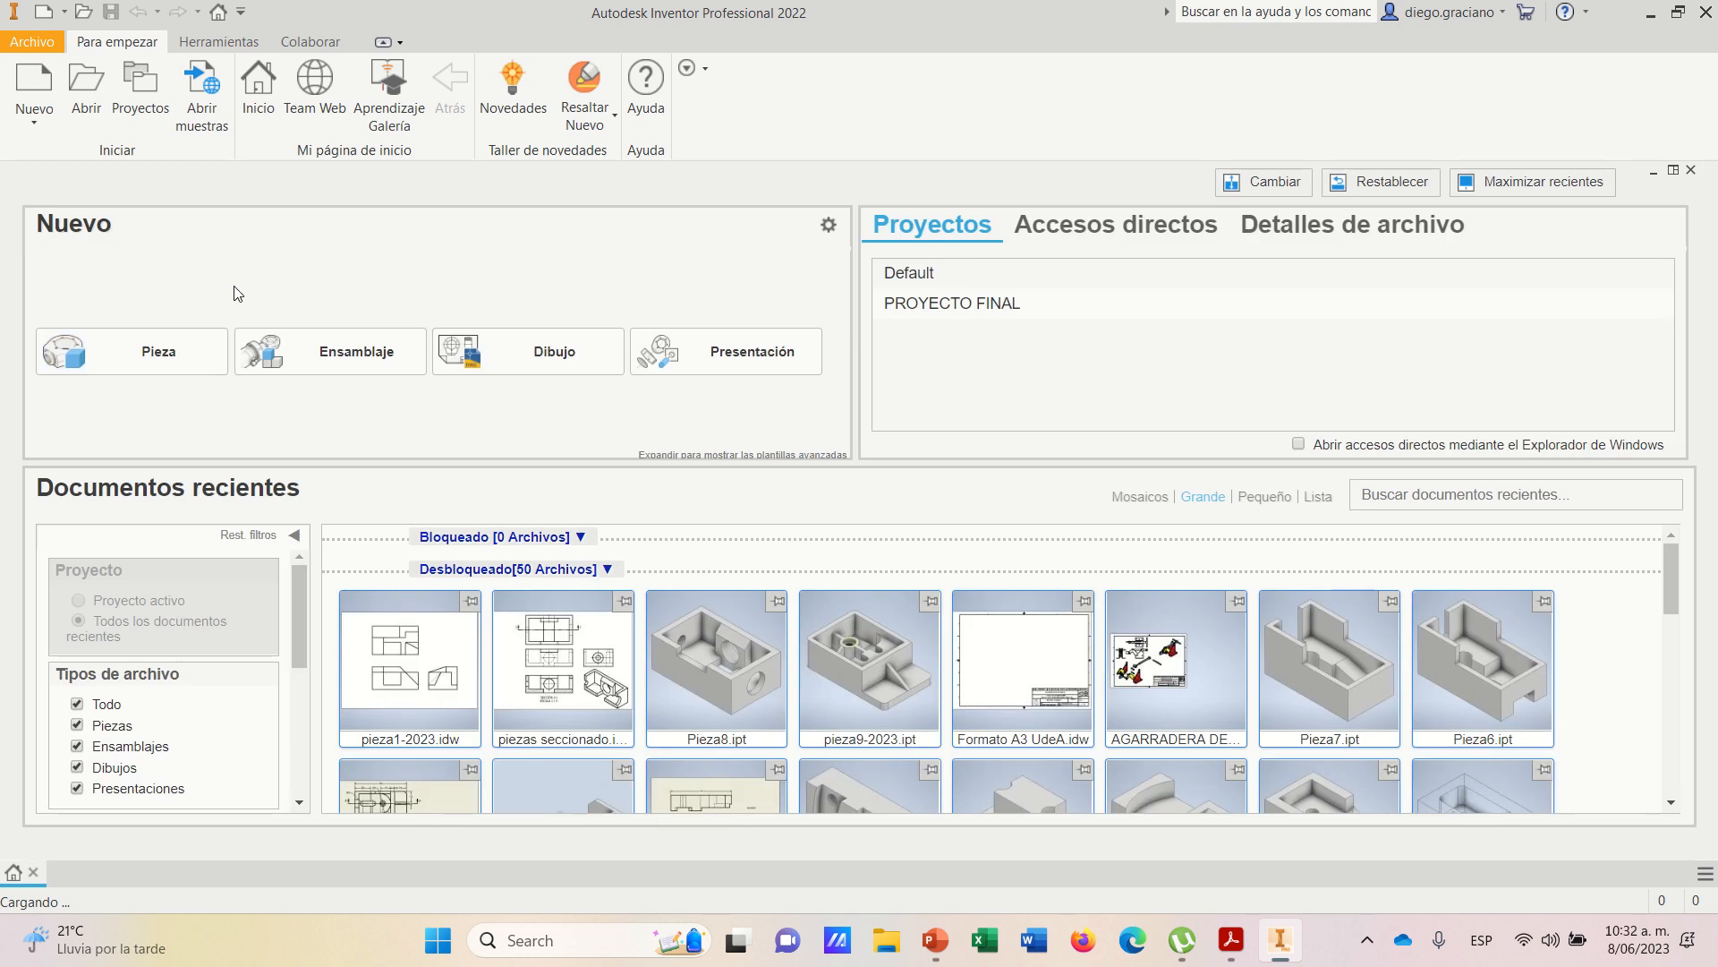
{"action": "left_click", "coordinate": [48, 85]}
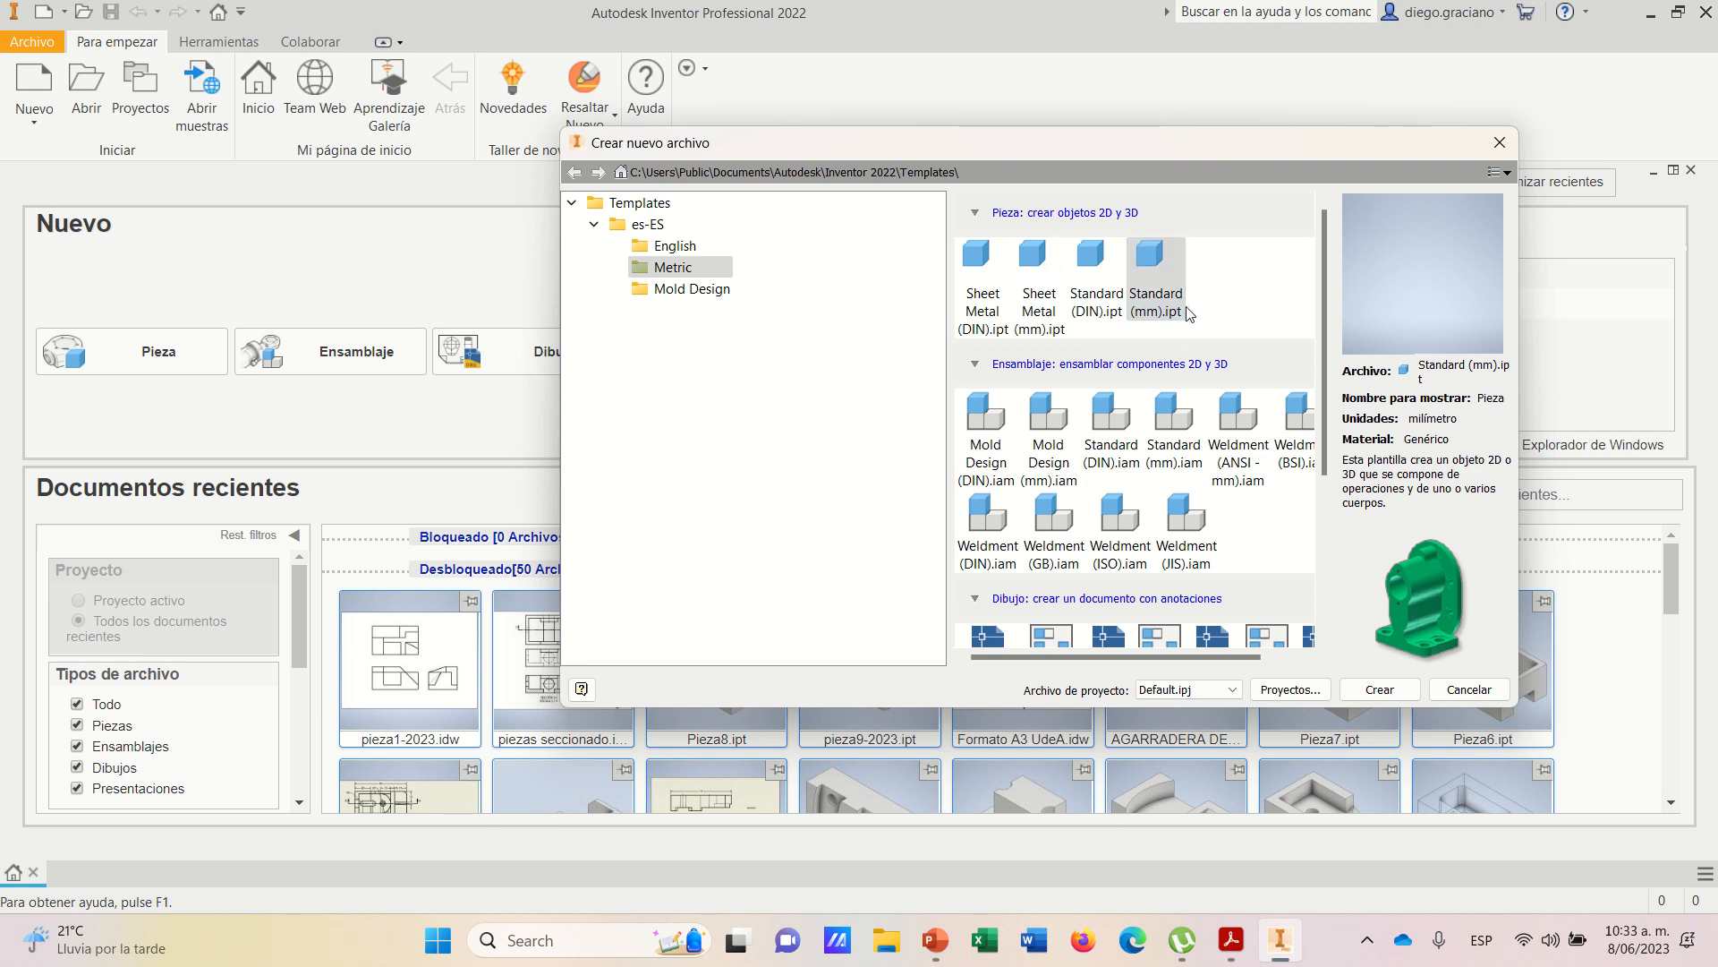
{"action": "left_click", "coordinate": [1369, 696]}
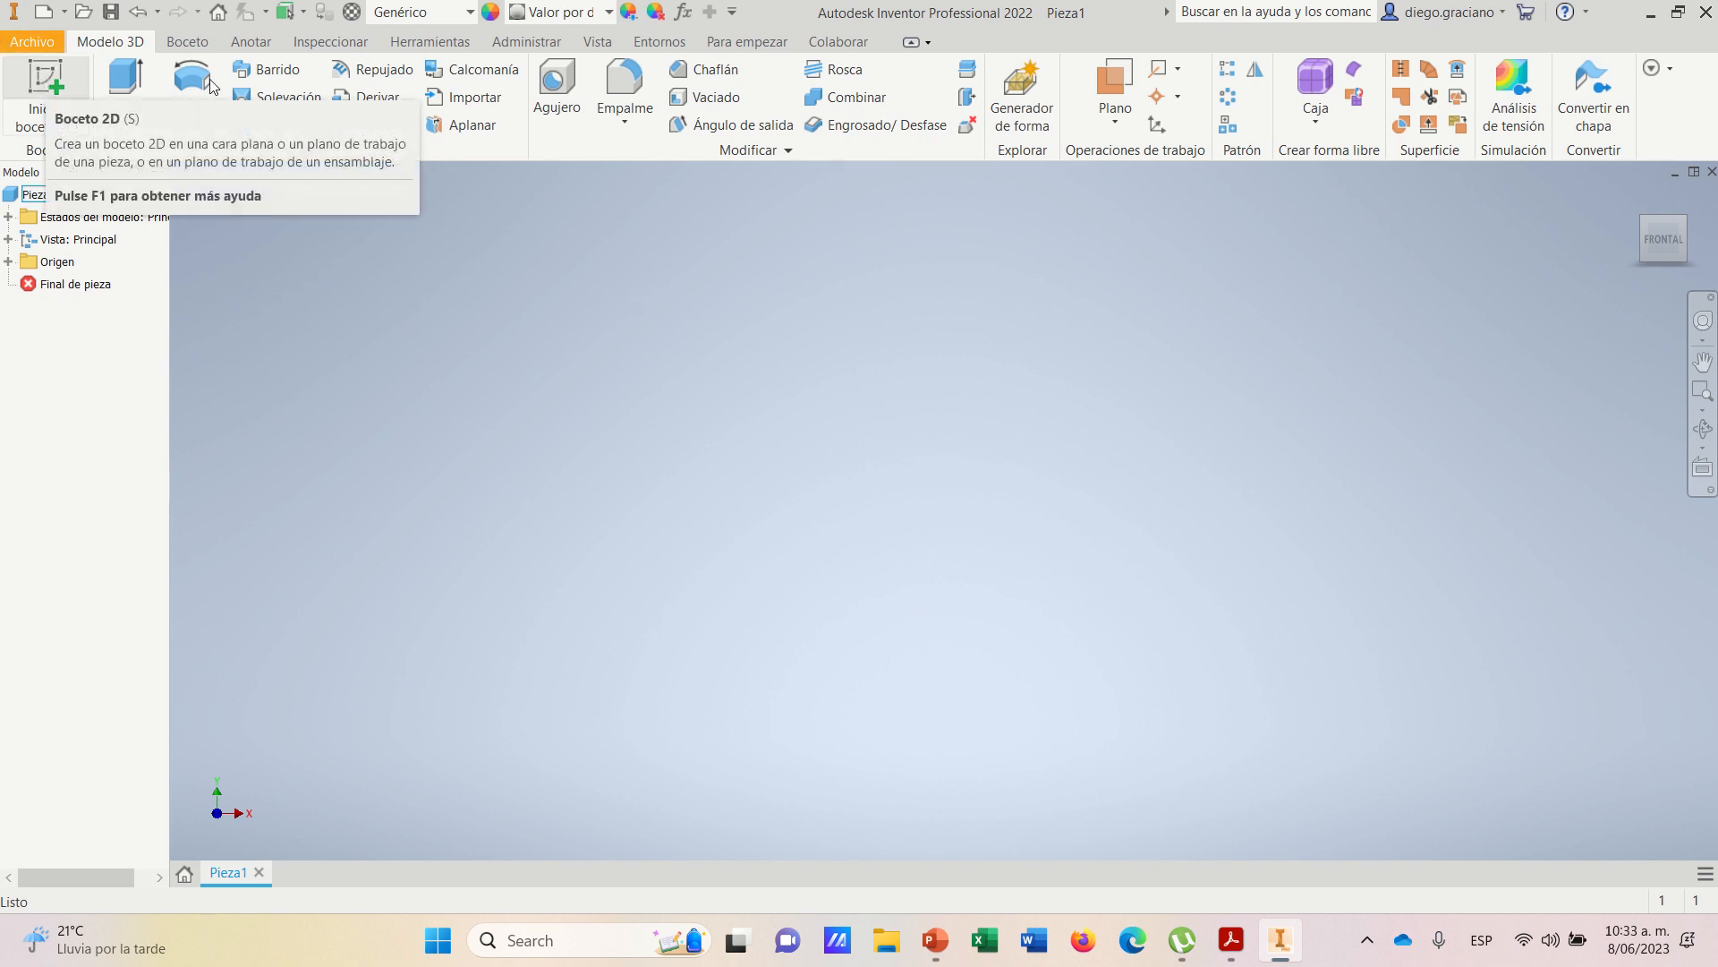
- Start a 2D sketch on the XY origin plane
{"action": "left_click", "coordinate": [50, 96]}
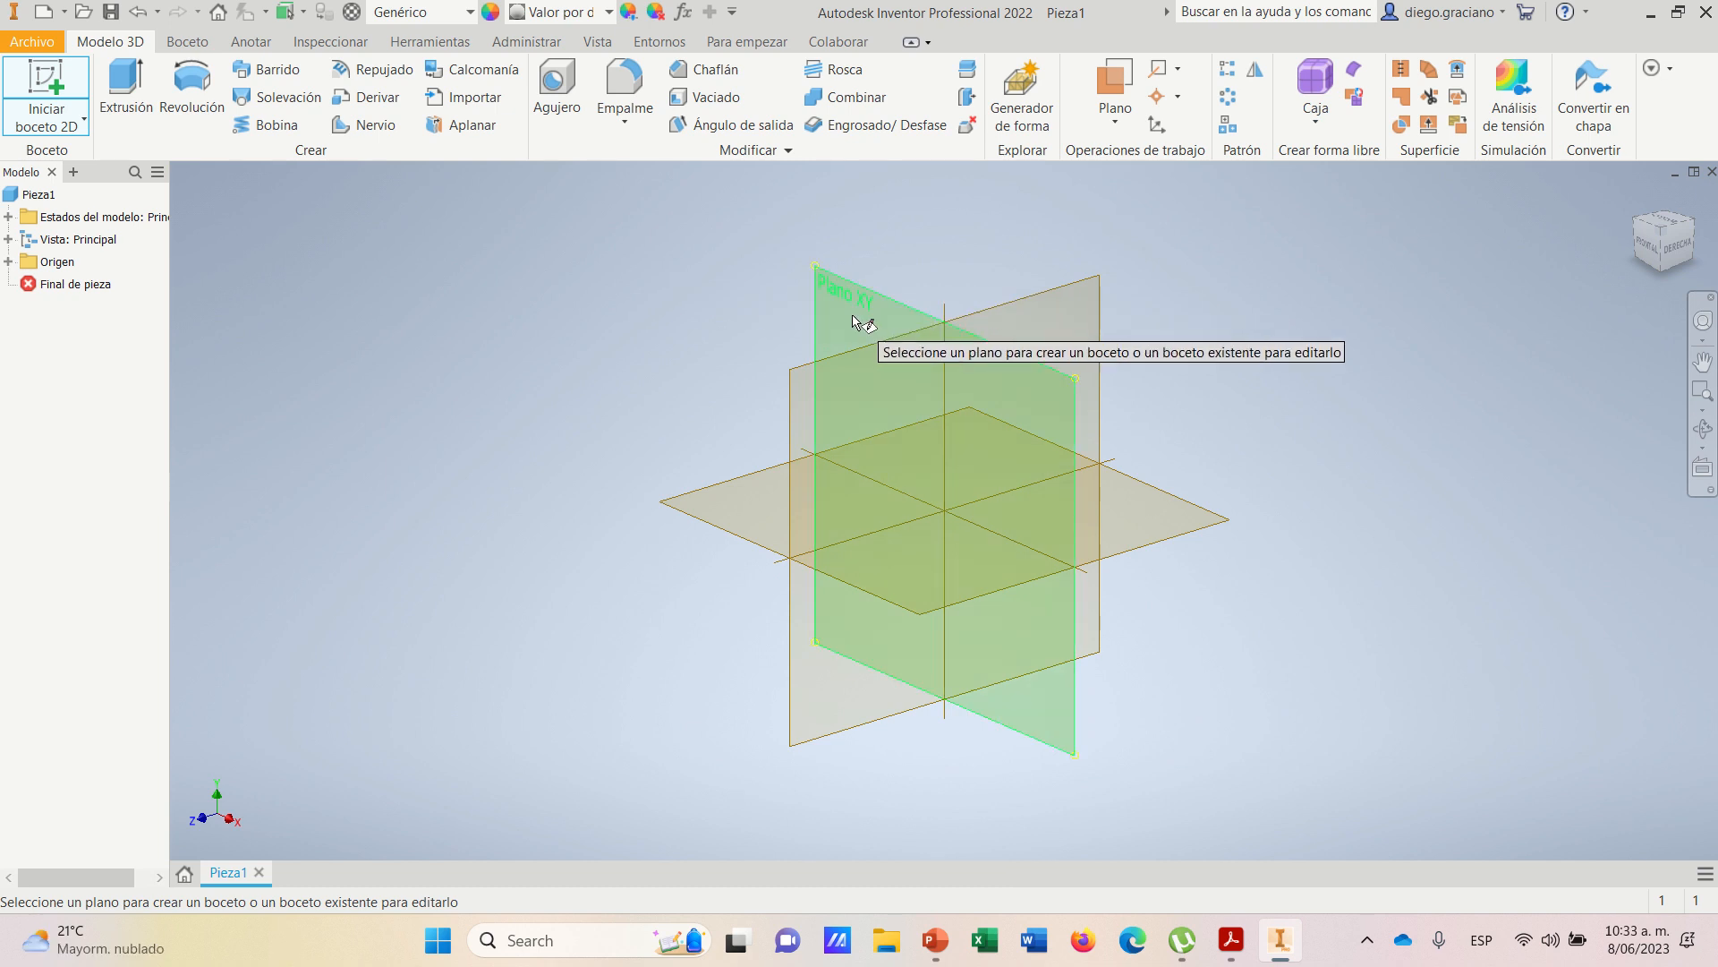
{"action": "left_click", "coordinate": [855, 322]}
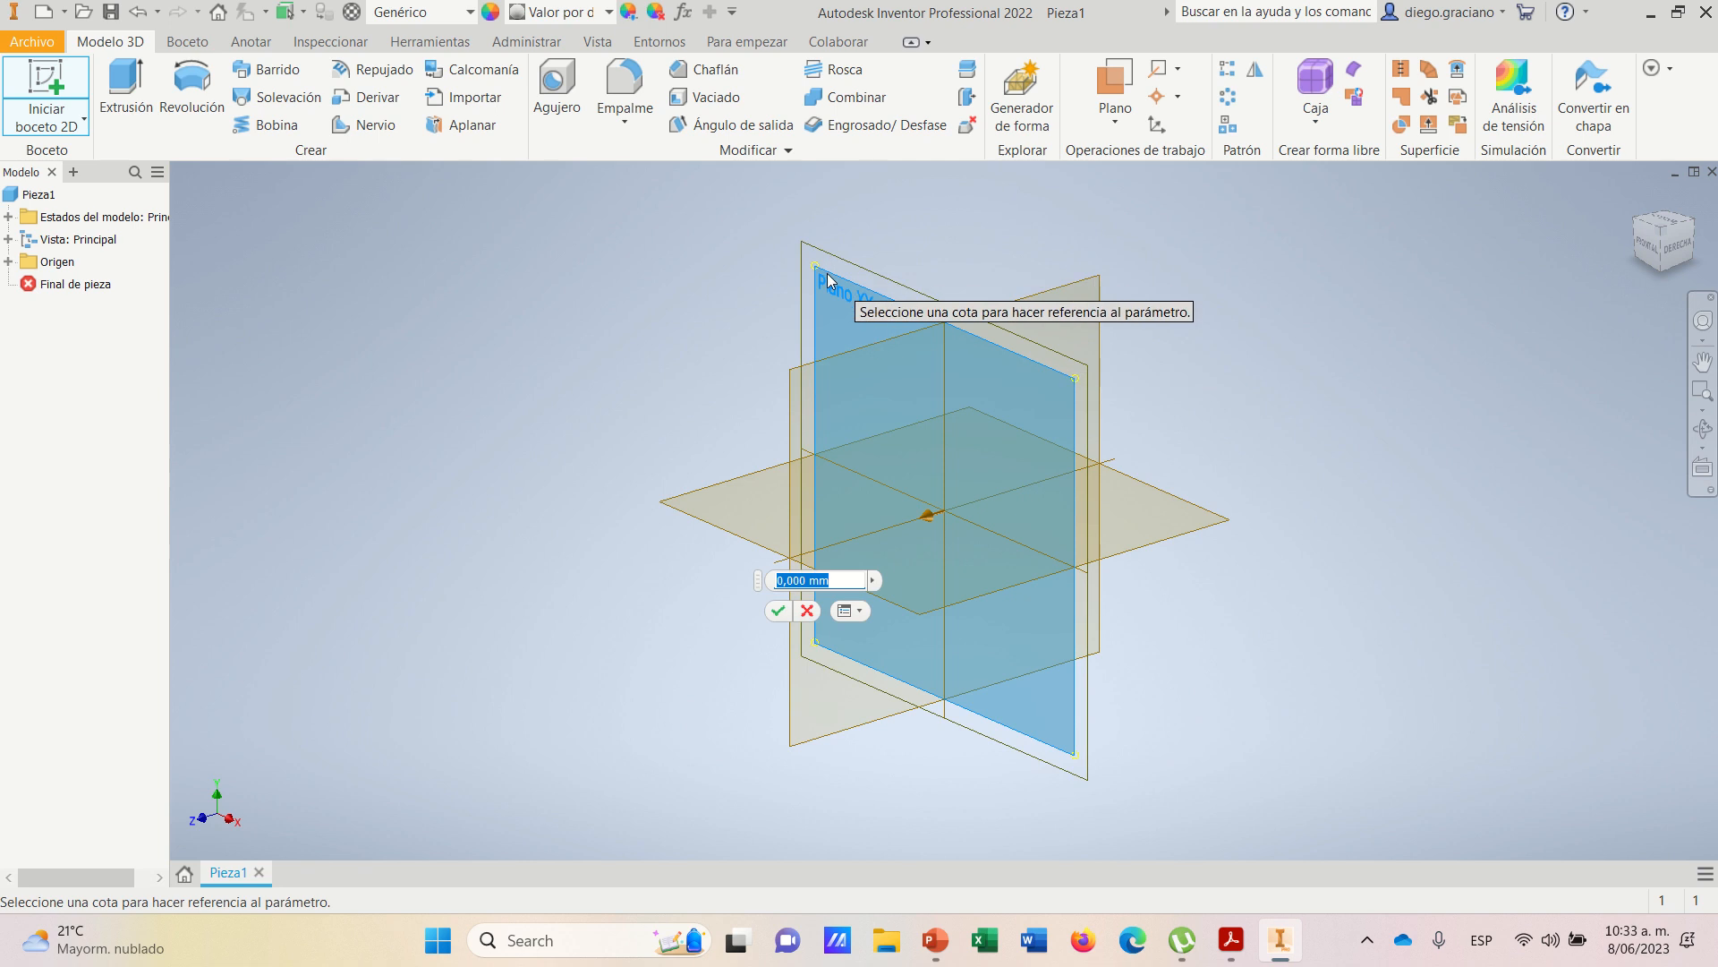
{"action": "left_click", "coordinate": [39, 126]}
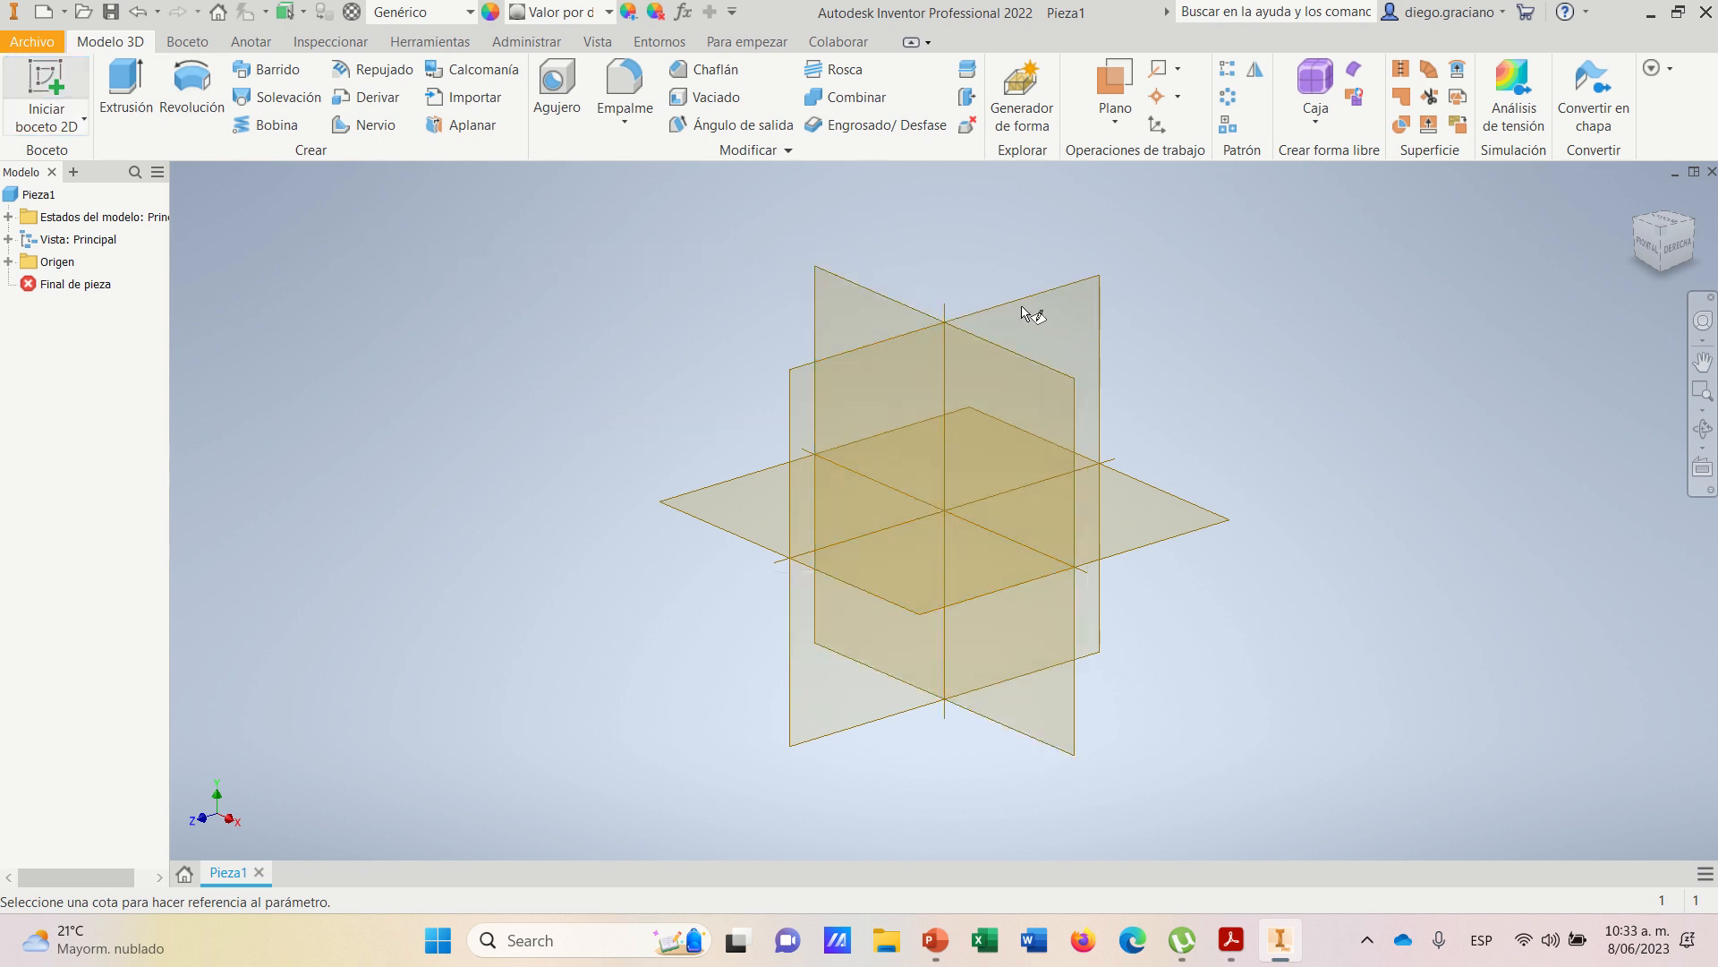
{"action": "left_click", "coordinate": [837, 291]}
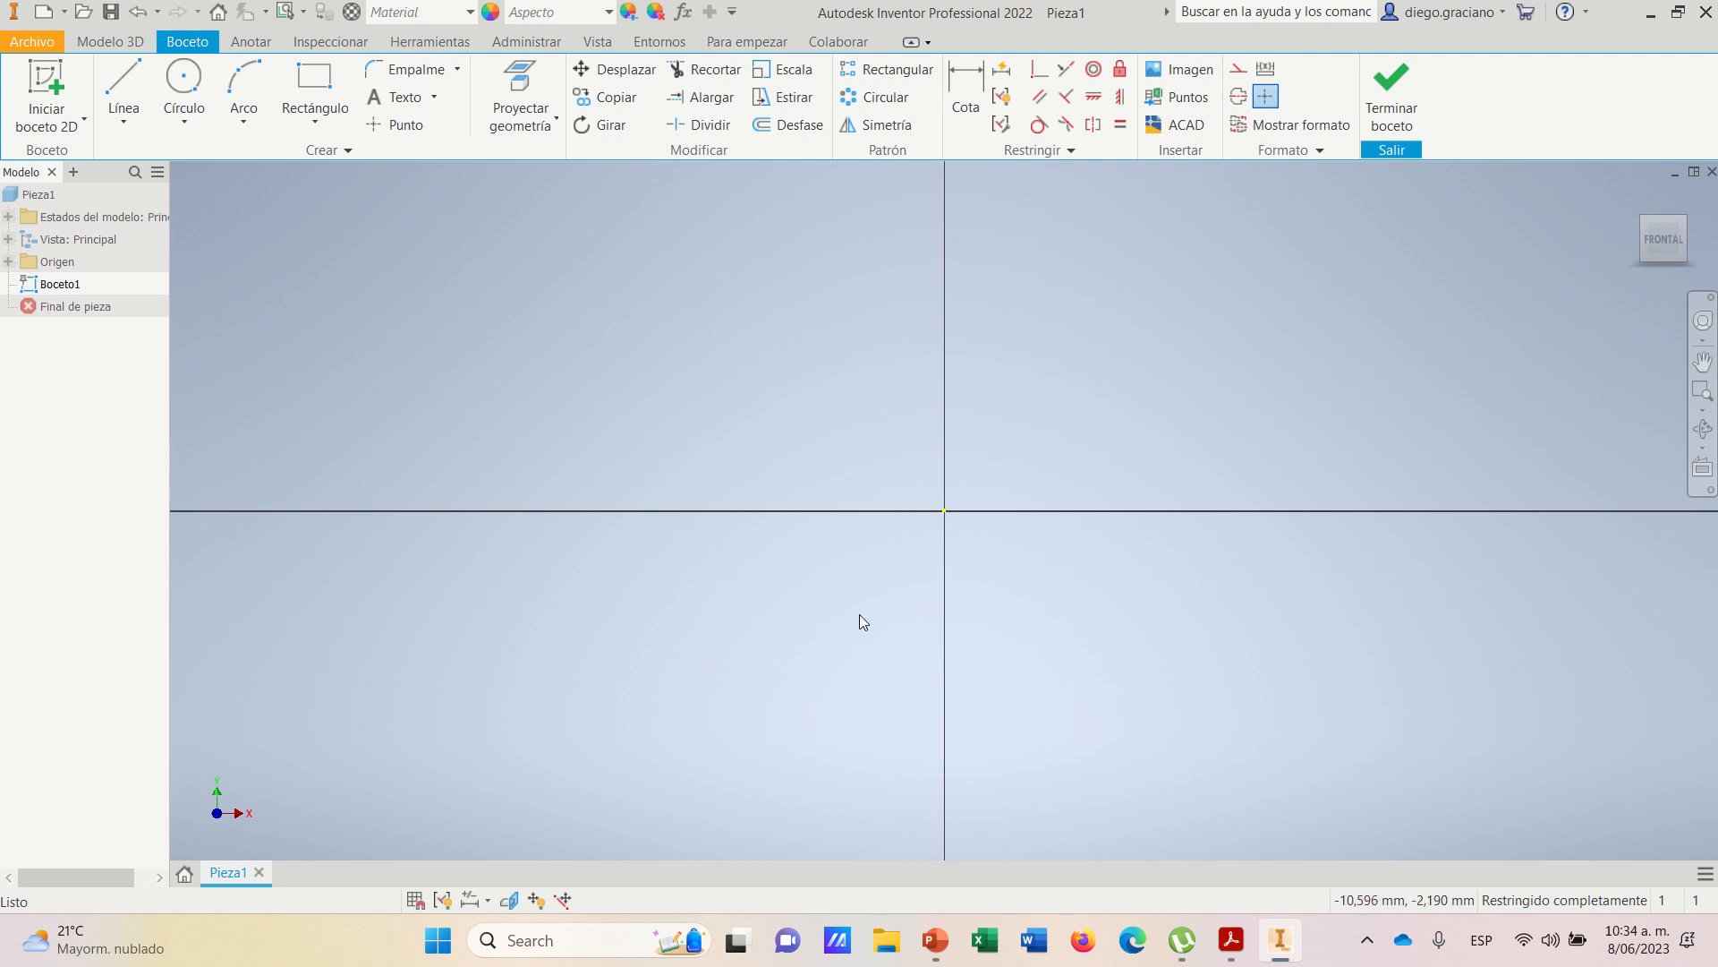
- Consult BOCETO1-1.pdf in Acrobat Reader, and draw a 44 mm diameter center circle at the sketch origin in Inventor
{"action": "left_click", "coordinate": [1232, 940]}
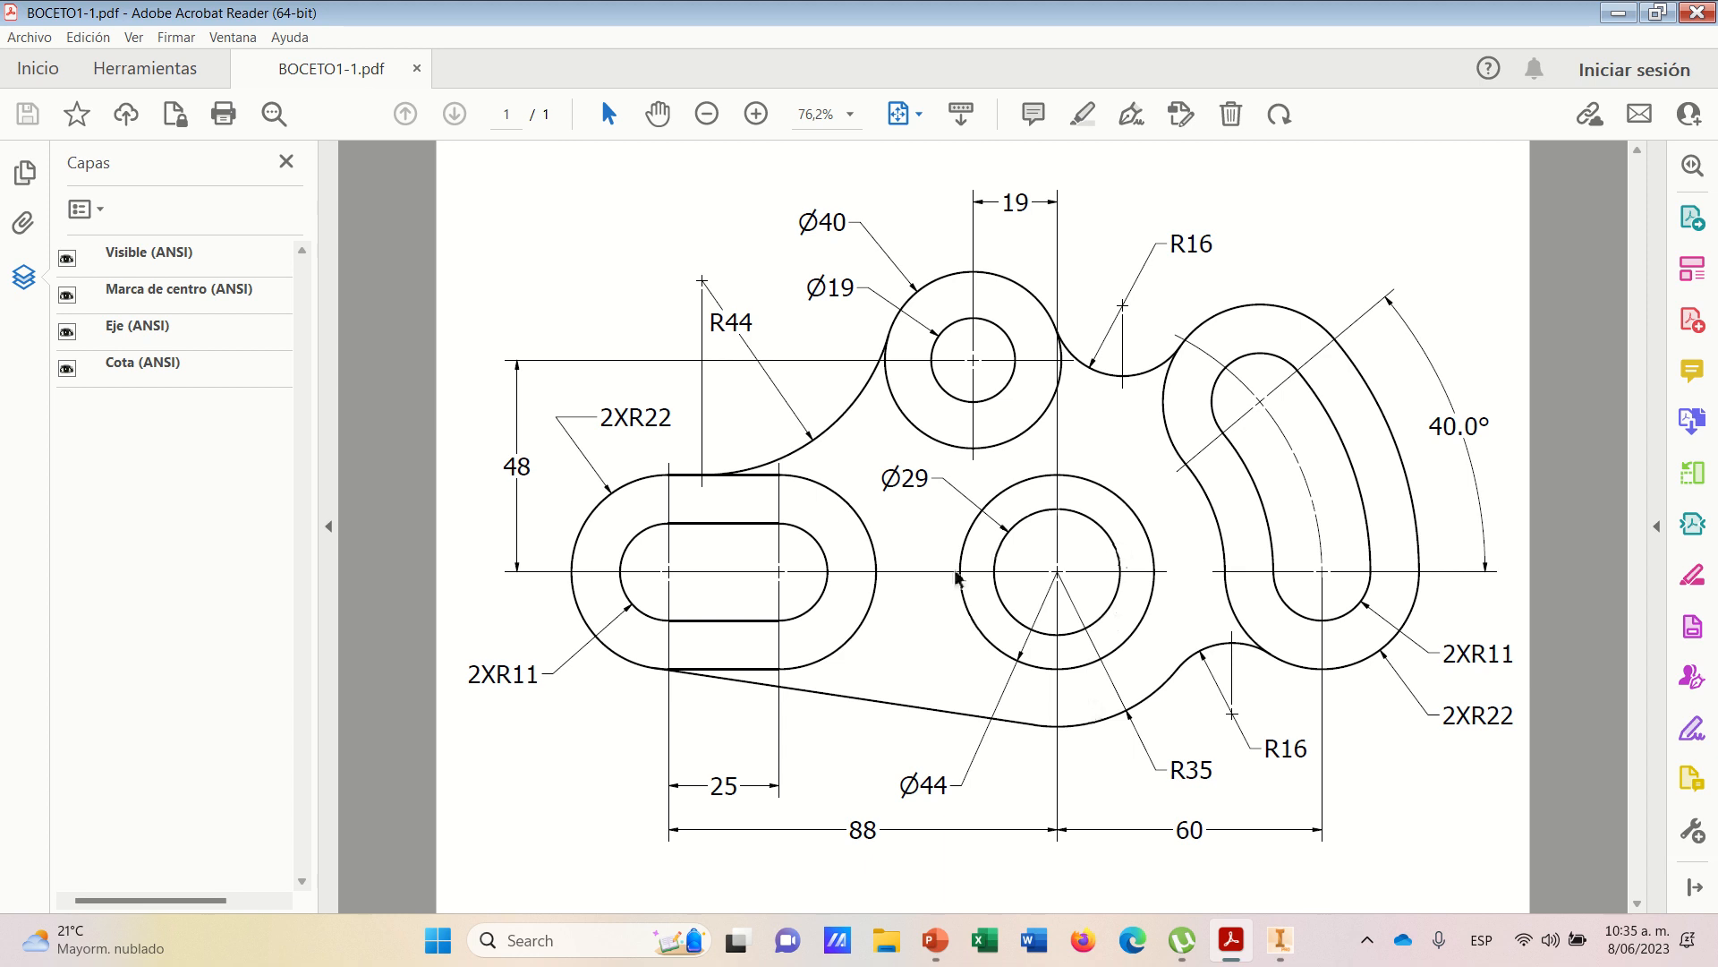
{"action": "left_click", "coordinate": [1281, 951]}
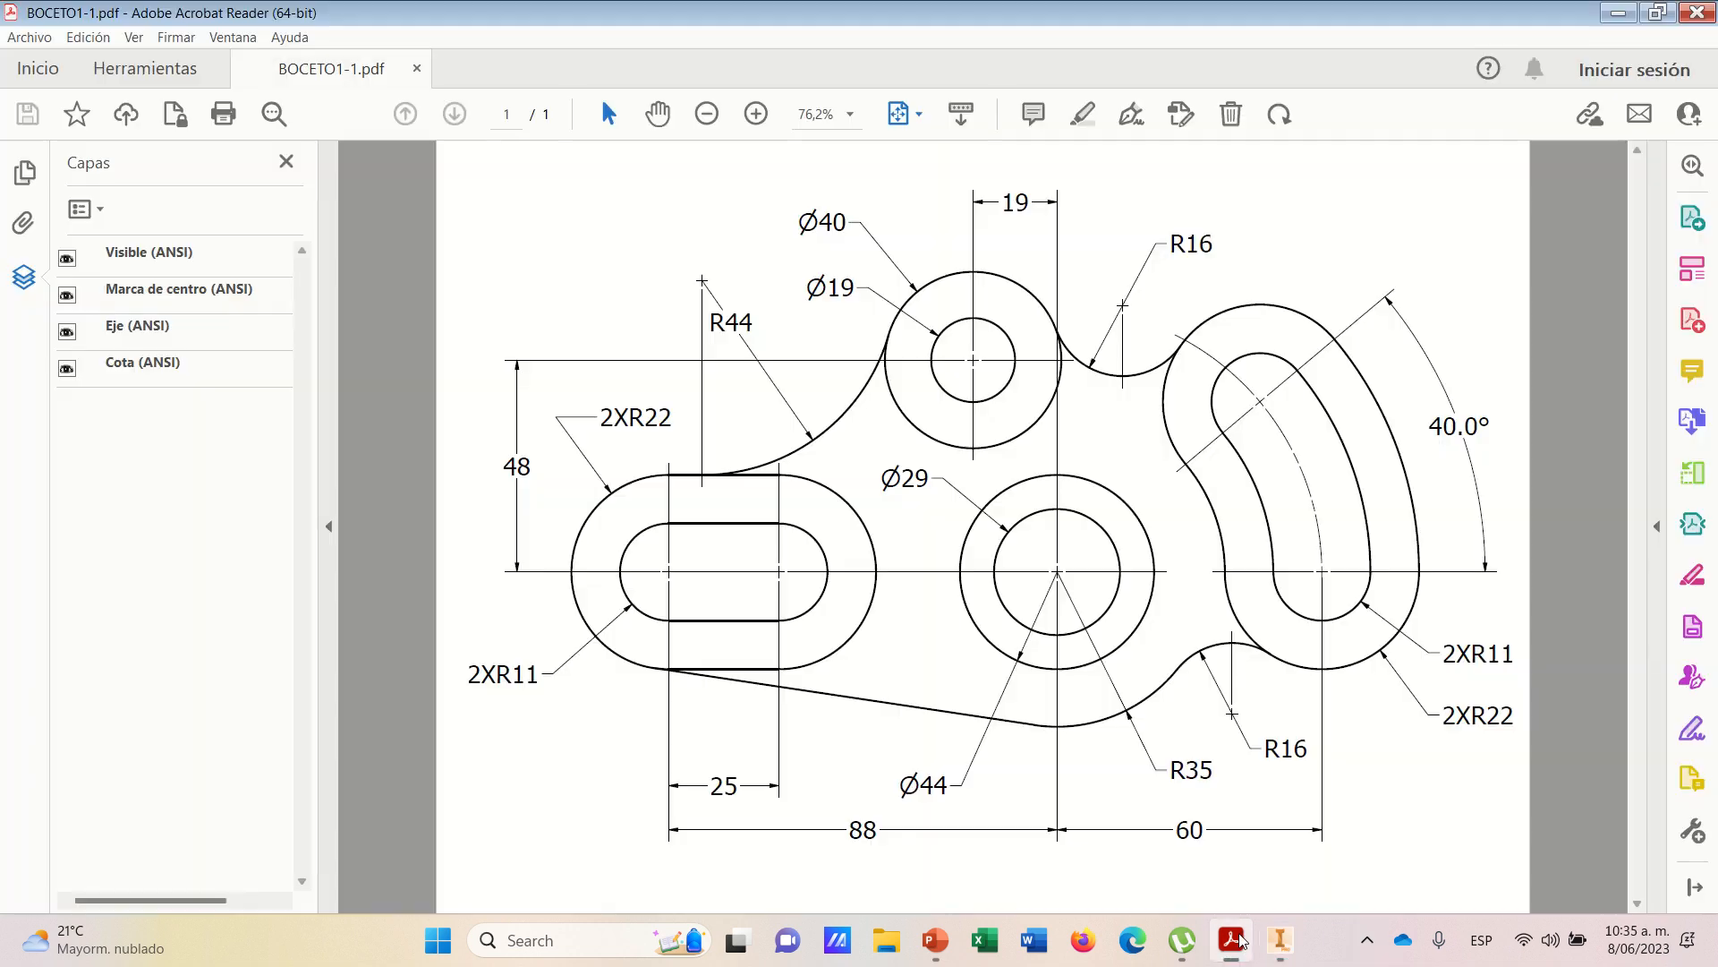
{"action": "left_click", "coordinate": [1239, 938]}
{"action": "left_click", "coordinate": [1239, 939]}
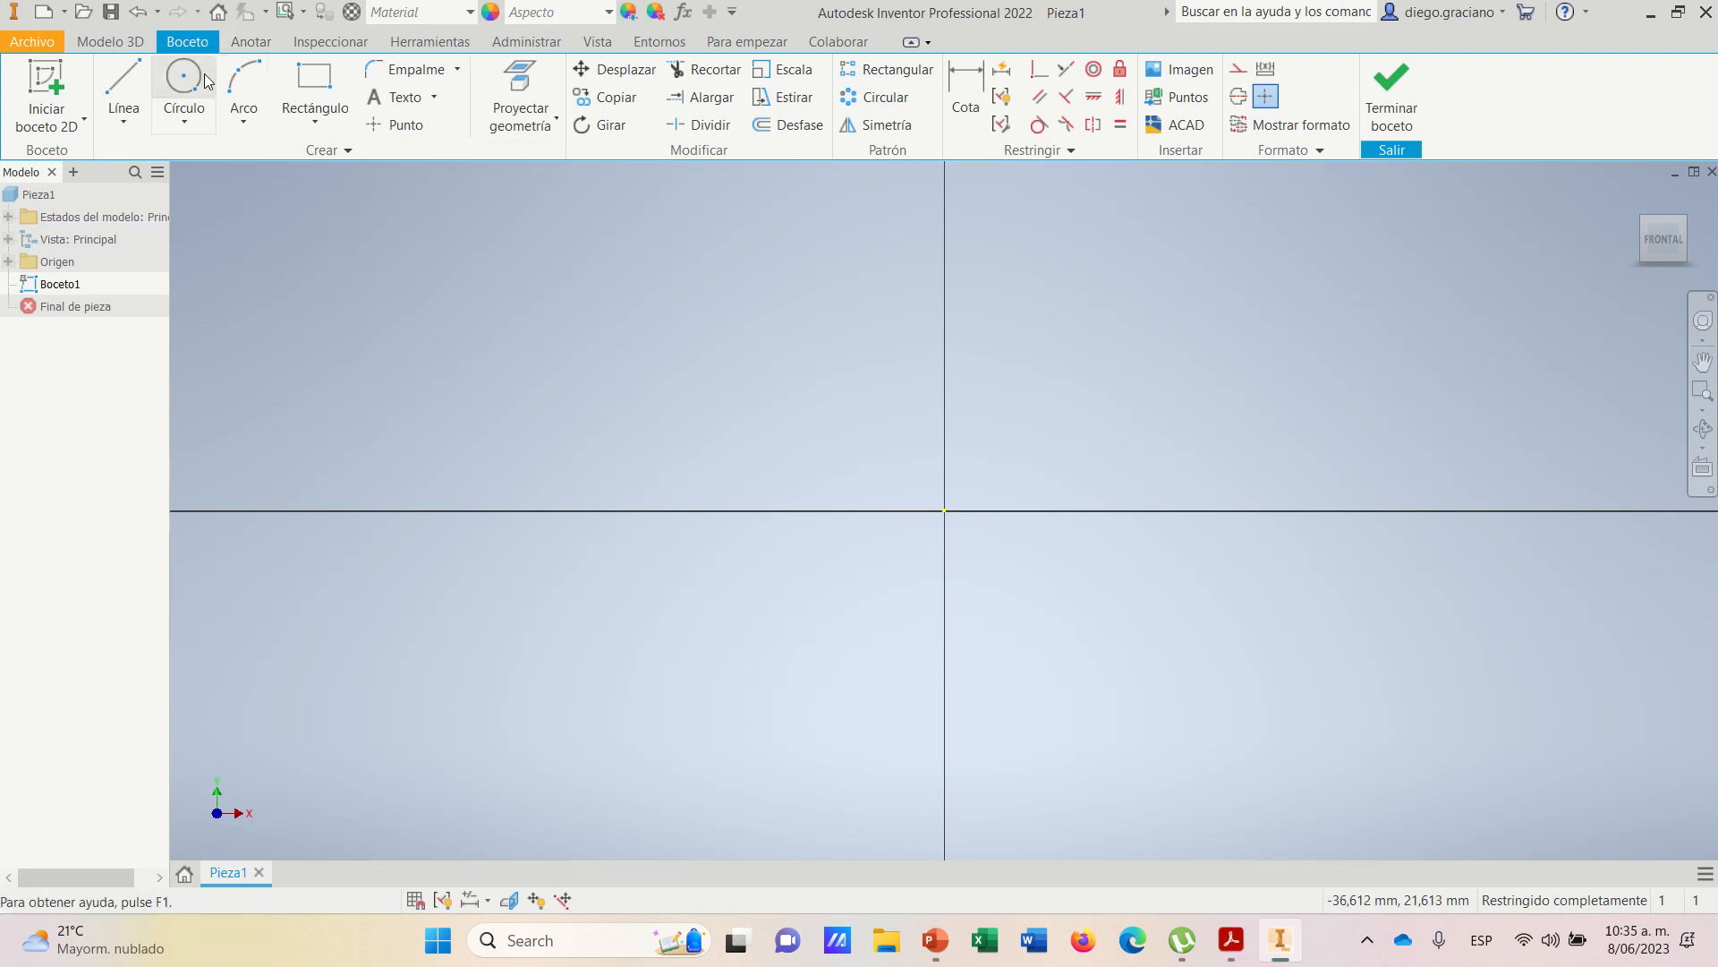
{"action": "left_click", "coordinate": [186, 126]}
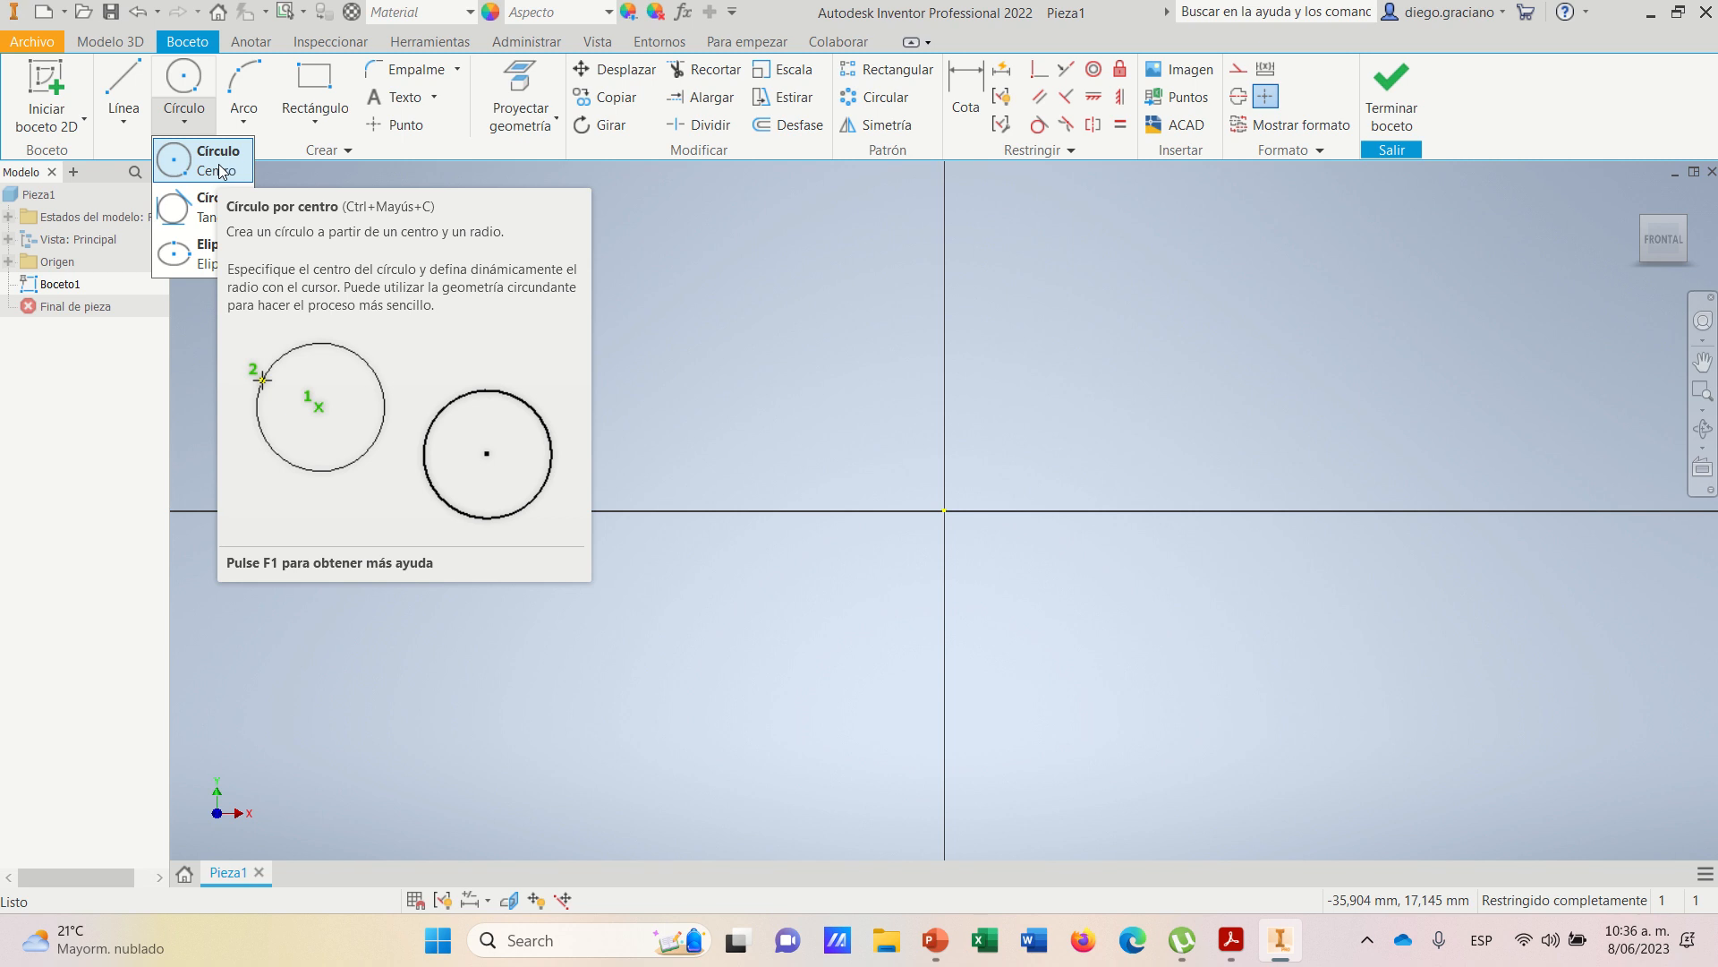
{"action": "left_click", "coordinate": [194, 168]}
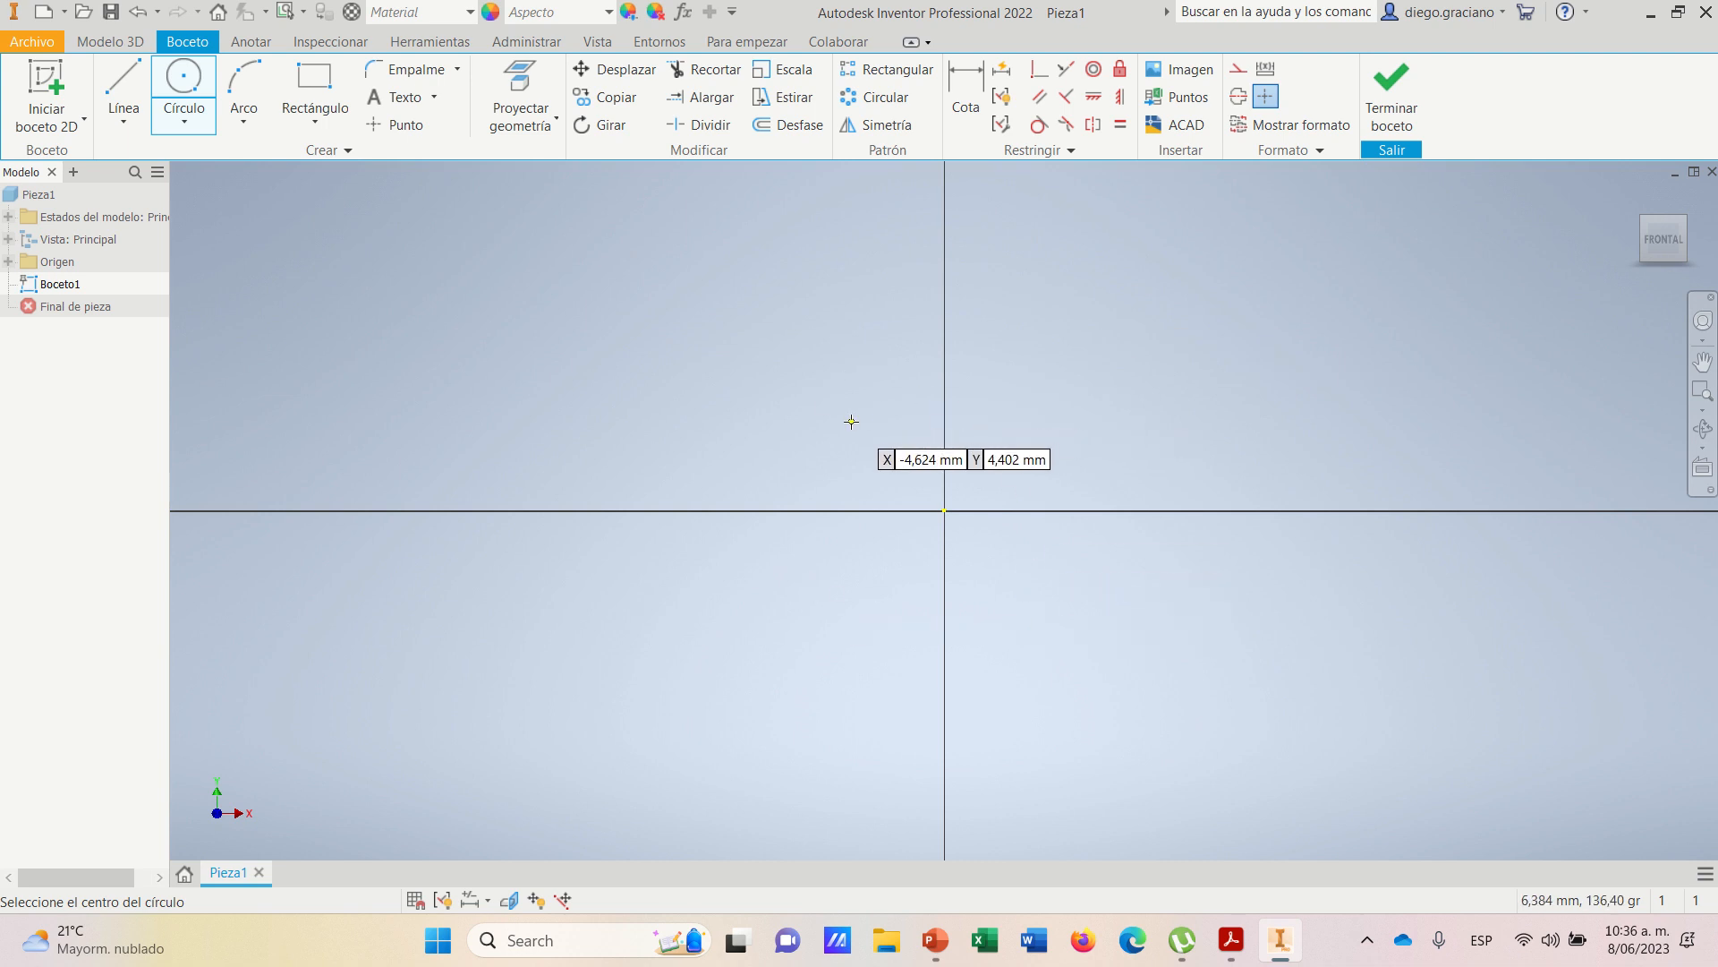
{"action": "left_click", "coordinate": [944, 511]}
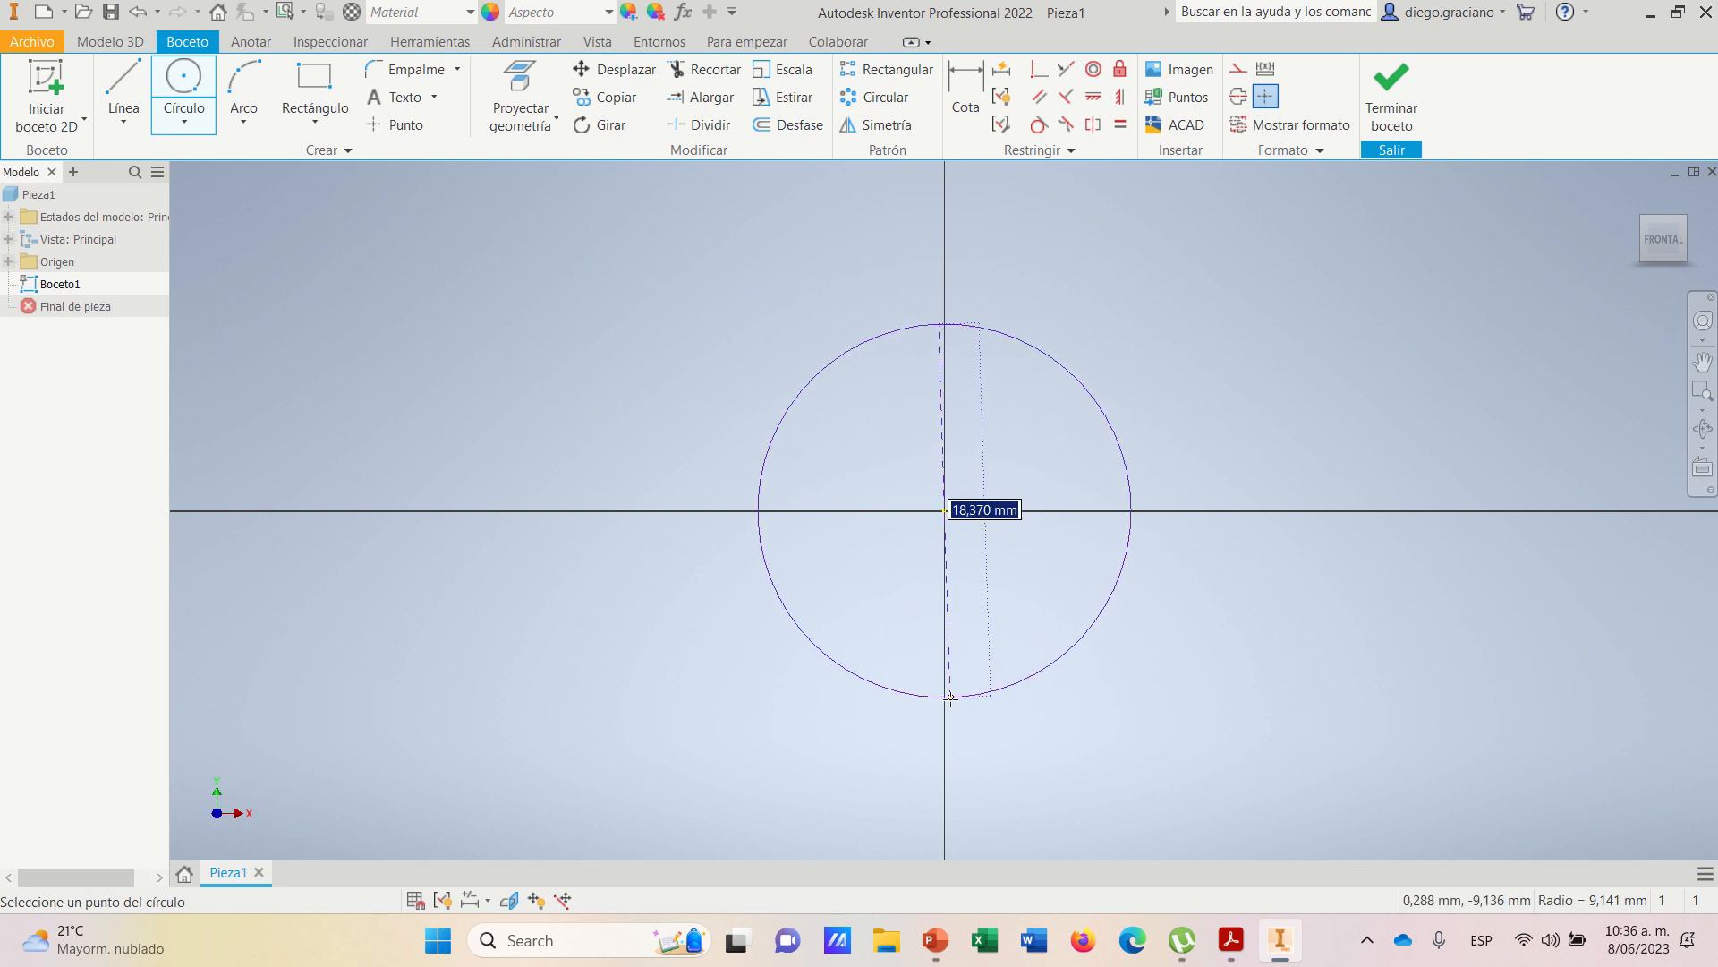
{"action": "left_click", "coordinate": [1231, 942]}
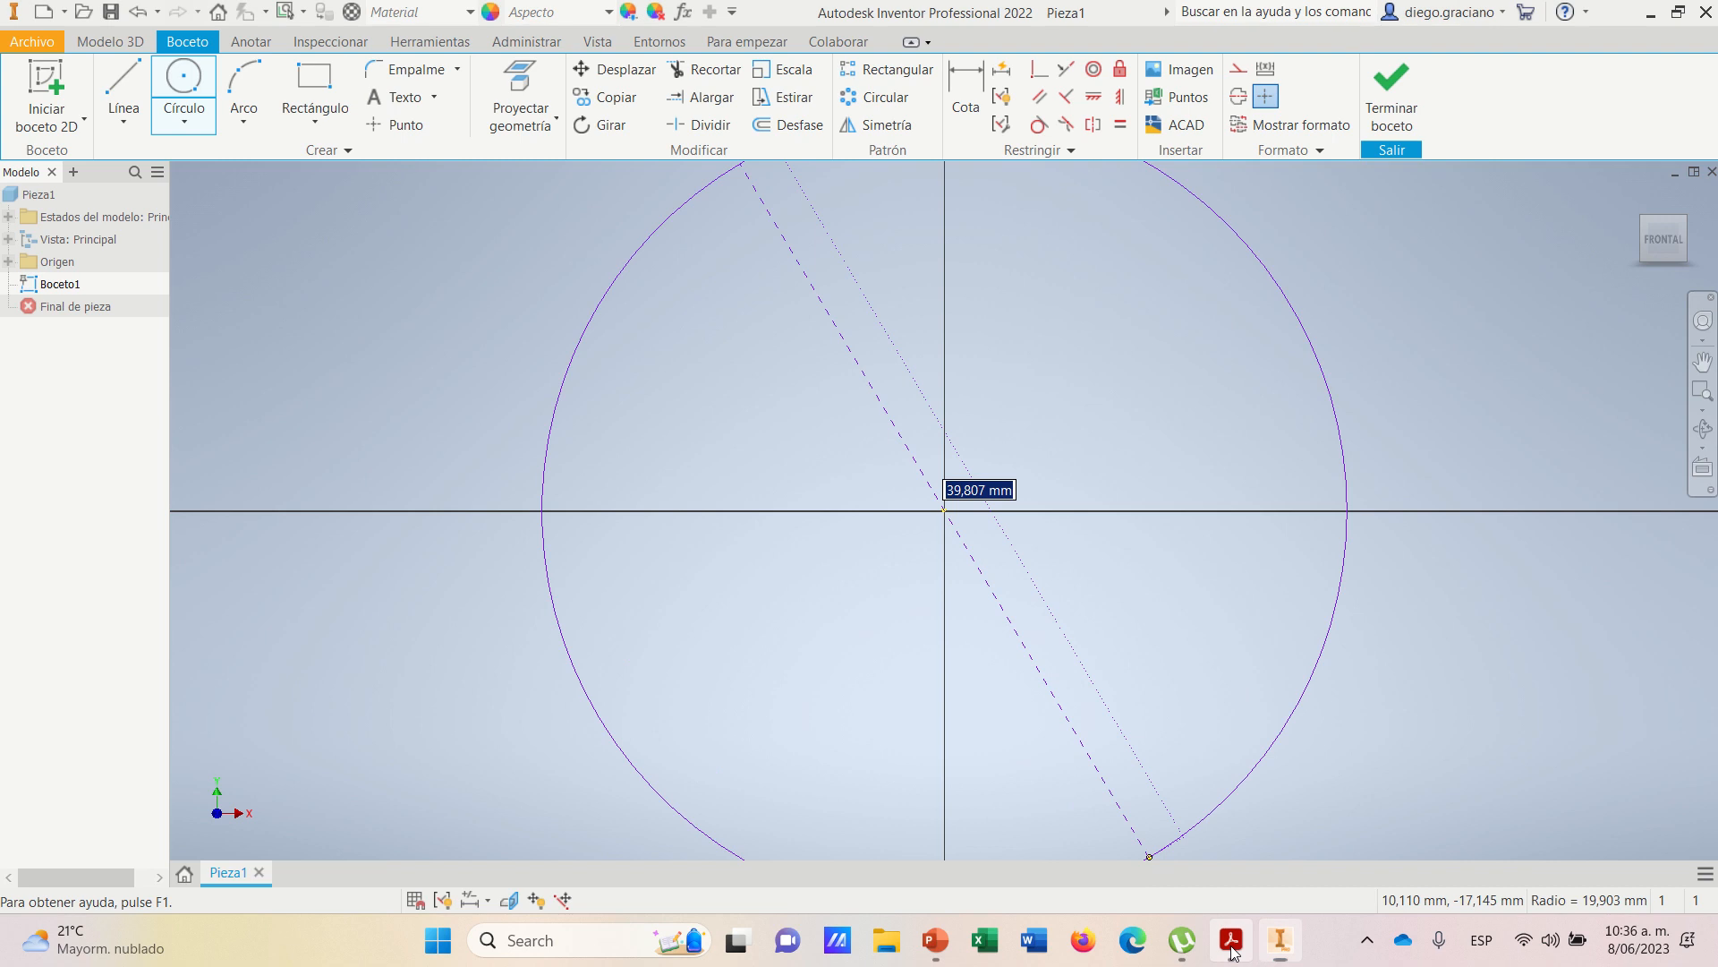
{"action": "left_click", "coordinate": [1232, 942]}
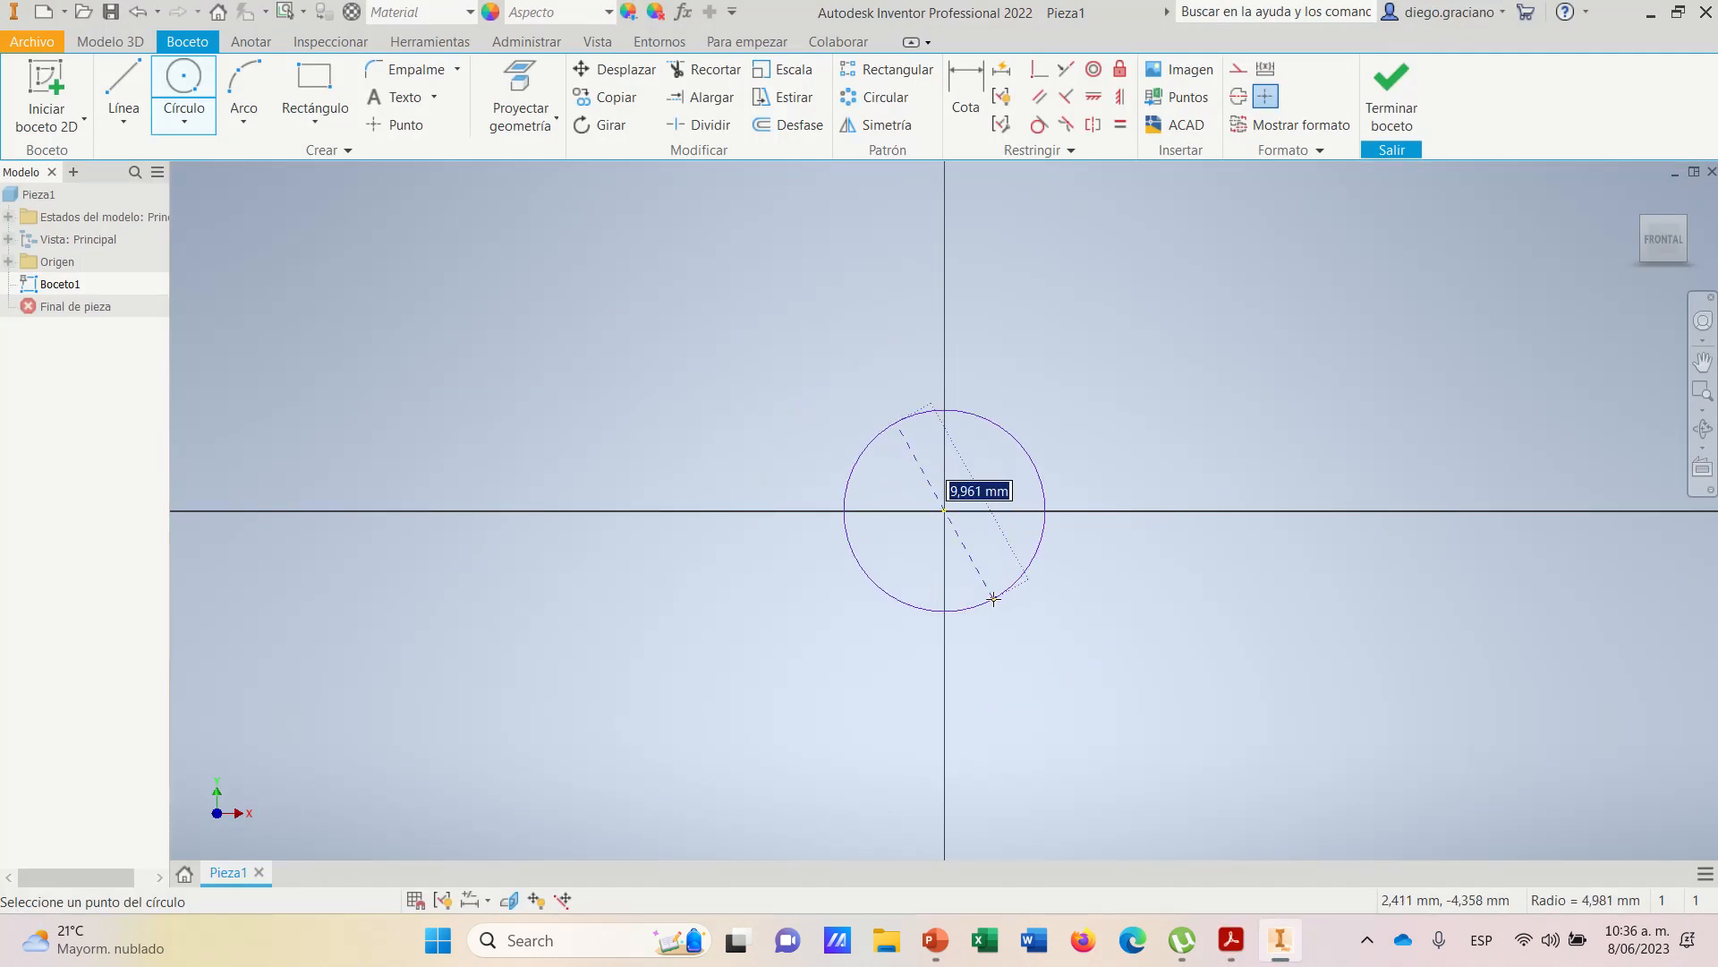
{"action": "type", "text": "44"}
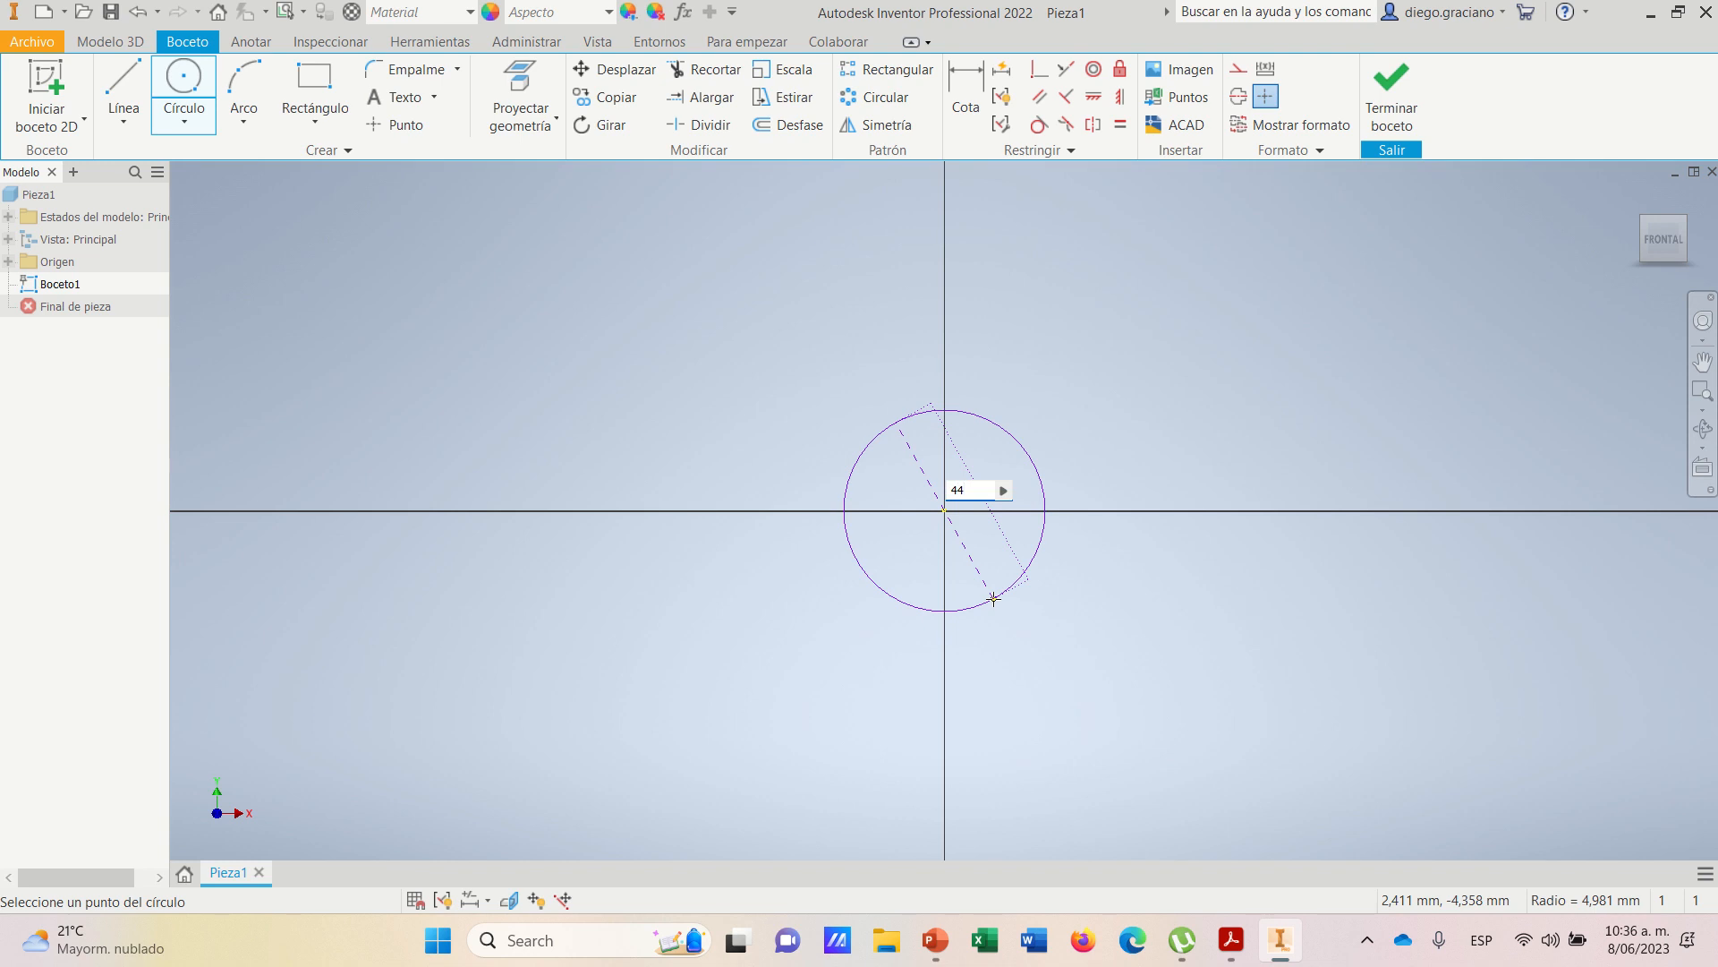
{"action": "key", "text": "Return"}
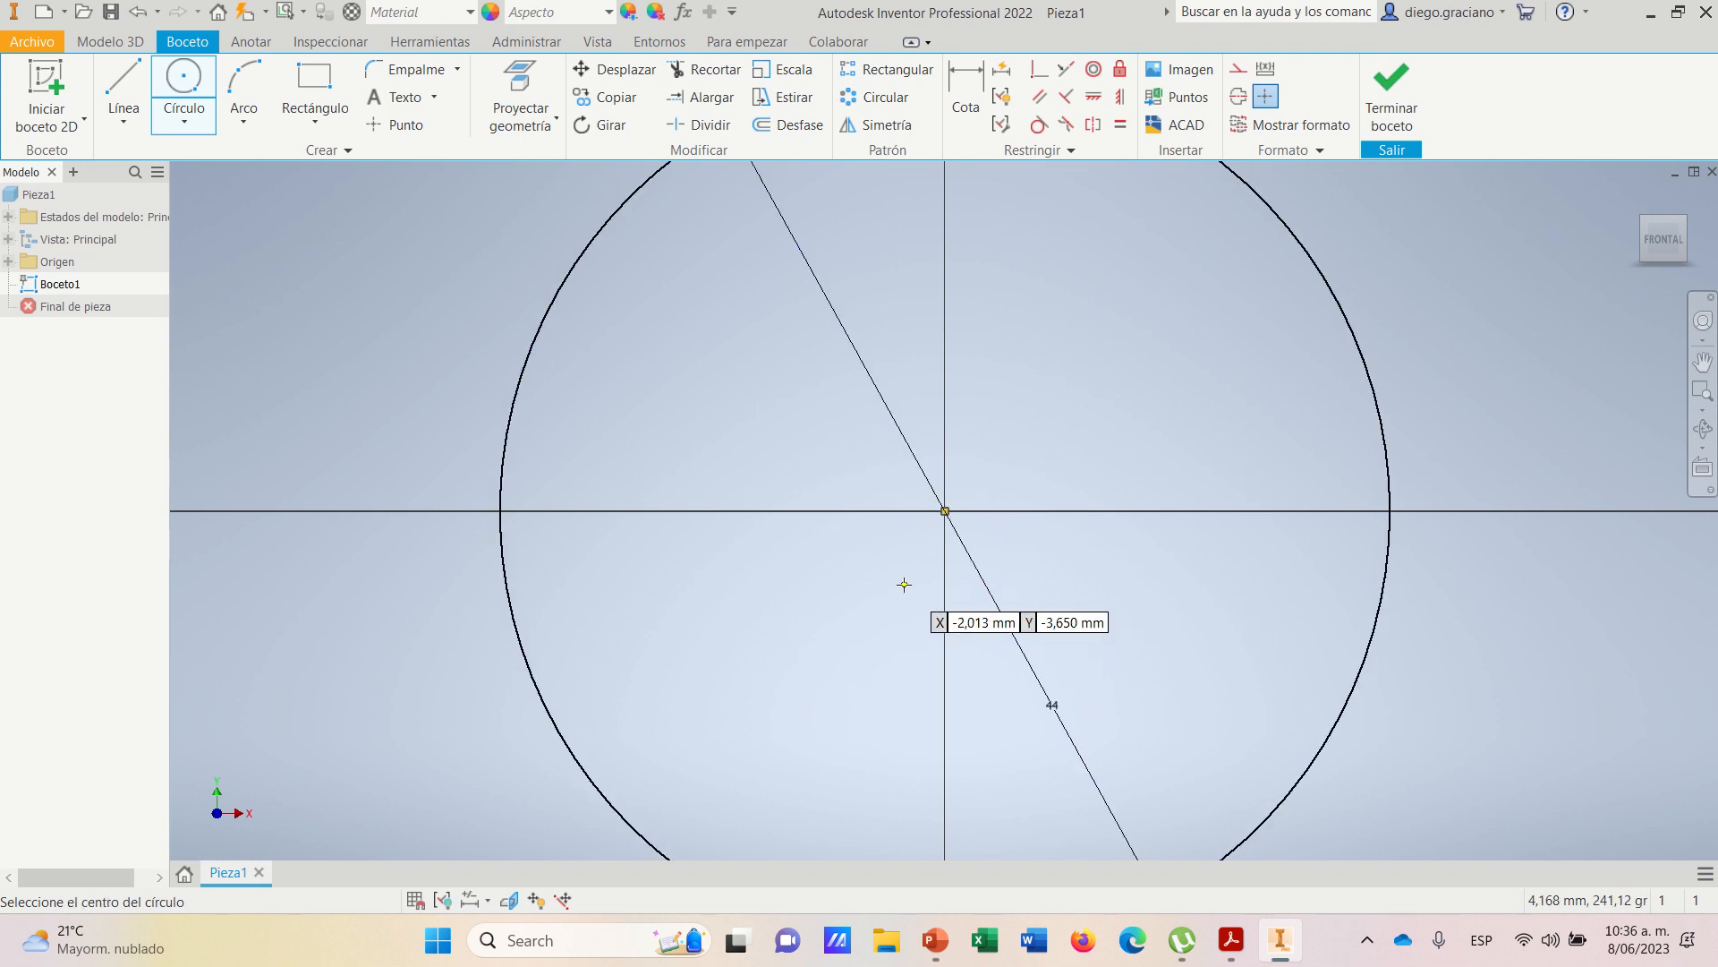
{"action": "scroll", "coordinate": [882, 569], "scroll_direction": "down", "scroll_amount": 3}
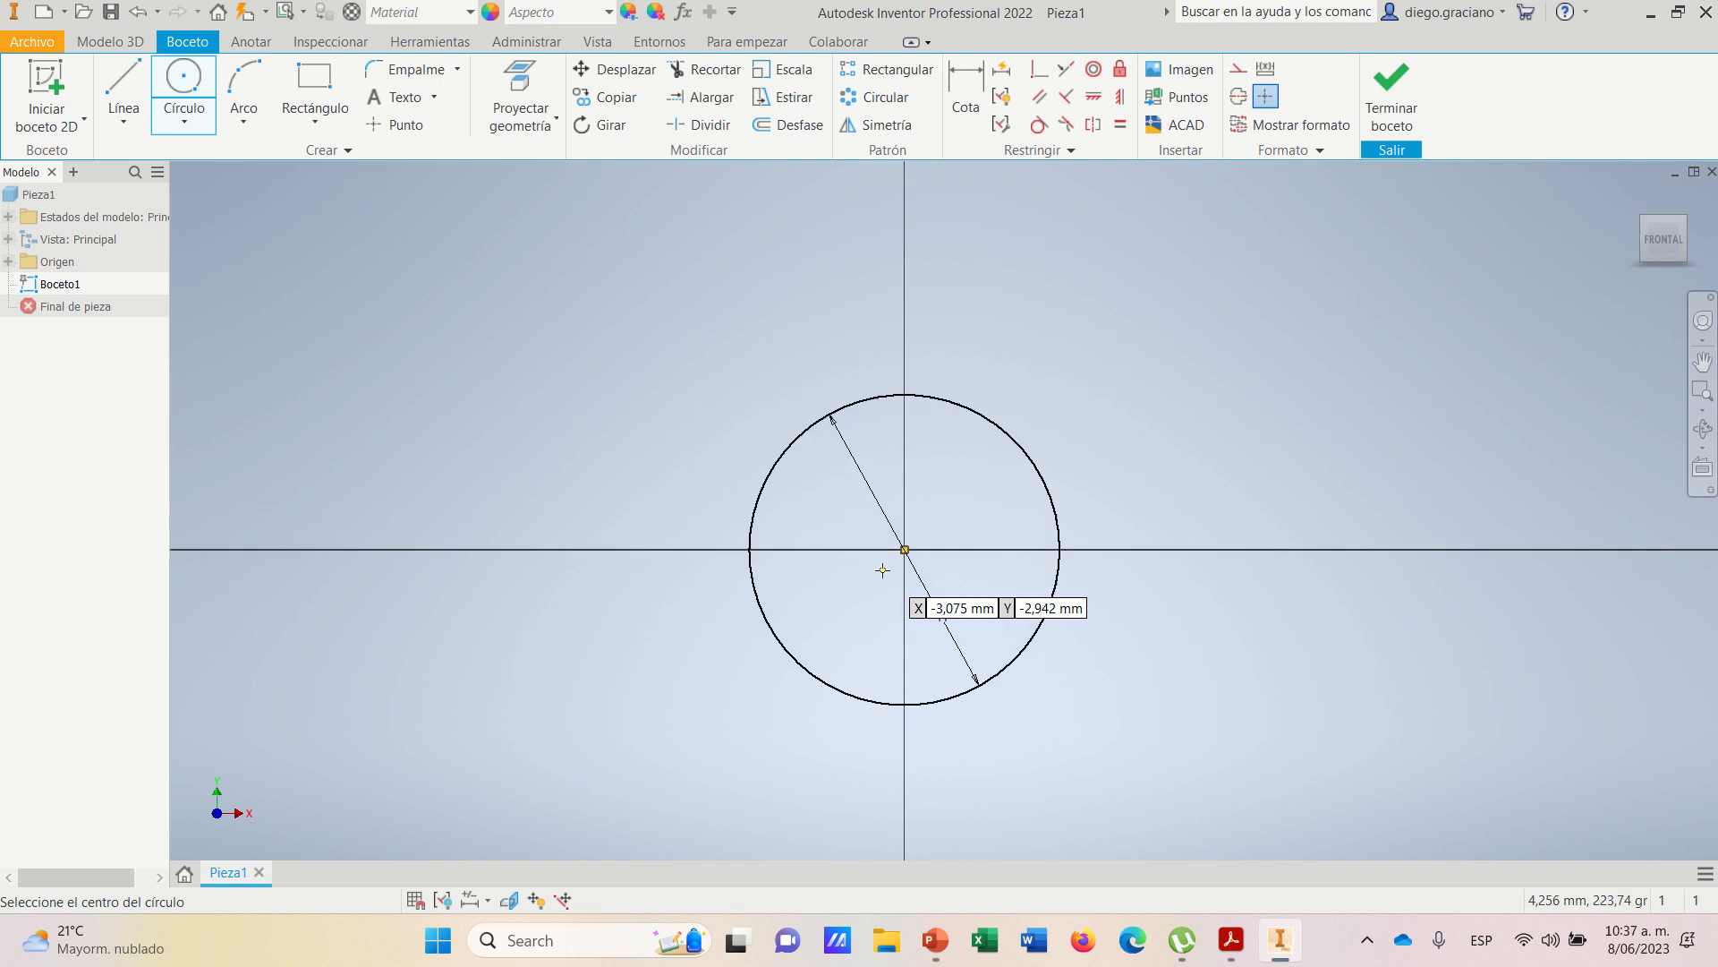
{"action": "scroll", "coordinate": [883, 569], "scroll_direction": "up", "scroll_amount": 2}
{"action": "scroll", "coordinate": [883, 570], "scroll_direction": "down", "scroll_amount": 3}
{"action": "scroll", "coordinate": [883, 570], "scroll_direction": "up", "scroll_amount": 4}
{"action": "scroll", "coordinate": [882, 569], "scroll_direction": "down", "scroll_amount": 4}
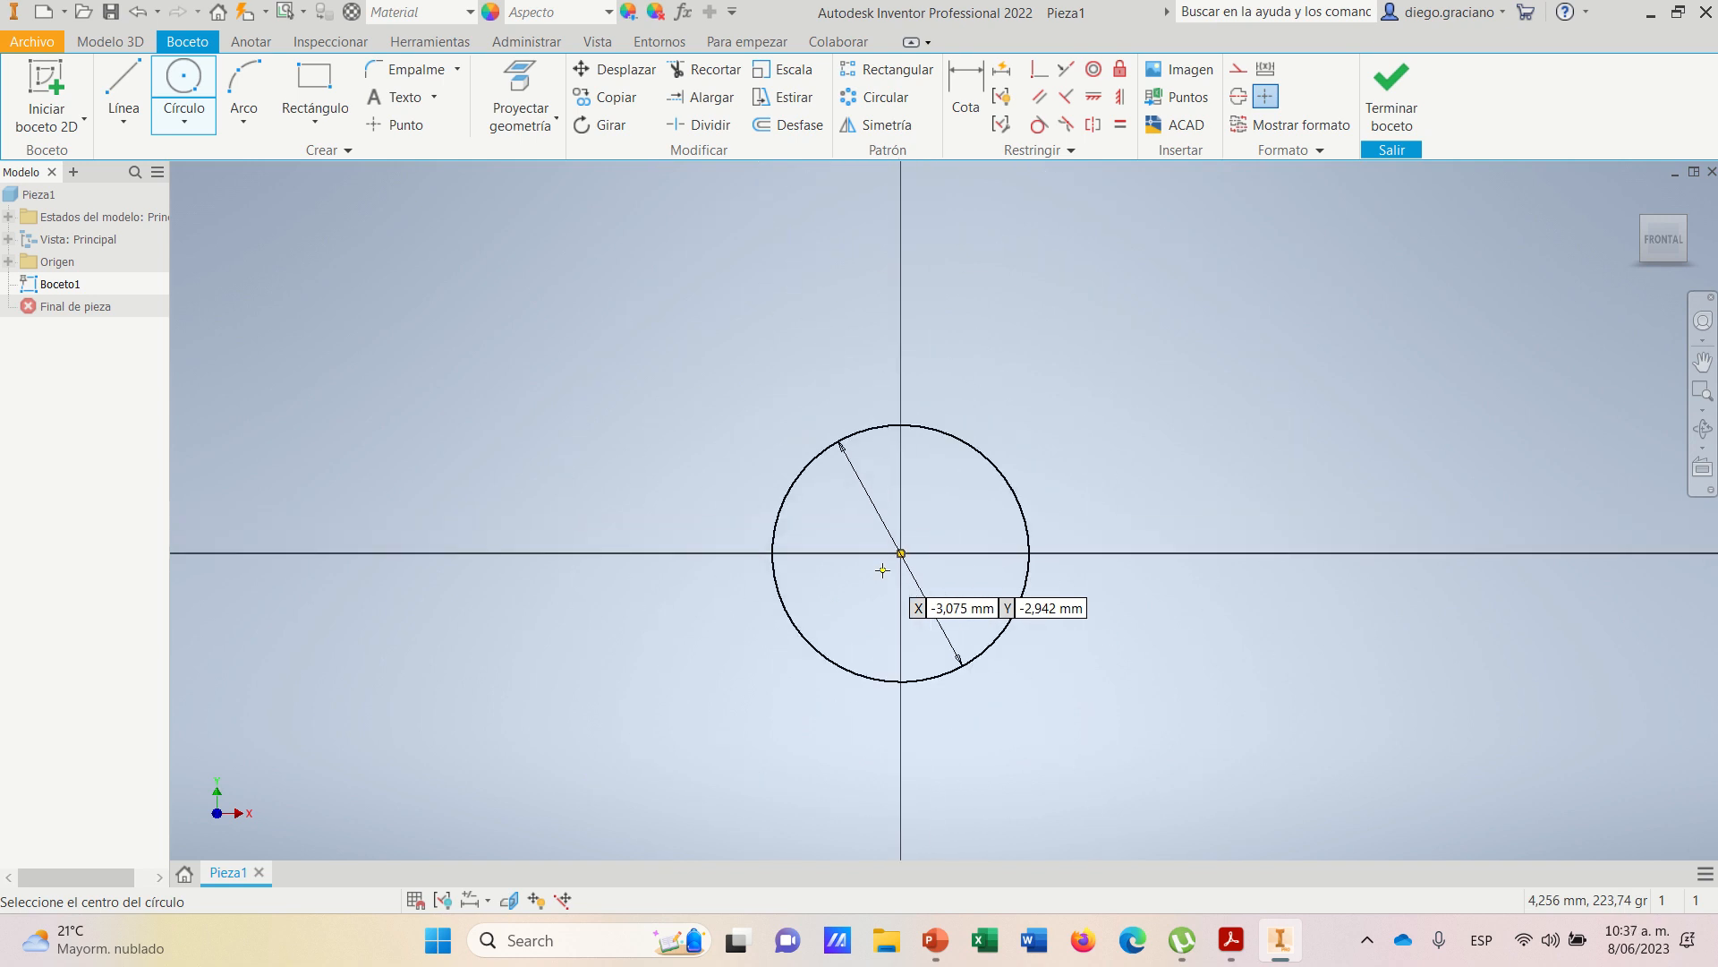
{"action": "scroll", "coordinate": [883, 569], "scroll_direction": "up", "scroll_amount": 4}
{"action": "scroll", "coordinate": [882, 569], "scroll_direction": "down", "scroll_amount": 4}
{"action": "scroll", "coordinate": [883, 569], "scroll_direction": "up", "scroll_amount": 6}
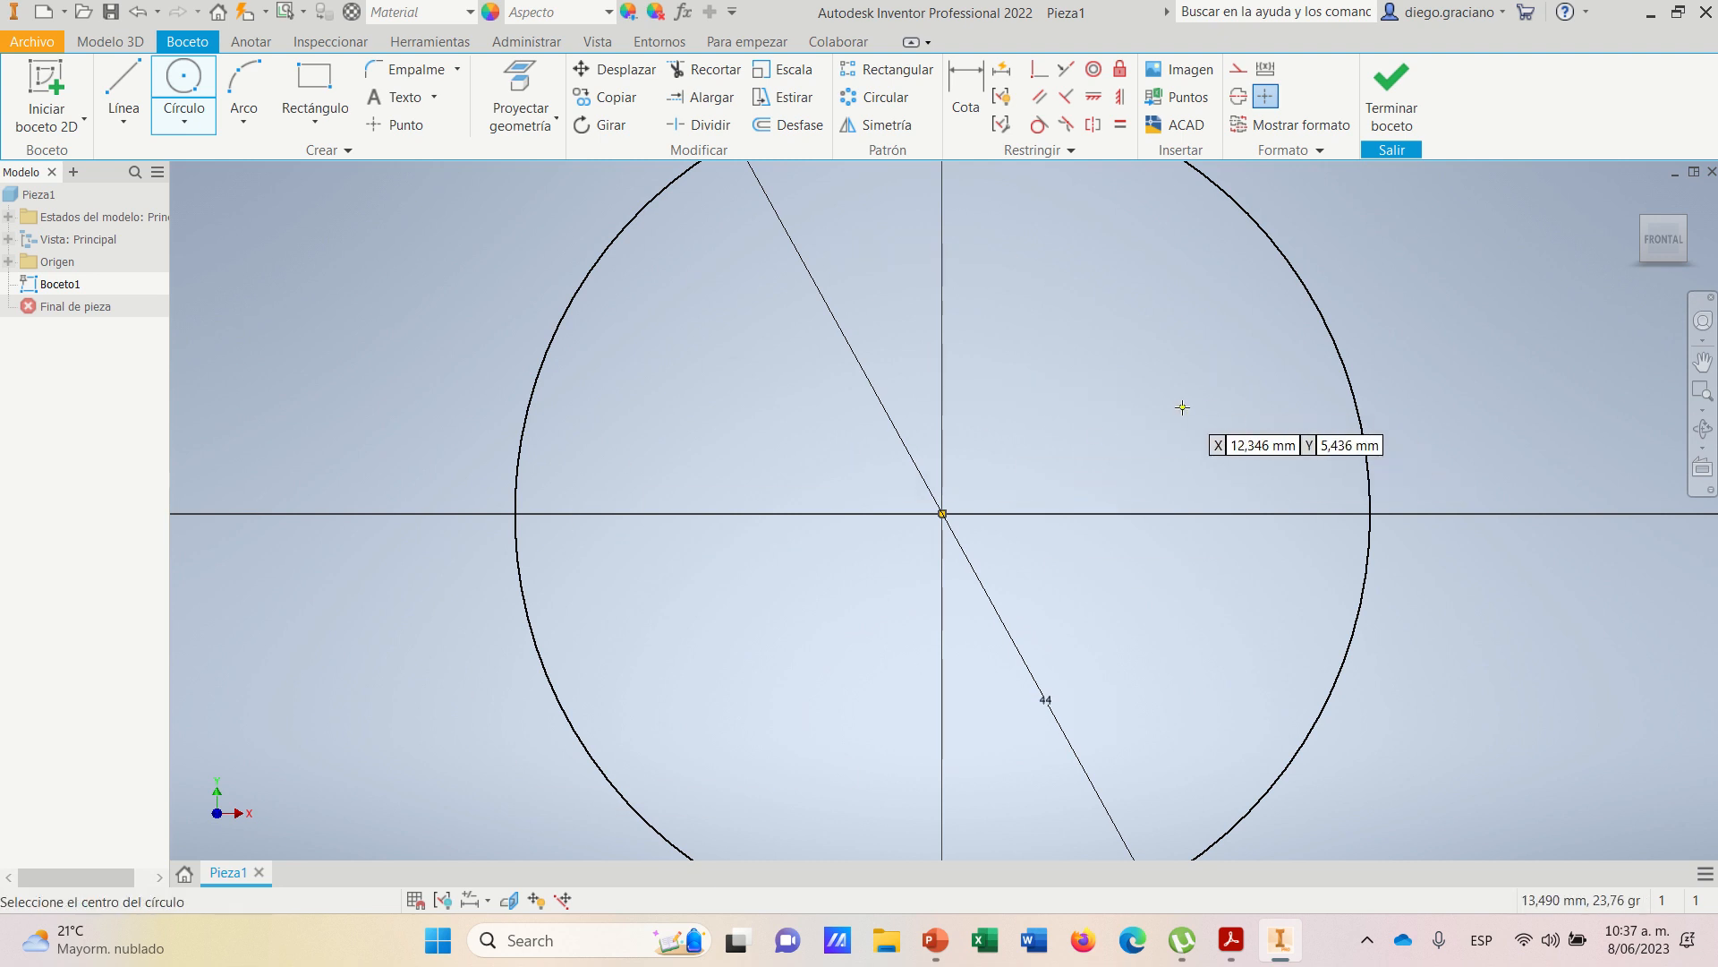
{"action": "mouse_move", "coordinate": [1177, 407]}
{"action": "middle_mouse_down"}
{"action": "mouse_move", "coordinate": [1146, 407]}
{"action": "mouse_move", "coordinate": [1101, 365]}
{"action": "mouse_move", "coordinate": [702, 406]}
{"action": "mouse_move", "coordinate": [1170, 439]}
{"action": "middle_mouse_up"}
{"action": "scroll", "coordinate": [1146, 407], "scroll_direction": "down", "scroll_amount": 3}
{"action": "scroll", "coordinate": [1100, 365], "scroll_direction": "down", "scroll_amount": 2}
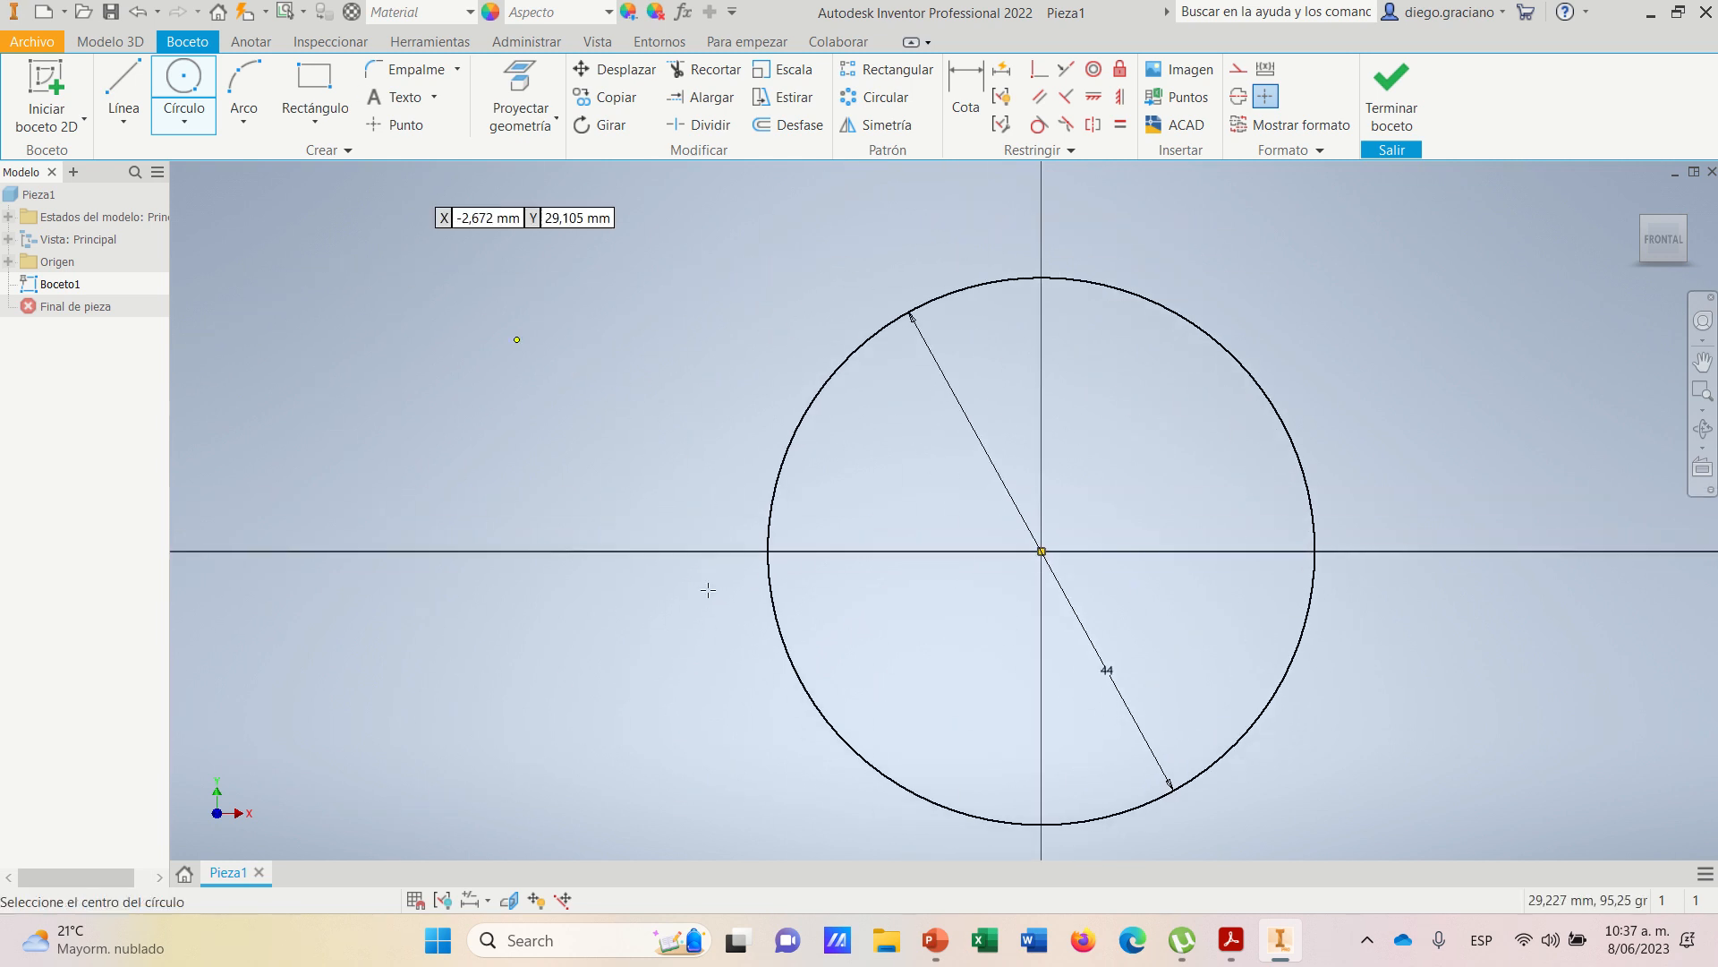
- Check the inner circle's dimension in the reference PDF and draw a concentric 29 mm diameter circle at the origin
{"action": "left_click", "coordinate": [1231, 942]}
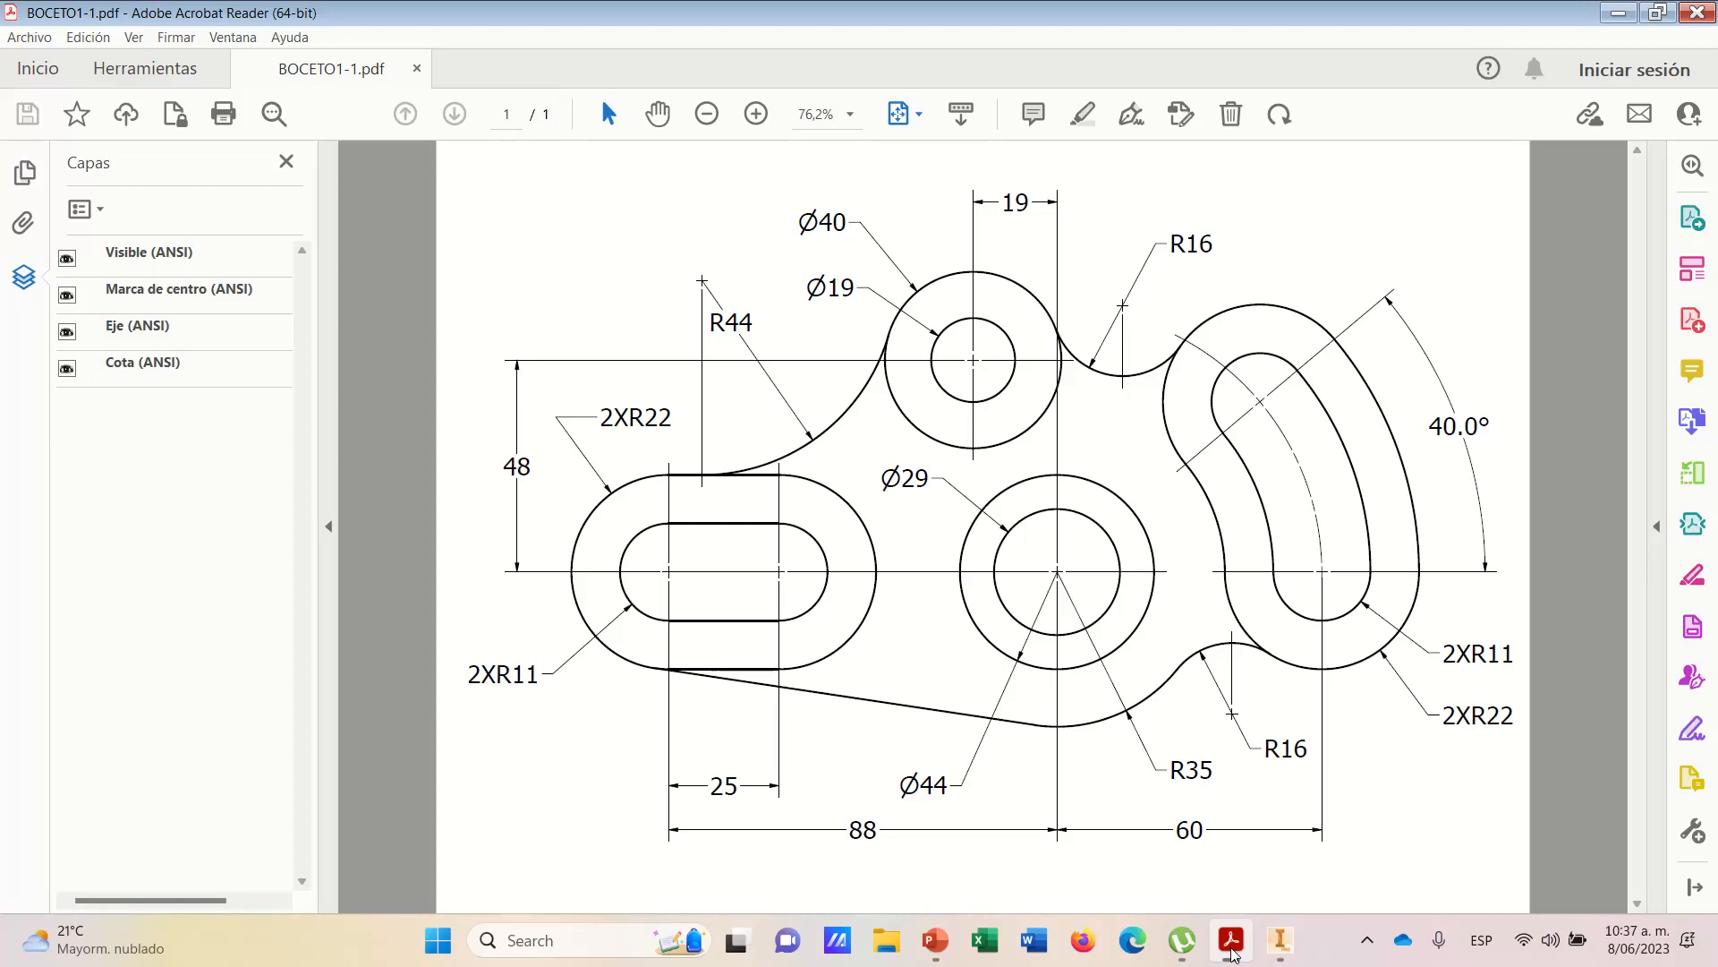
{"action": "left_click", "coordinate": [1231, 941]}
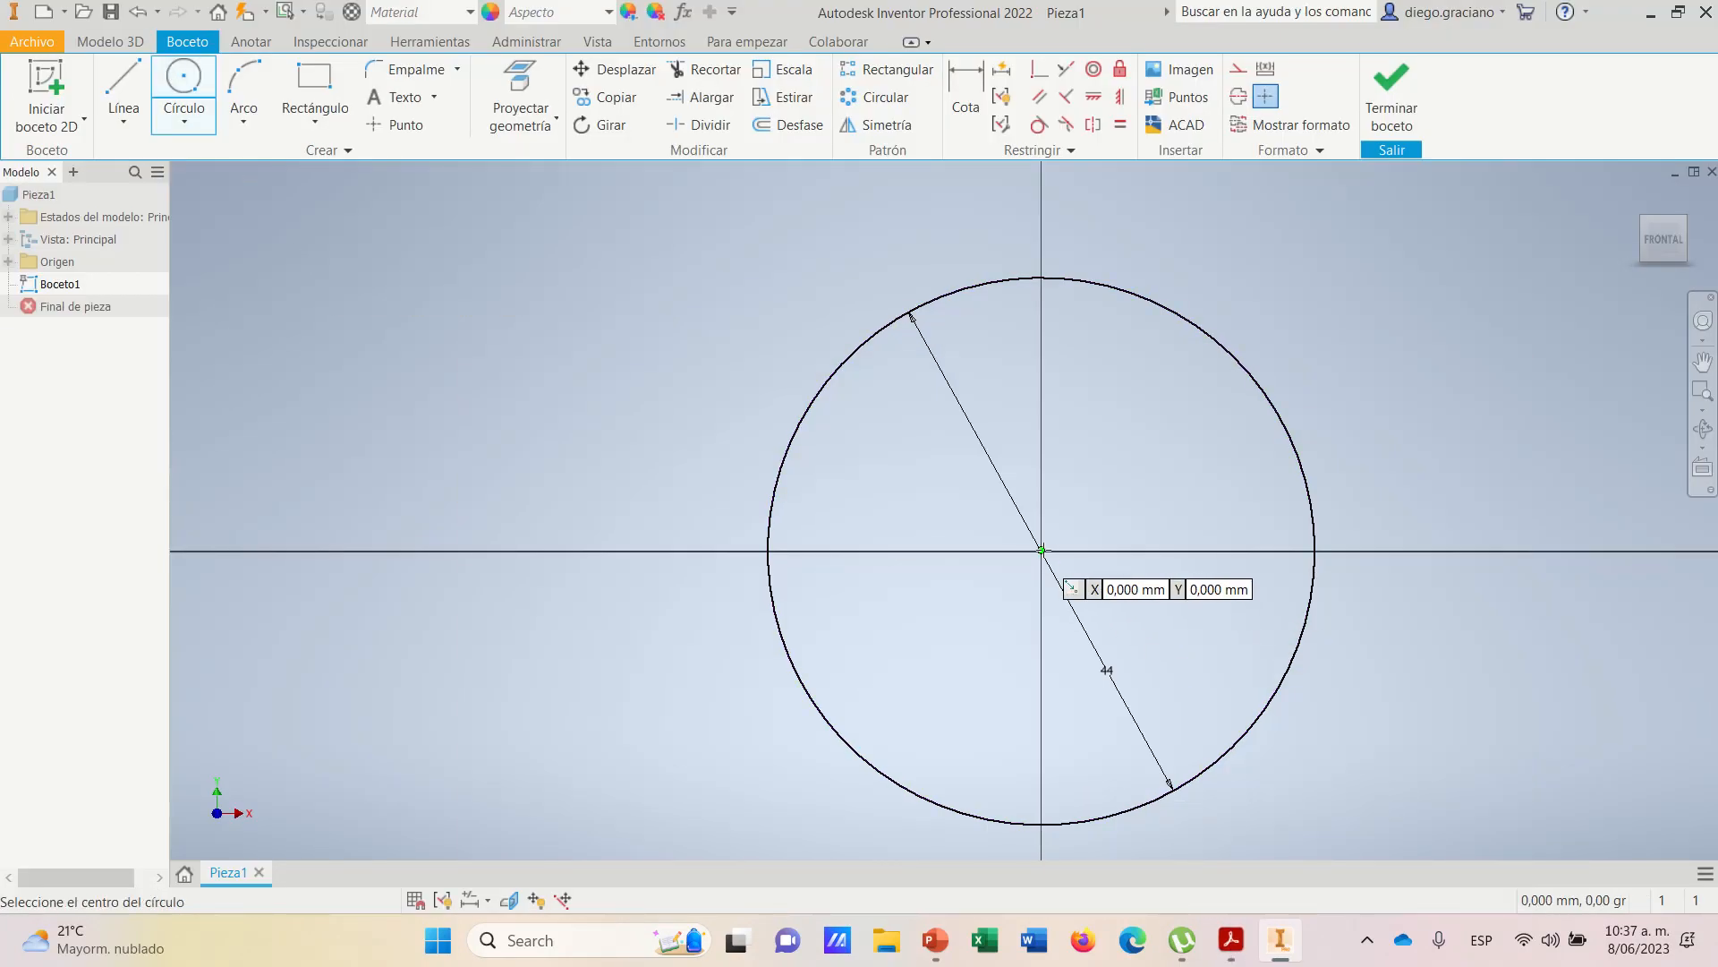
{"action": "left_click", "coordinate": [1041, 550]}
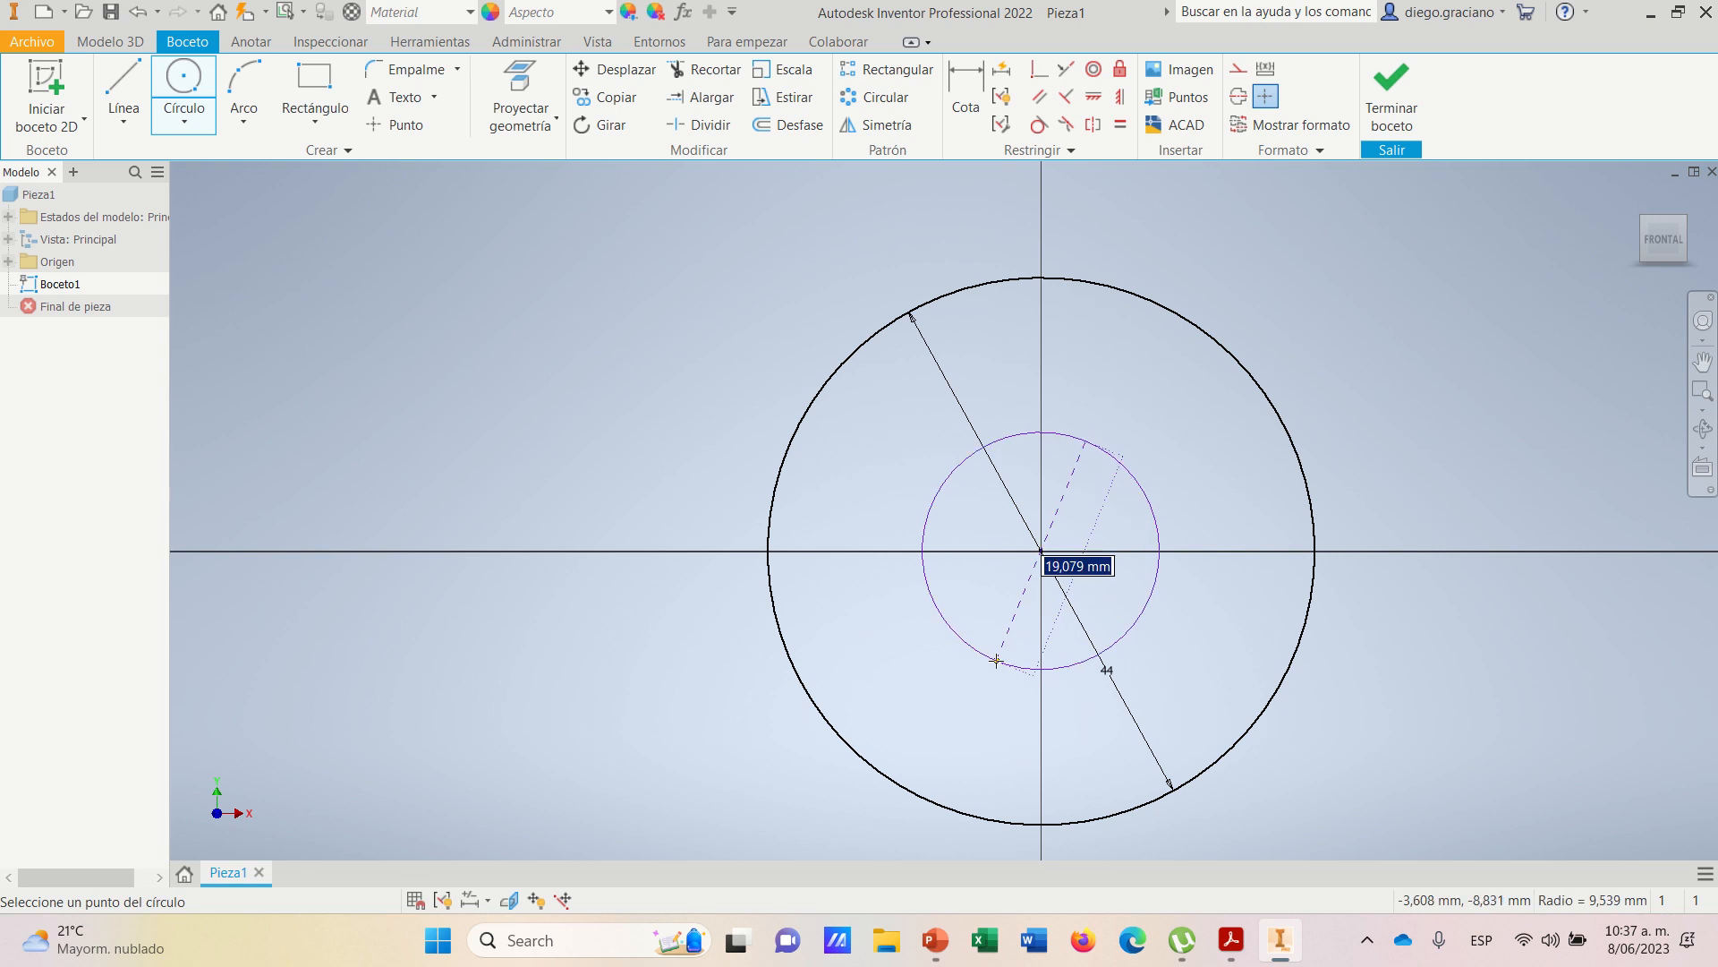
{"action": "type", "text": "2"}
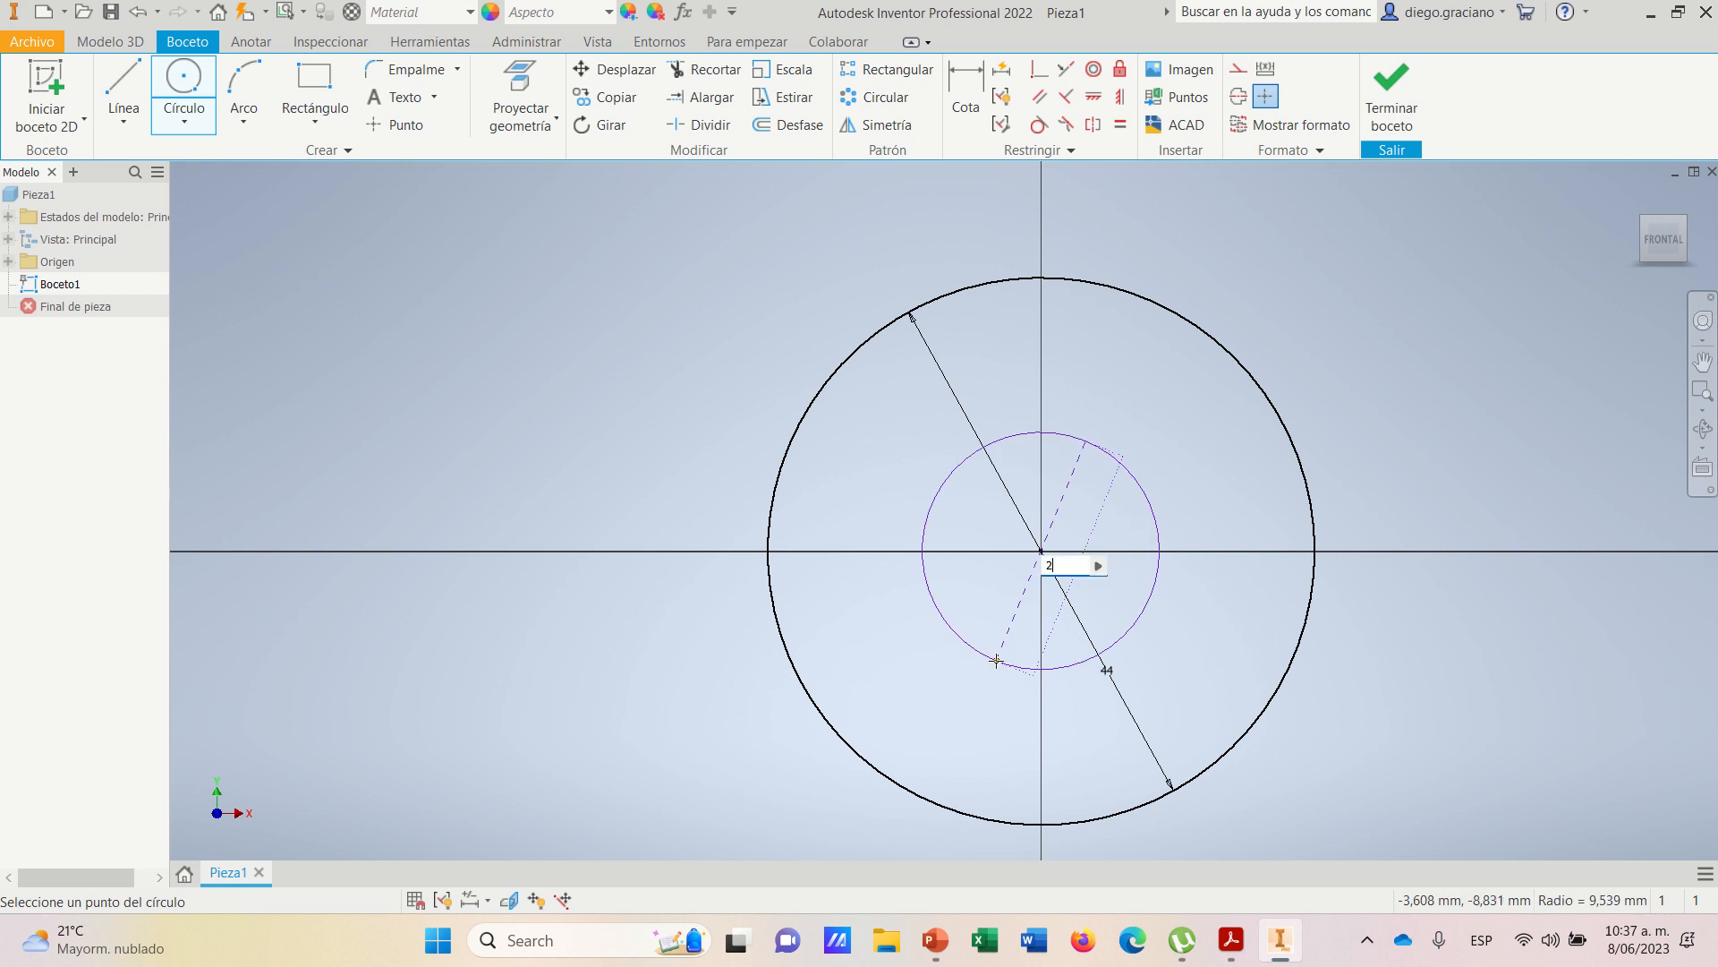
{"action": "type", "text": "9"}
{"action": "key", "text": "Return"}
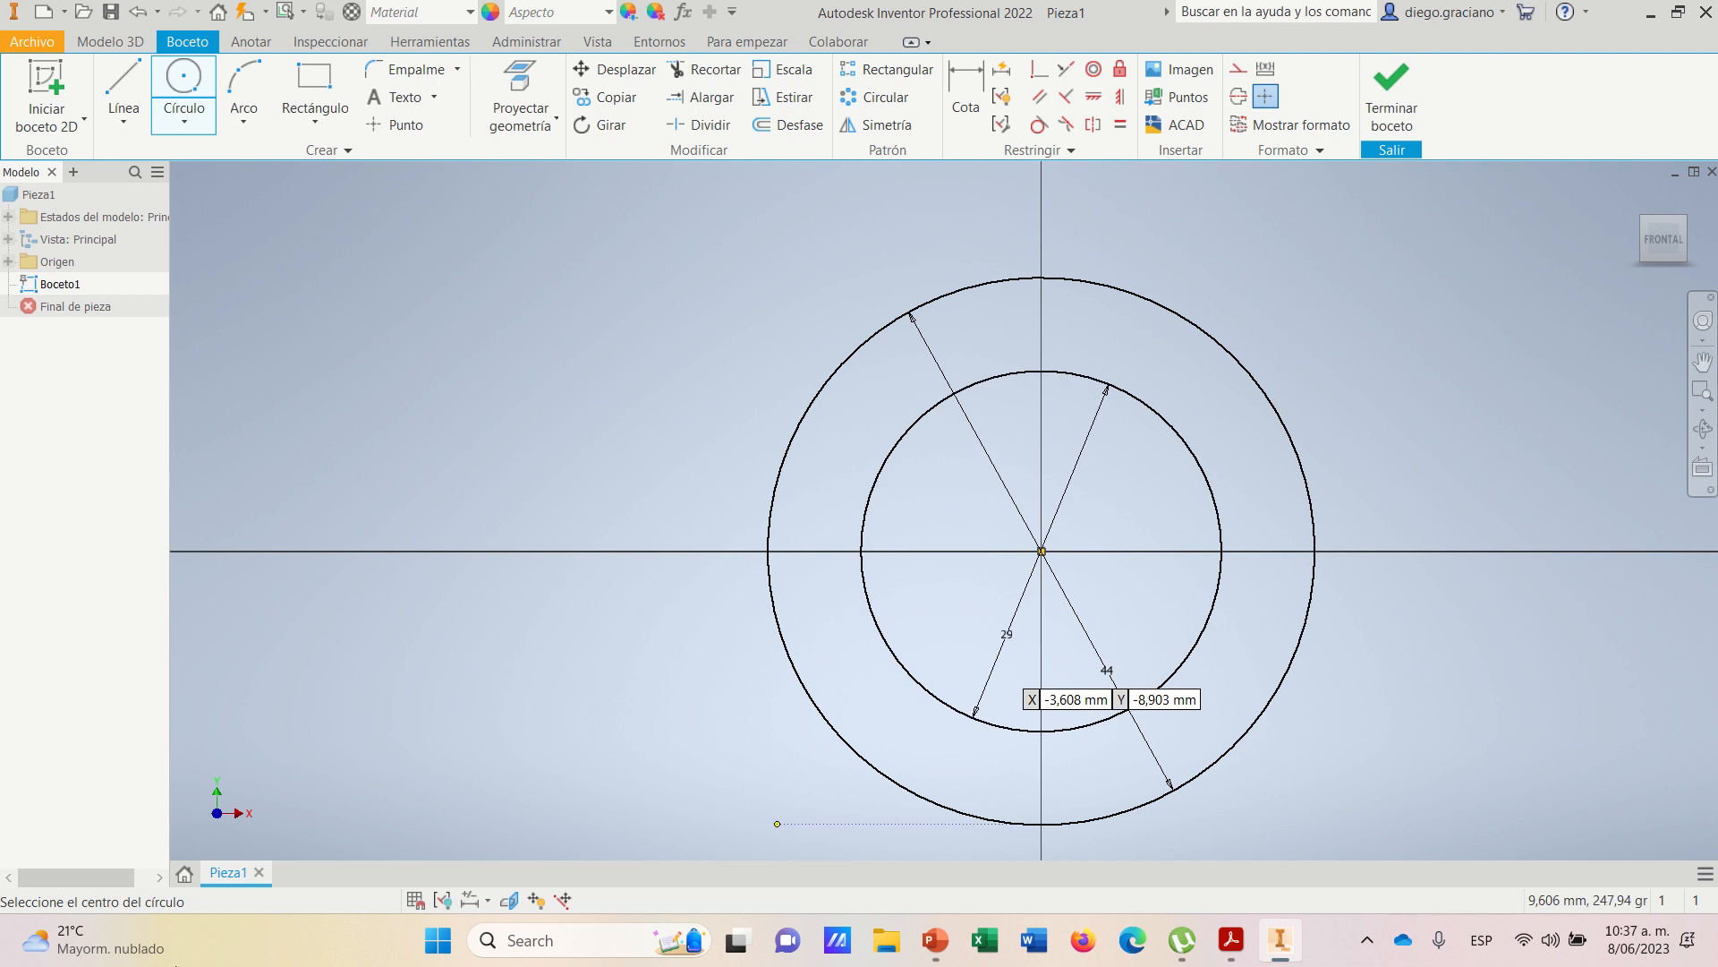
{"action": "scroll", "coordinate": [1227, 402], "scroll_direction": "down", "scroll_amount": 3}
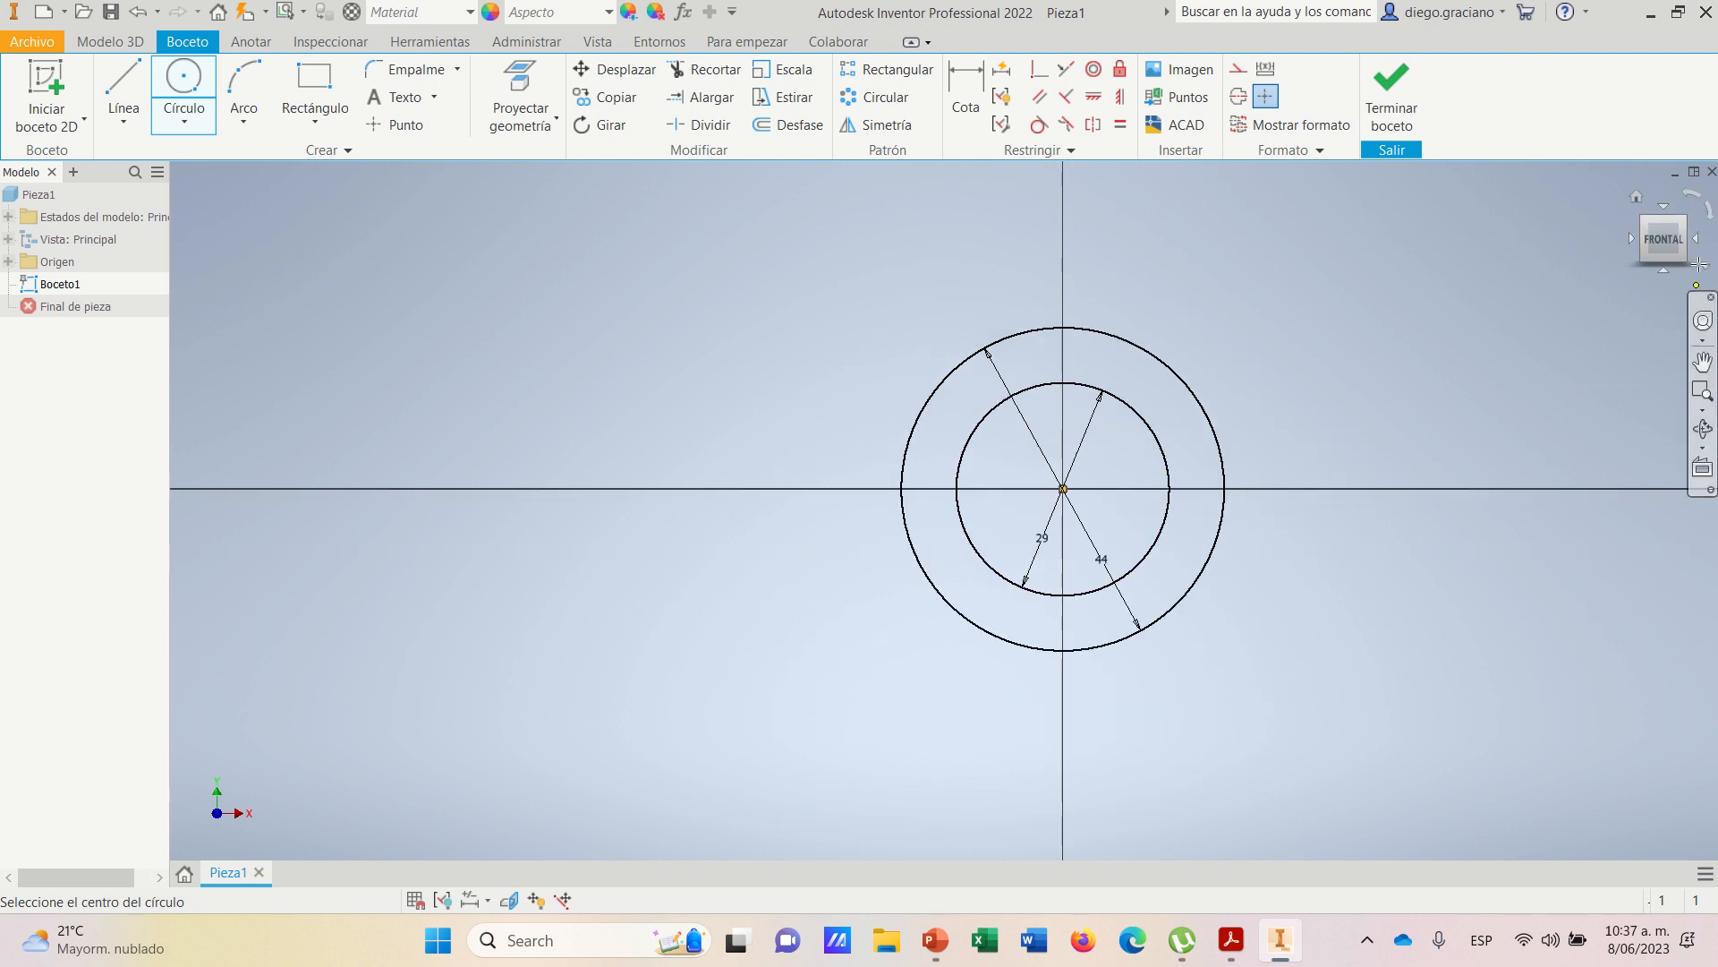
{"action": "left_click", "coordinate": [1635, 205]}
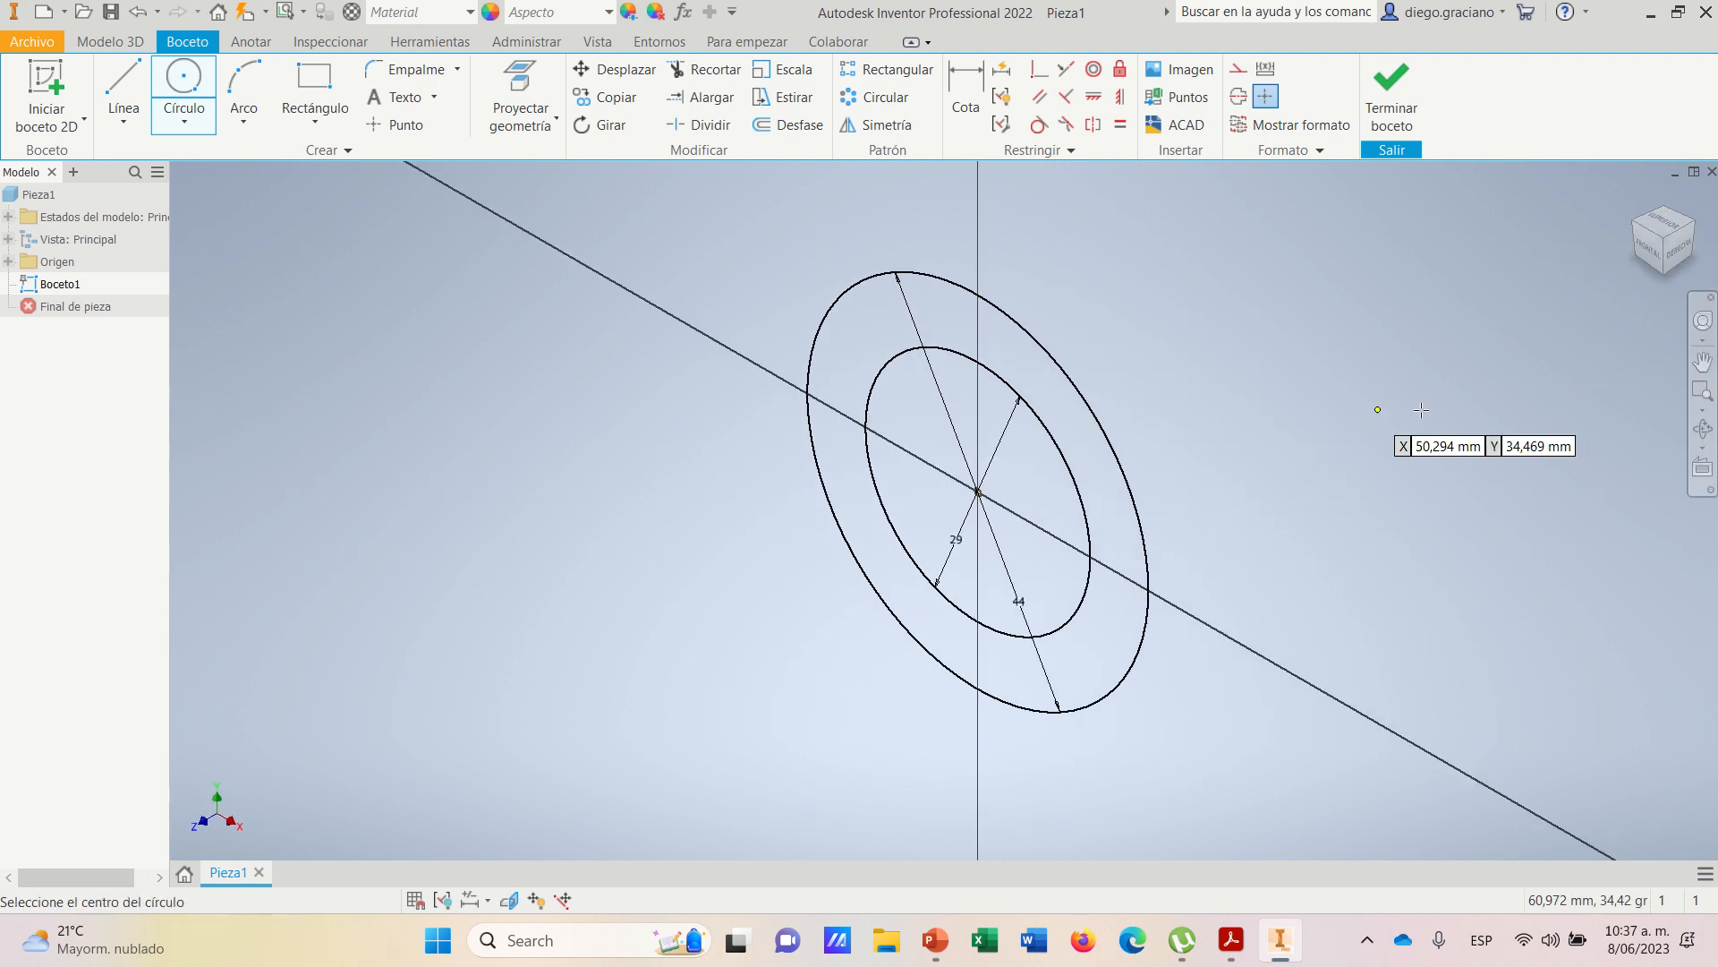
{"action": "left_click", "coordinate": [1656, 260]}
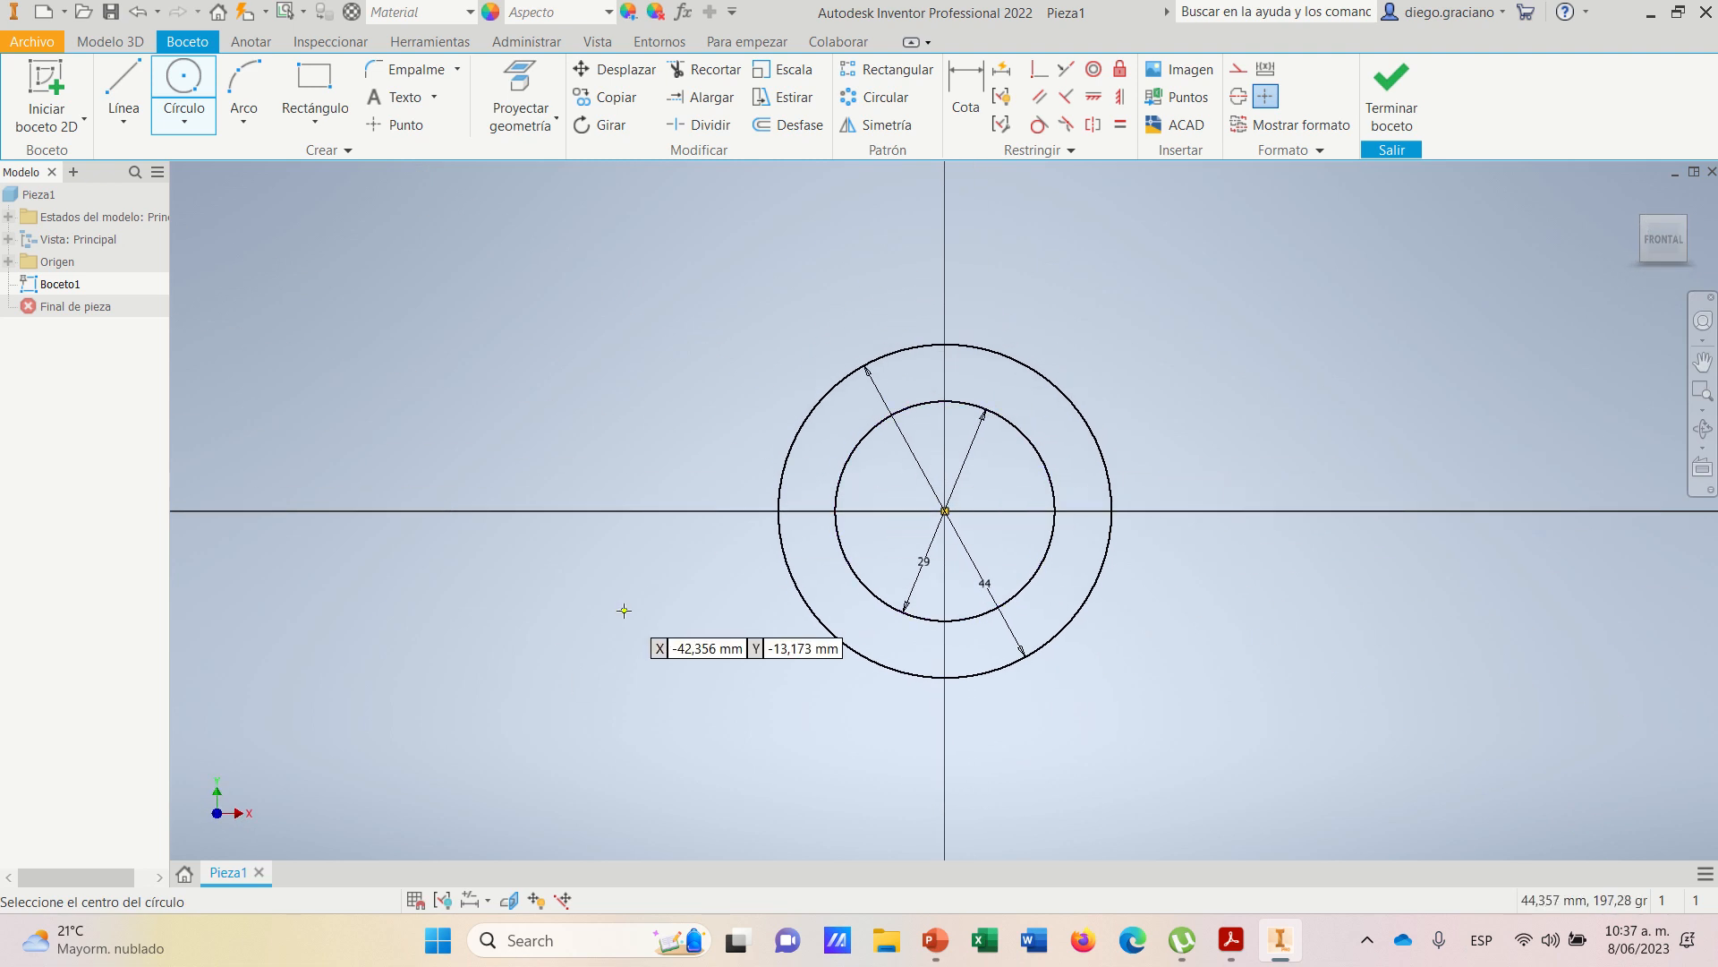
{"action": "scroll", "coordinate": [1072, 466], "scroll_direction": "down", "scroll_amount": 3}
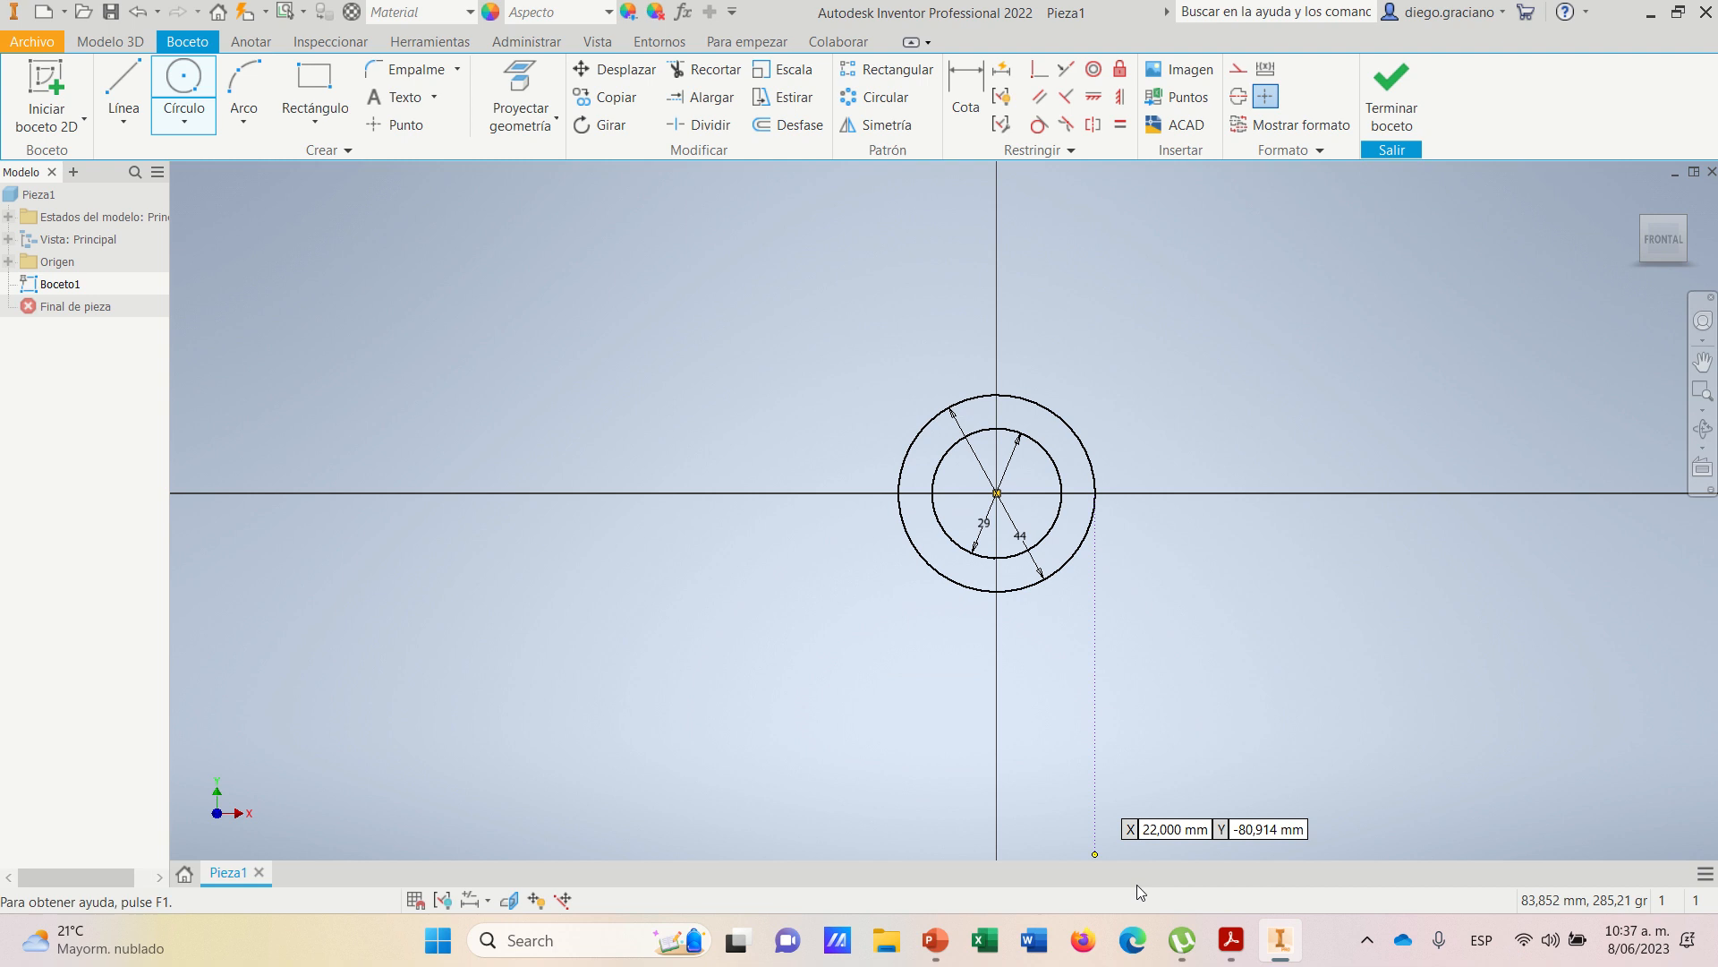
{"action": "mouse_move", "coordinate": [1235, 938]}
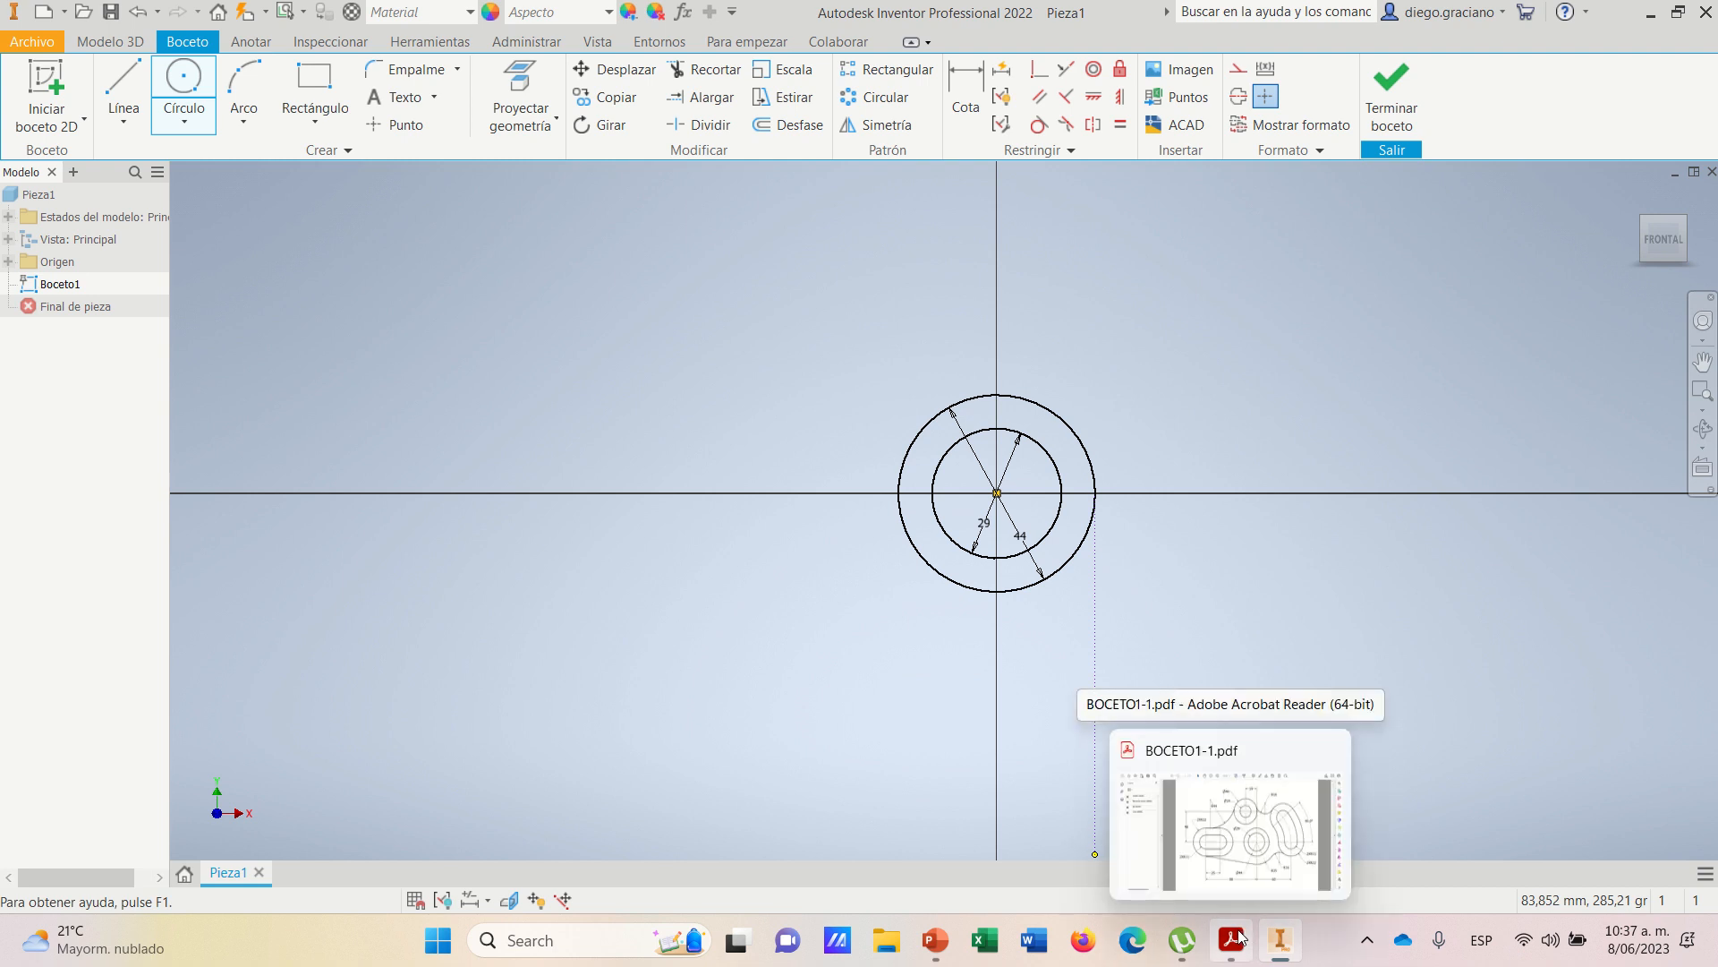
- Review BOCETO1-1.pdf in Acrobat Reader, and start a center-to-center slot in Inventor on the horizontal axis, about 124 mm left of the origin
{"action": "left_click", "coordinate": [1238, 937]}
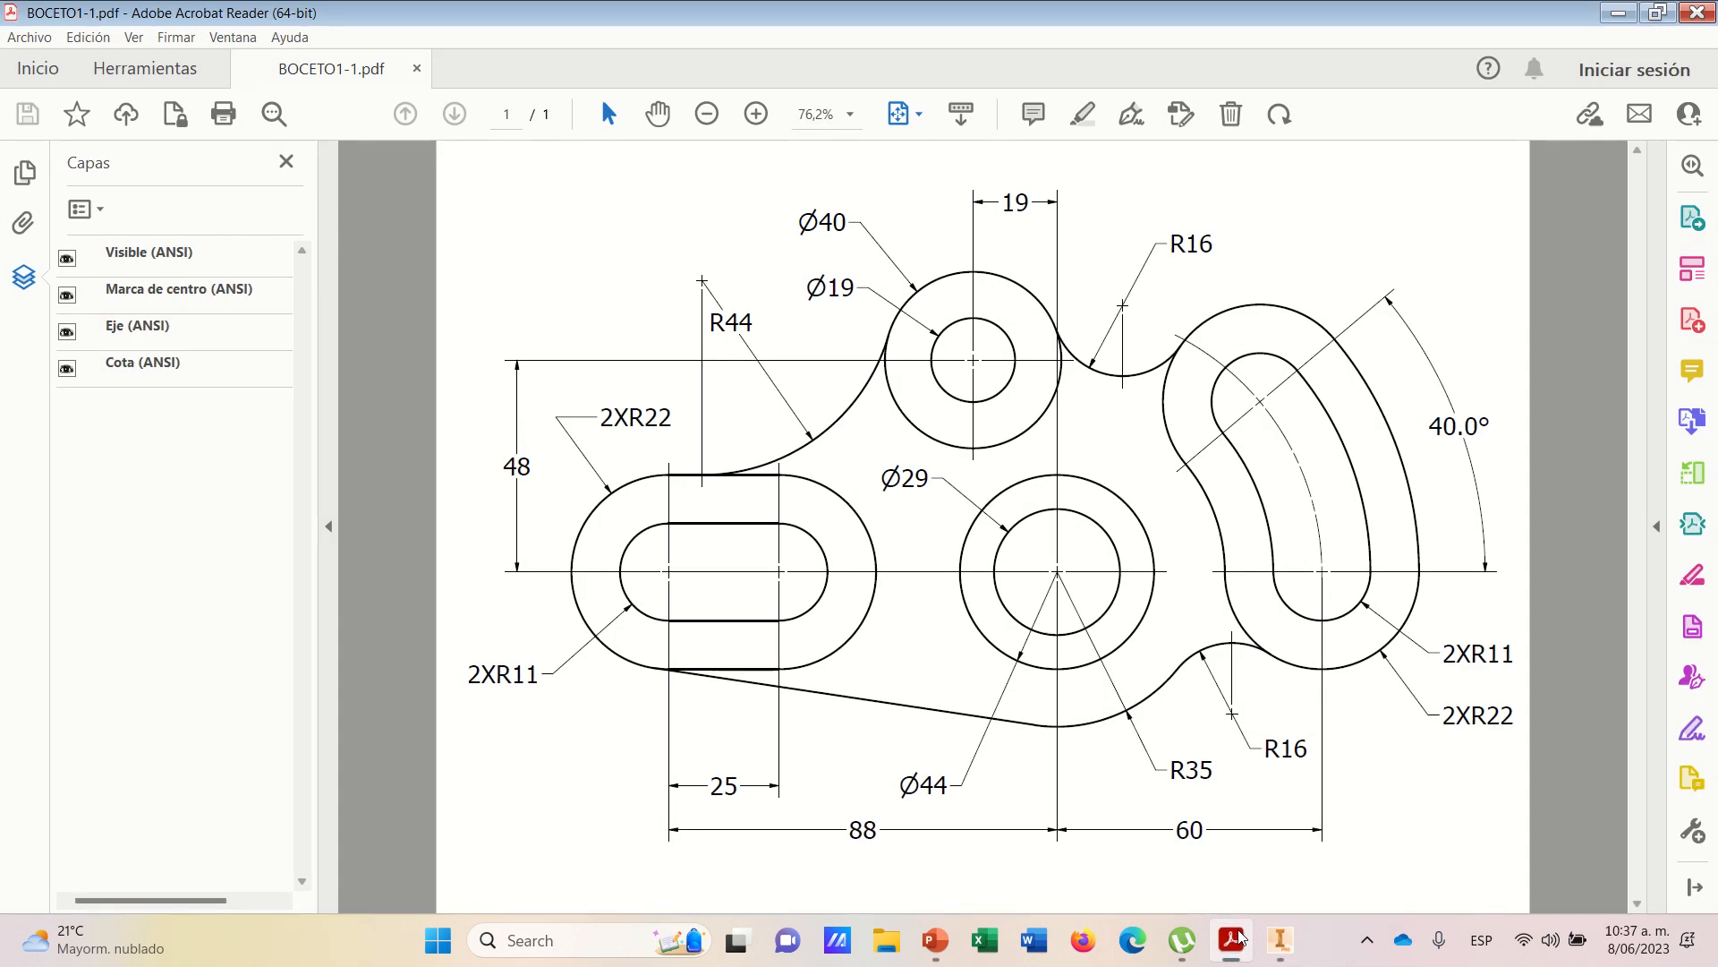
{"action": "left_click", "coordinate": [1239, 937]}
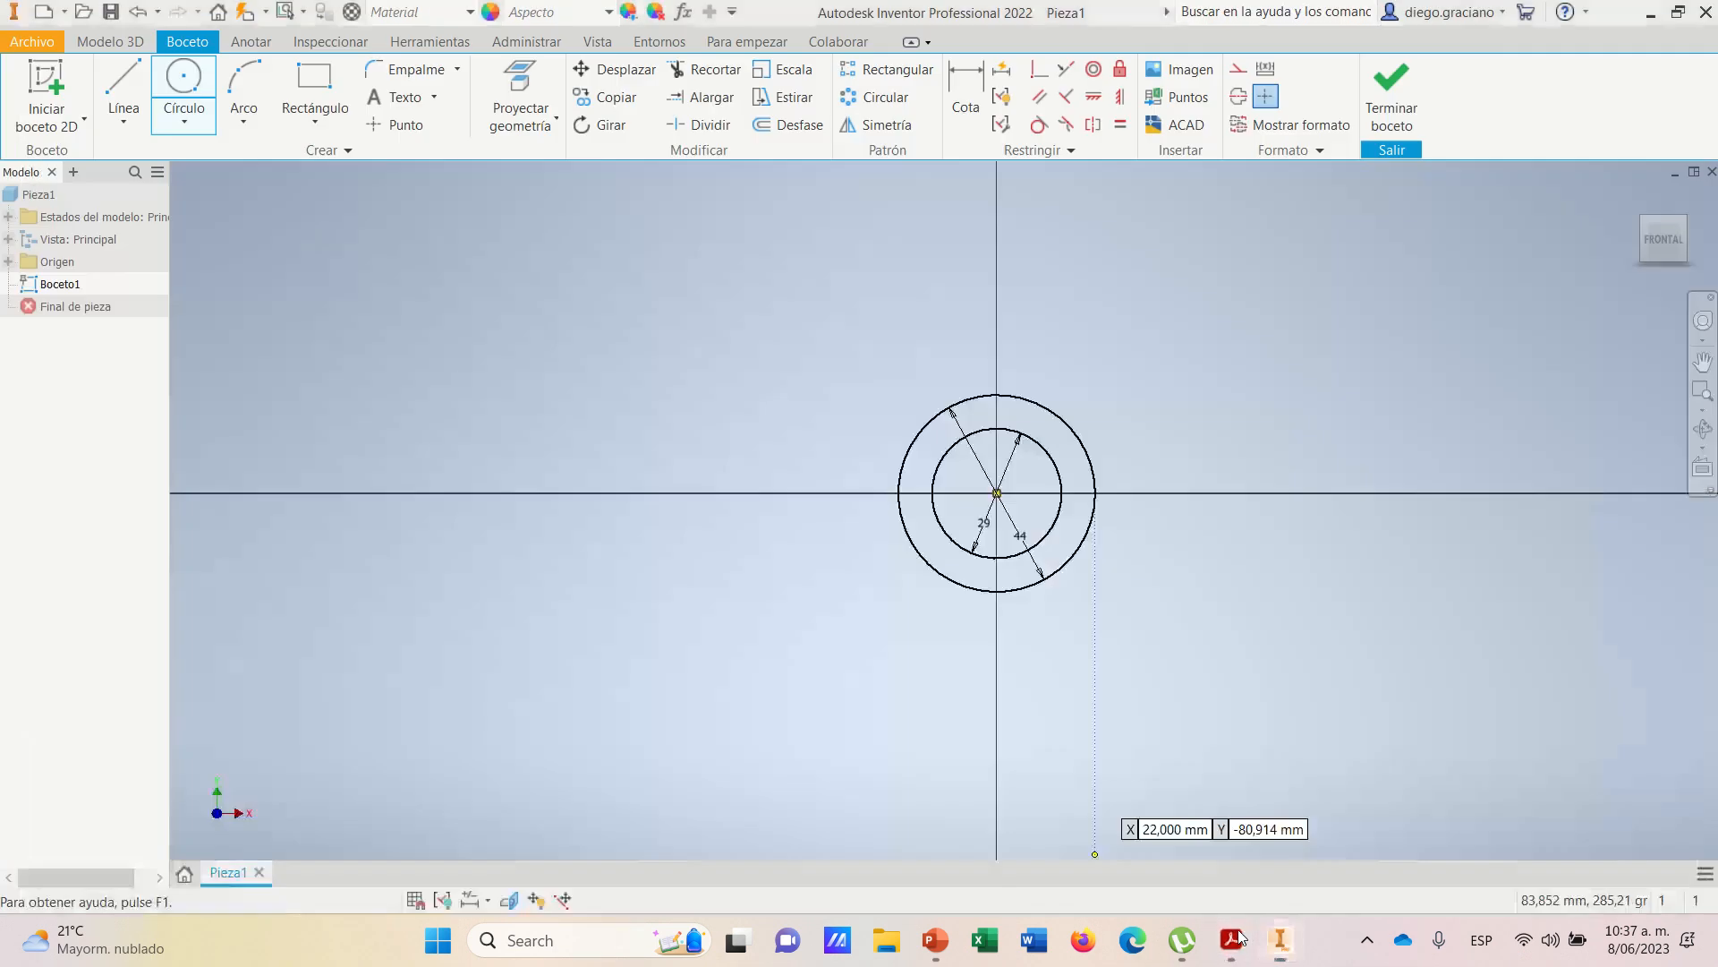
{"action": "left_click", "coordinate": [1239, 938]}
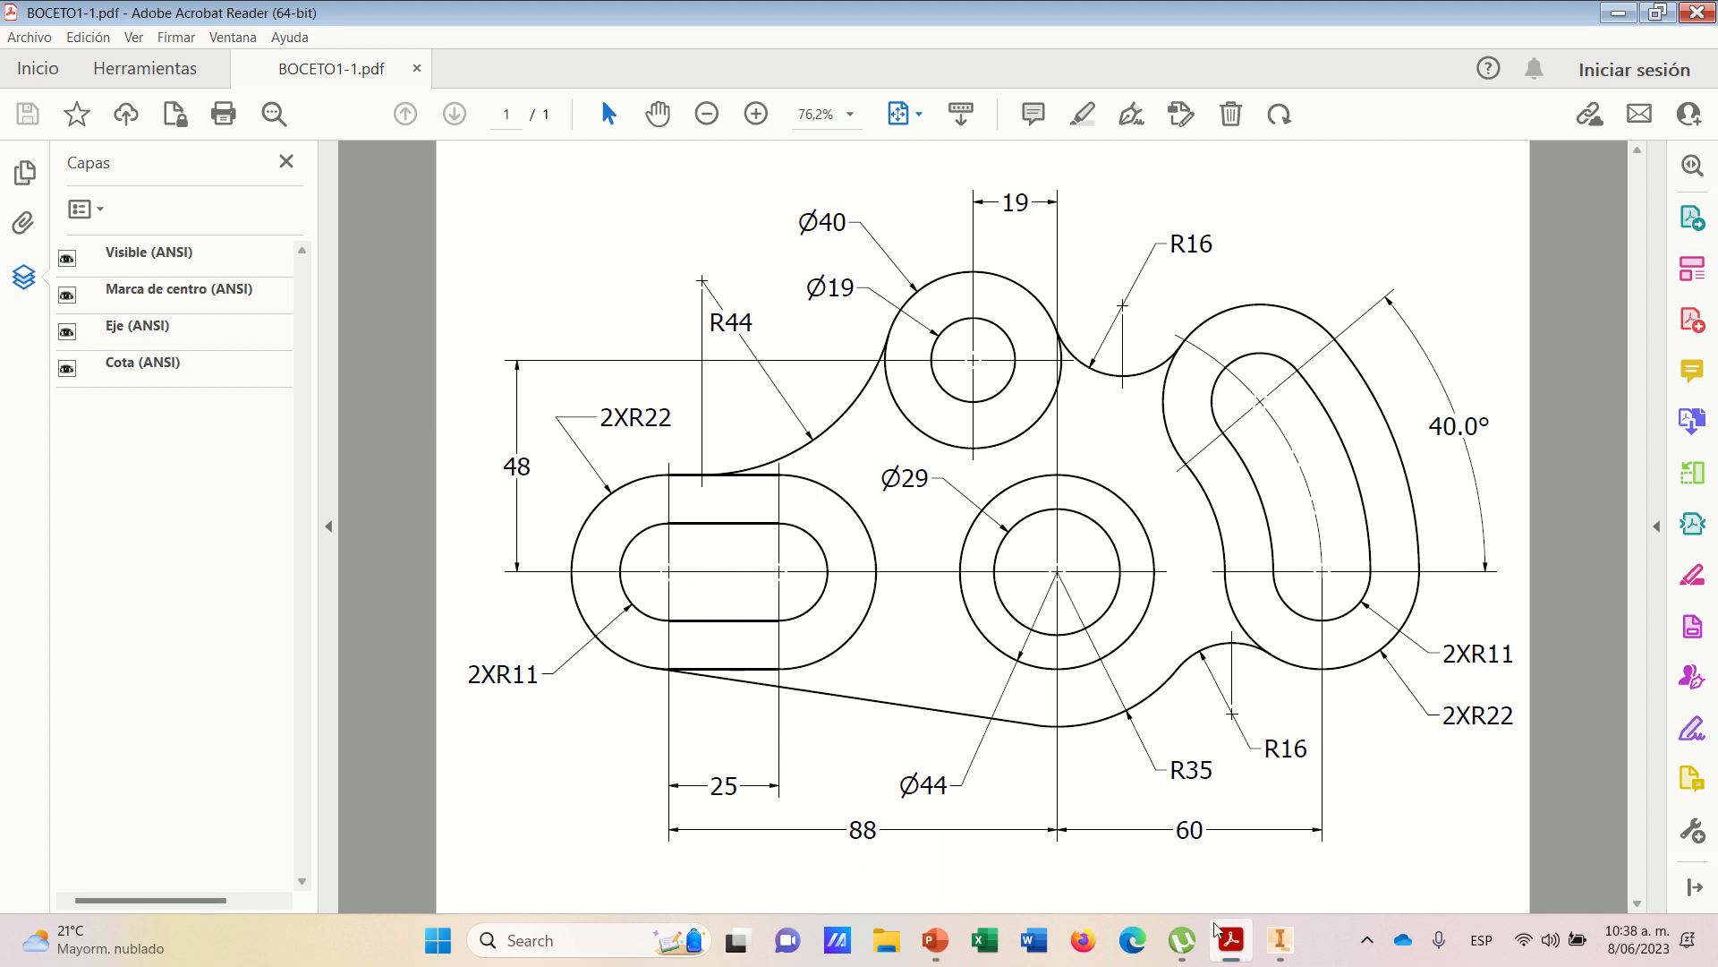
{"action": "mouse_move", "coordinate": [1277, 954]}
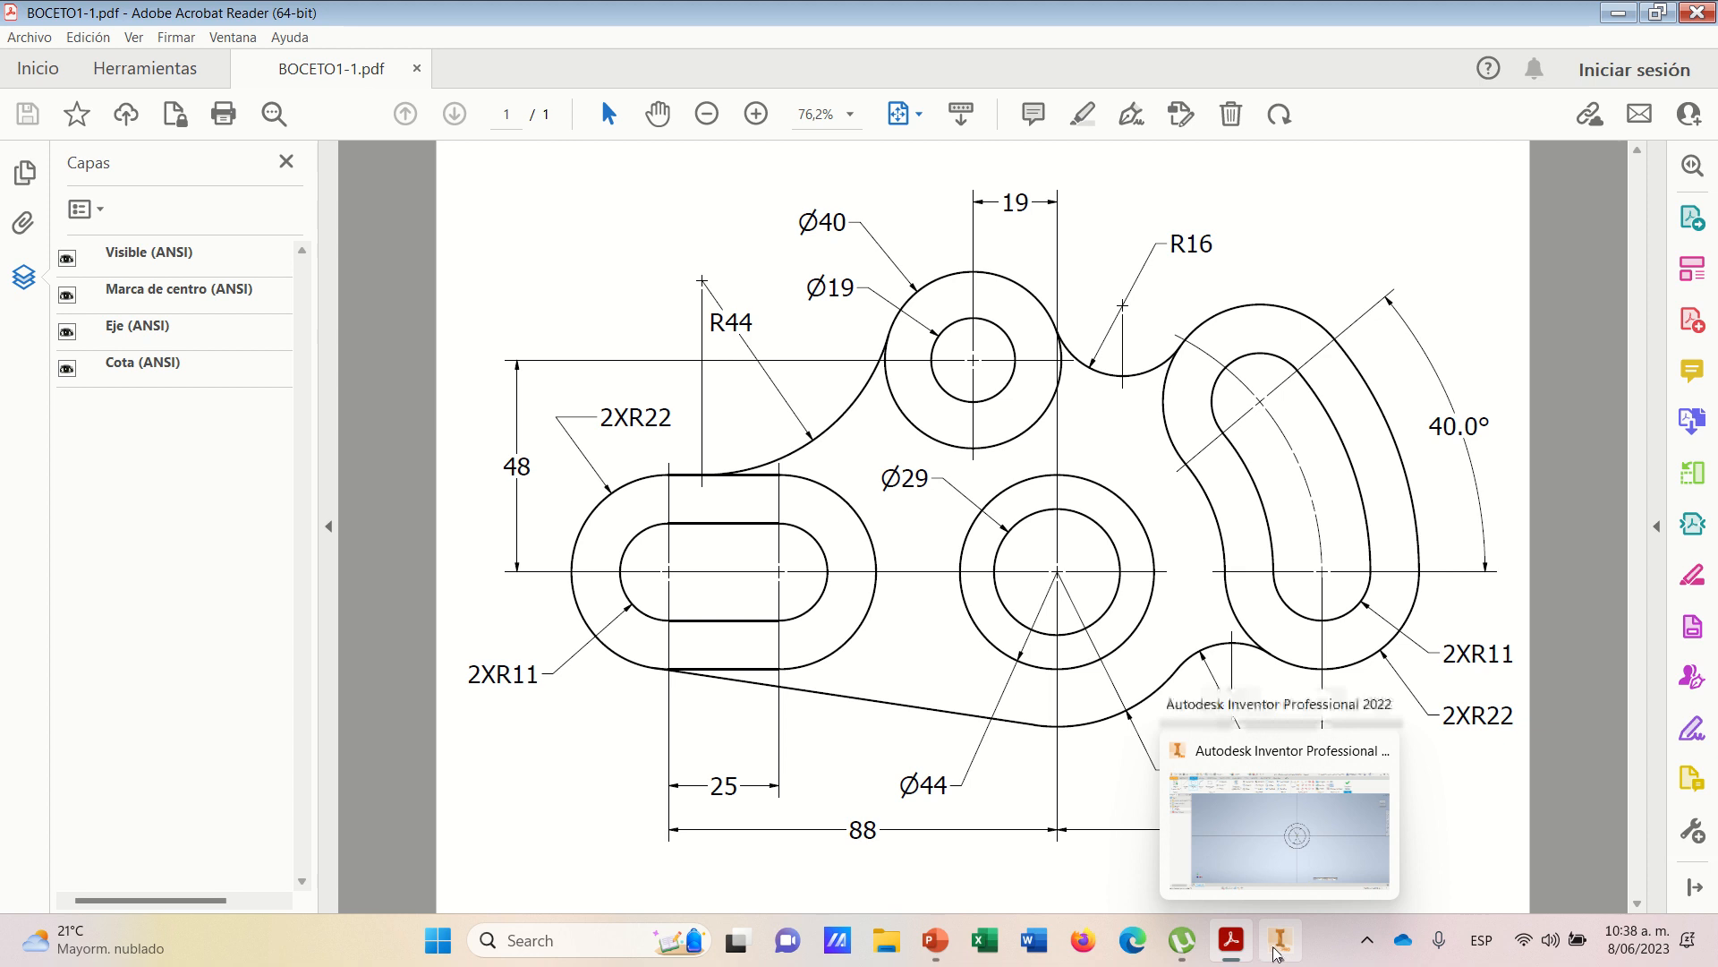
{"action": "left_click", "coordinate": [1277, 954]}
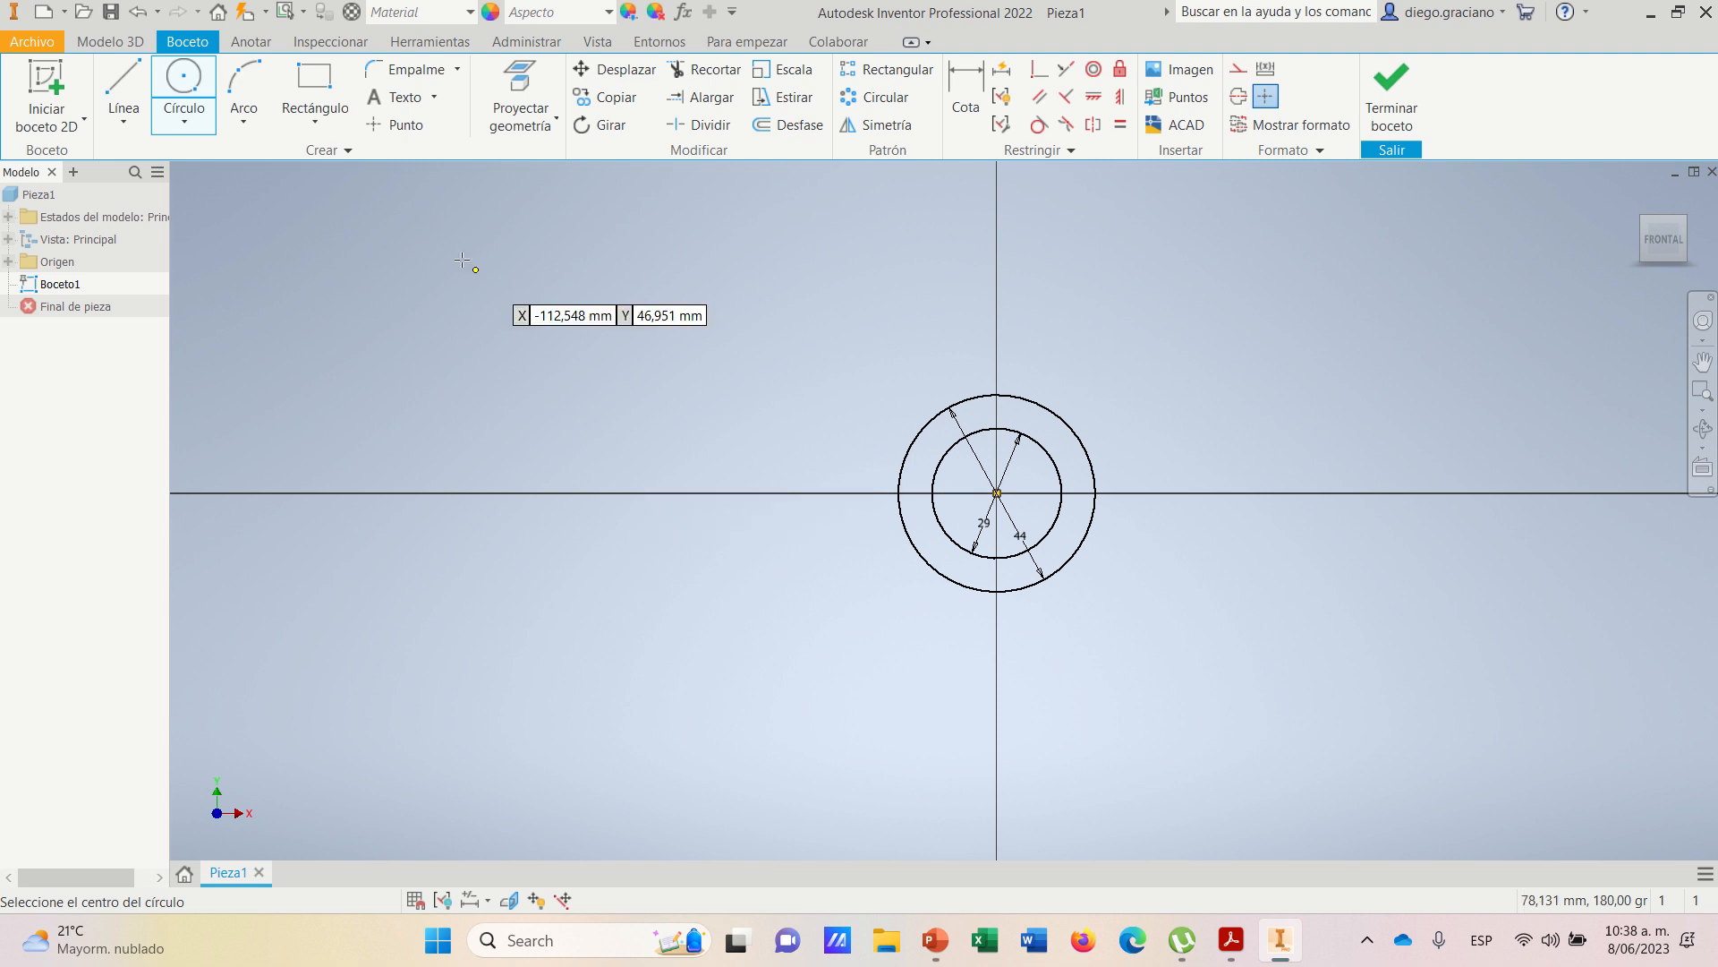
{"action": "left_click", "coordinate": [315, 125]}
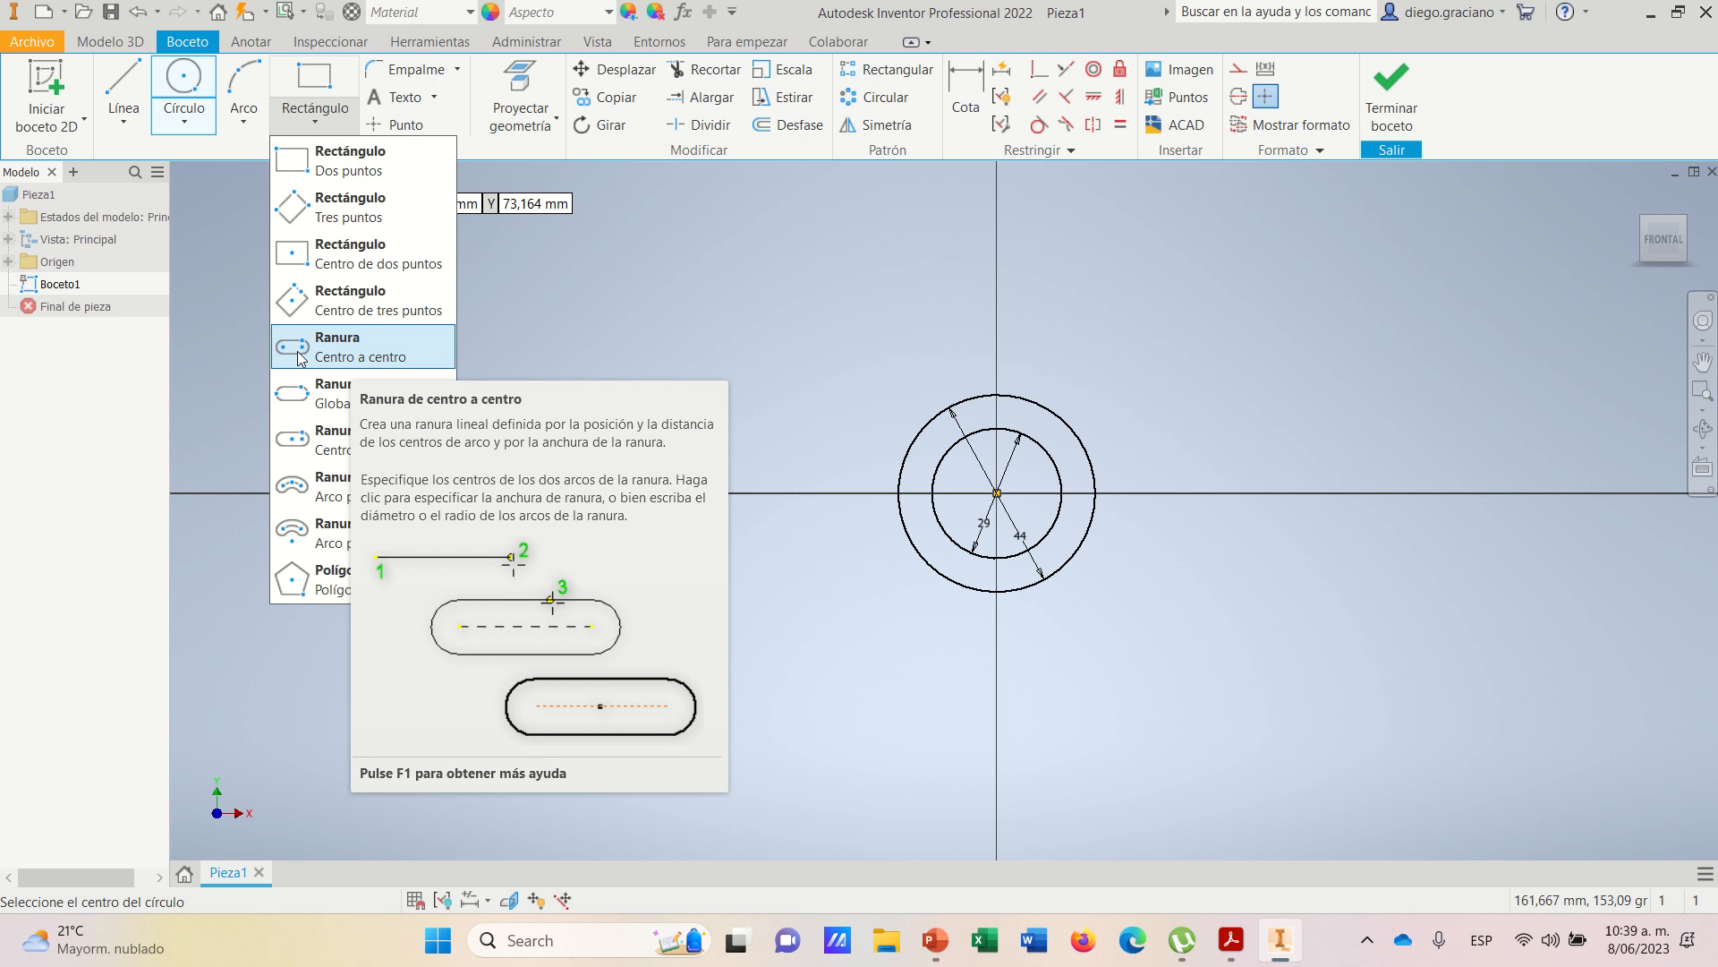
{"action": "left_click", "coordinate": [301, 359]}
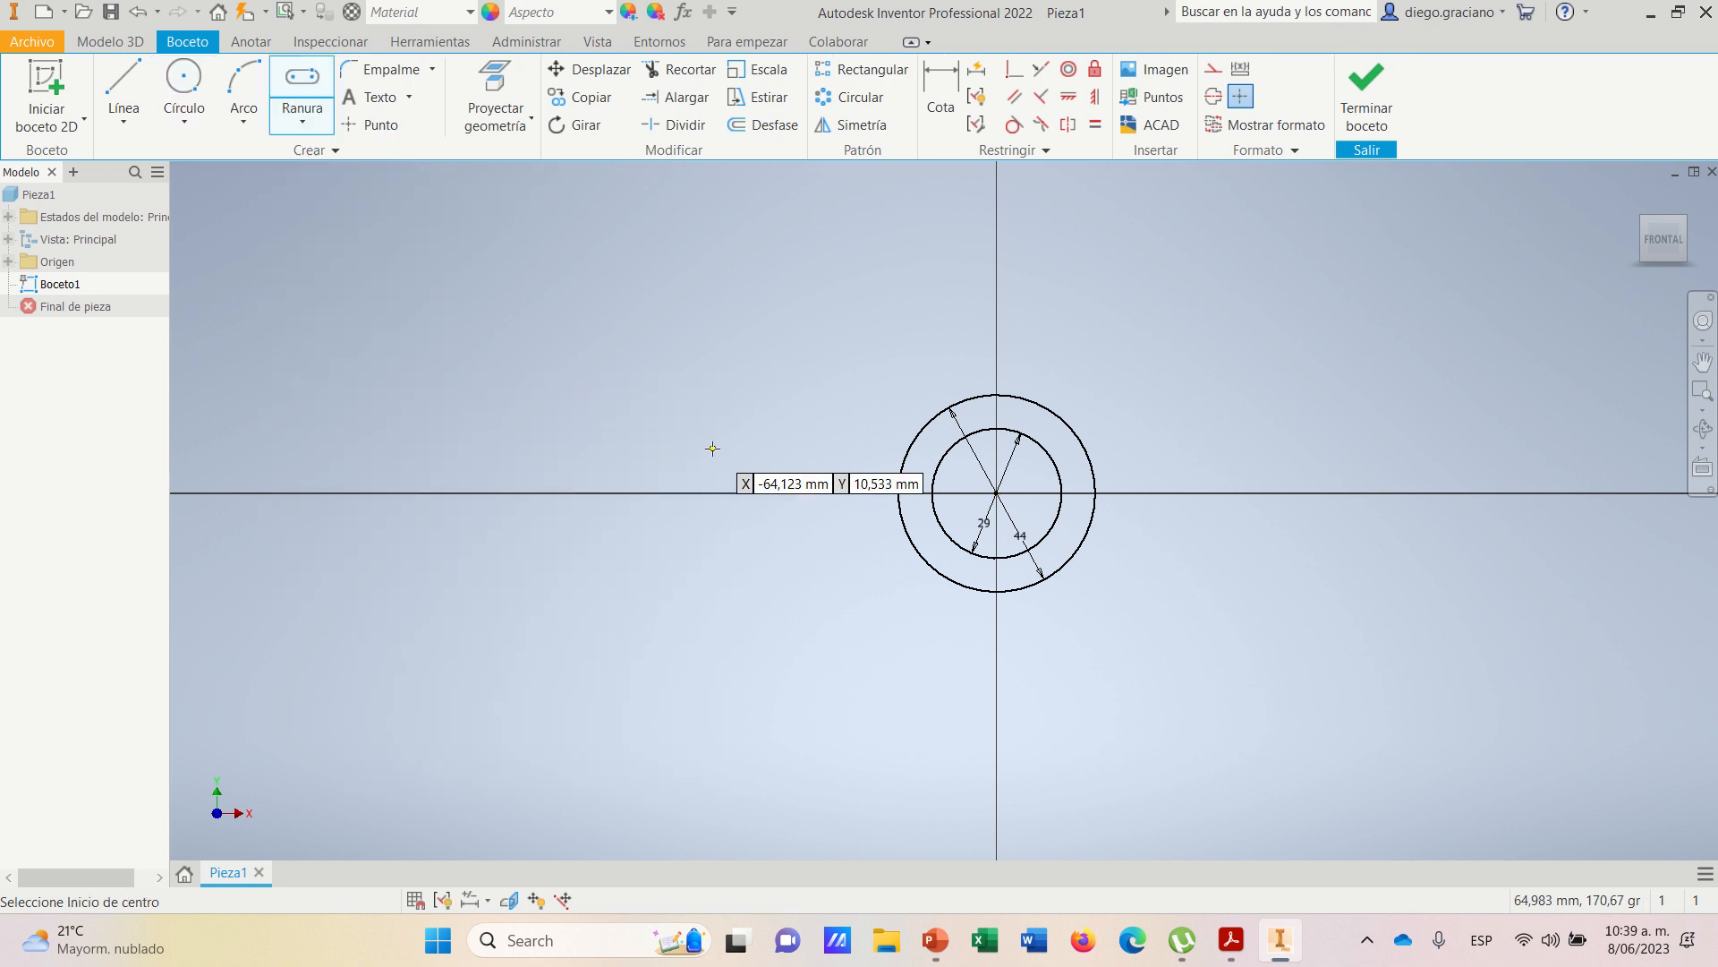
{"action": "left_click", "coordinate": [441, 493]}
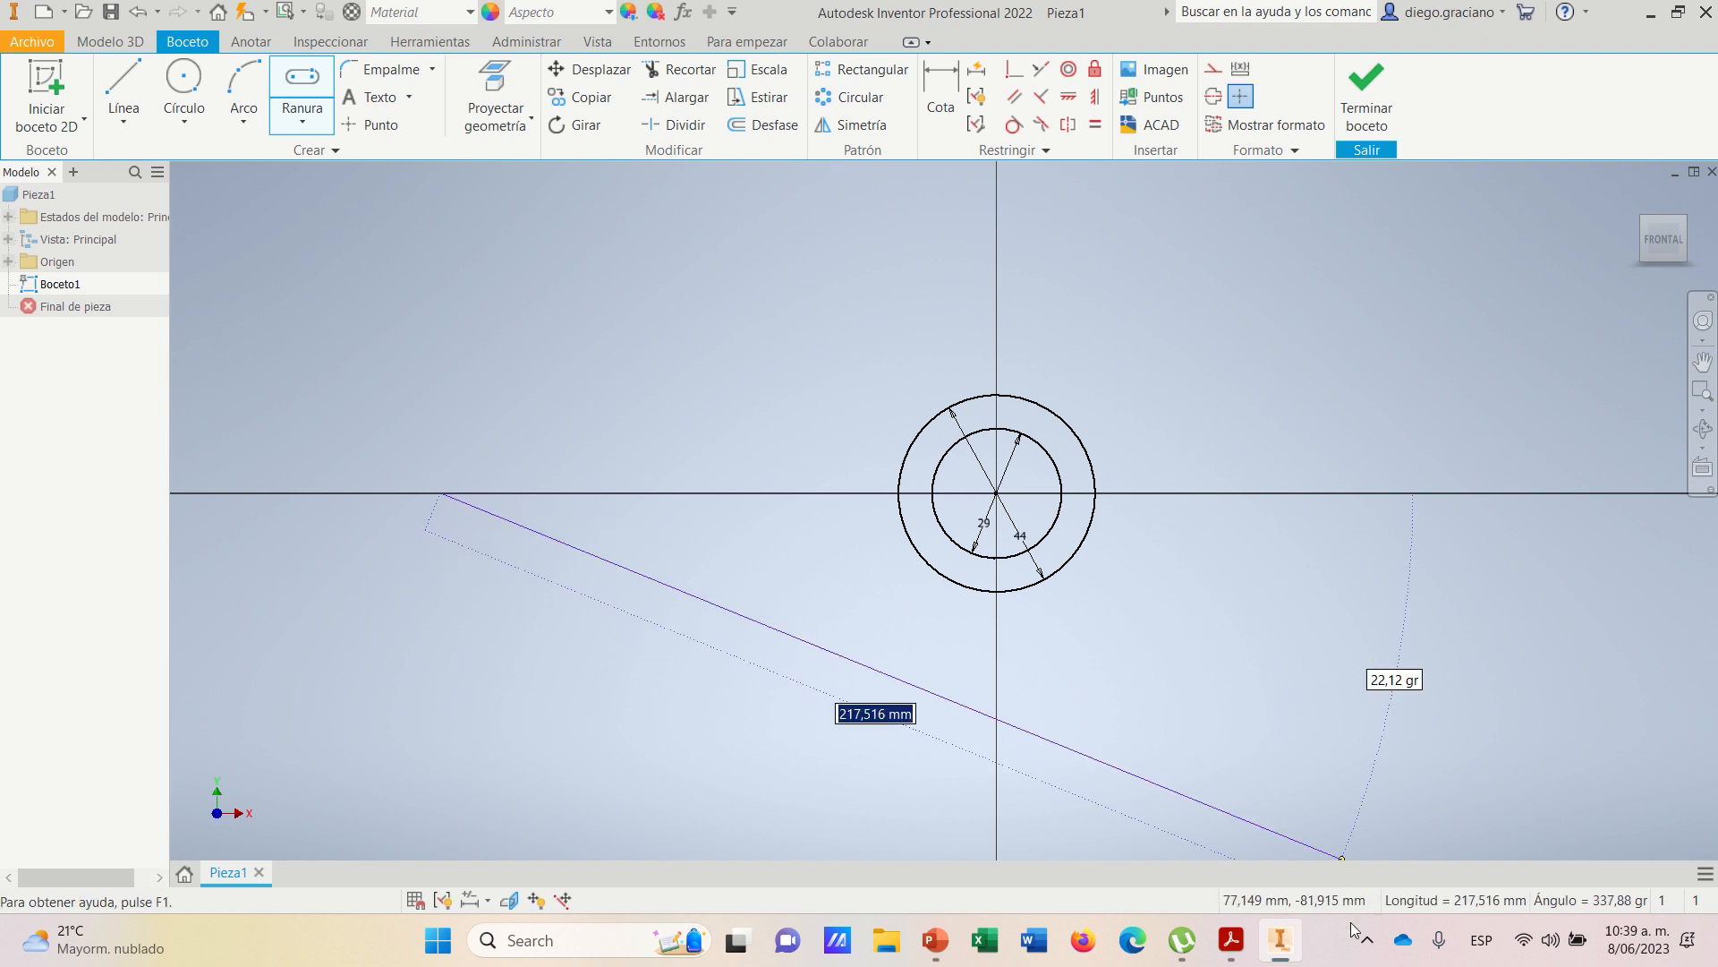
- Check the slot's center spacing in the reference PDF and place its second arc center 25 mm to the right along the horizontal axis in Inventor
{"action": "left_click", "coordinate": [1233, 954]}
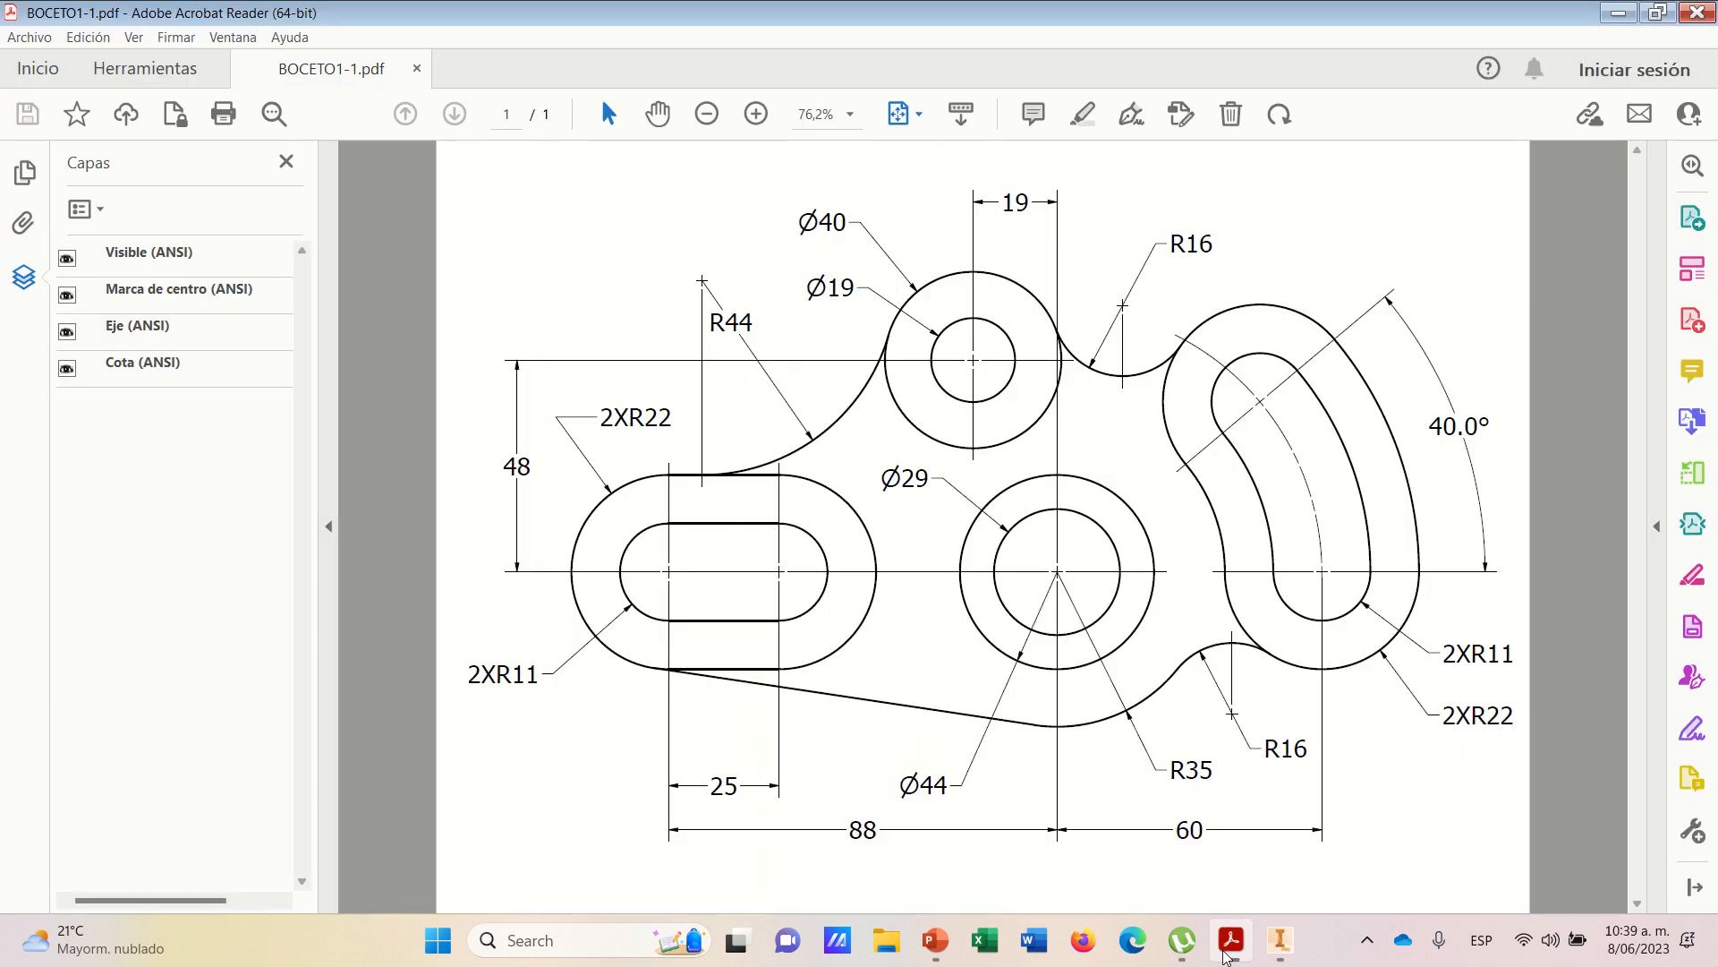
{"action": "left_click", "coordinate": [1230, 947]}
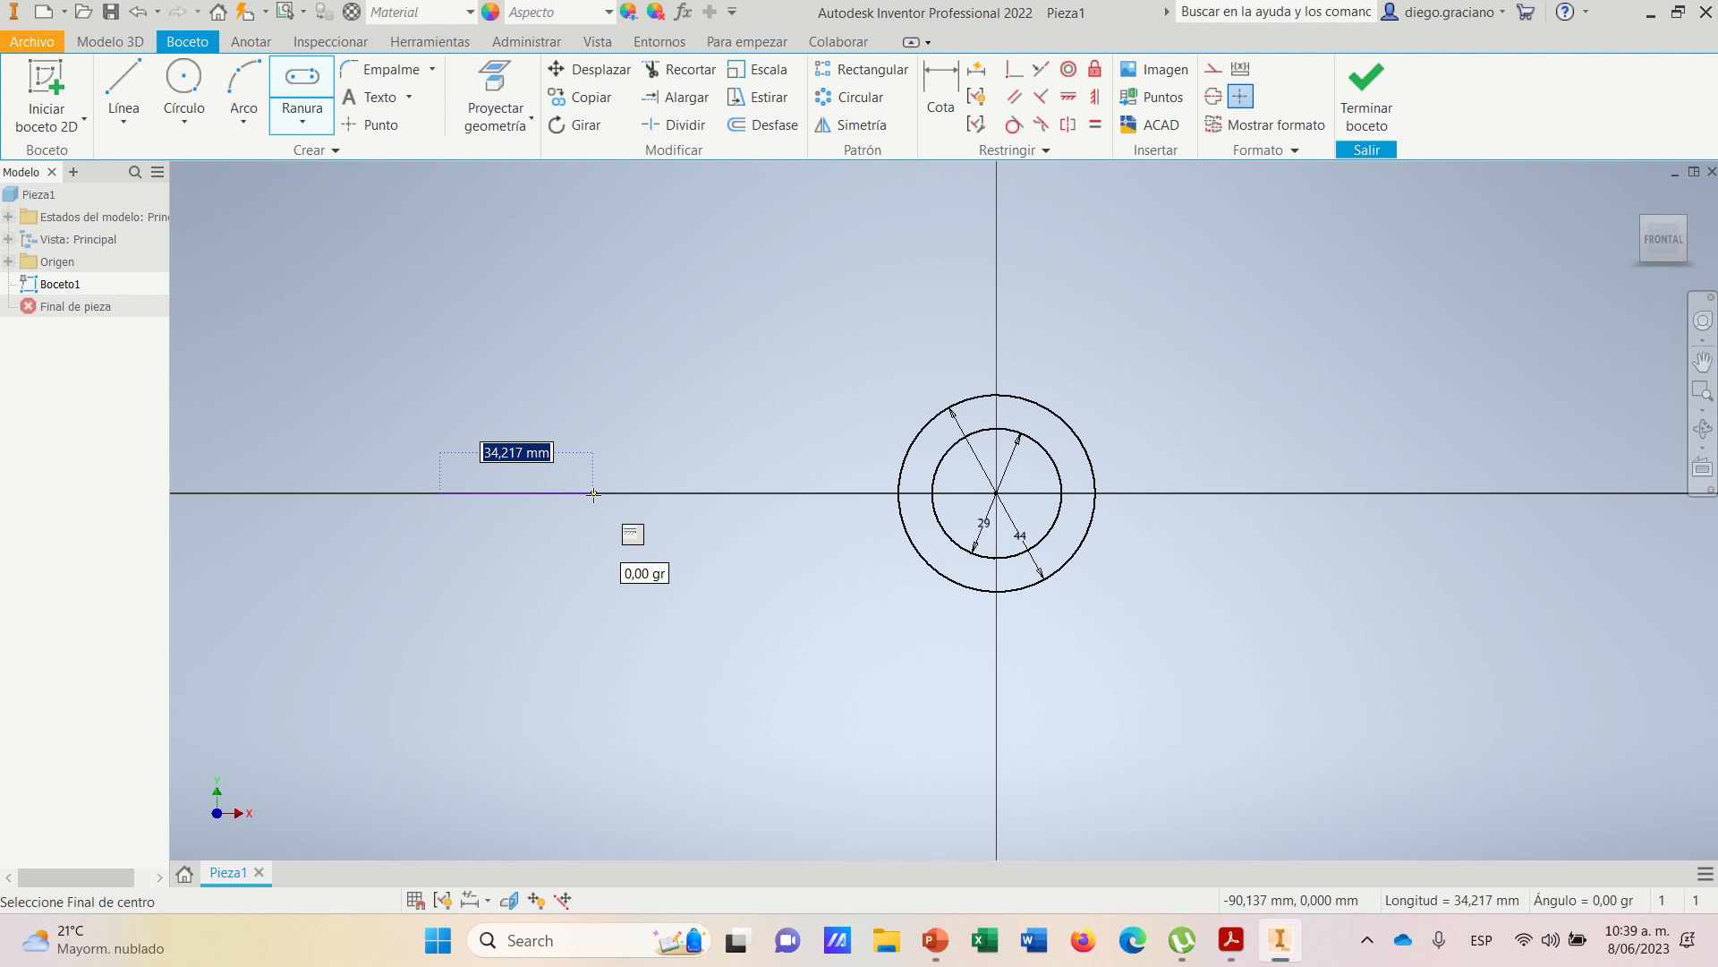
{"action": "left_click", "coordinate": [1231, 939]}
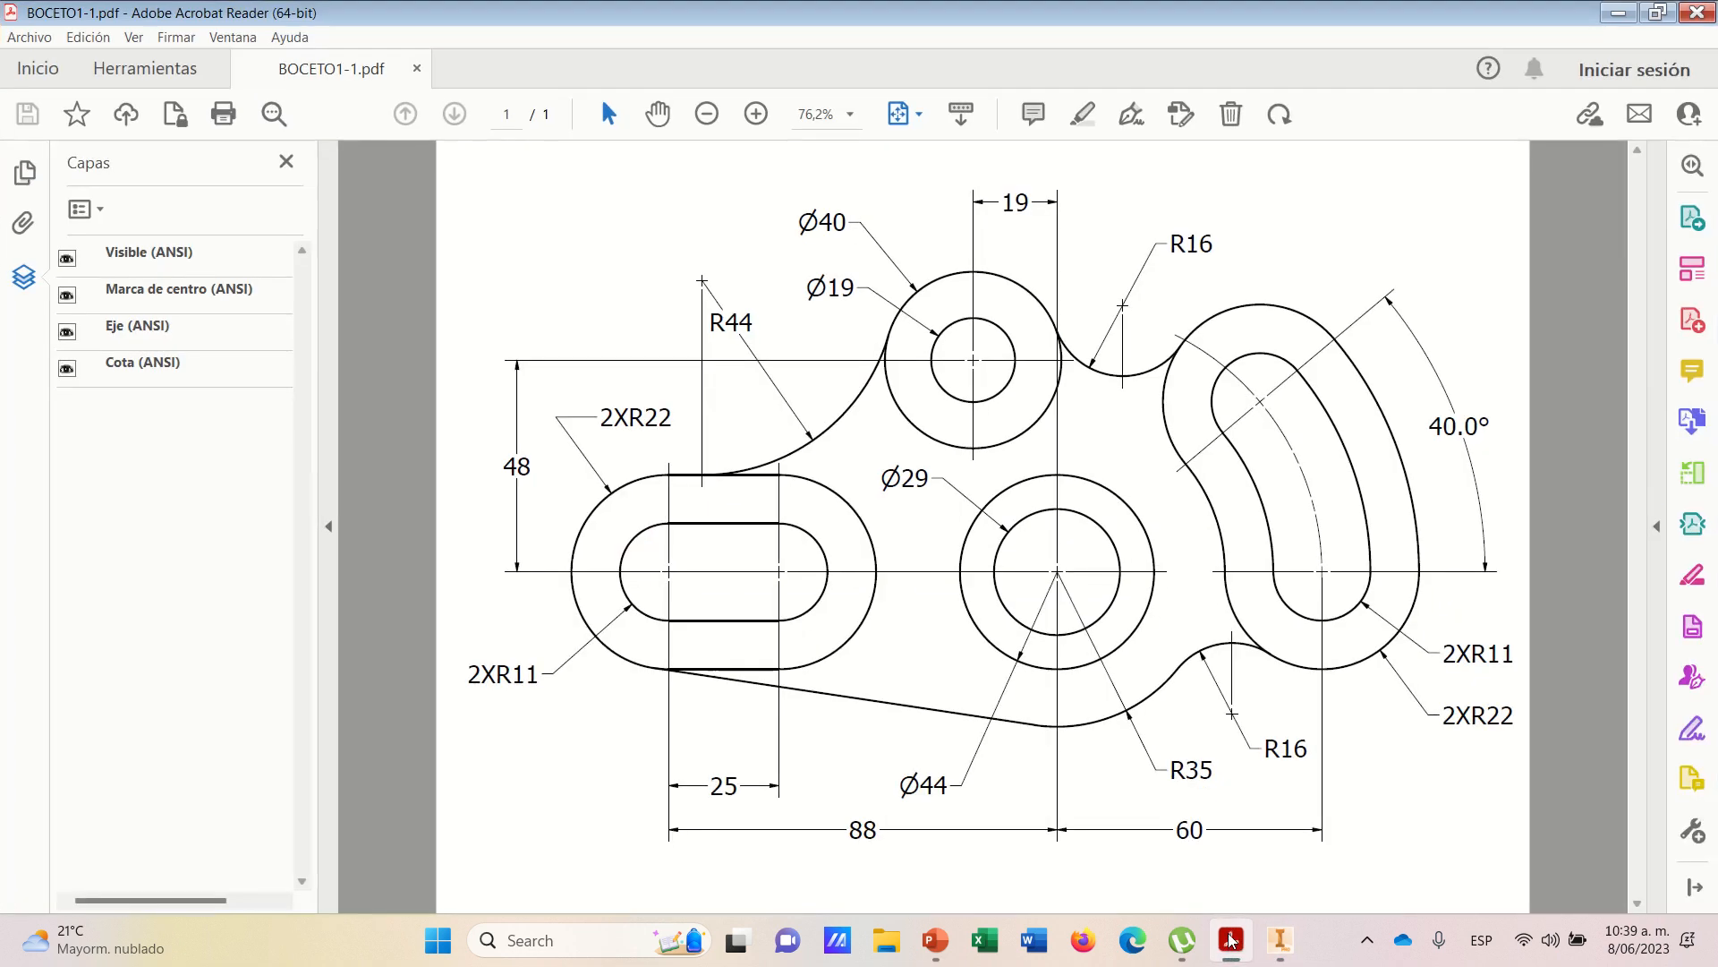
{"action": "left_click", "coordinate": [1230, 939]}
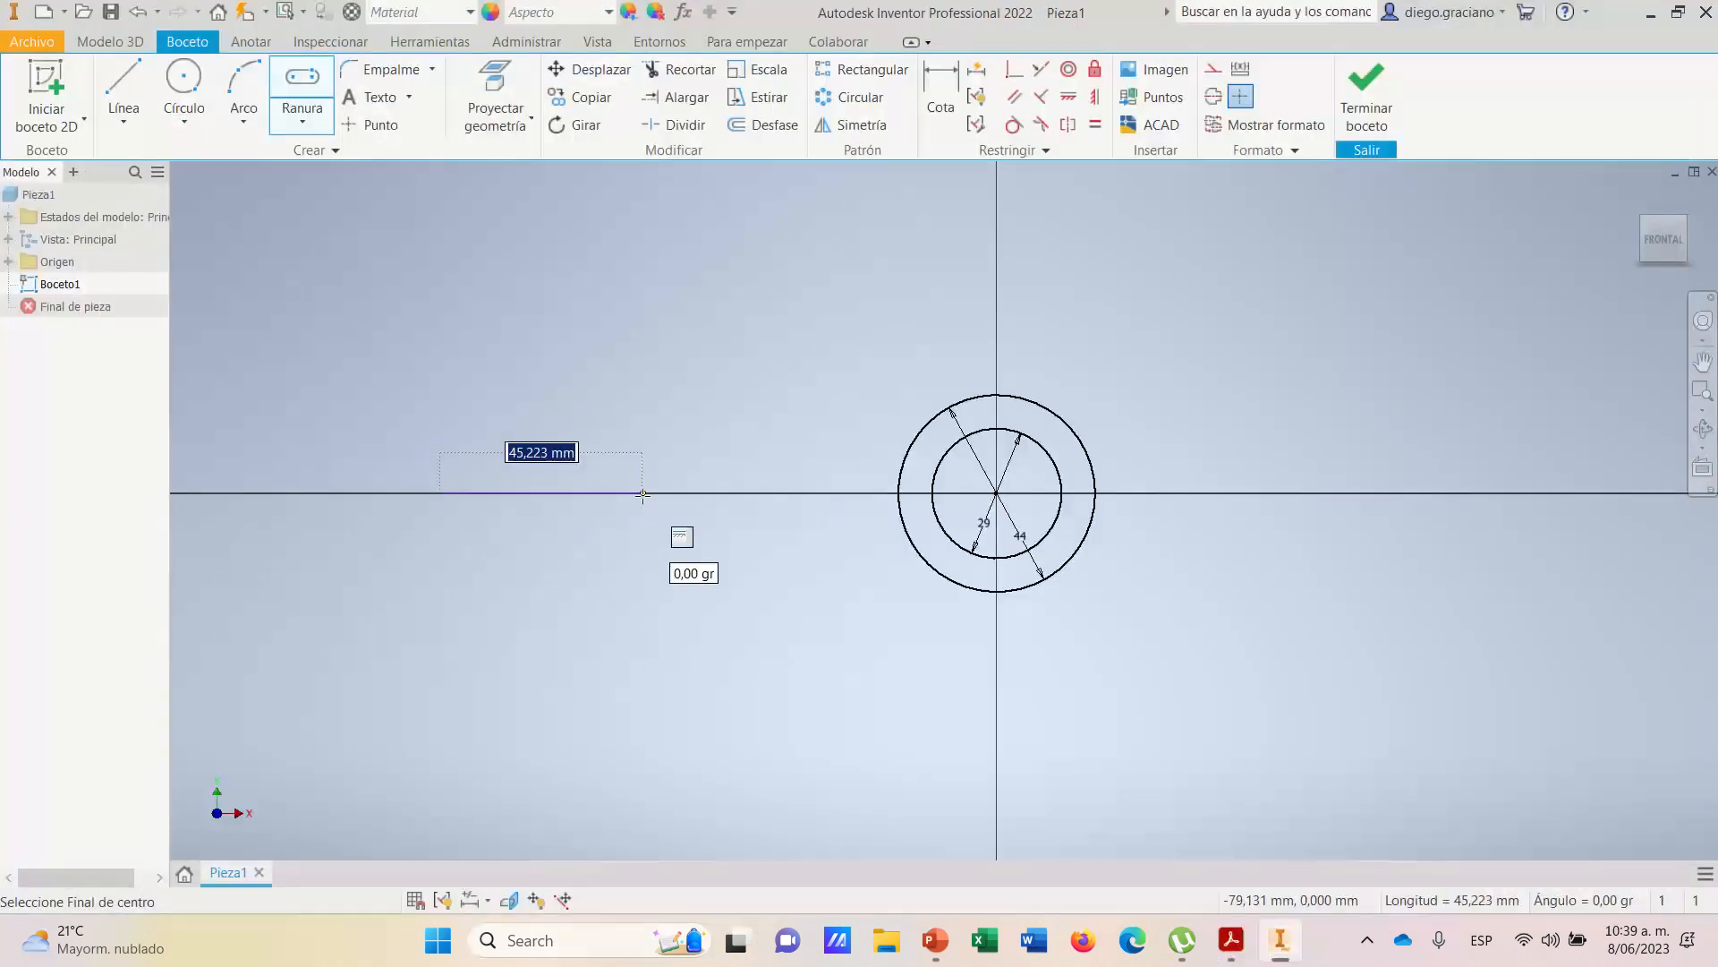
{"action": "type", "text": "25"}
{"action": "key", "text": "Tab"}
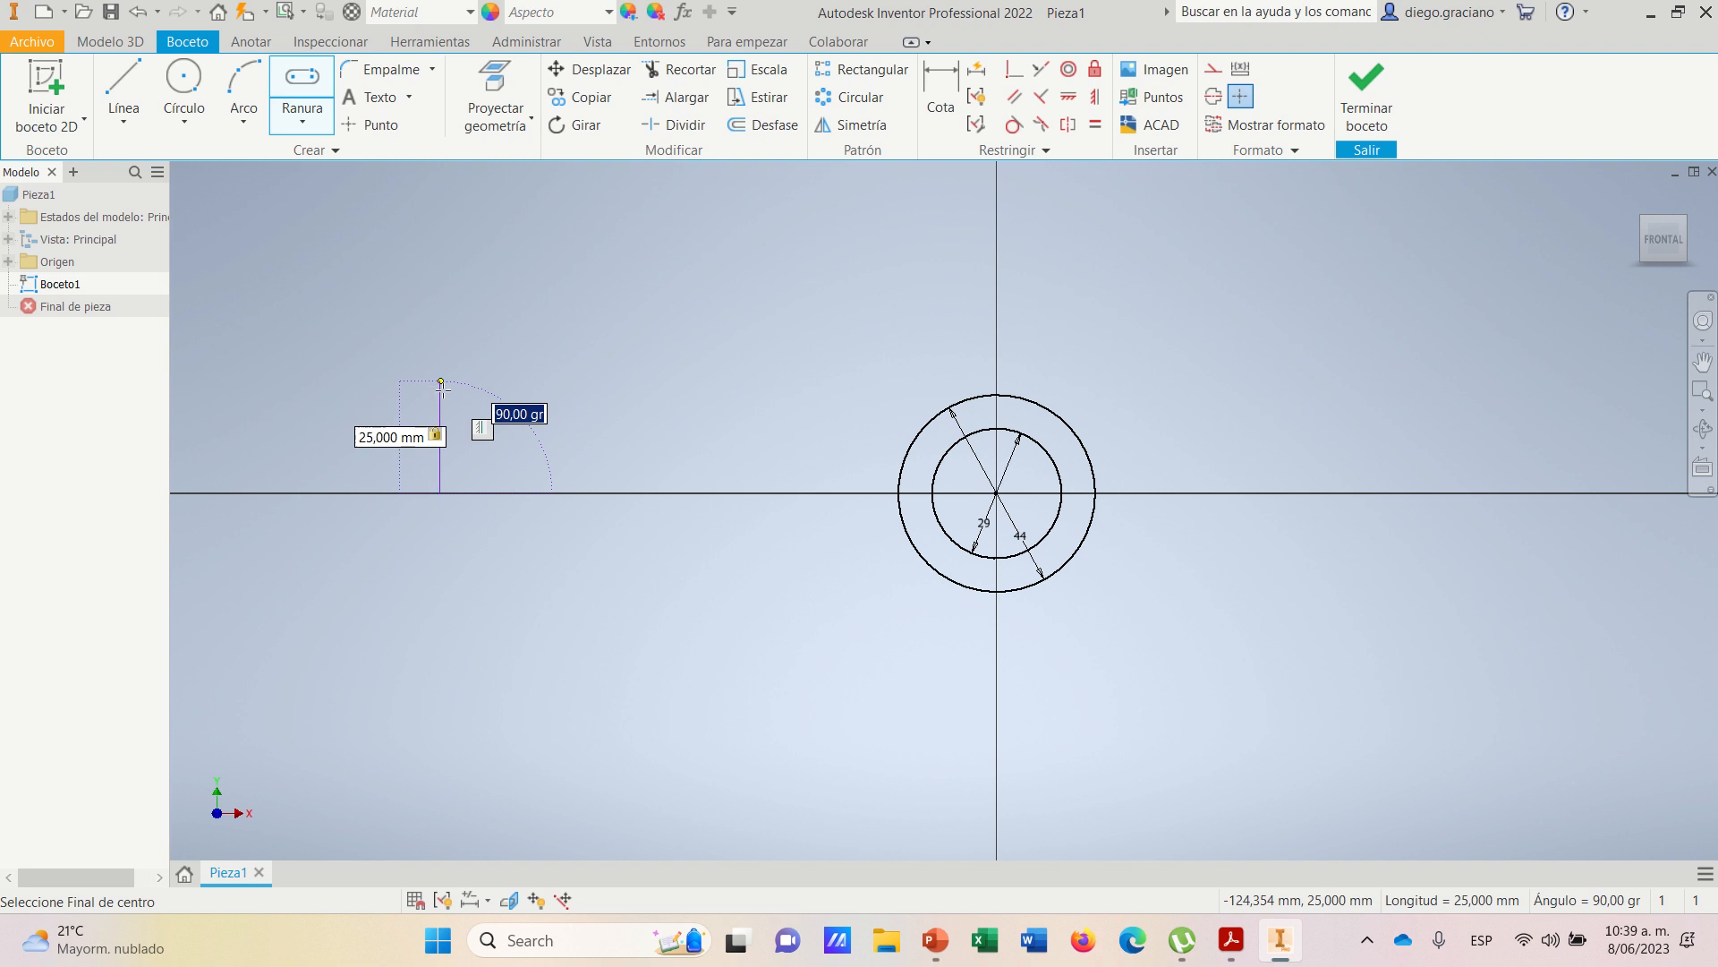
{"action": "left_click", "coordinate": [553, 493]}
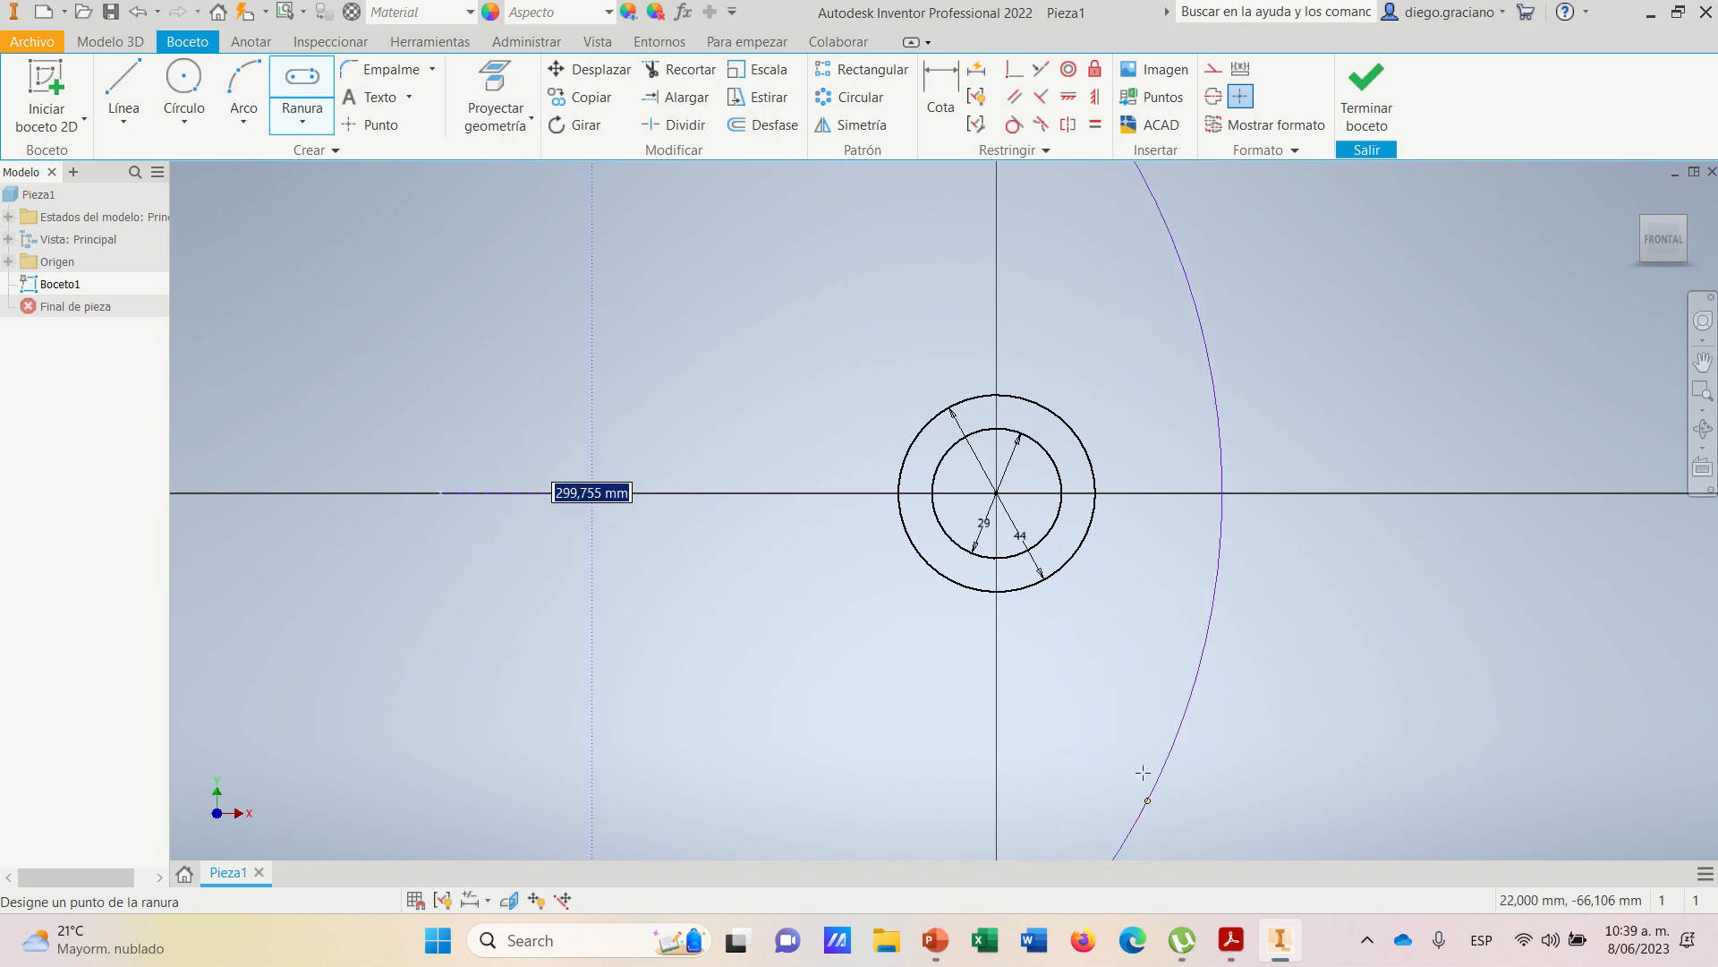
- Check the inner slot's radius in the reference PDF and complete the slot in Inventor with a 22 mm width
{"action": "left_click", "coordinate": [1232, 939]}
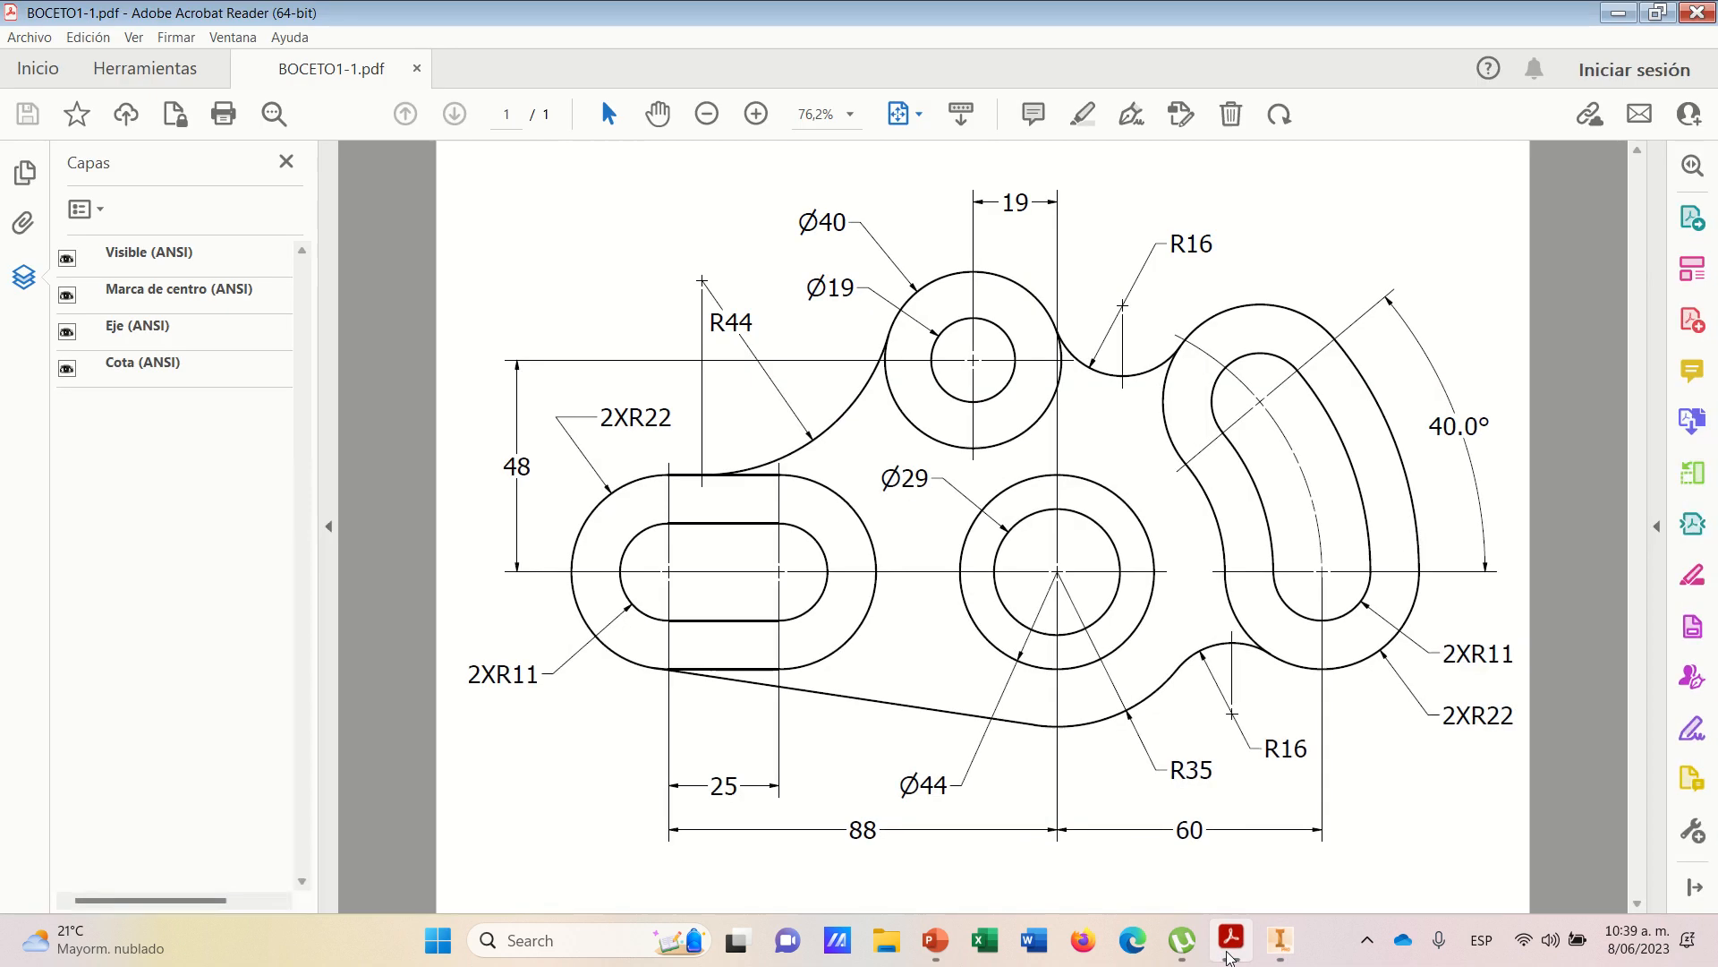
{"action": "left_click", "coordinate": [1228, 958]}
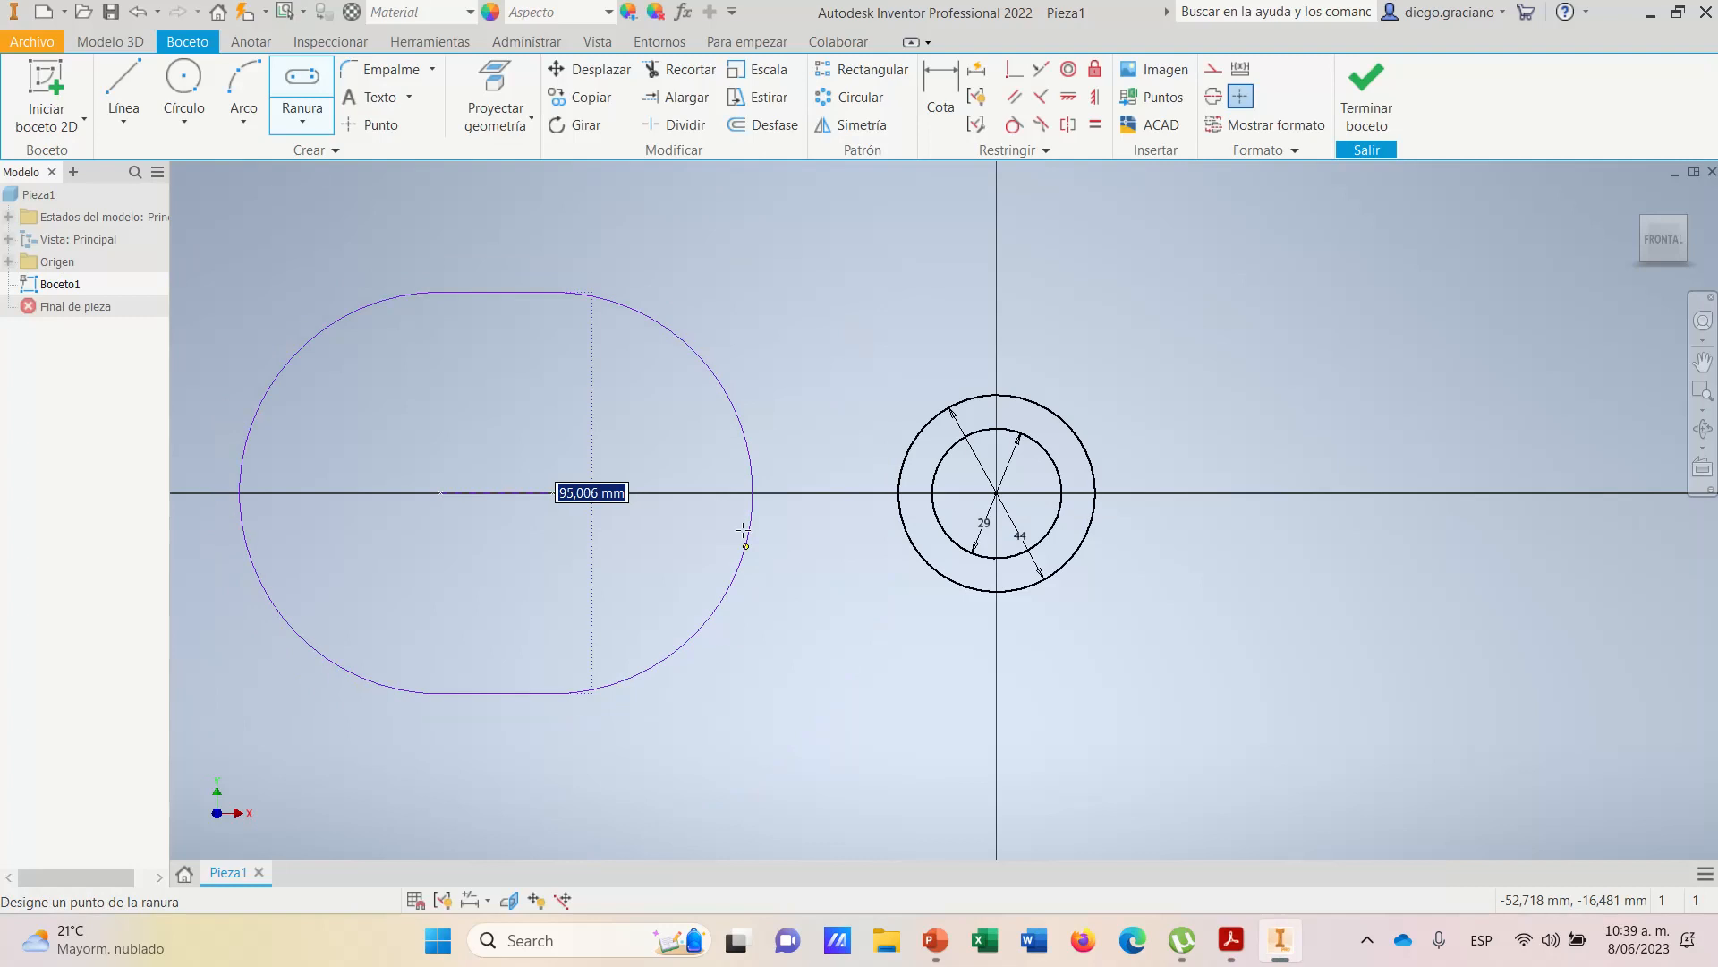
{"action": "type", "text": "22"}
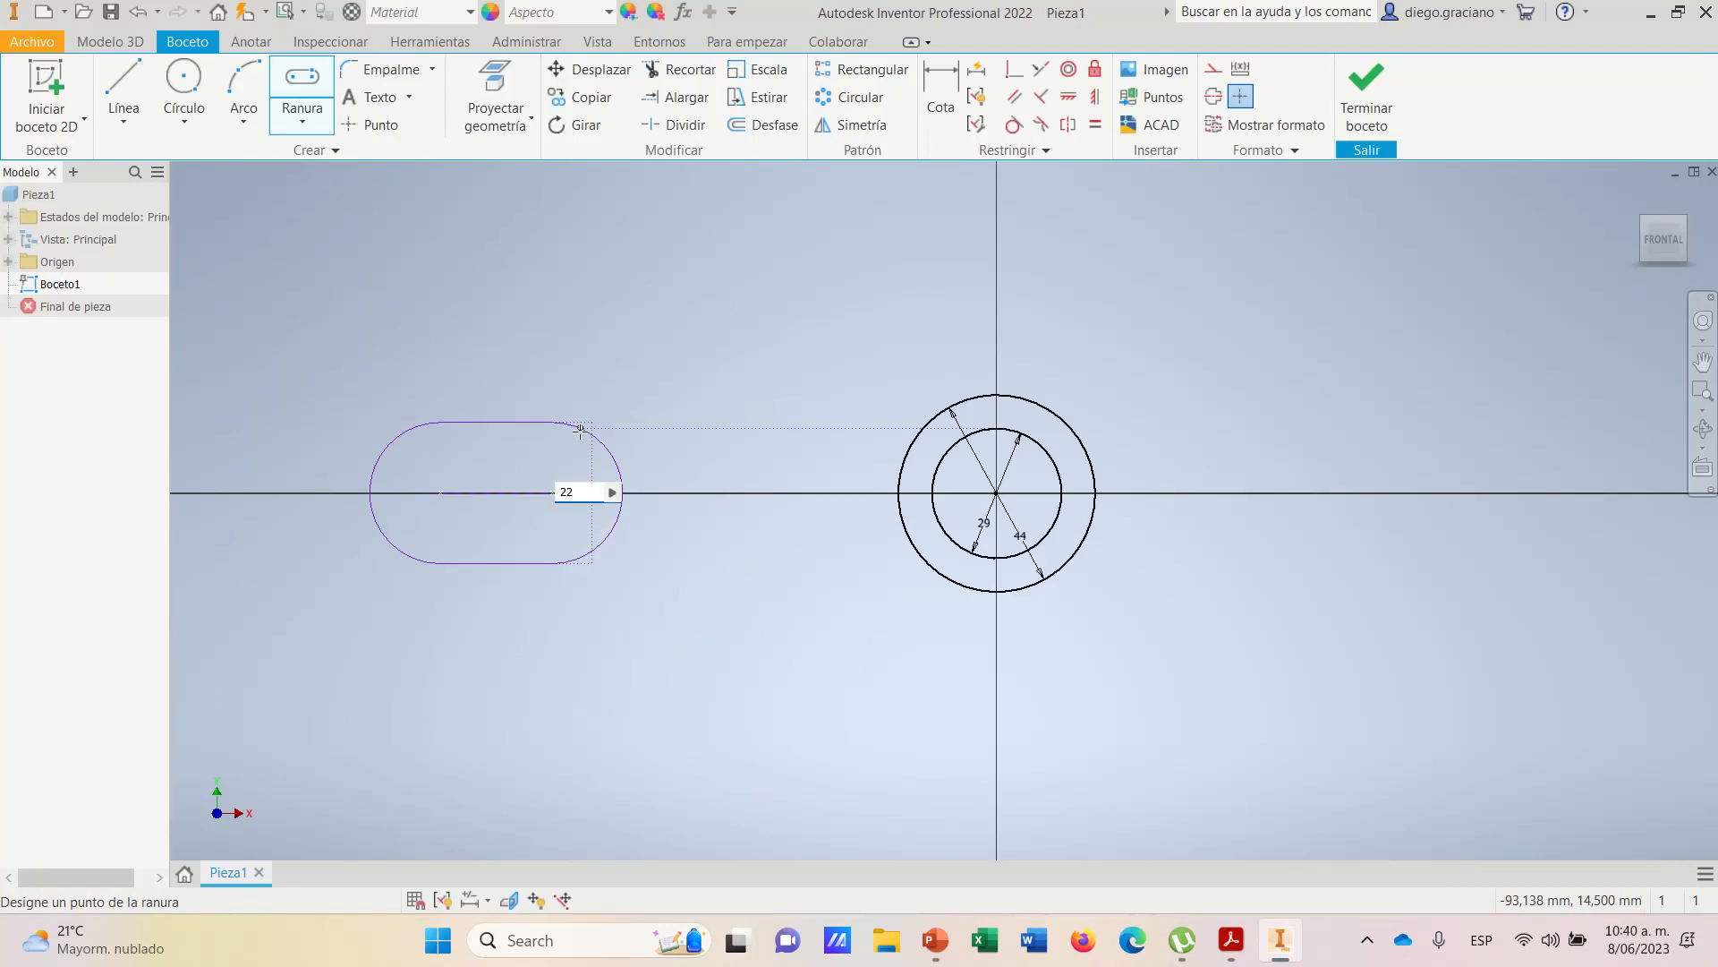
{"action": "key", "text": "Return"}
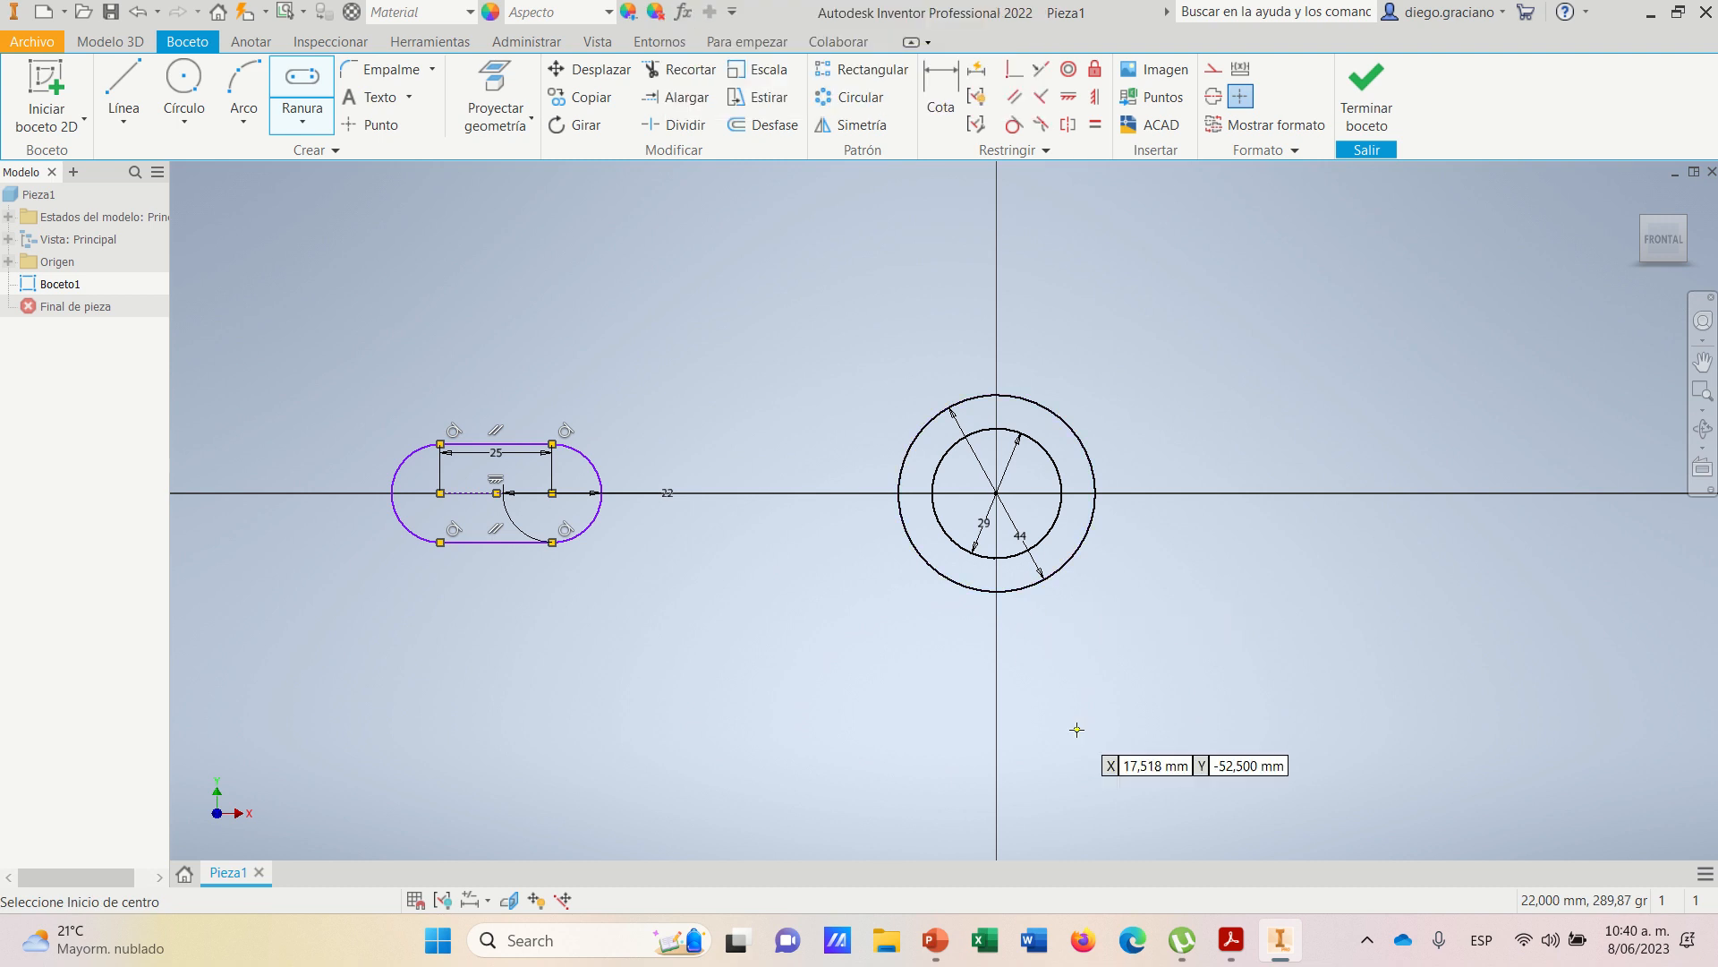
- Check the slot's position in the reference PDF, and dimension its left arc center 88 mm horizontally from the concentric circles' center in Inventor
{"action": "left_click", "coordinate": [1231, 951]}
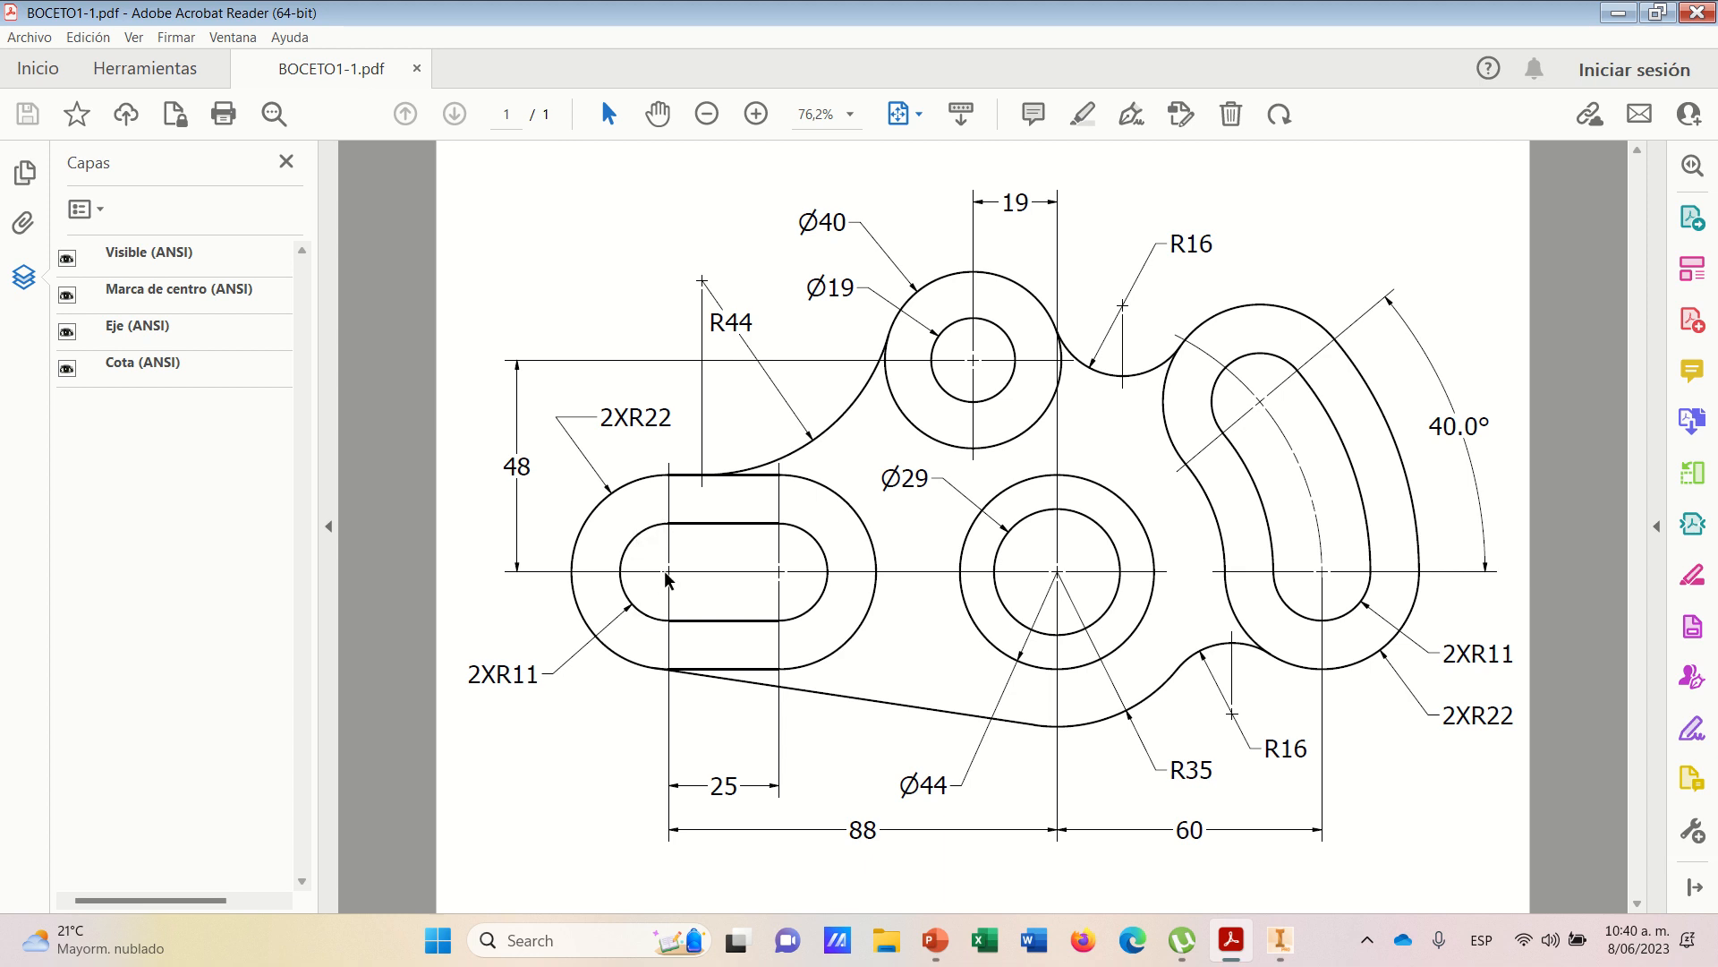
{"action": "mouse_move", "coordinate": [1275, 954]}
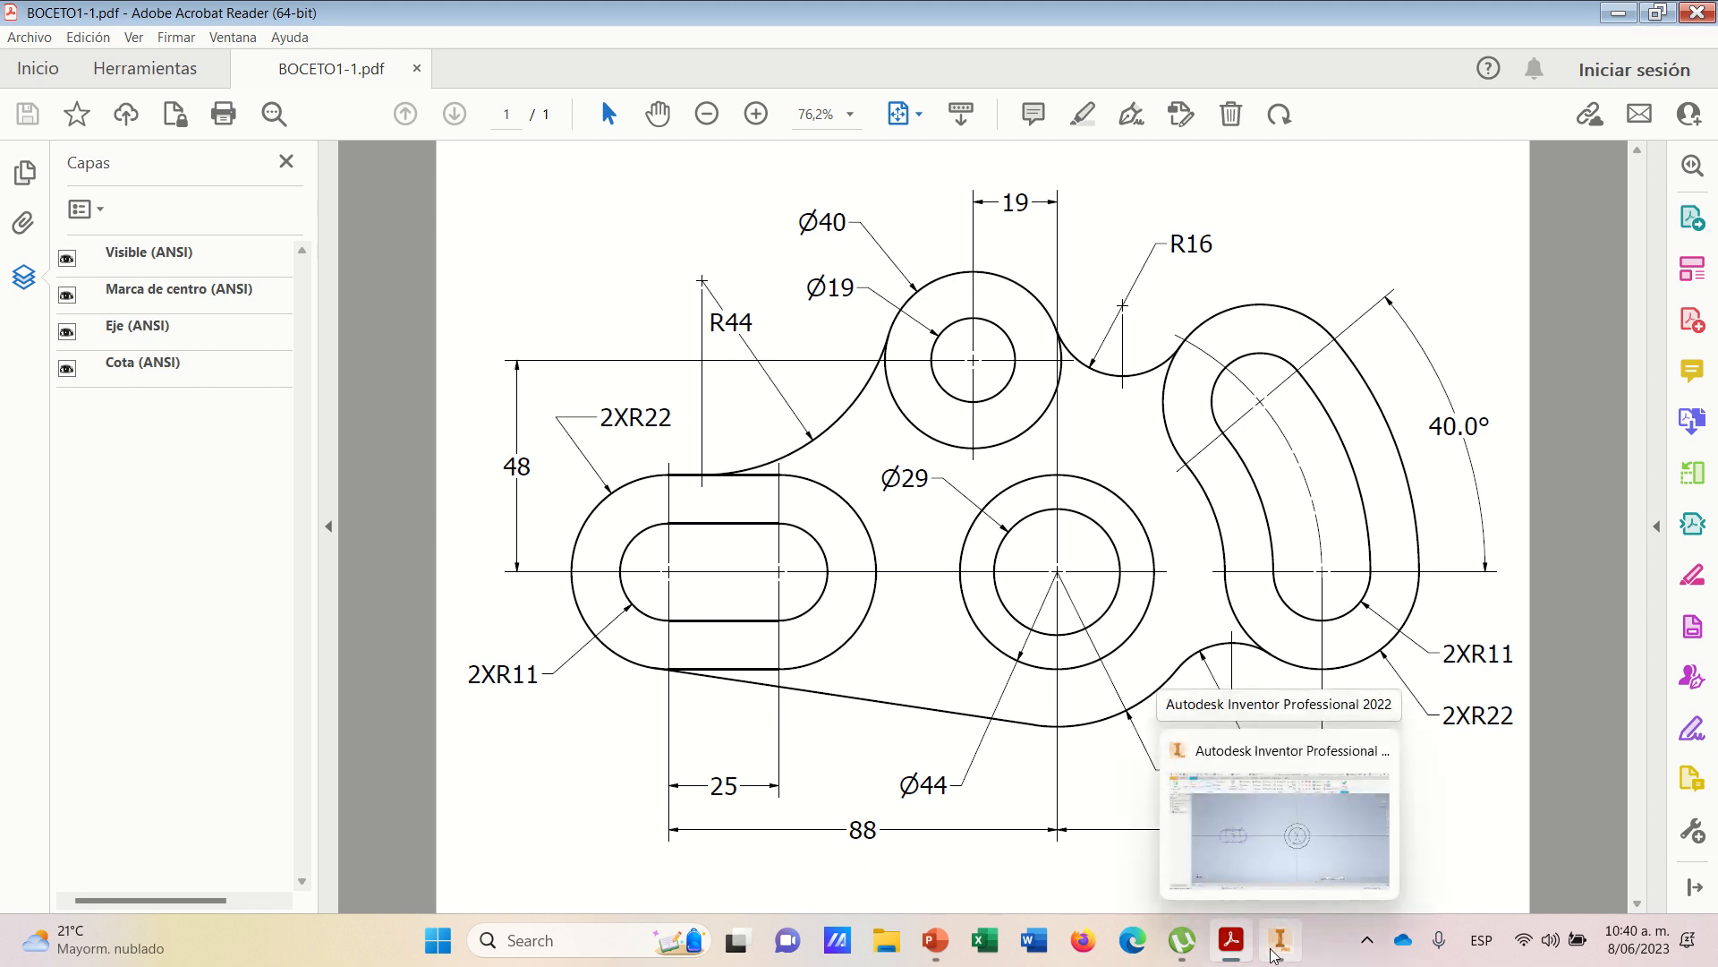
{"action": "left_click", "coordinate": [1275, 954]}
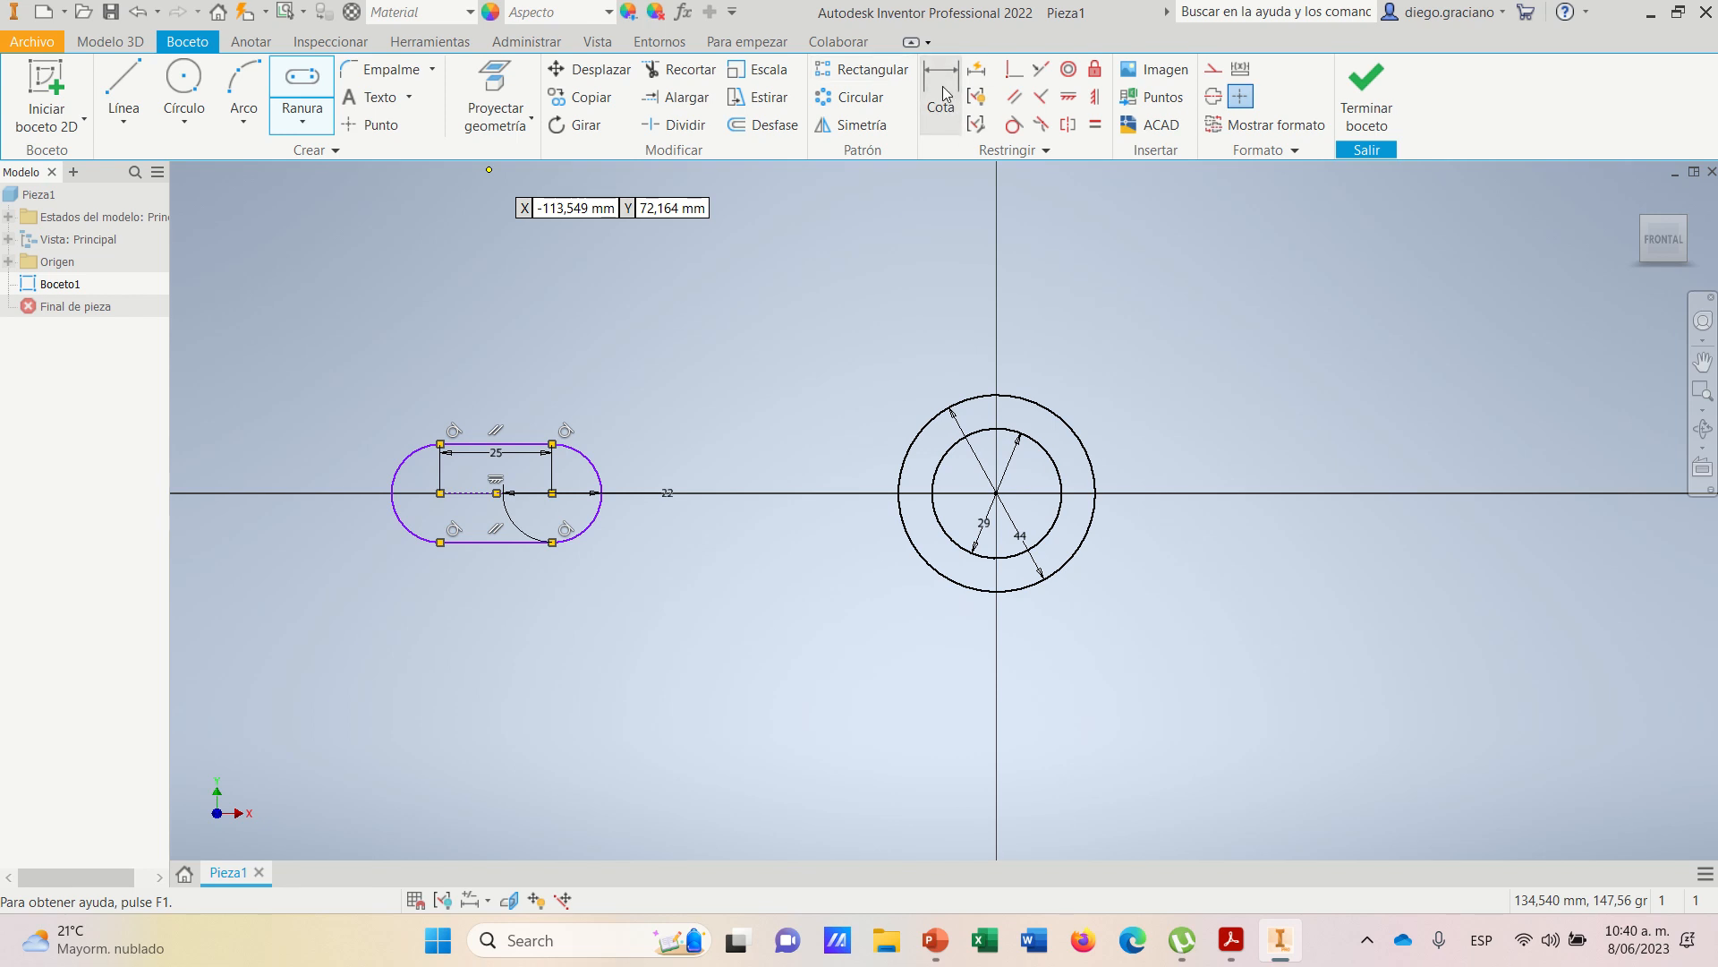
{"action": "left_click", "coordinate": [945, 93]}
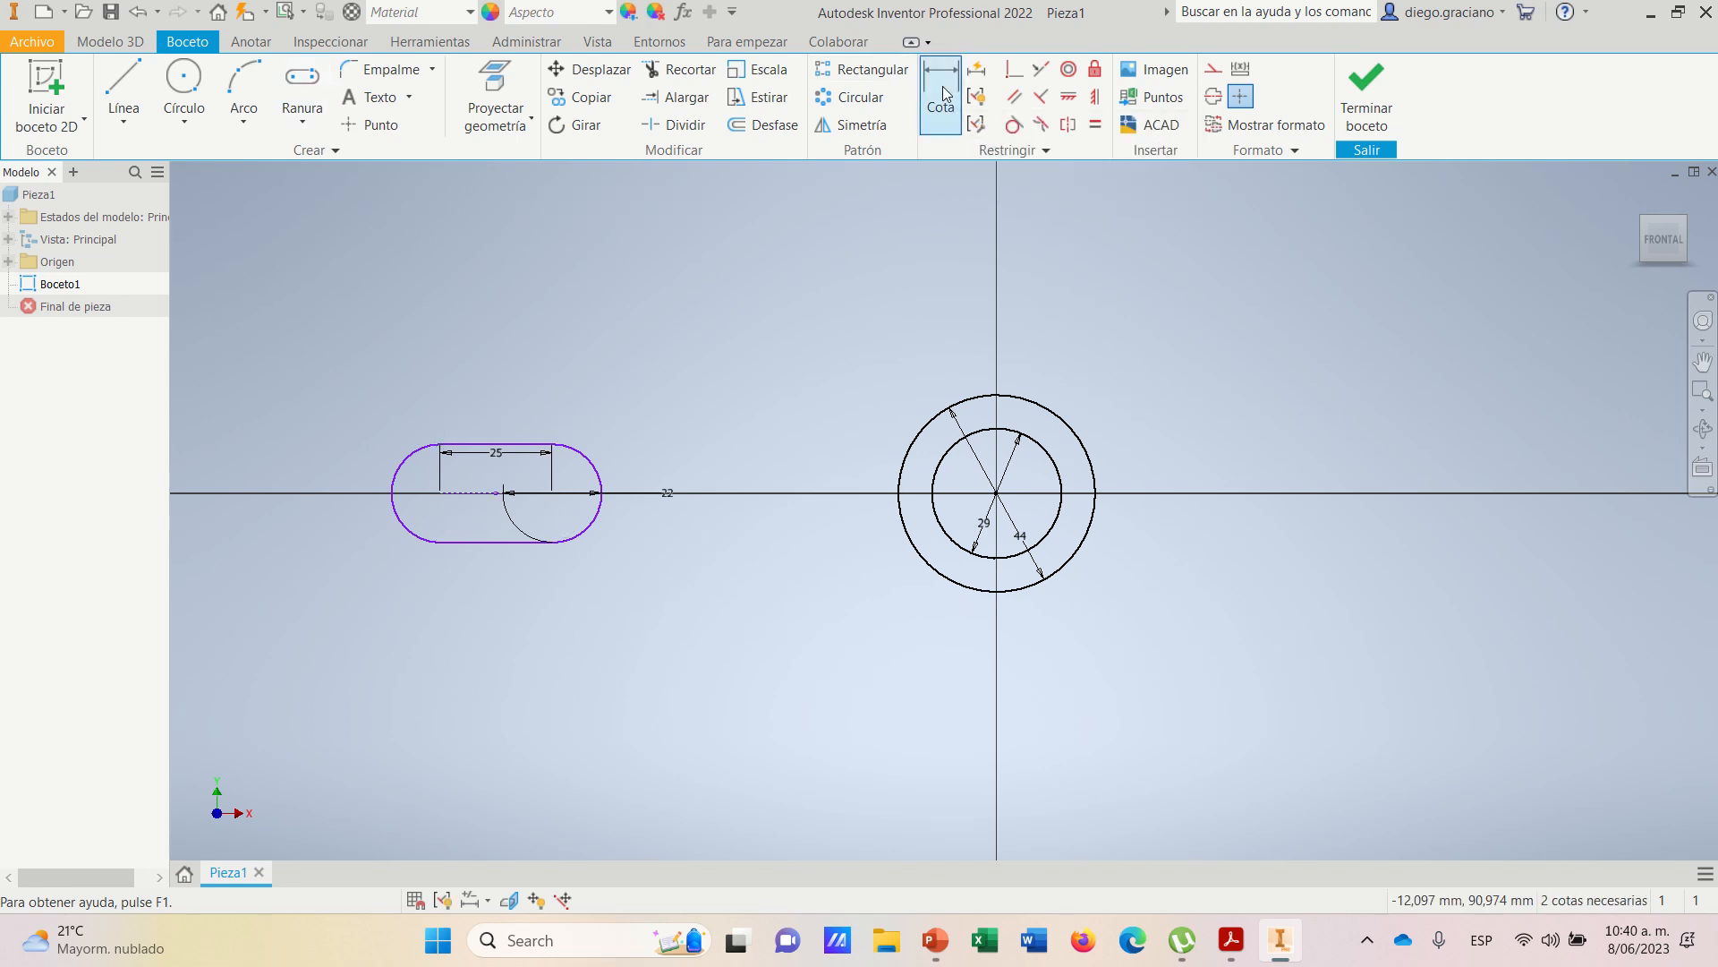
{"action": "left_click", "coordinate": [927, 561]}
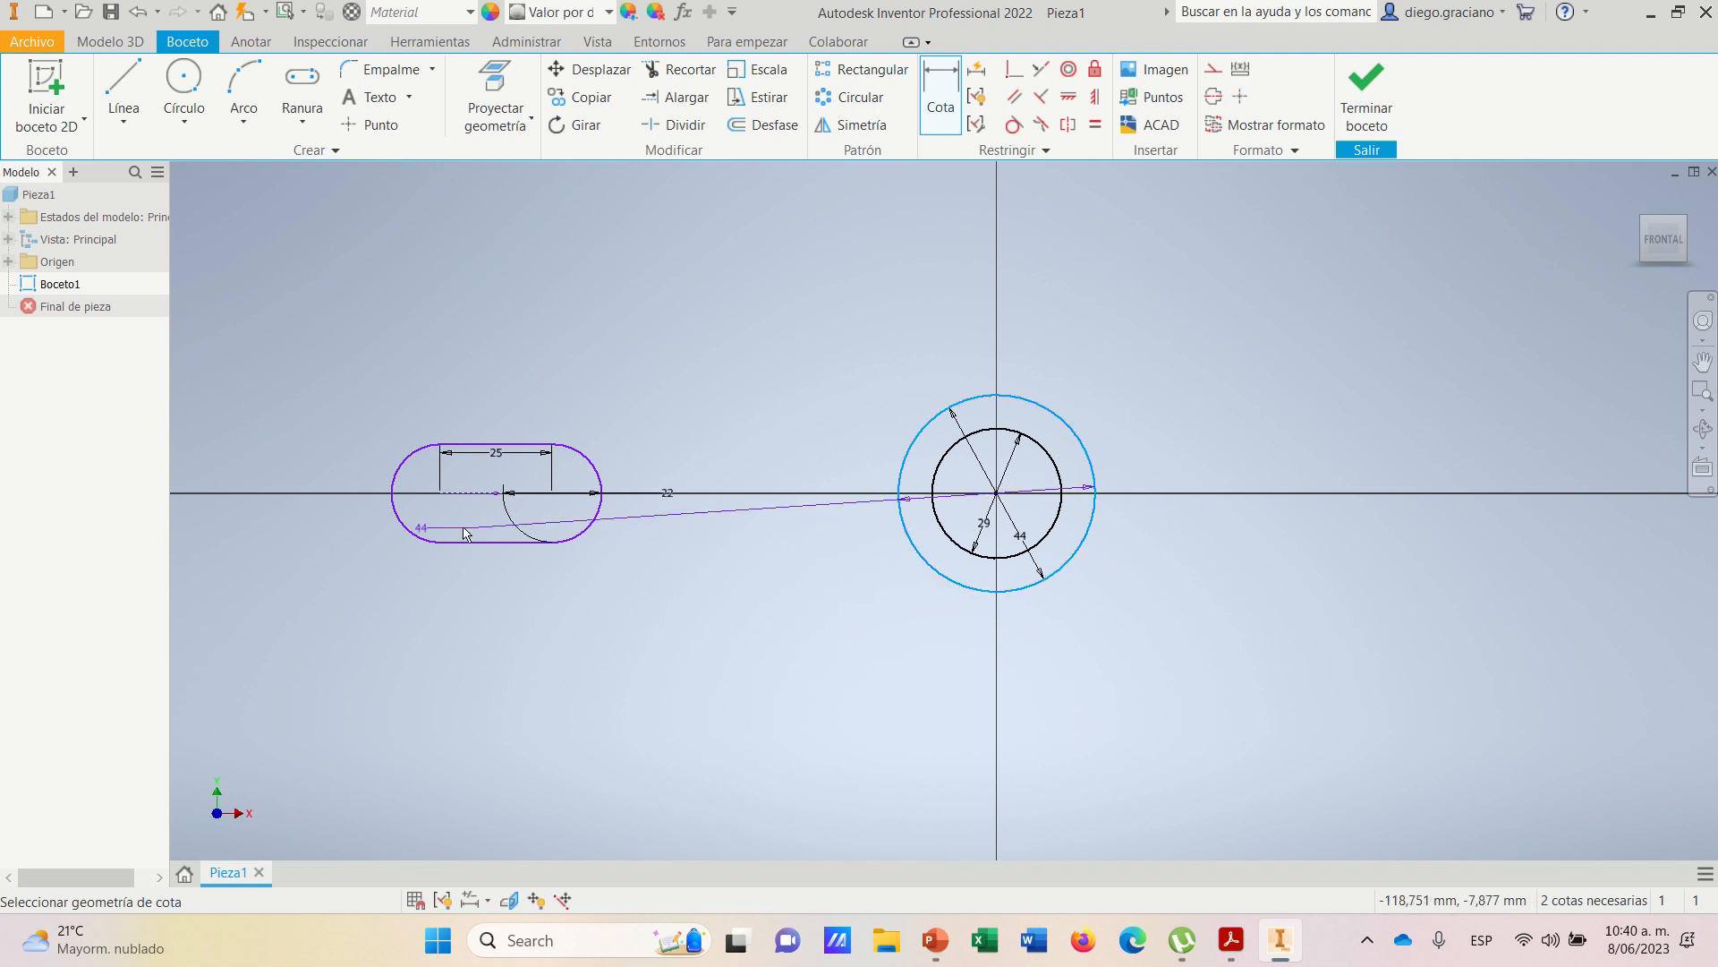
{"action": "left_click", "coordinate": [402, 526]}
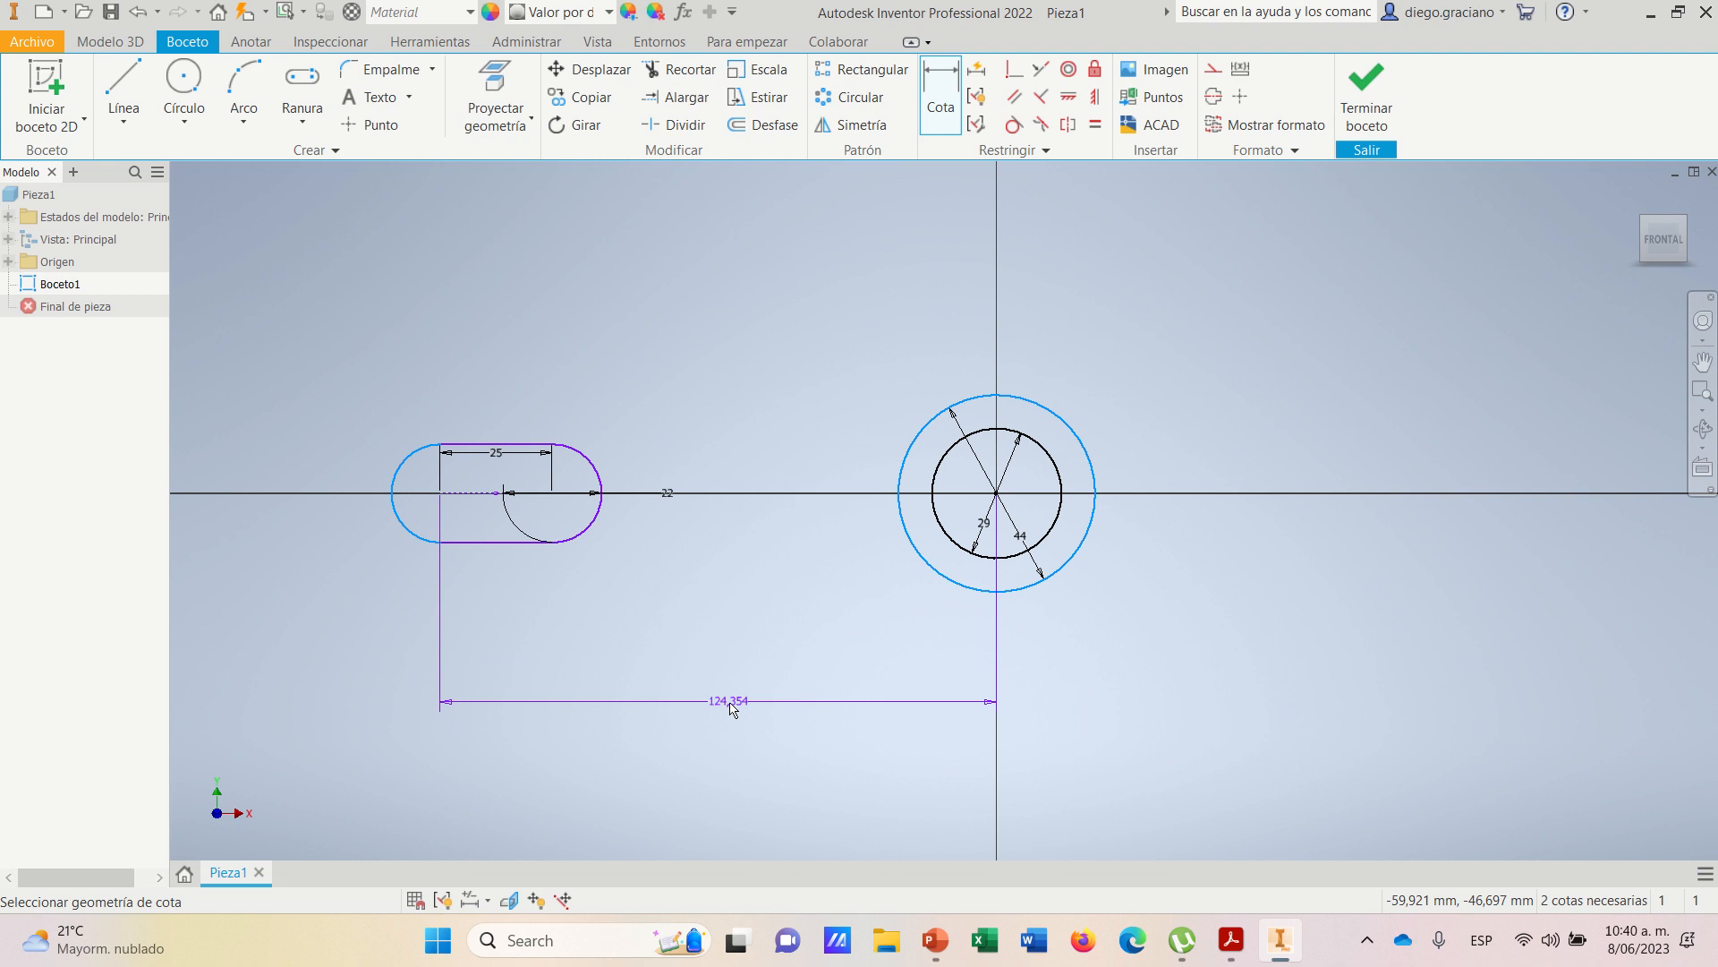
{"action": "left_click", "coordinate": [731, 700]}
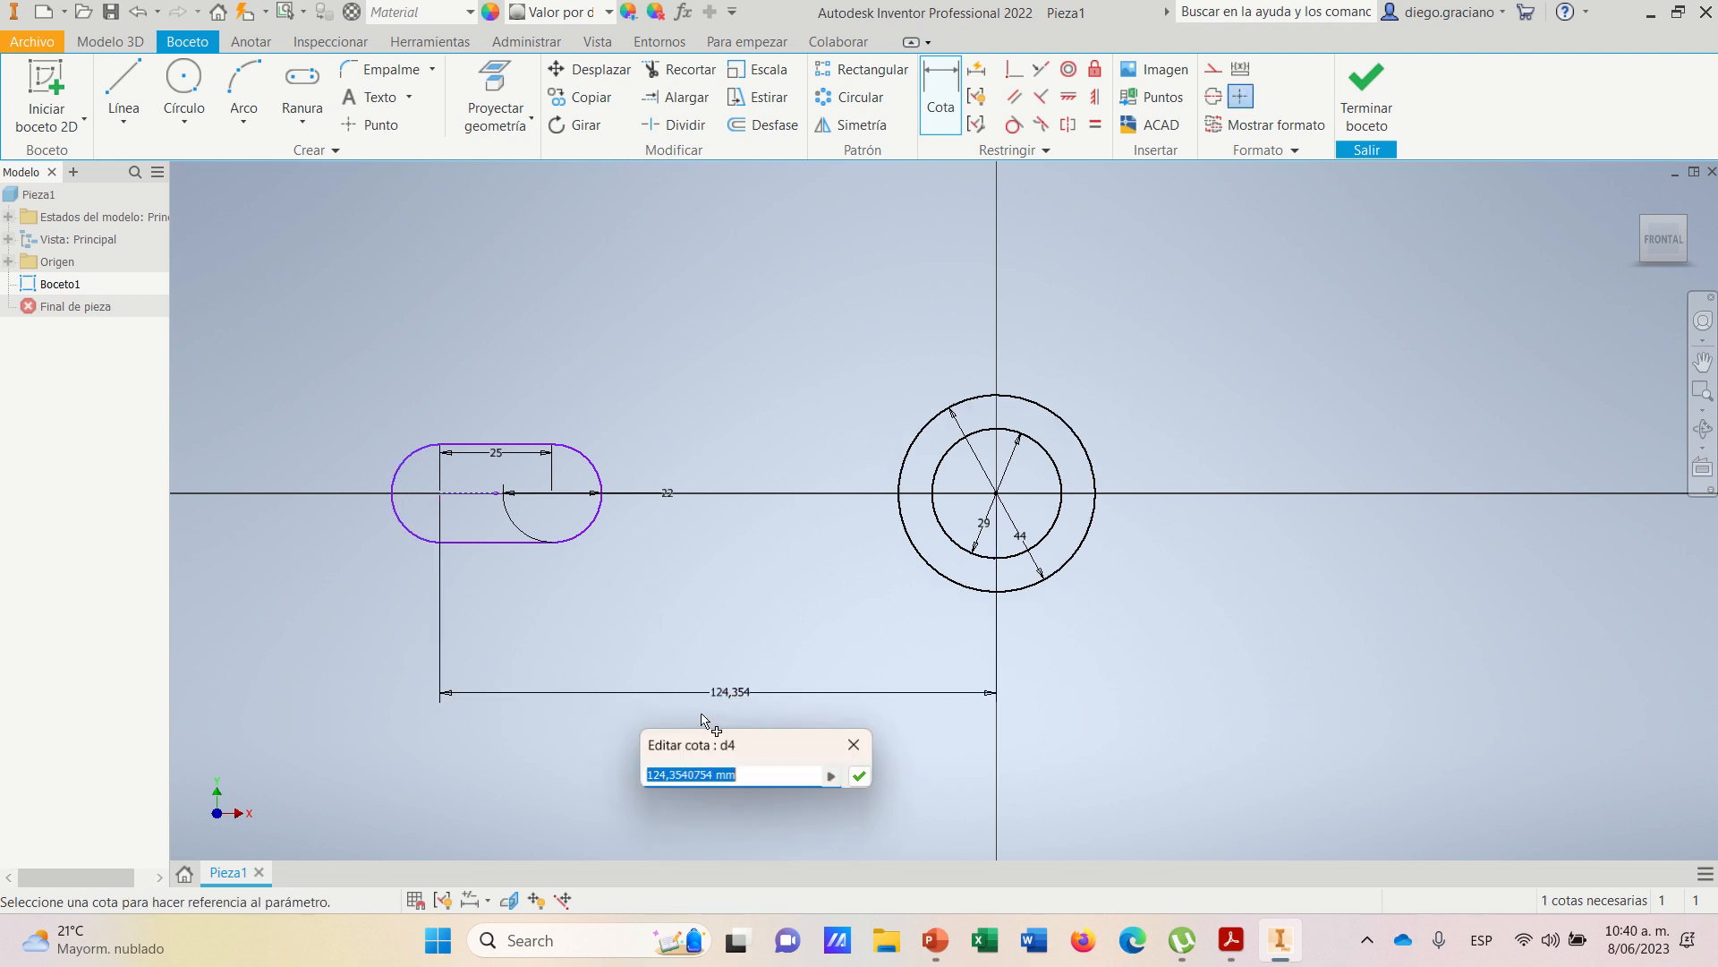
{"action": "type", "text": "88"}
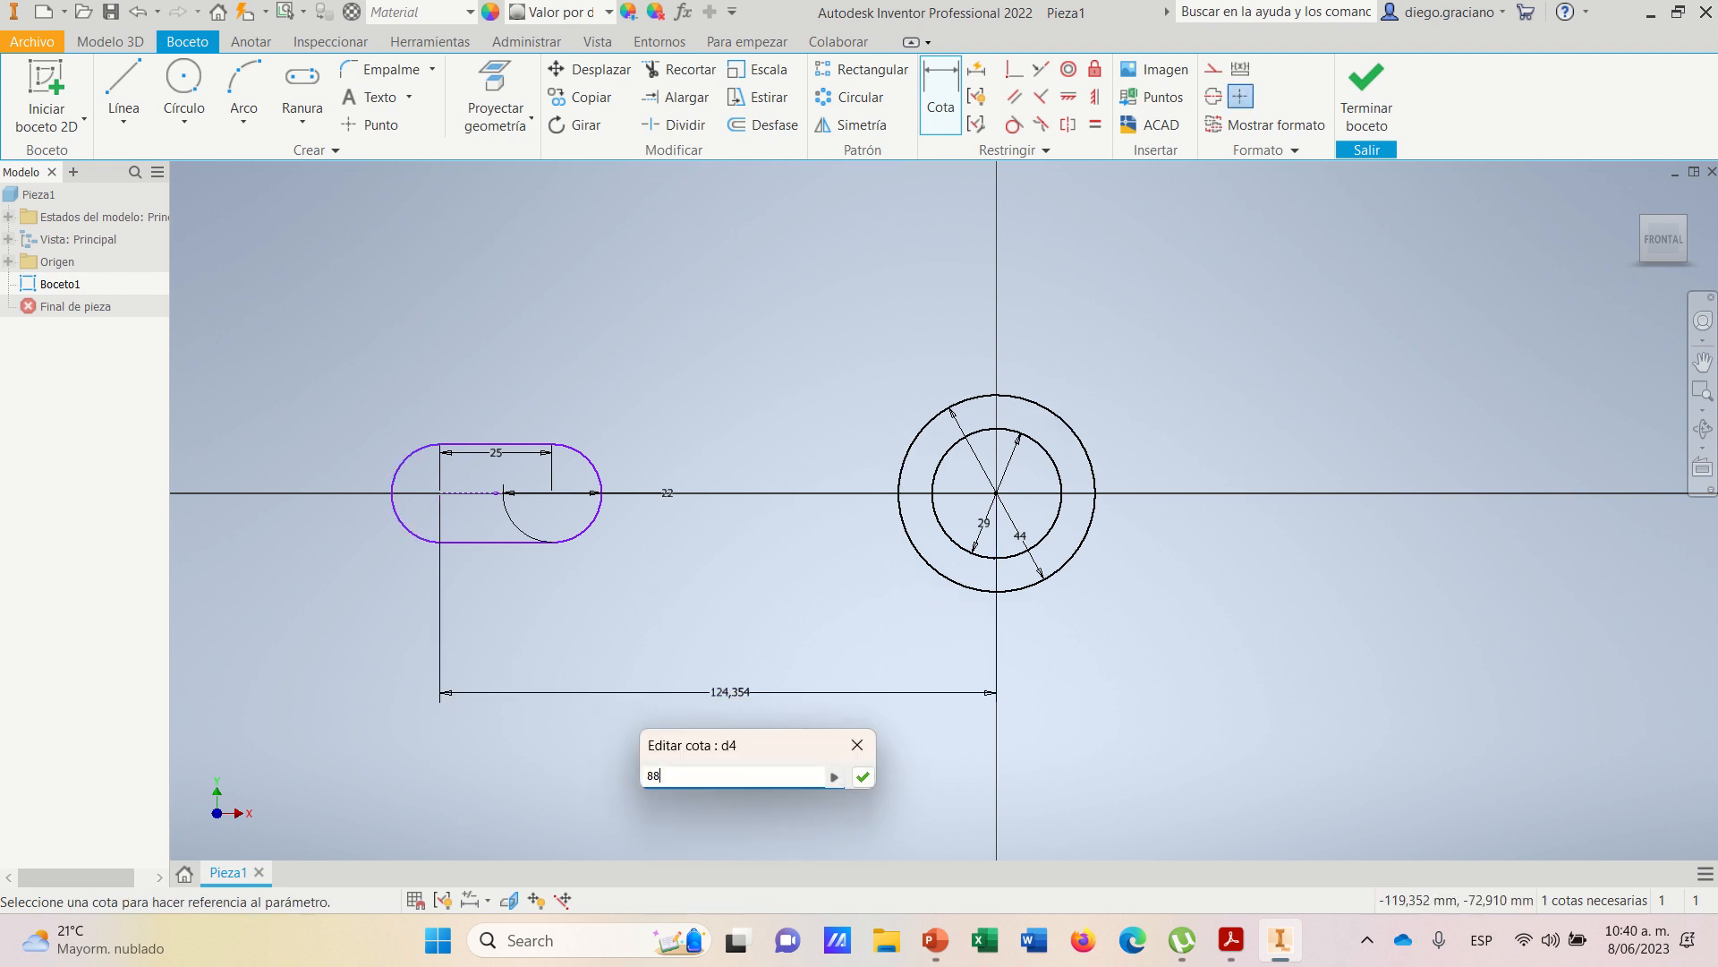
{"action": "key", "text": "Return"}
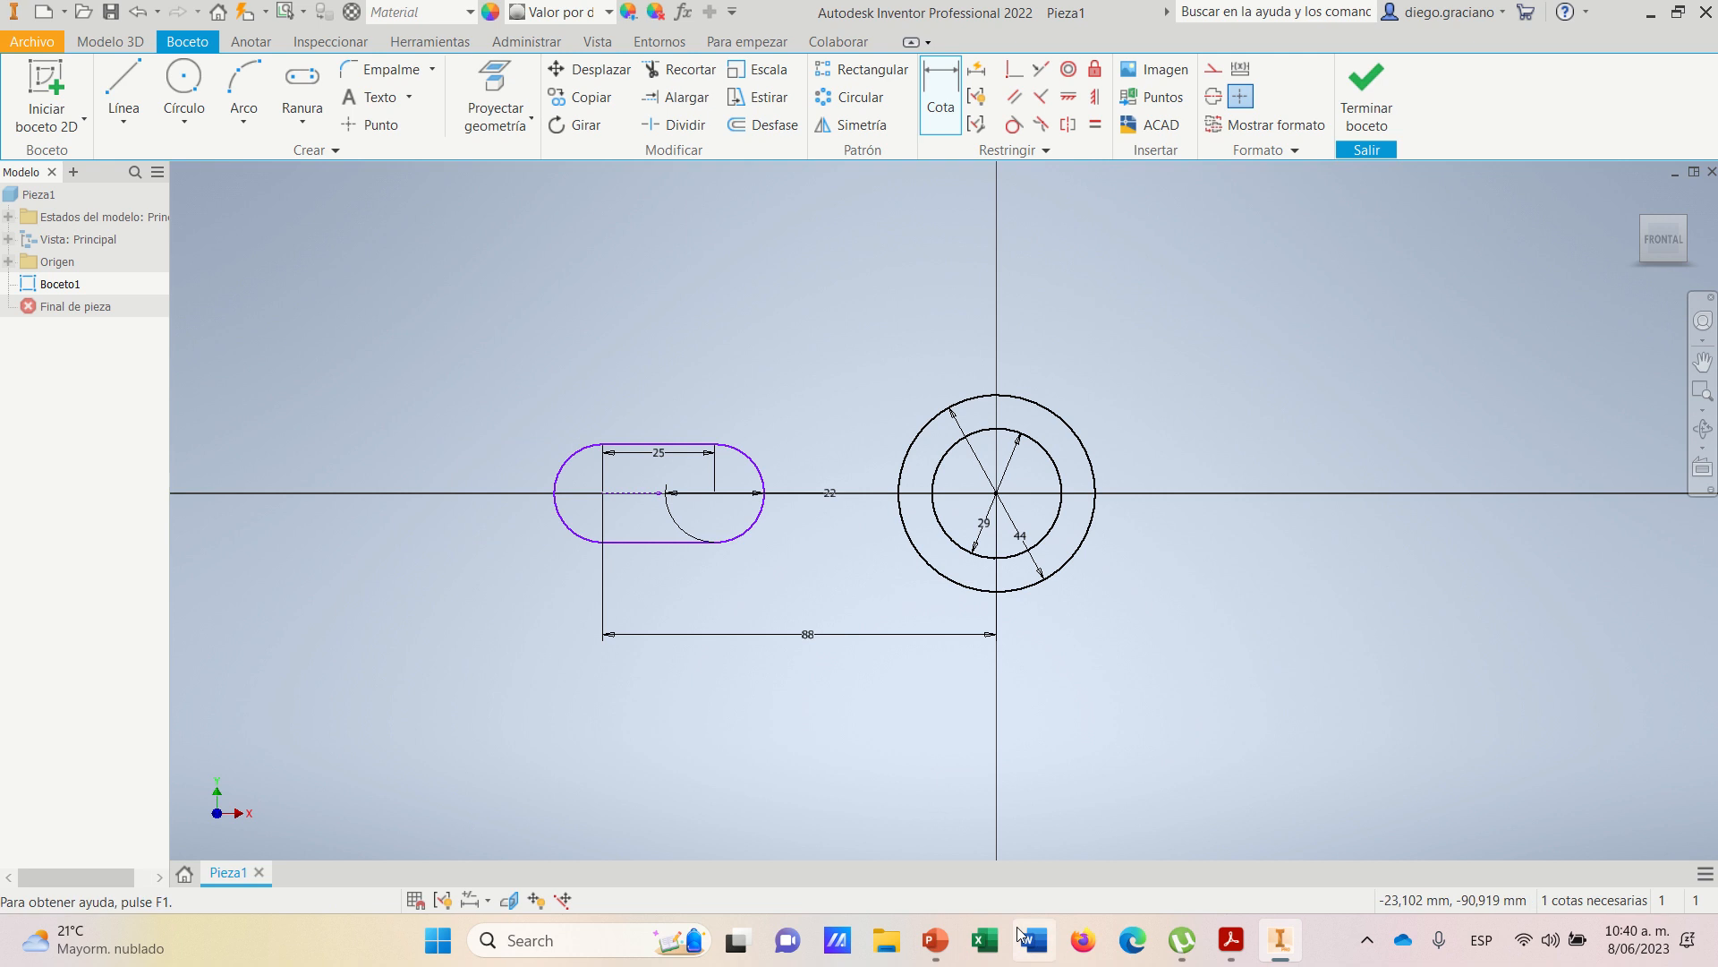
- Offset the slot outline 11 mm outward in the Inventor sketch, consulting the reference PDF in Acrobat Reader
{"action": "left_click", "coordinate": [1234, 944]}
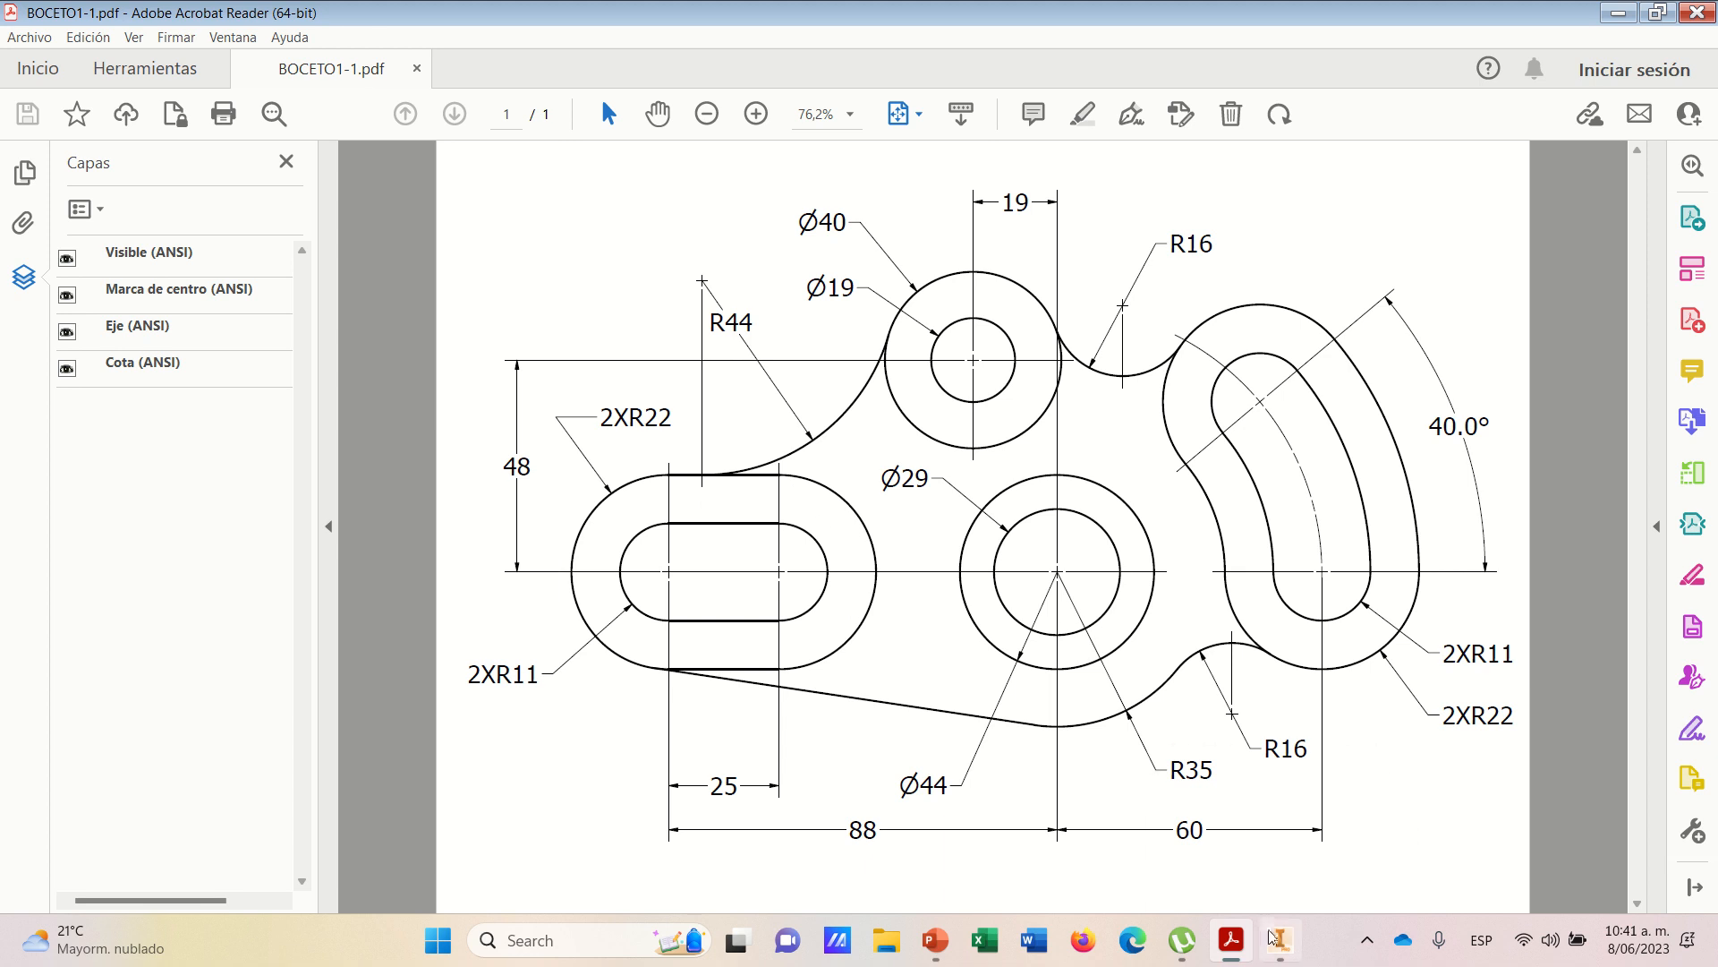
{"action": "left_click", "coordinate": [1280, 942]}
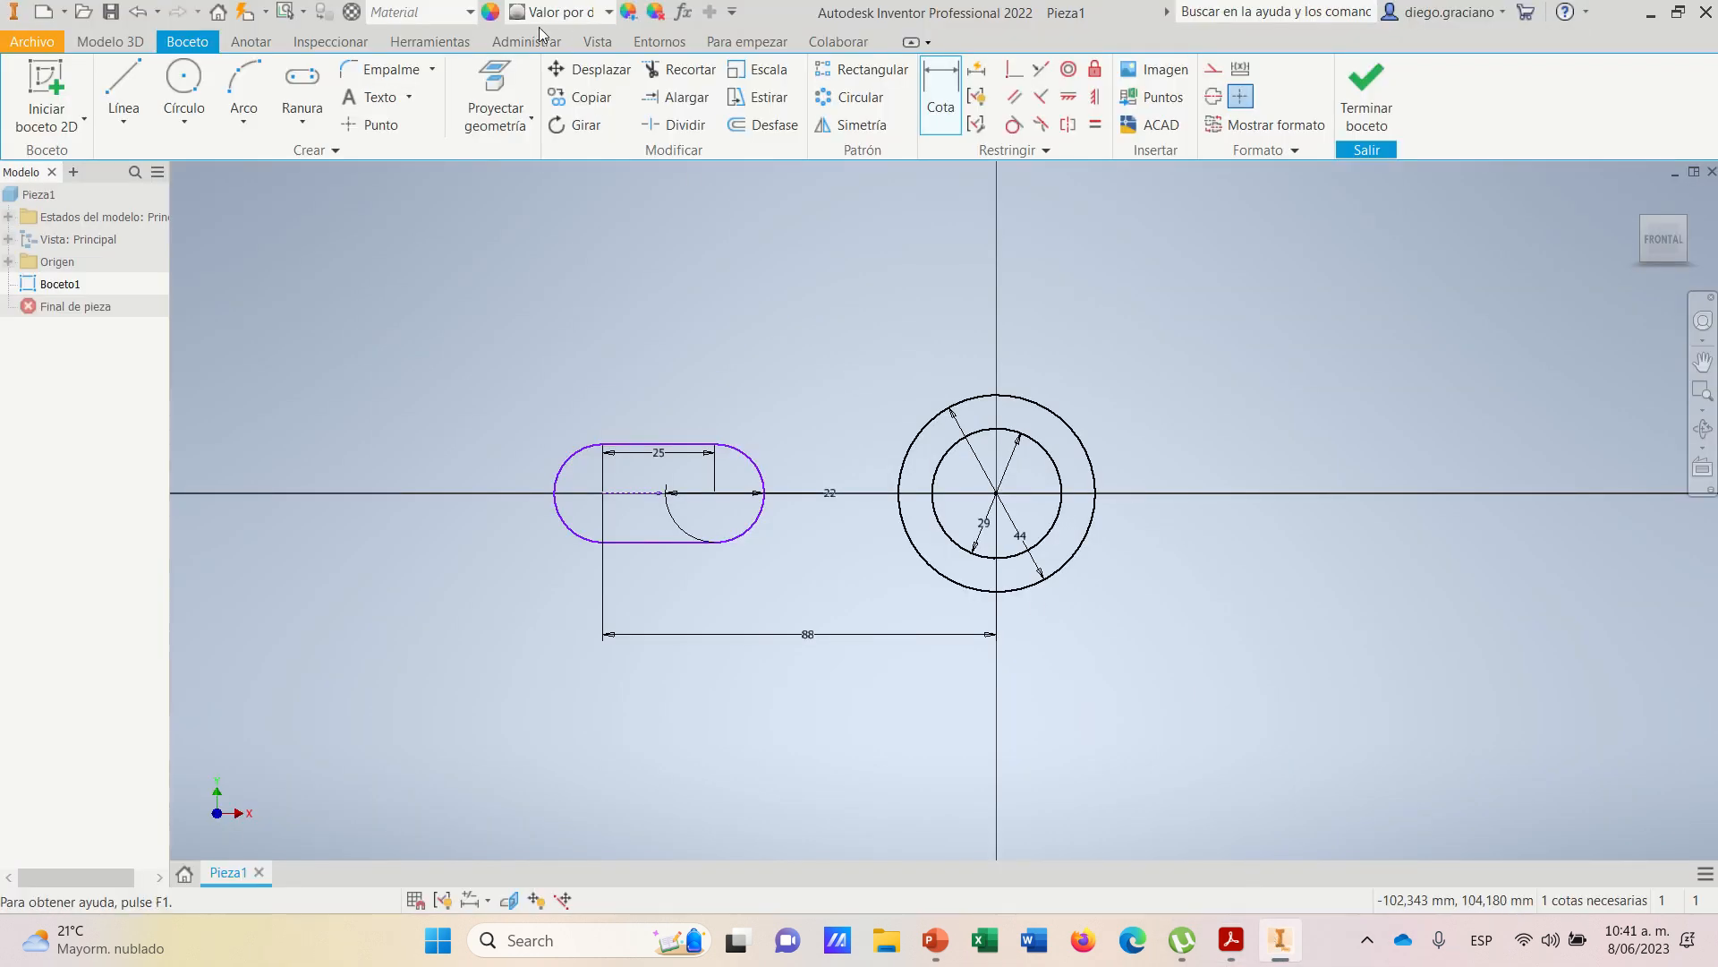
{"action": "left_click", "coordinate": [782, 132]}
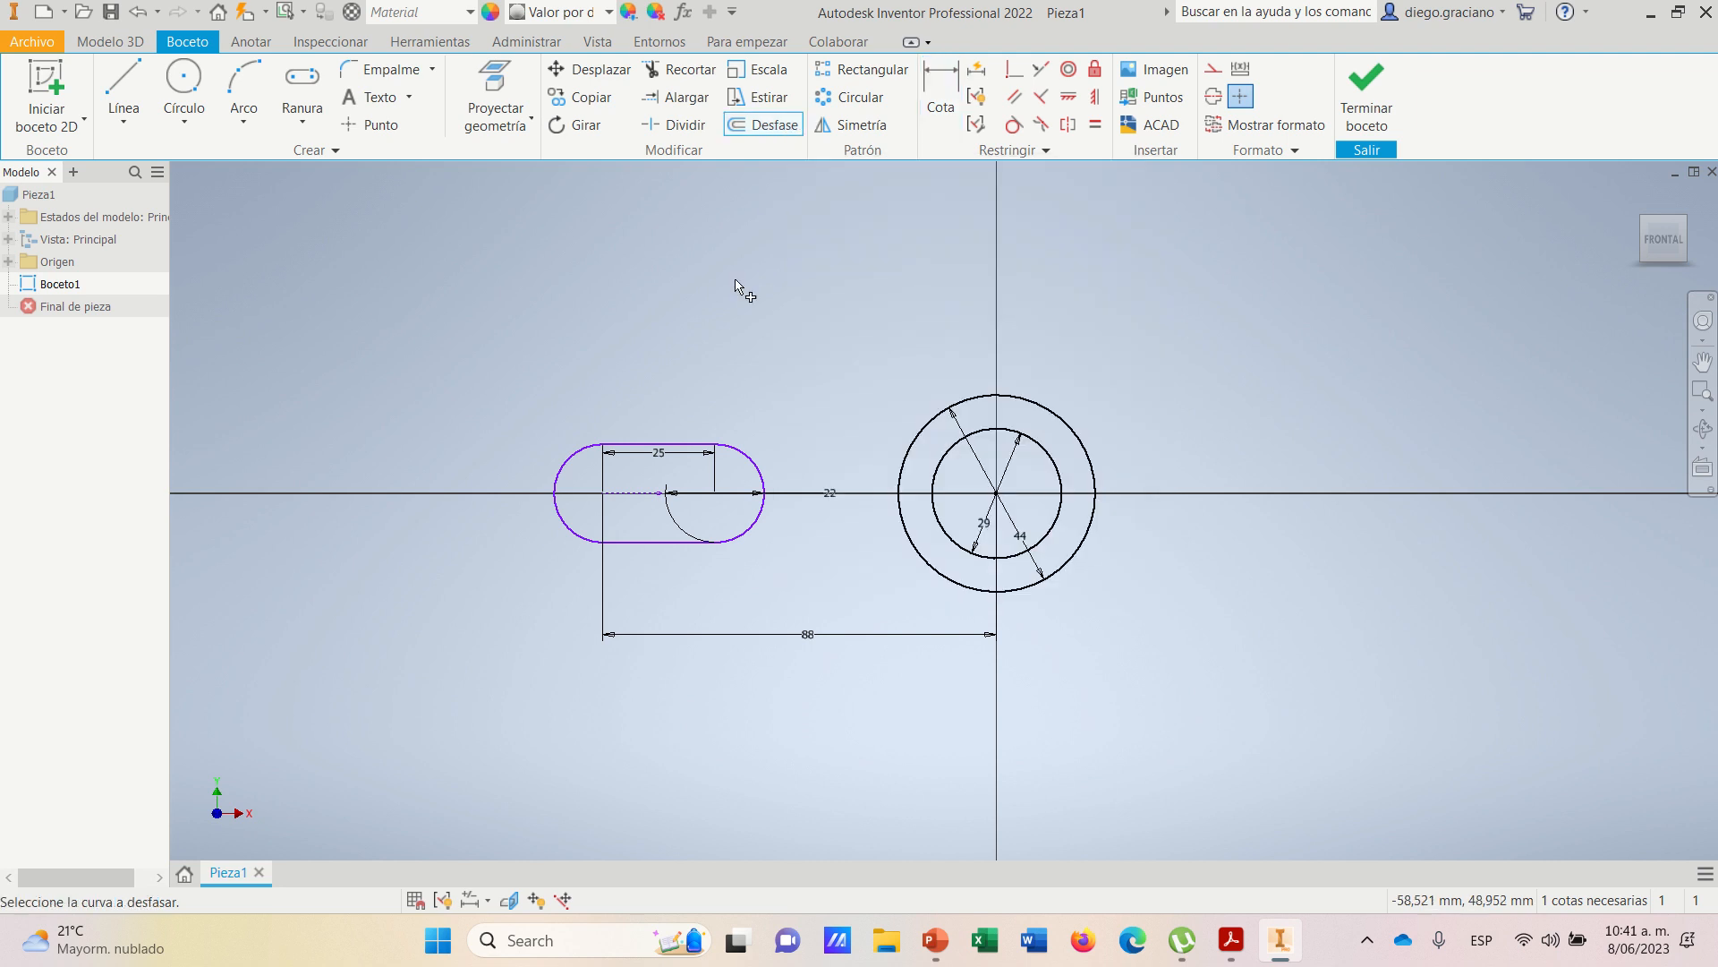
{"action": "left_click", "coordinate": [636, 446]}
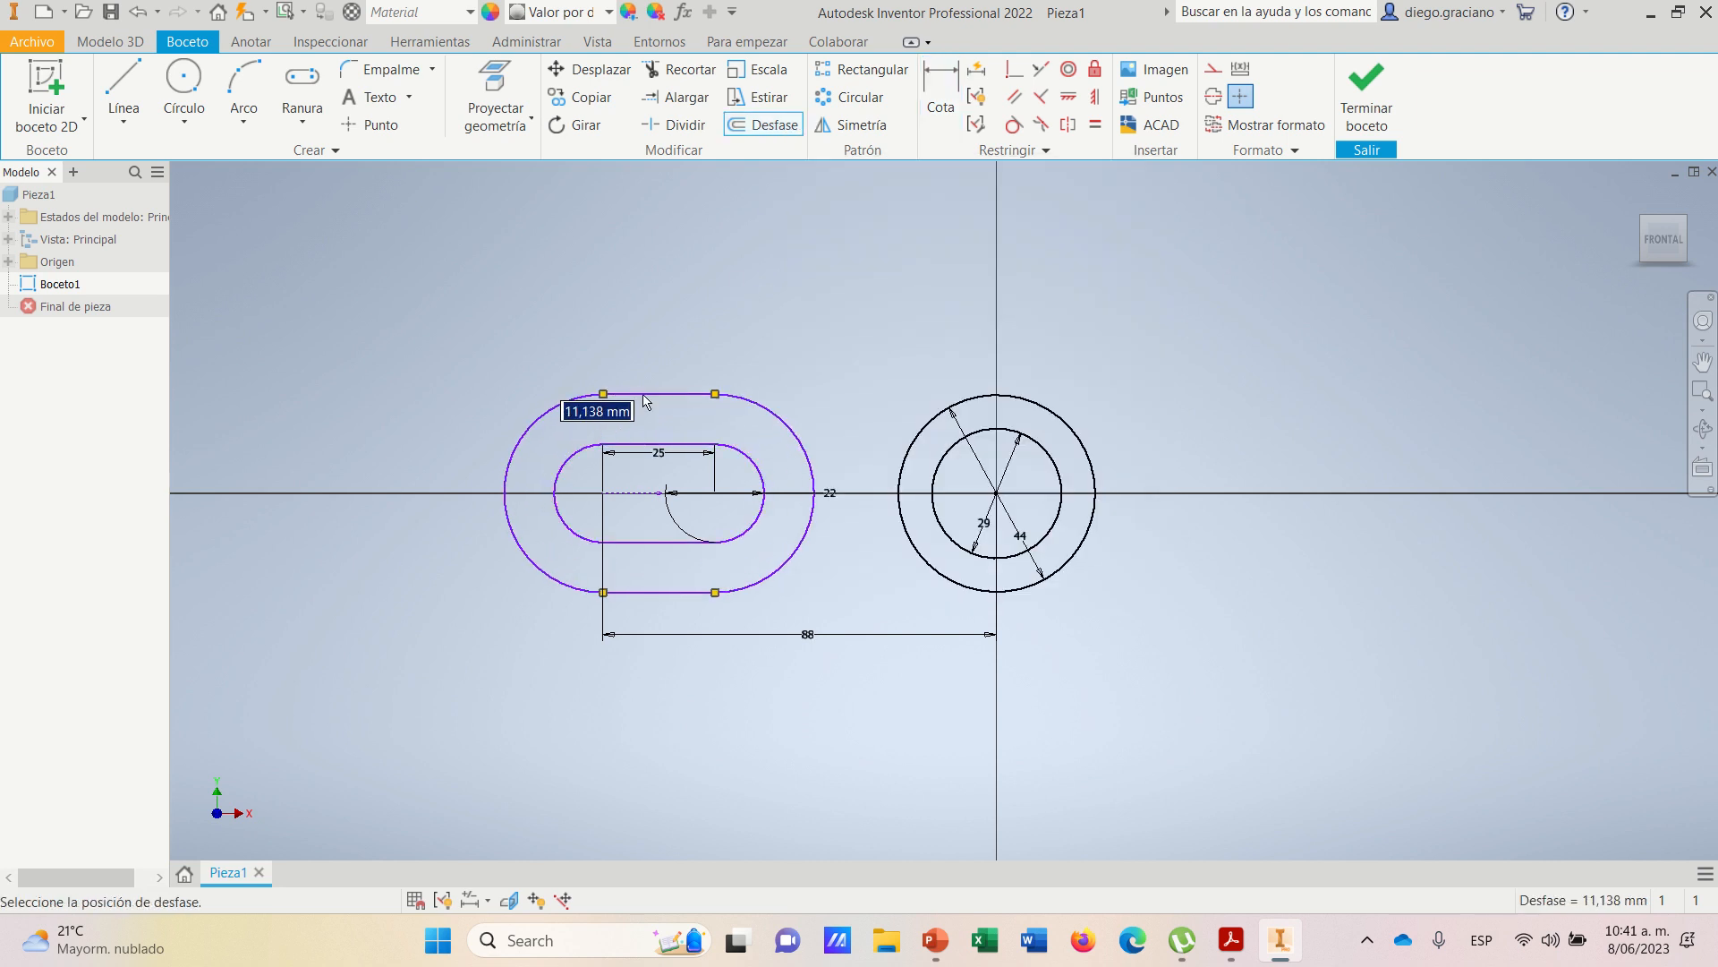
{"action": "type", "text": "11"}
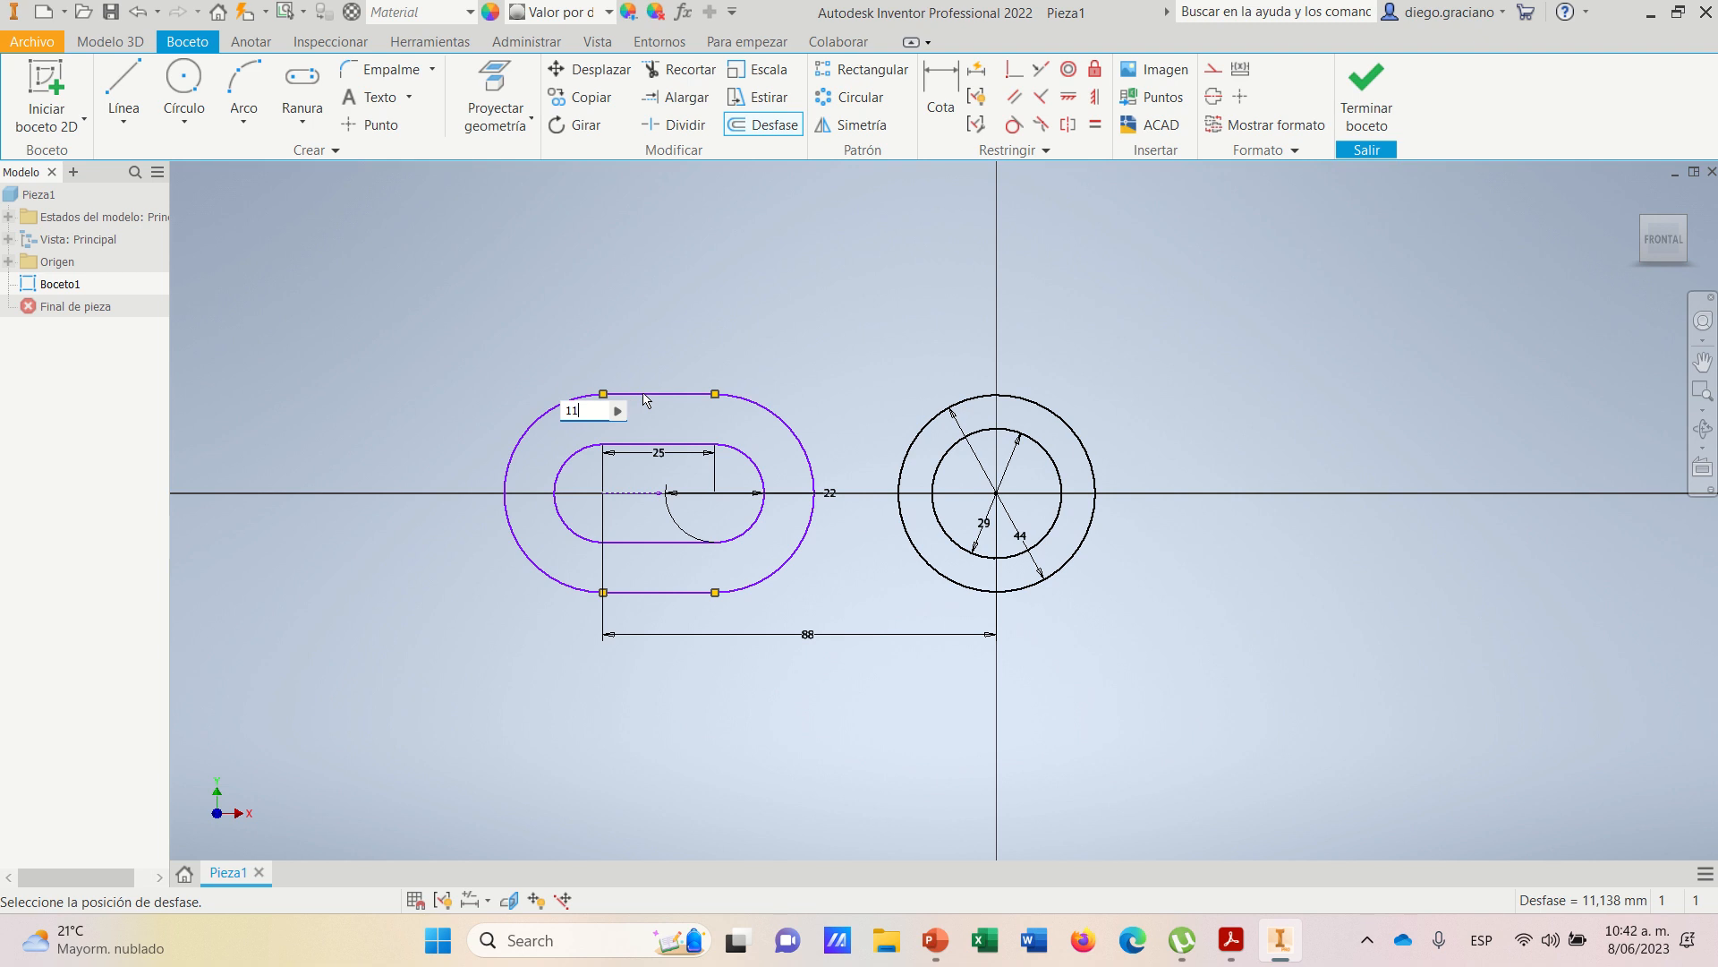
{"action": "key", "text": "Return"}
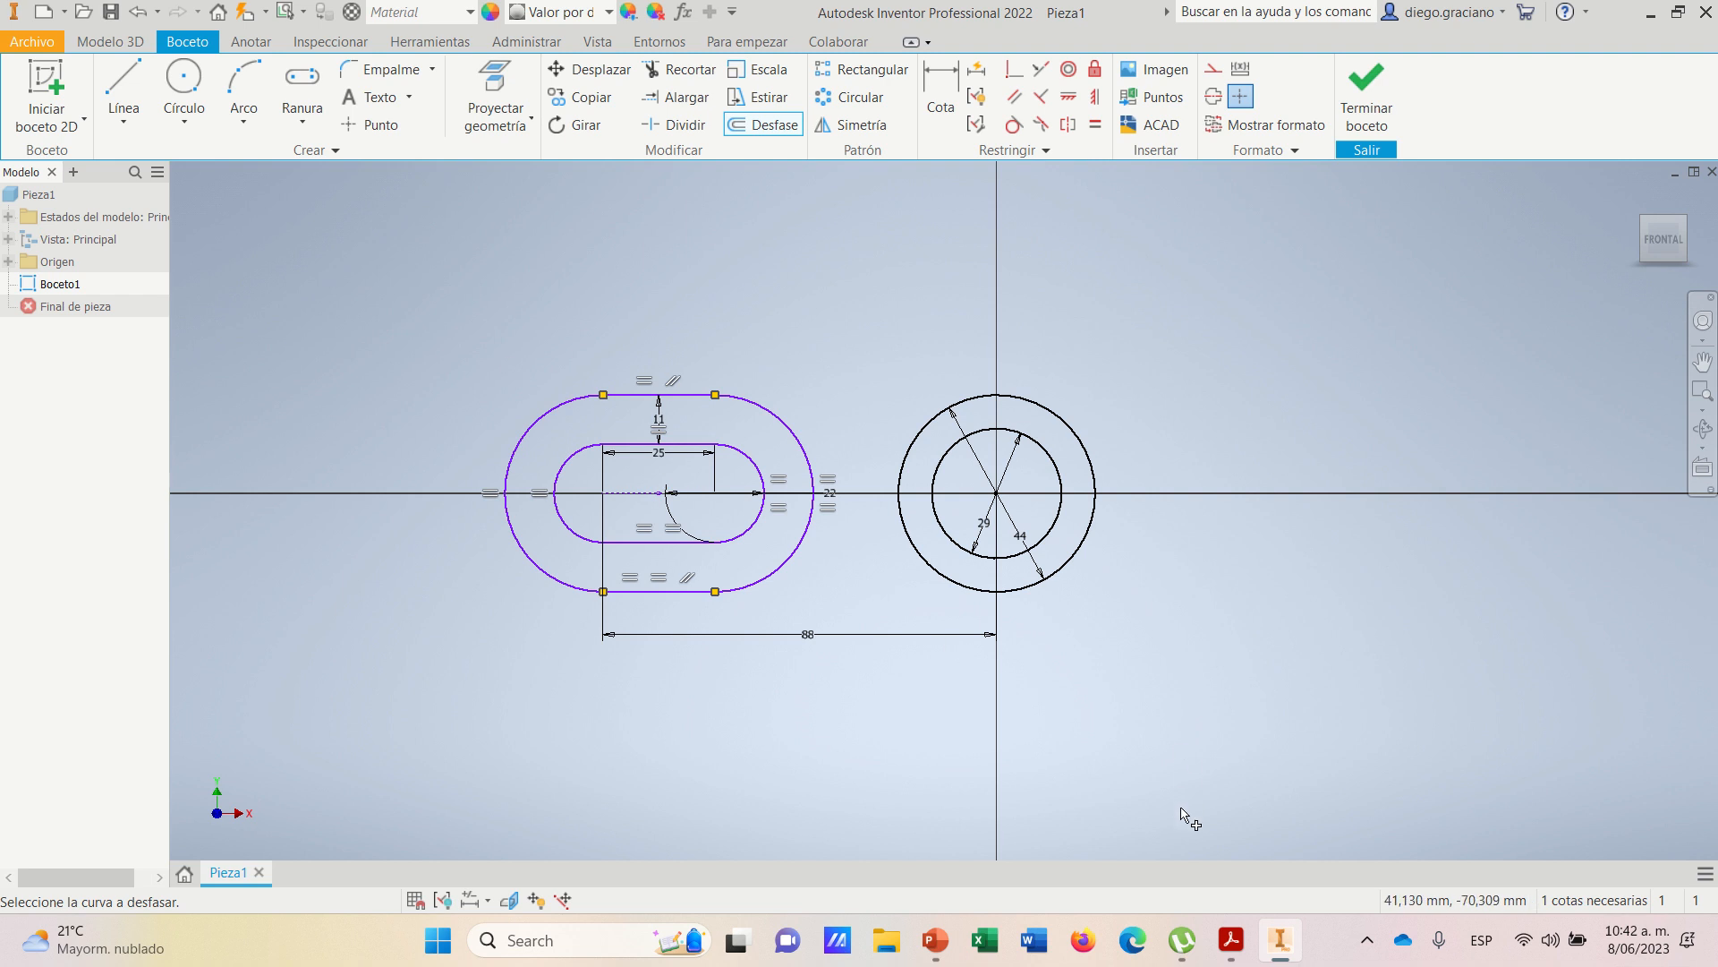
{"action": "left_click", "coordinate": [1234, 942]}
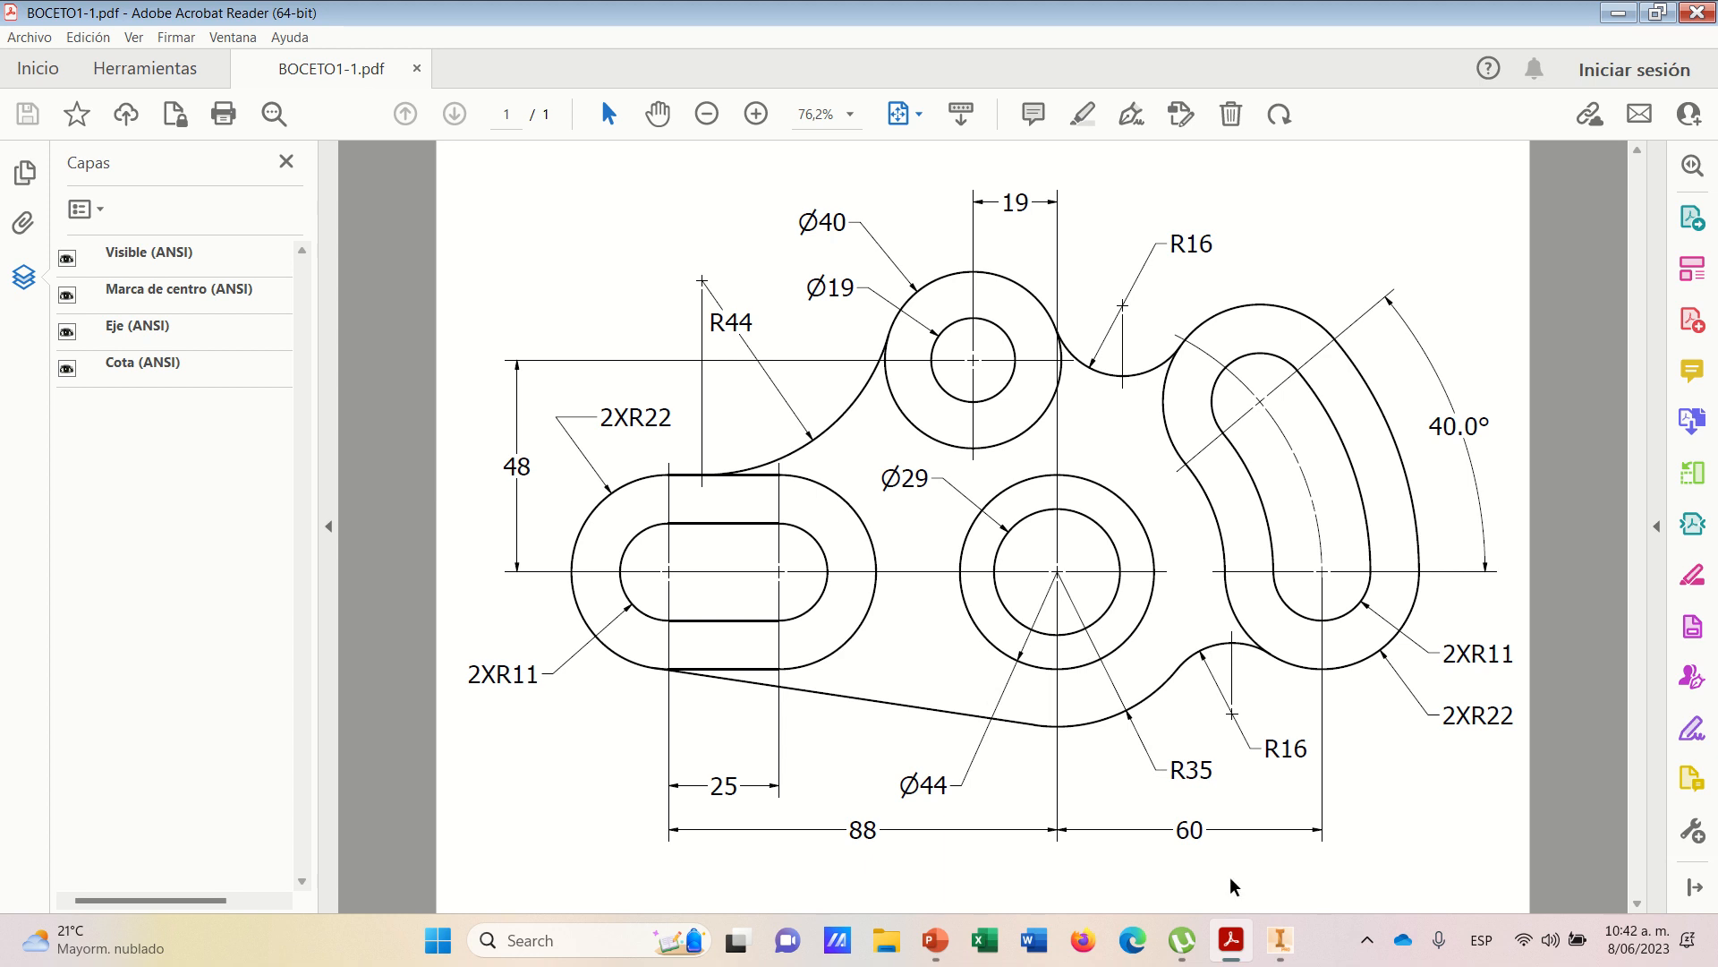
{"action": "left_click", "coordinate": [1280, 940]}
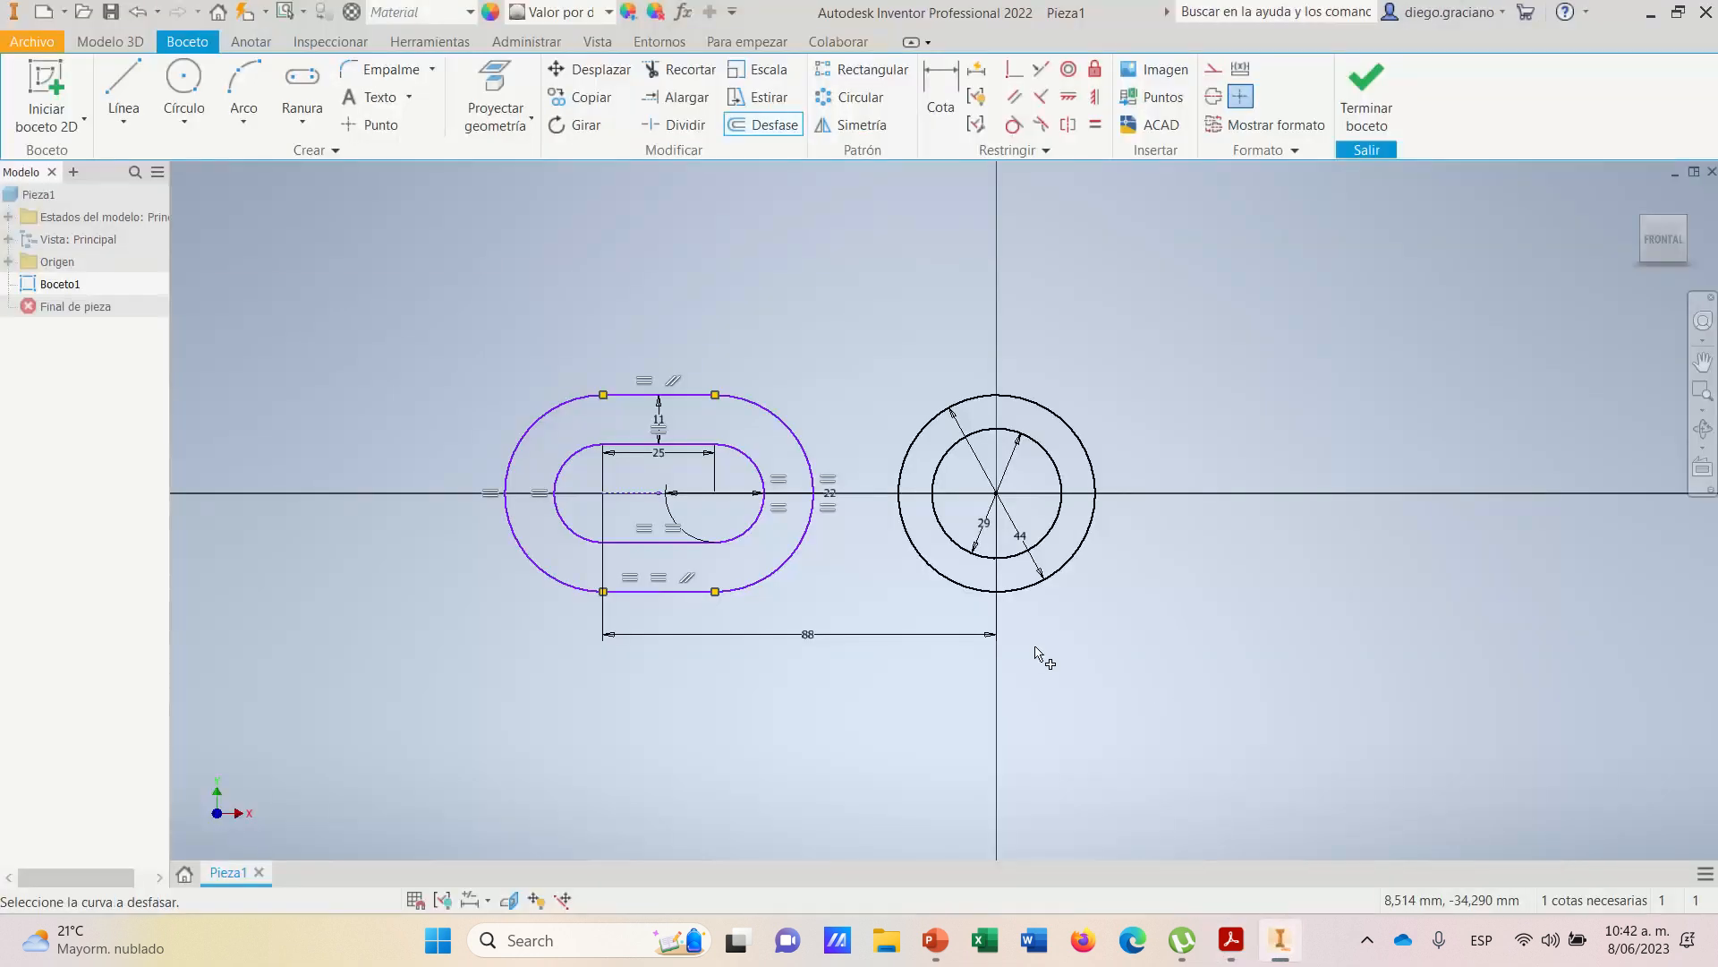
- Sketch a horizontal line about 70 mm long from the concentric circles' center toward the right along the axis
{"action": "left_click", "coordinate": [119, 81]}
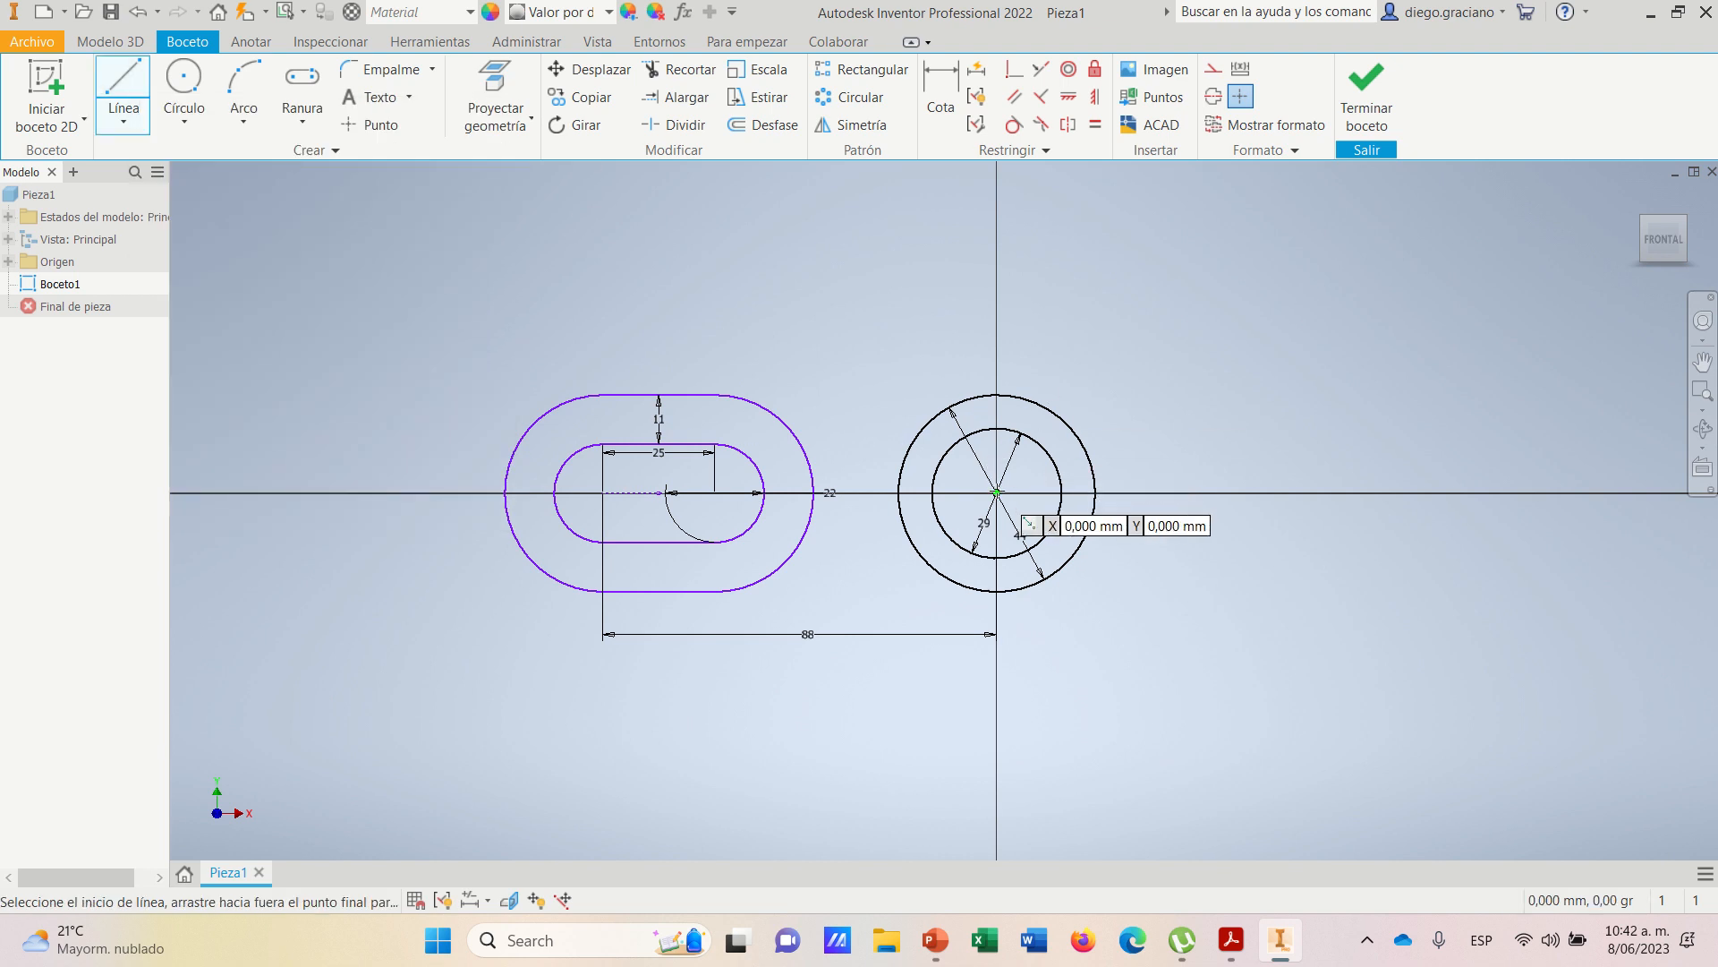
{"action": "left_click", "coordinate": [996, 492]}
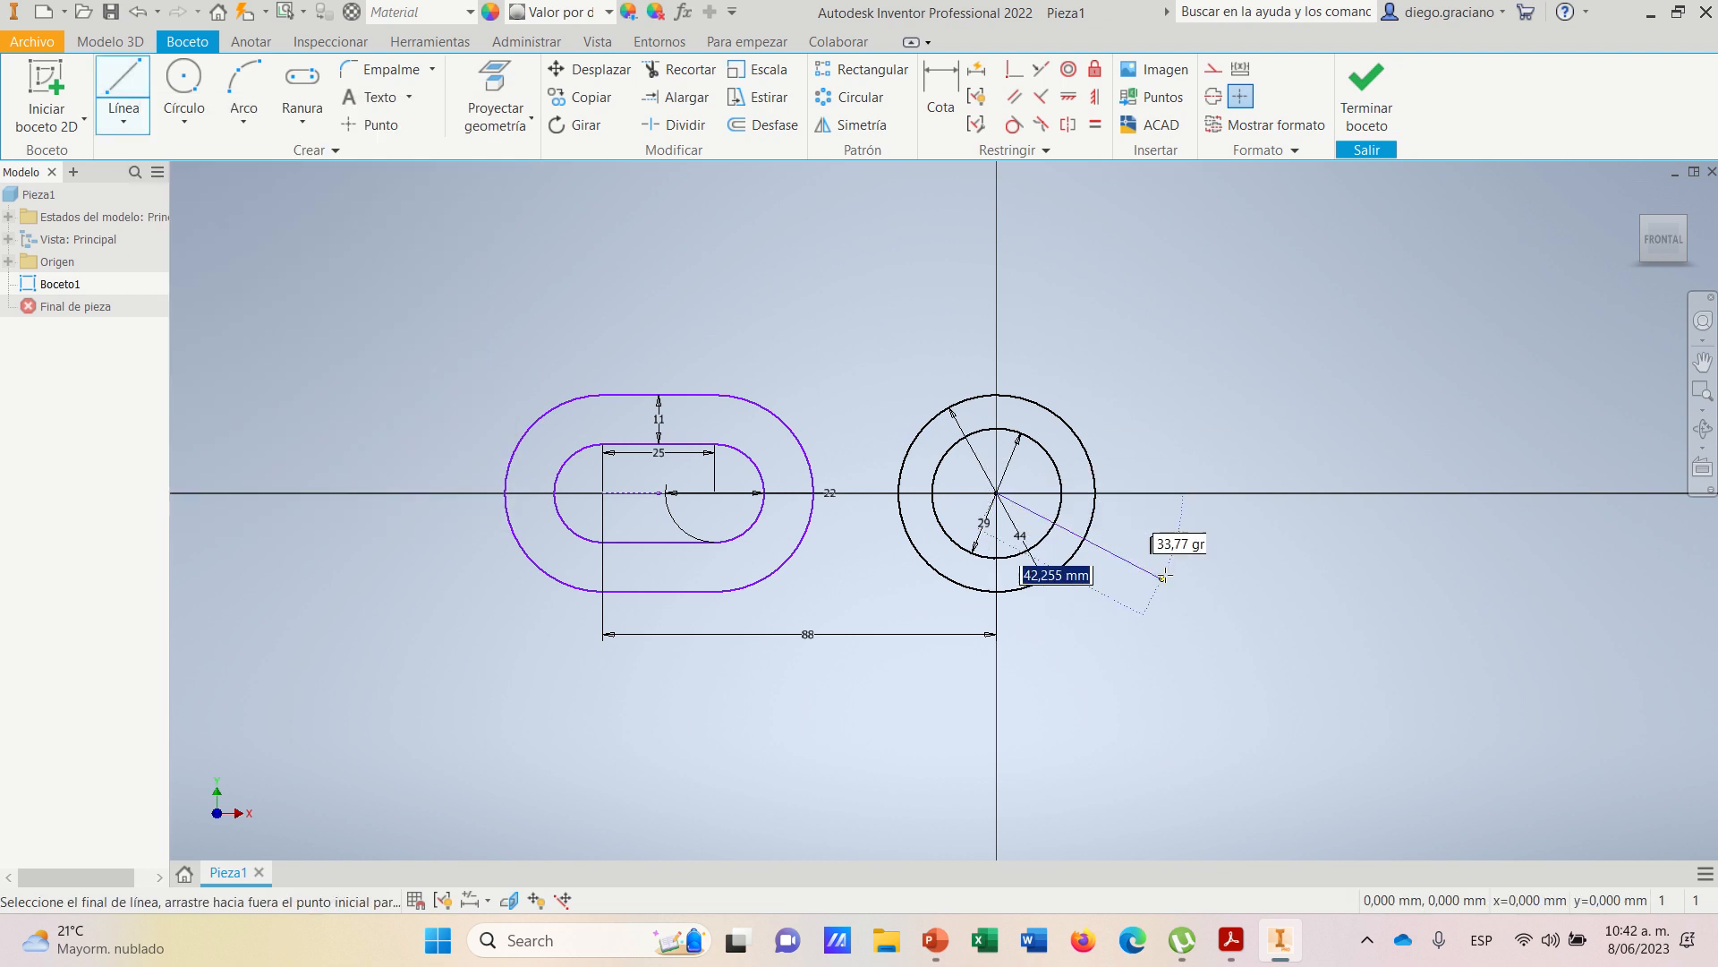
{"action": "left_click", "coordinate": [1311, 493]}
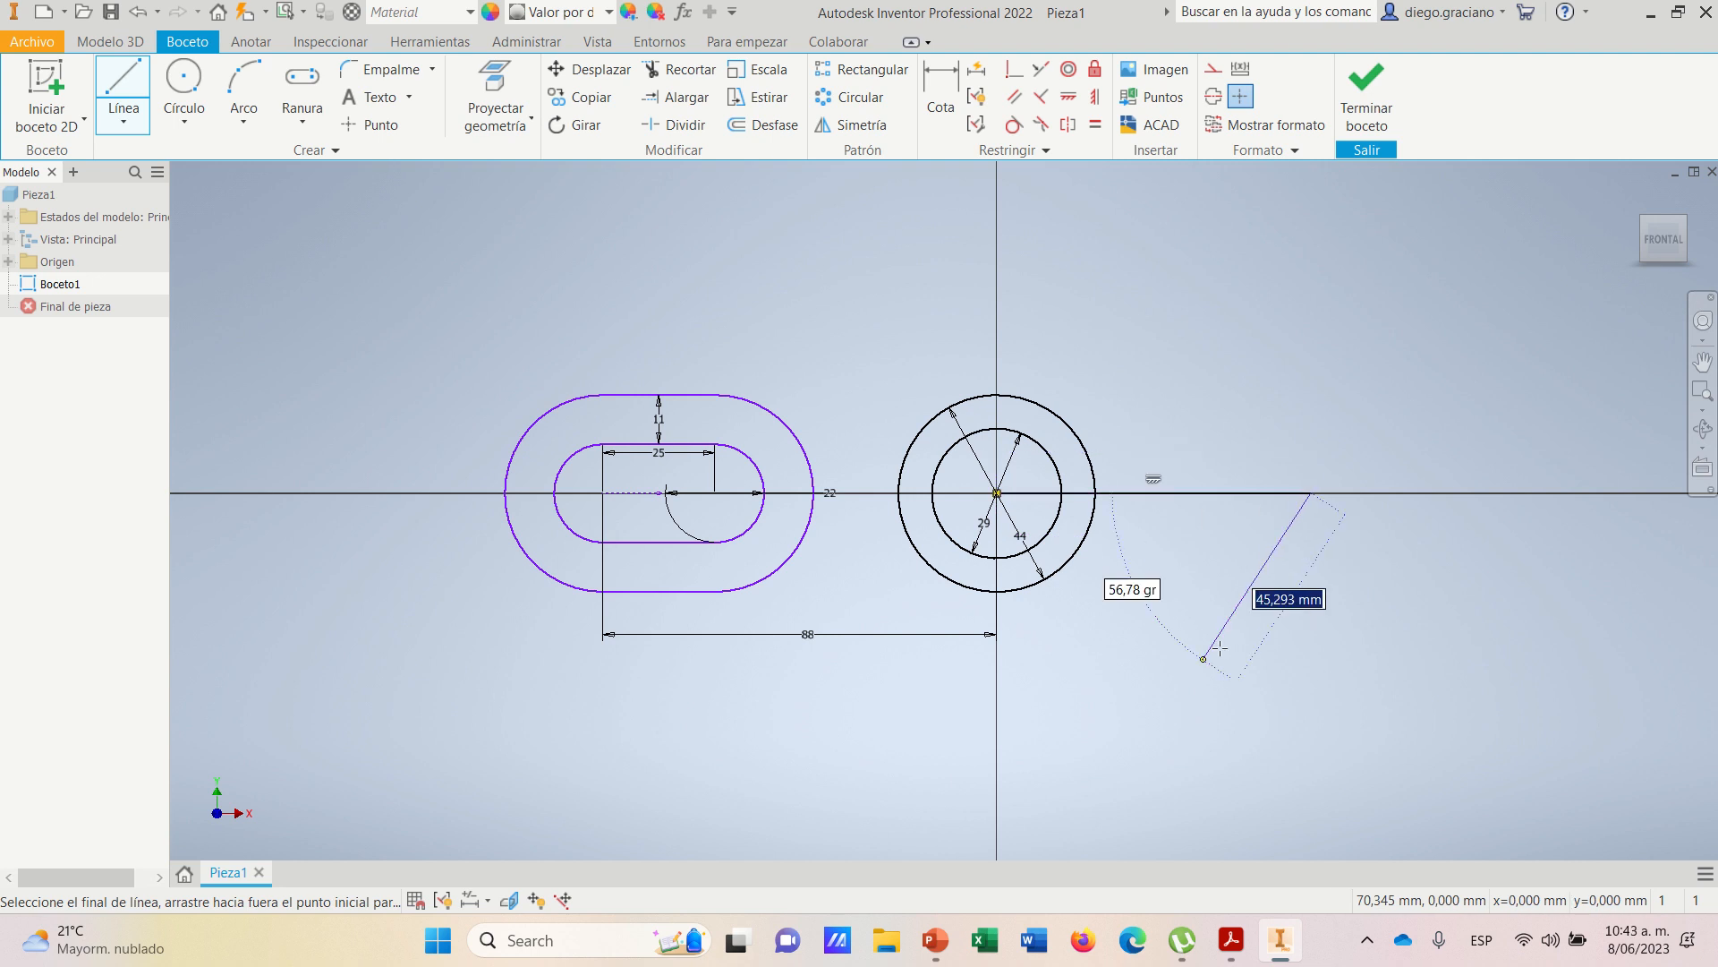
{"action": "right_click", "coordinate": [1234, 394]}
{"action": "left_click", "coordinate": [1298, 394]}
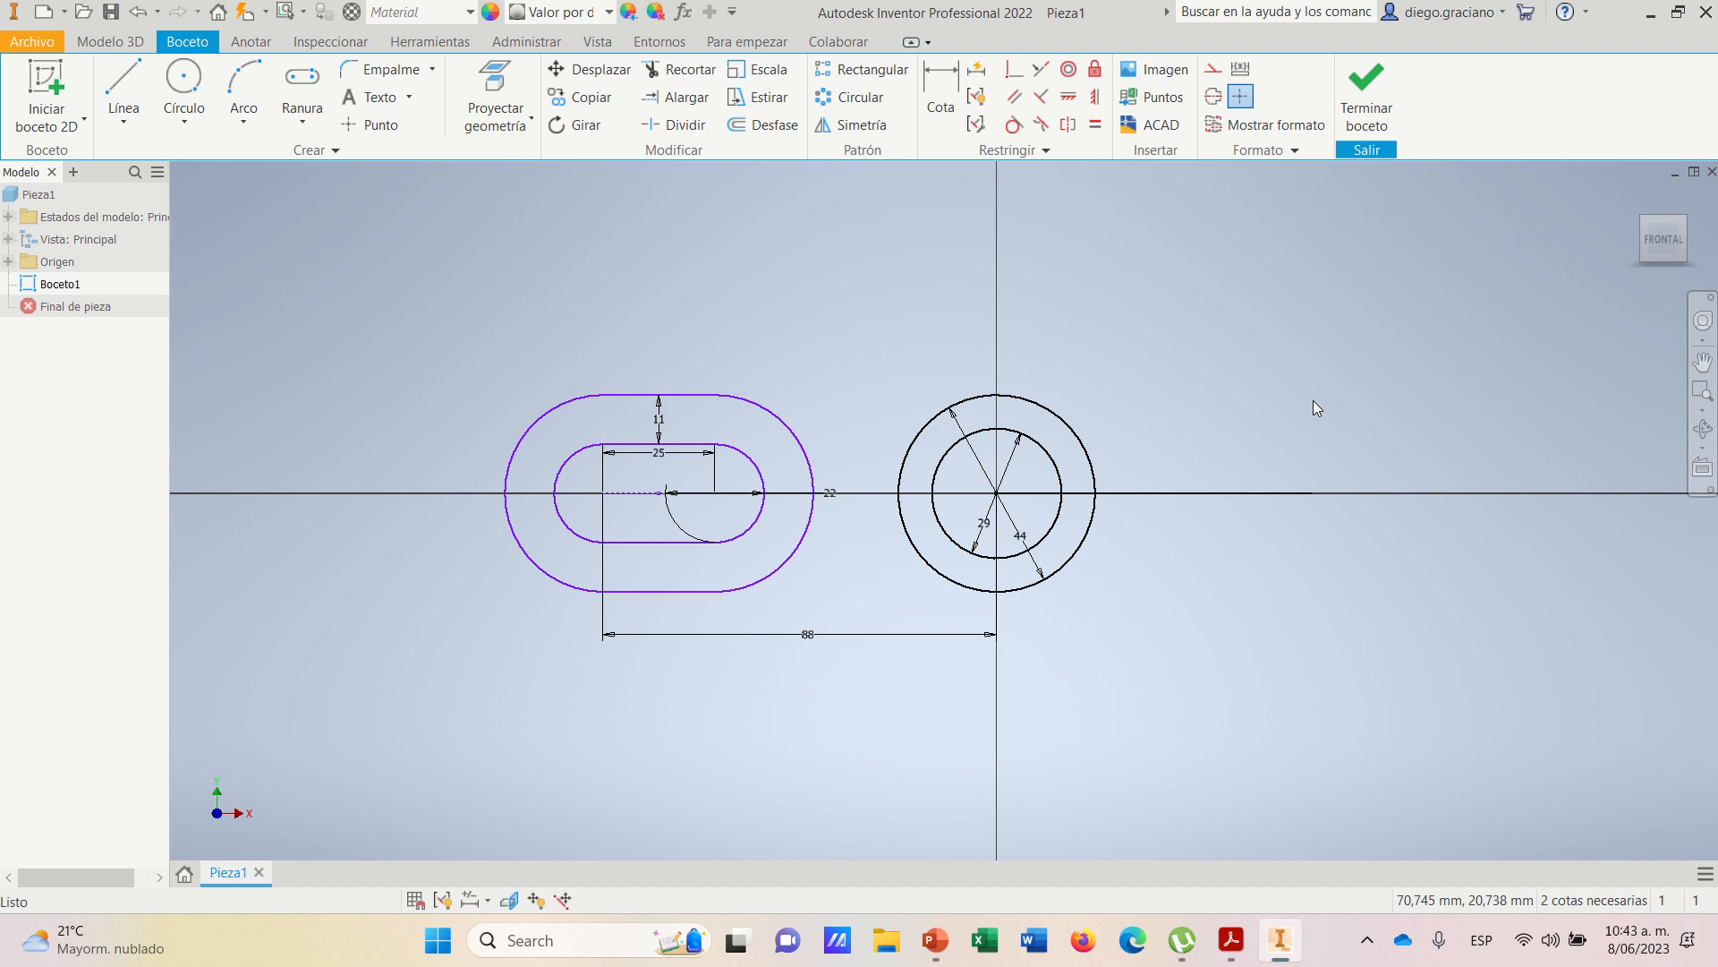
- Check the curved slot's horizontal distance in the reference PDF in Acrobat Reader, and dimension the horizontal line to 60 mm in Inventor
{"action": "left_click", "coordinate": [934, 85]}
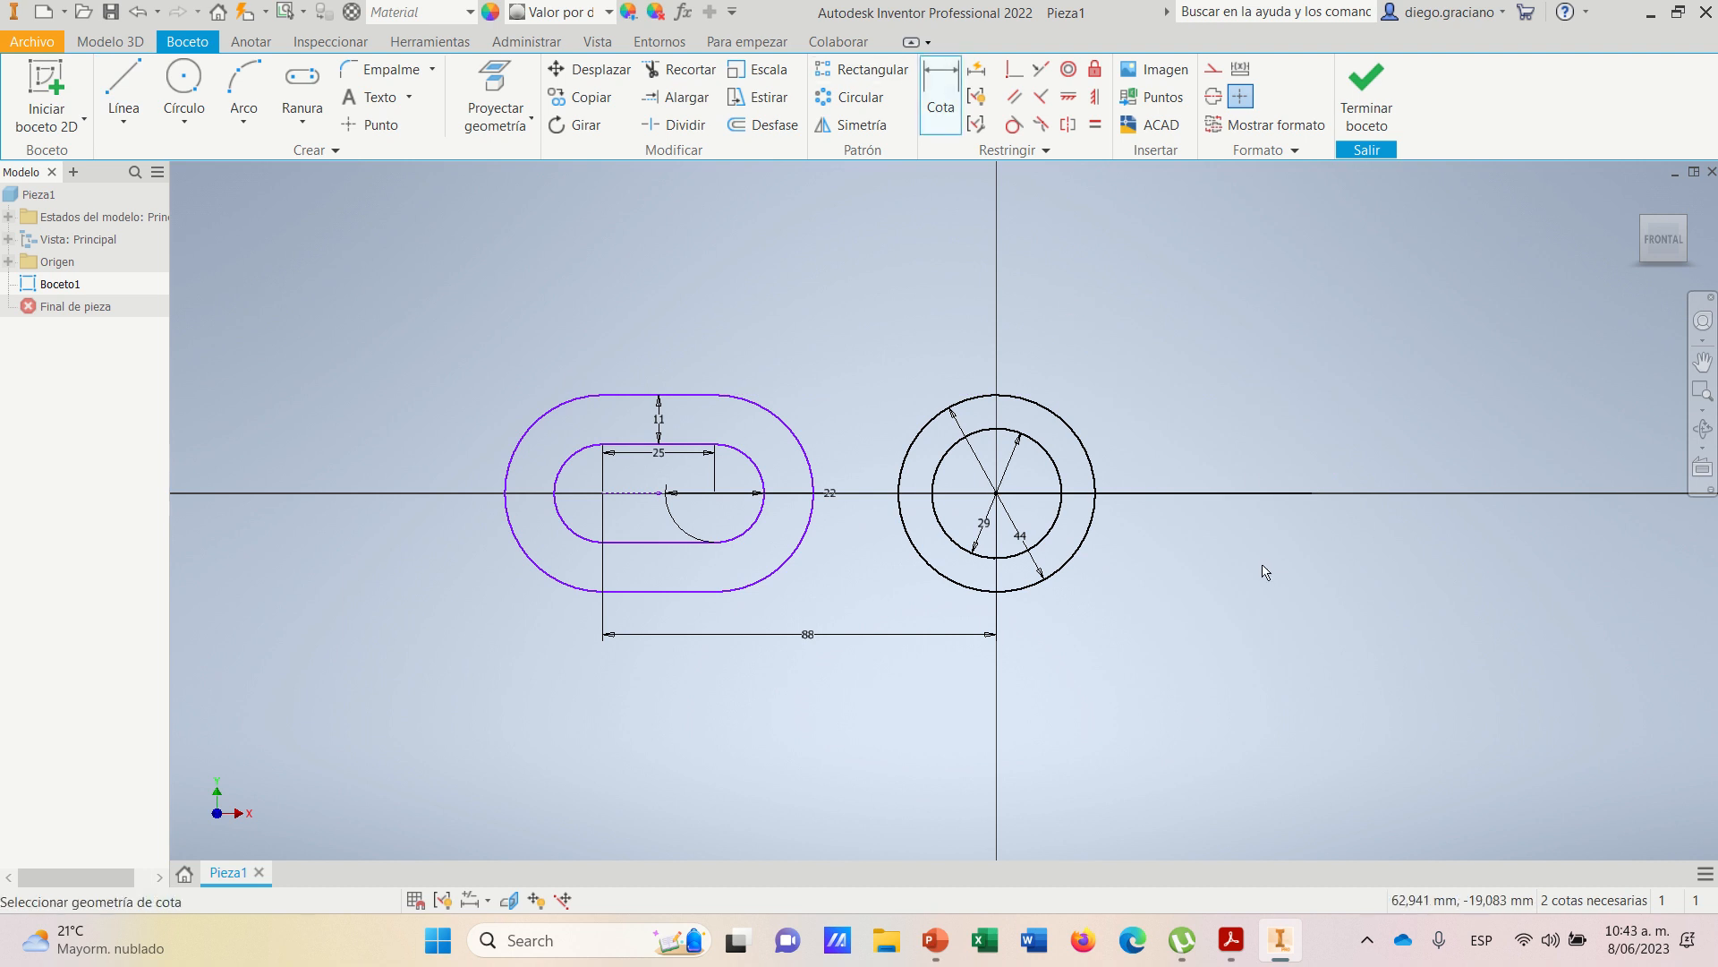
{"action": "left_click", "coordinate": [1226, 495]}
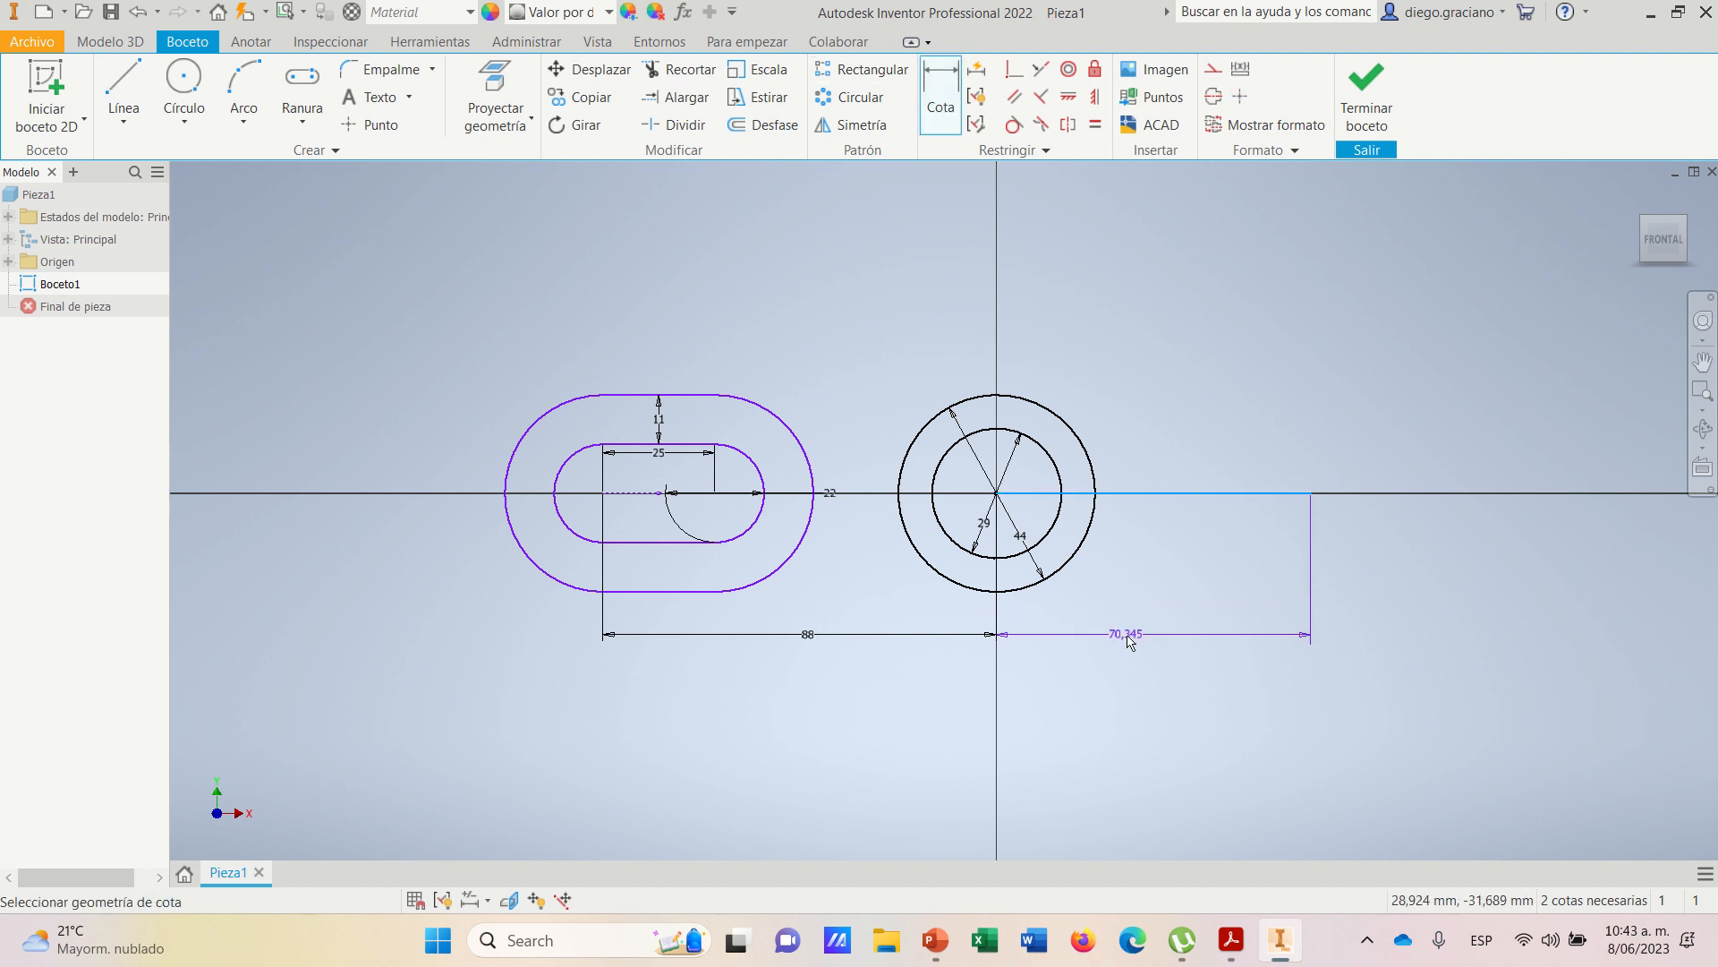
{"action": "left_click", "coordinate": [1129, 637]}
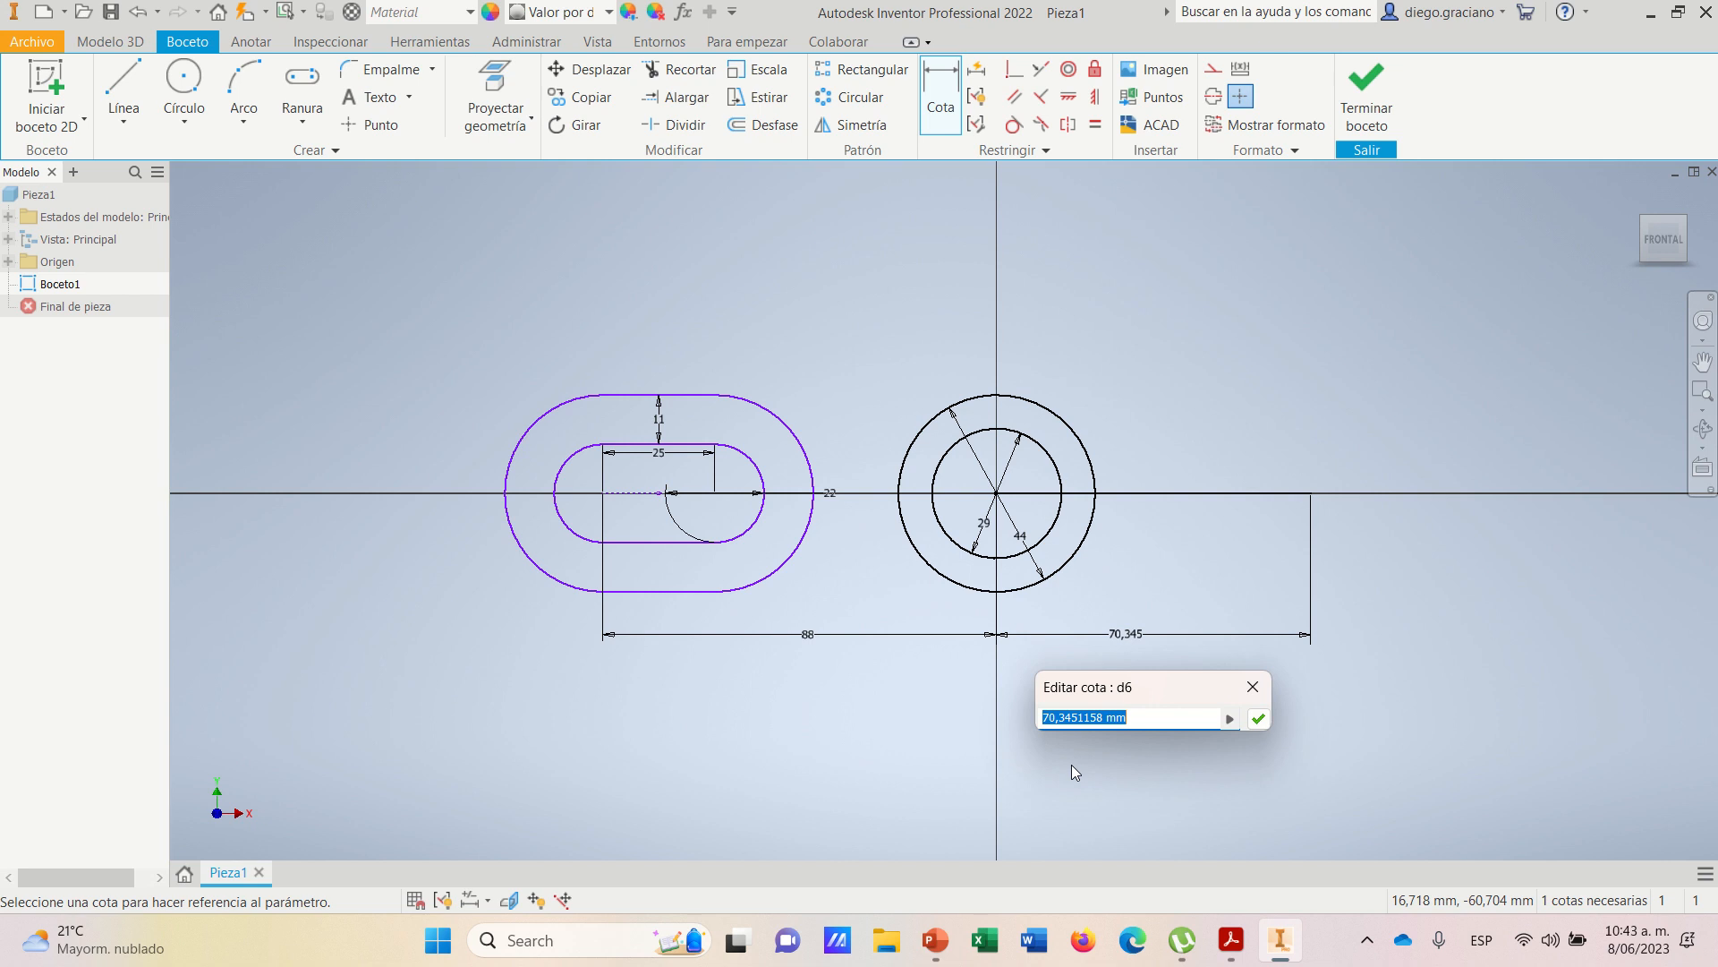
{"action": "left_click", "coordinate": [1234, 944]}
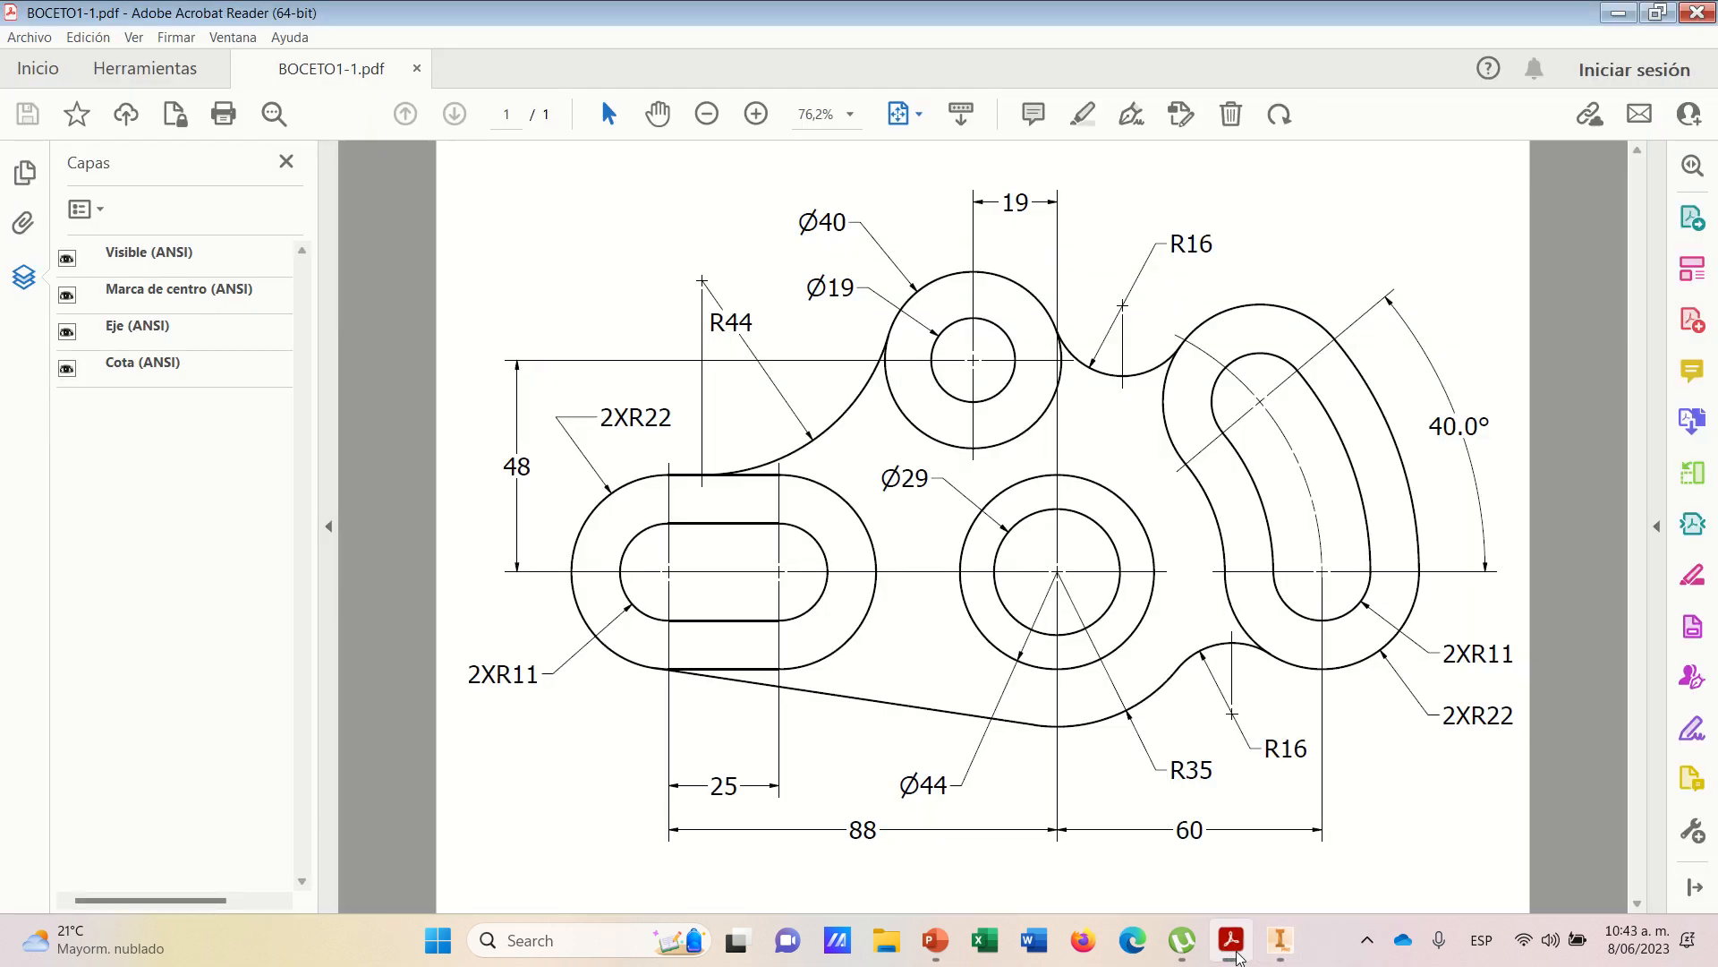
{"action": "left_click", "coordinate": [1233, 944]}
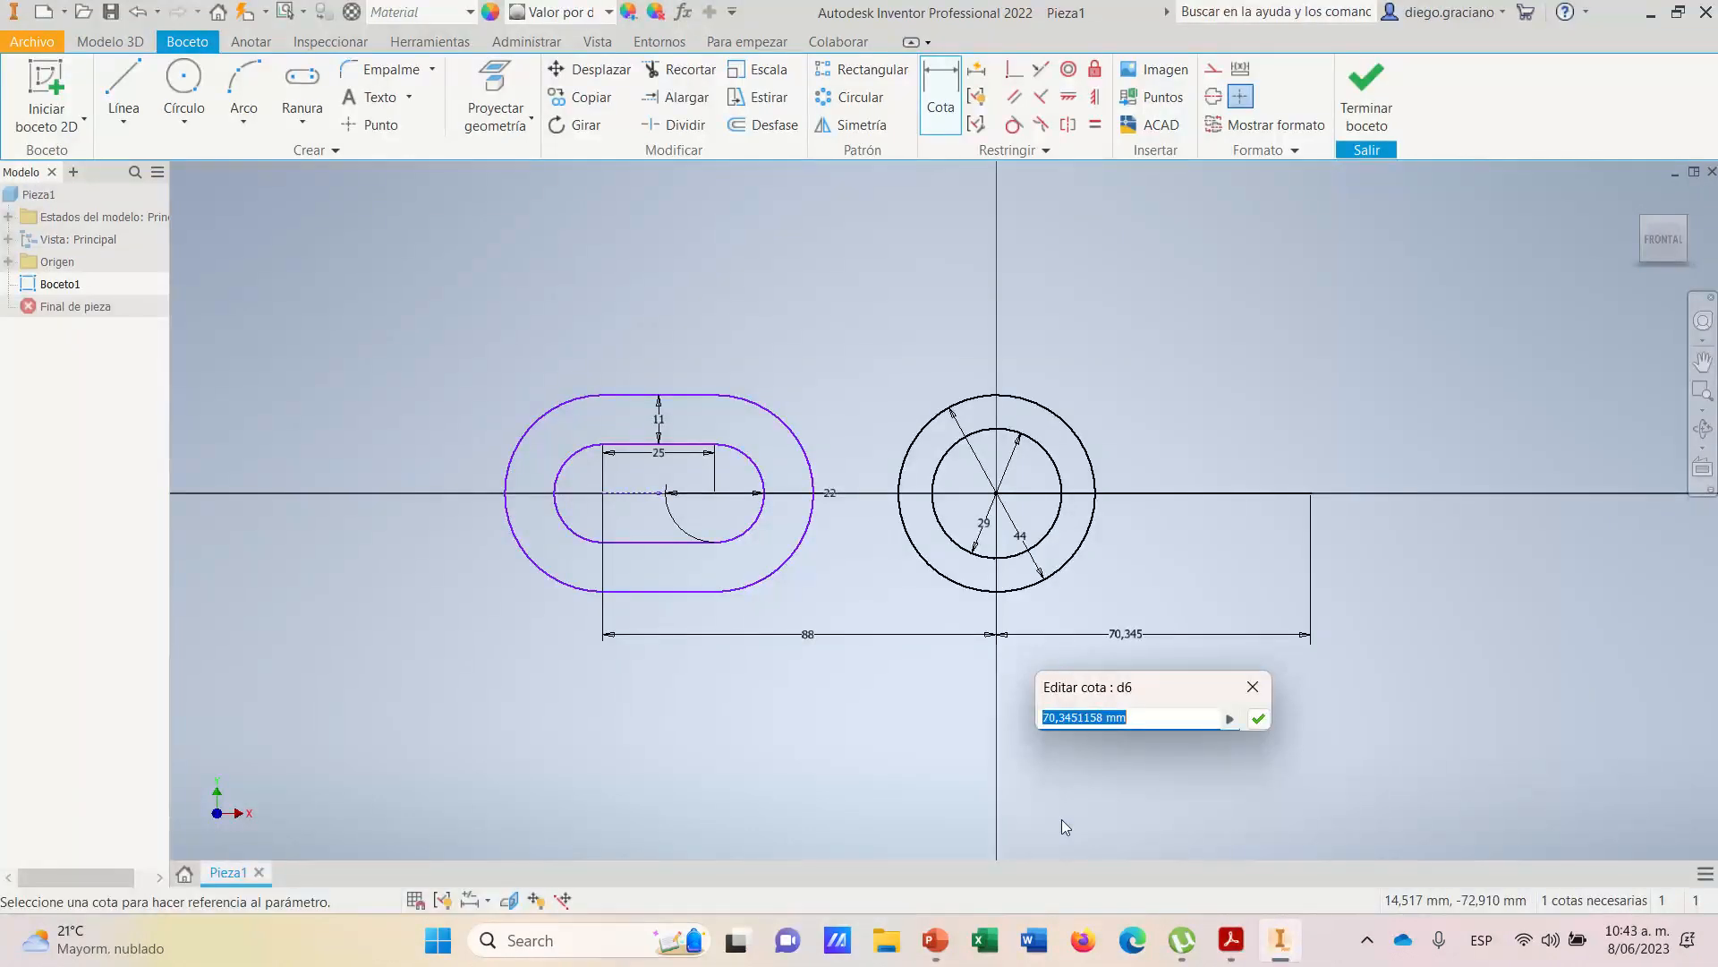
{"action": "type", "text": "60"}
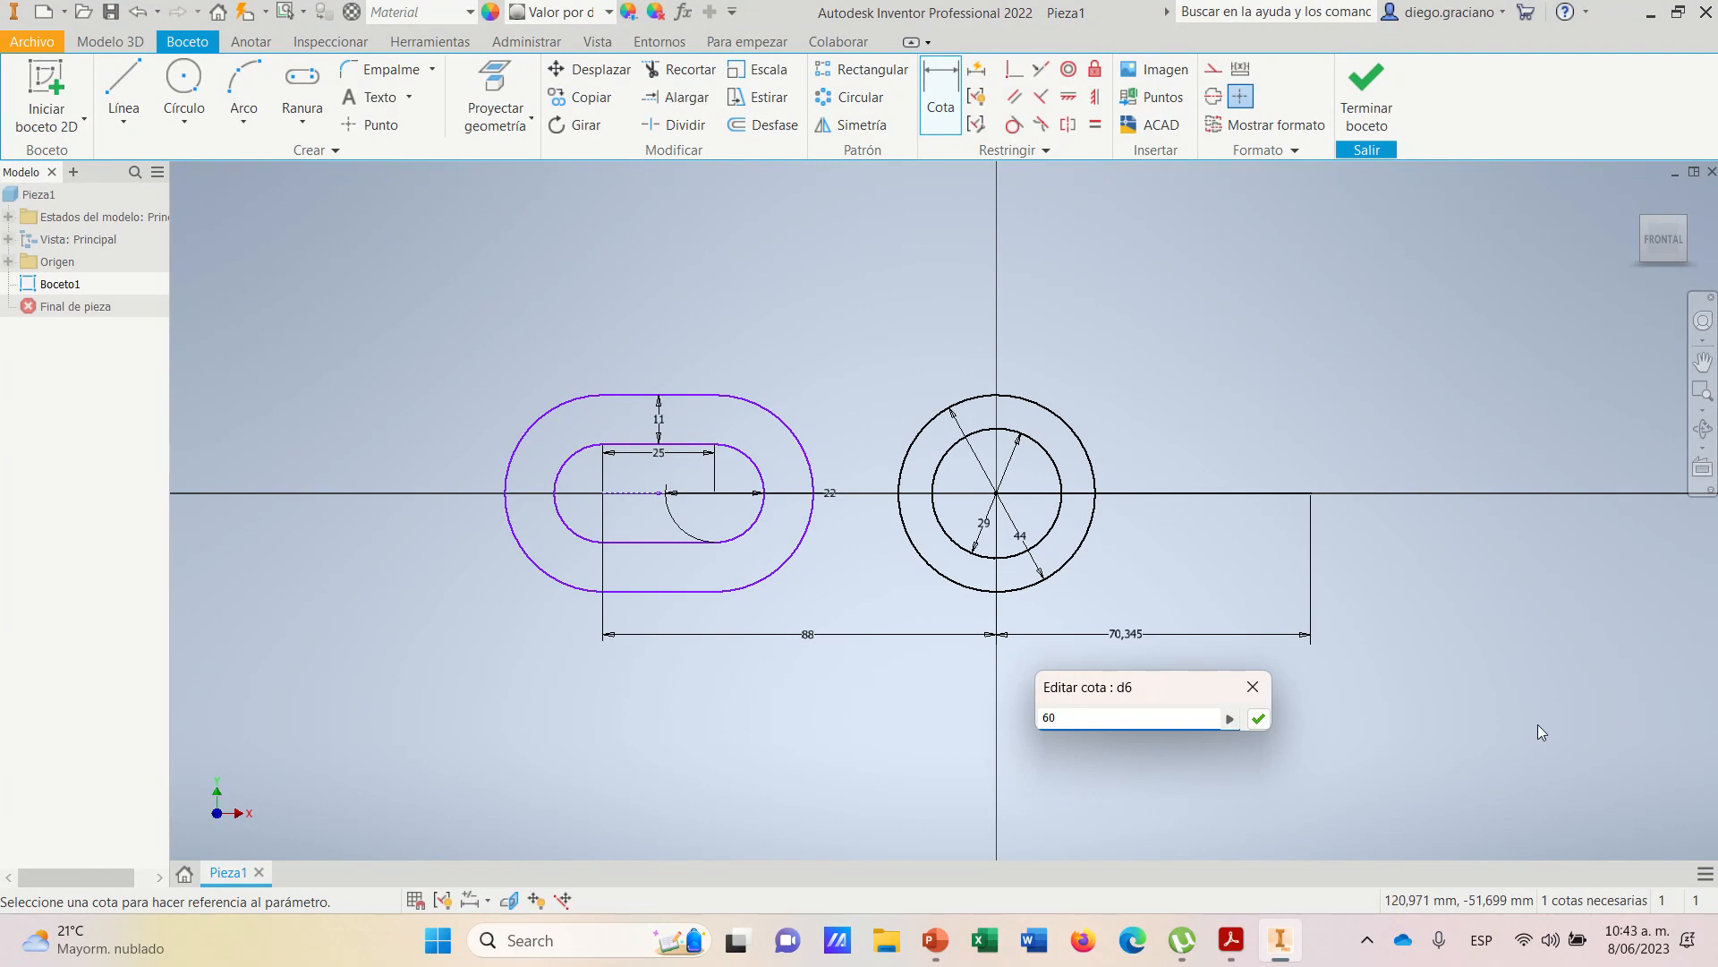
{"action": "key", "text": "Return"}
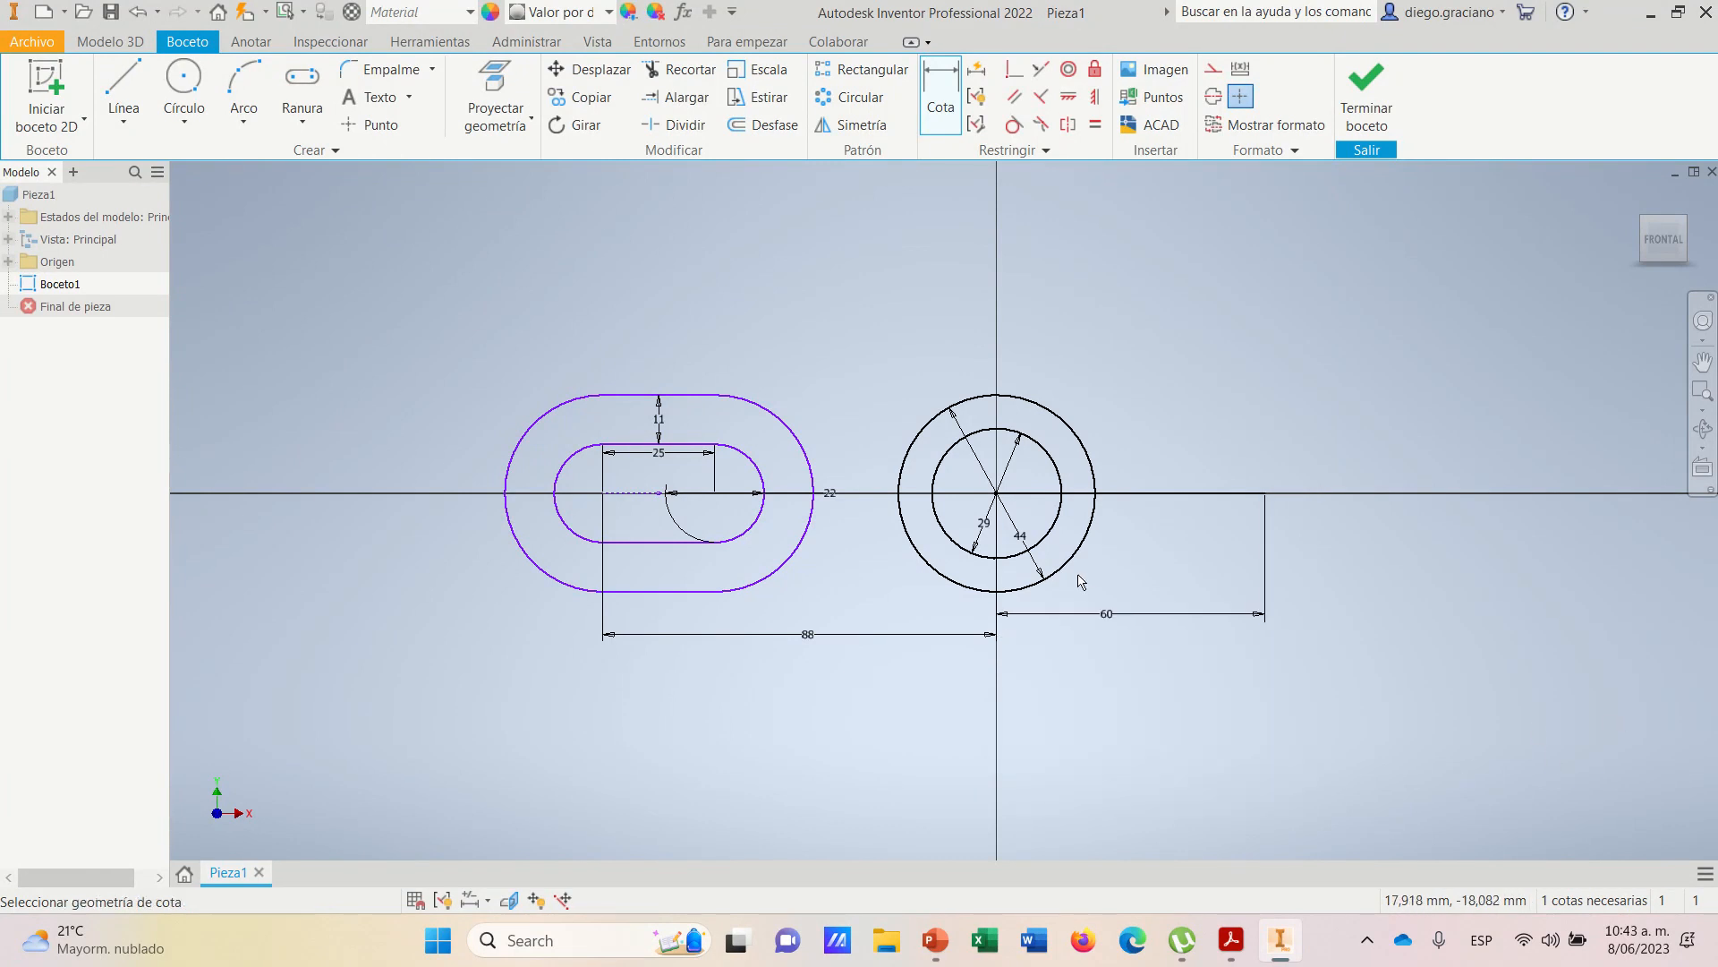
- Sketch an inclined line from the concentric circles' center up and to the right, at about 52° to the horizontal line
{"action": "left_click", "coordinate": [123, 89]}
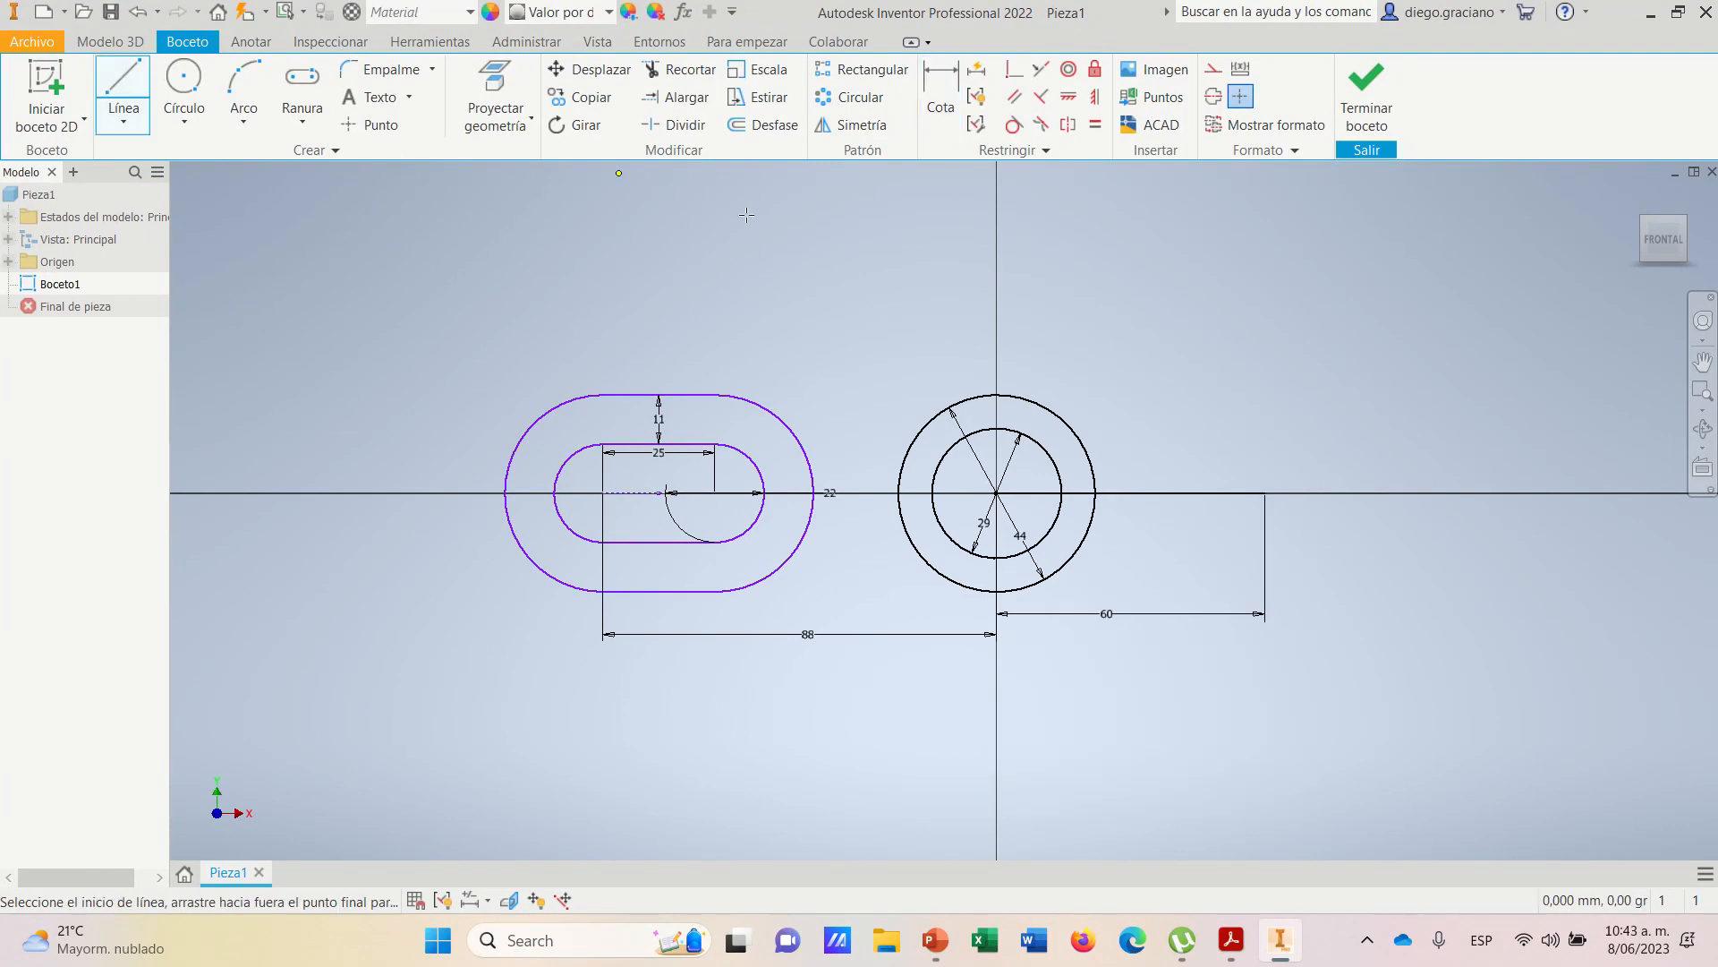
{"action": "left_click", "coordinate": [996, 493]}
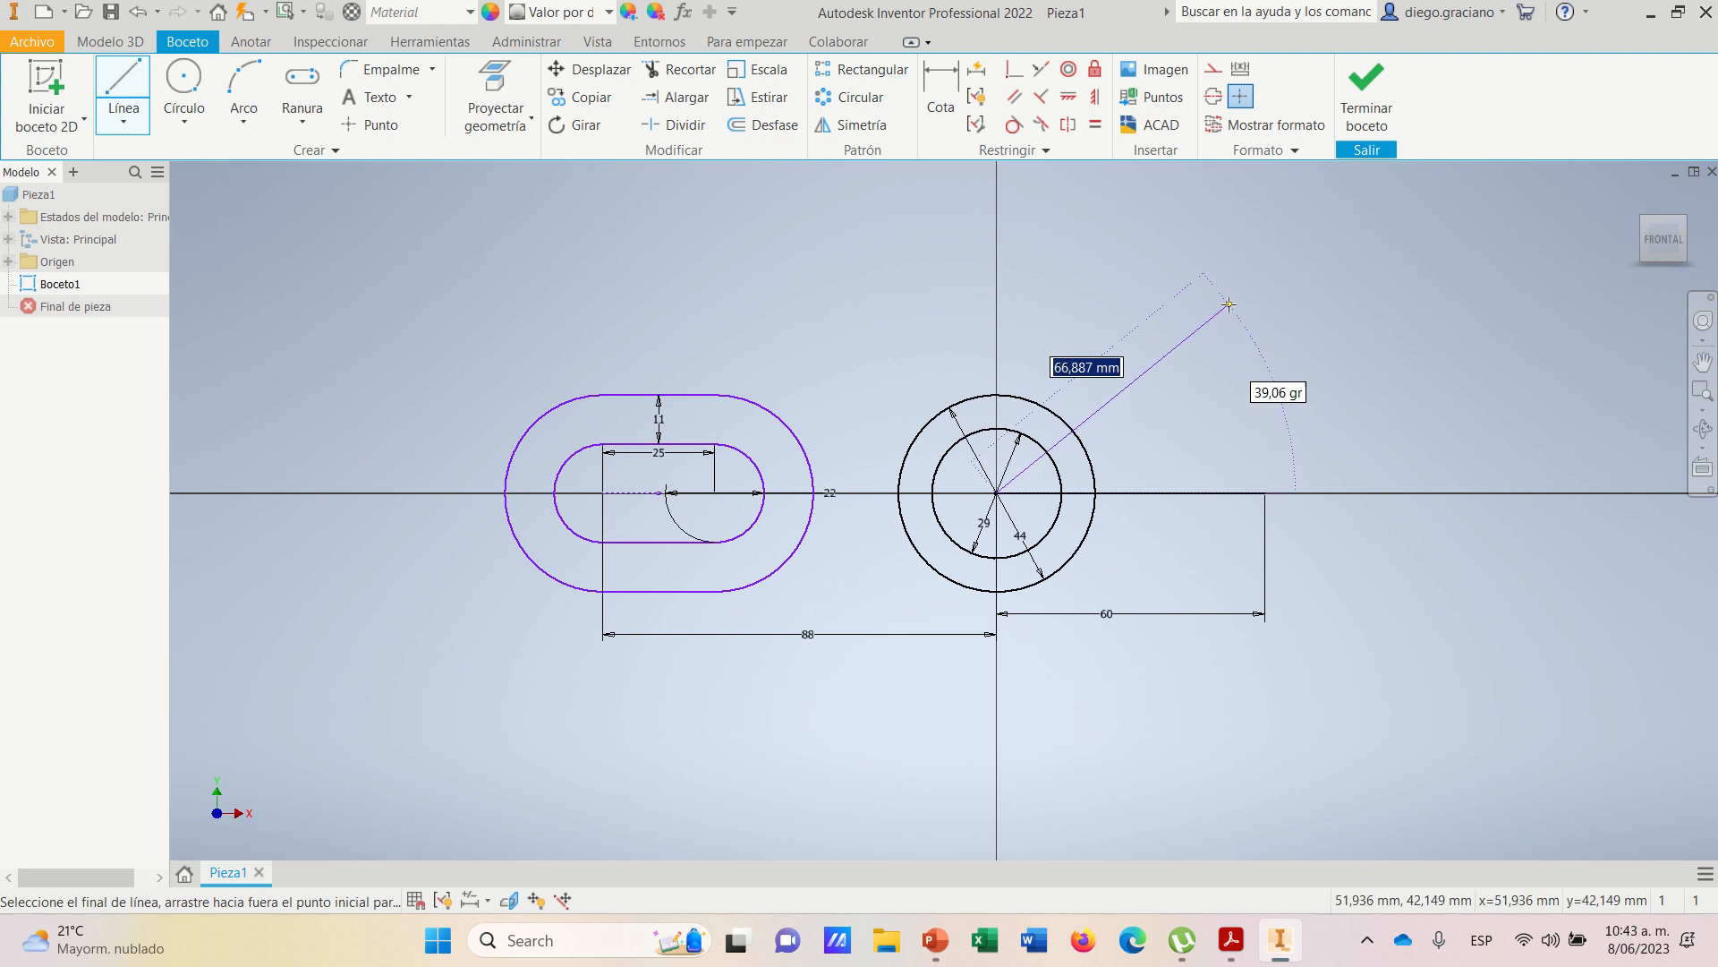
{"action": "left_click", "coordinate": [1200, 231]}
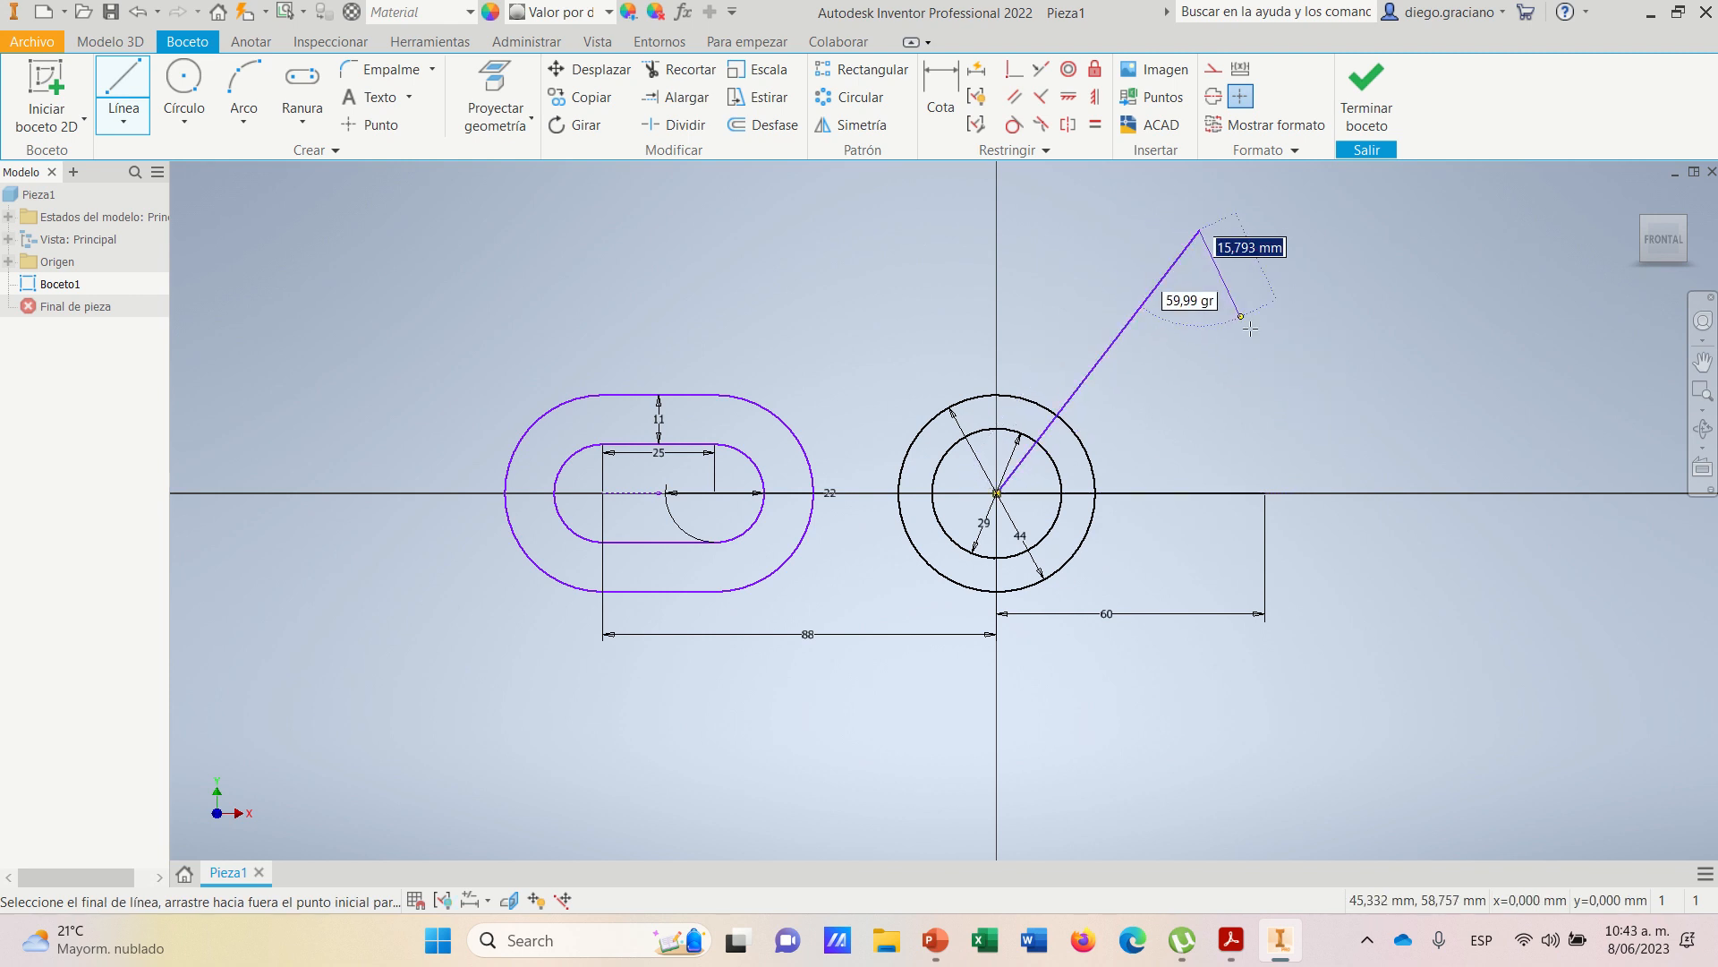
{"action": "right_click", "coordinate": [1251, 329]}
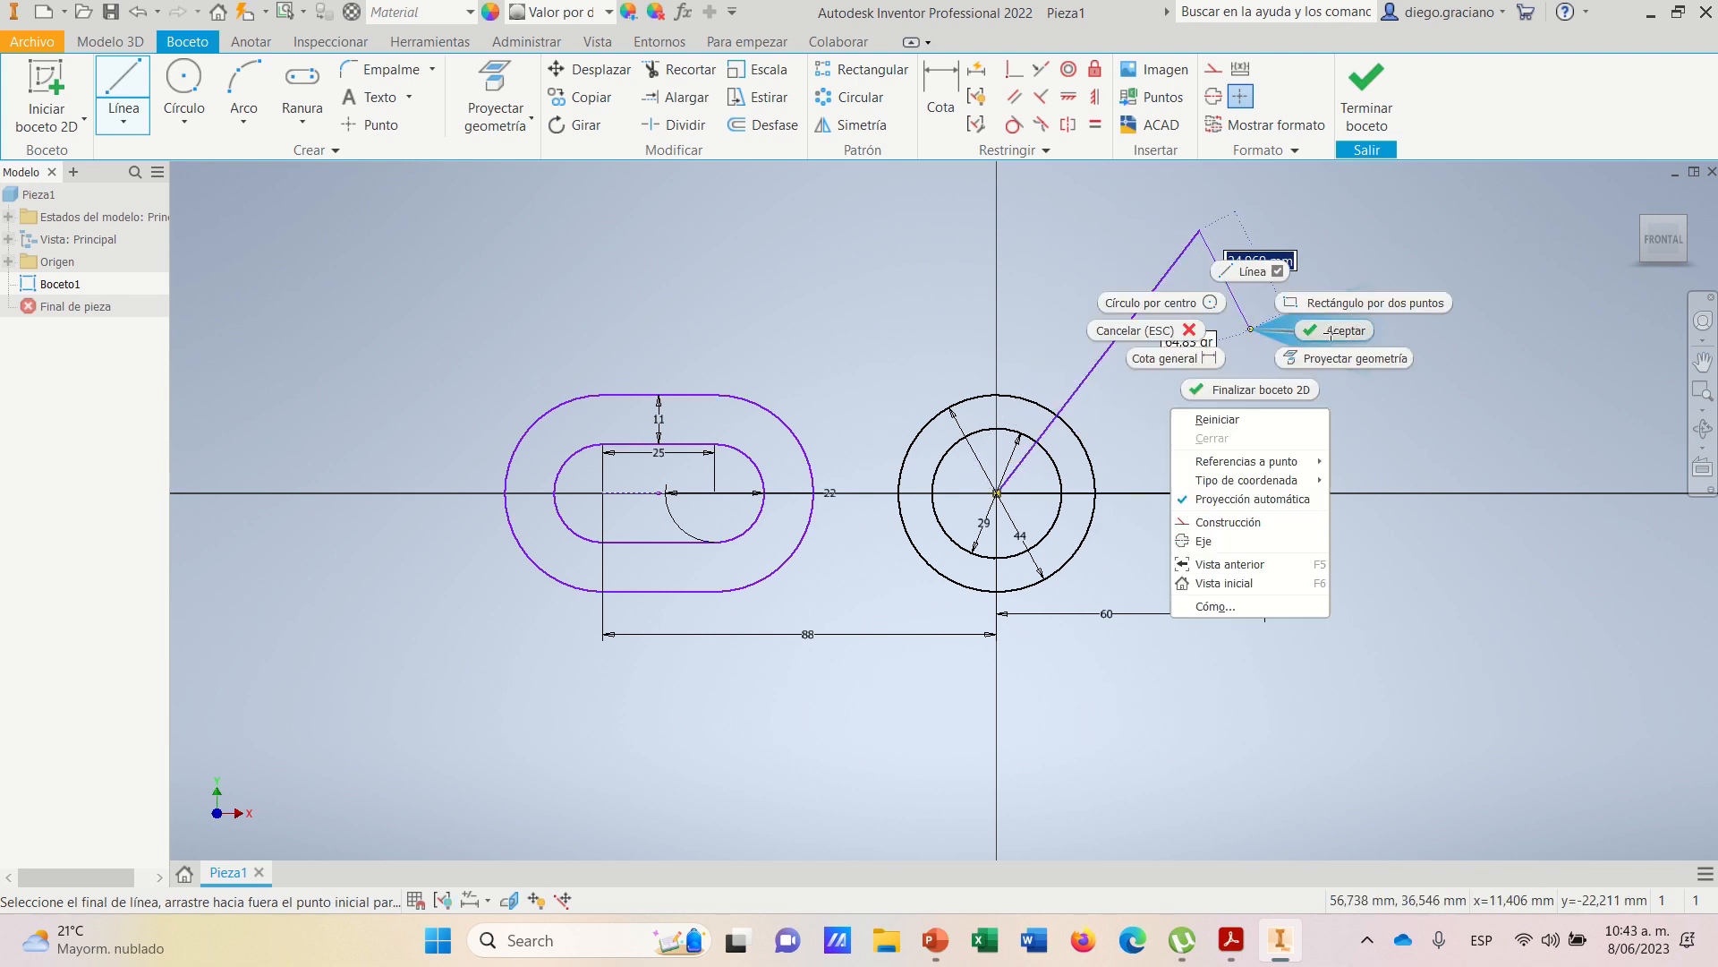
{"action": "left_click", "coordinate": [1307, 331]}
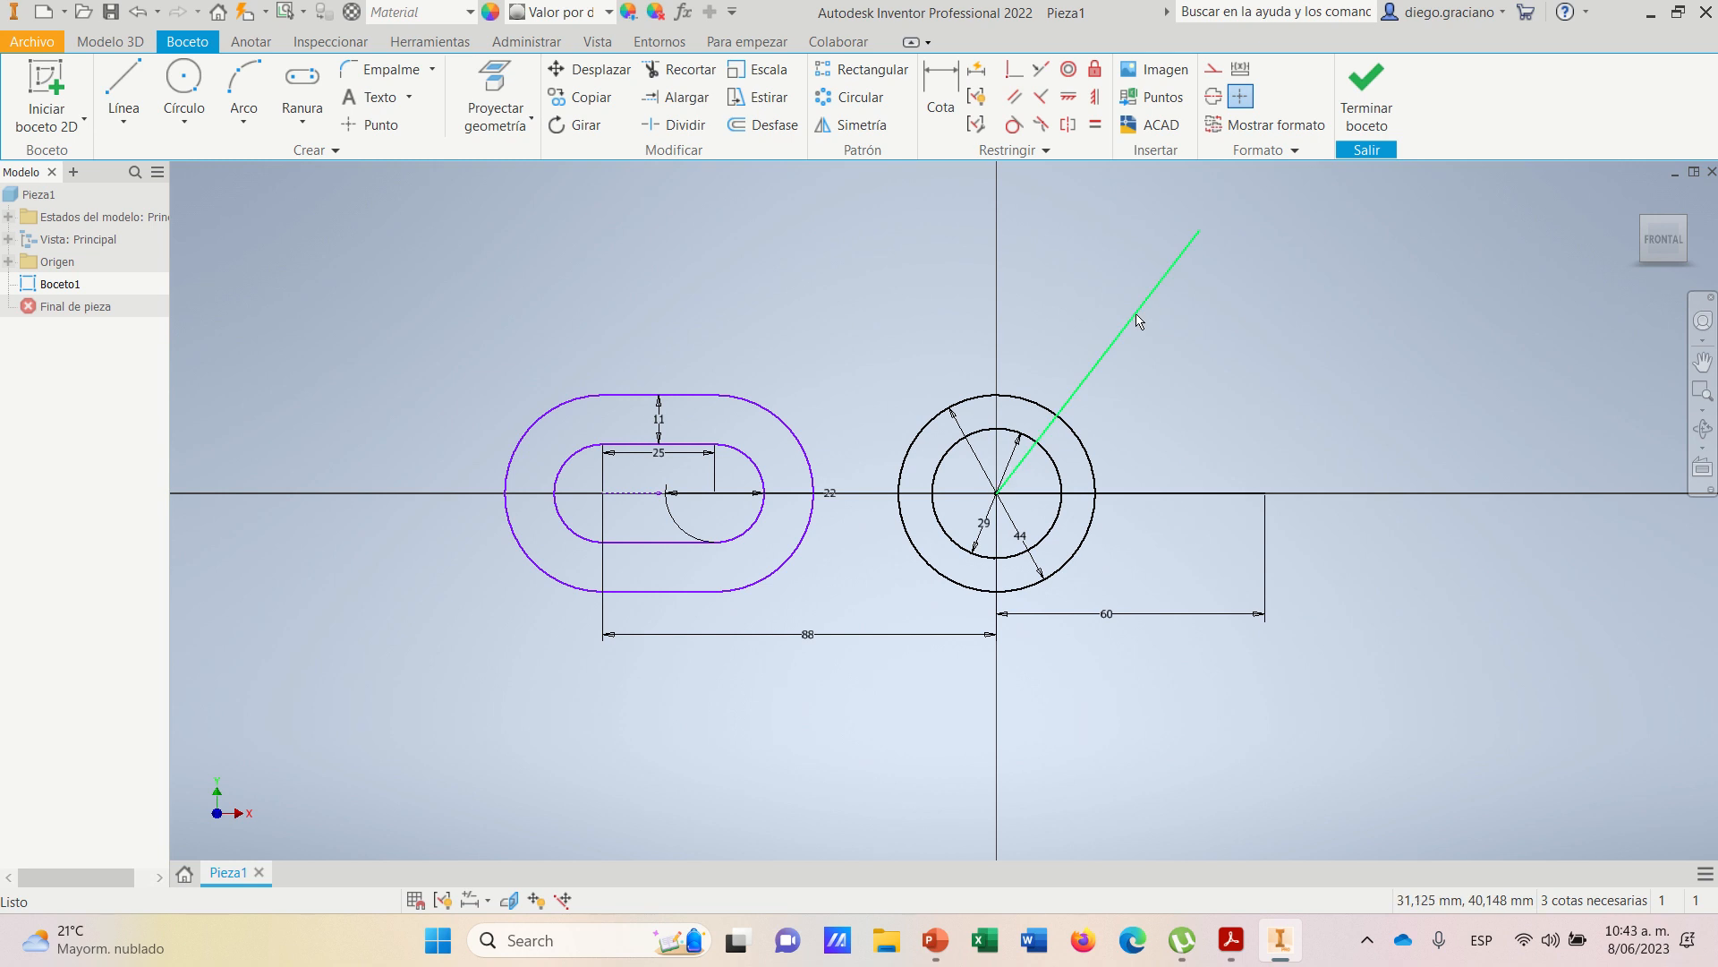
- Apply an Equal constraint between the inclined line and the 60 mm horizontal line
{"action": "left_click", "coordinate": [1095, 127]}
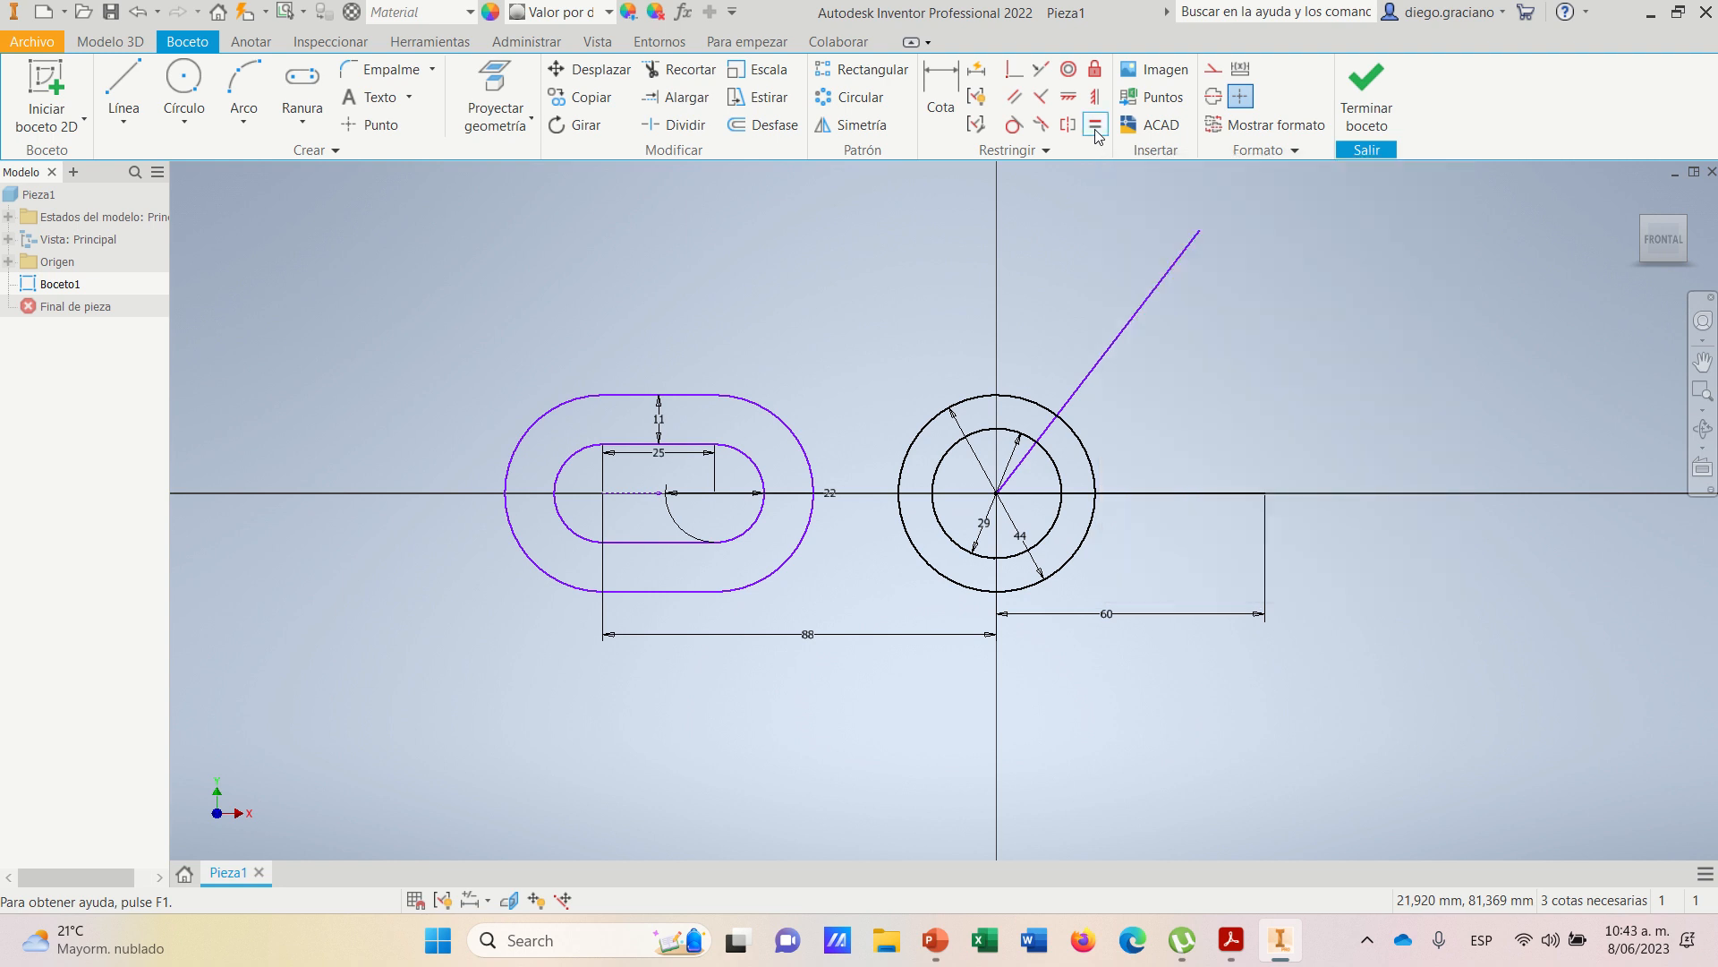
{"action": "left_click", "coordinate": [1124, 341]}
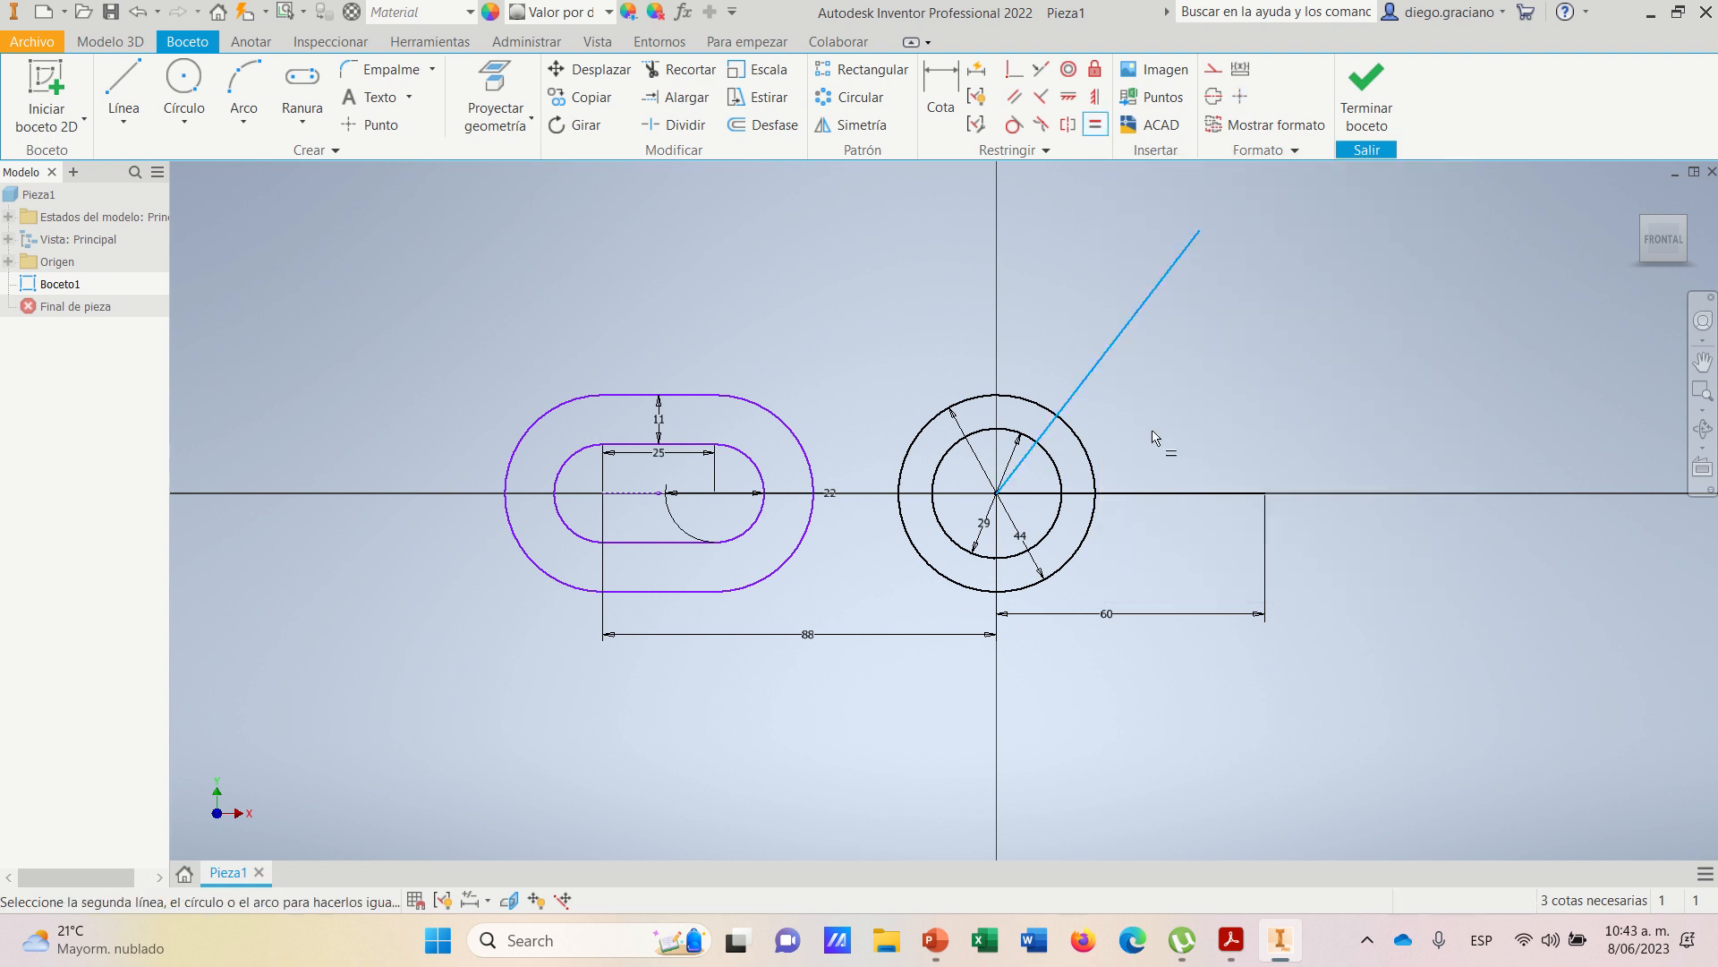
{"action": "left_click", "coordinate": [1163, 504]}
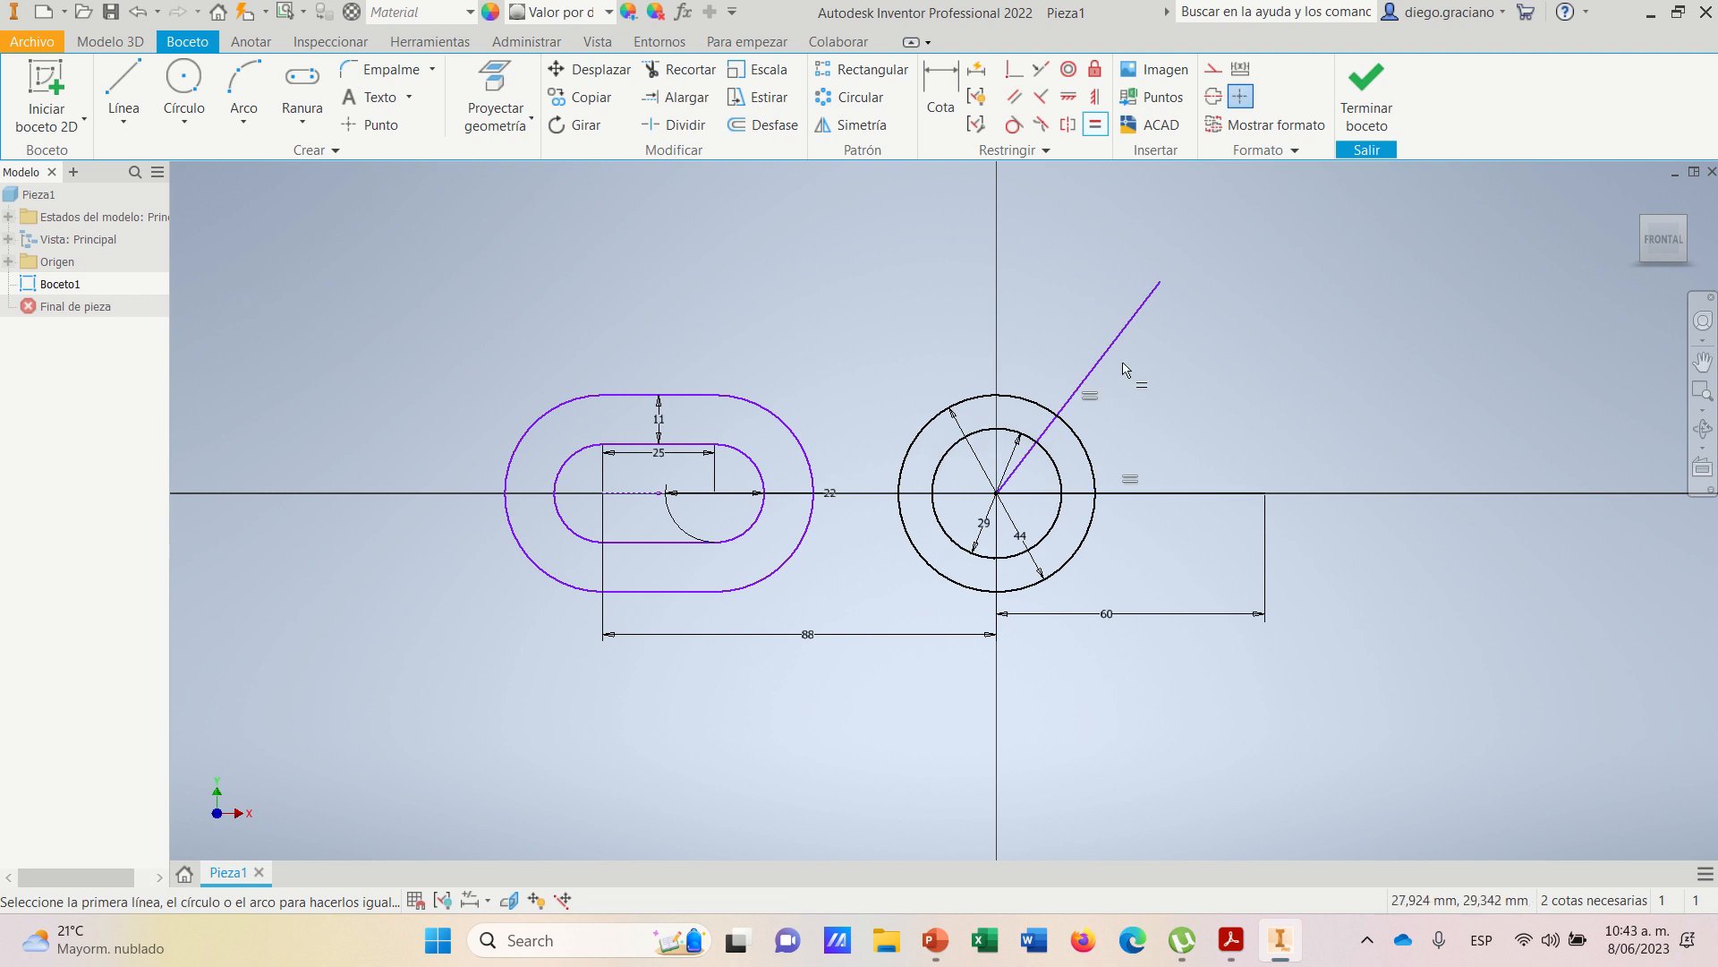
- Check the curved slot's angle in the reference PDF in Acrobat Reader, and dimension the inclined line at 40° from the horizontal line in Inventor
{"action": "left_click", "coordinate": [1238, 951]}
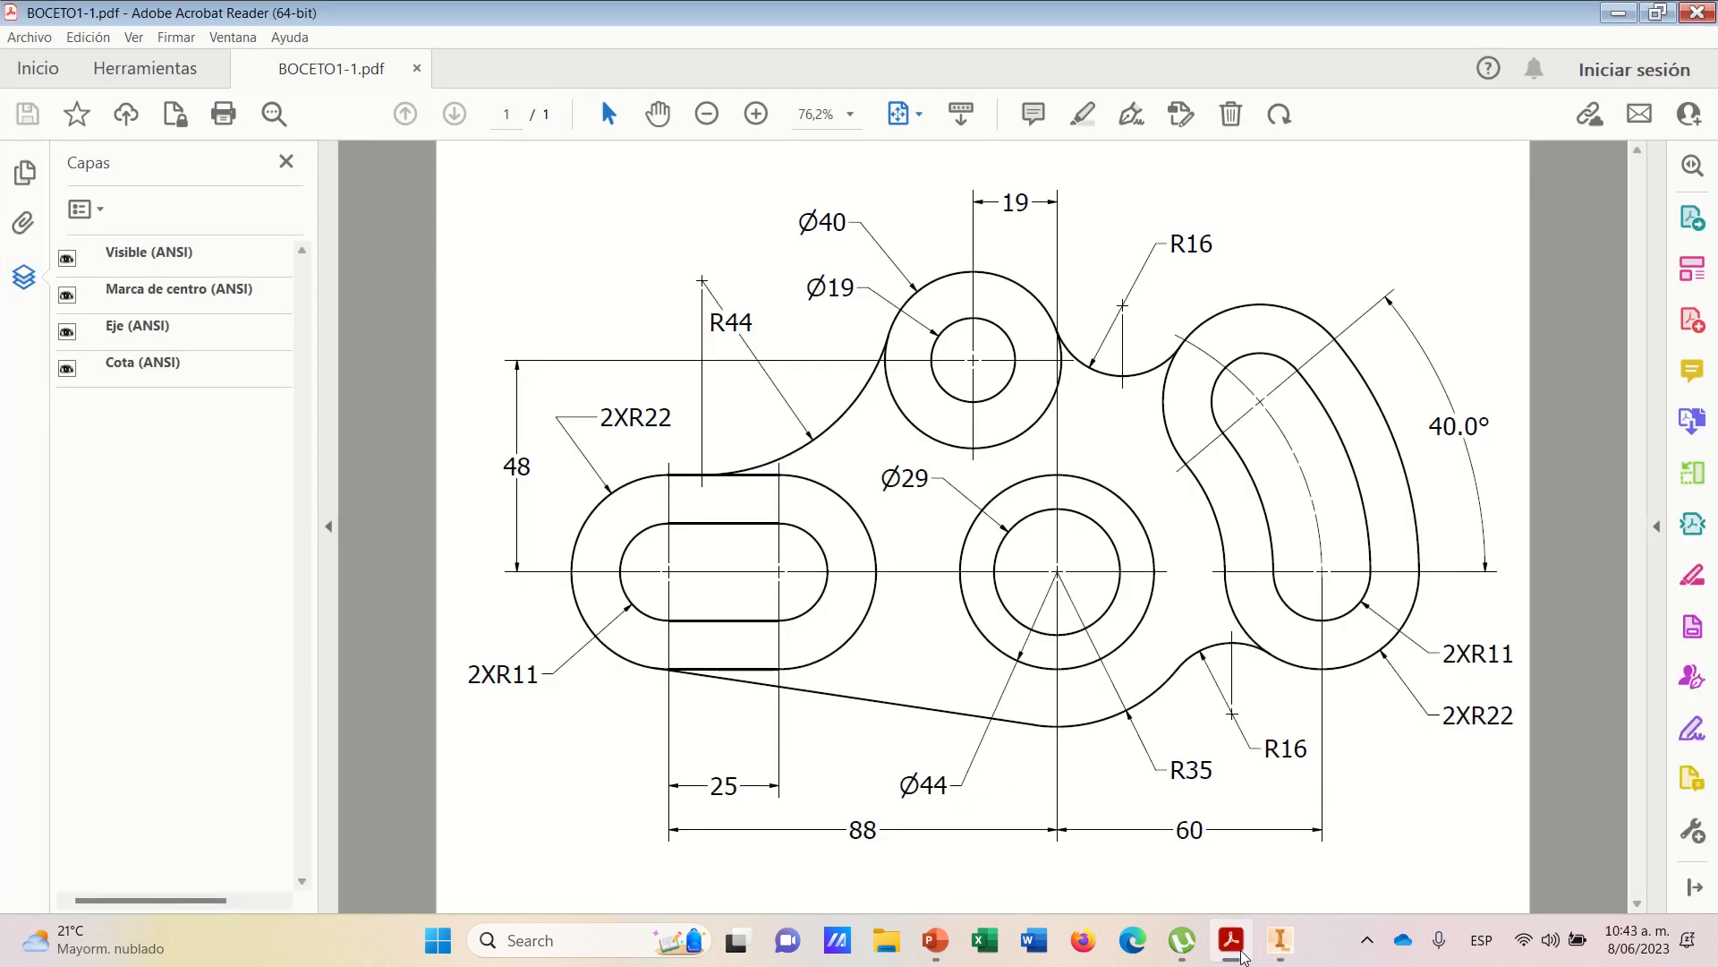
{"action": "left_click", "coordinate": [1242, 956]}
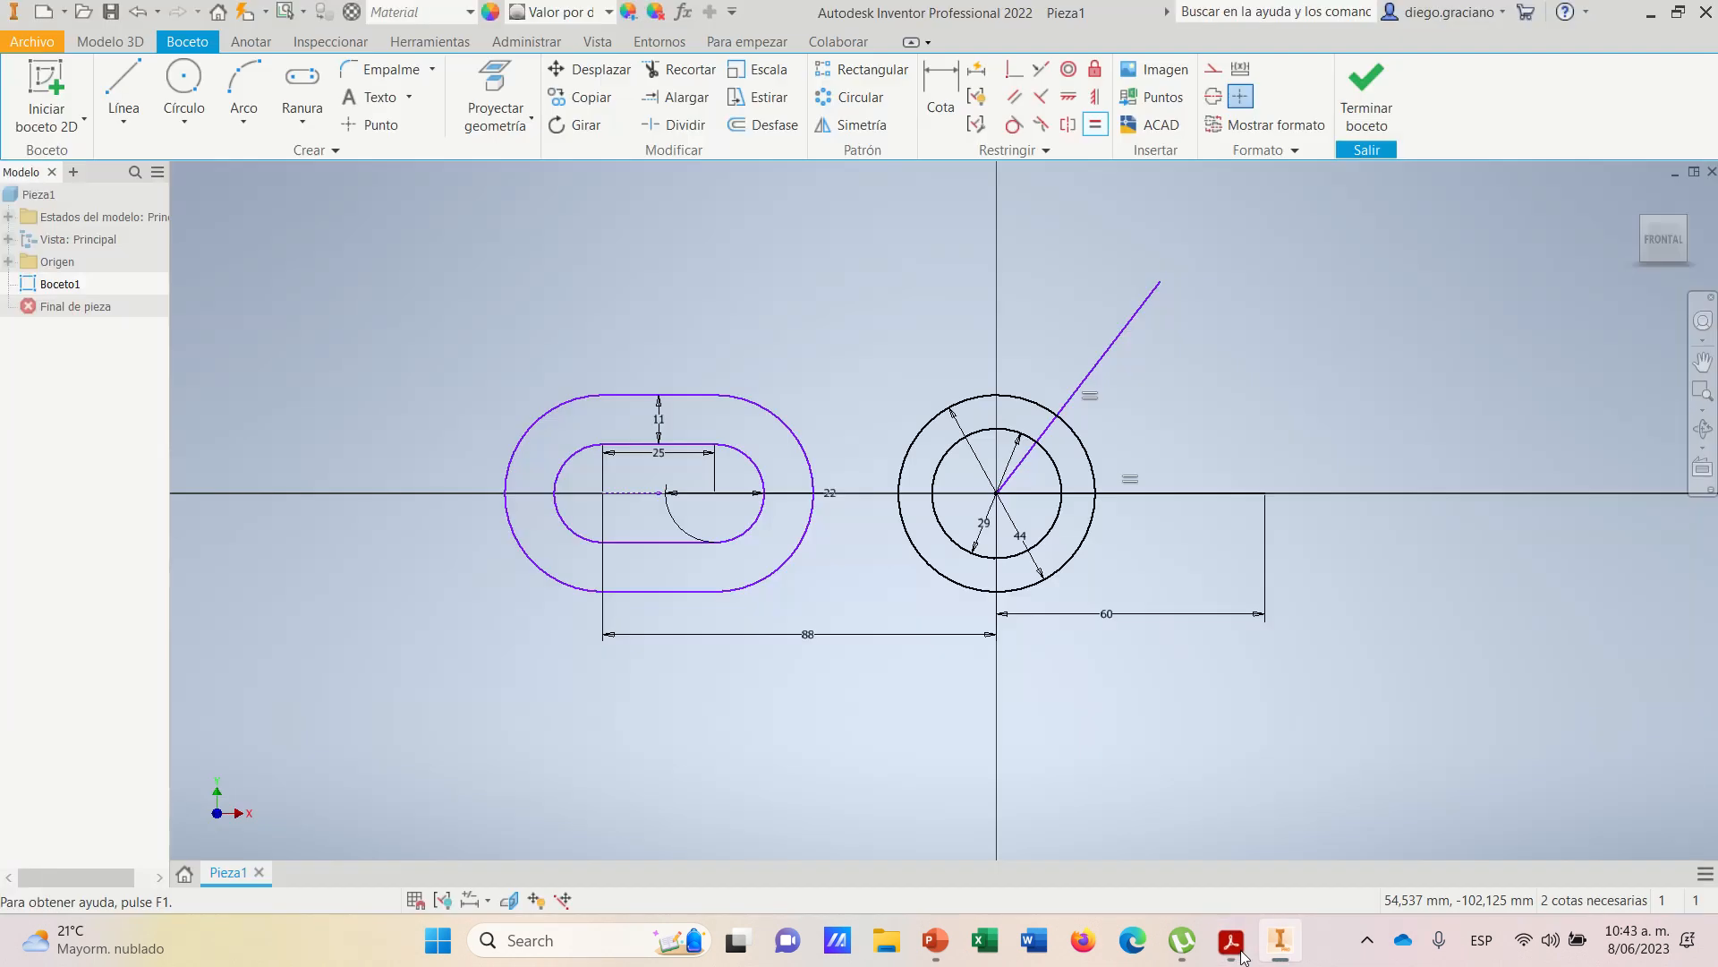
{"action": "left_click", "coordinate": [938, 90]}
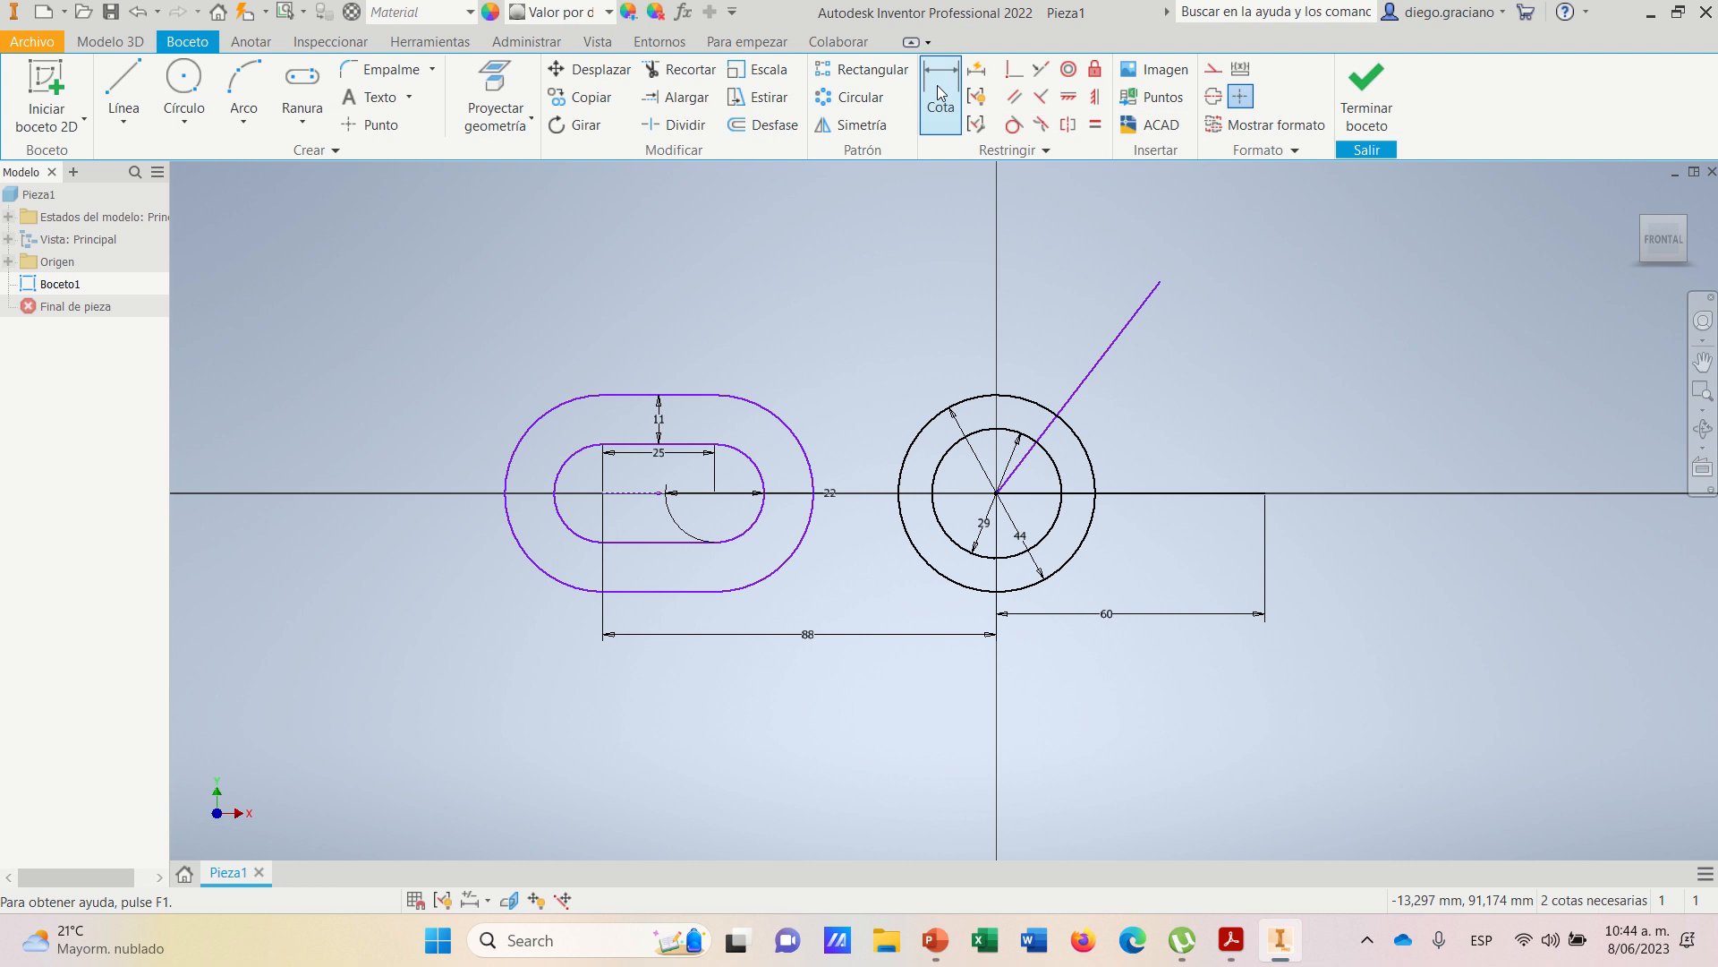
{"action": "left_click", "coordinate": [1125, 346]}
{"action": "left_click", "coordinate": [1154, 494]}
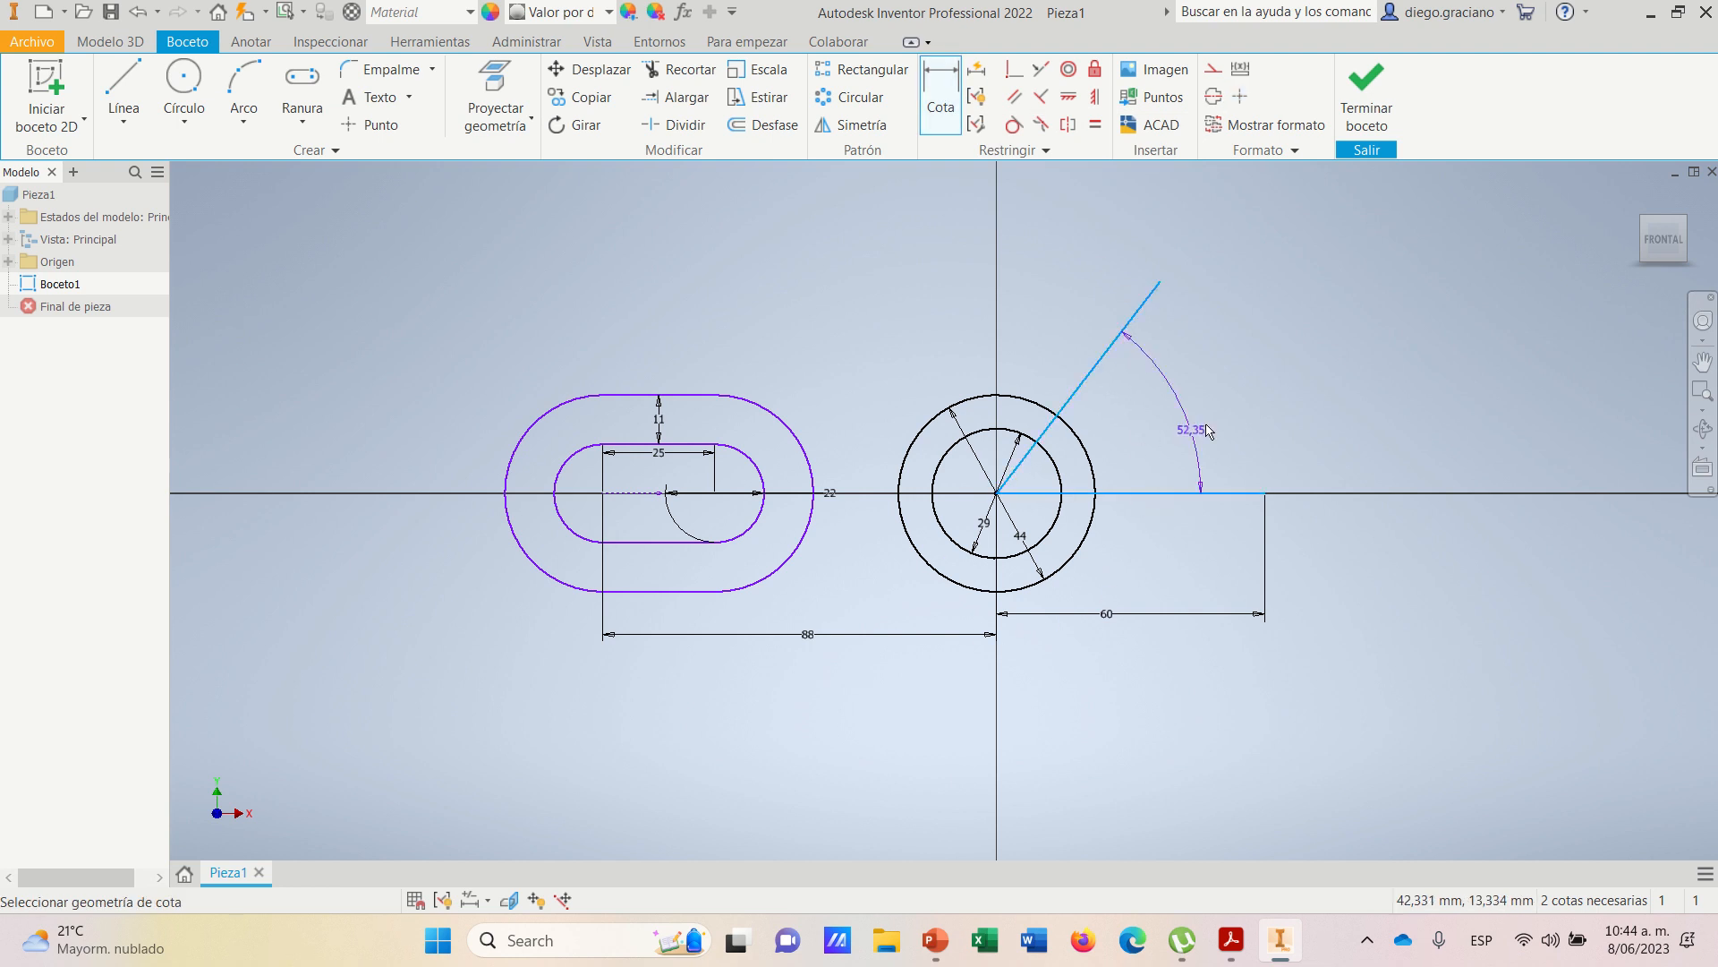
{"action": "left_click", "coordinate": [1340, 318]}
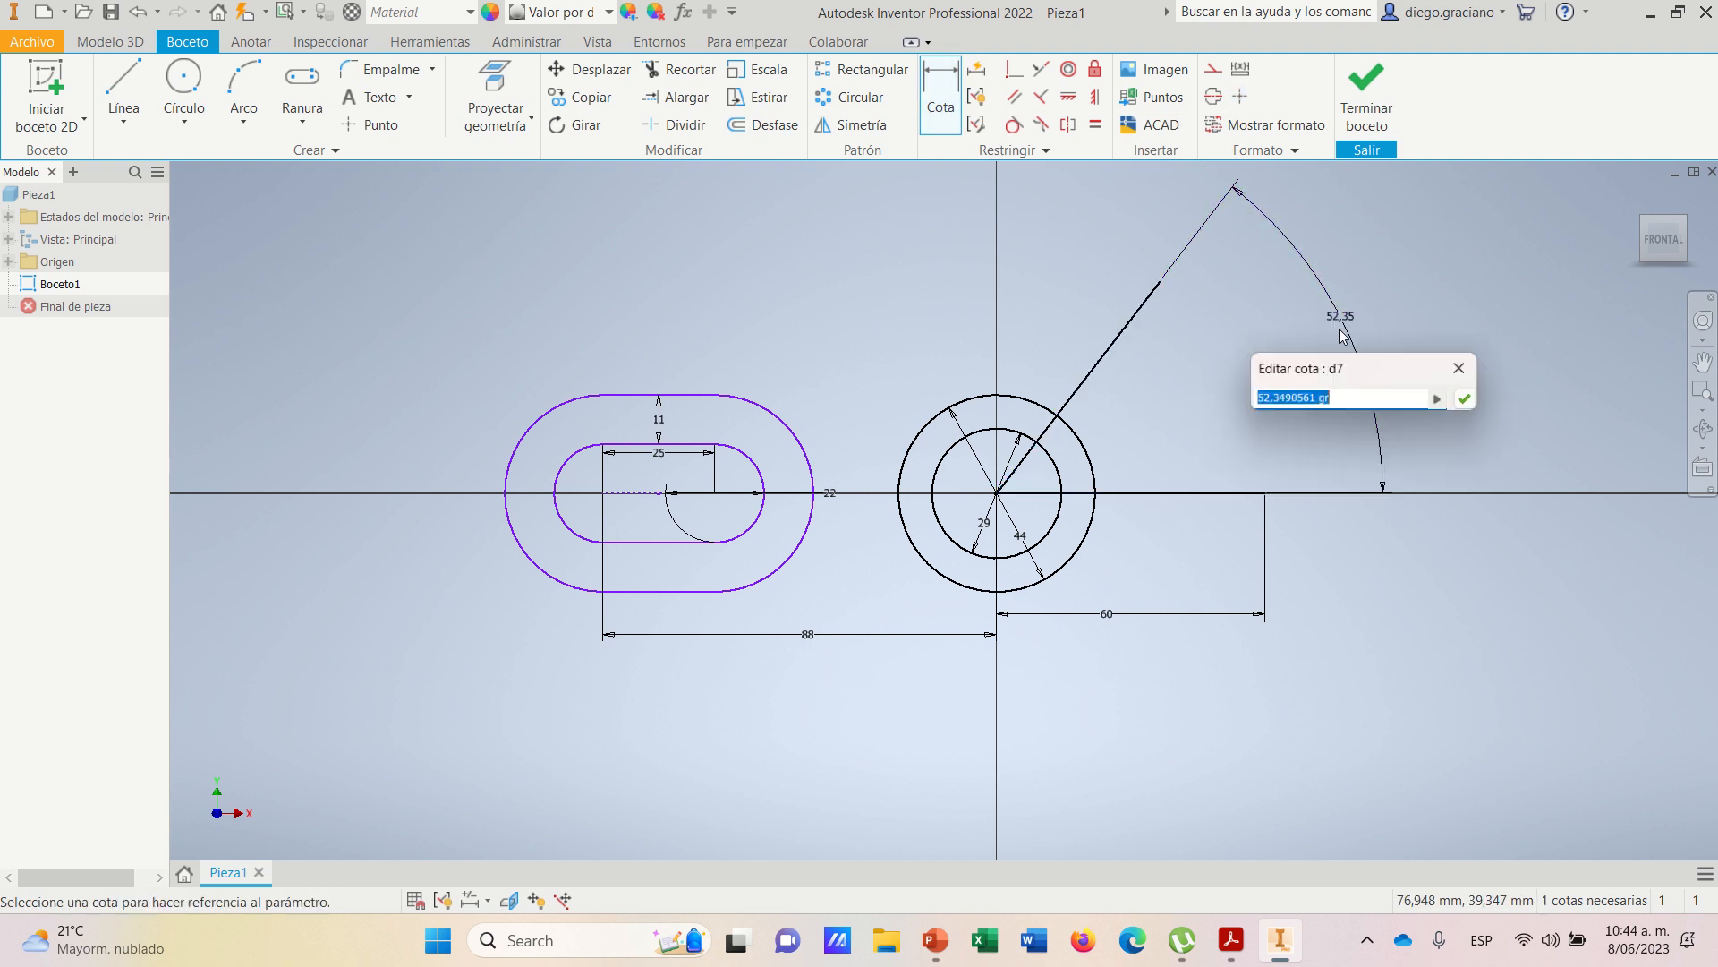
{"action": "left_click", "coordinate": [1231, 939]}
{"action": "left_click", "coordinate": [1230, 940]}
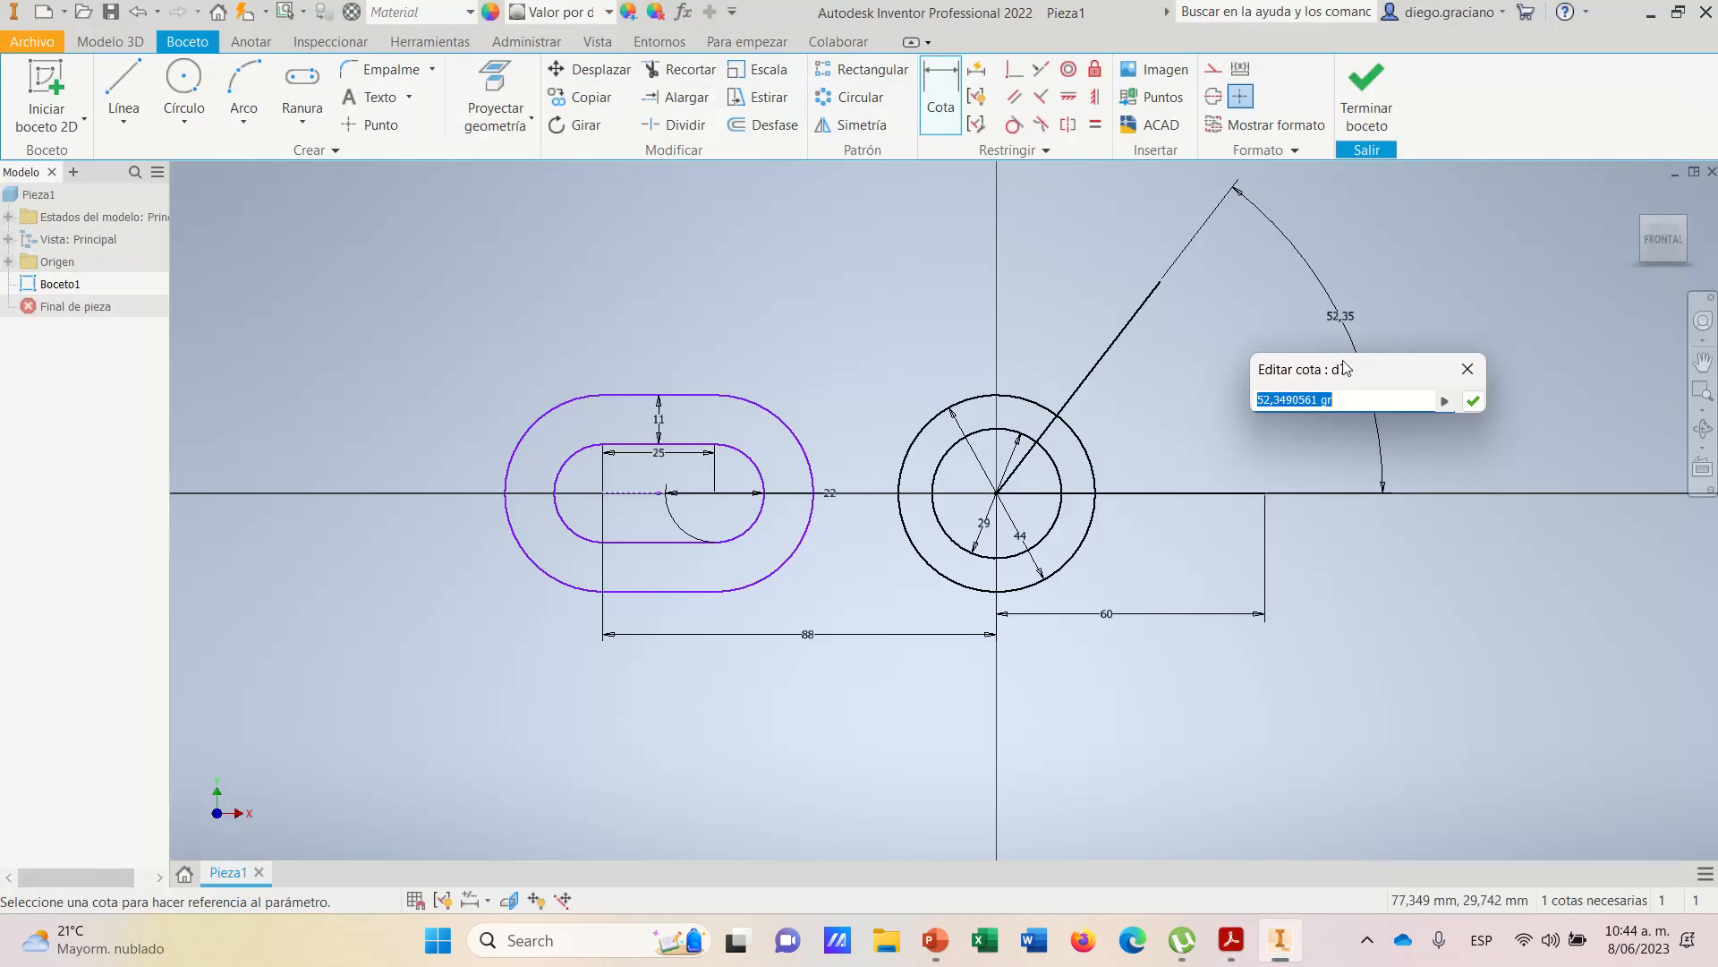
{"action": "type", "text": "40"}
{"action": "key", "text": "Return"}
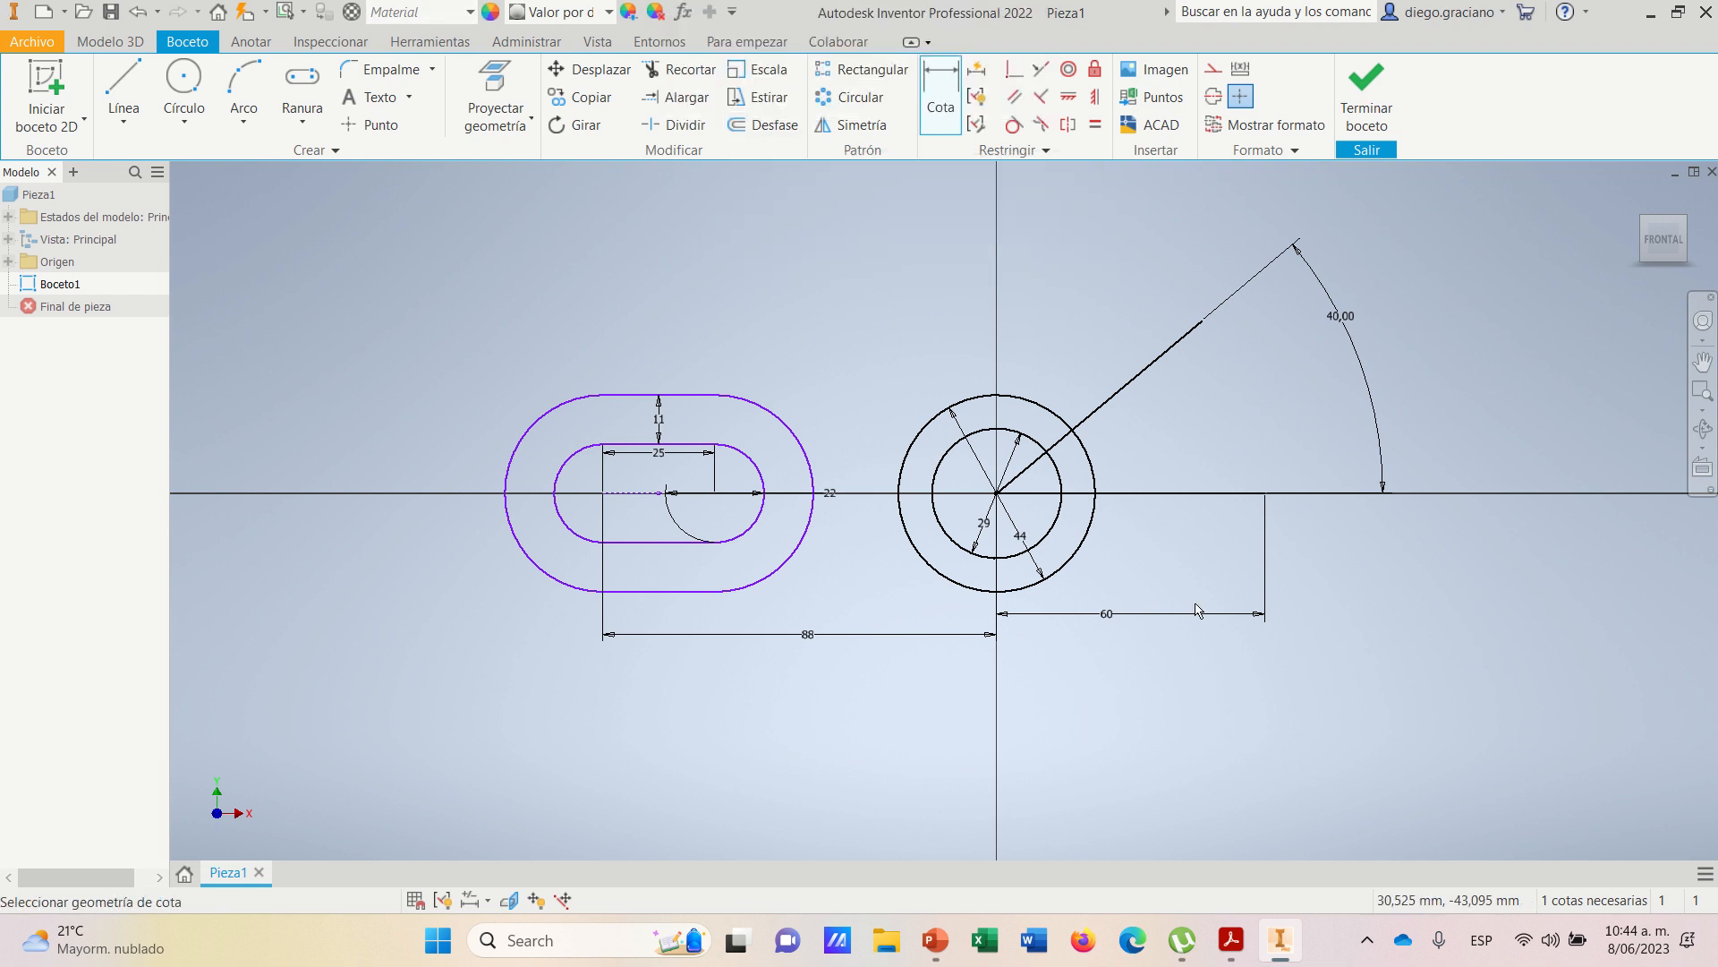
{"action": "left_click", "coordinate": [1119, 391]}
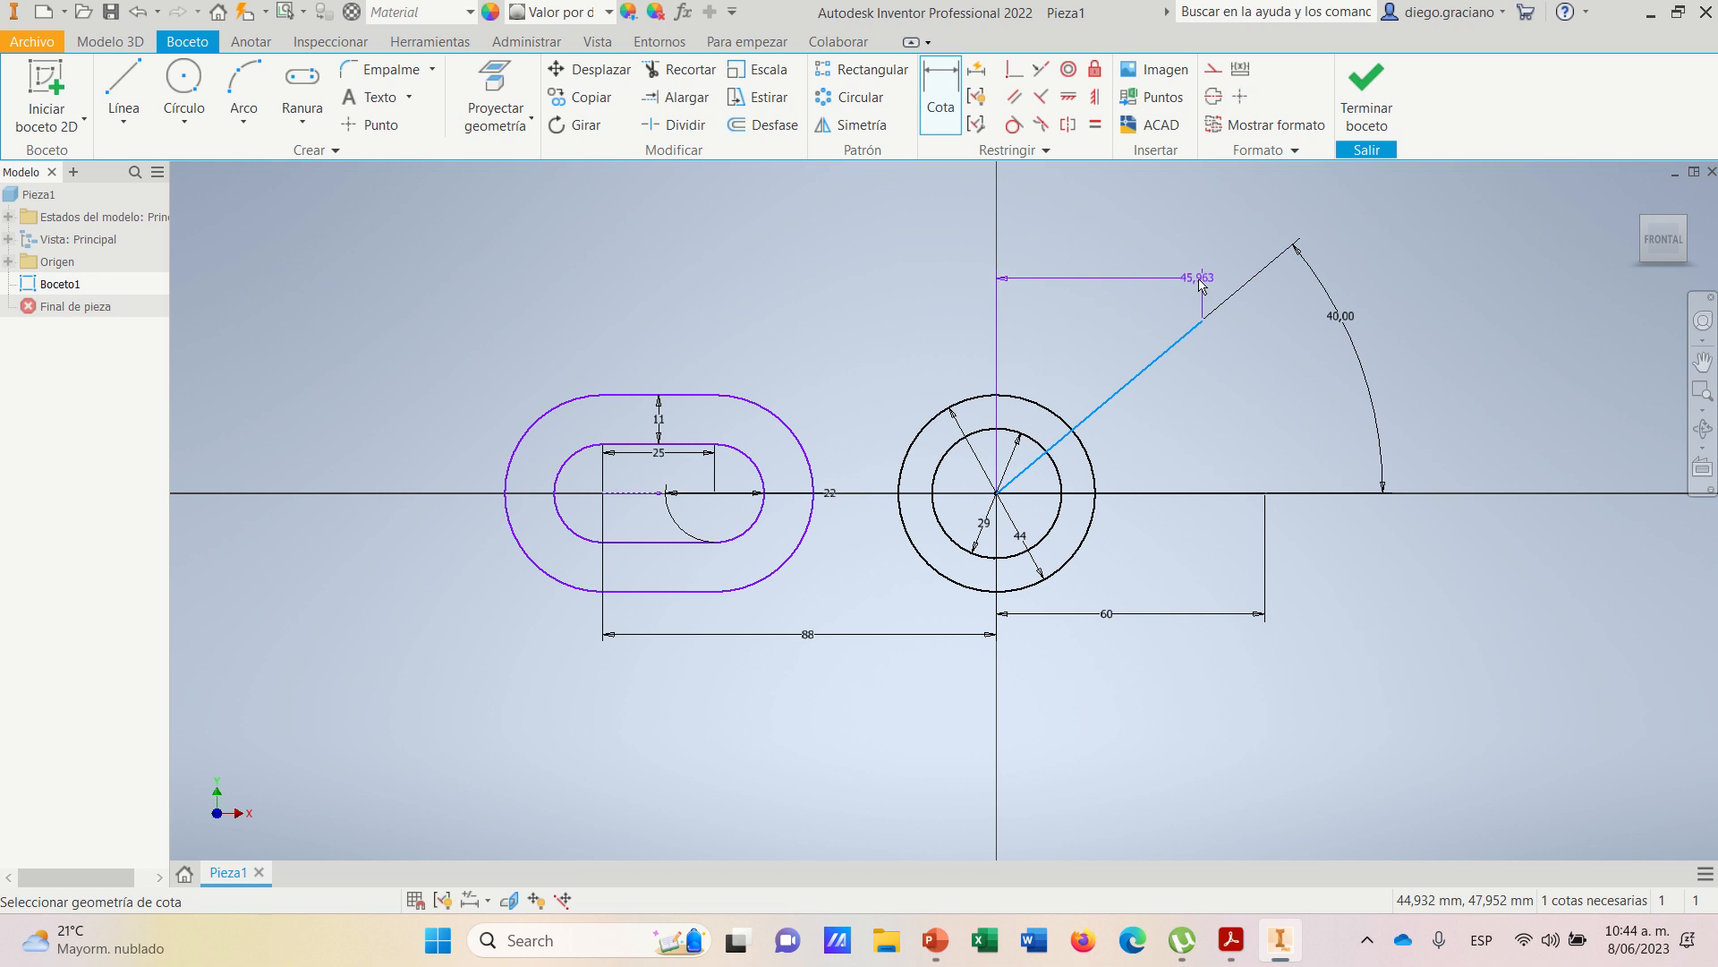
{"action": "key", "text": "Escape"}
{"action": "left_click", "coordinate": [1129, 383]}
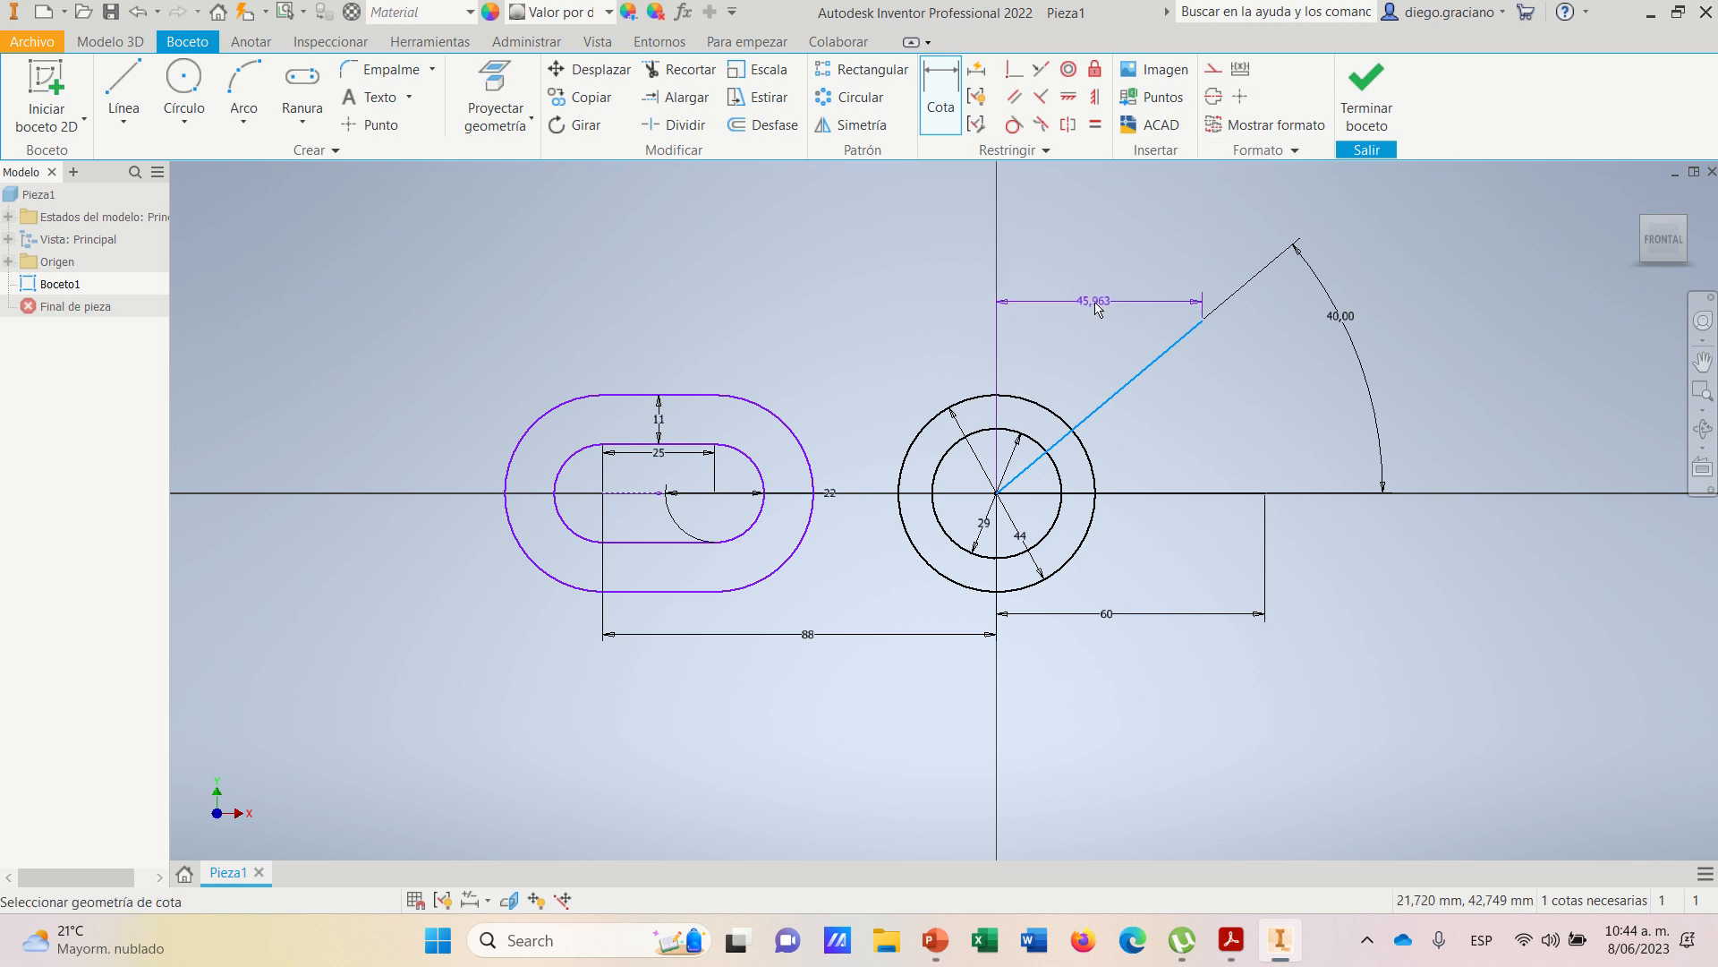
{"action": "right_click", "coordinate": [1091, 304]}
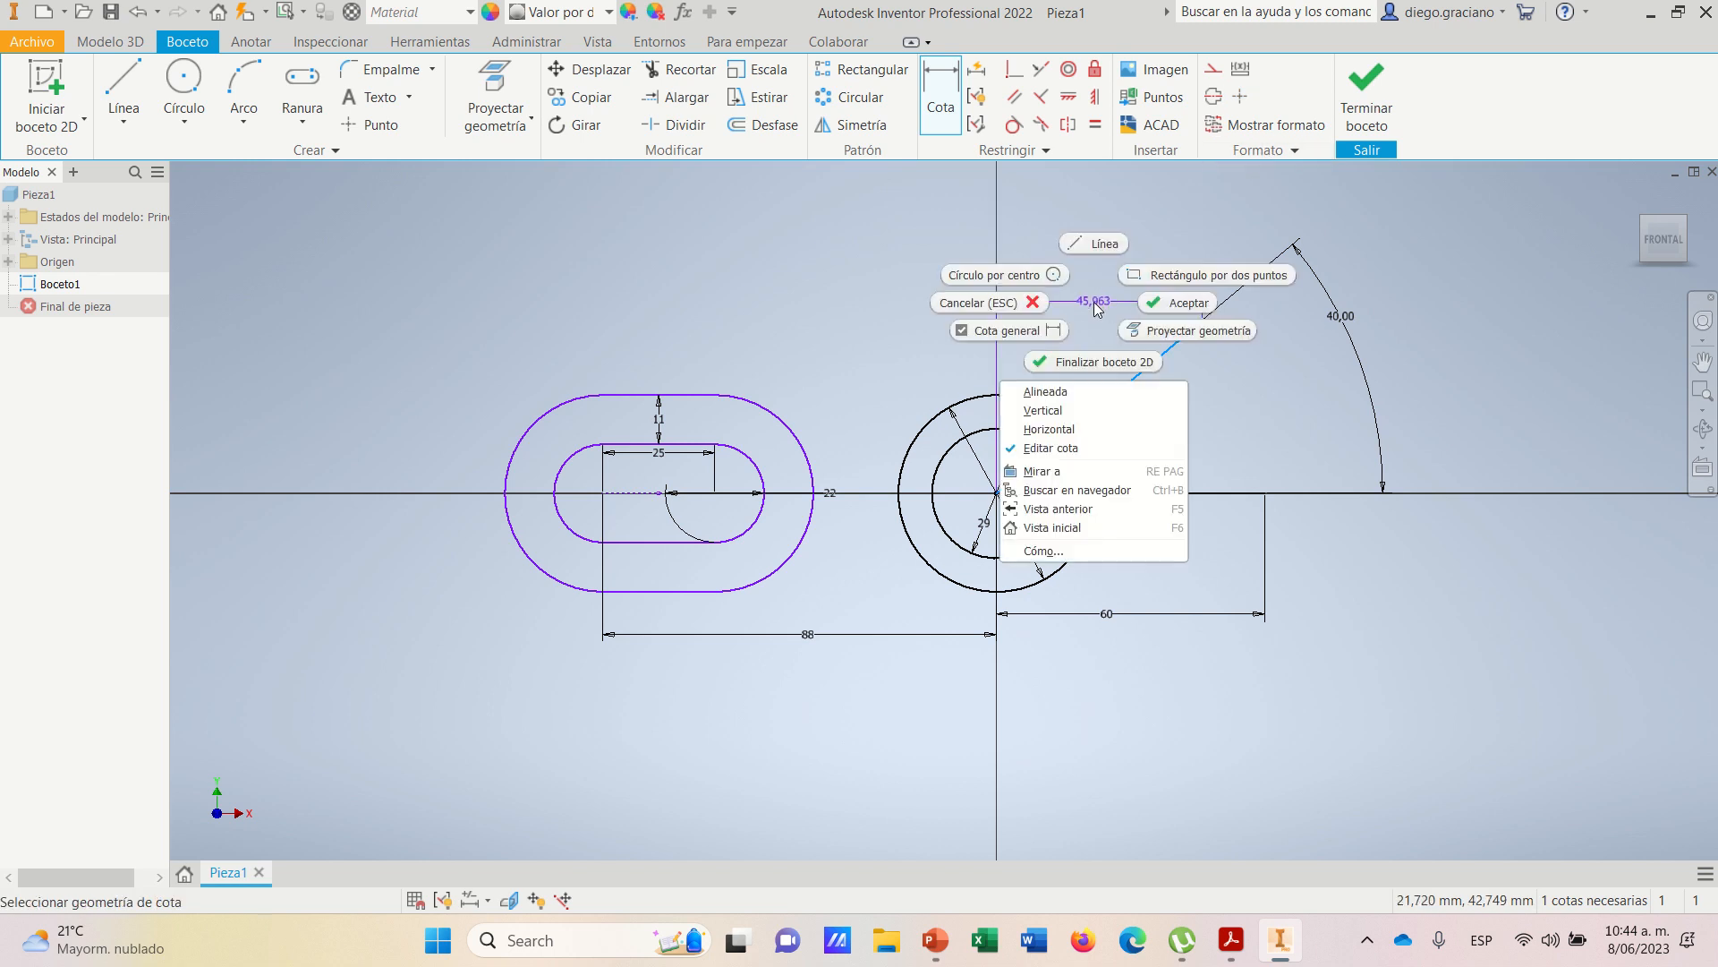
{"action": "left_click", "coordinate": [1160, 304]}
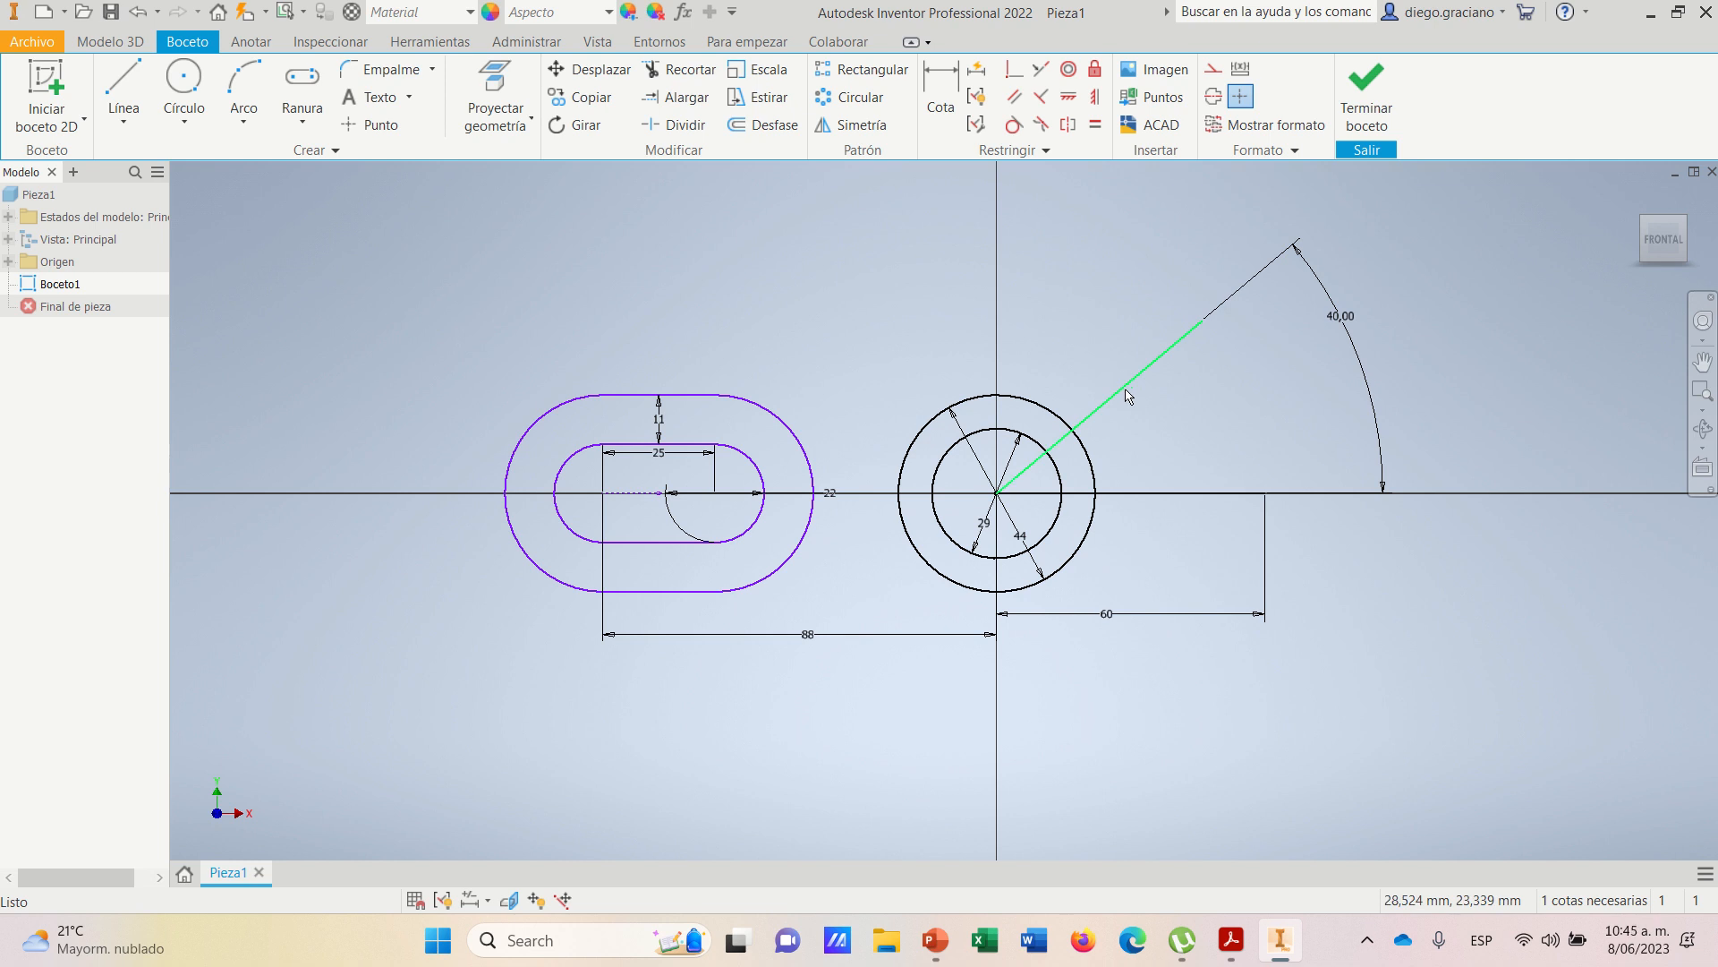
- Convert the inclined line and the 60 mm horizontal line to construction geometry
{"action": "left_click", "coordinate": [1128, 396]}
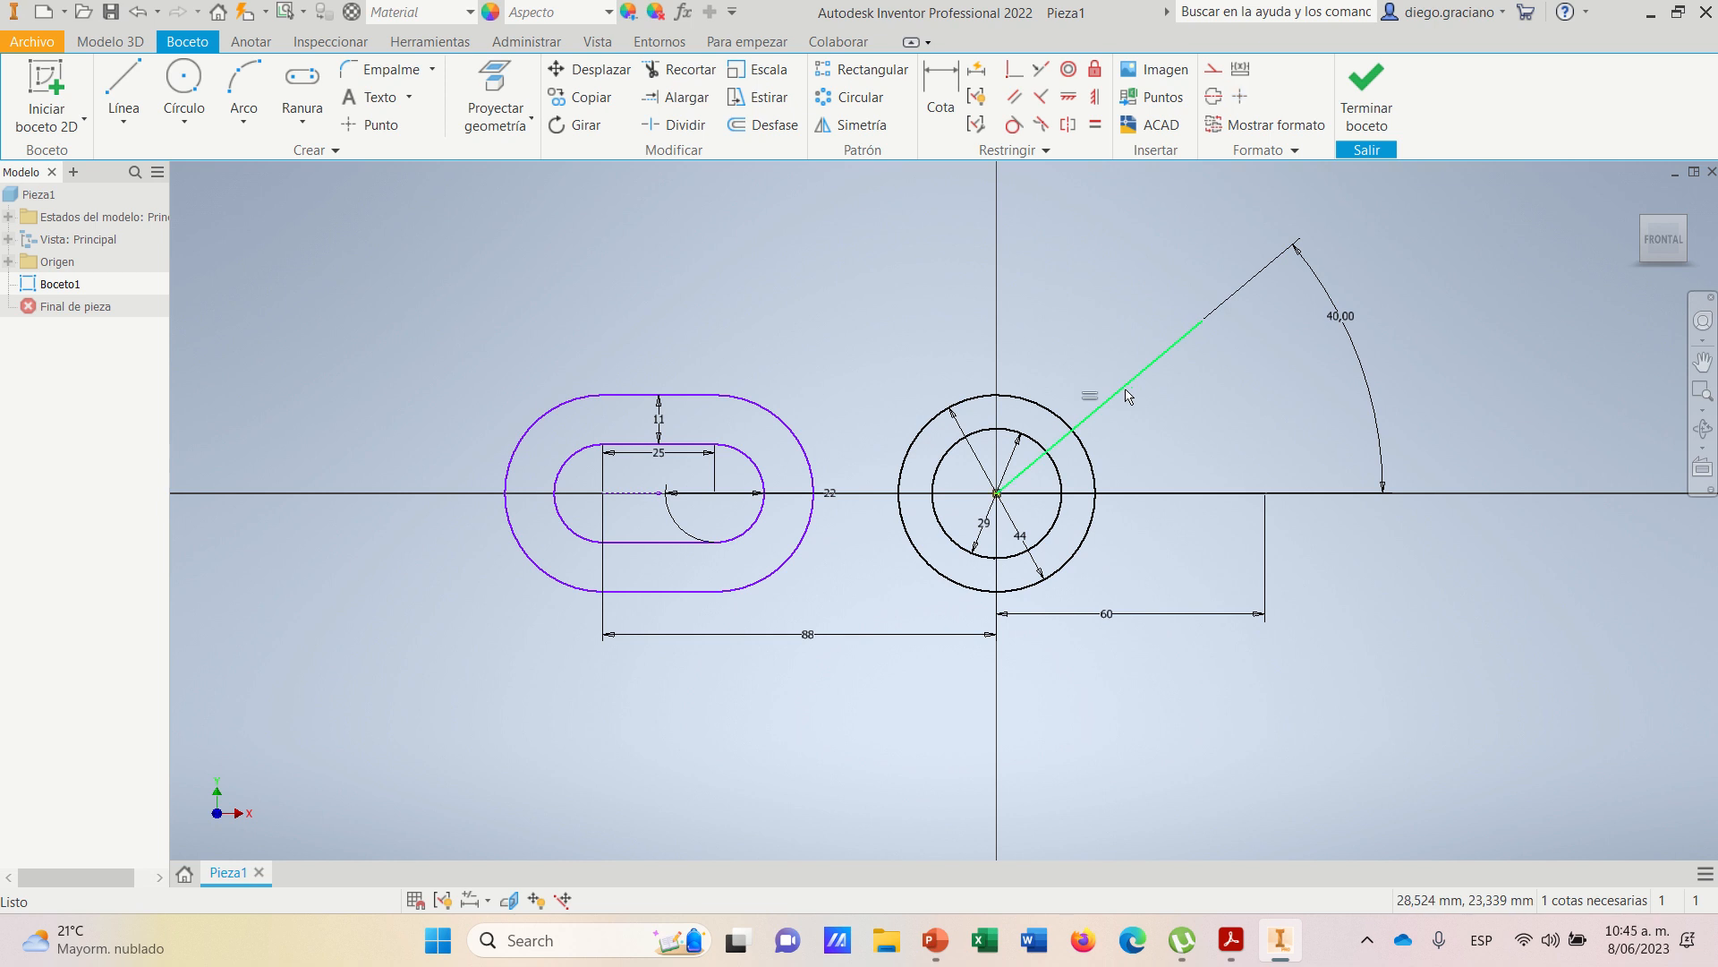
{"action": "left_click", "coordinate": [1214, 72]}
{"action": "left_click", "coordinate": [1191, 493]}
{"action": "left_click", "coordinate": [1213, 72]}
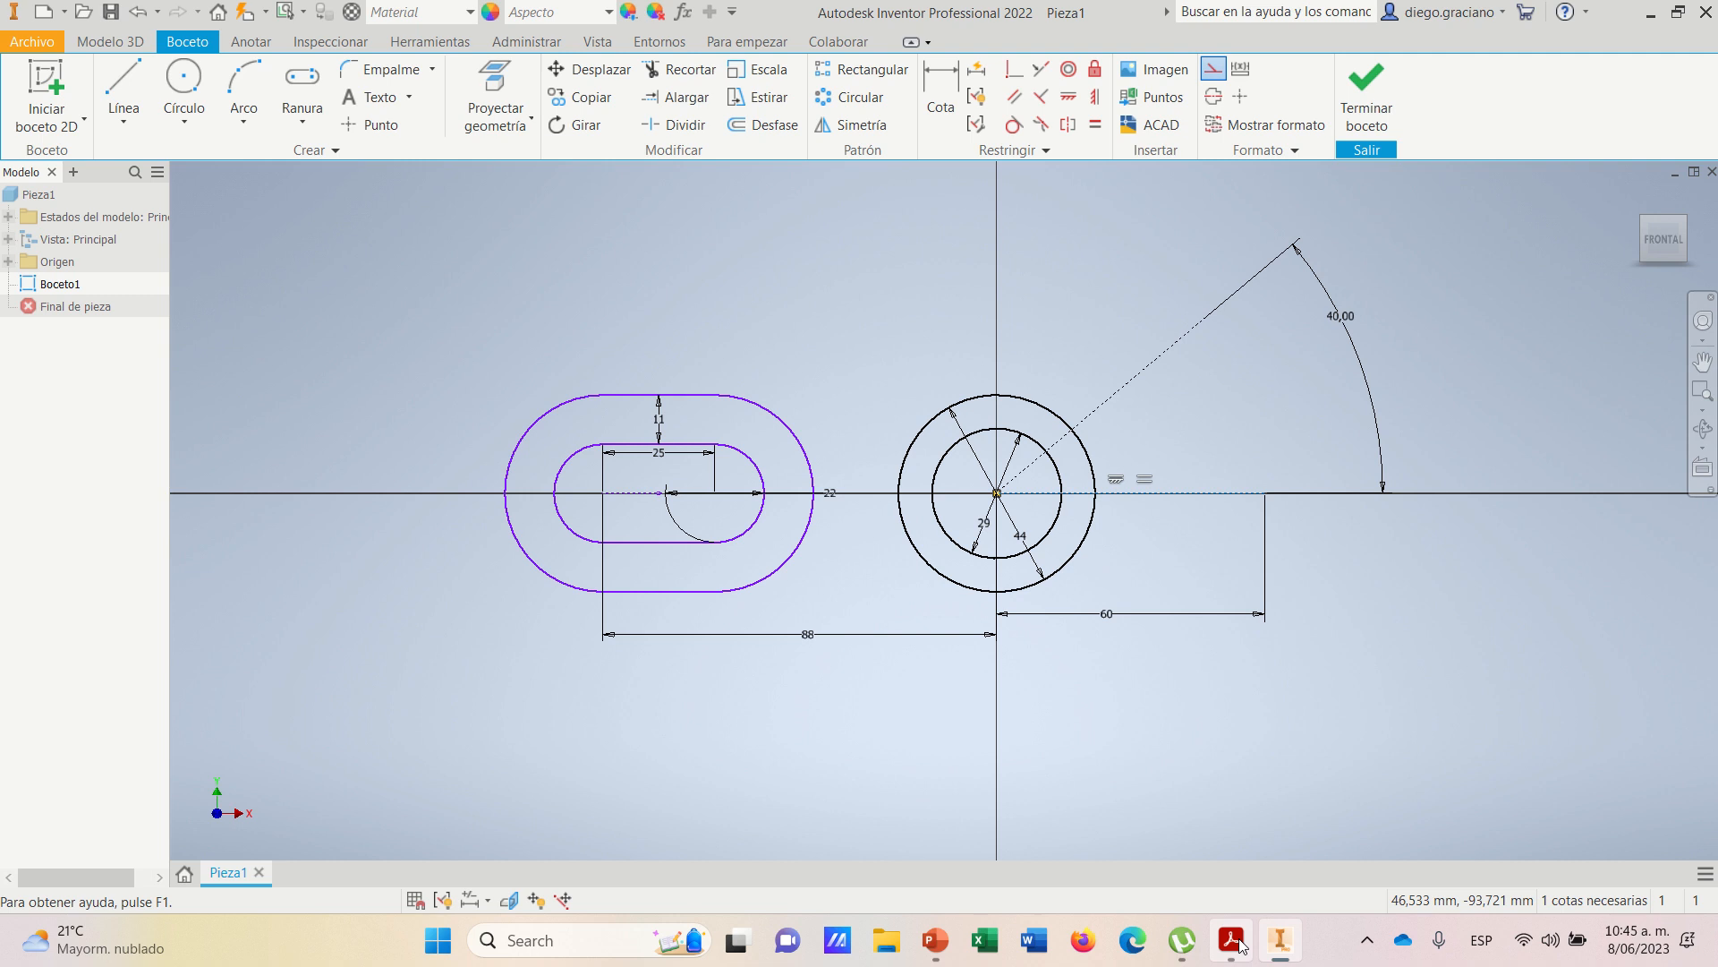
- Check the curved slot's end radii in the reference PDF in Acrobat Reader, and return to Inventor
{"action": "mouse_move", "coordinate": [1239, 946]}
{"action": "left_click", "coordinate": [1255, 811]}
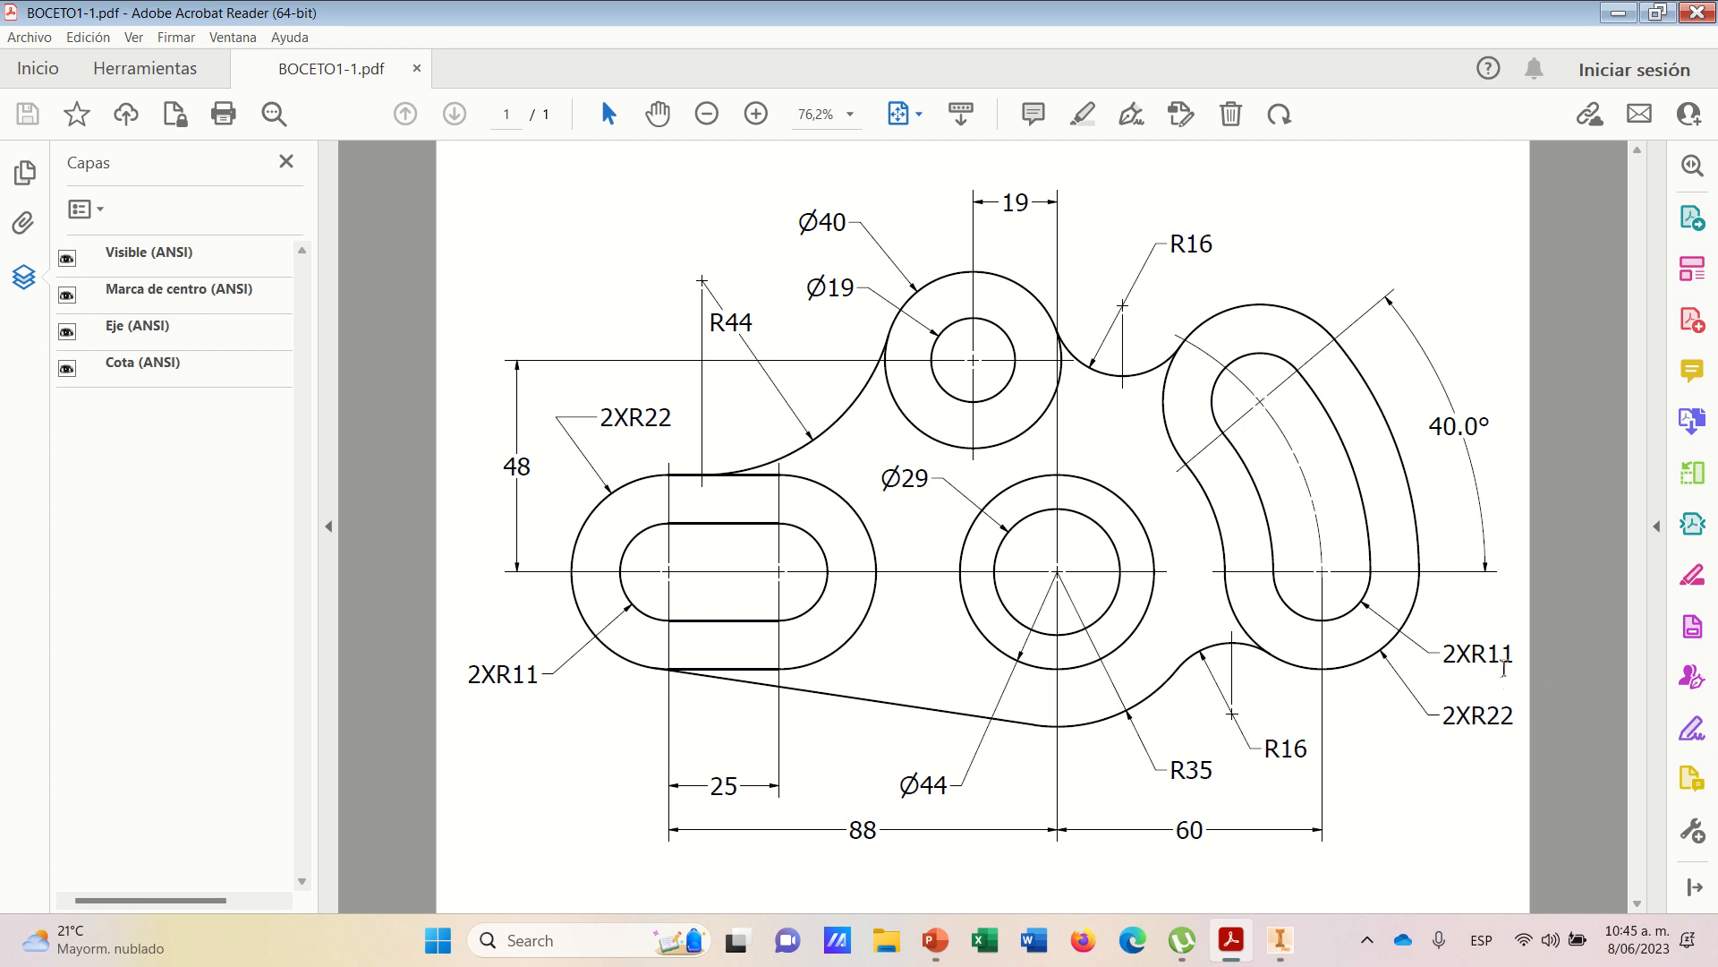
{"action": "left_click", "coordinate": [1277, 951]}
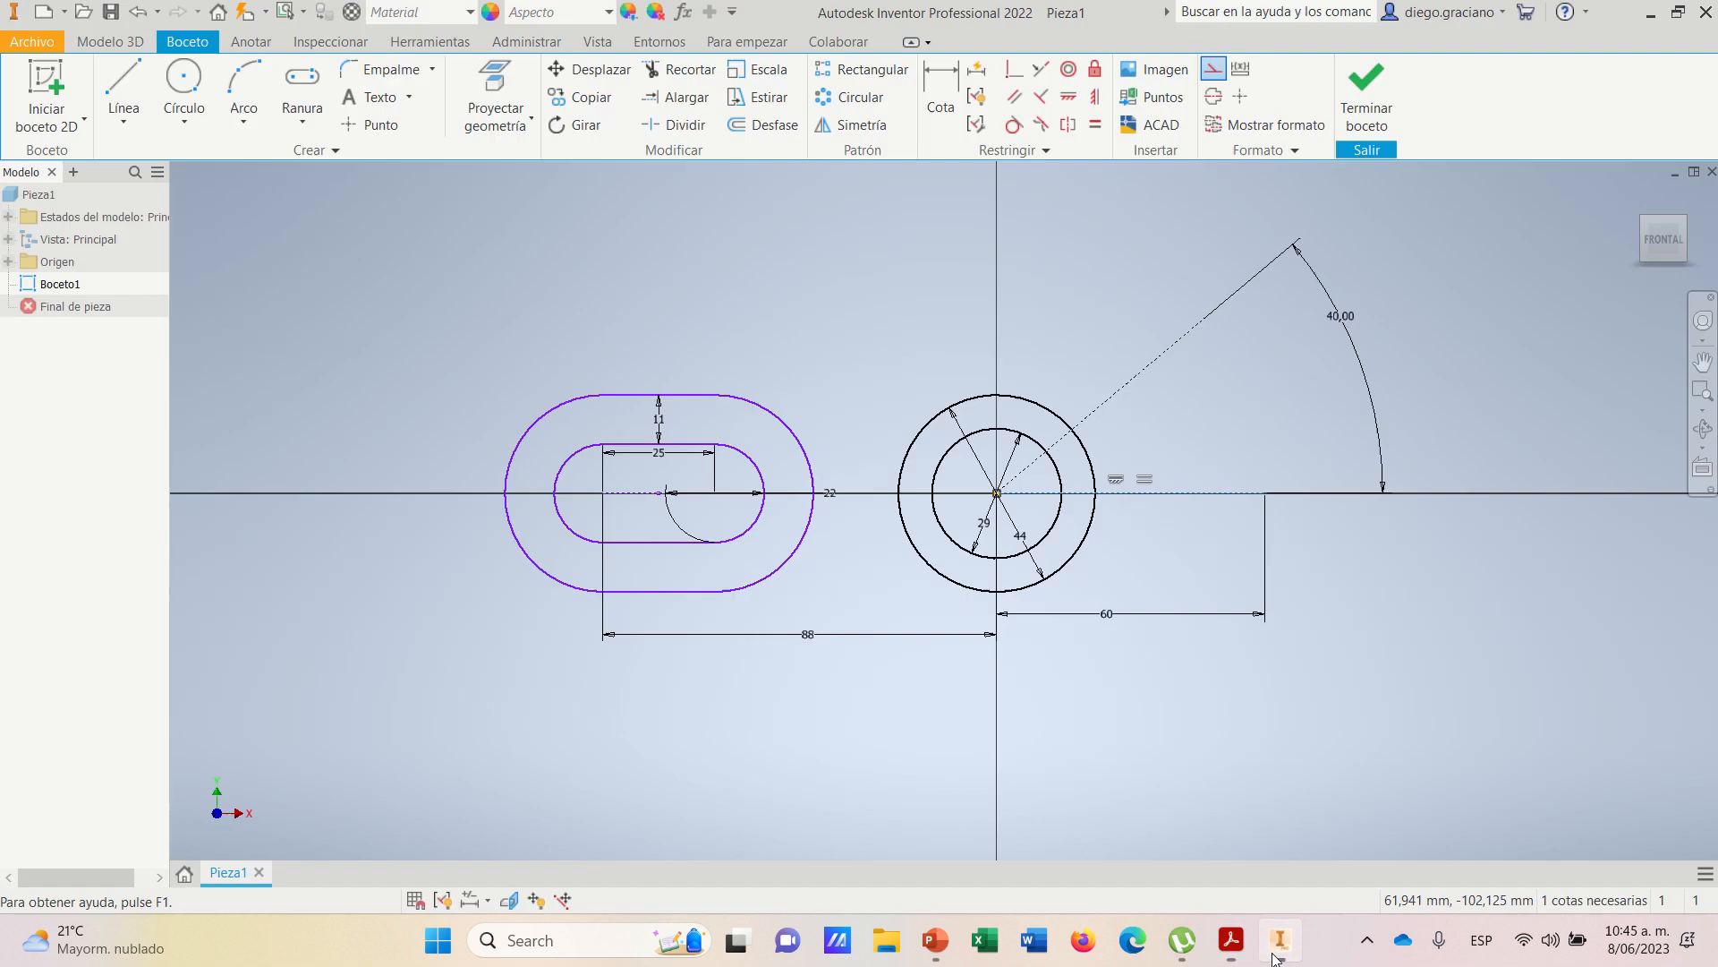
- Draw a 22 mm wide center-point arc slot centered on the concentric circles, from the 60 mm line's end to the 40° construction line
{"action": "left_click", "coordinate": [298, 131]}
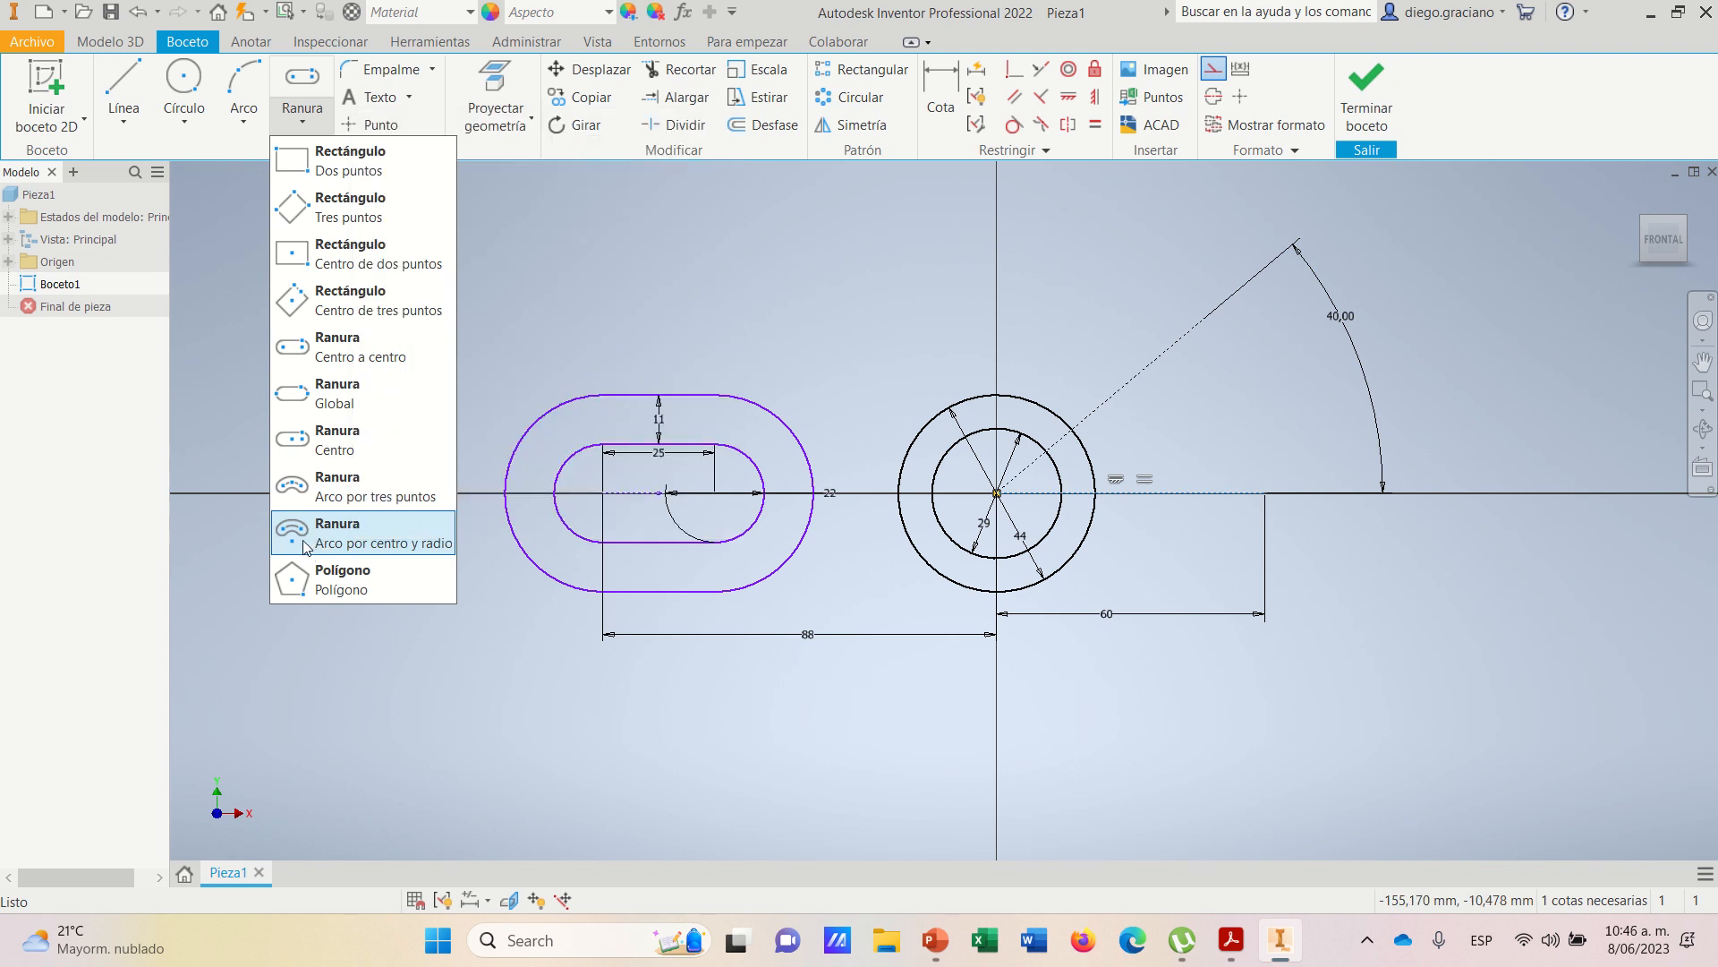
{"action": "left_click", "coordinate": [306, 542]}
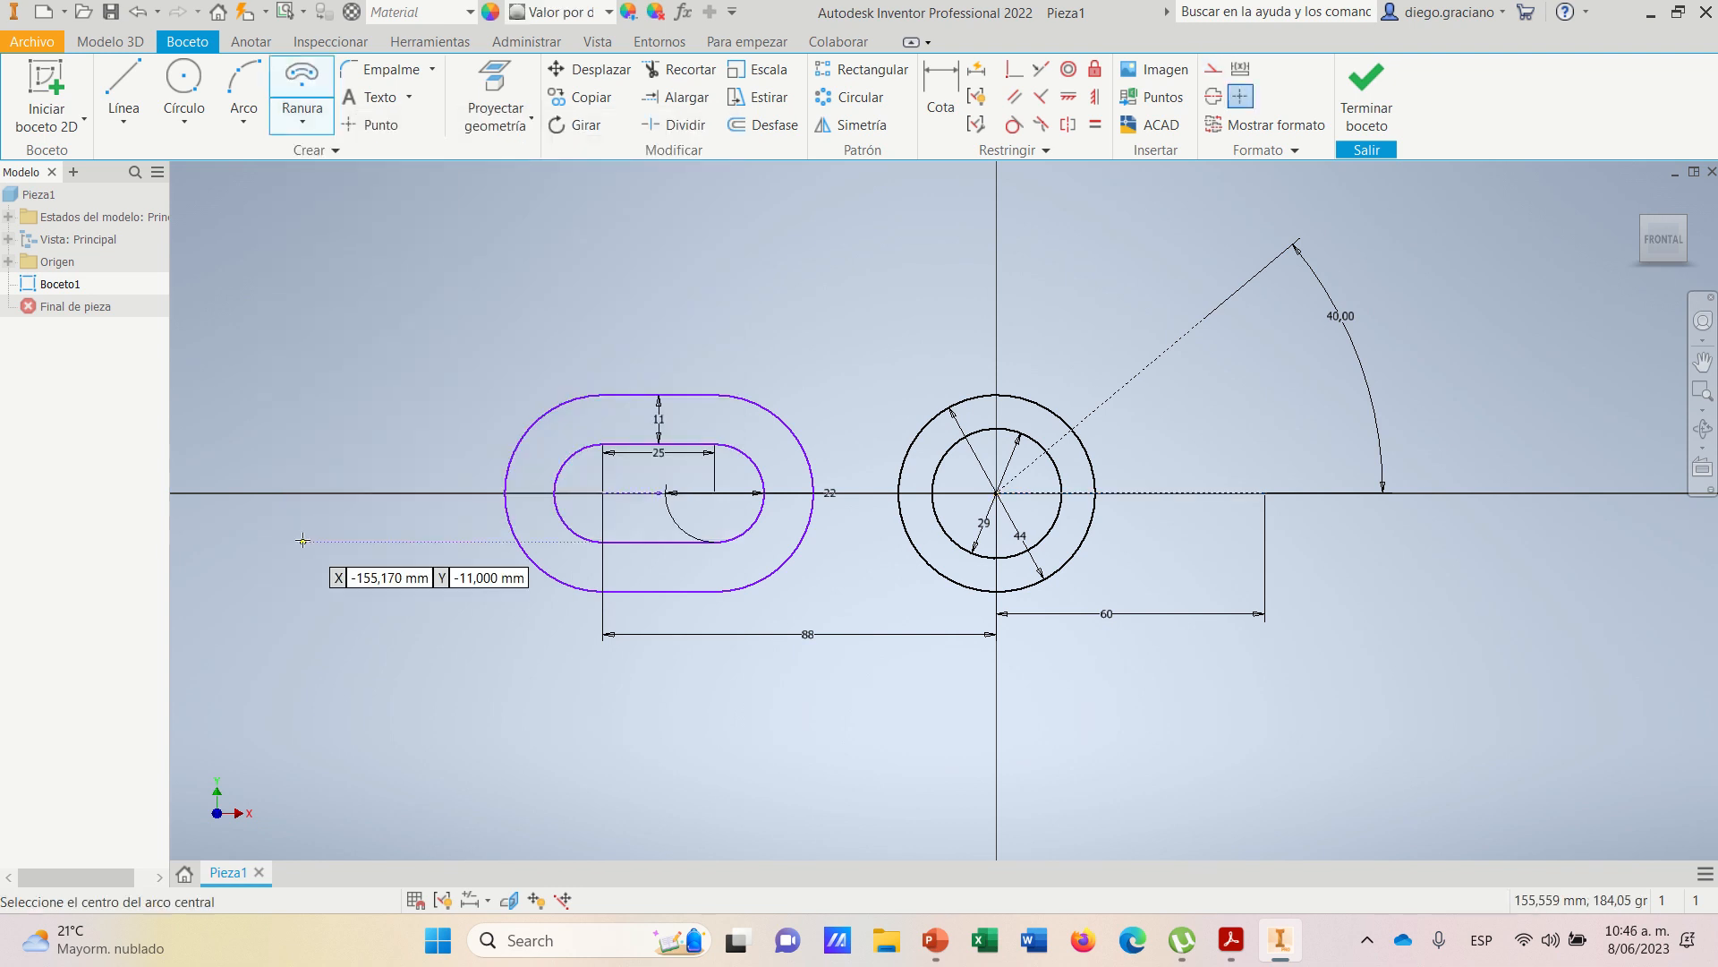
{"action": "left_click", "coordinate": [996, 493]}
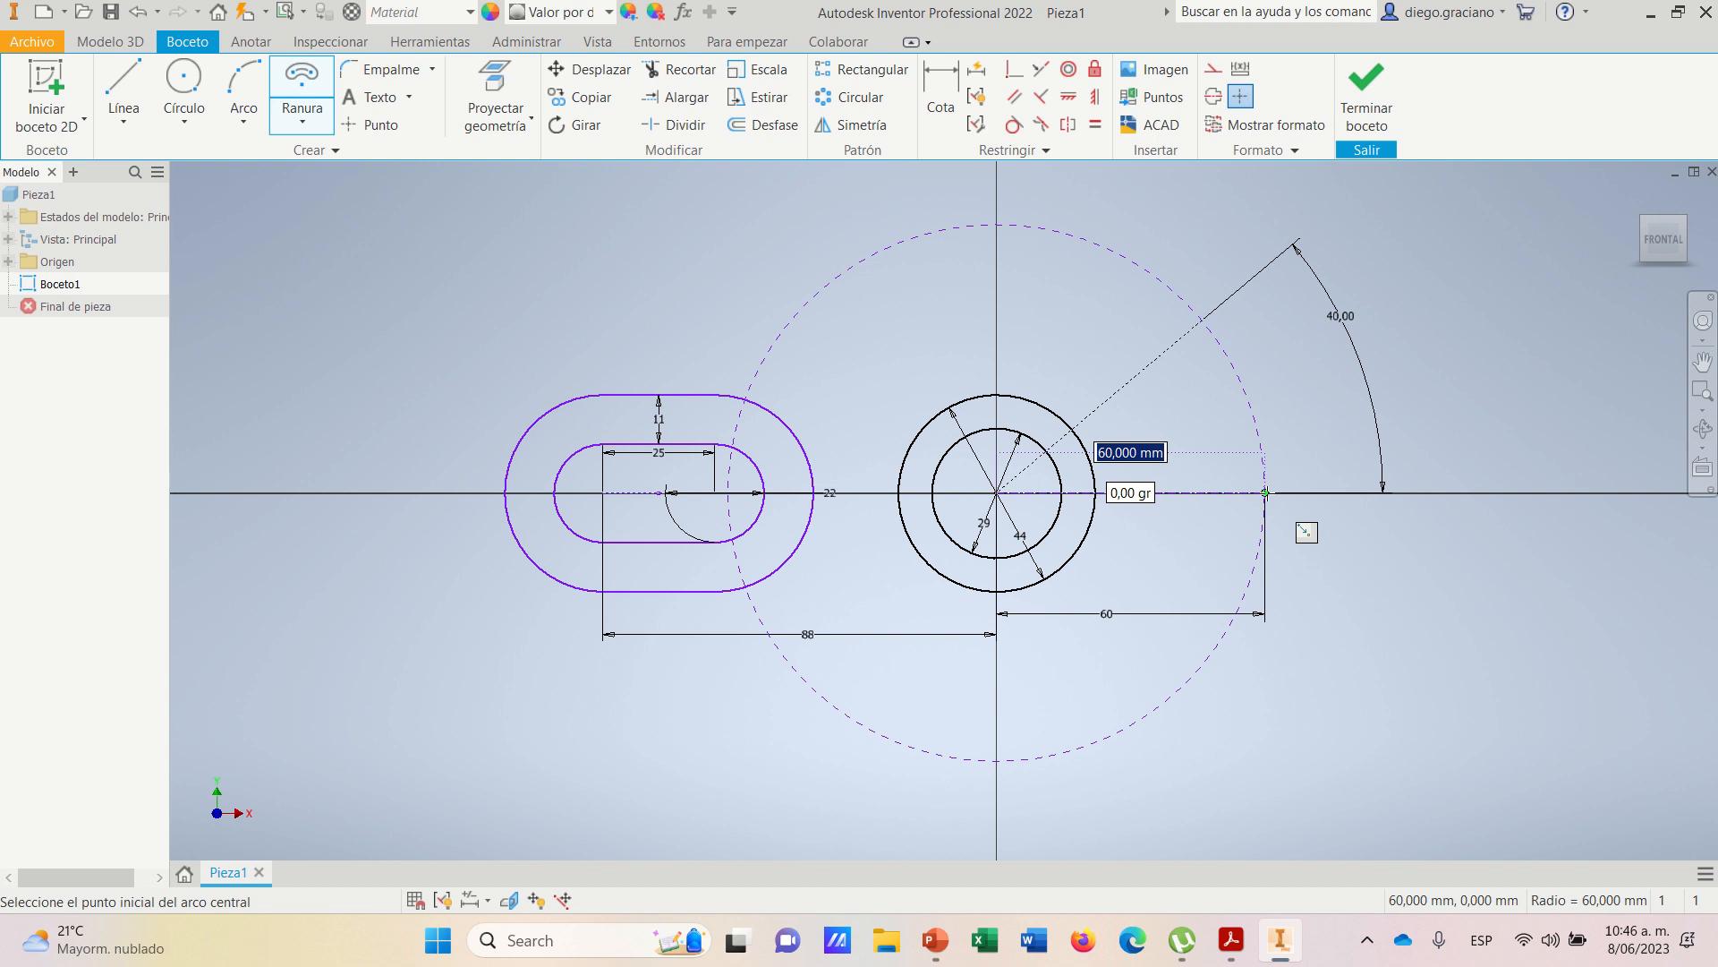
{"action": "left_click", "coordinate": [1266, 492]}
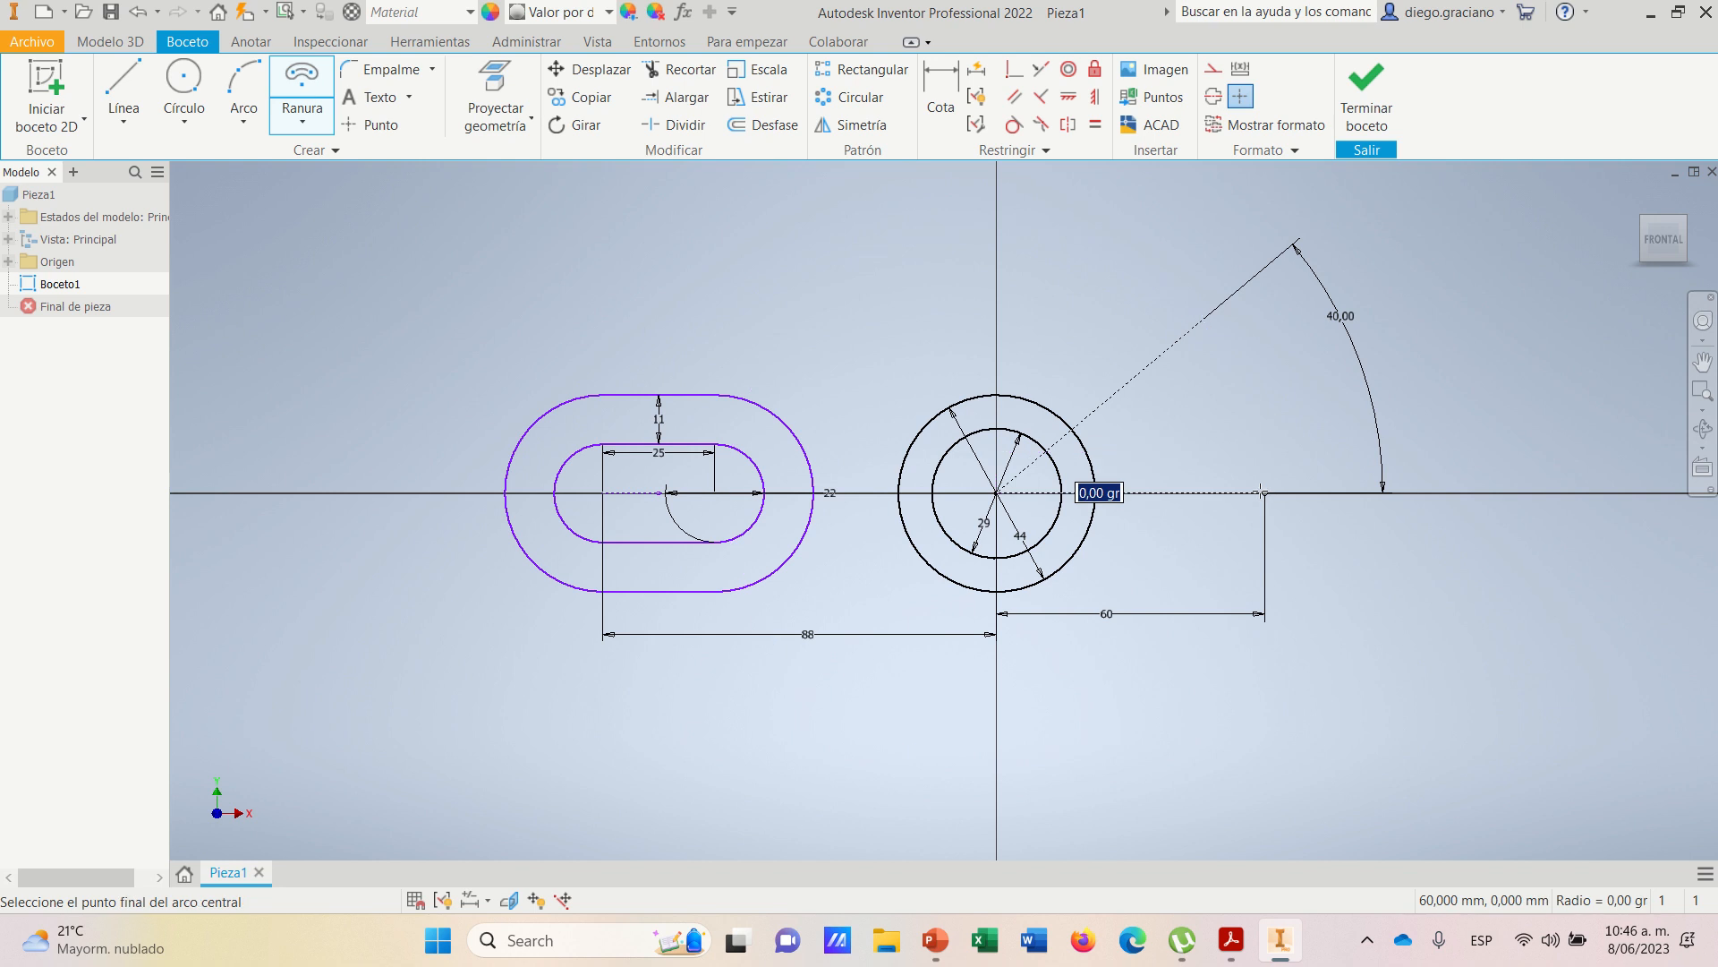
{"action": "left_click", "coordinate": [1201, 319]}
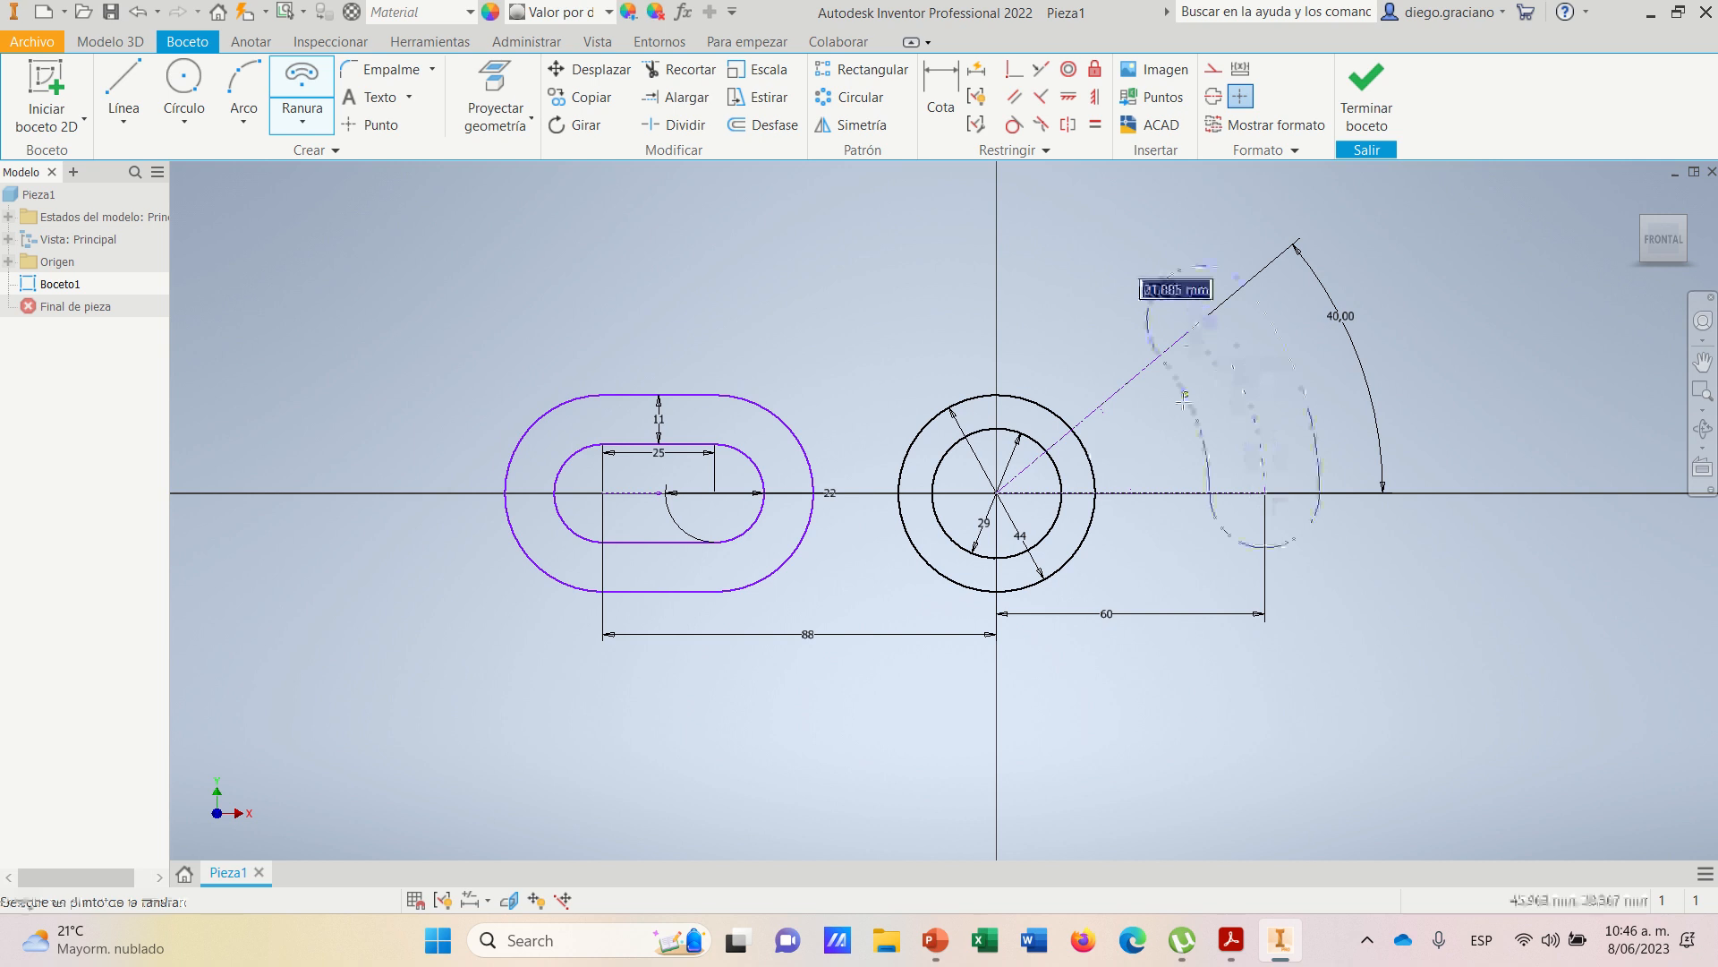
{"action": "type", "text": "2"}
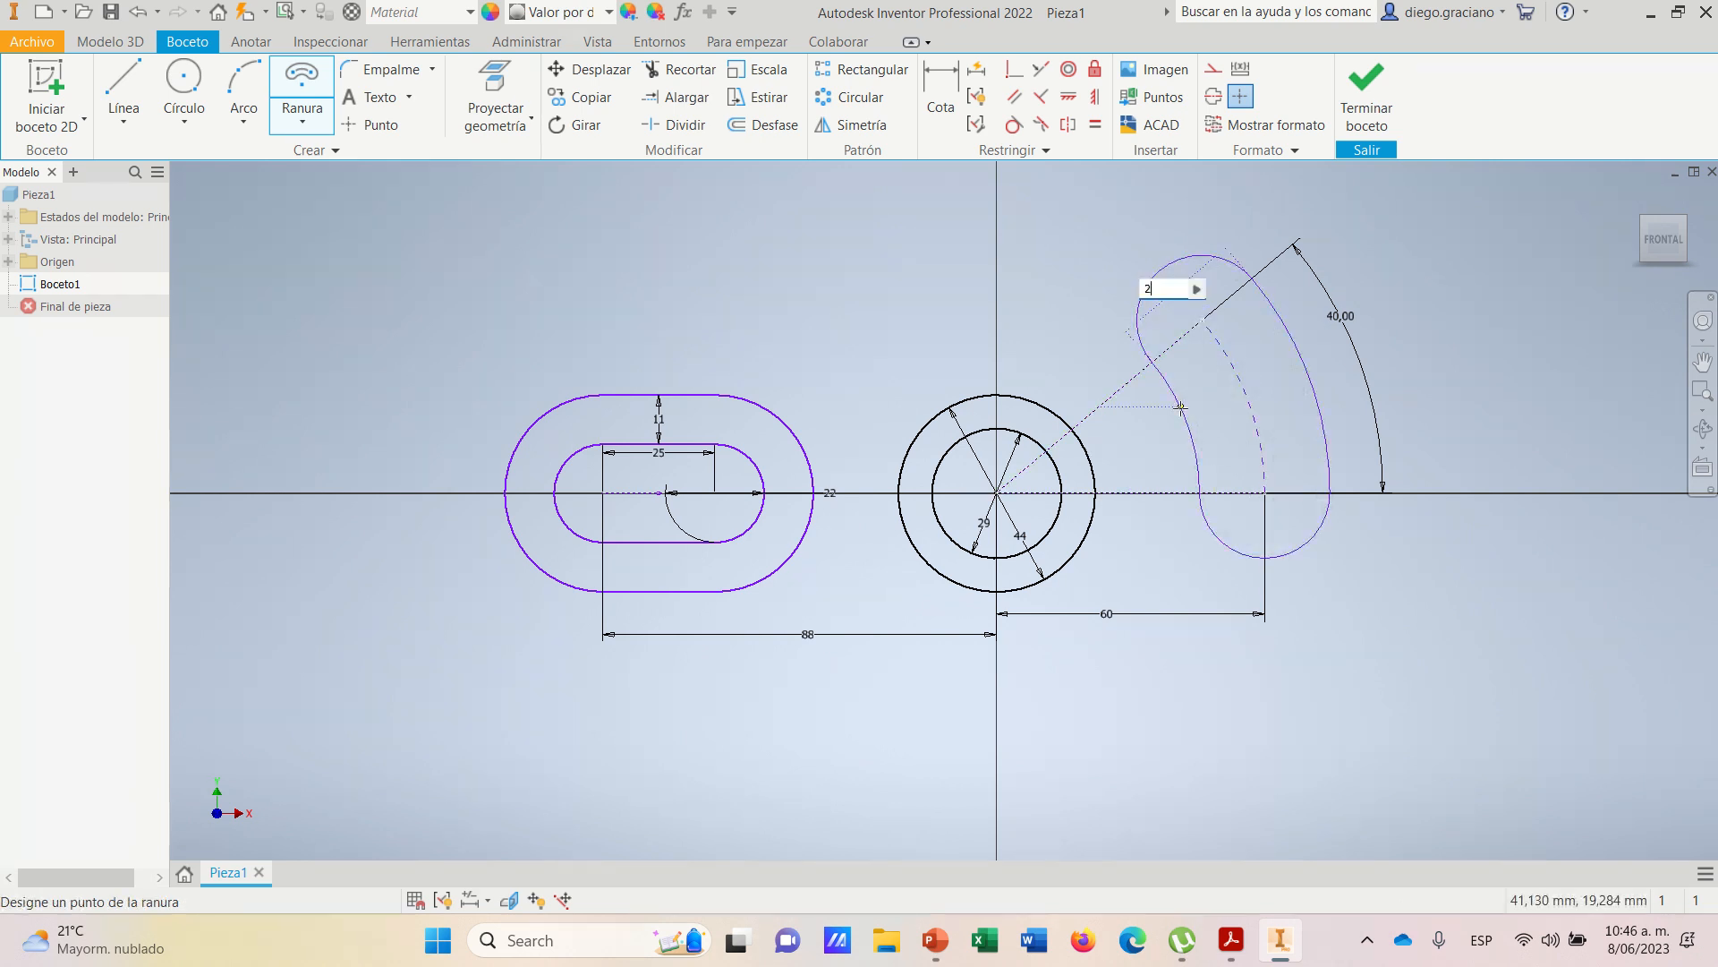
{"action": "type", "text": "2"}
{"action": "key", "text": "Return"}
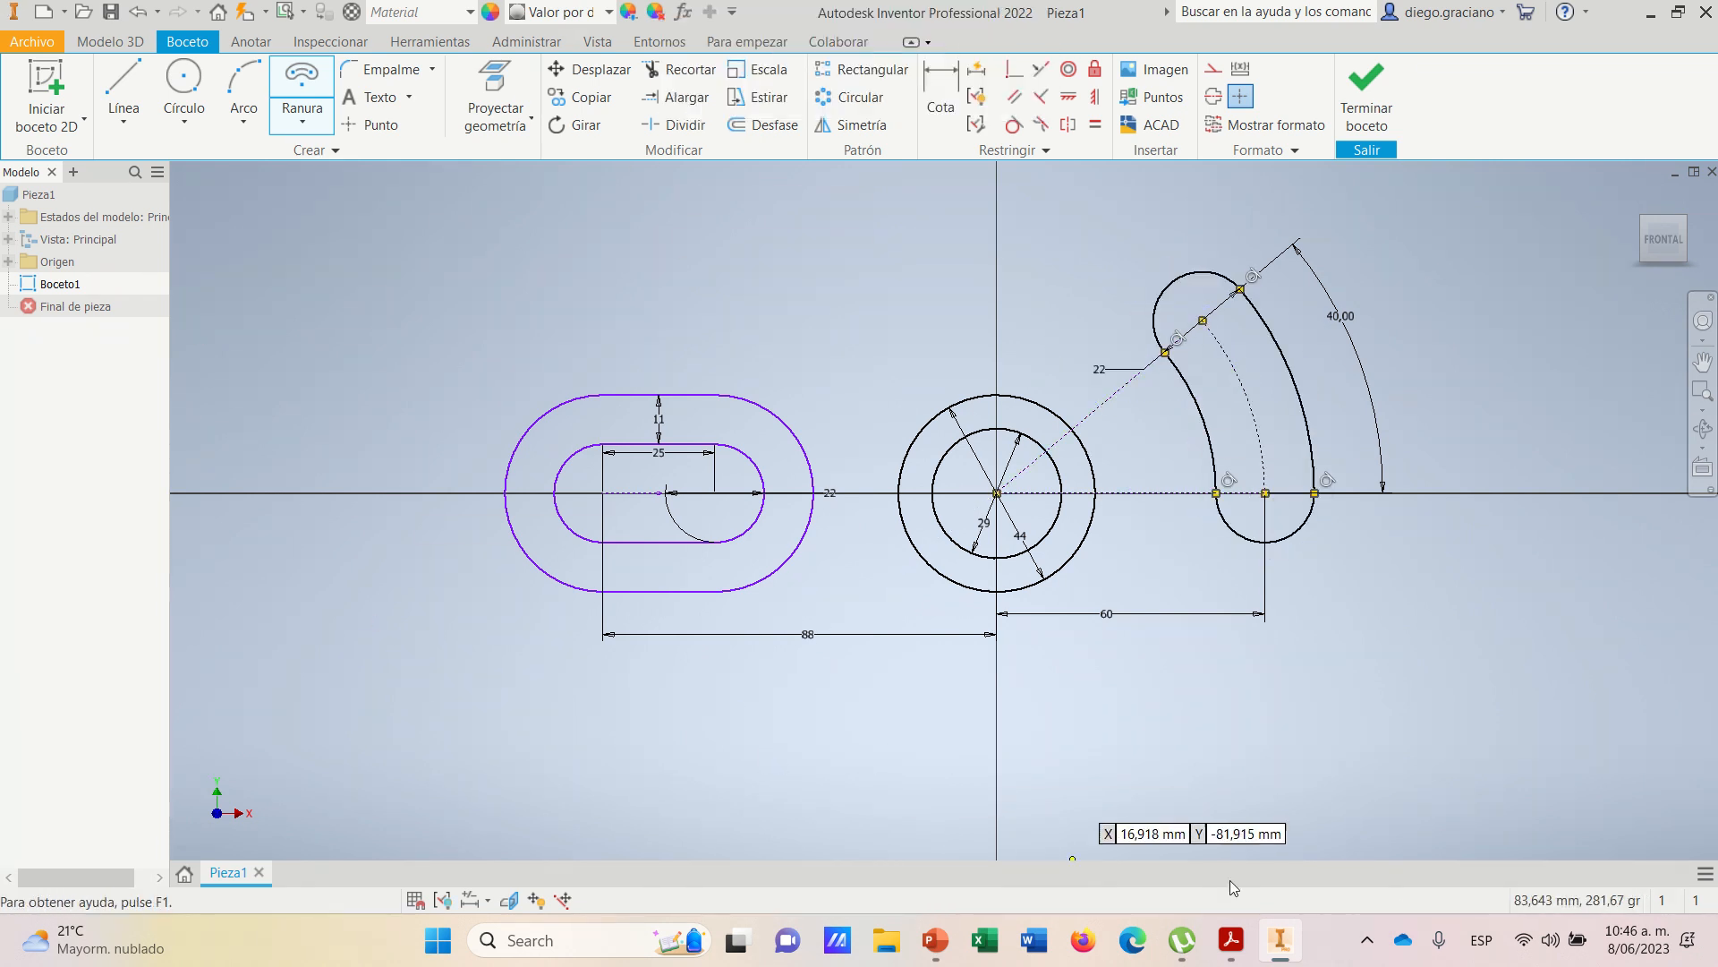
- Check the curved slot's outer contour in the reference PDF in Acrobat Reader, and offset the slot outward by 11 mm in Inventor
{"action": "left_click", "coordinate": [1232, 940]}
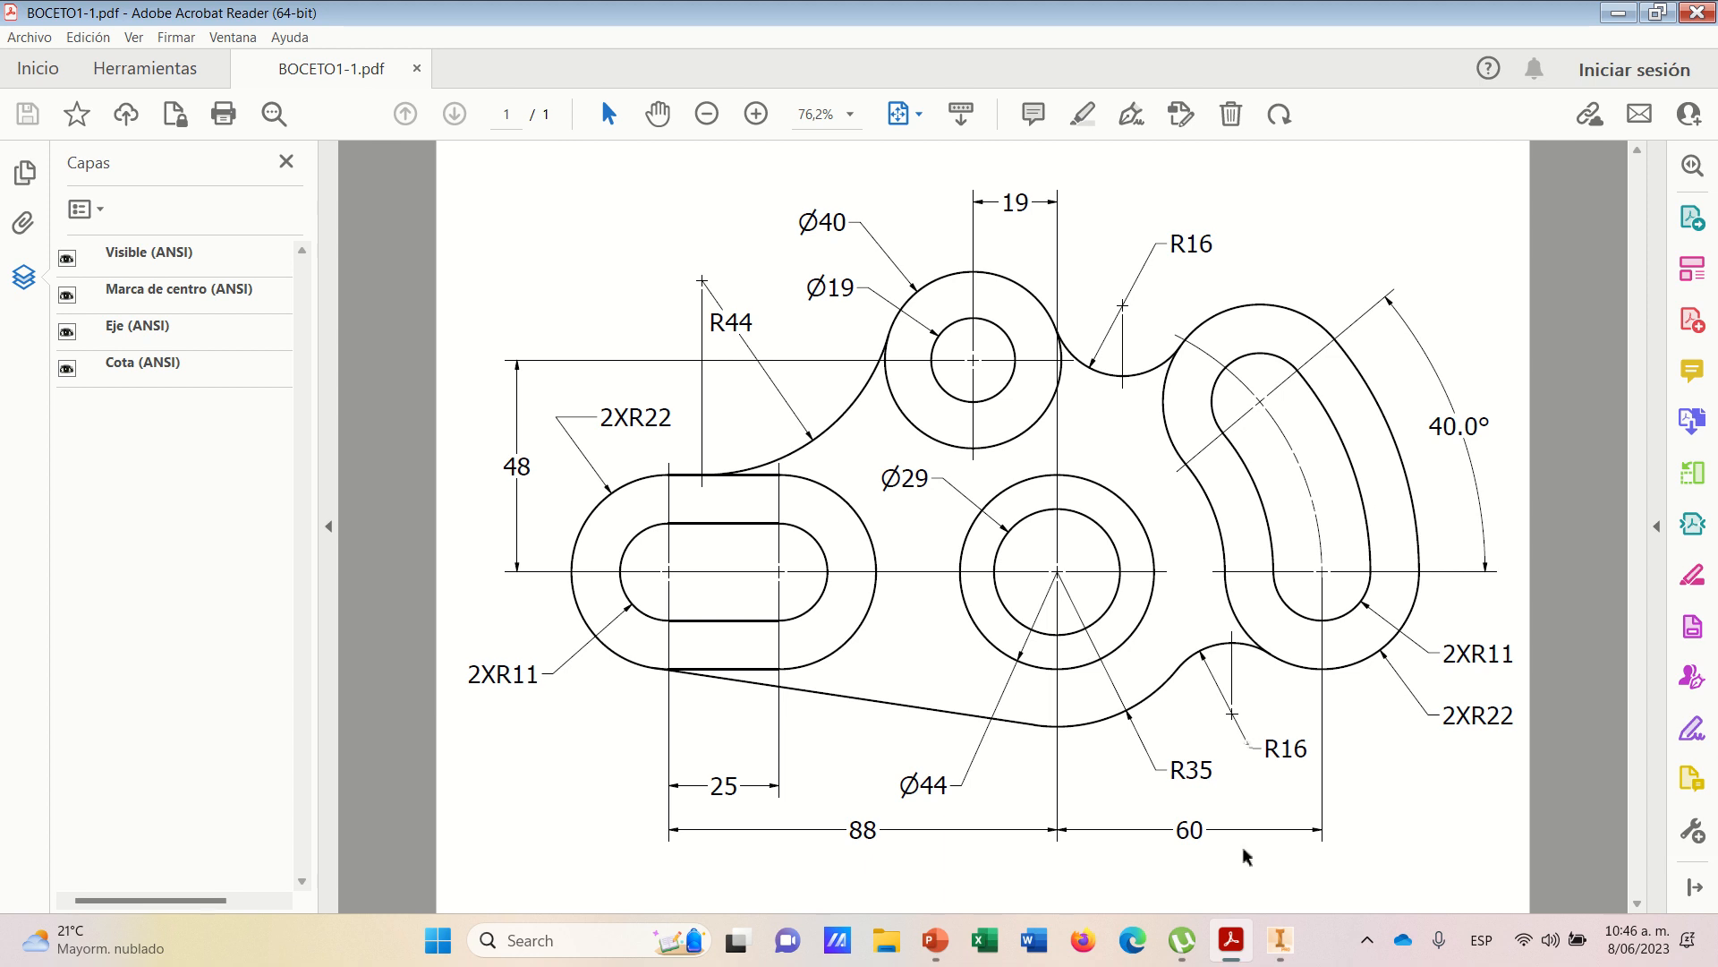
{"action": "left_click", "coordinate": [1278, 945]}
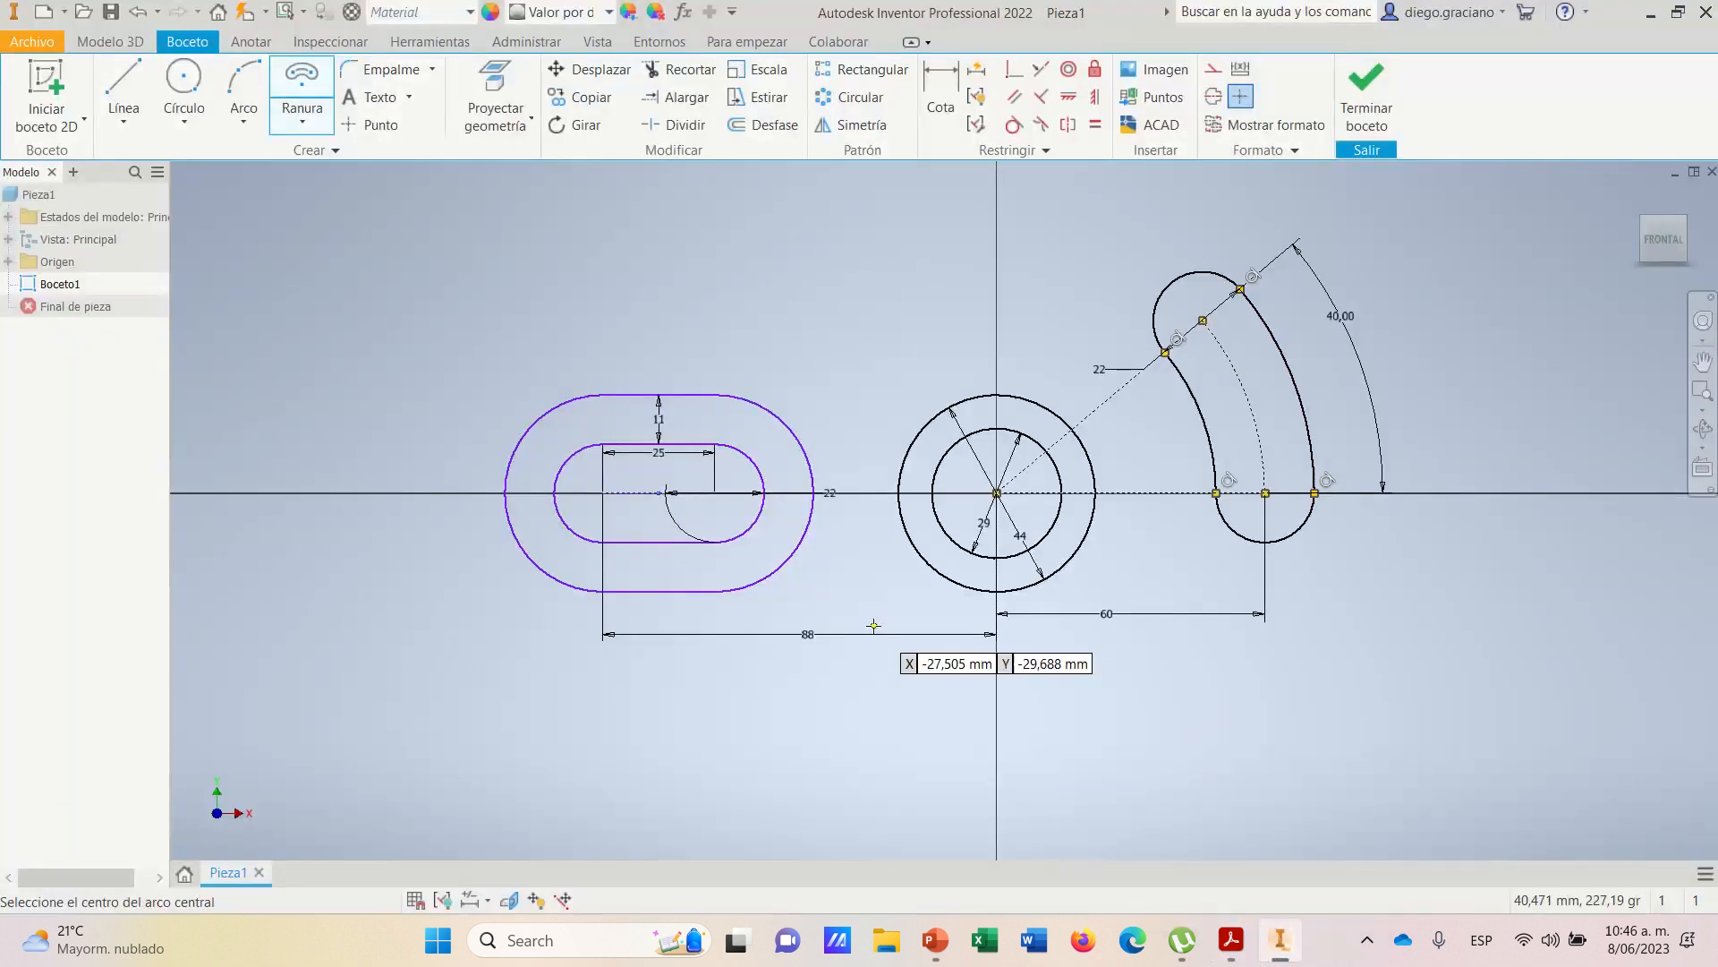
{"action": "scroll", "coordinate": [730, 678], "scroll_direction": "down", "scroll_amount": 3}
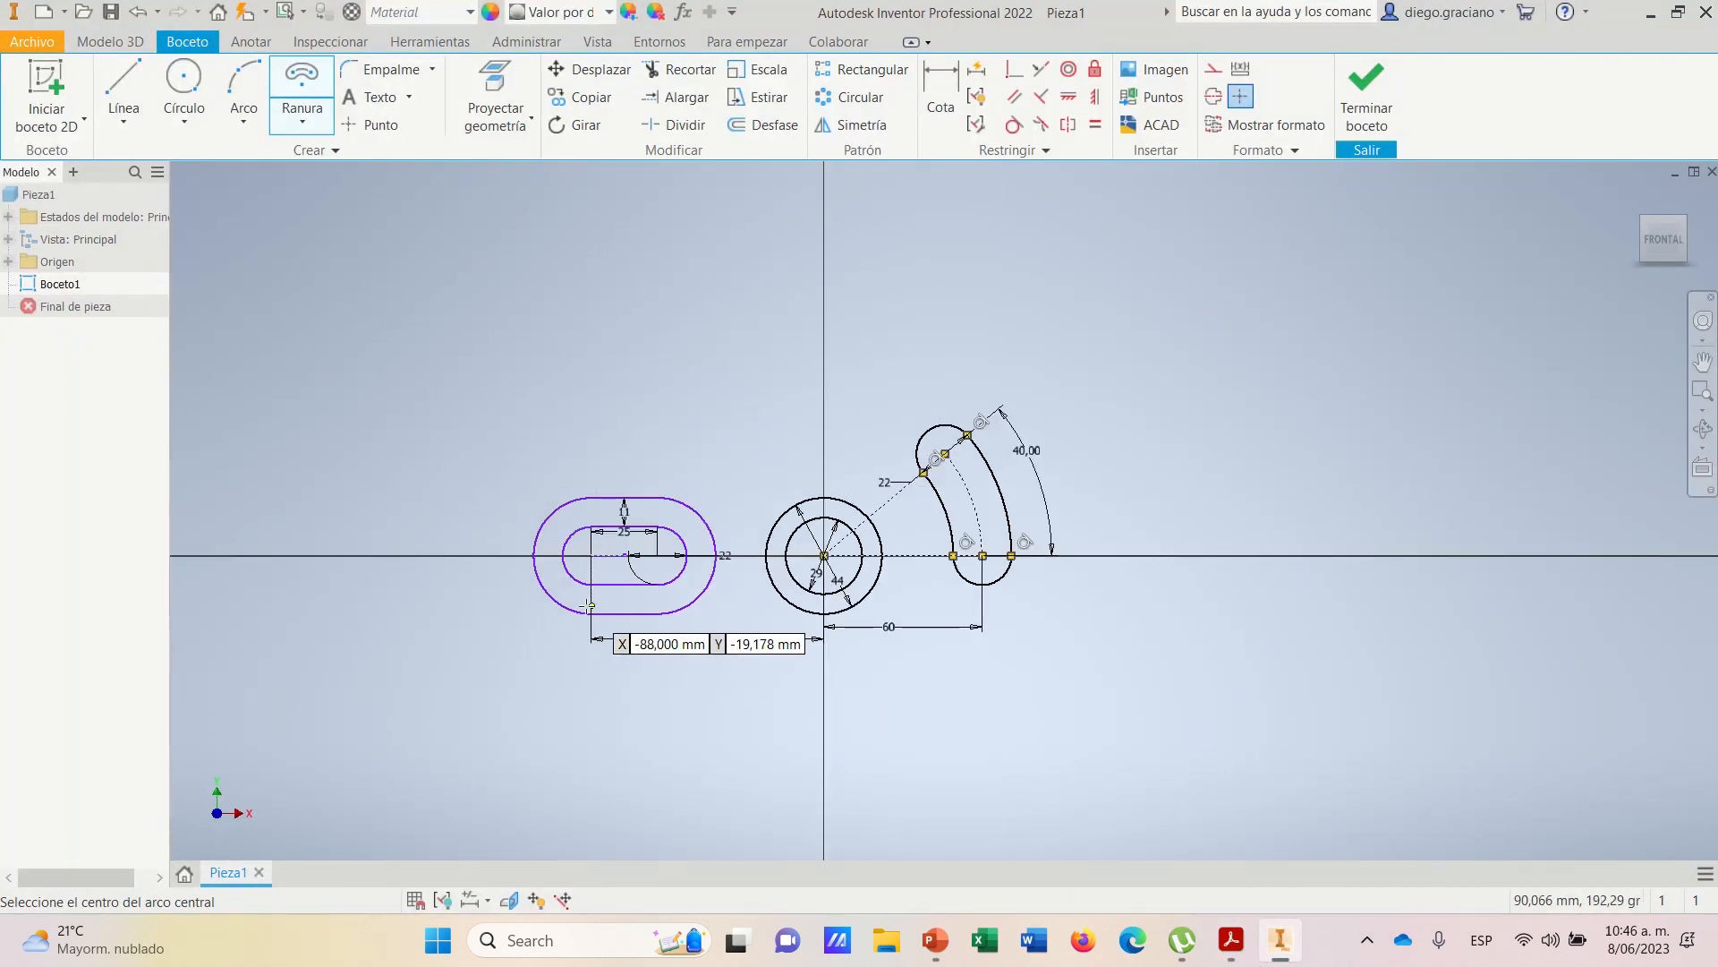
{"action": "scroll", "coordinate": [617, 399], "scroll_direction": "up", "scroll_amount": 4}
{"action": "left_click", "coordinate": [763, 125]}
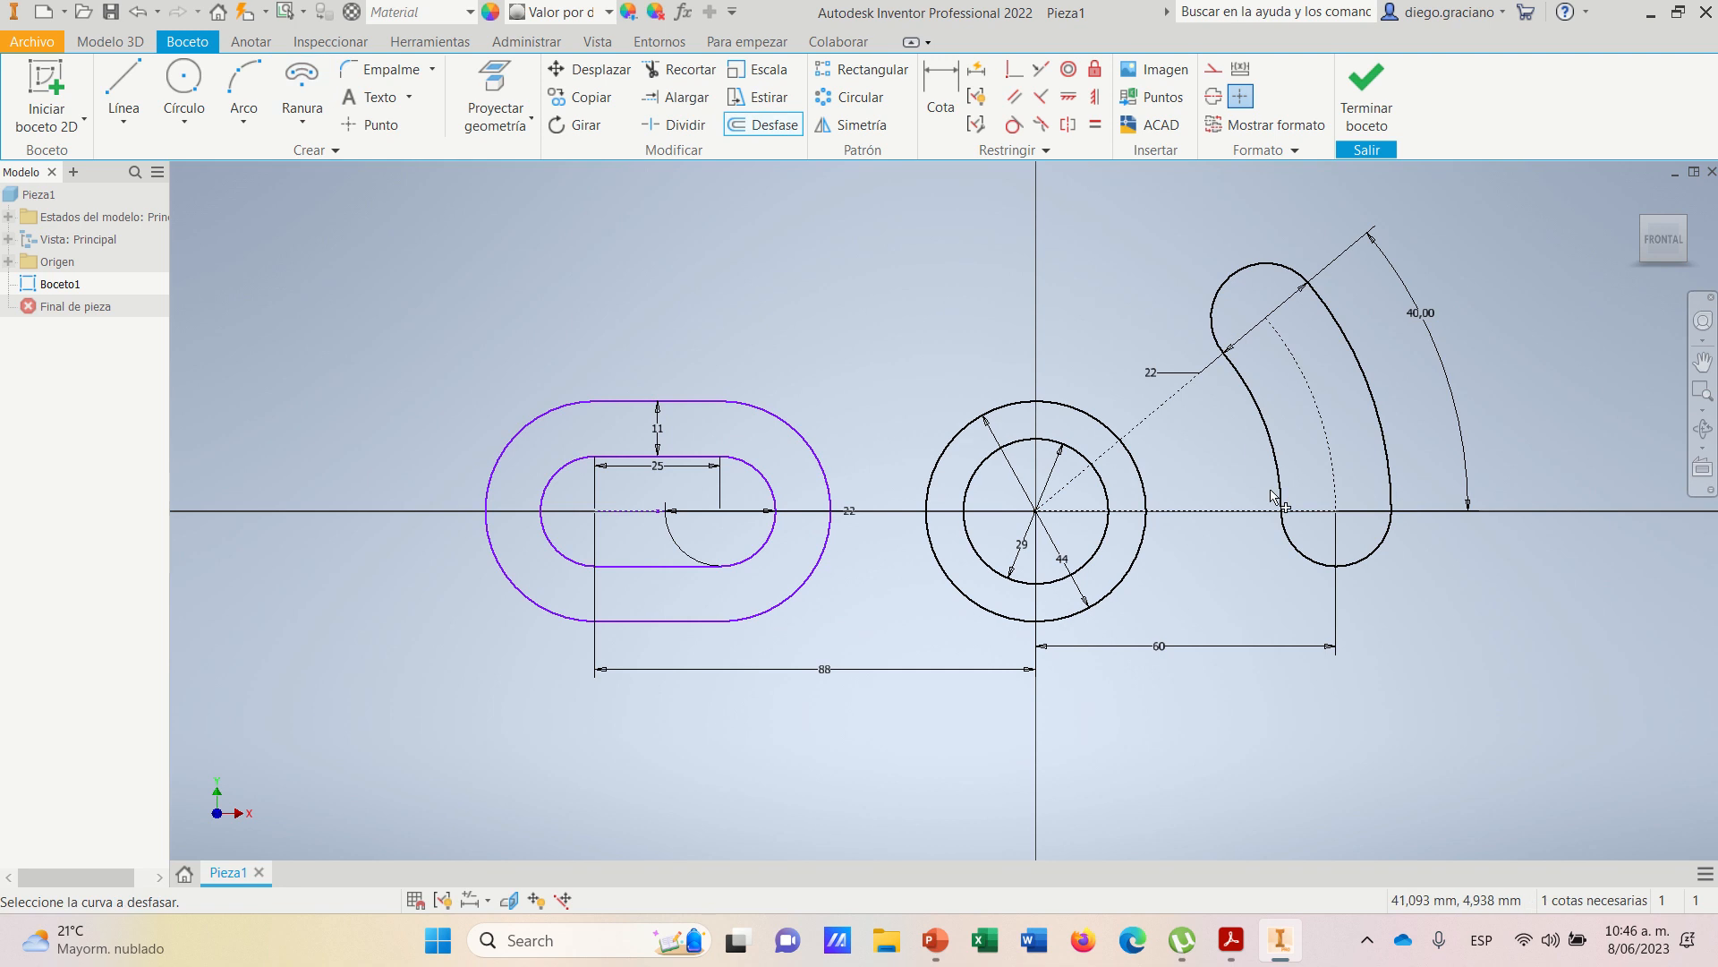
{"action": "left_click", "coordinate": [1279, 491]}
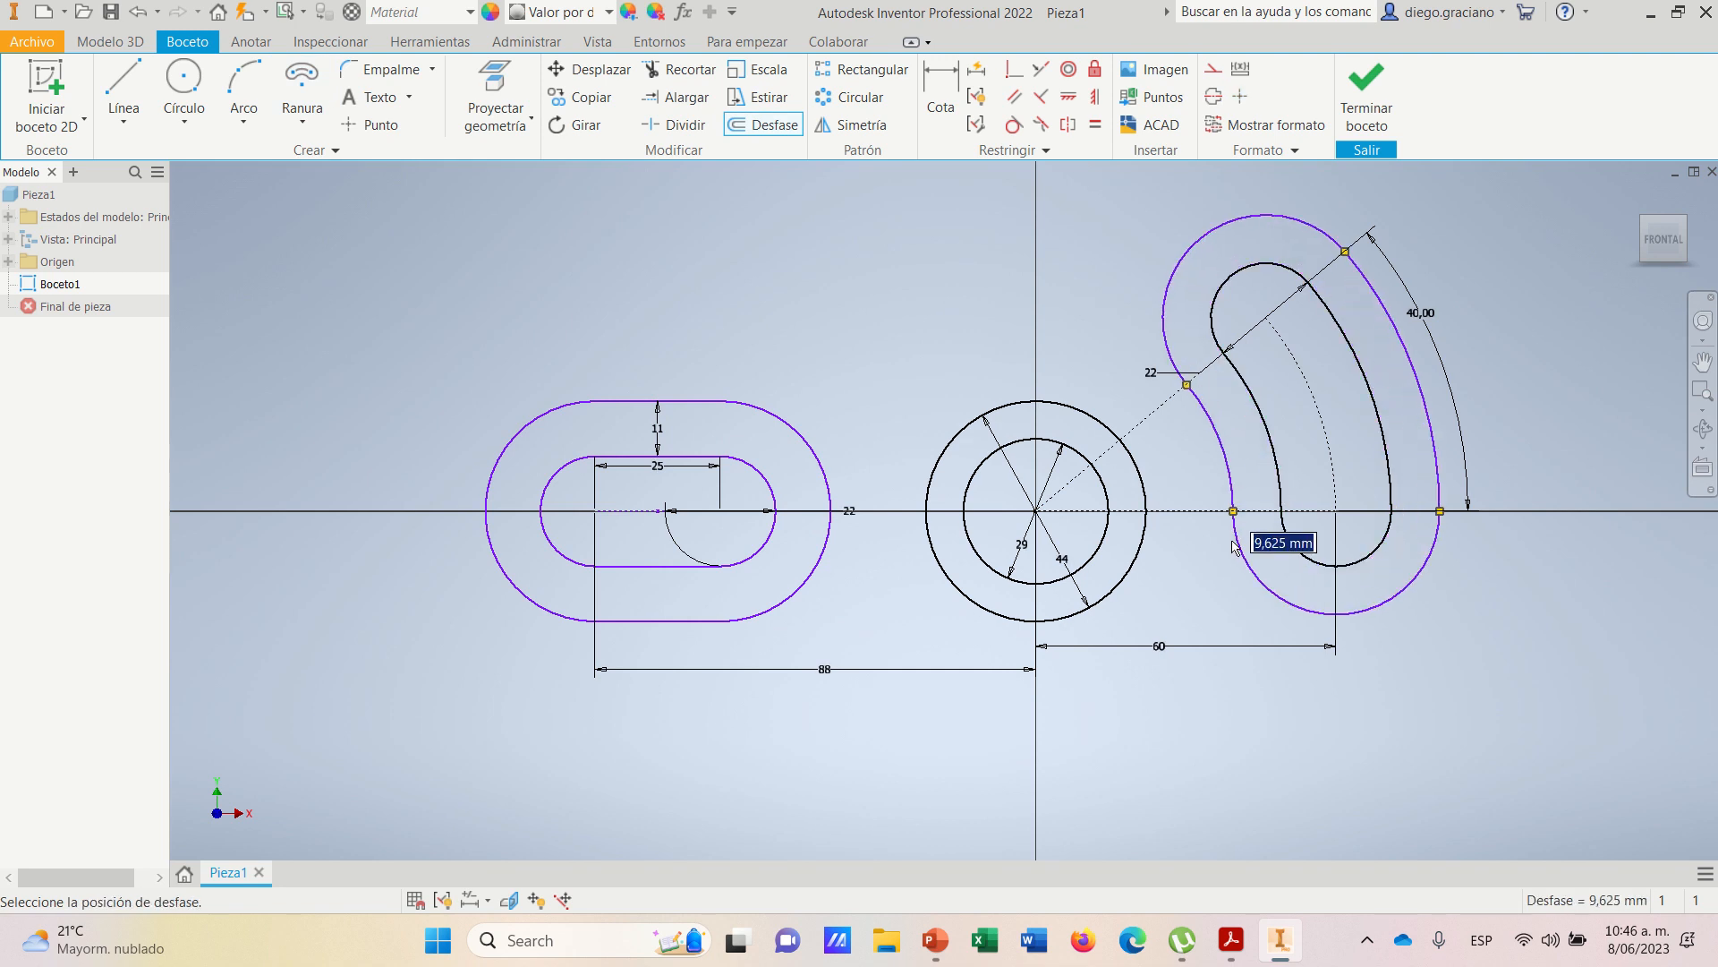
{"action": "type", "text": "11"}
{"action": "key", "text": "Return"}
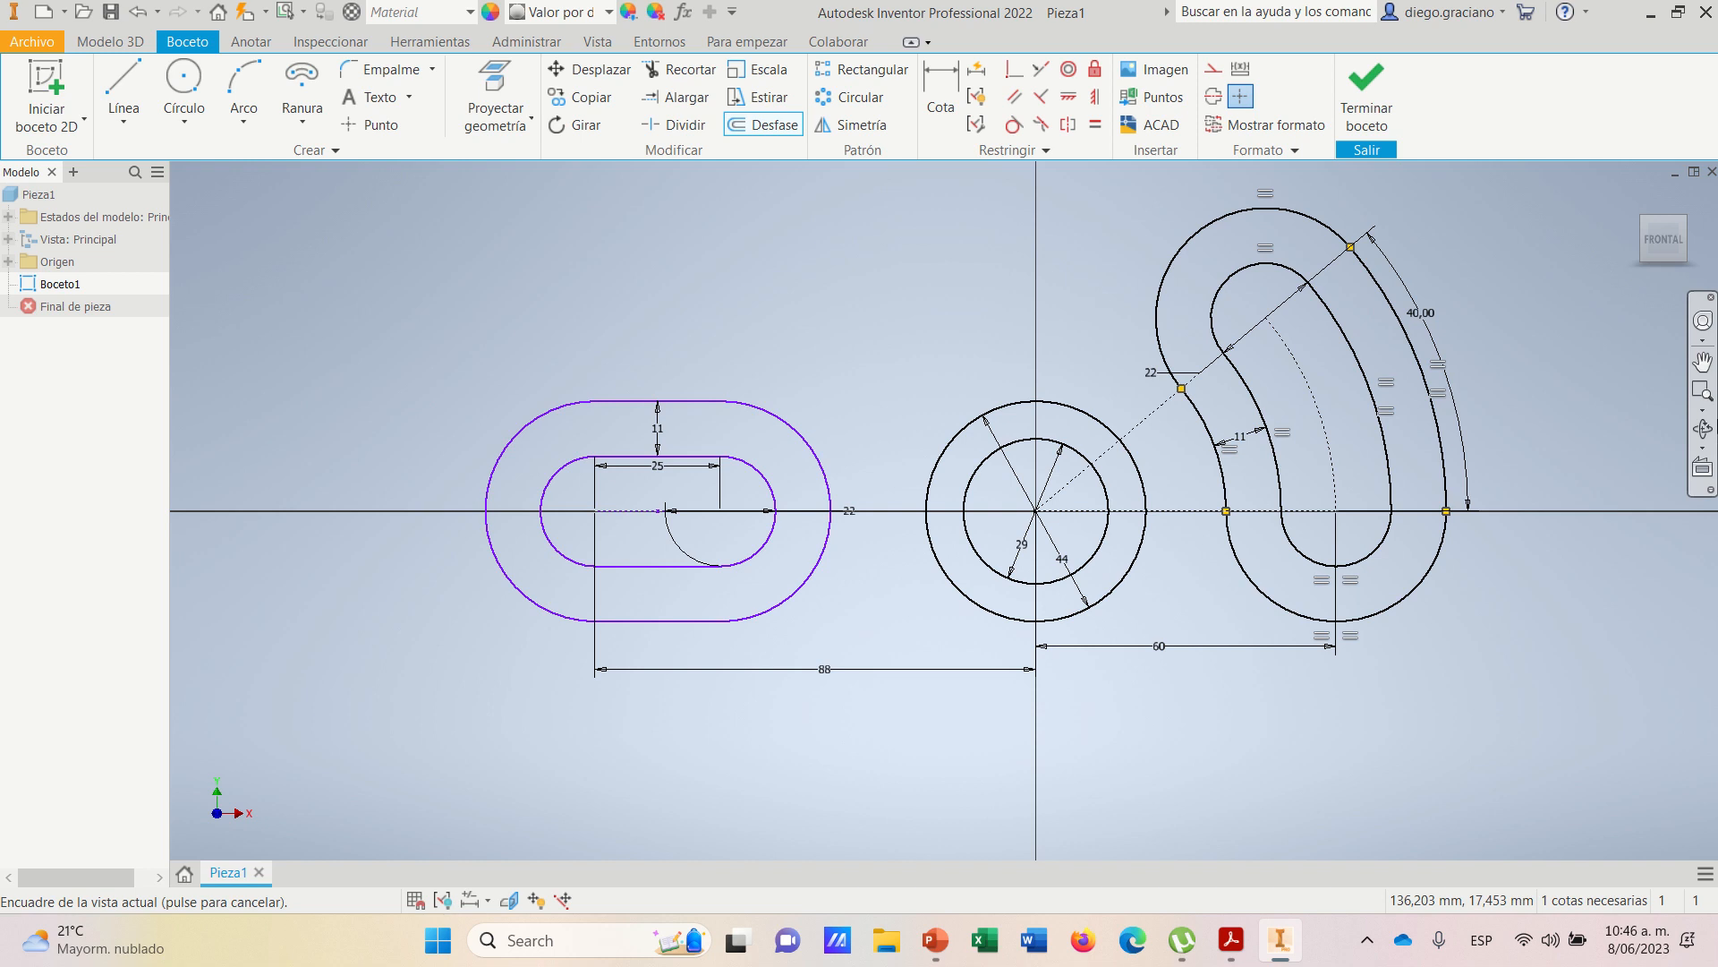
- View the sketch in the isometric home view, return to the front view and fit the whole sketch in view
{"action": "left_click", "coordinate": [1636, 192]}
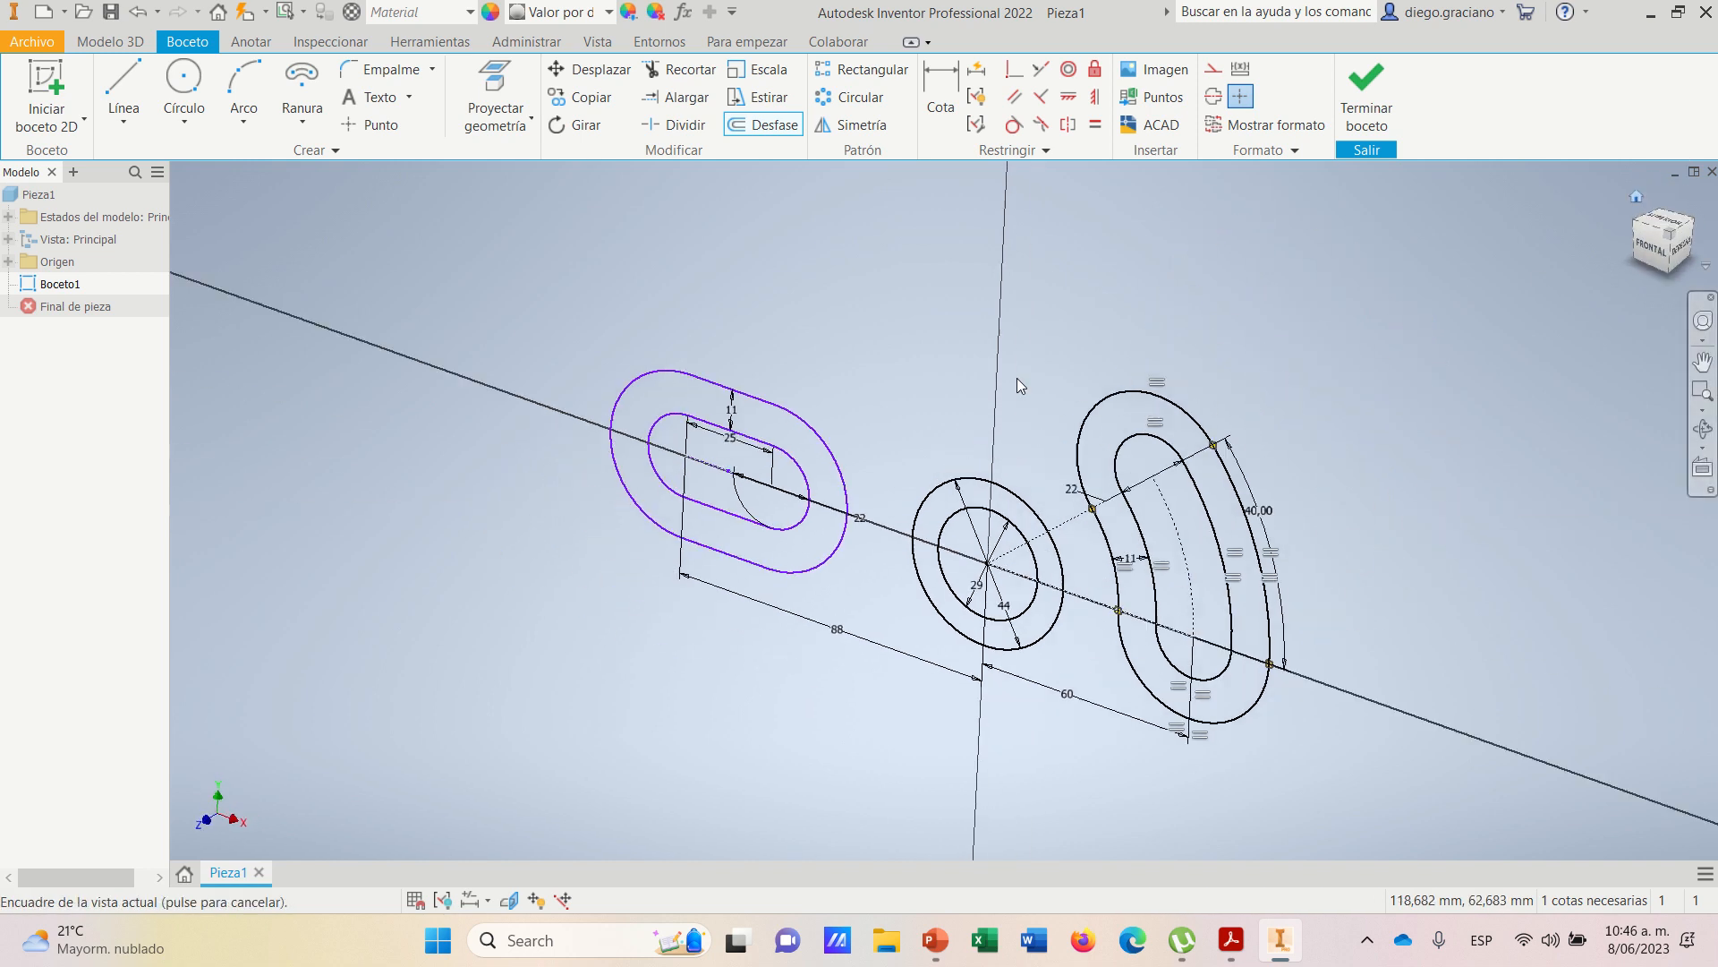
{"action": "left_click", "coordinate": [1645, 257]}
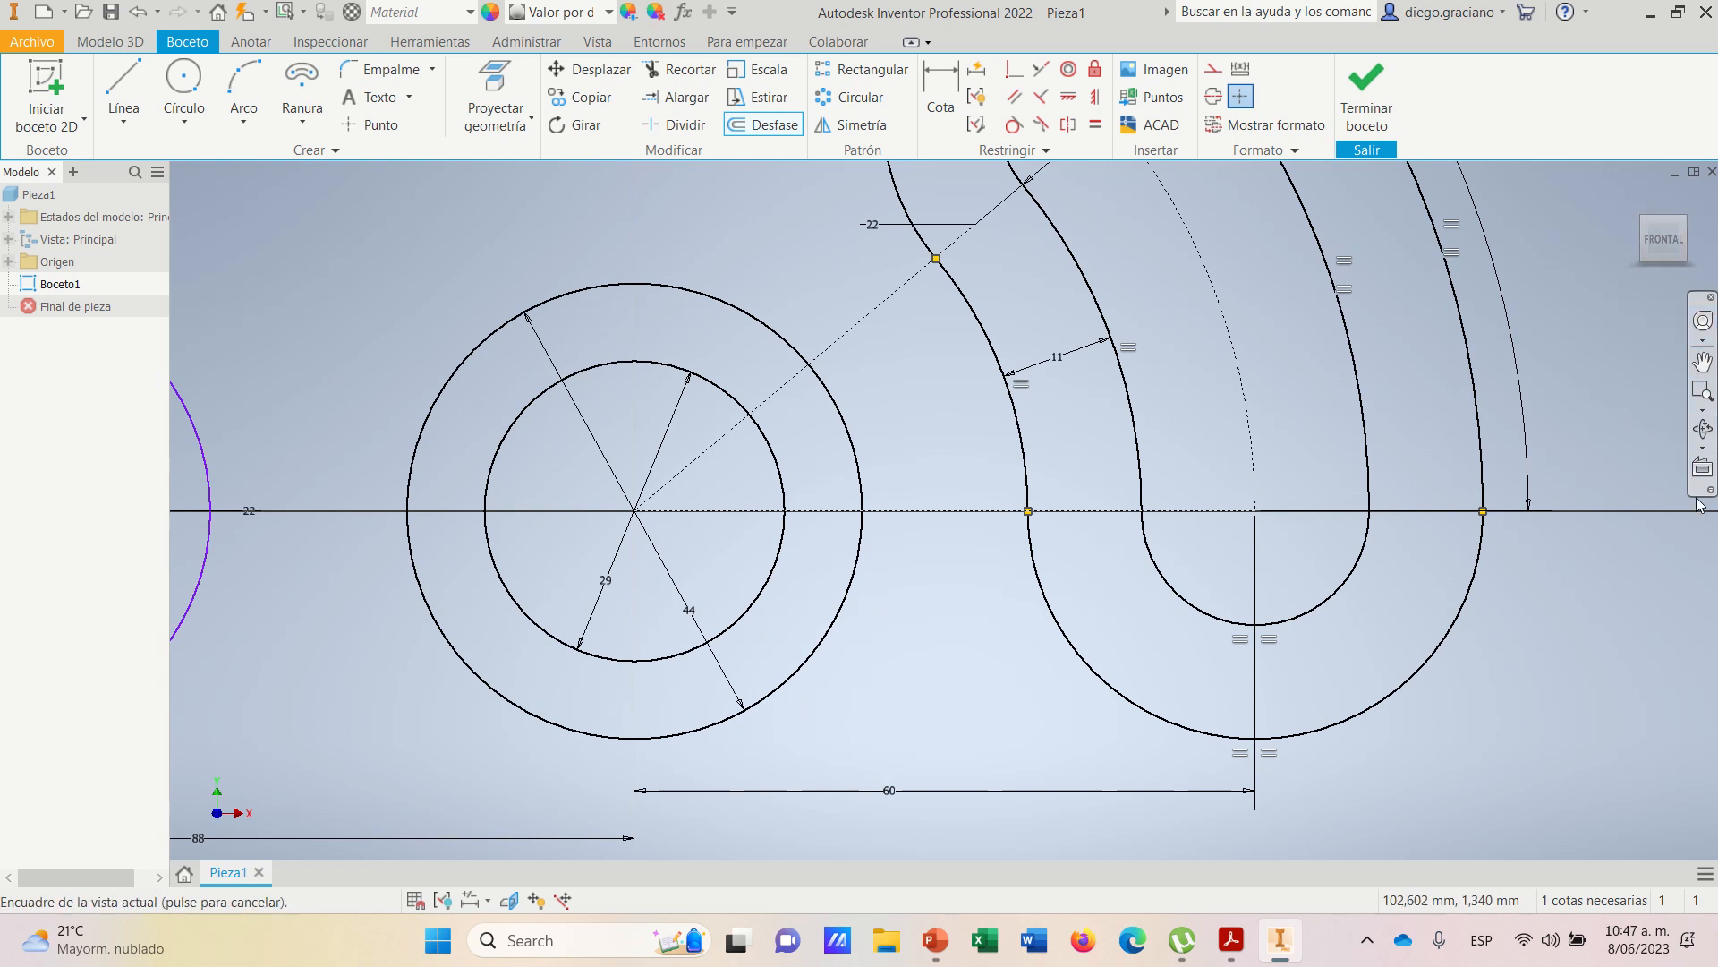
{"action": "left_click", "coordinate": [1703, 411]}
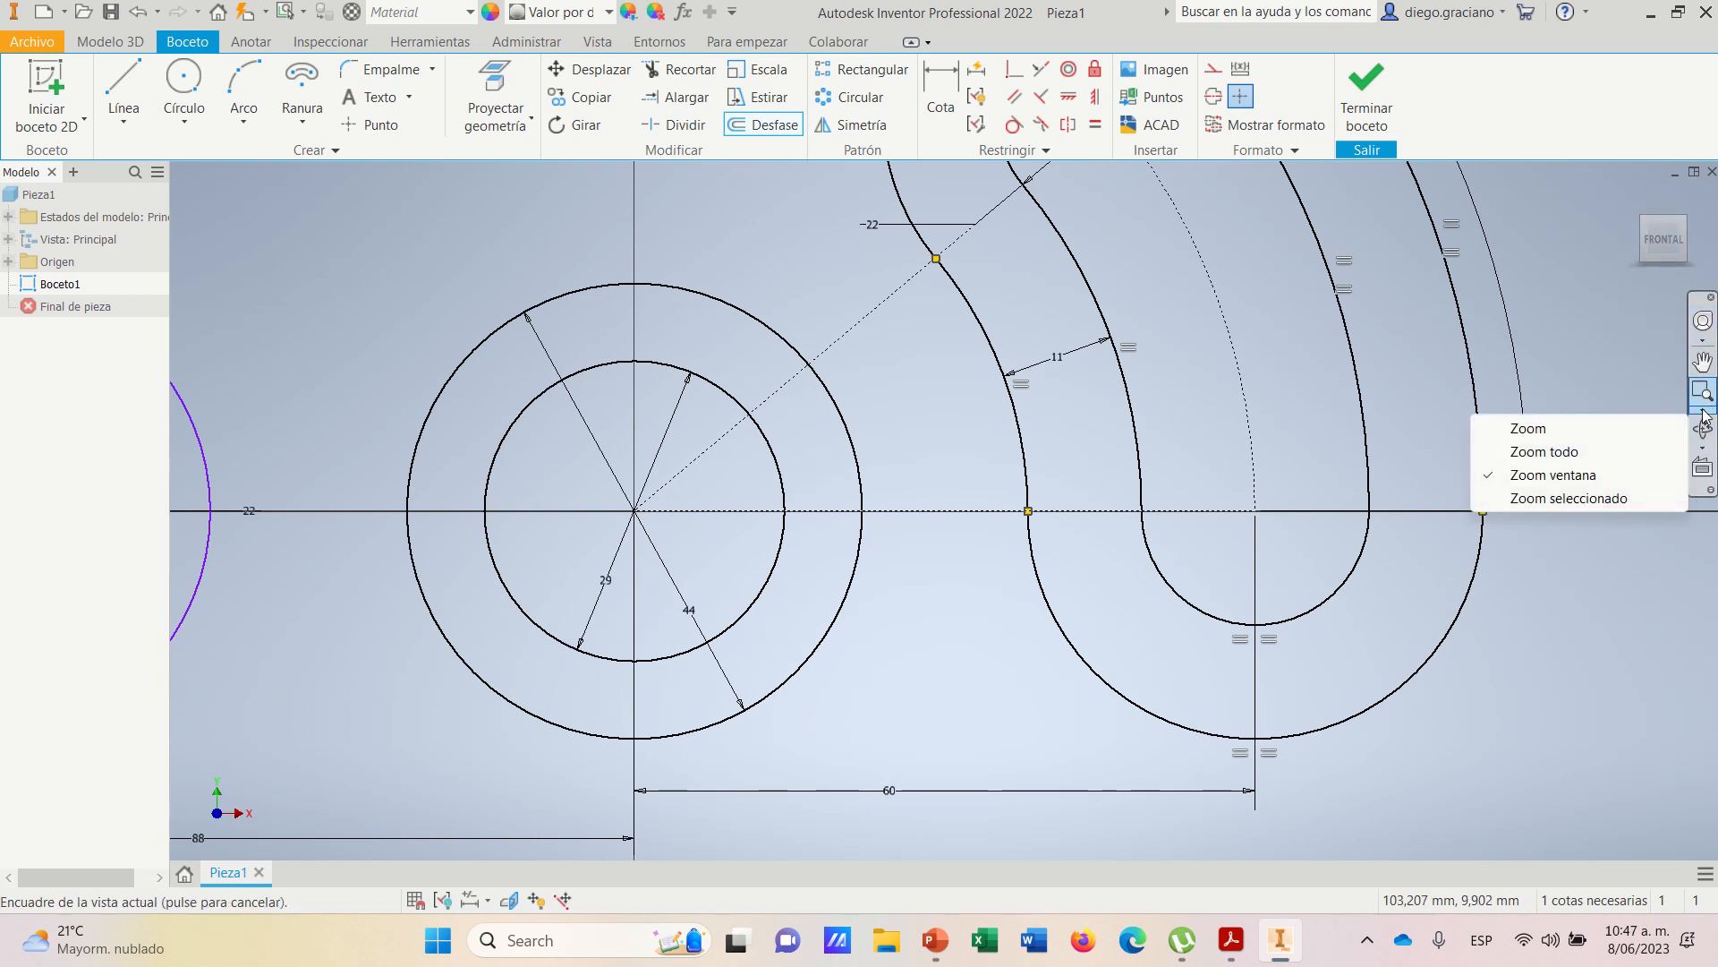
{"action": "left_click", "coordinate": [1570, 450]}
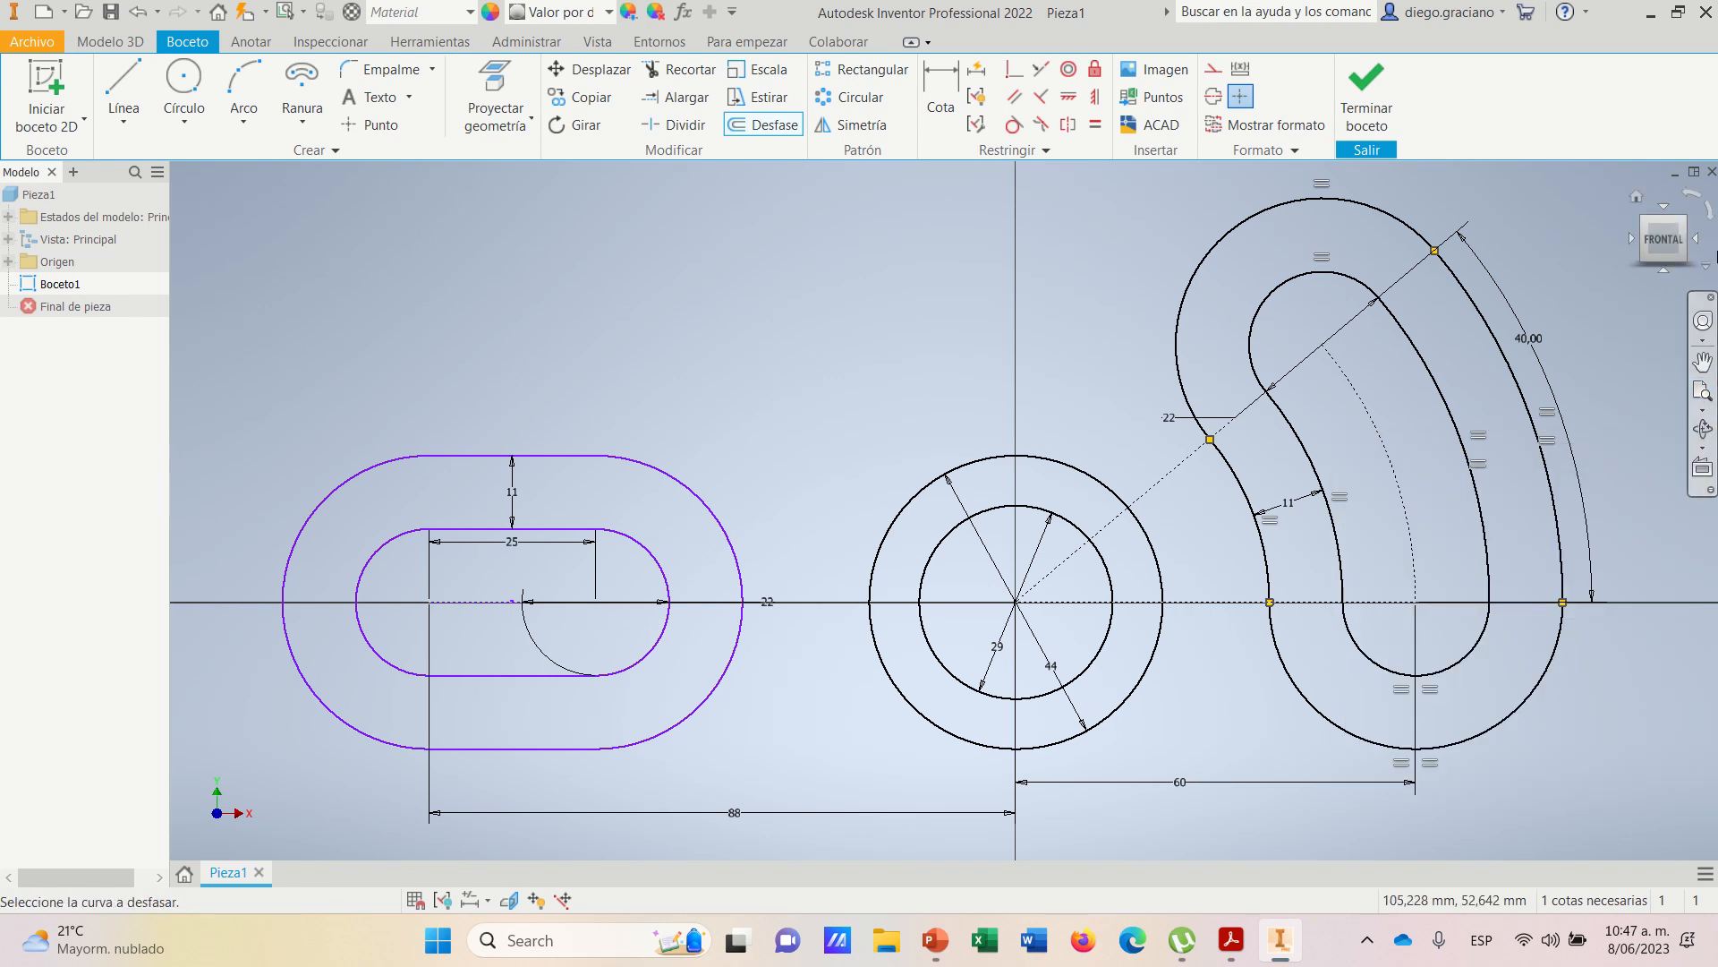
{"action": "scroll", "coordinate": [822, 498], "scroll_direction": "up", "scroll_amount": 2}
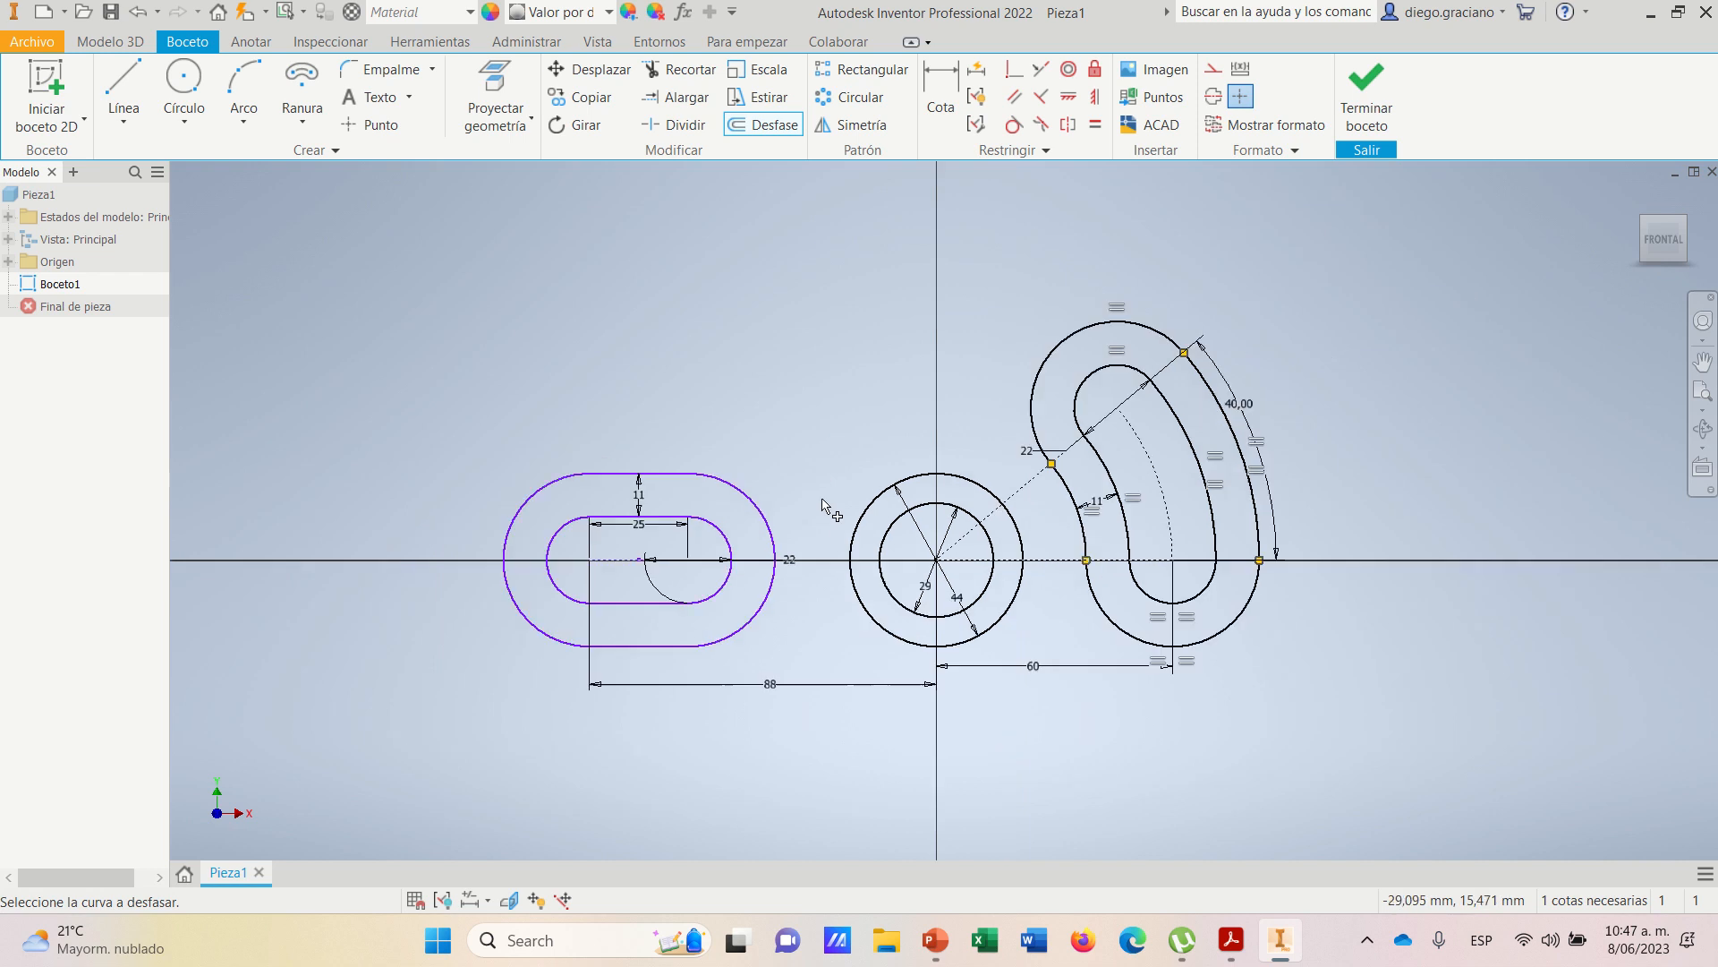
{"action": "scroll", "coordinate": [822, 499], "scroll_direction": "down", "scroll_amount": 5}
{"action": "scroll", "coordinate": [859, 493], "scroll_direction": "up", "scroll_amount": 2}
{"action": "scroll", "coordinate": [904, 488], "scroll_direction": "up", "scroll_amount": 3}
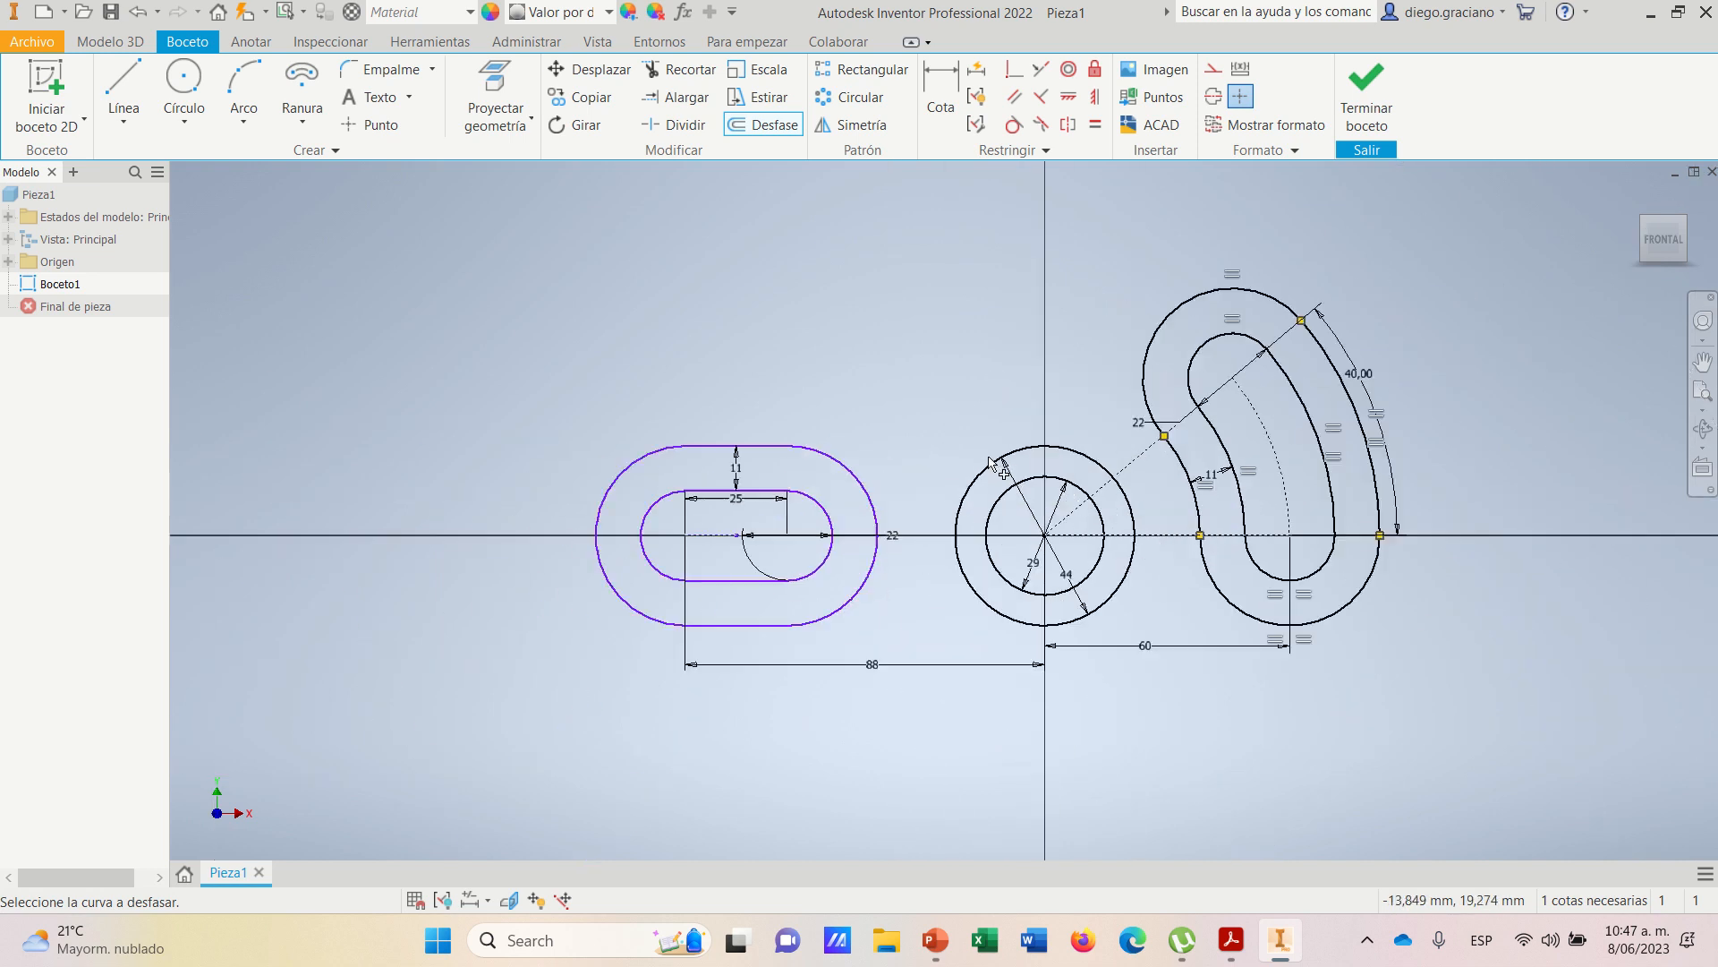
{"action": "scroll", "coordinate": [904, 488], "scroll_direction": "down", "scroll_amount": 1}
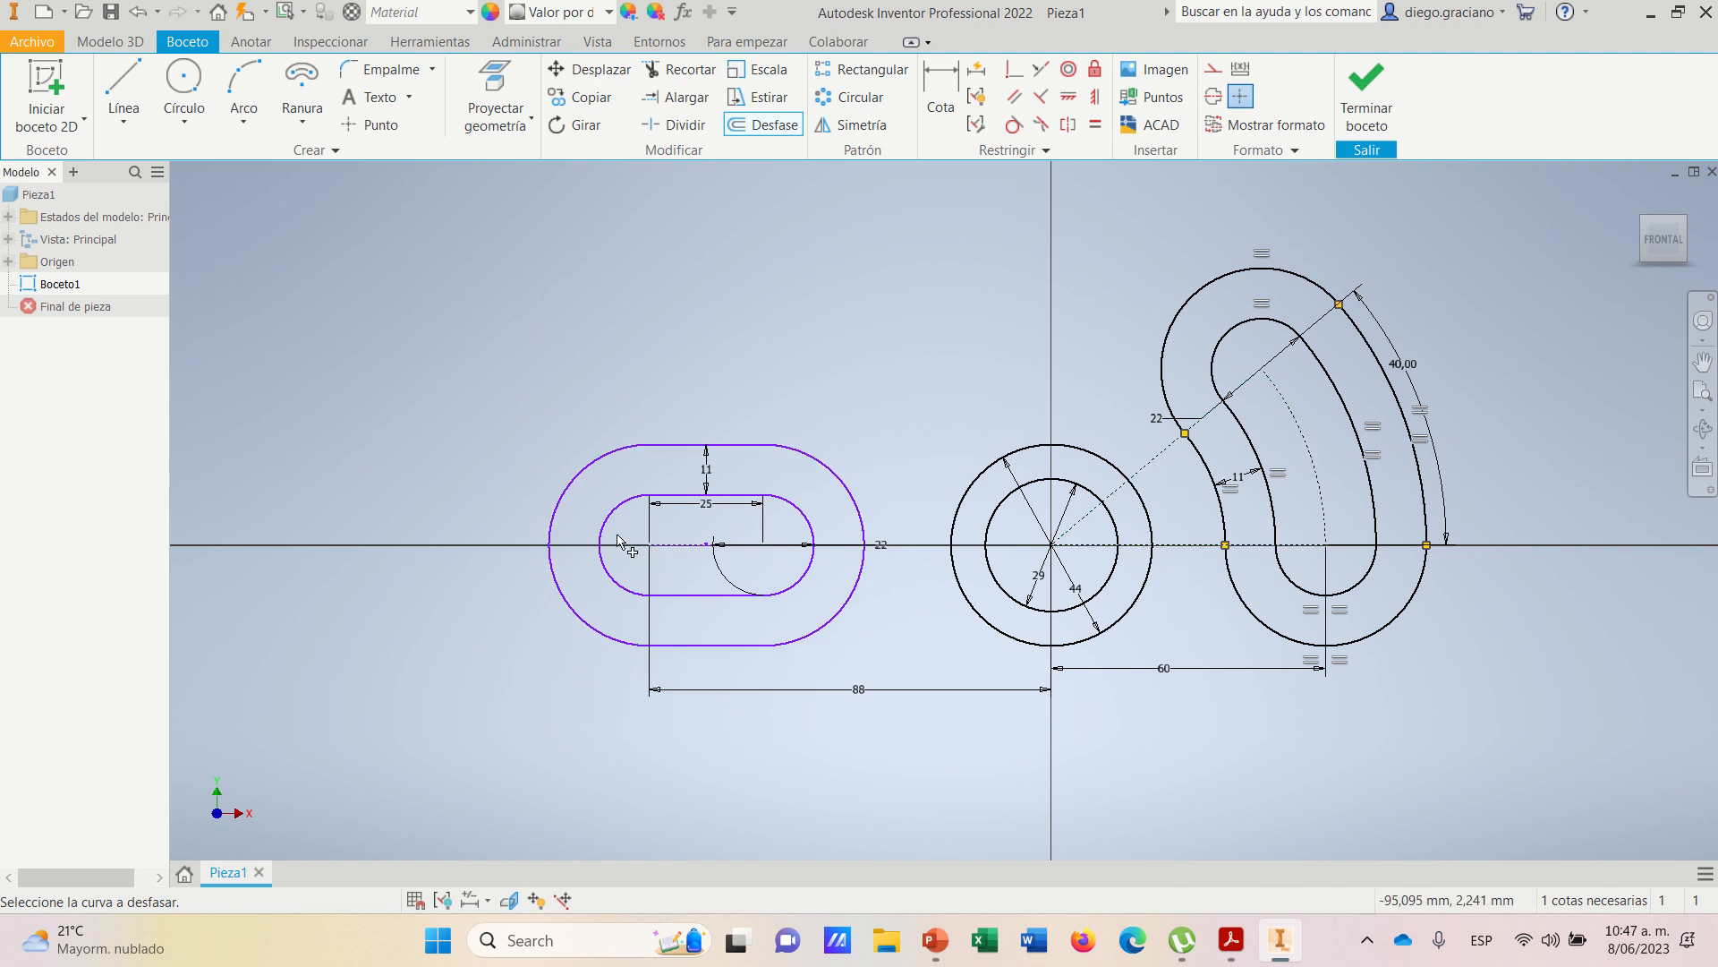
{"action": "scroll", "coordinate": [618, 540], "scroll_direction": "up", "scroll_amount": 5}
{"action": "scroll", "coordinate": [618, 540], "scroll_direction": "down", "scroll_amount": 7}
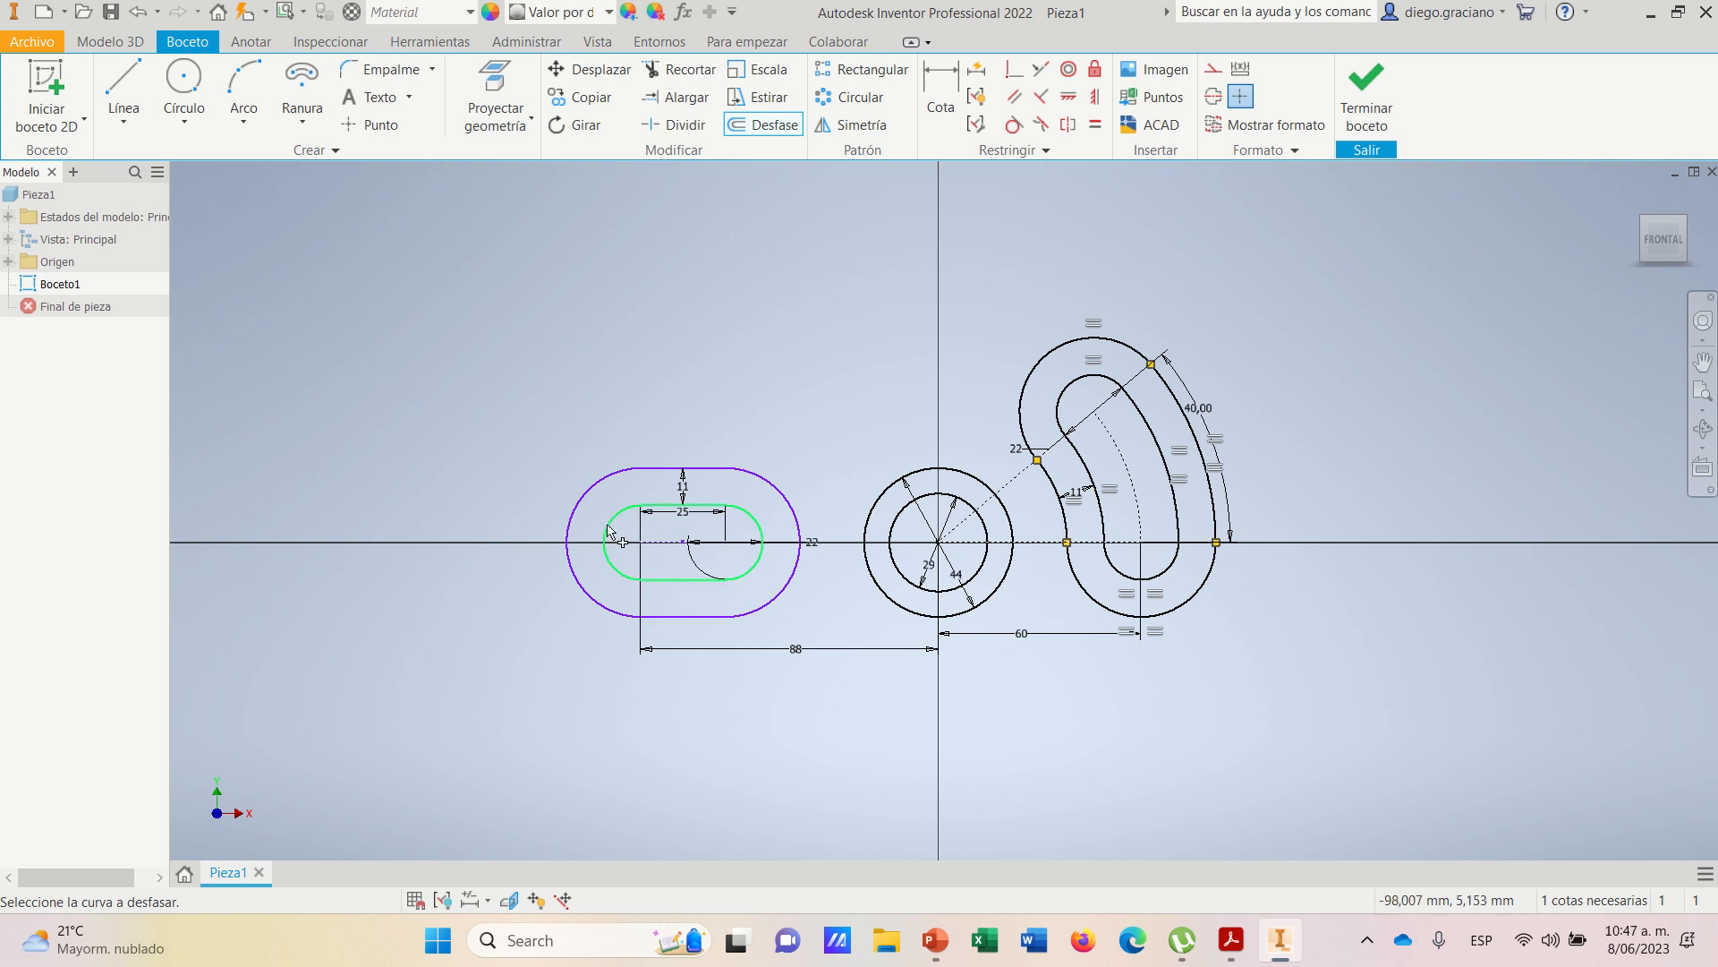
{"action": "scroll", "coordinate": [613, 537], "scroll_direction": "up", "scroll_amount": 5}
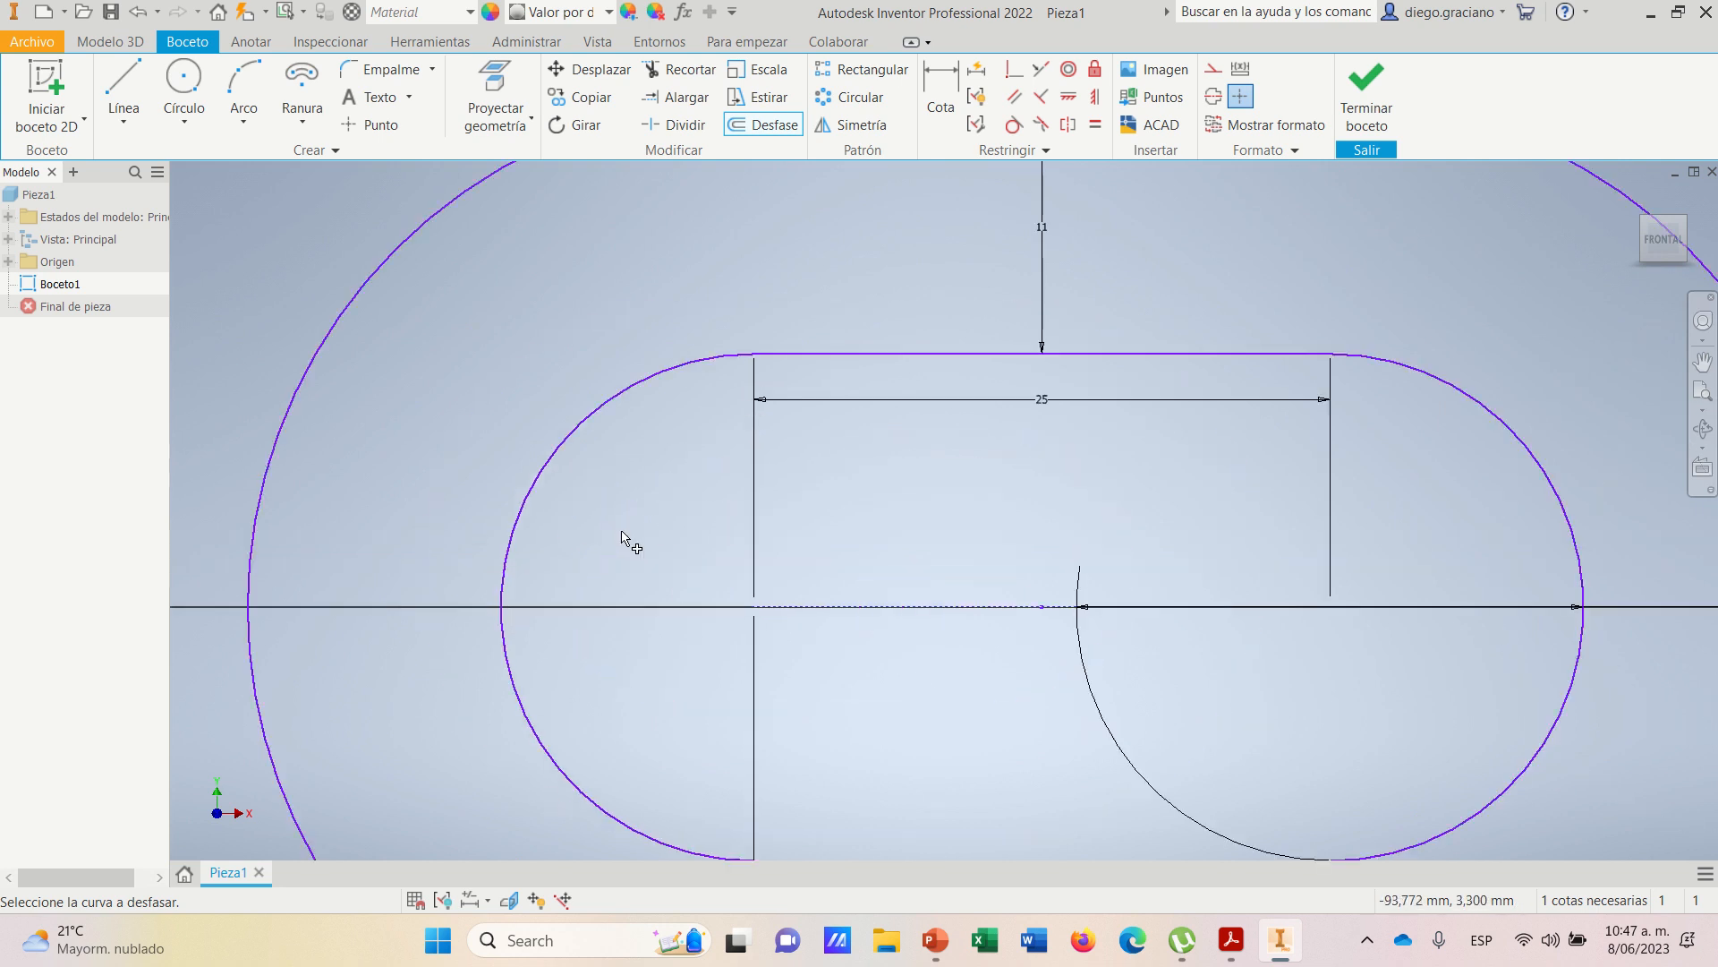
{"action": "scroll", "coordinate": [623, 537], "scroll_direction": "down", "scroll_amount": 2}
{"action": "scroll", "coordinate": [623, 541], "scroll_direction": "down", "scroll_amount": 3}
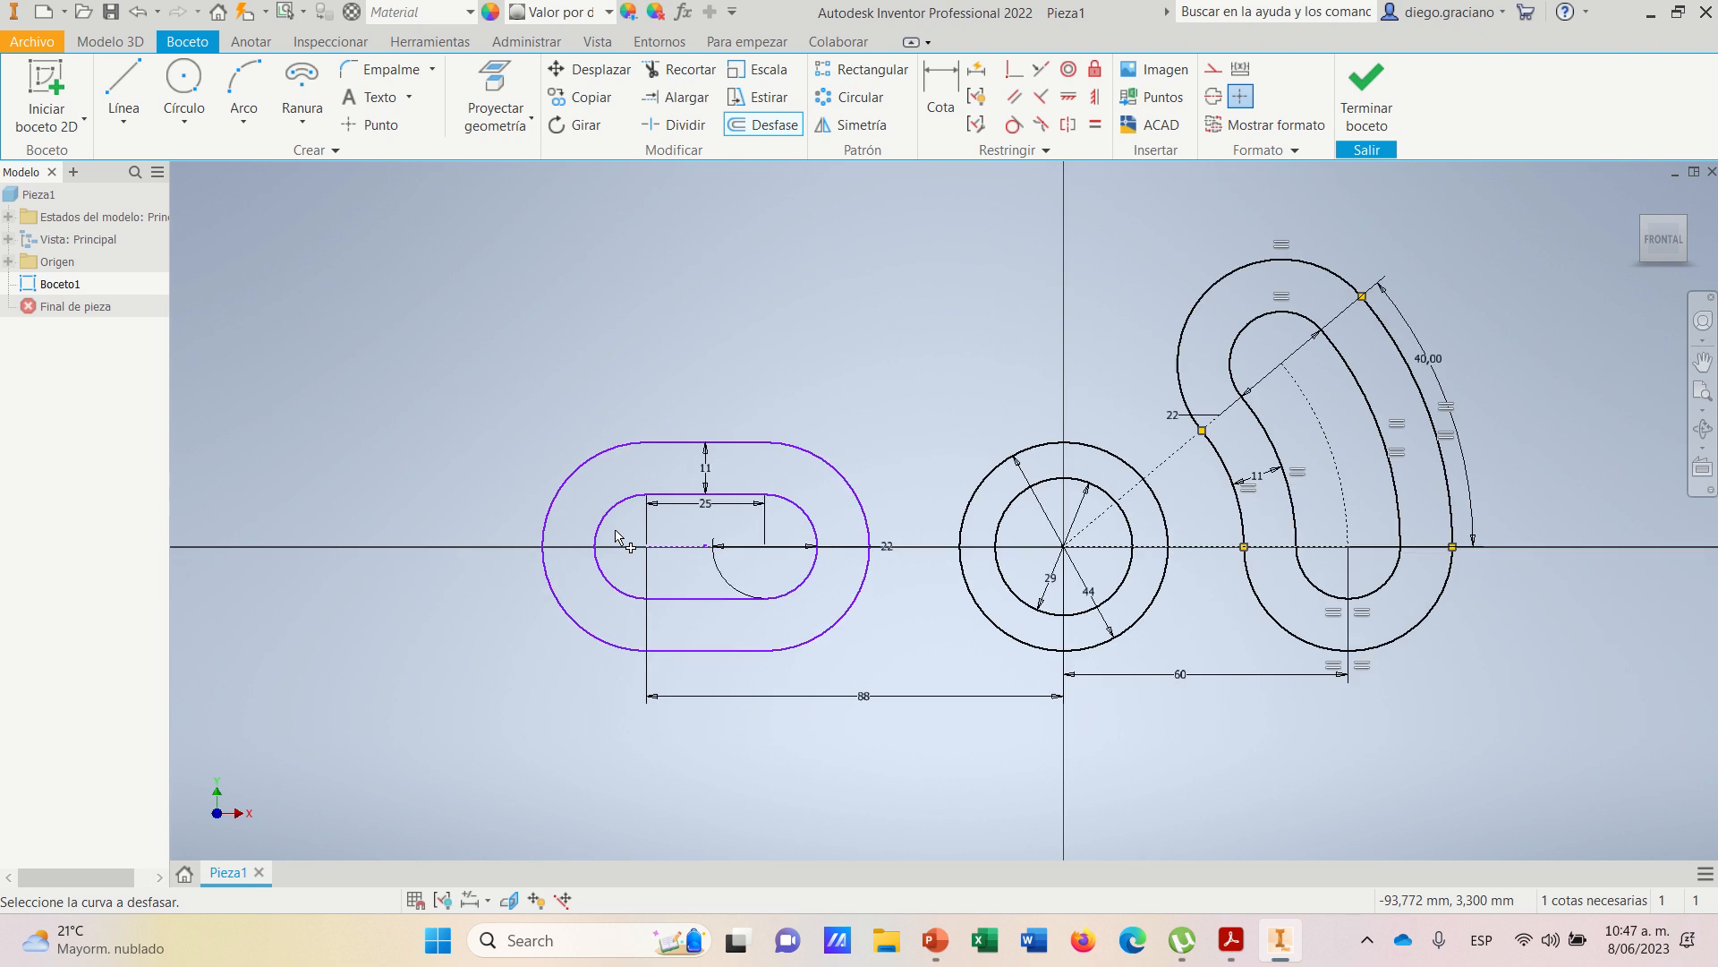
{"action": "left_click", "coordinate": [1696, 396]}
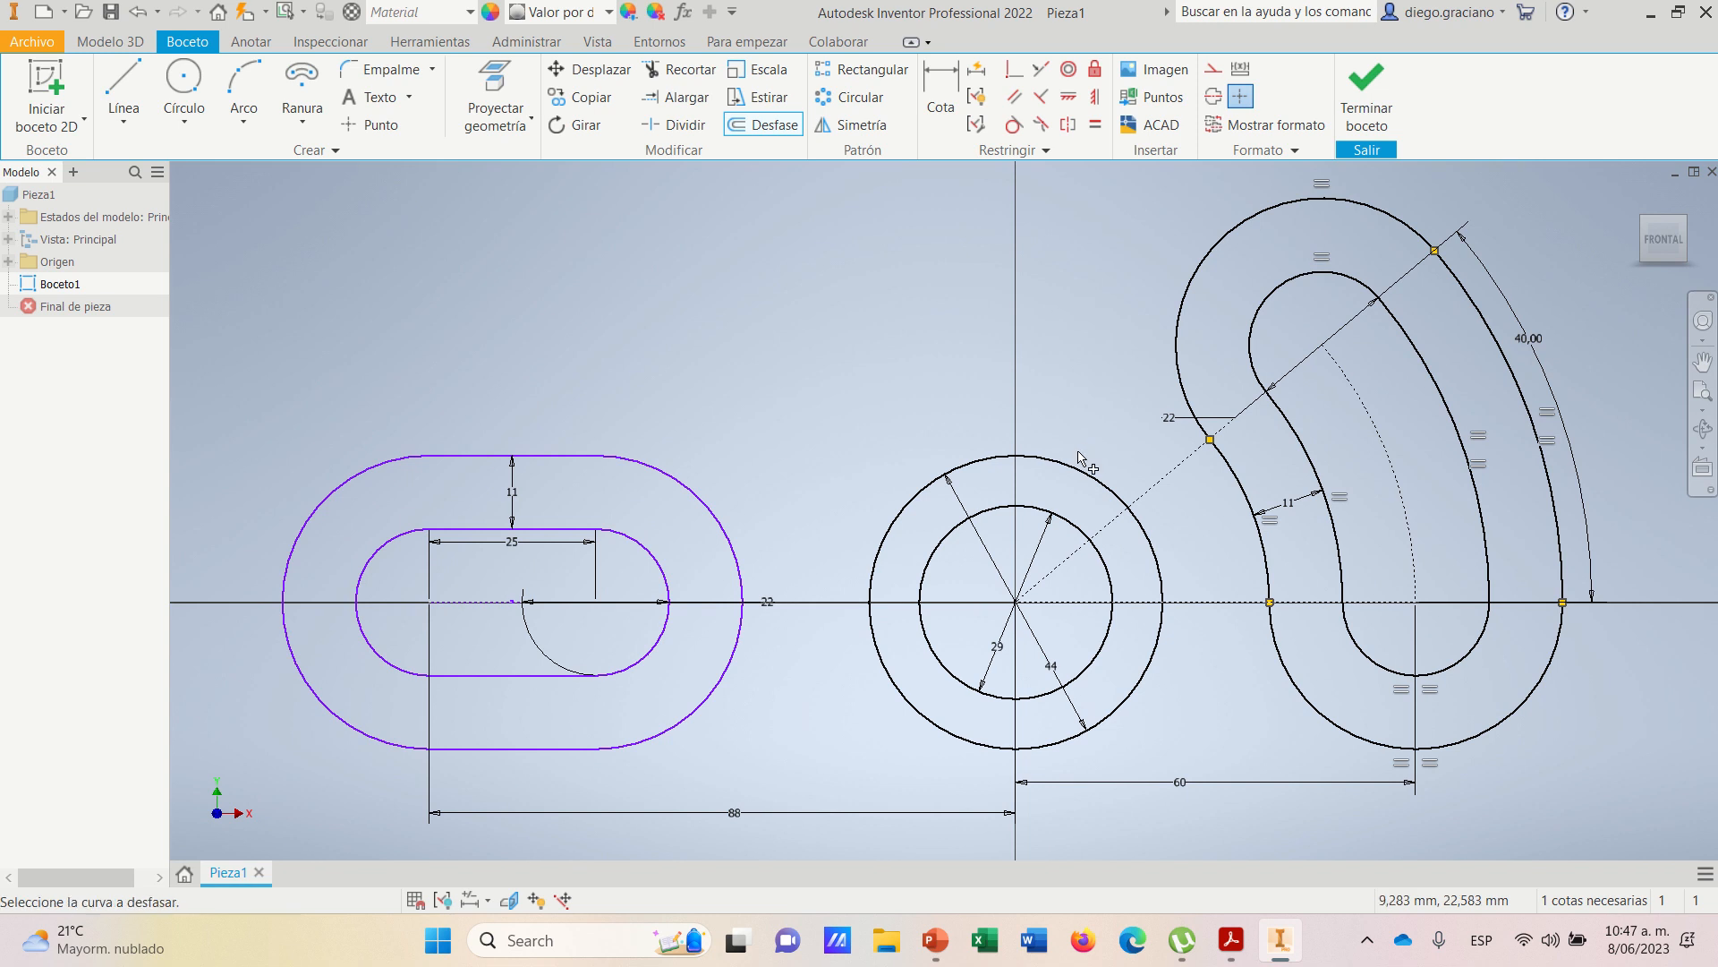
- Check the upper circles in the reference PDF in Acrobat Reader, and draw a 19 mm diameter circle above and left of the concentric circles in Inventor
{"action": "left_click", "coordinate": [1231, 947]}
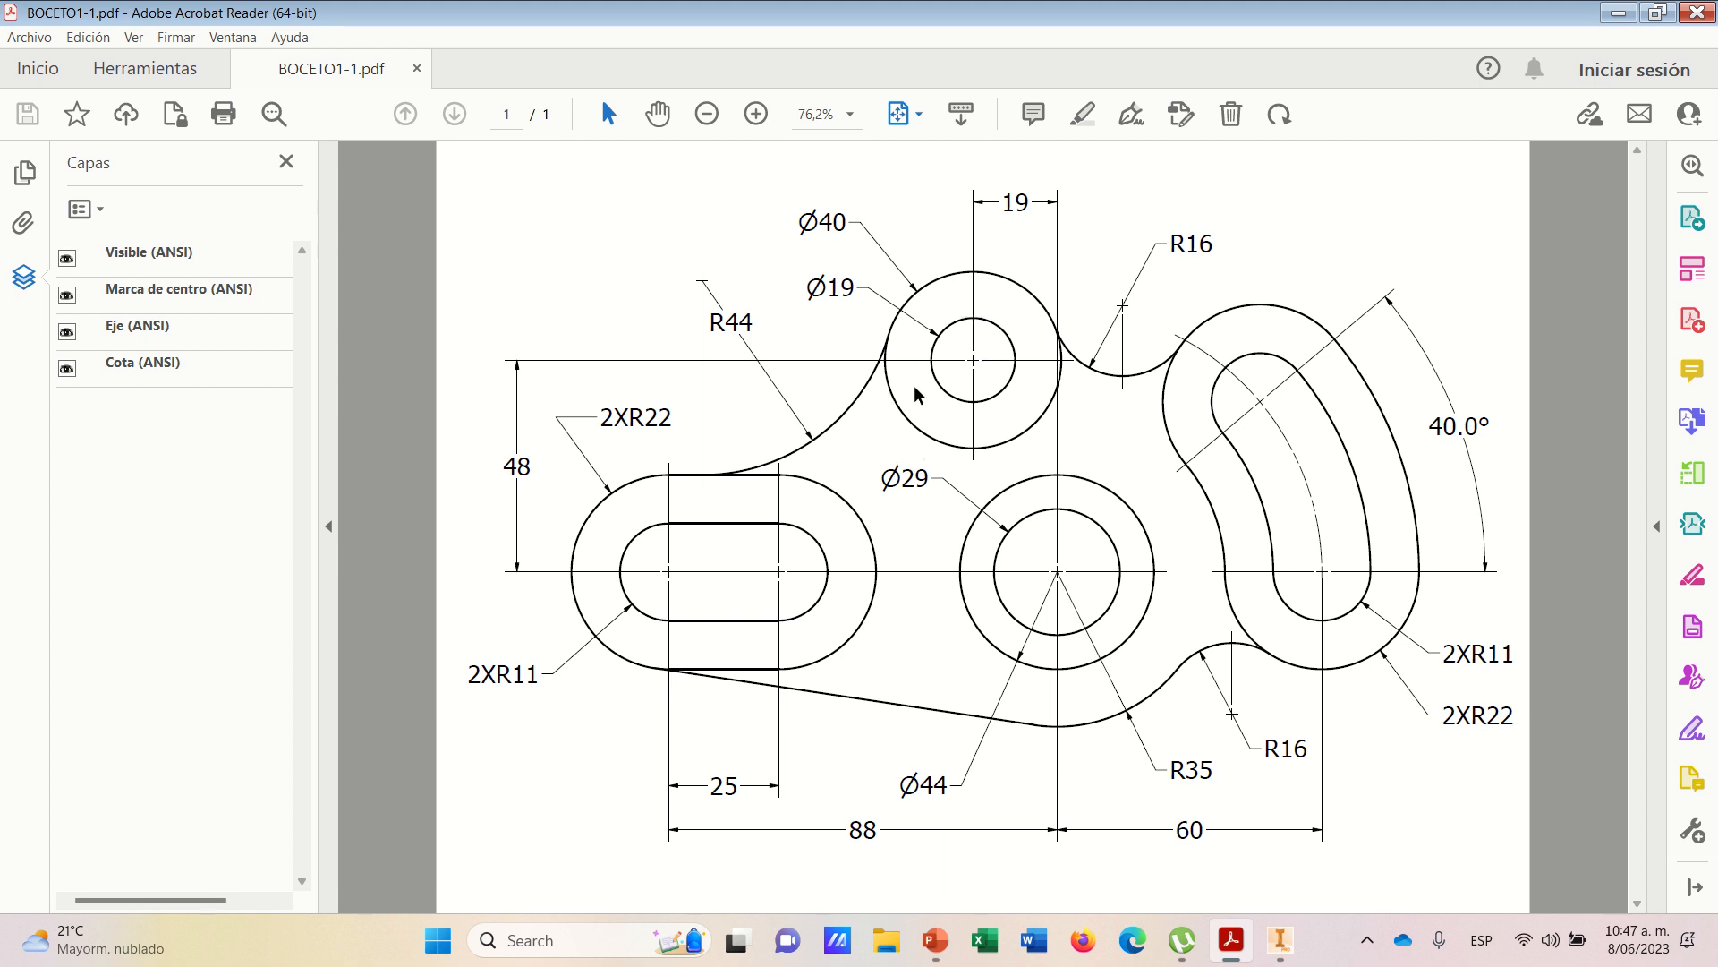
{"action": "left_click", "coordinate": [1282, 939]}
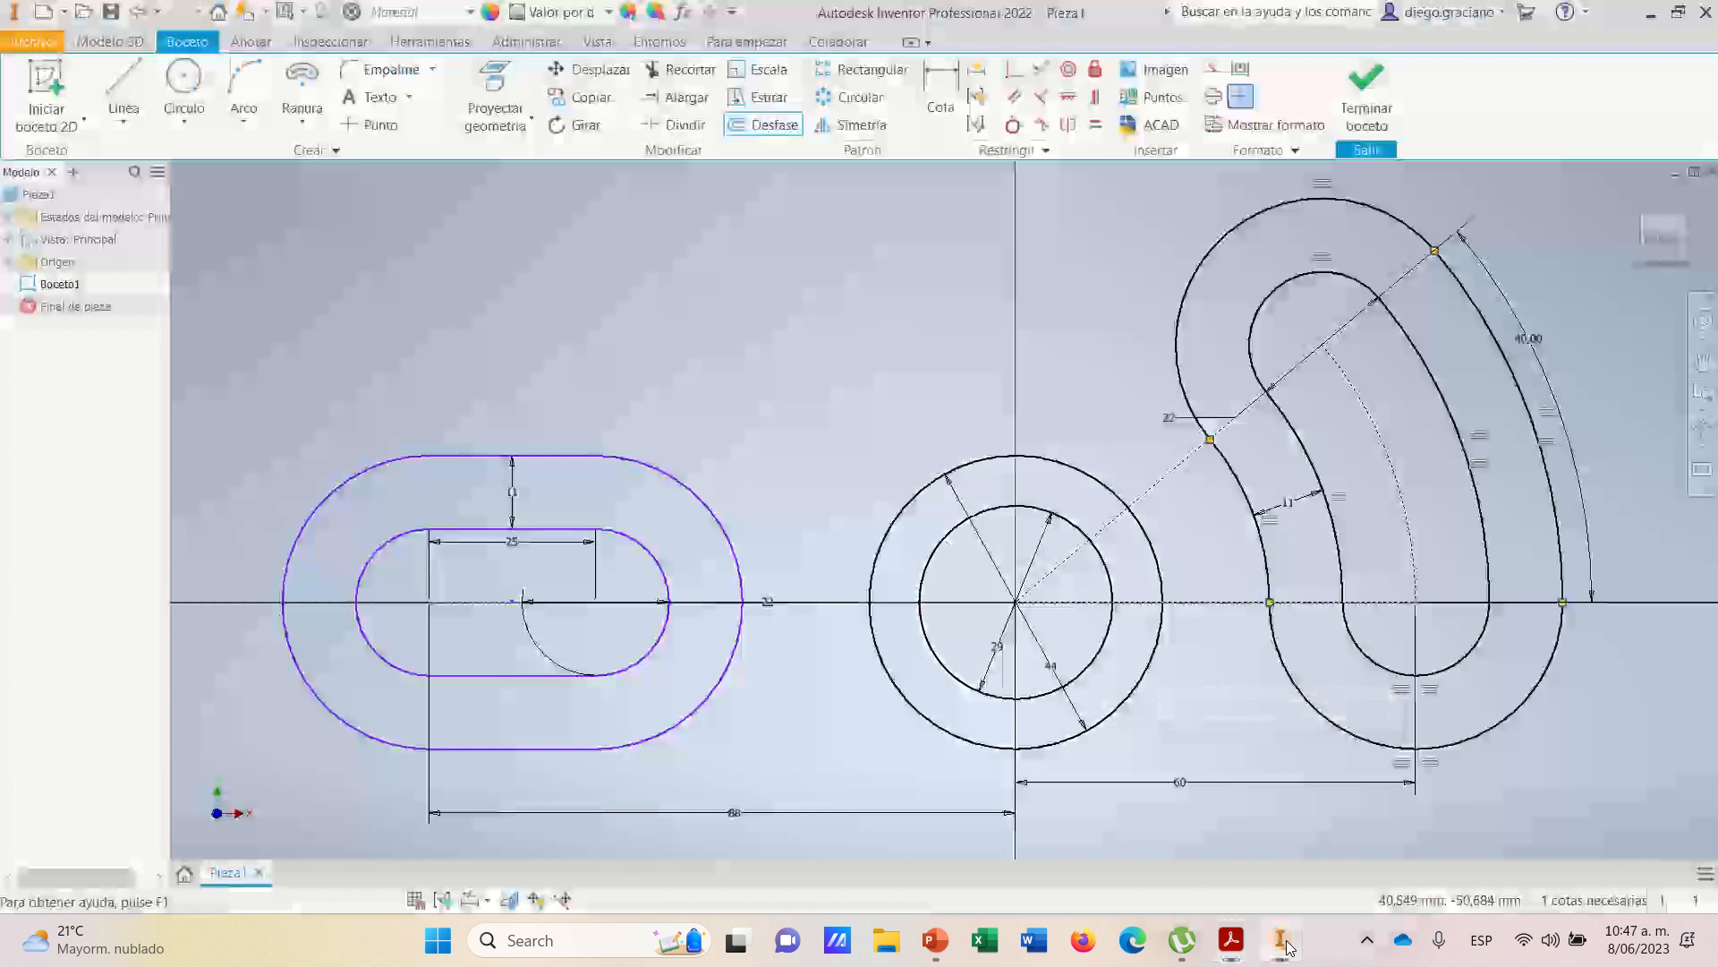
{"action": "scroll", "coordinate": [1117, 387], "scroll_direction": "down", "scroll_amount": 3}
{"action": "scroll", "coordinate": [1118, 387], "scroll_direction": "up", "scroll_amount": 2}
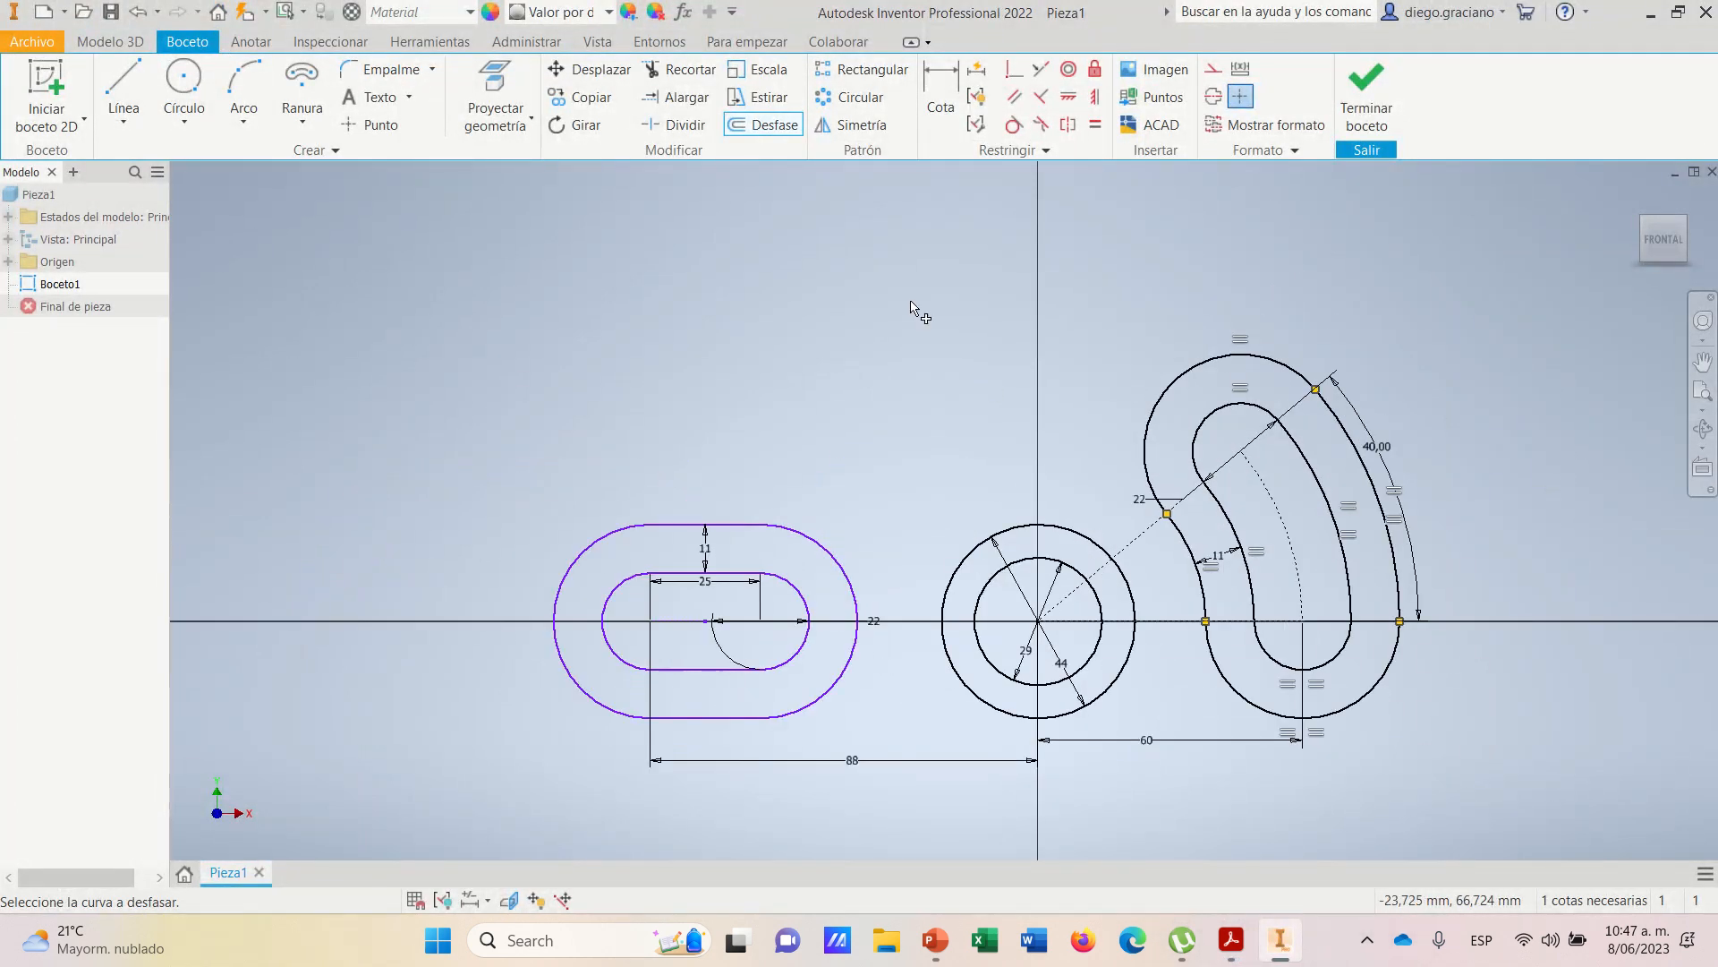
{"action": "left_click", "coordinate": [185, 87]}
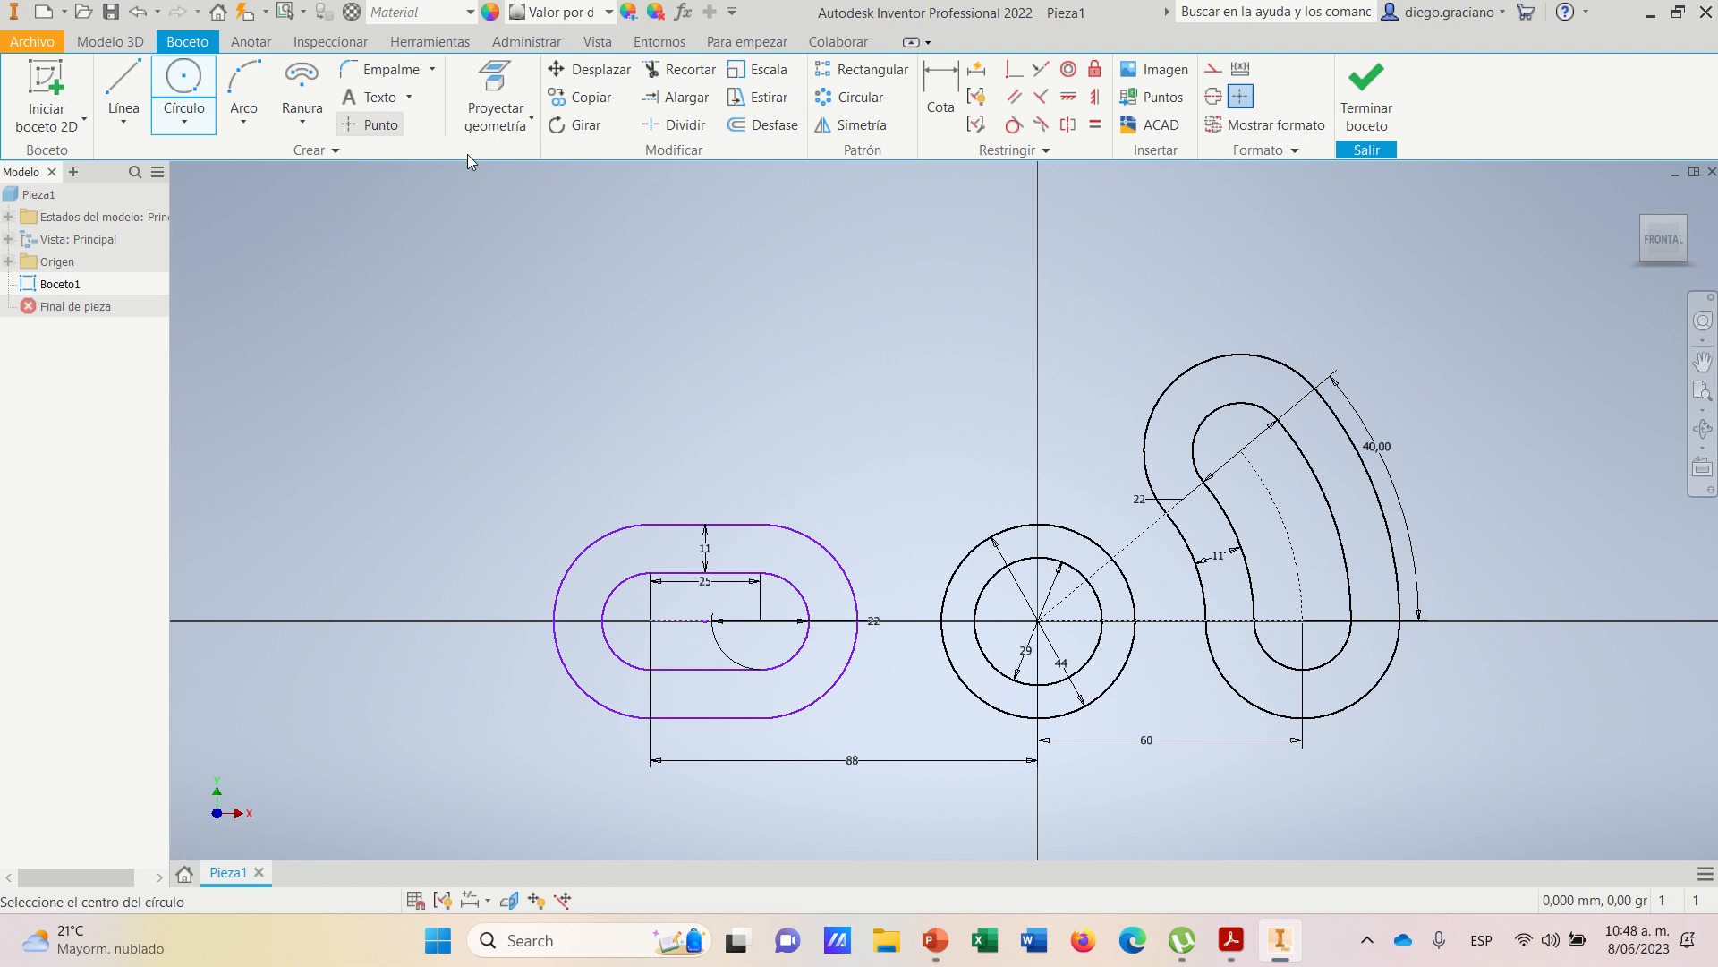
{"action": "left_click", "coordinate": [953, 368]}
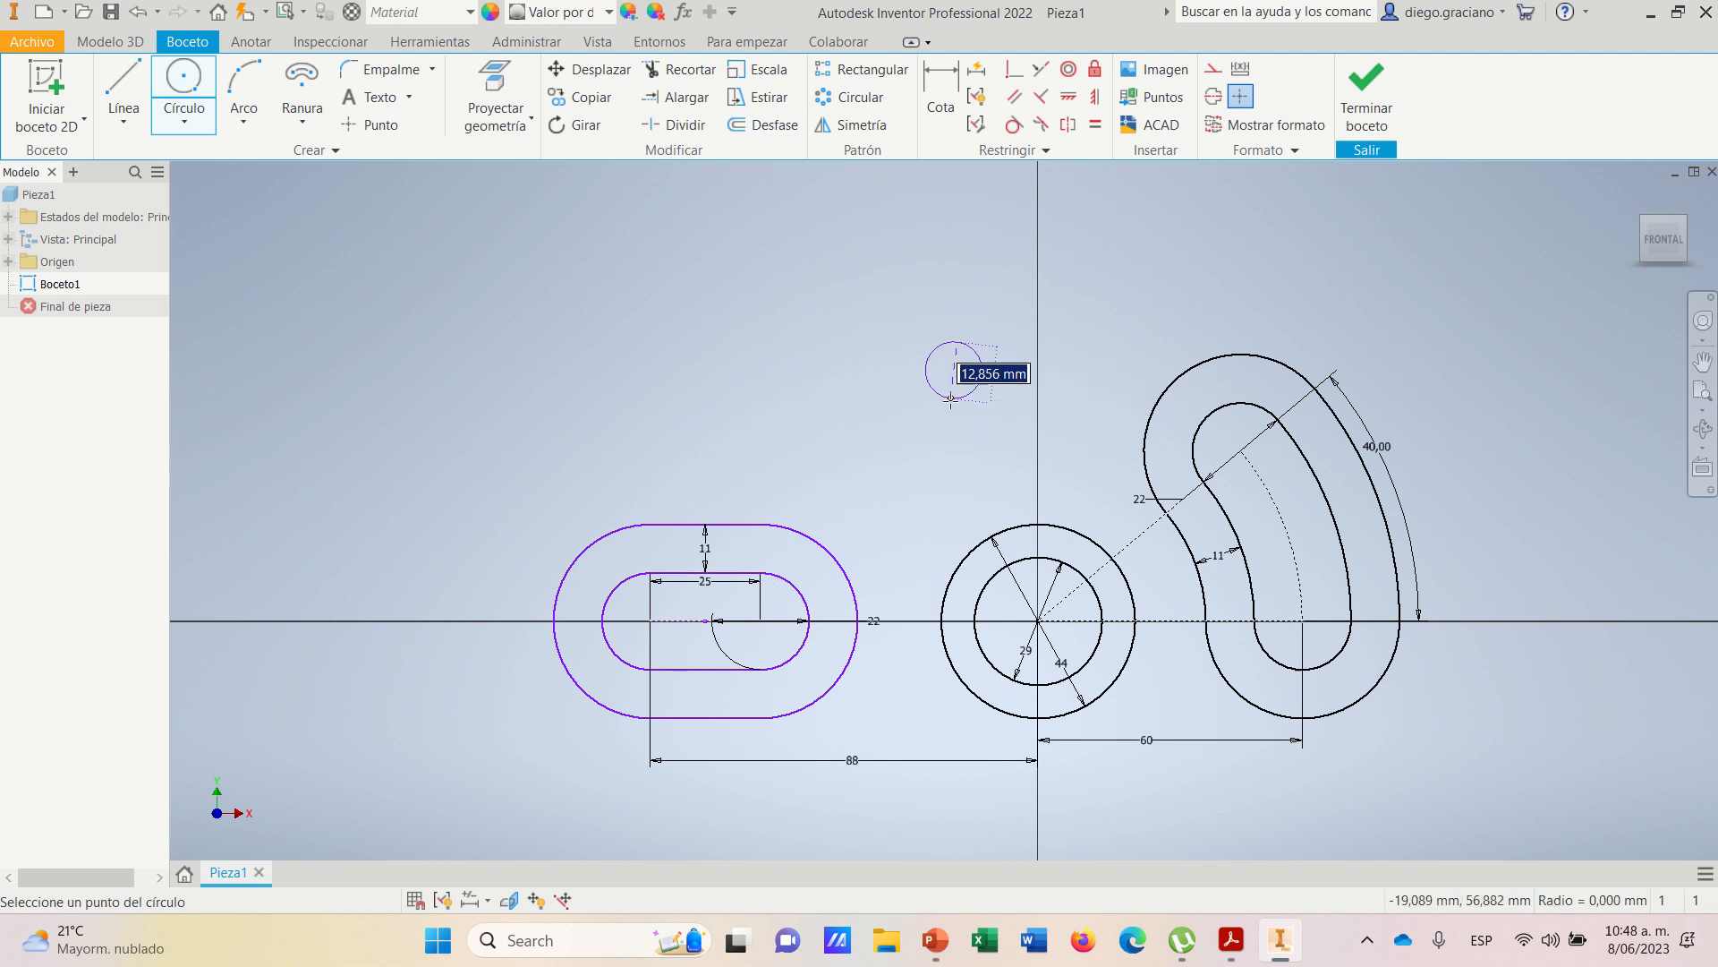
{"action": "type", "text": "1"}
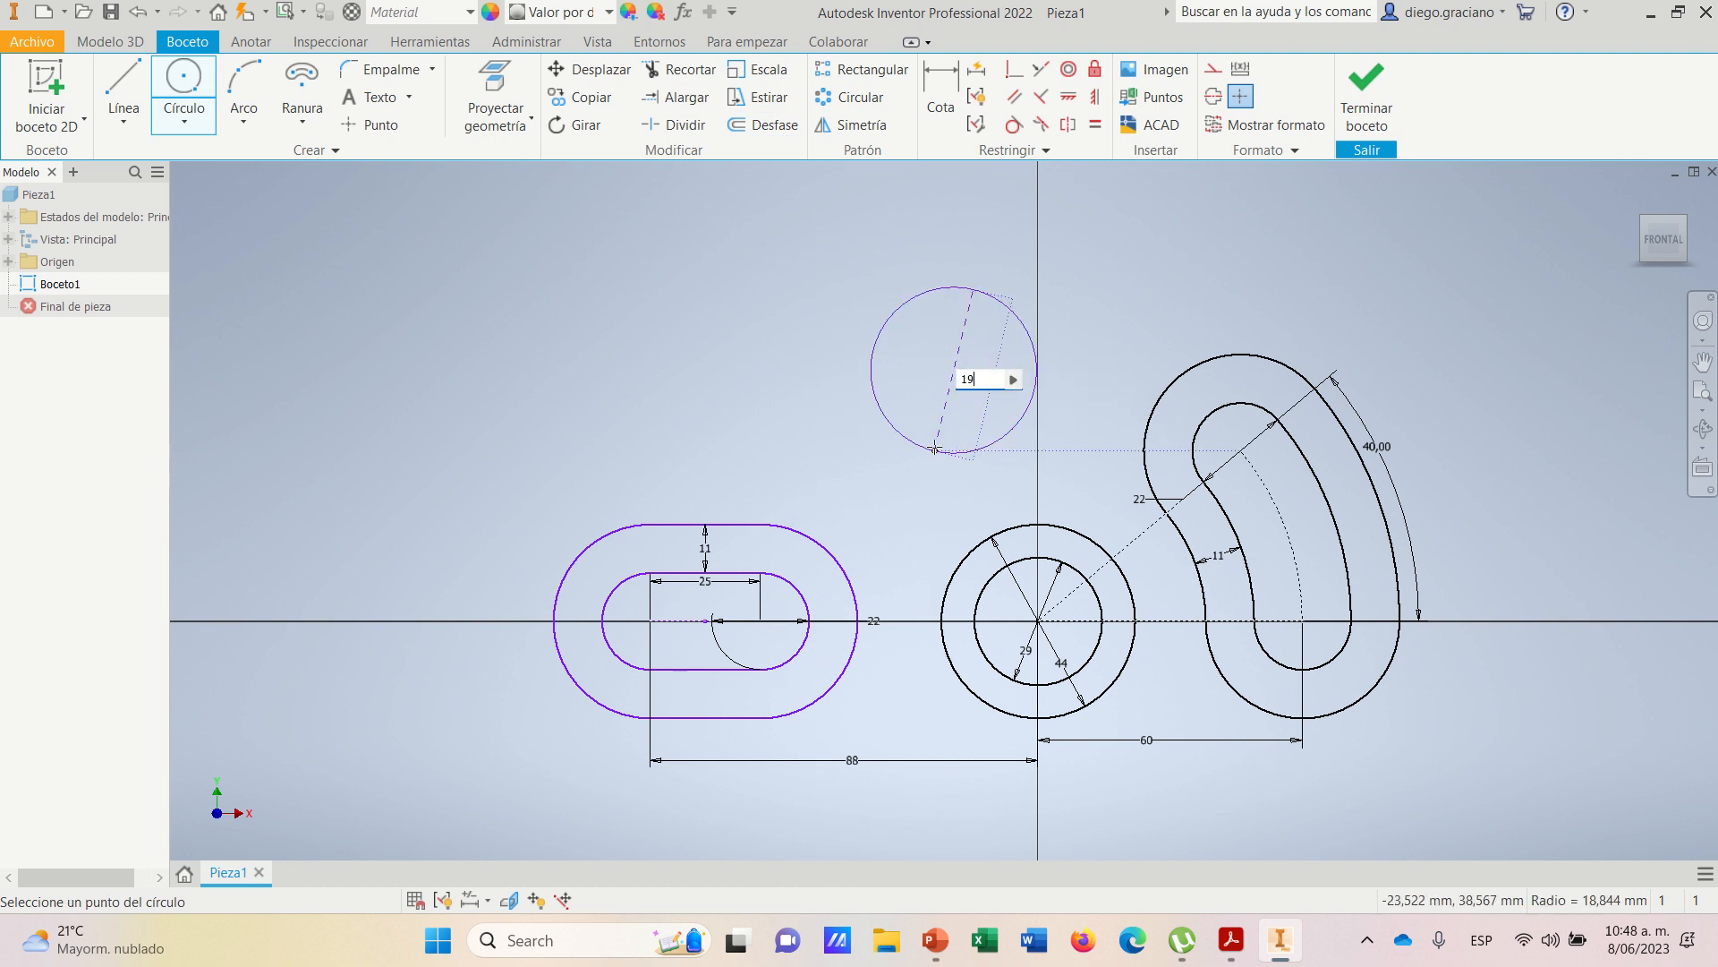
{"action": "type", "text": "9"}
{"action": "key", "text": "Return"}
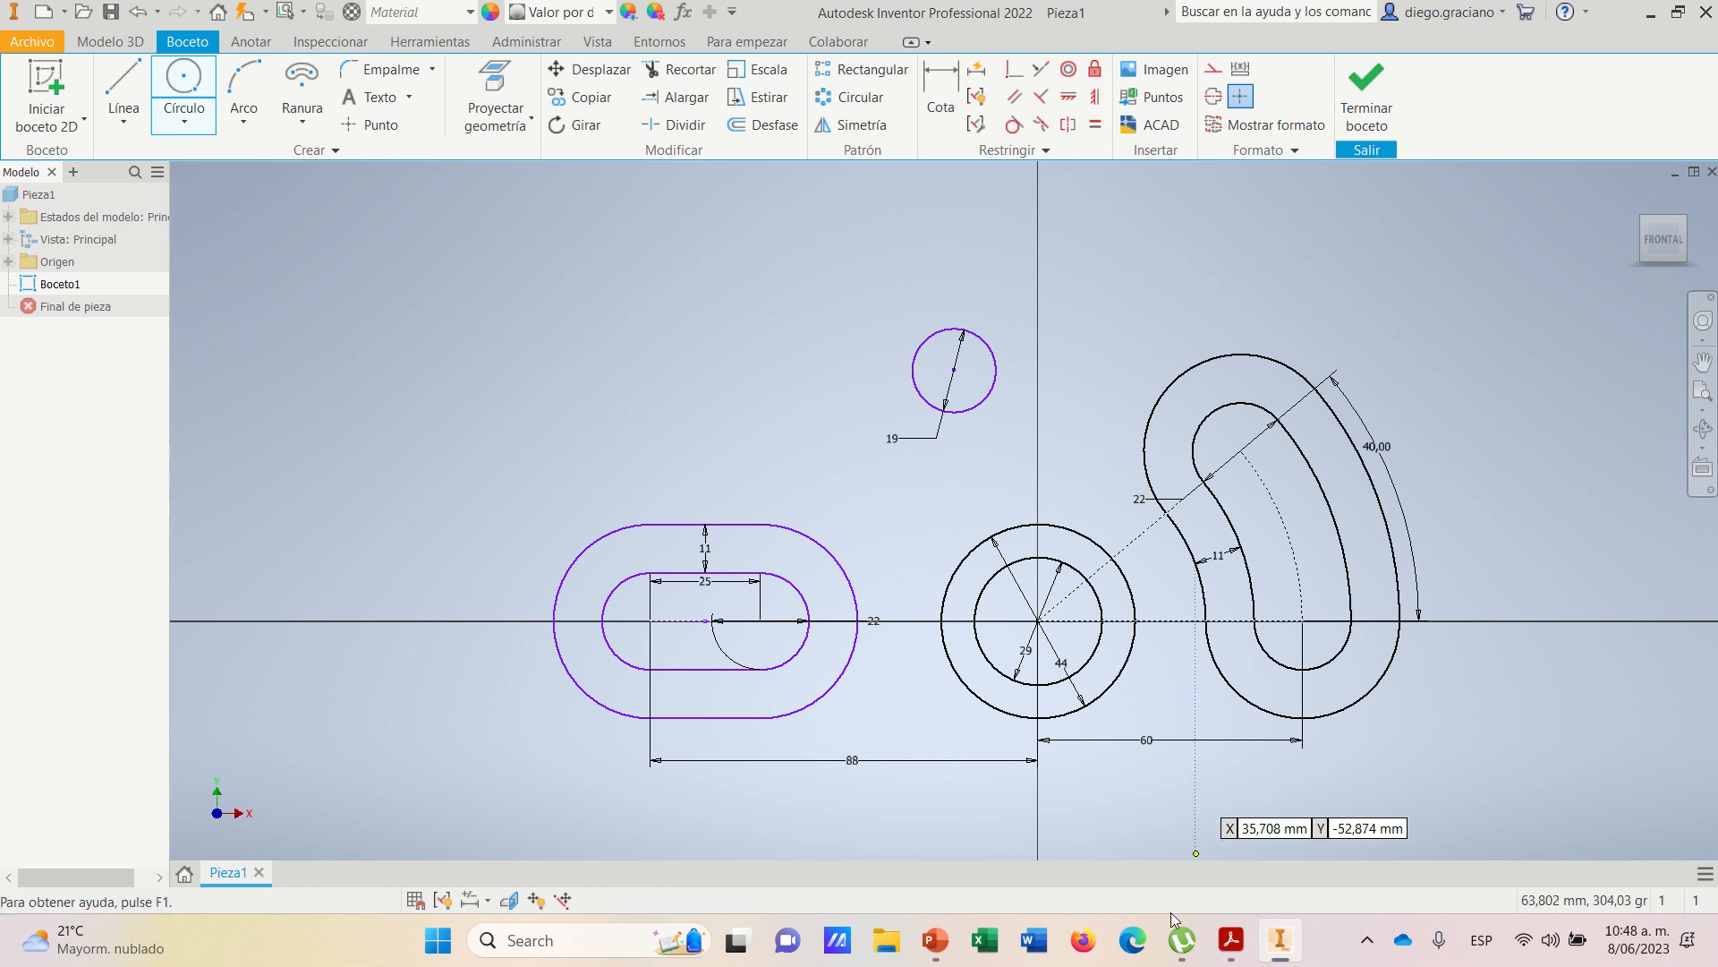
- Check the upper circles in the reference PDF in Acrobat Reader, and draw a 40 mm circle concentric with the upper 19 mm circle in Inventor
{"action": "left_click", "coordinate": [1229, 942]}
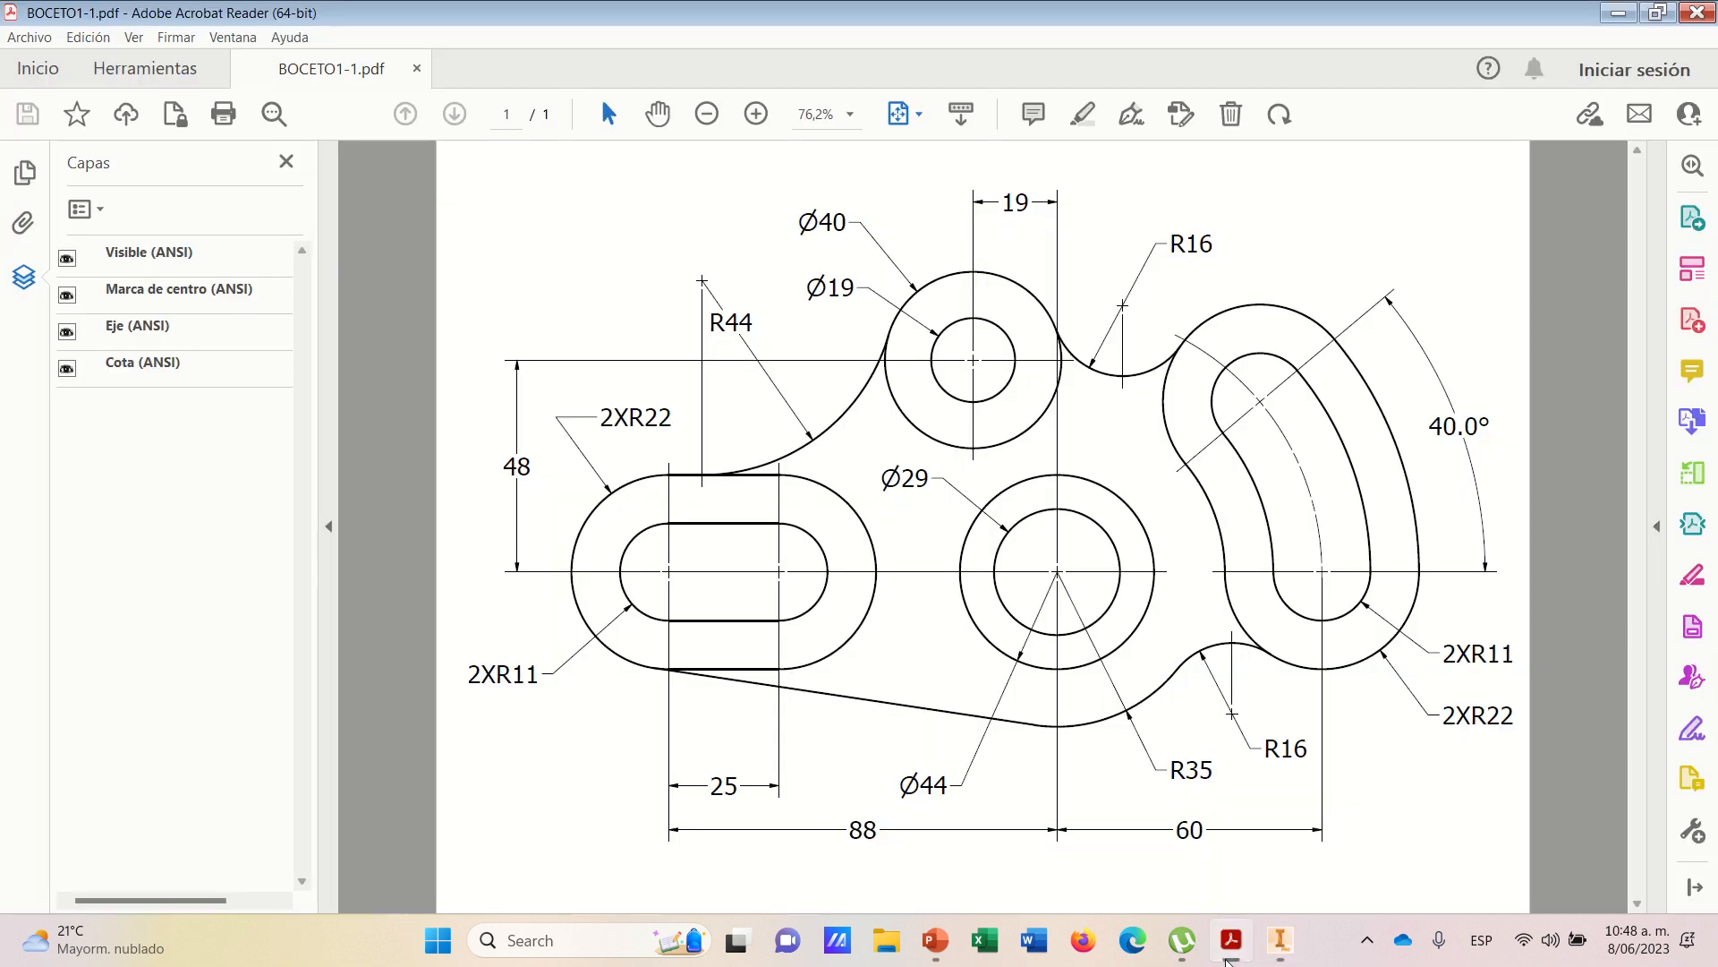
{"action": "left_click", "coordinate": [1228, 950]}
{"action": "left_click", "coordinate": [184, 77]}
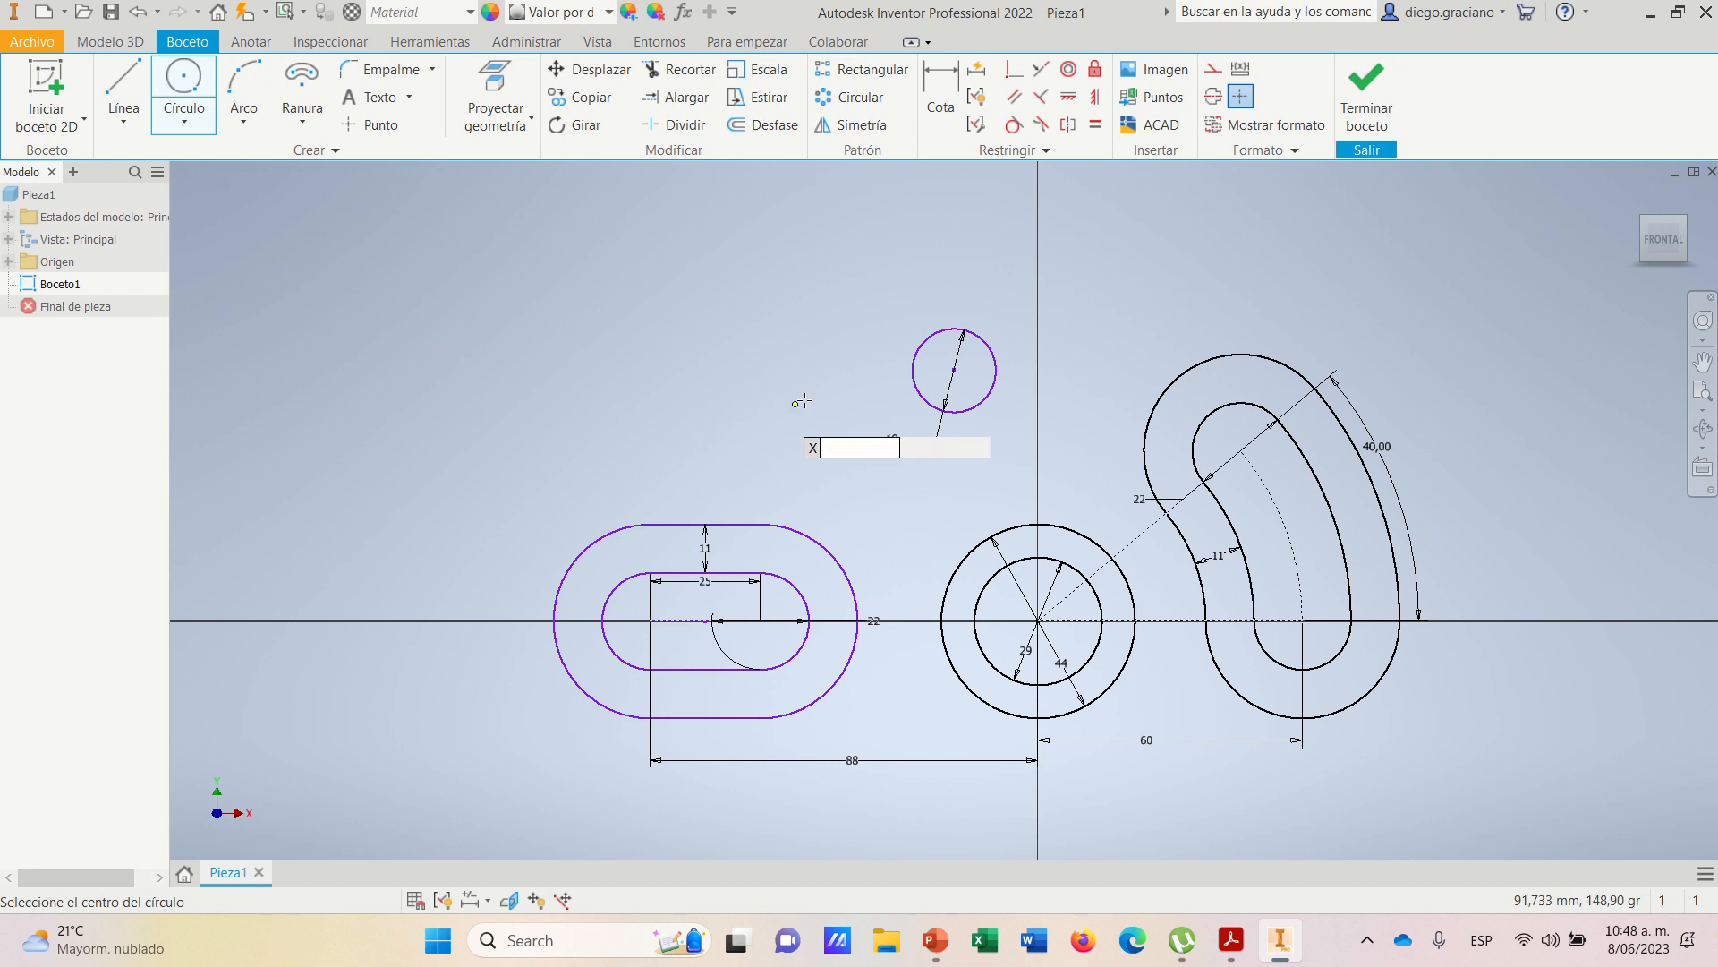
{"action": "left_click", "coordinate": [956, 368]}
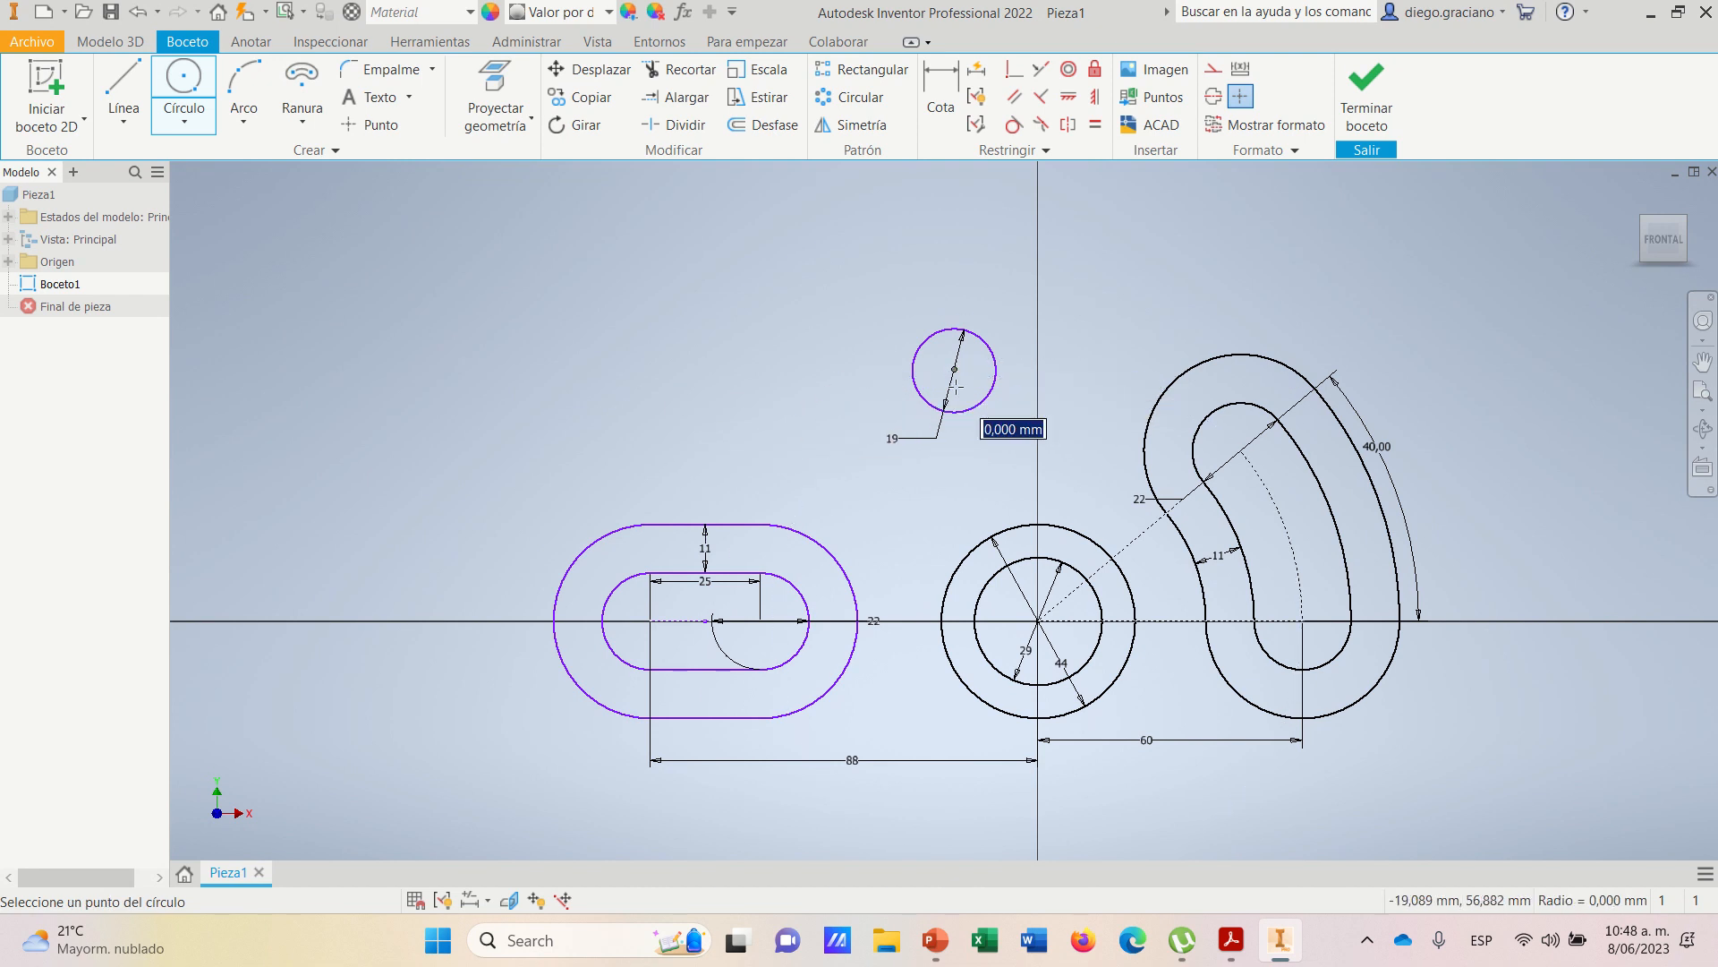
{"action": "left_click", "coordinate": [1235, 947]}
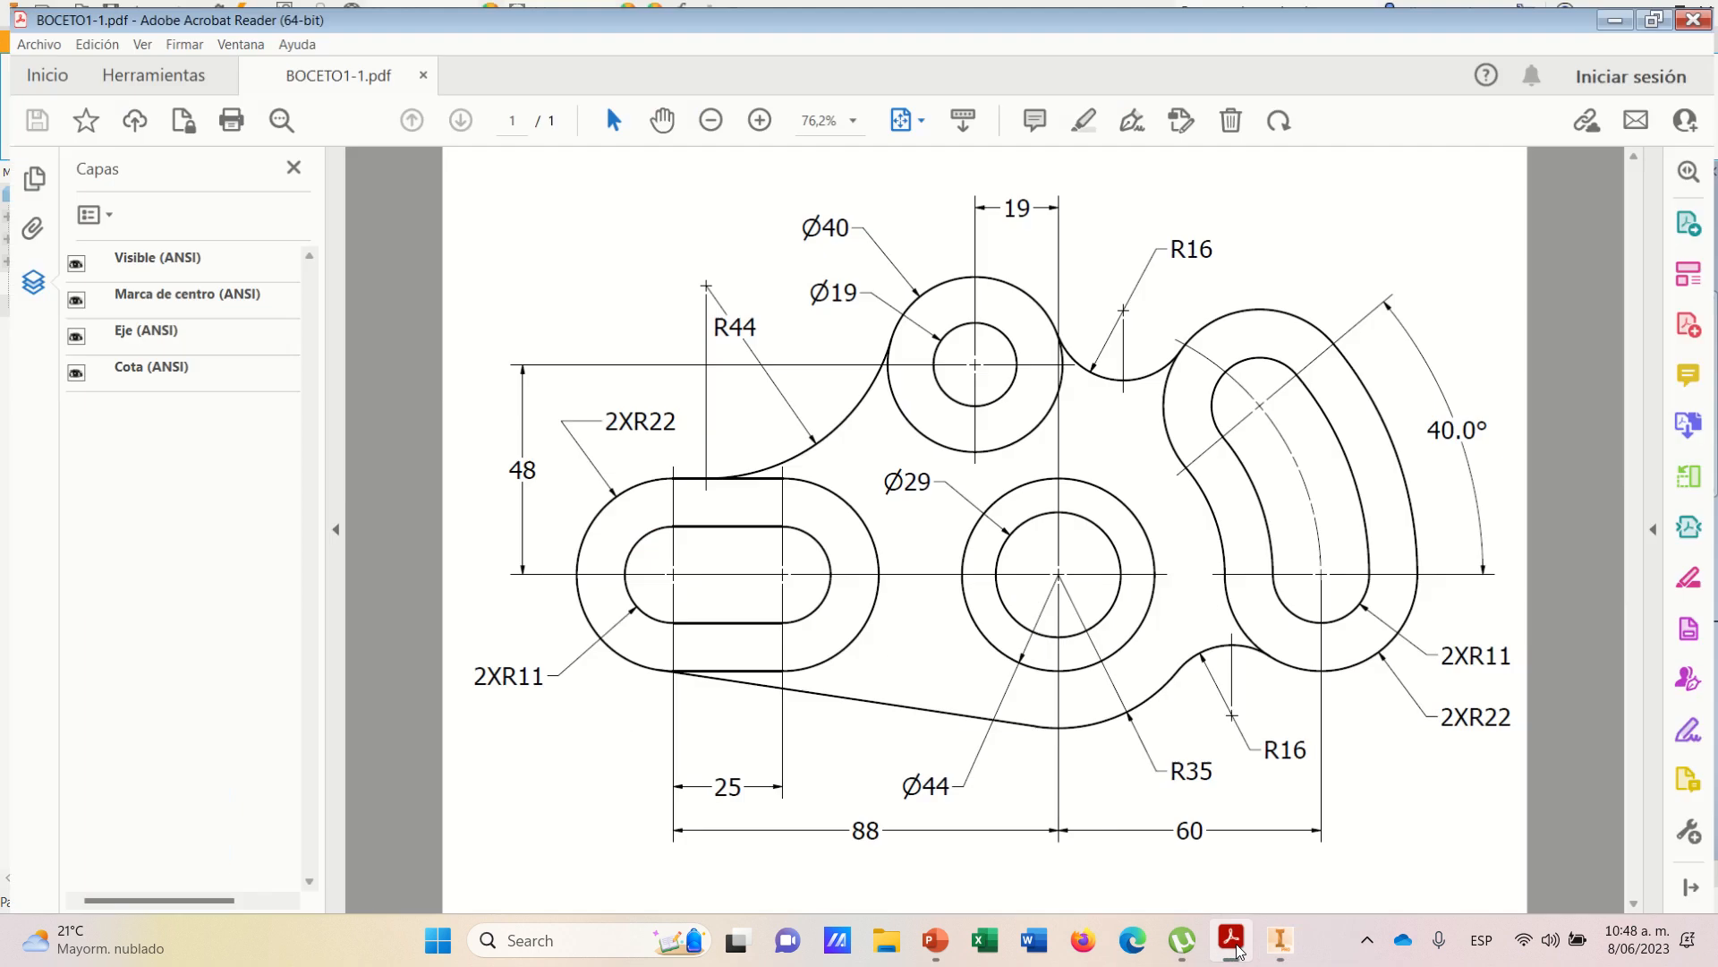
{"action": "left_click", "coordinate": [1235, 947]}
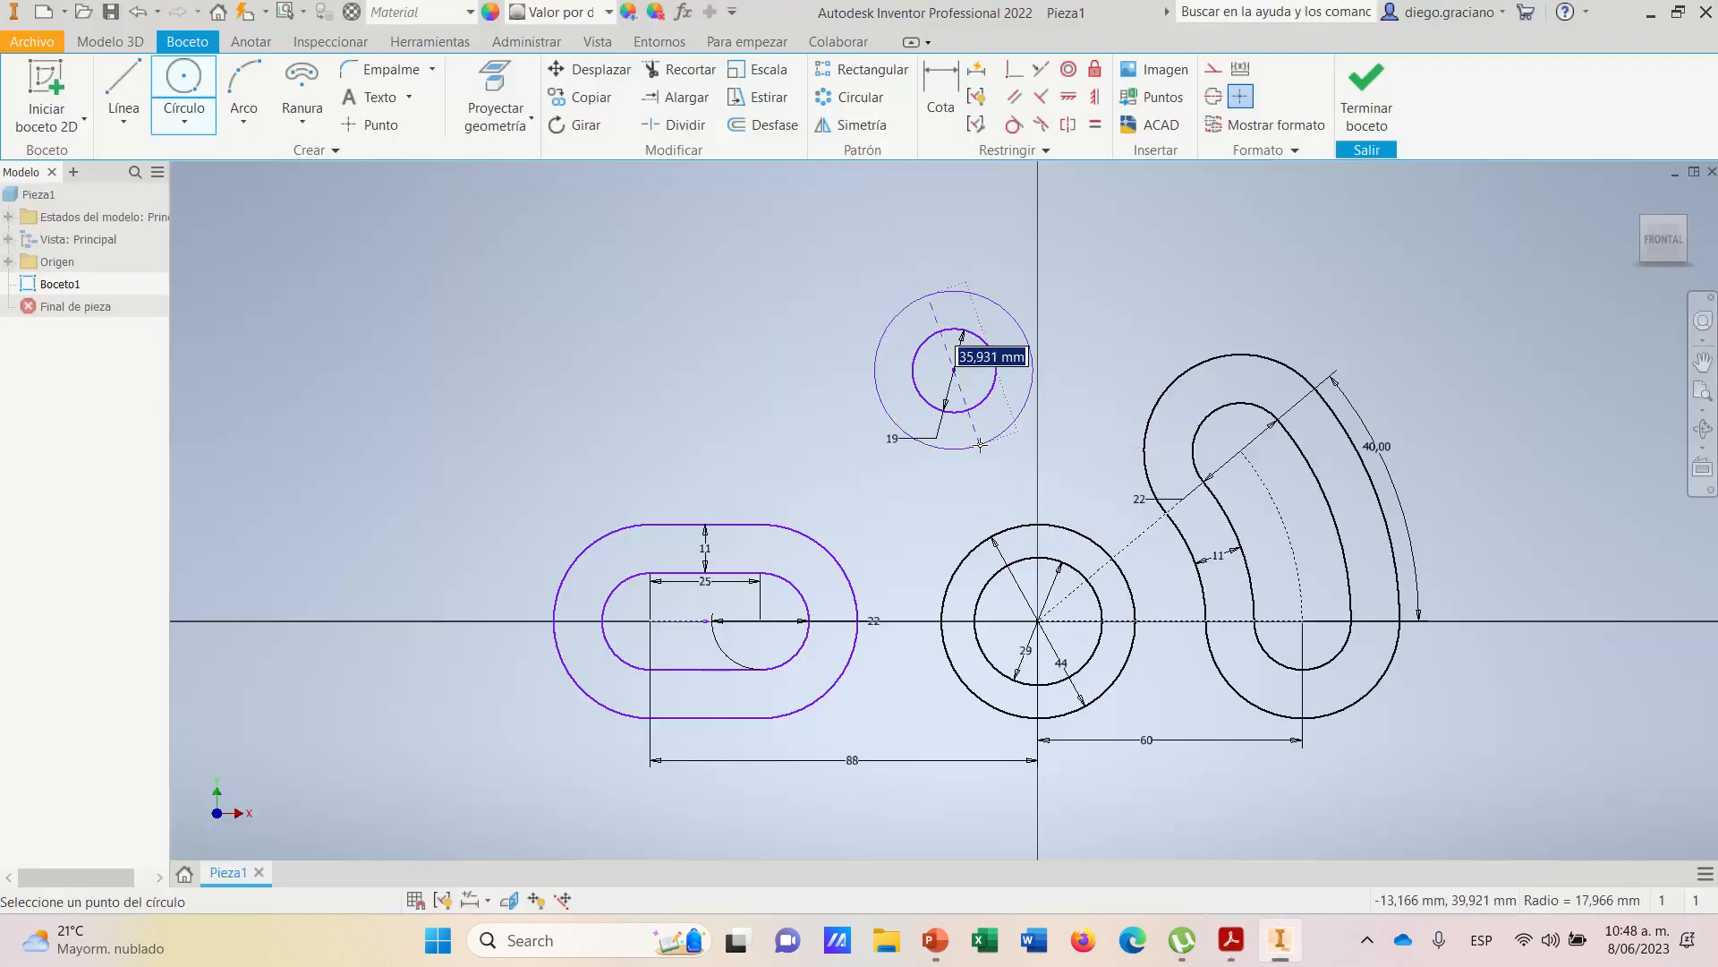
{"action": "type", "text": "40"}
{"action": "key", "text": "Return"}
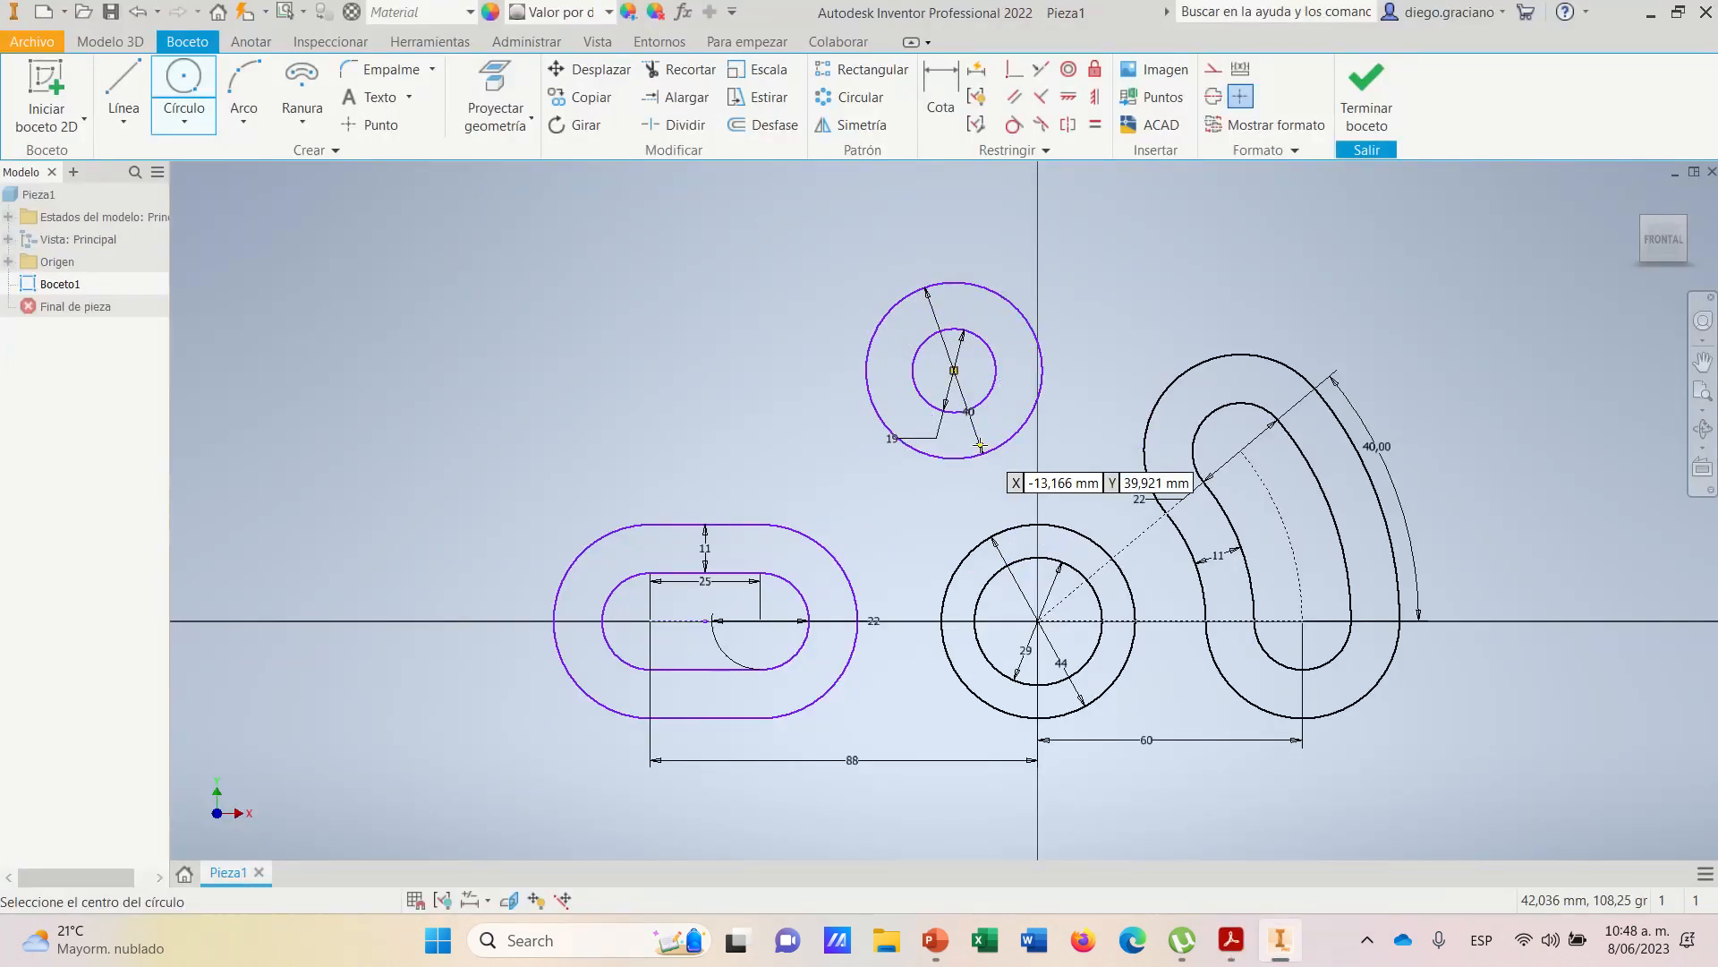
{"action": "right_click", "coordinate": [699, 365]}
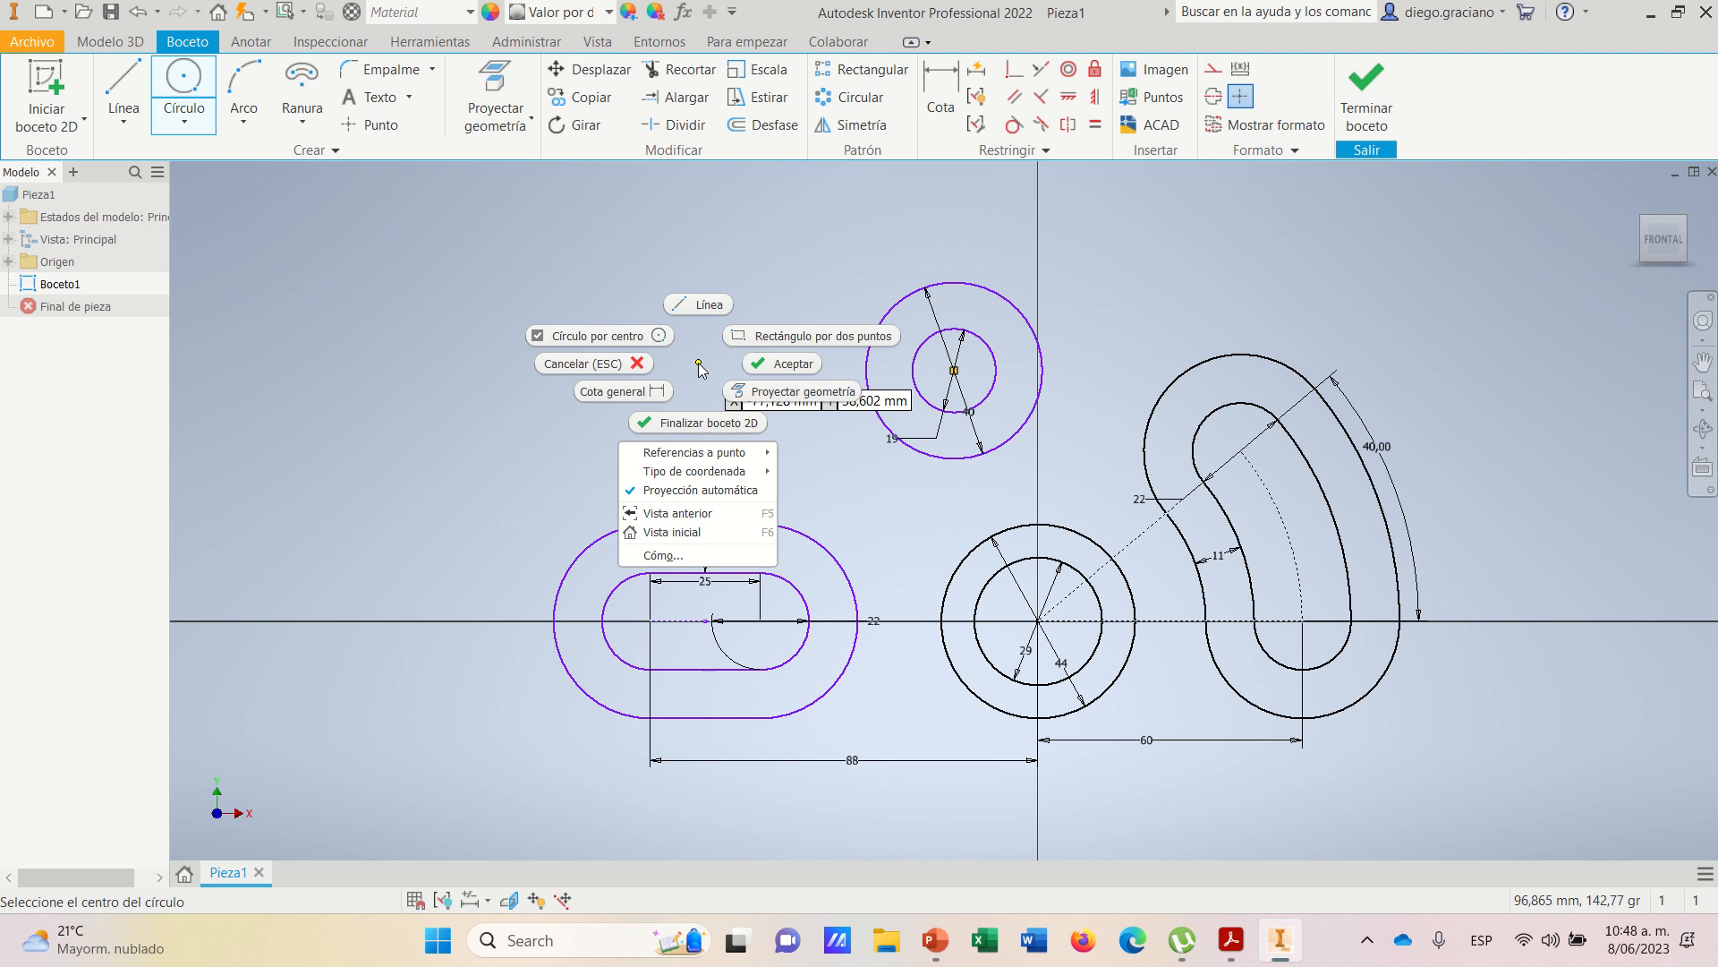
{"action": "left_click", "coordinate": [781, 364]}
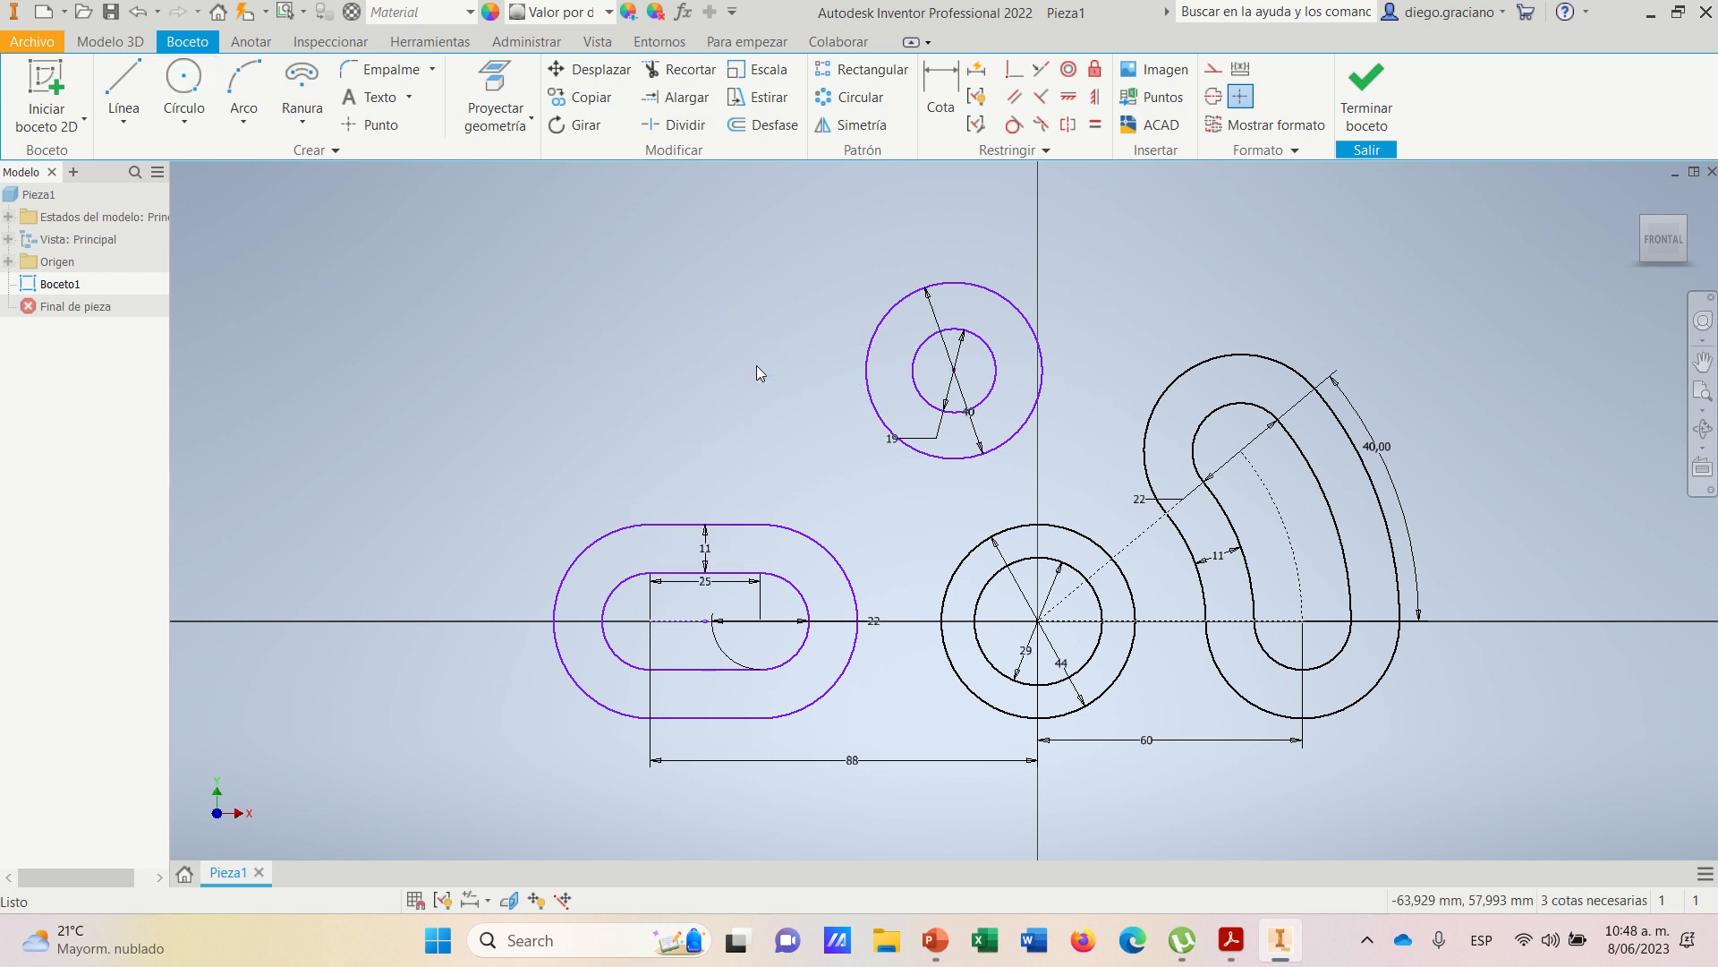
- Check the upper circles' height in the reference PDF in Acrobat Reader, and dimension their vertical distance from the central circles as 48 mm in Inventor
{"action": "left_click", "coordinate": [1236, 950]}
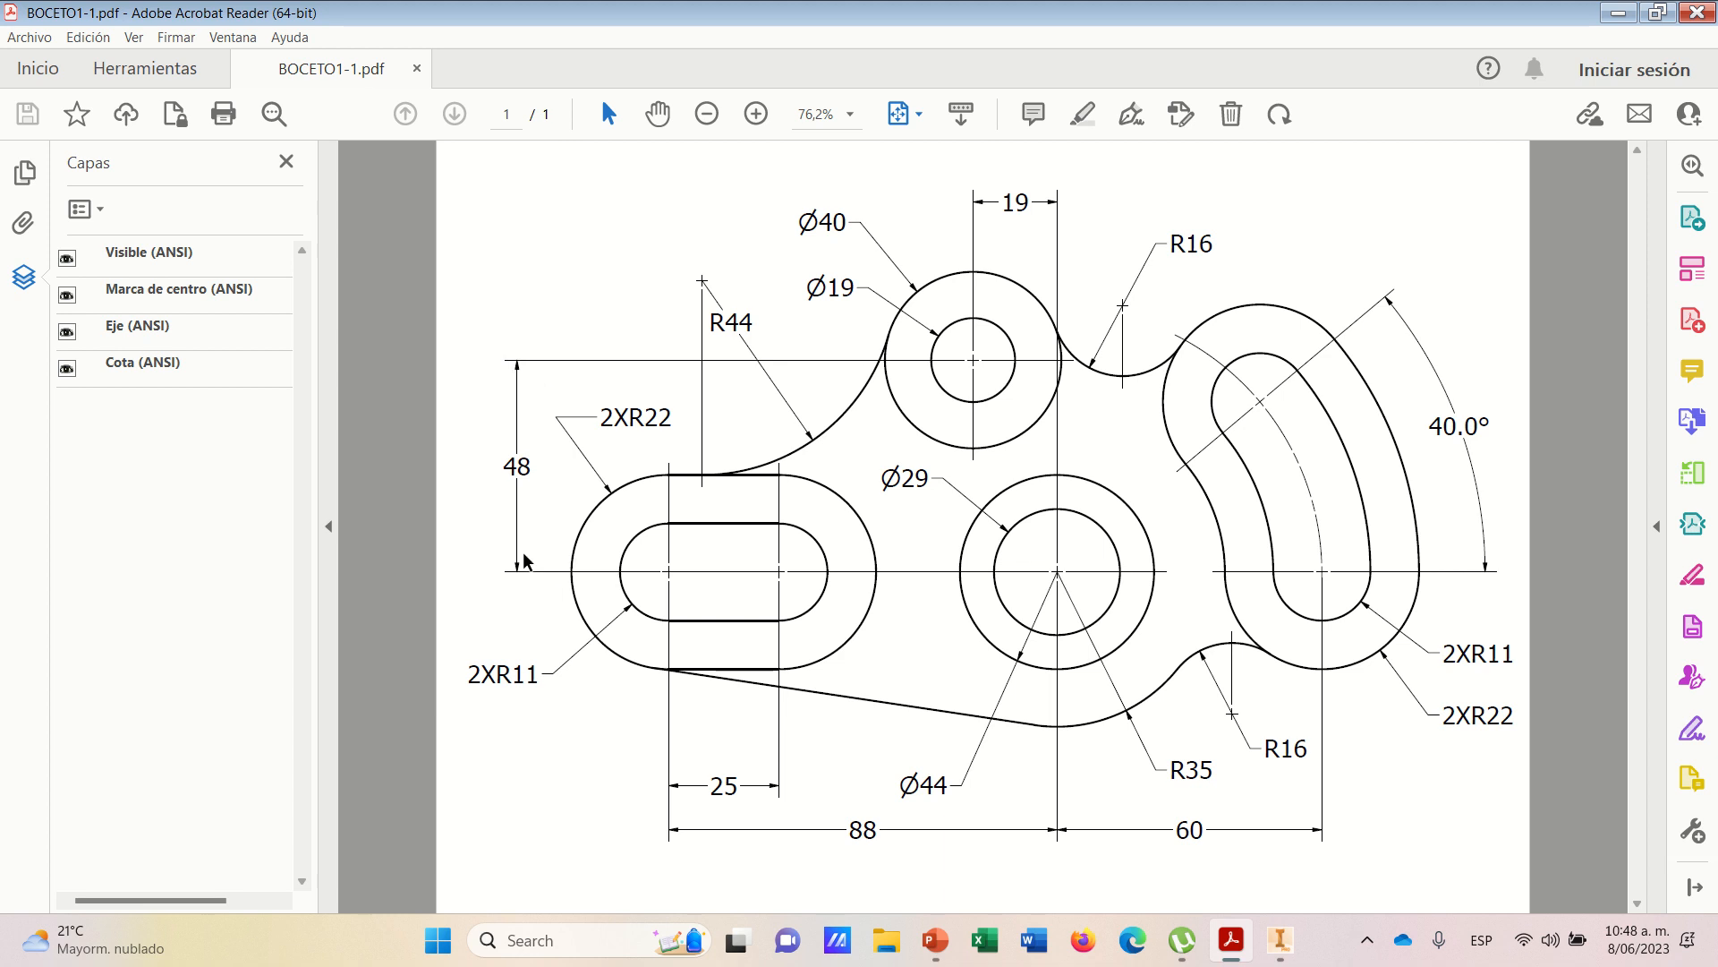
{"action": "left_click", "coordinate": [1279, 940]}
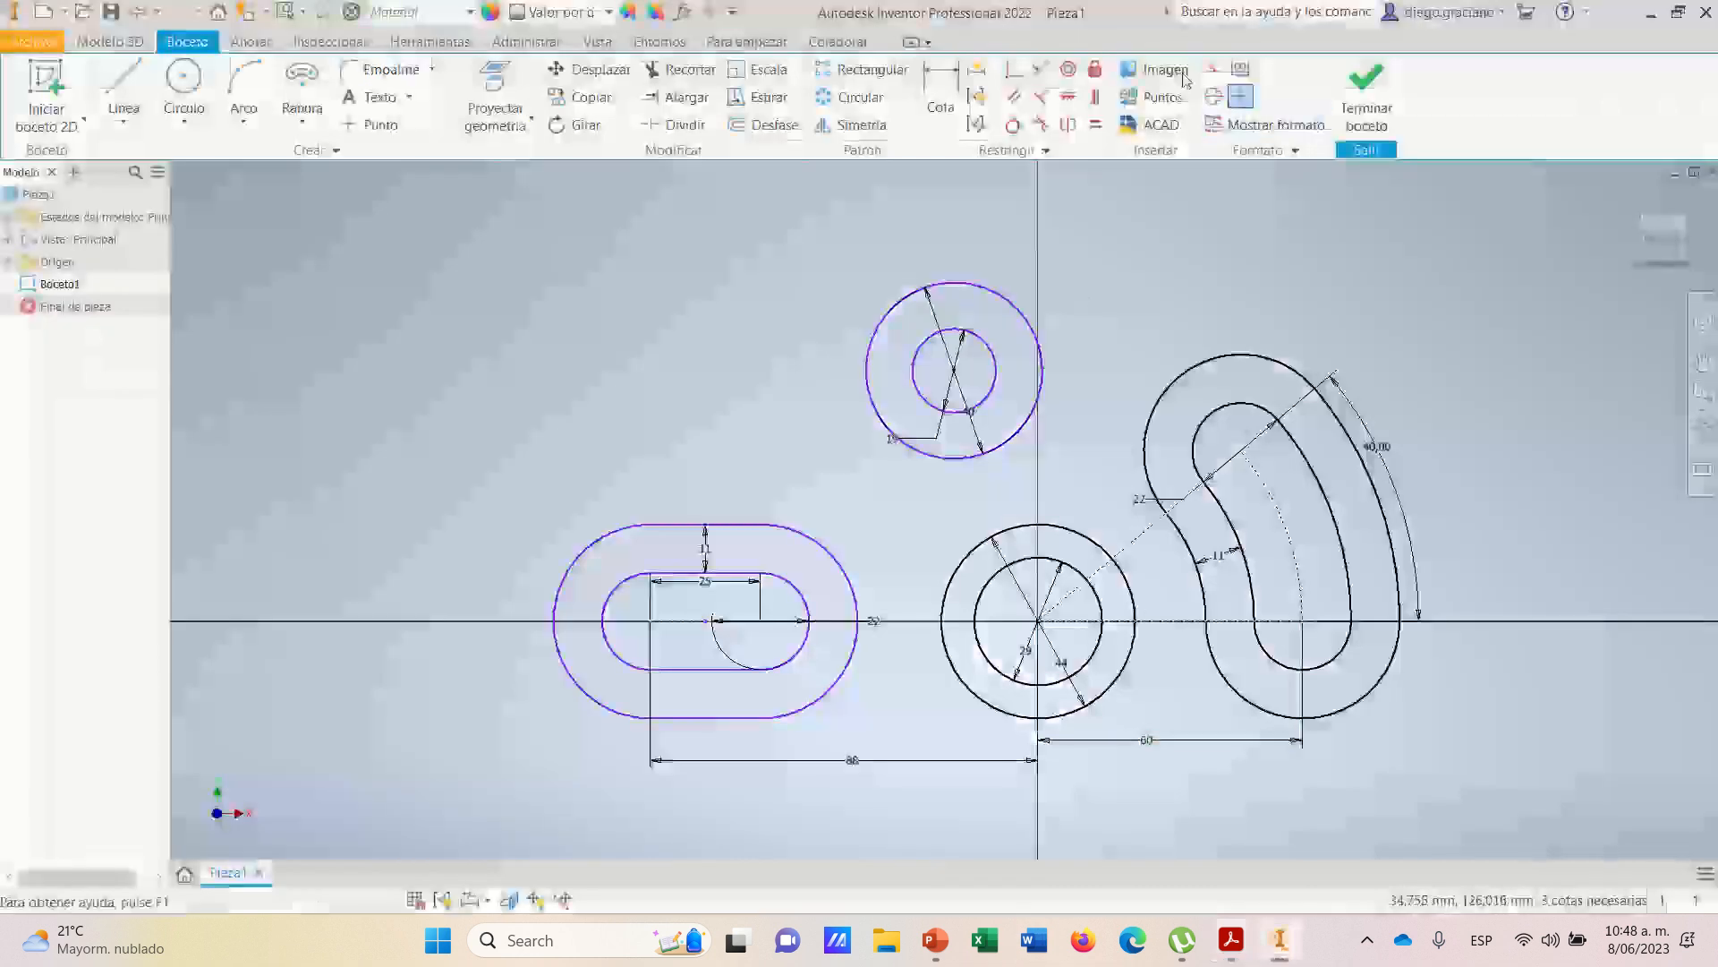
{"action": "left_click", "coordinate": [935, 90]}
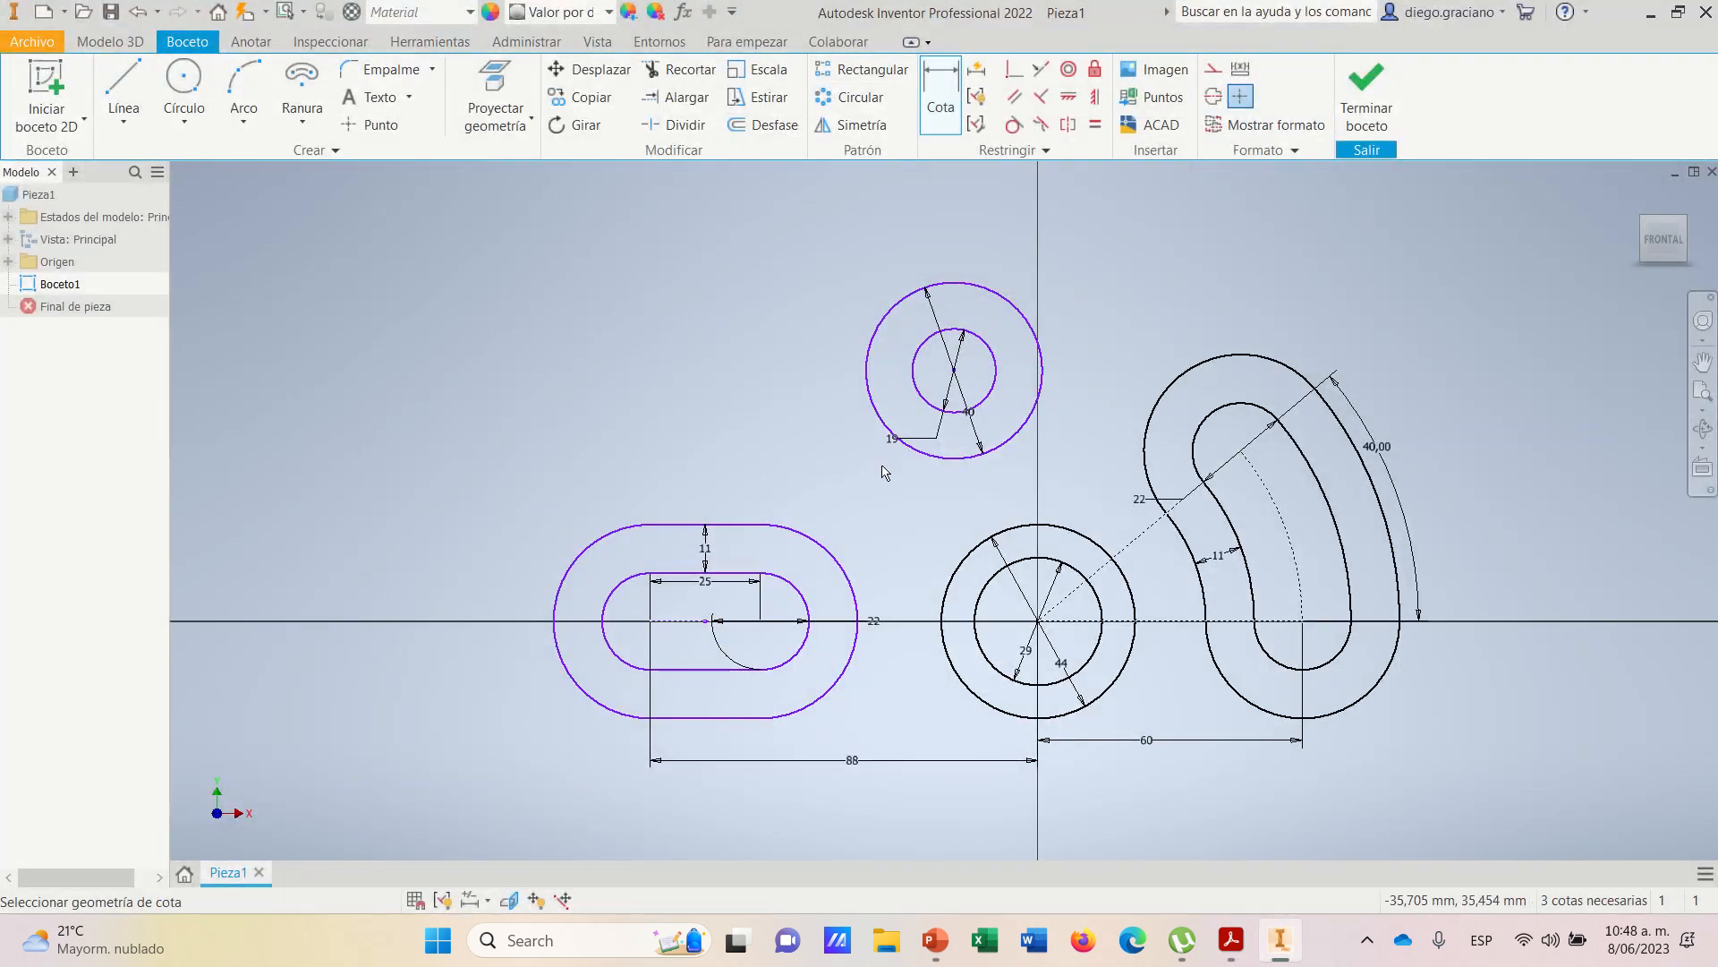
{"action": "left_click", "coordinate": [881, 333]}
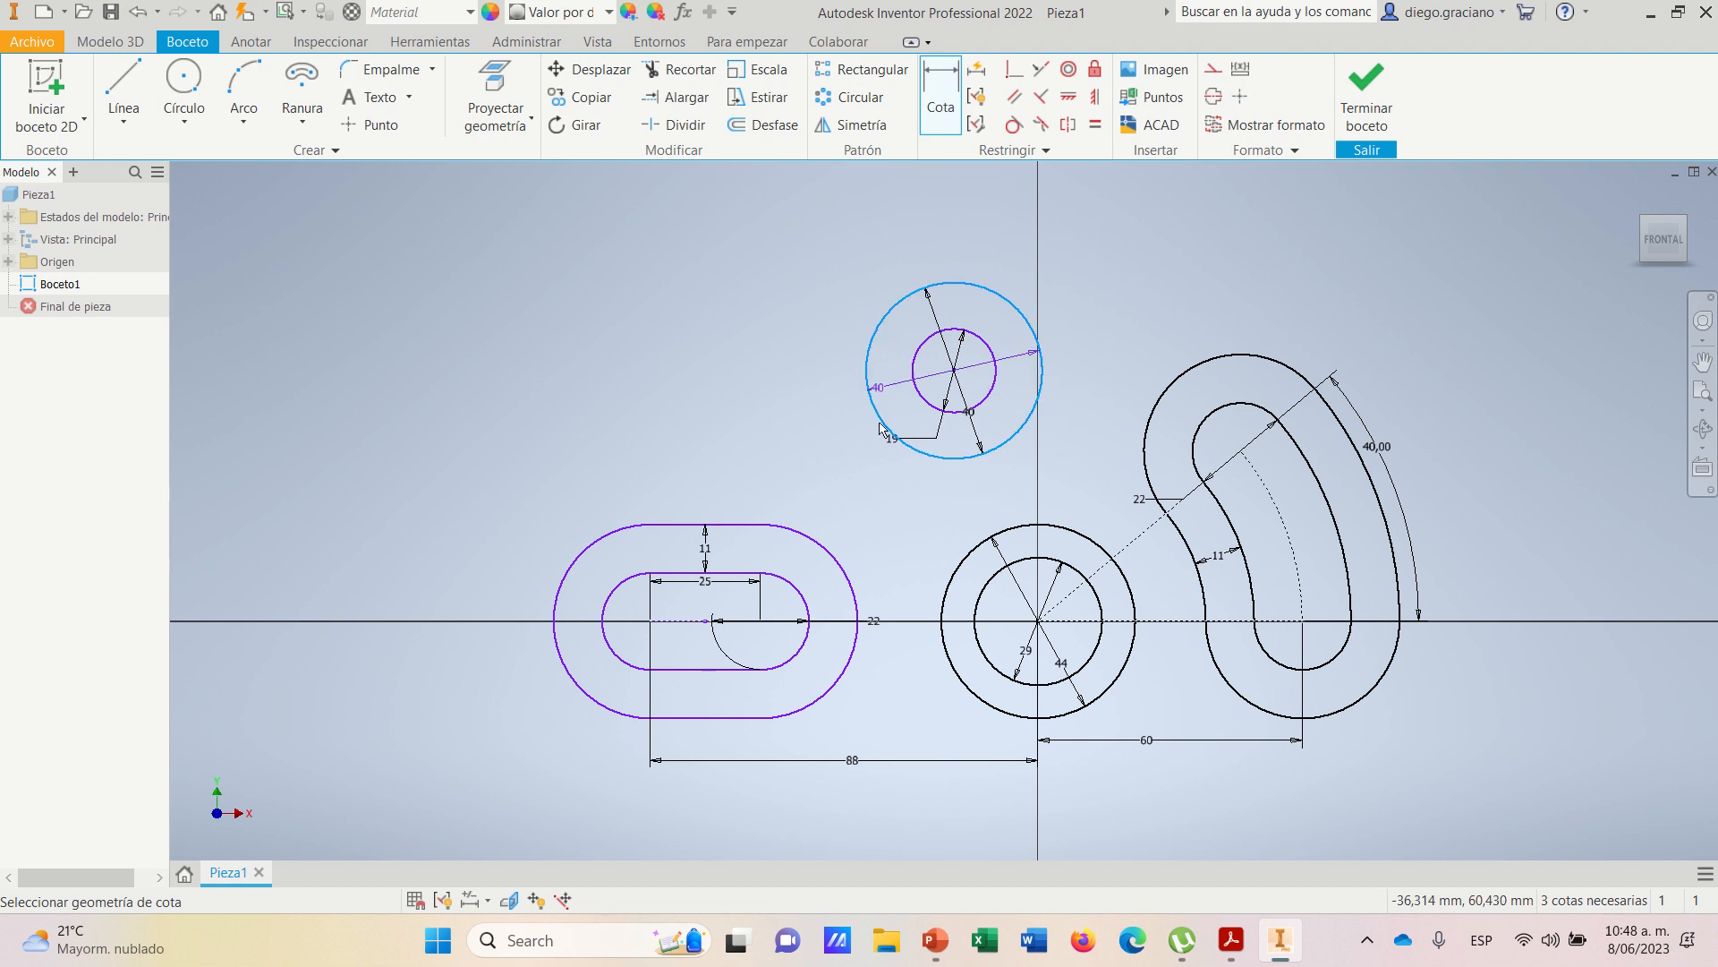
{"action": "left_click", "coordinate": [960, 578]}
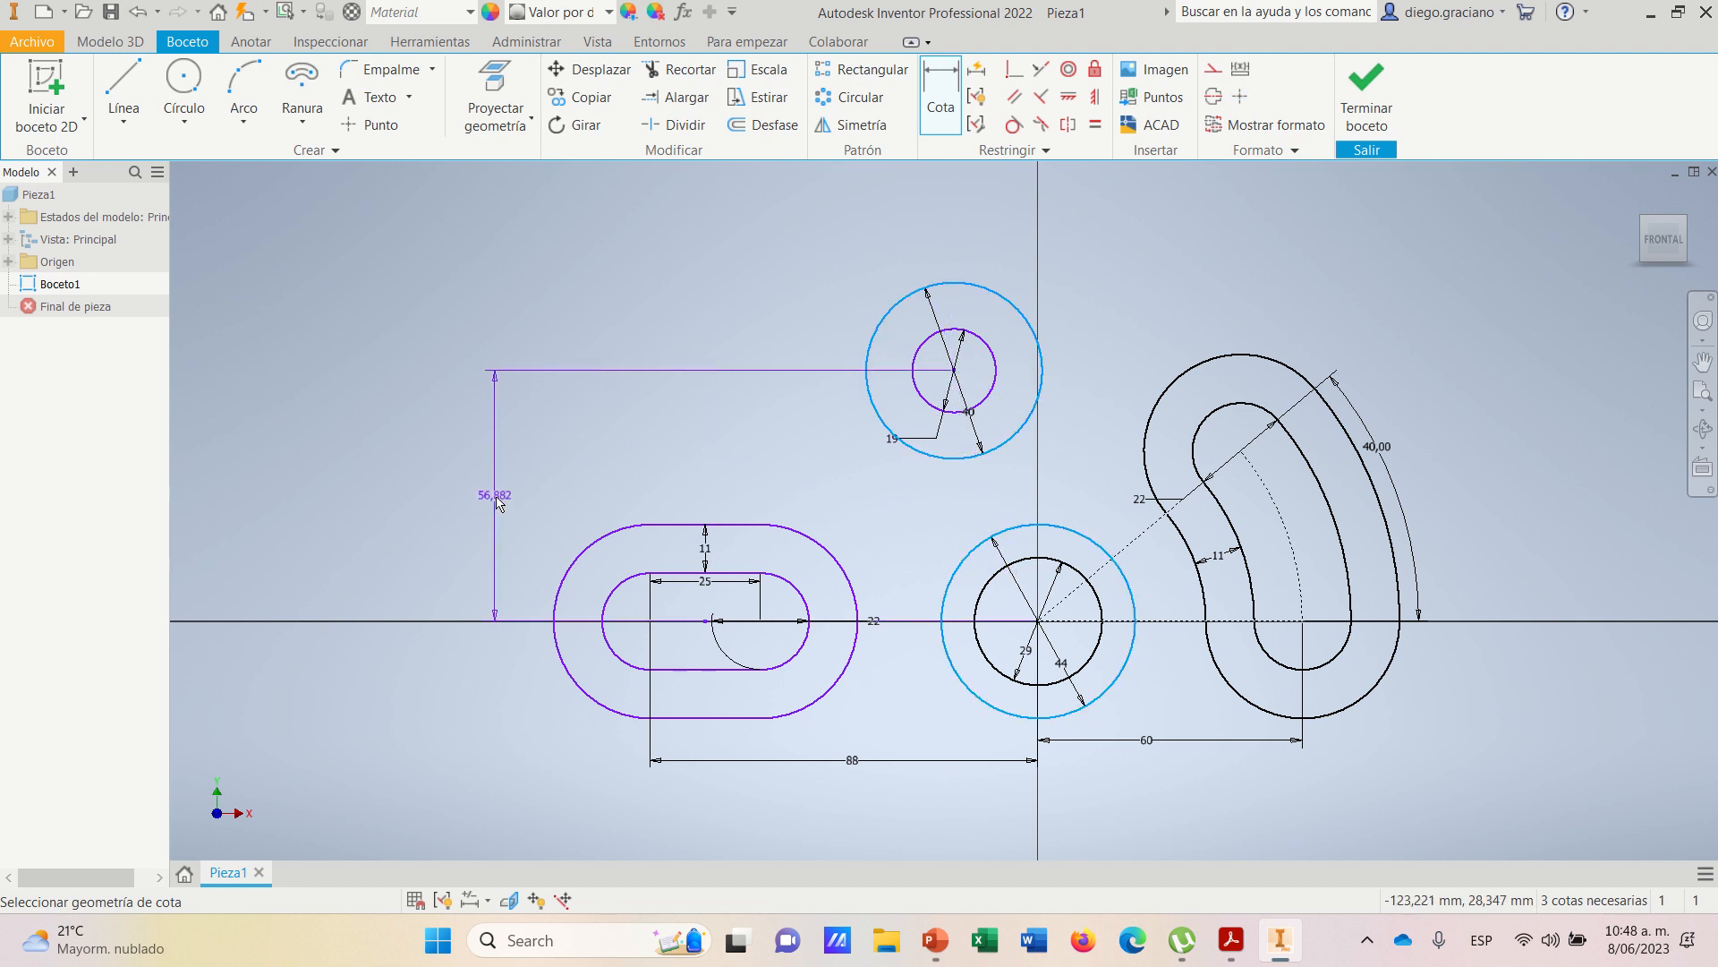
{"action": "left_click", "coordinate": [496, 496]}
{"action": "left_click", "coordinate": [1231, 939]}
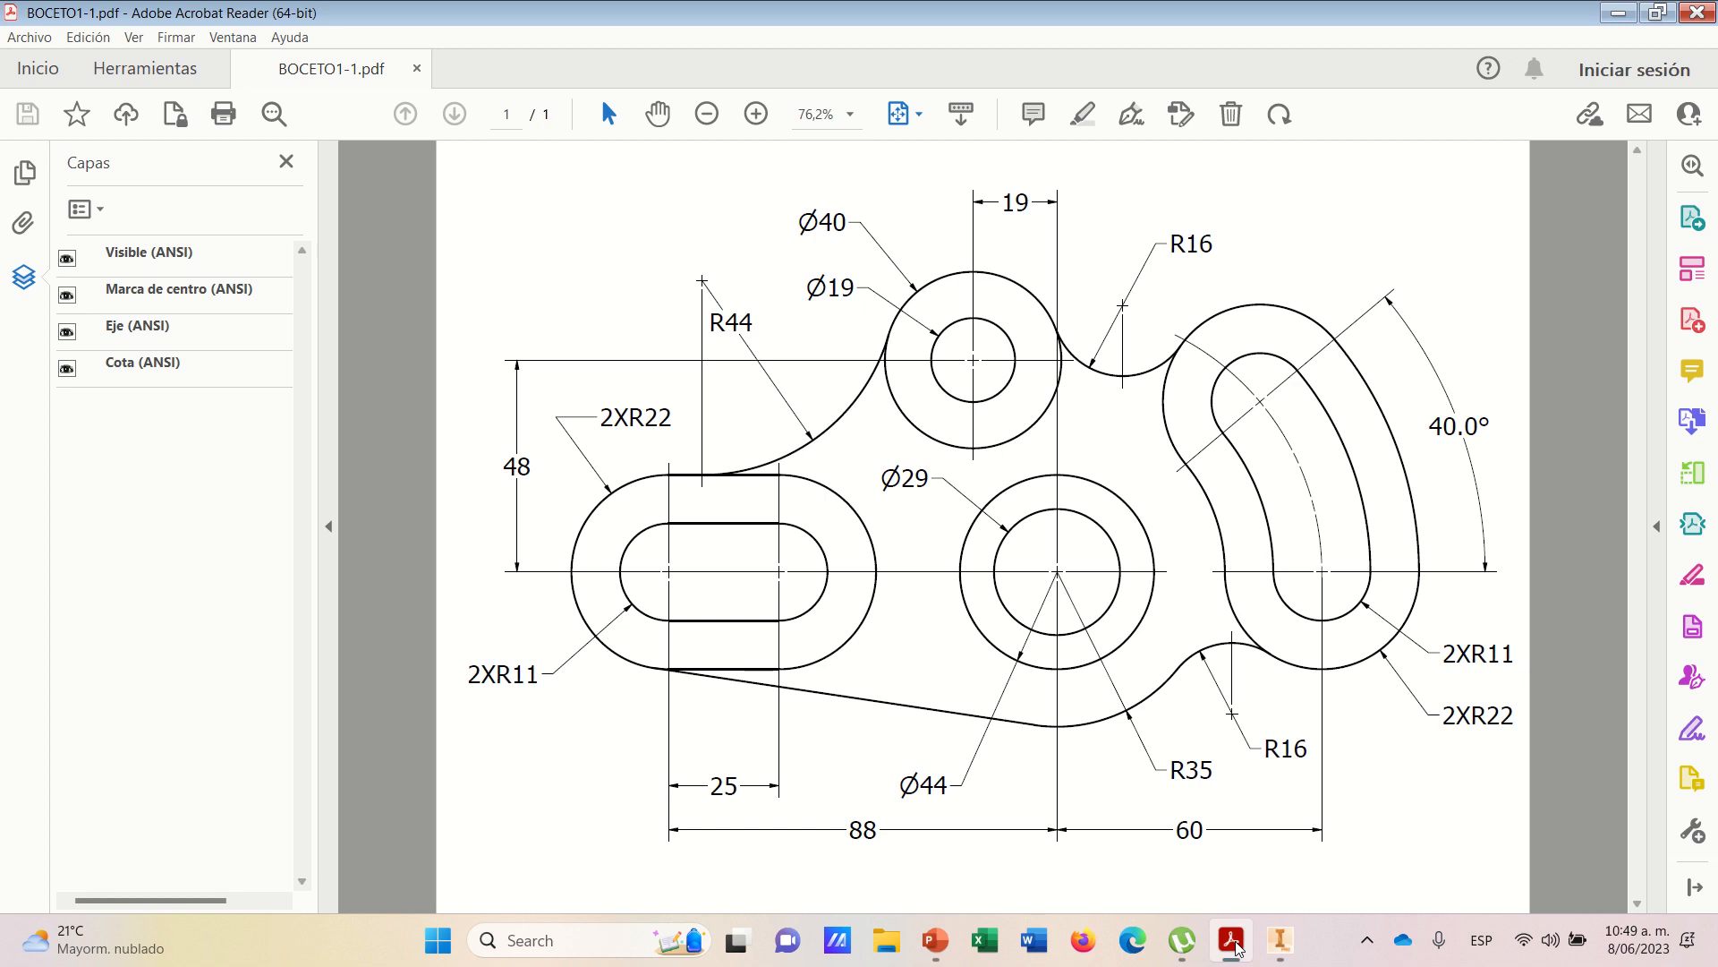
{"action": "left_click", "coordinate": [1233, 942]}
{"action": "type", "text": "4"}
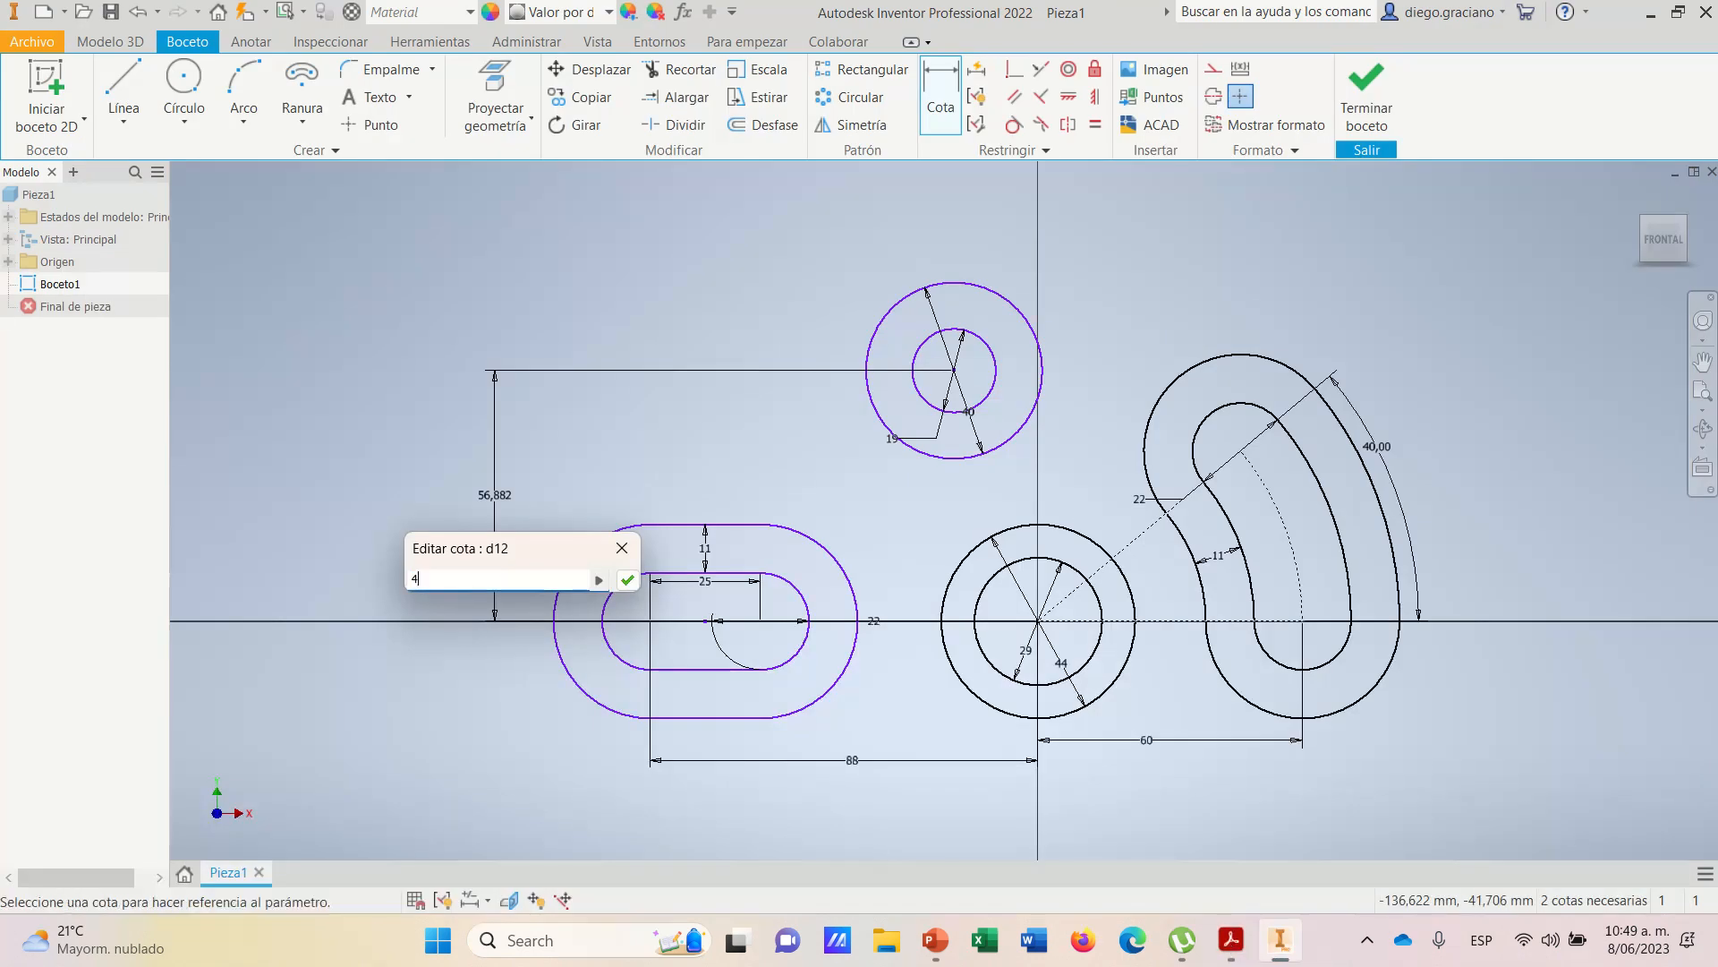
{"action": "type", "text": "8"}
{"action": "key", "text": "Return"}
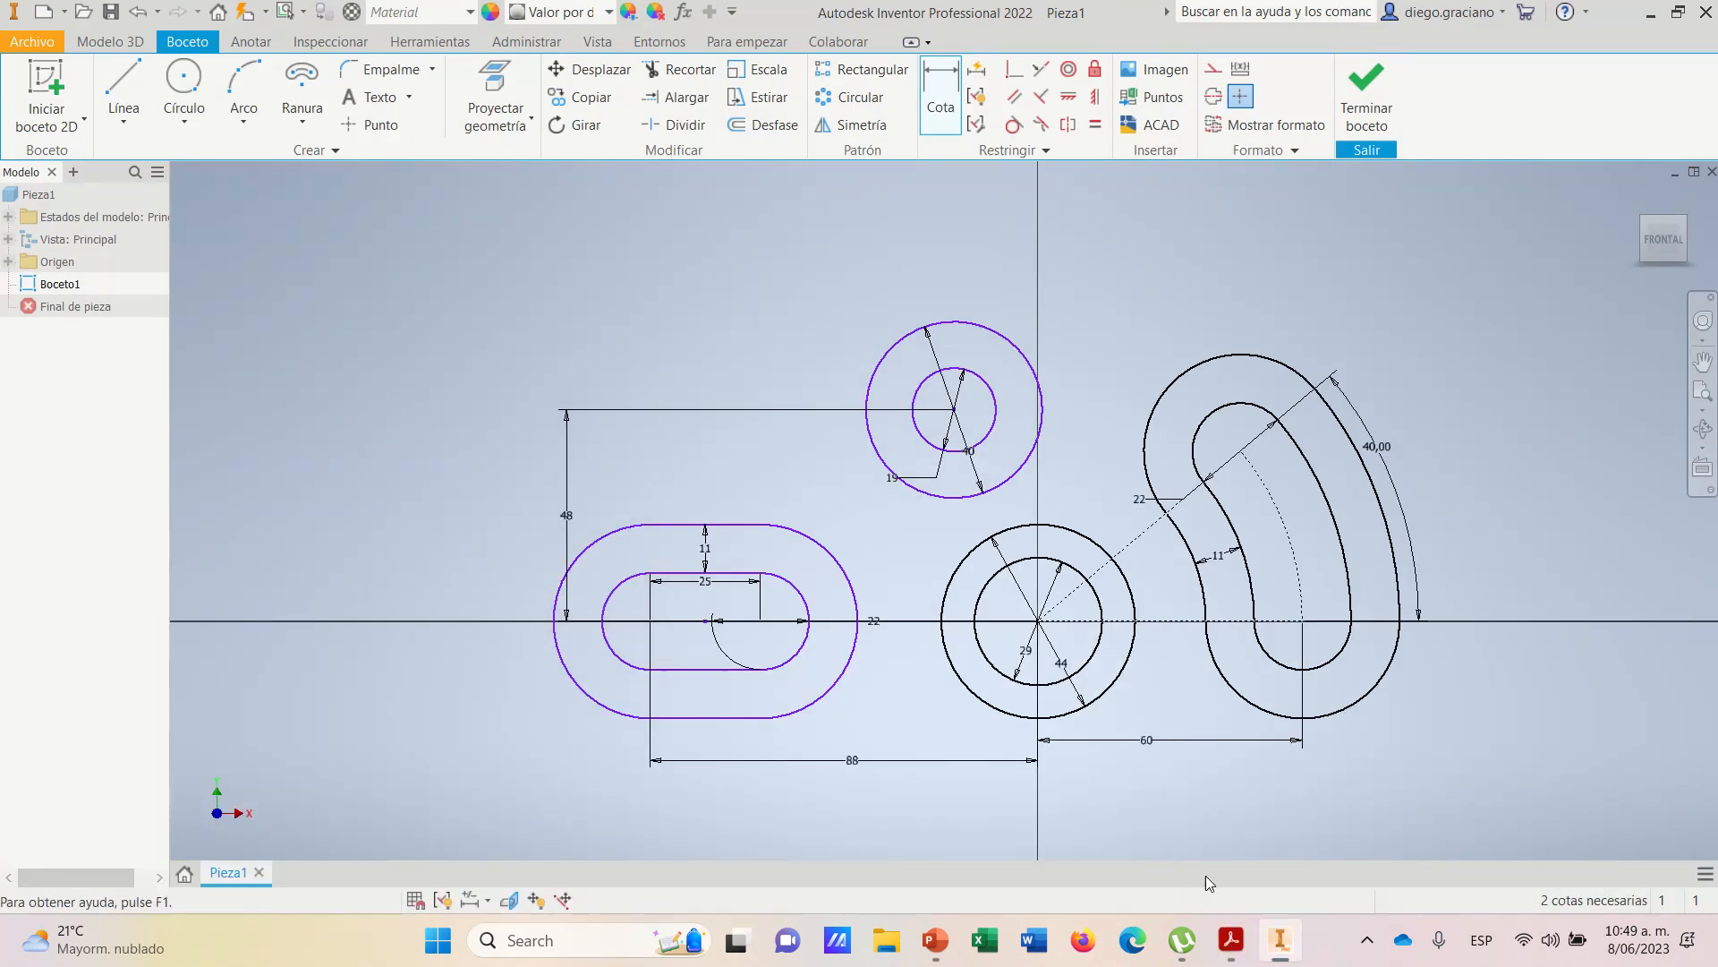
- Check the reference PDF in Acrobat Reader, and dimension the horizontal distance between the upper and central circles as 19 mm in Inventor
{"action": "left_click", "coordinate": [1229, 945]}
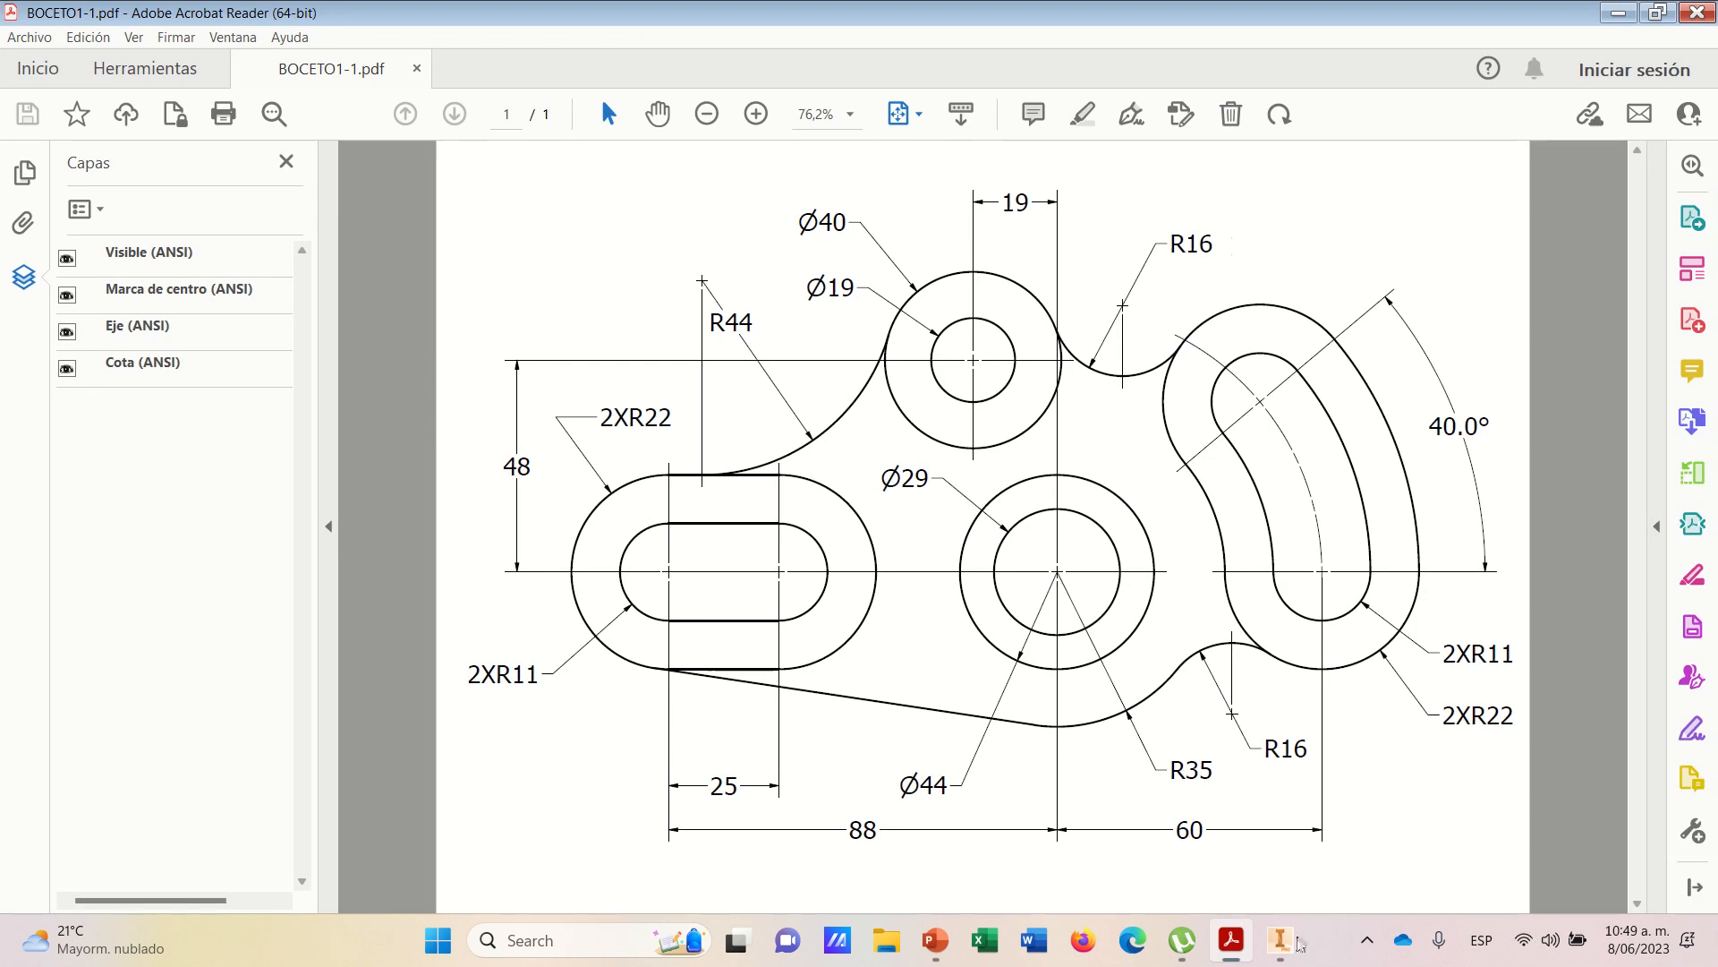
{"action": "mouse_move", "coordinate": [1288, 947]}
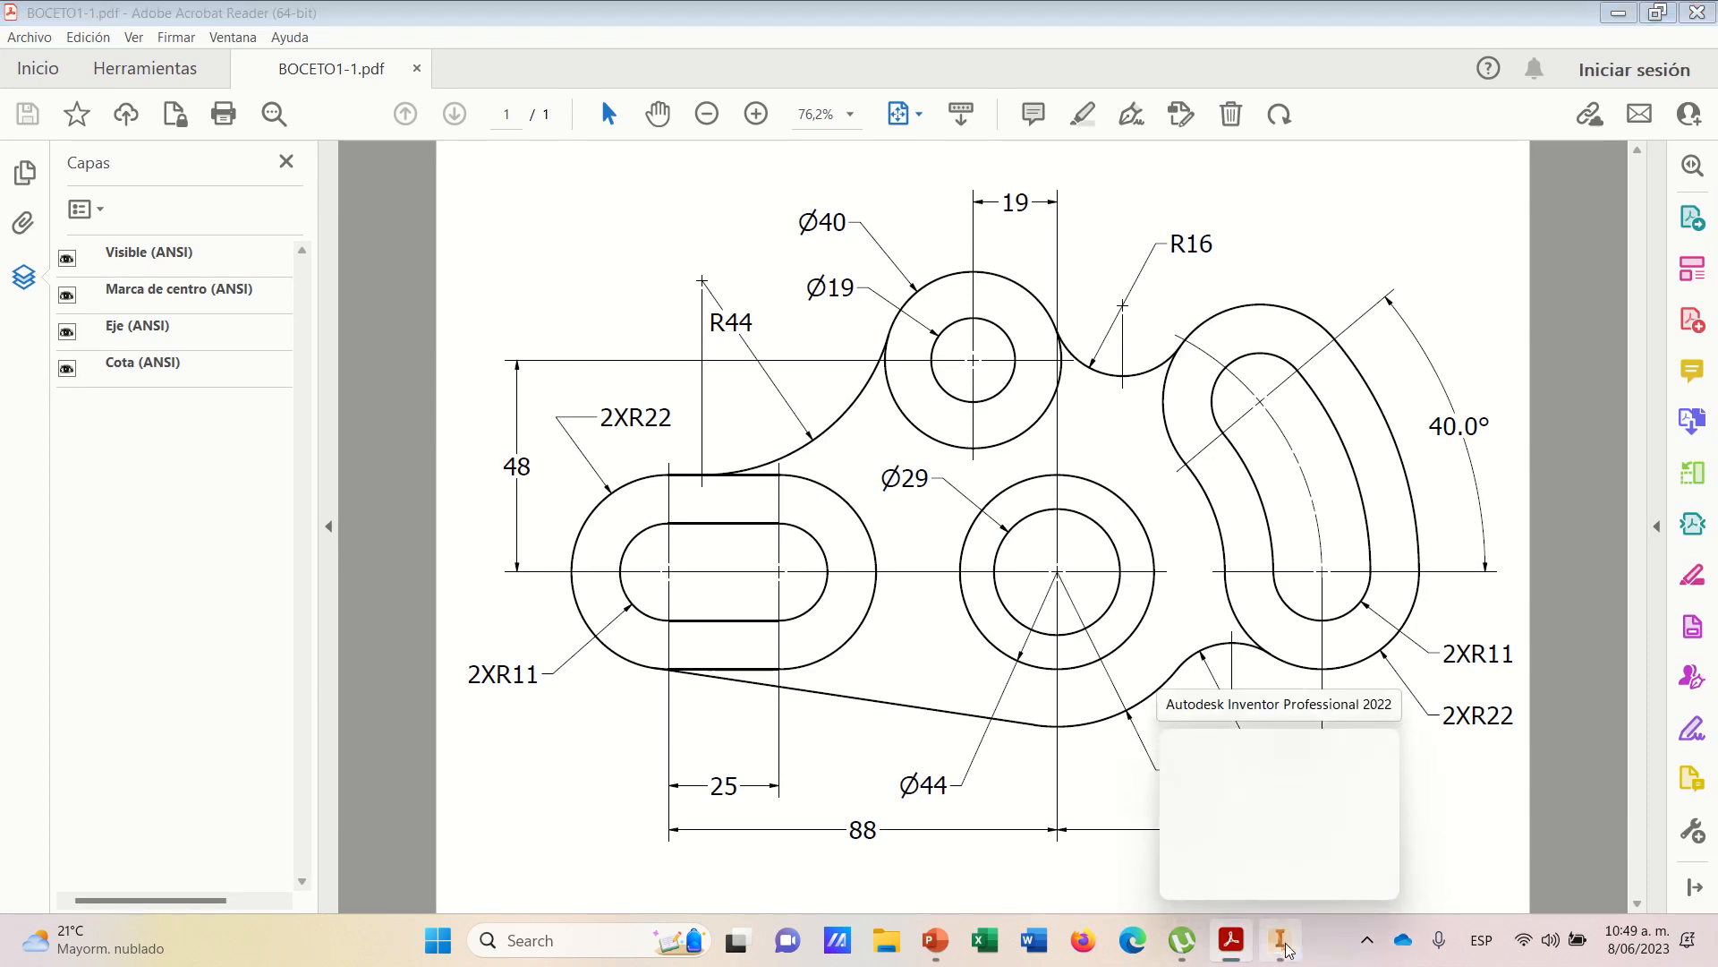
{"action": "left_click", "coordinate": [1281, 942]}
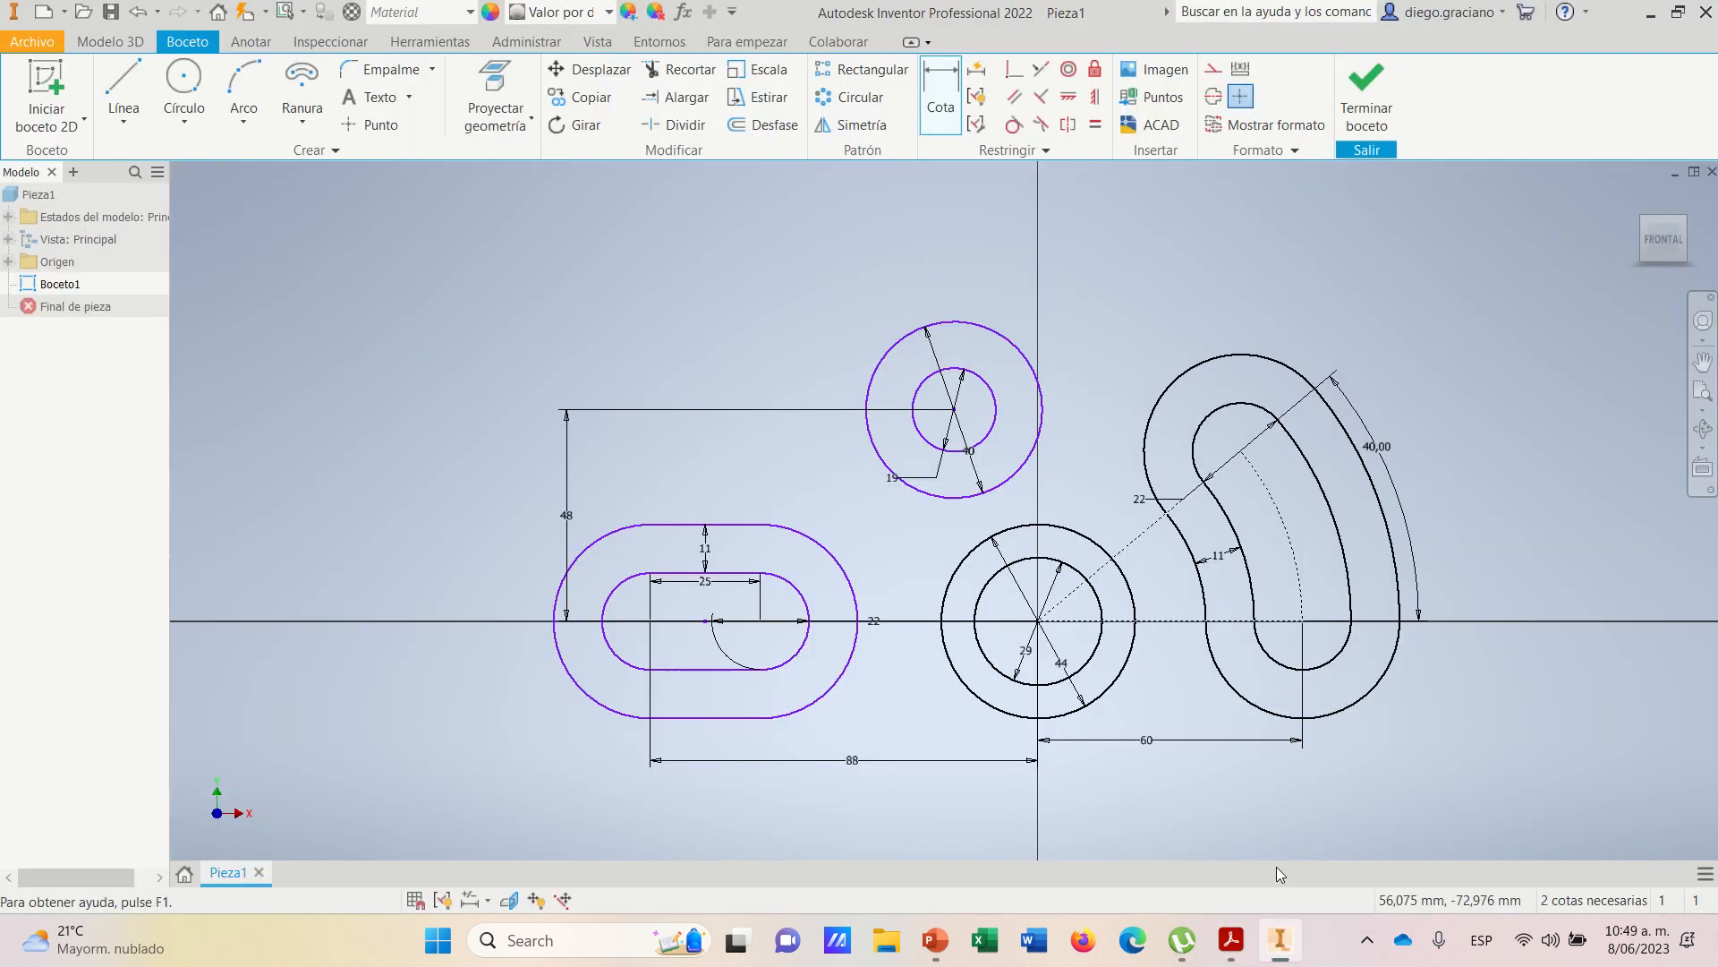
{"action": "left_click", "coordinate": [935, 102]}
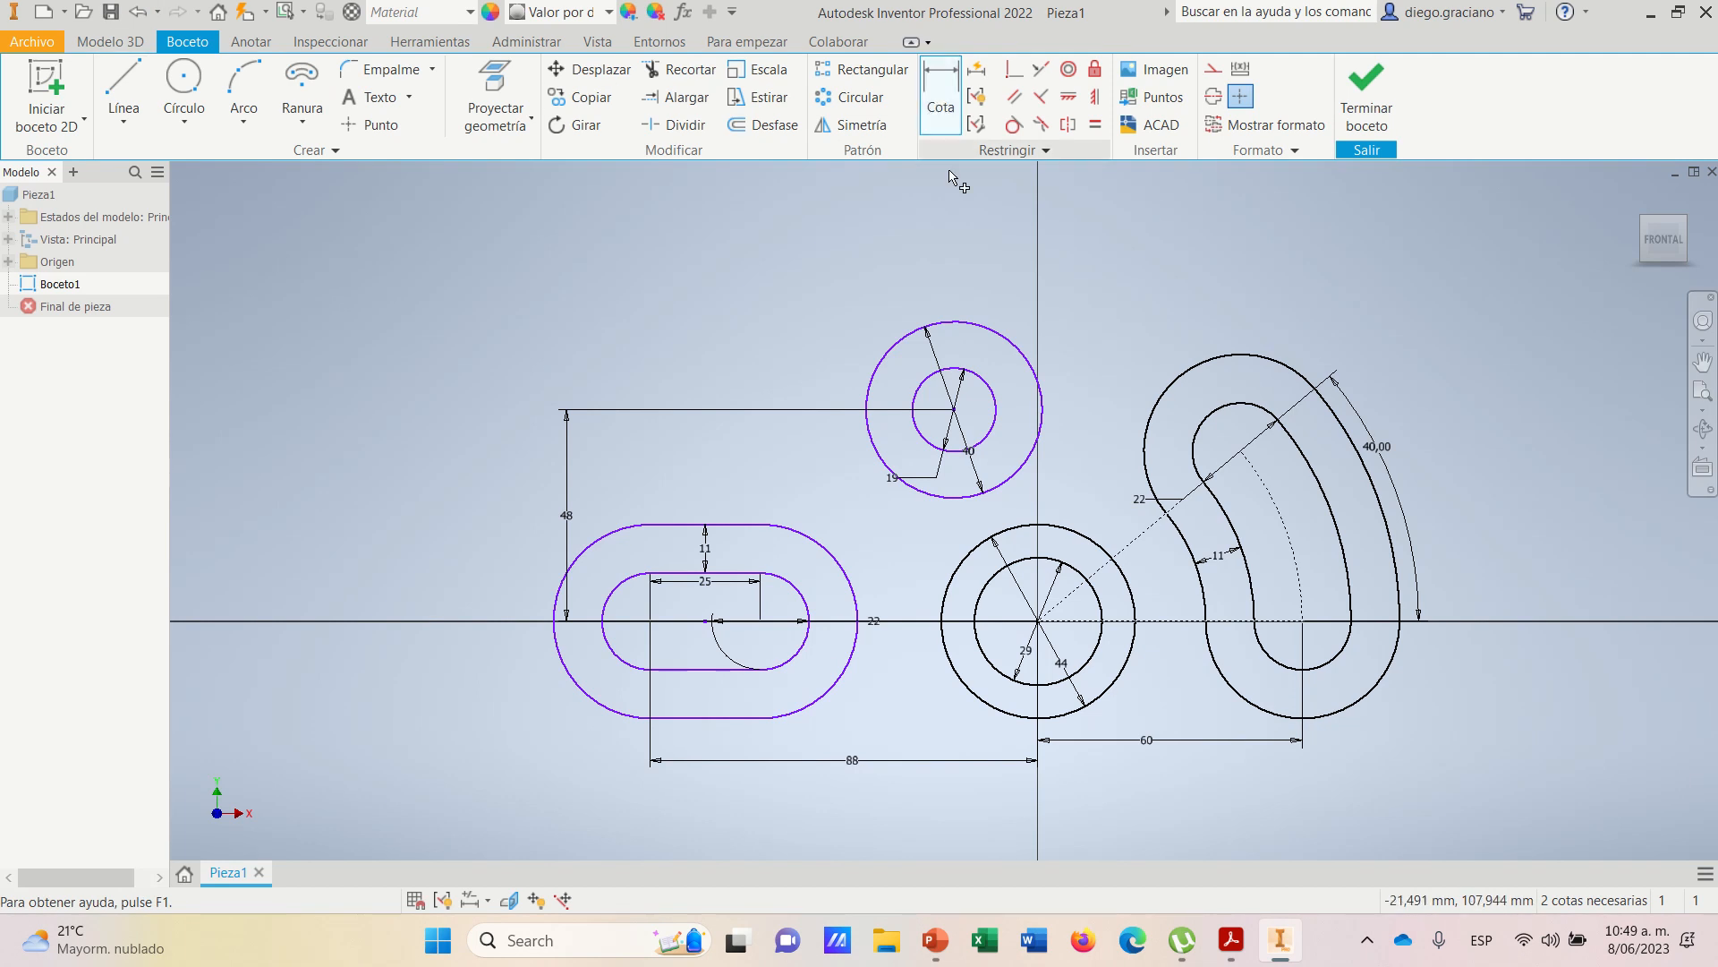
{"action": "left_click", "coordinate": [975, 329]}
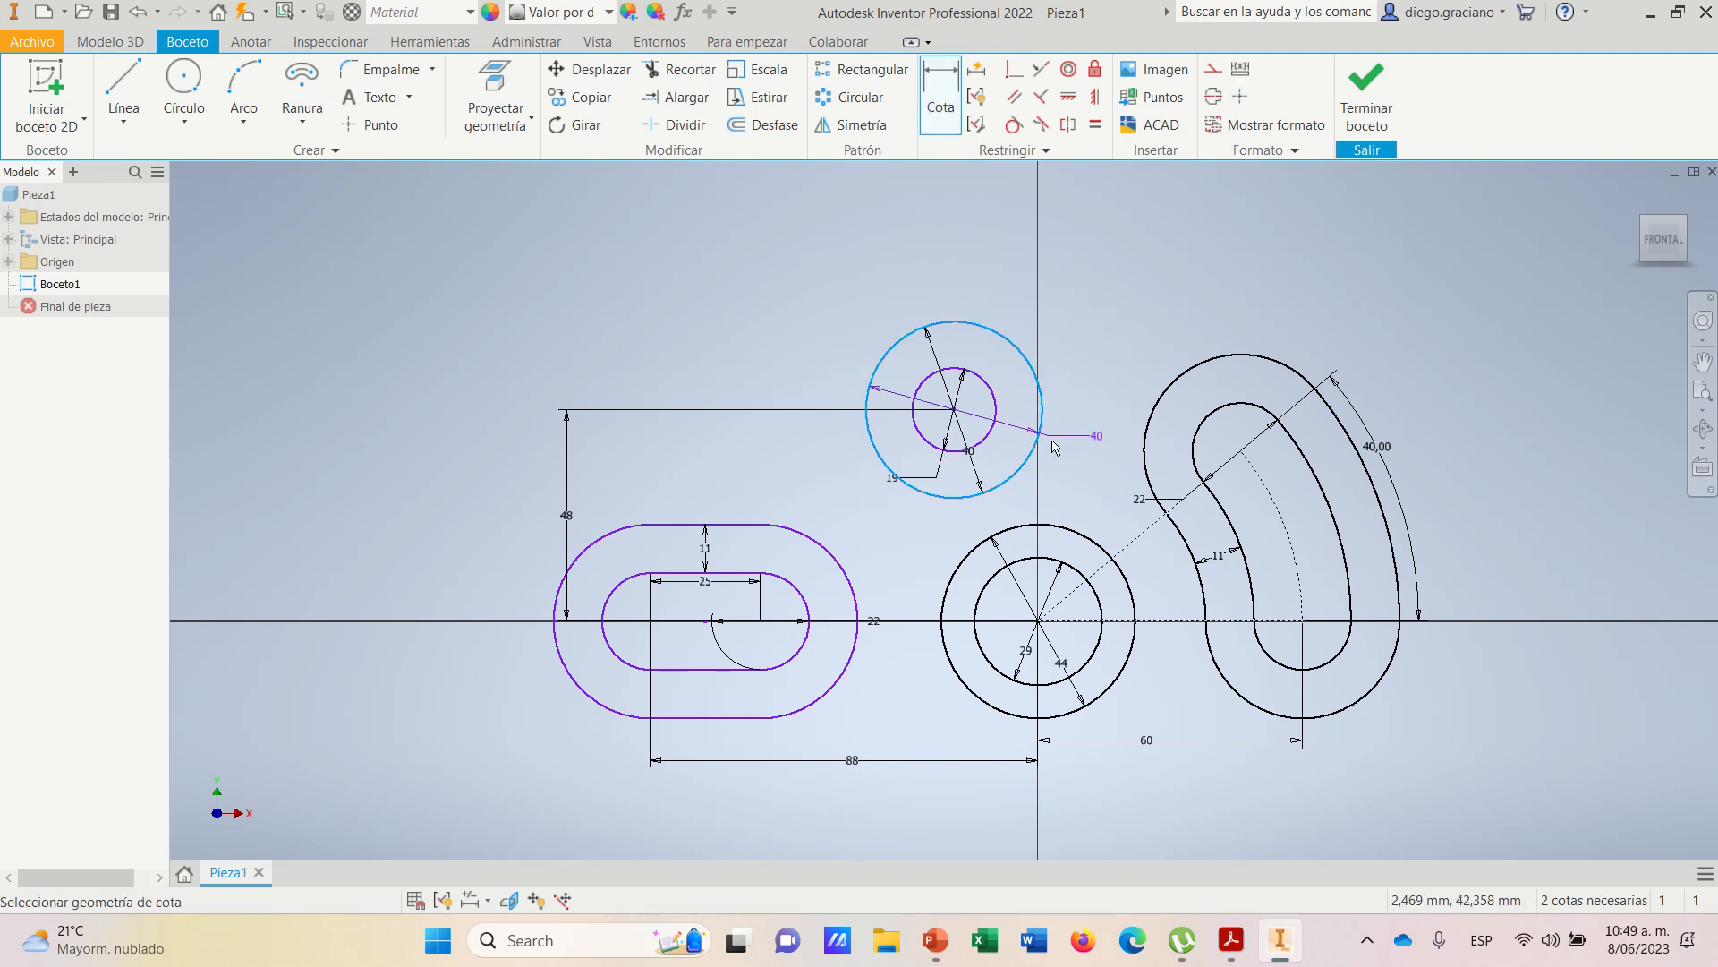
{"action": "left_click", "coordinate": [1088, 540]}
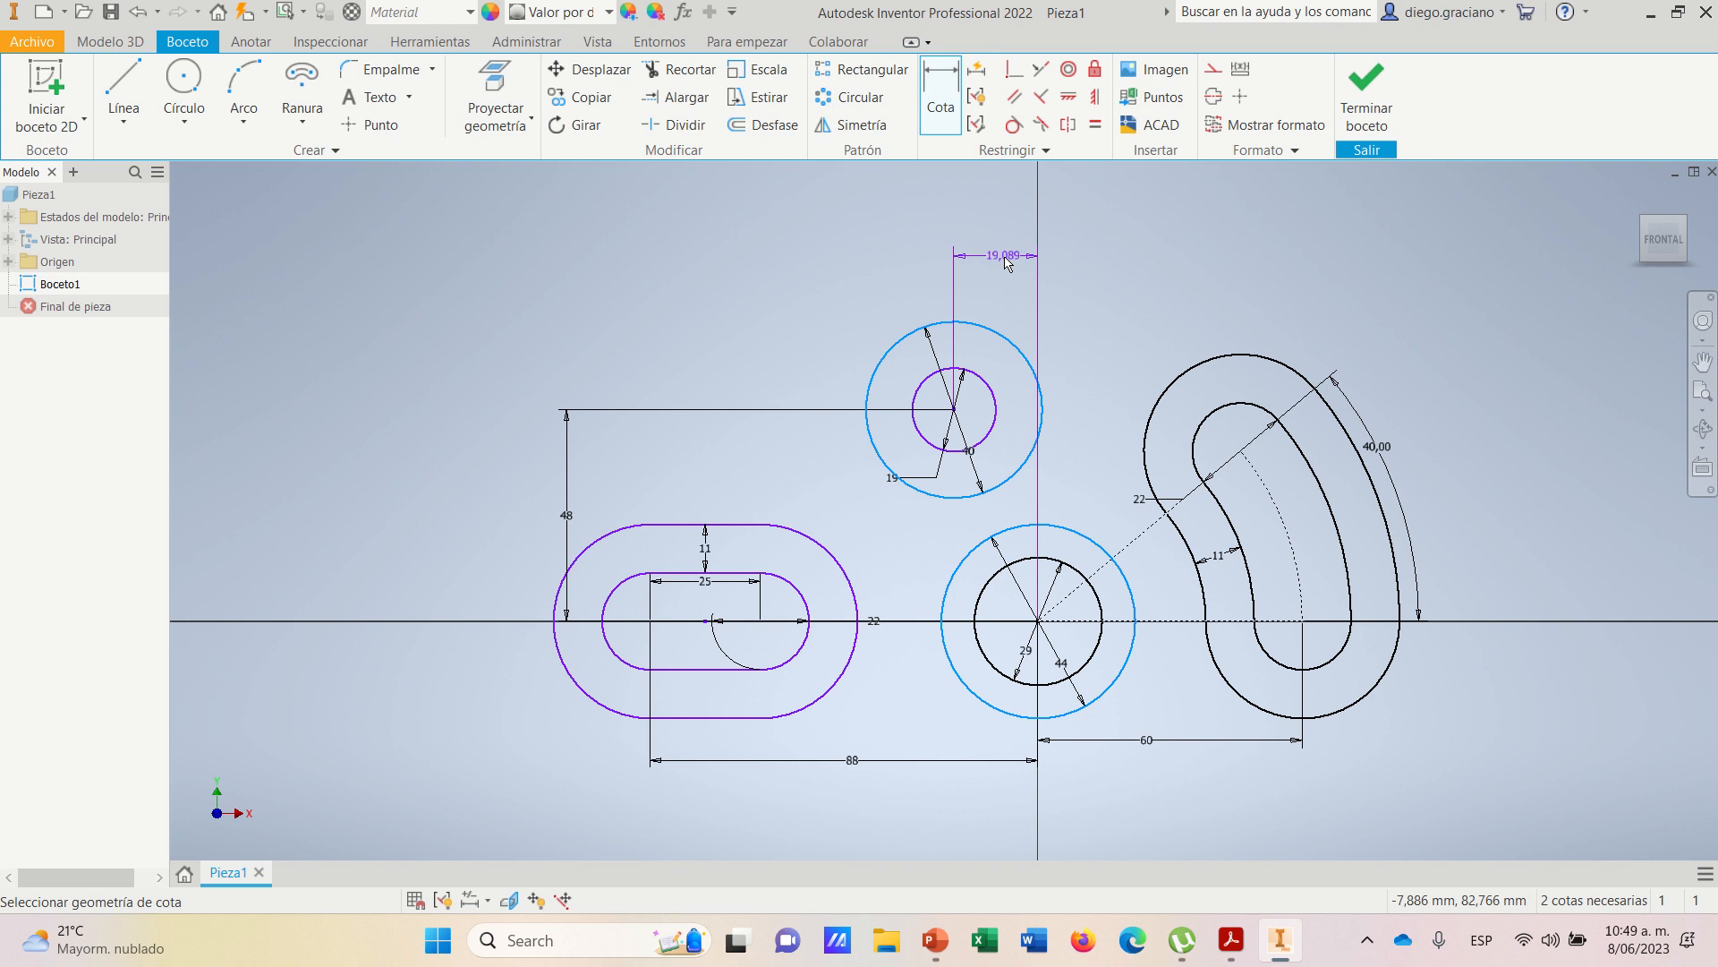
{"action": "left_click", "coordinate": [1006, 261]}
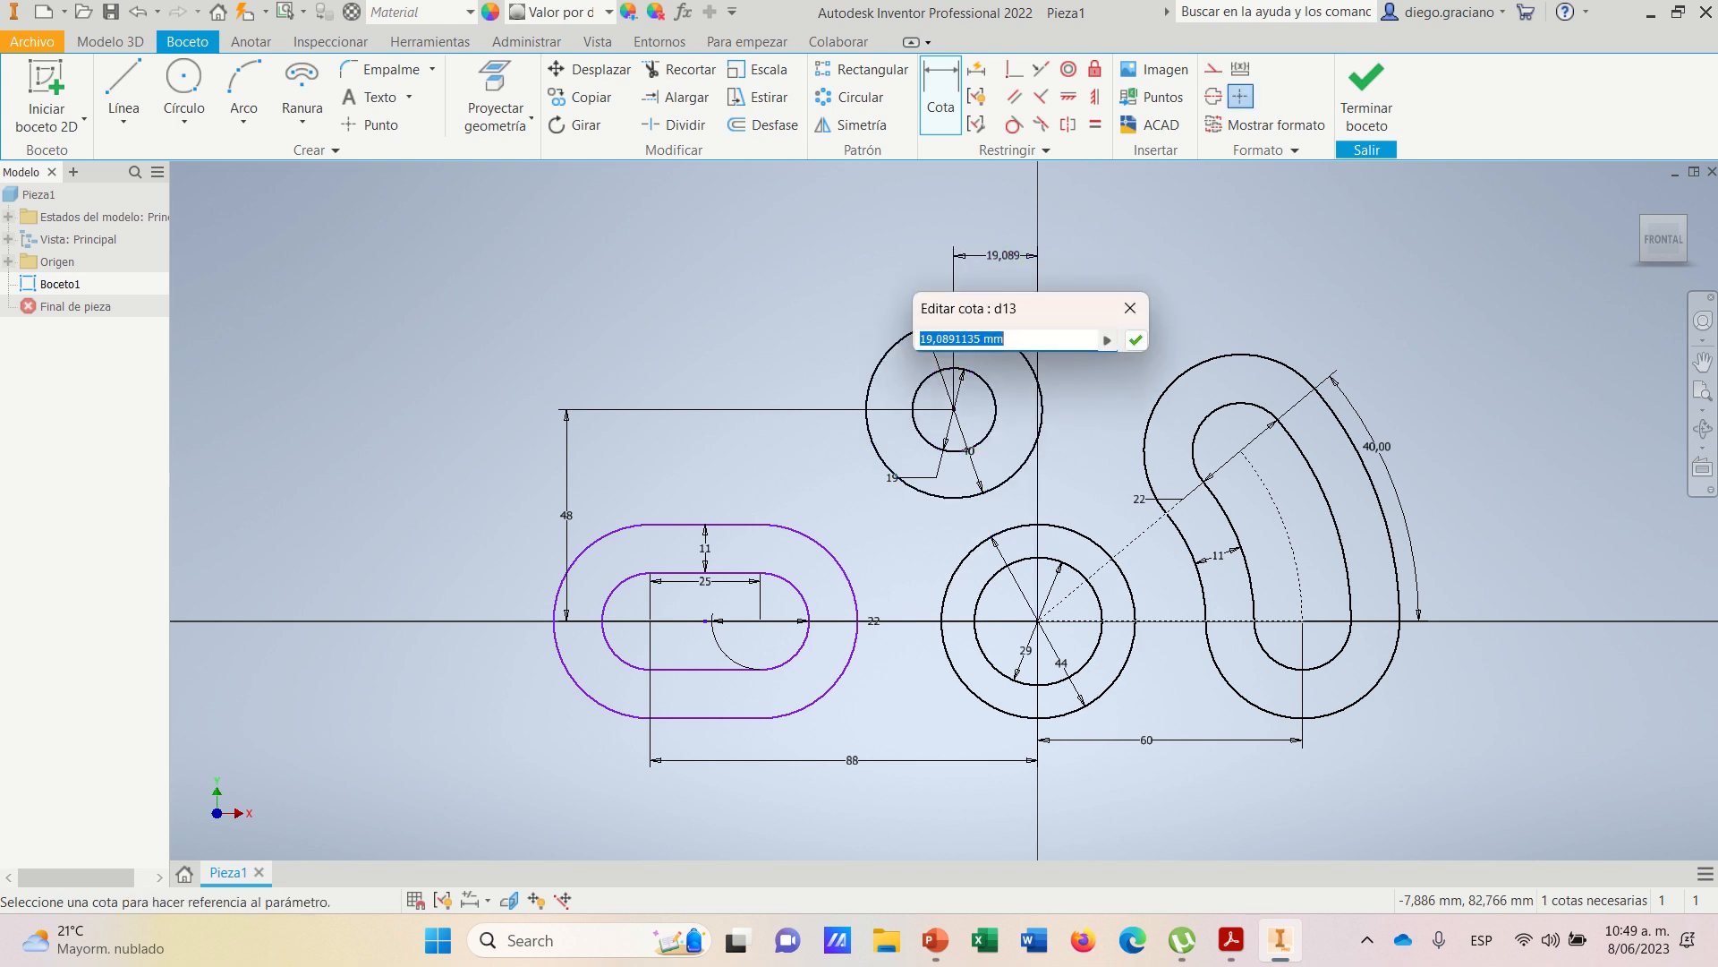
{"action": "type", "text": "19"}
{"action": "key", "text": "Return"}
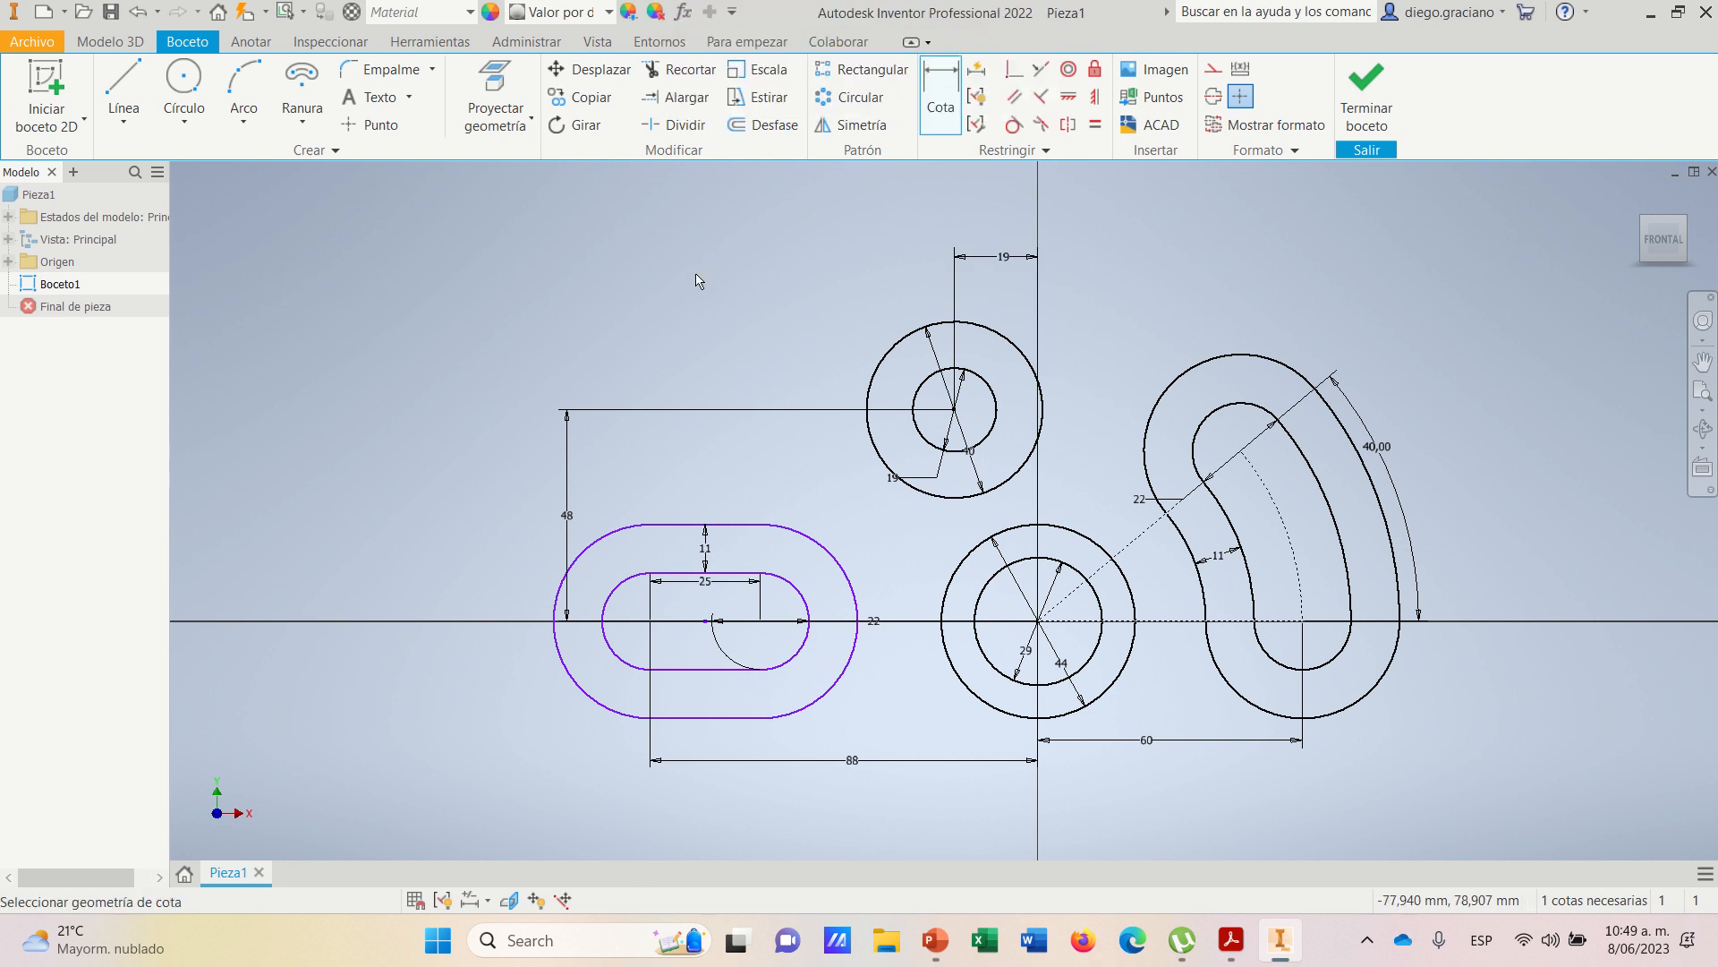
- Check the lower arc in the reference PDF in Acrobat Reader, and draw a 35 mm radius centre arc below the central circles, concentric with them, in Inventor
{"action": "mouse_move", "coordinate": [1238, 946]}
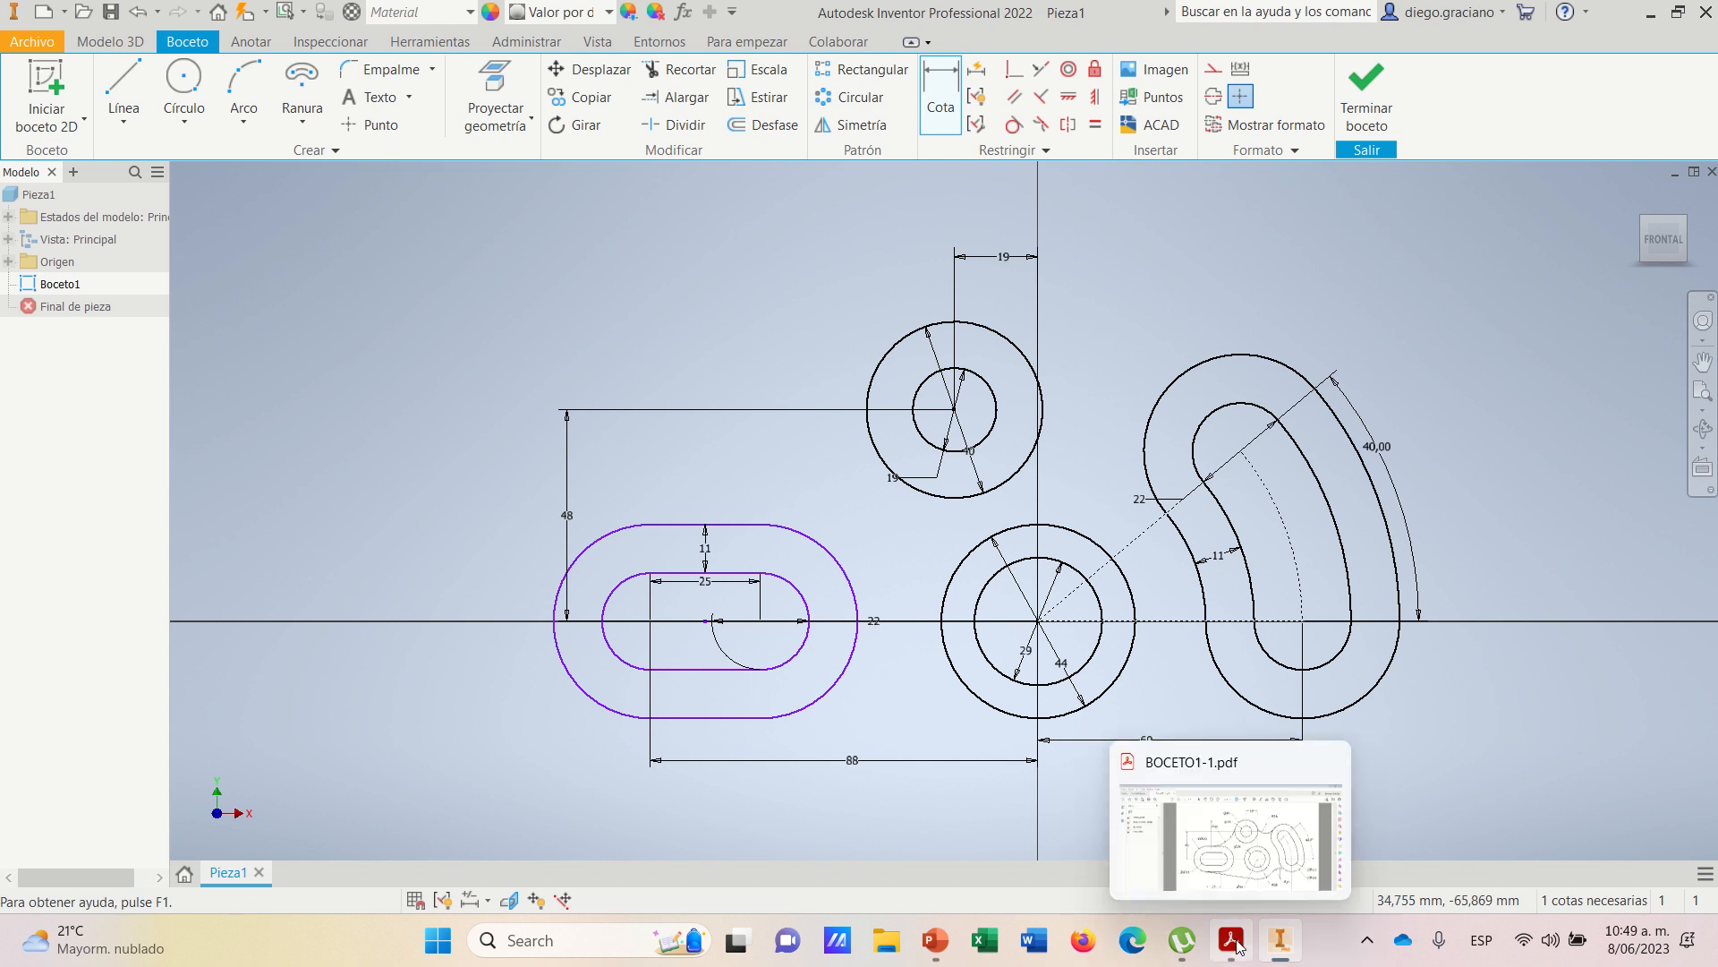
{"action": "left_click", "coordinate": [1285, 950]}
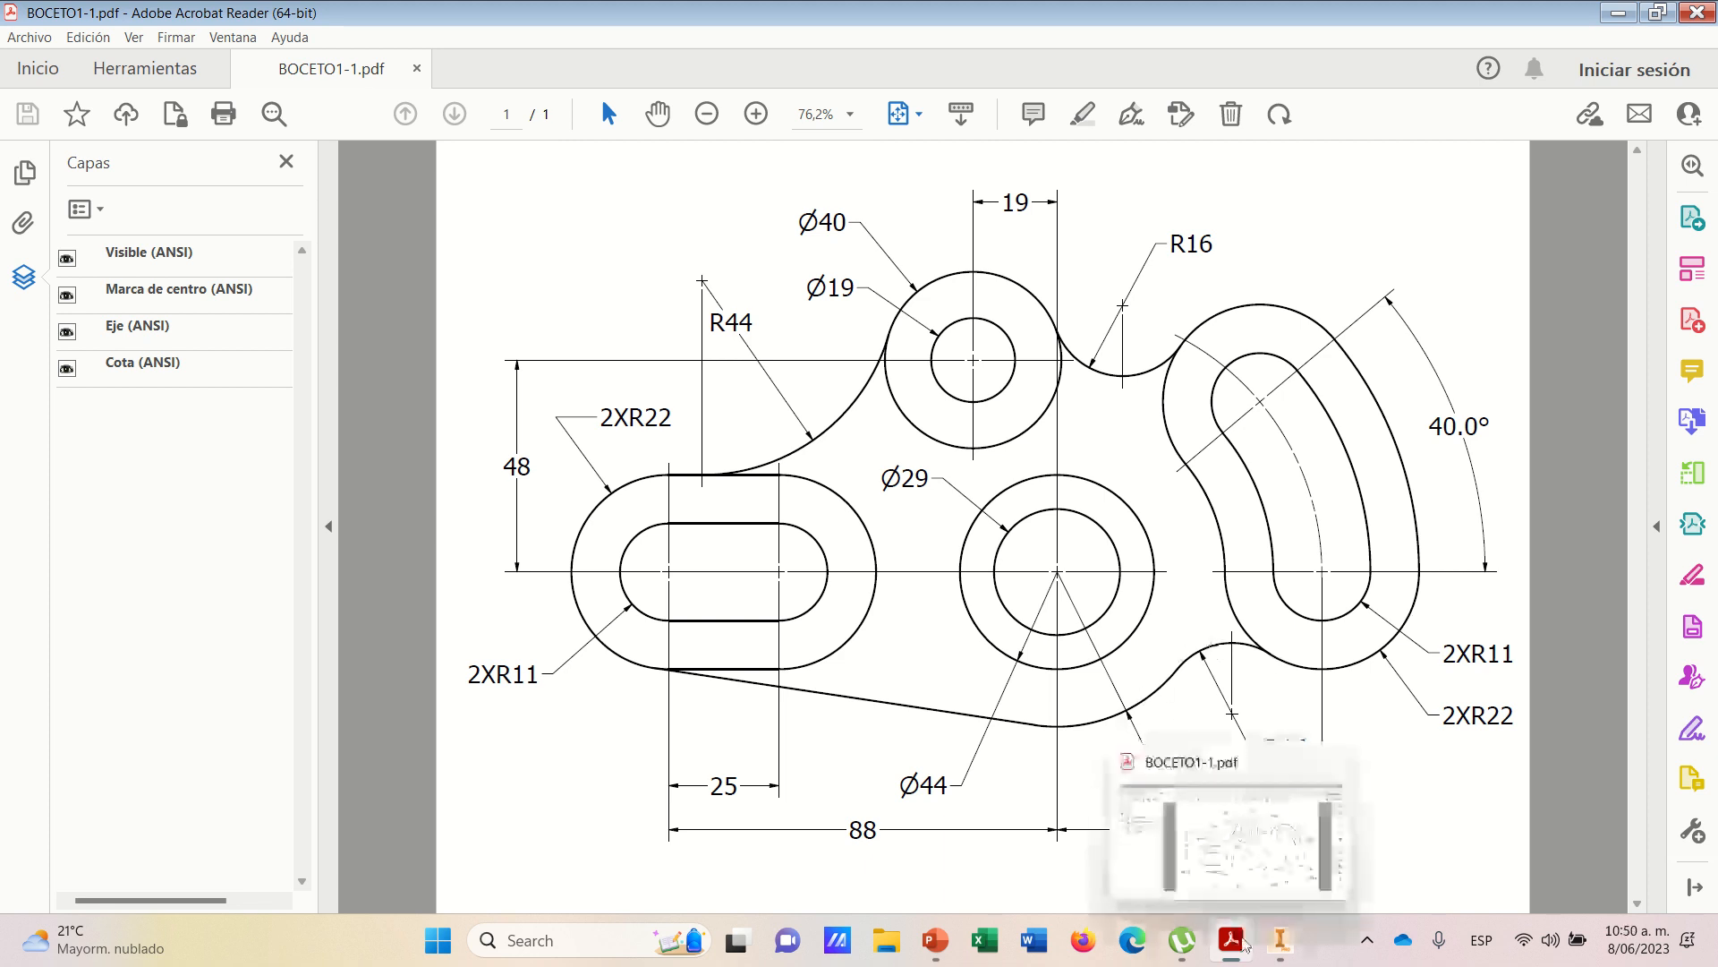
{"action": "left_click", "coordinate": [1280, 947]}
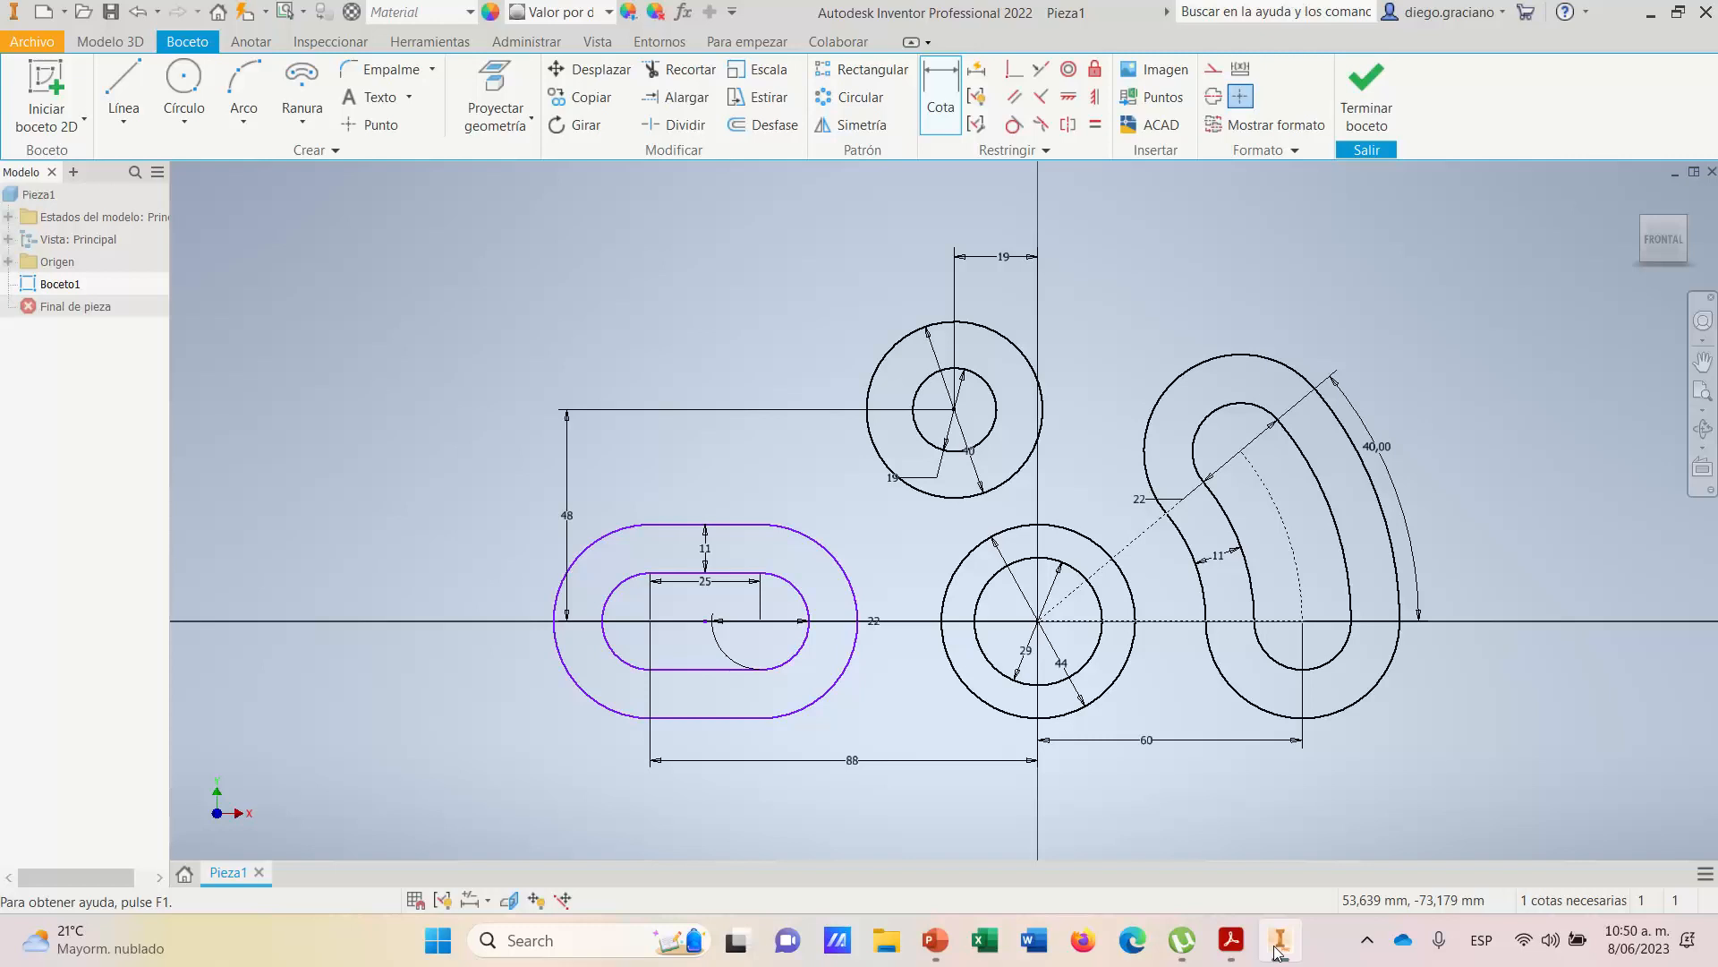
{"action": "left_click", "coordinate": [240, 122]}
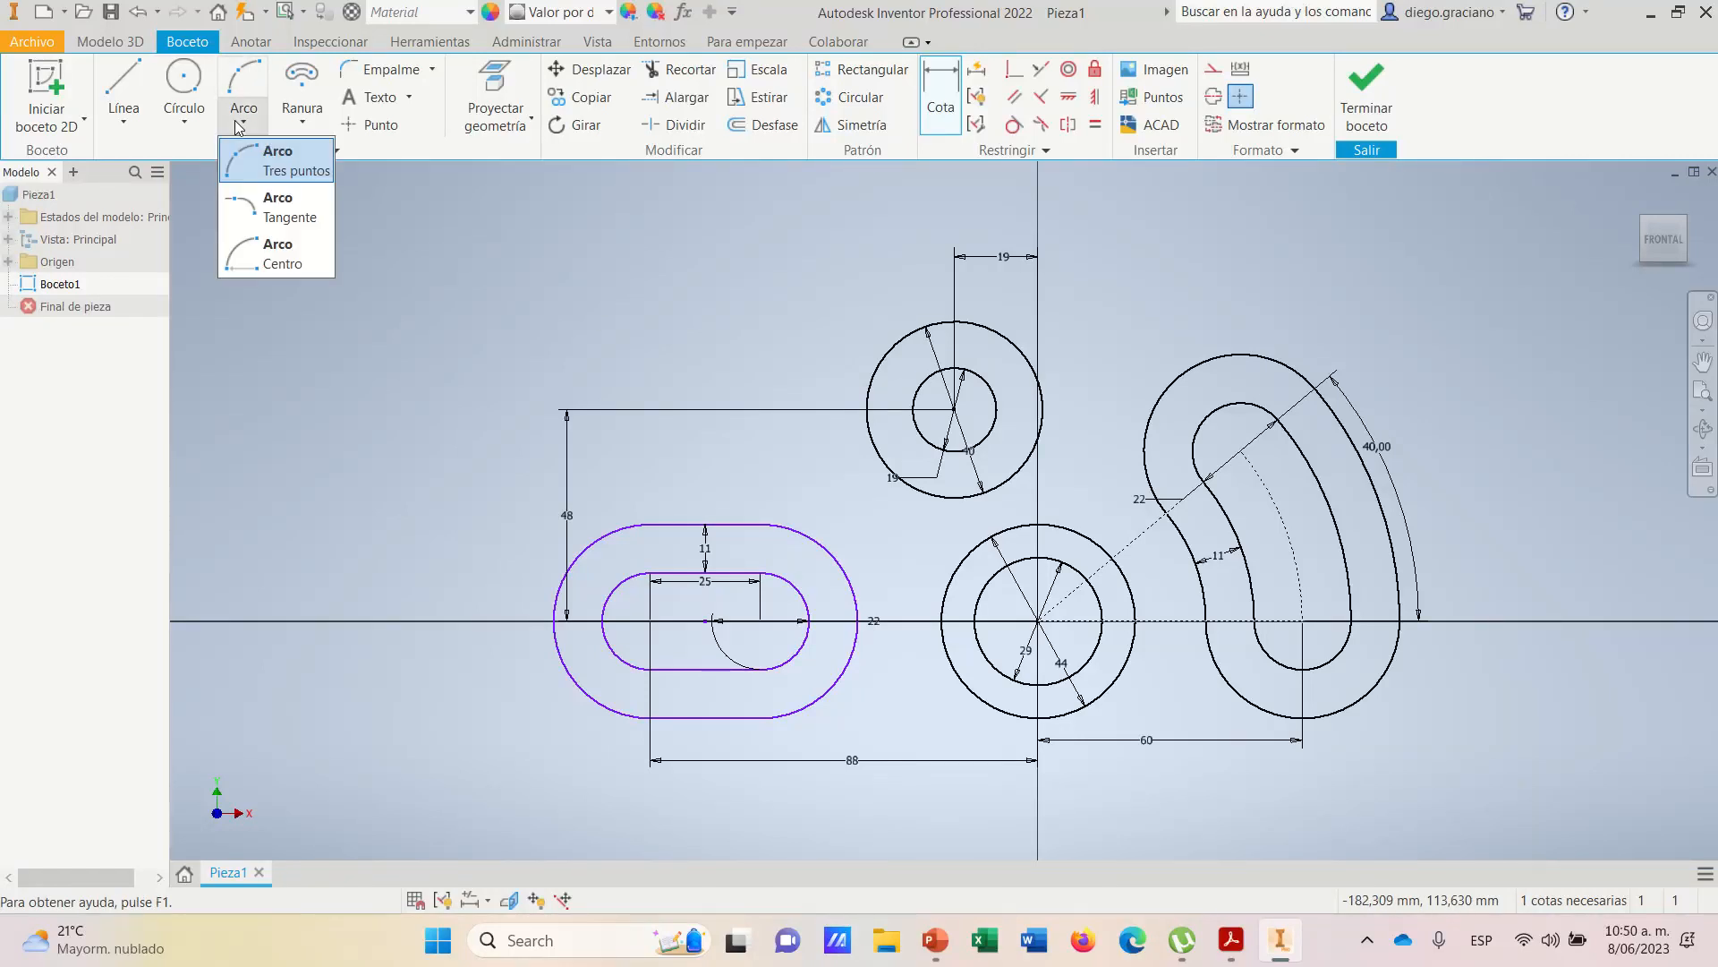
{"action": "left_click", "coordinate": [274, 265]}
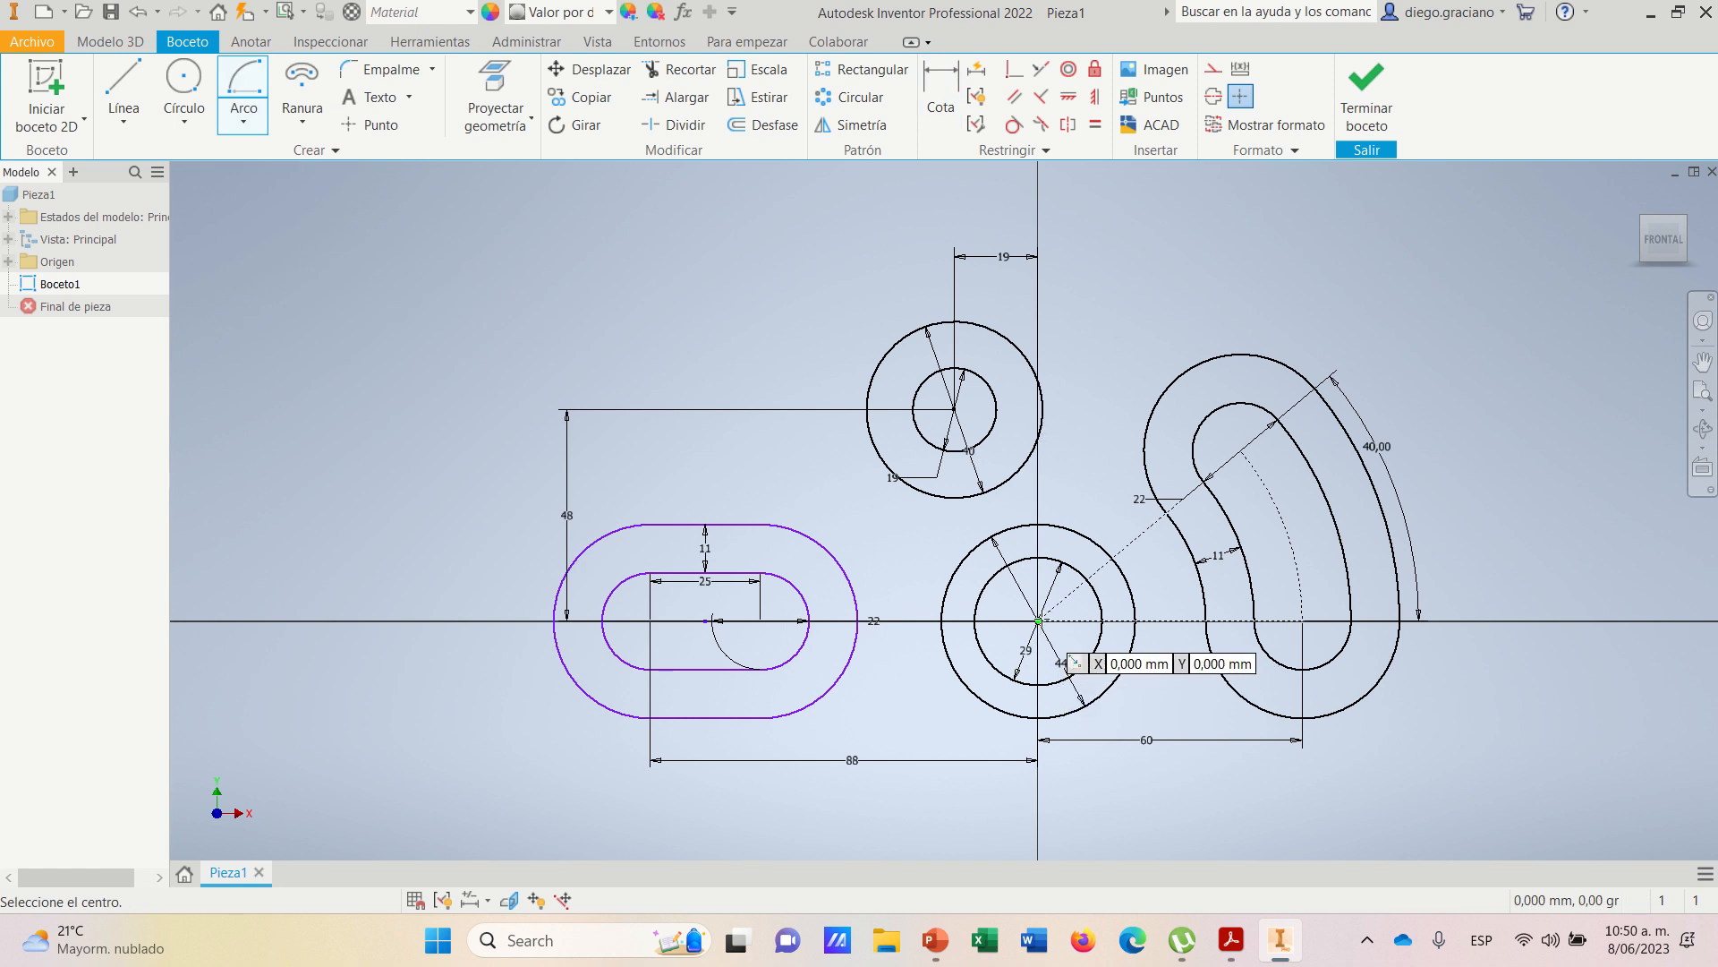
{"action": "left_click", "coordinate": [1038, 620]}
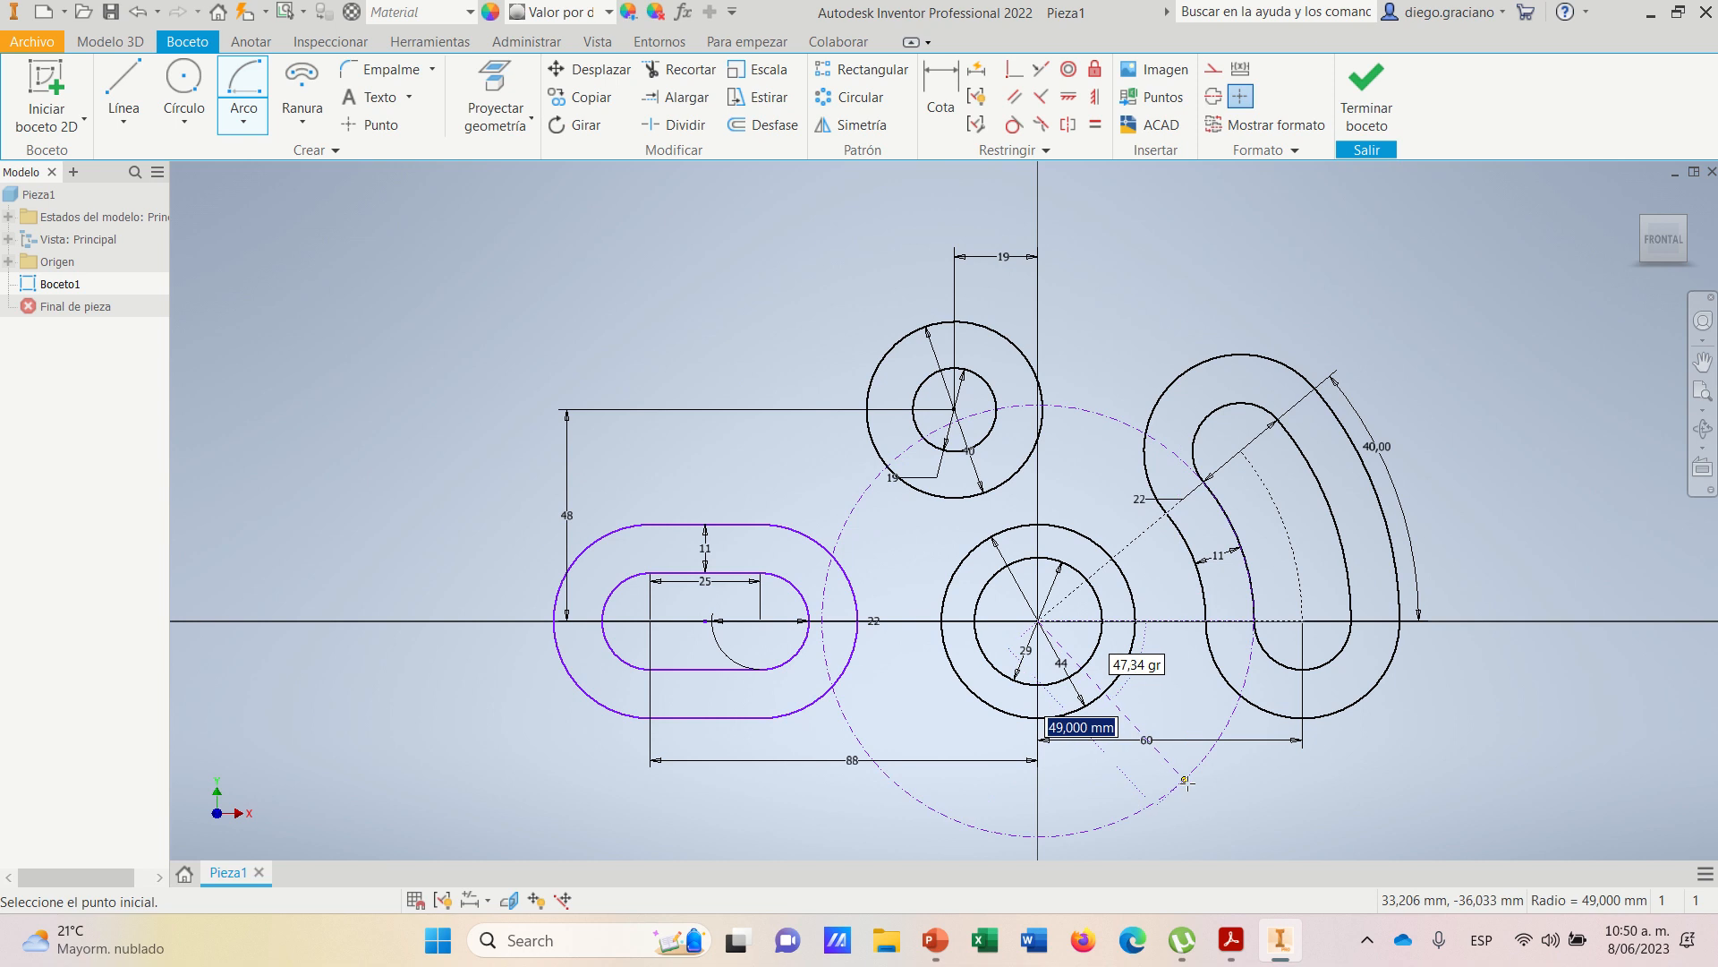
{"action": "left_click", "coordinate": [1230, 947]}
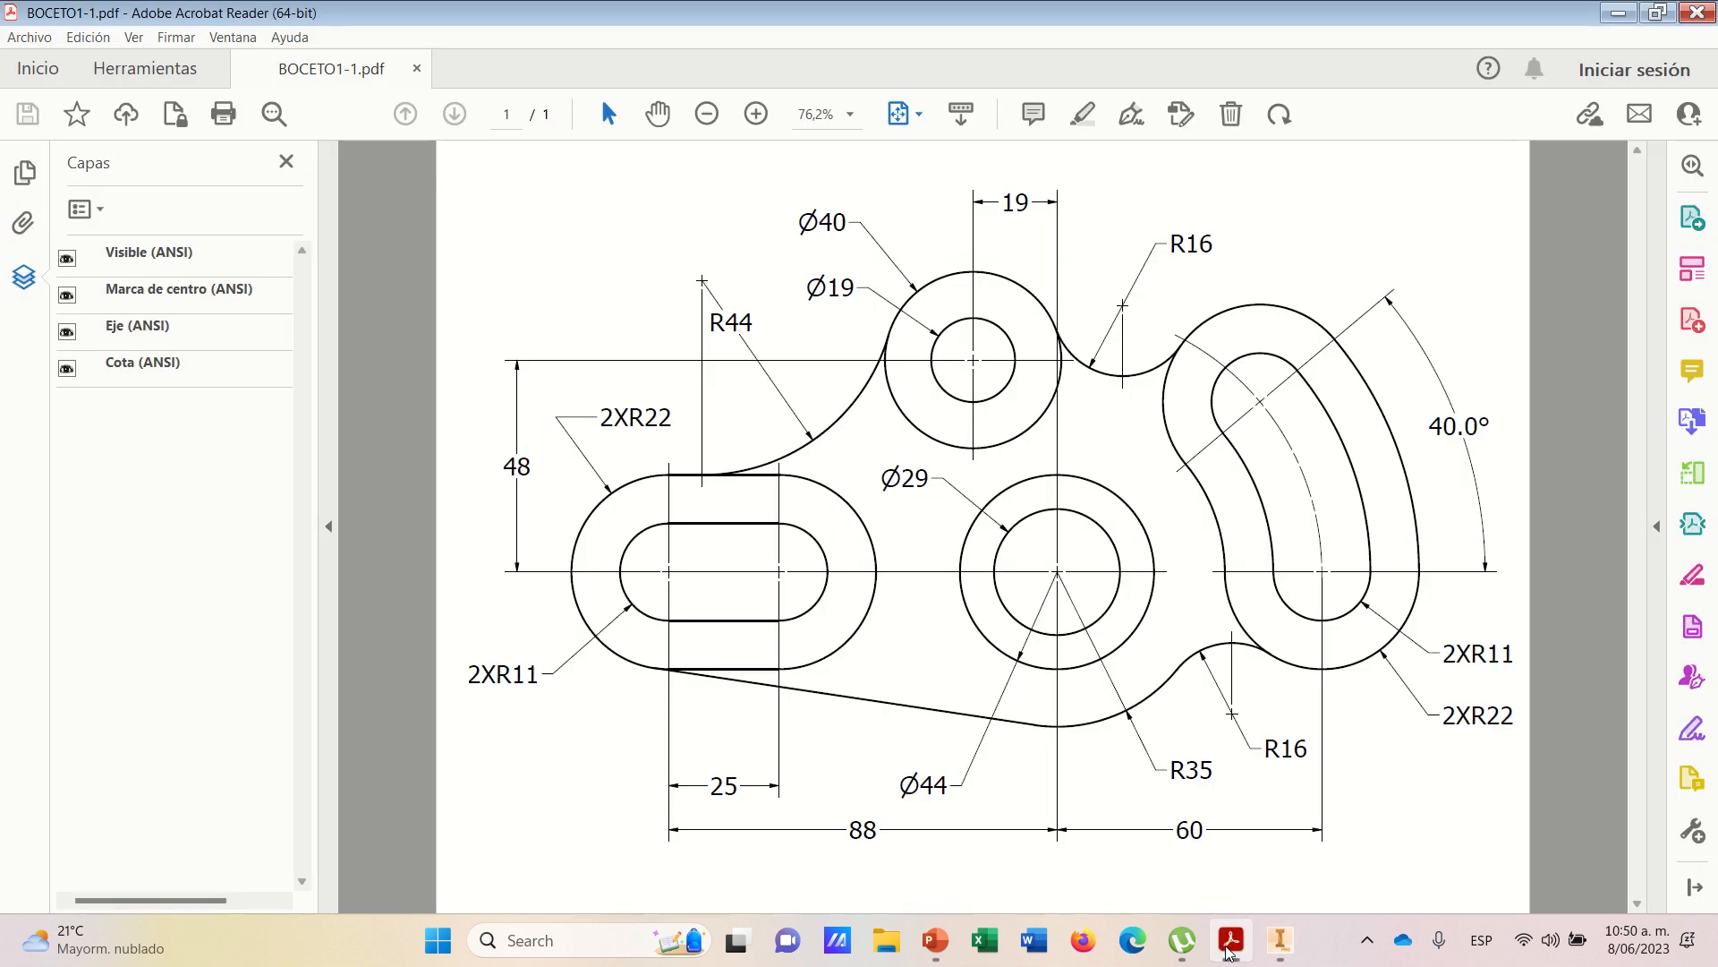
{"action": "left_click", "coordinate": [1230, 946]}
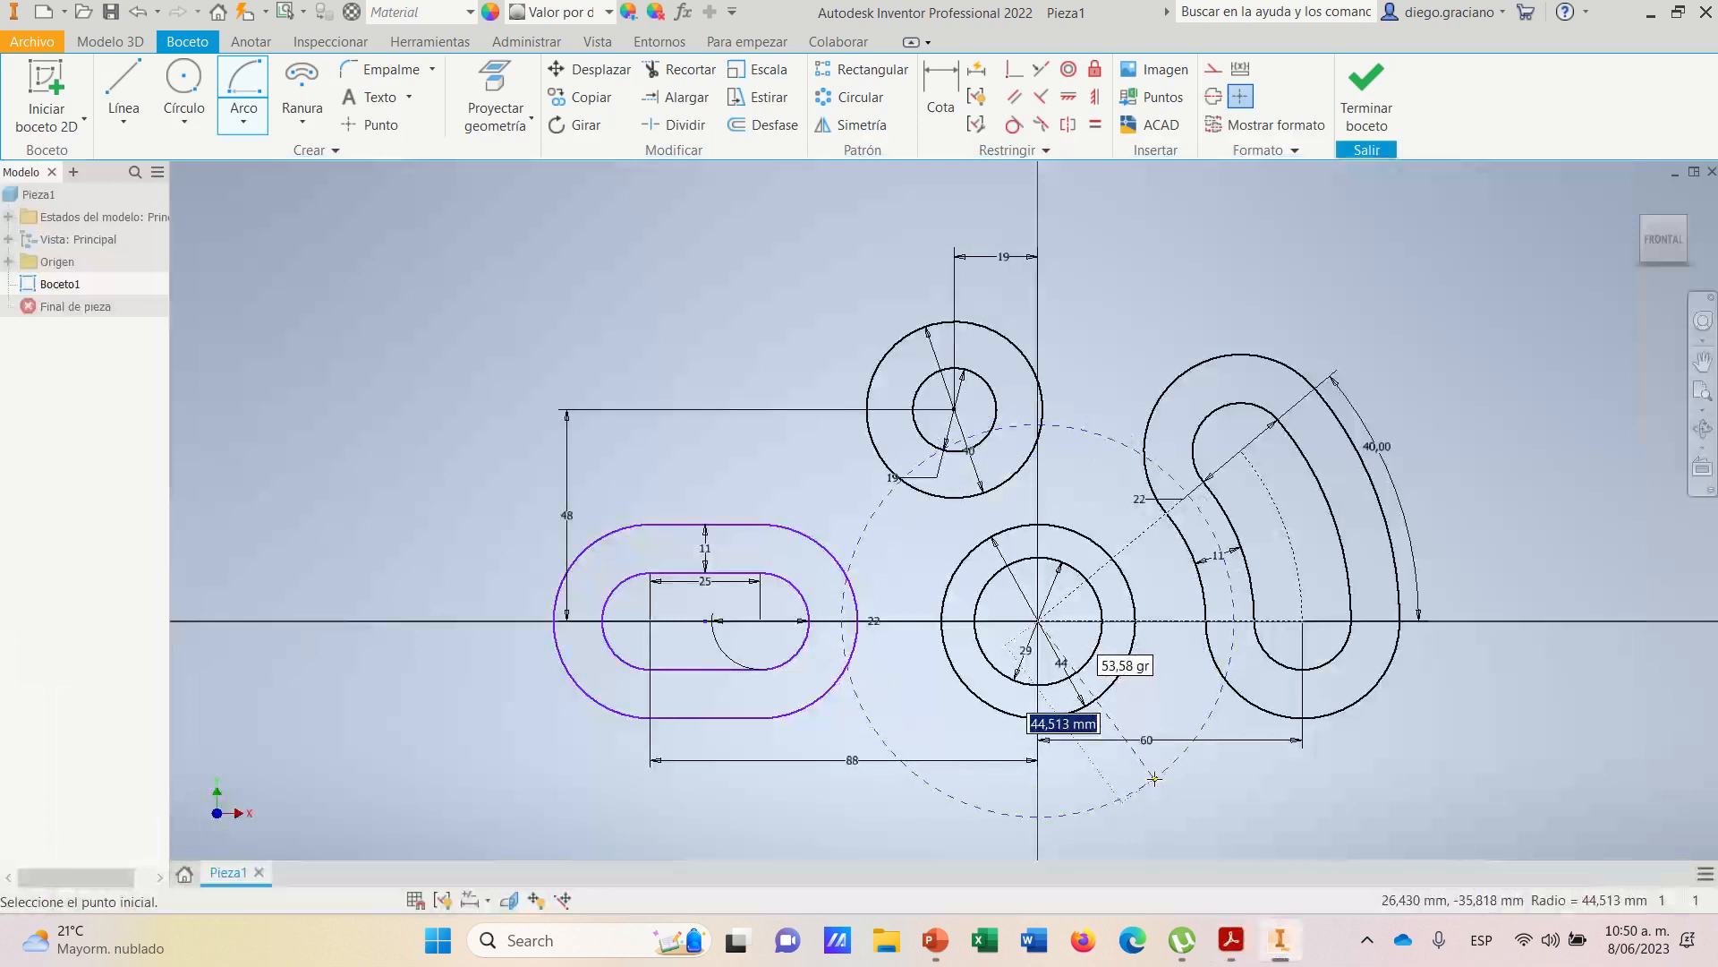
{"action": "type", "text": "35"}
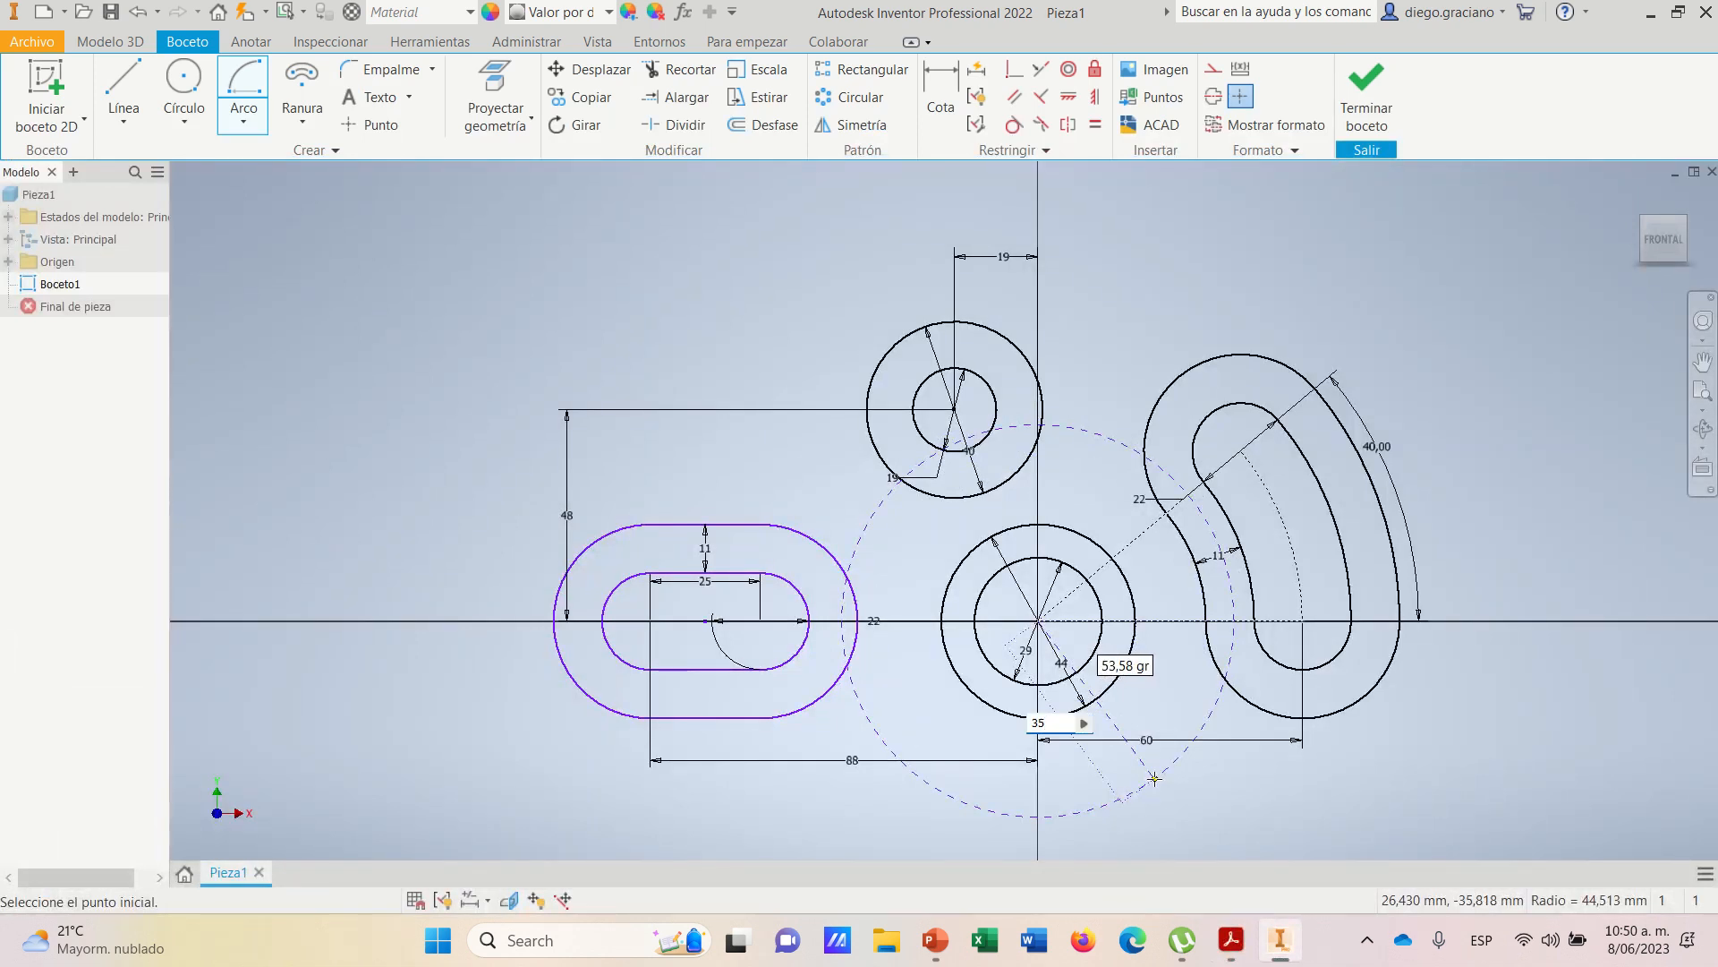
{"action": "key", "text": "Tab"}
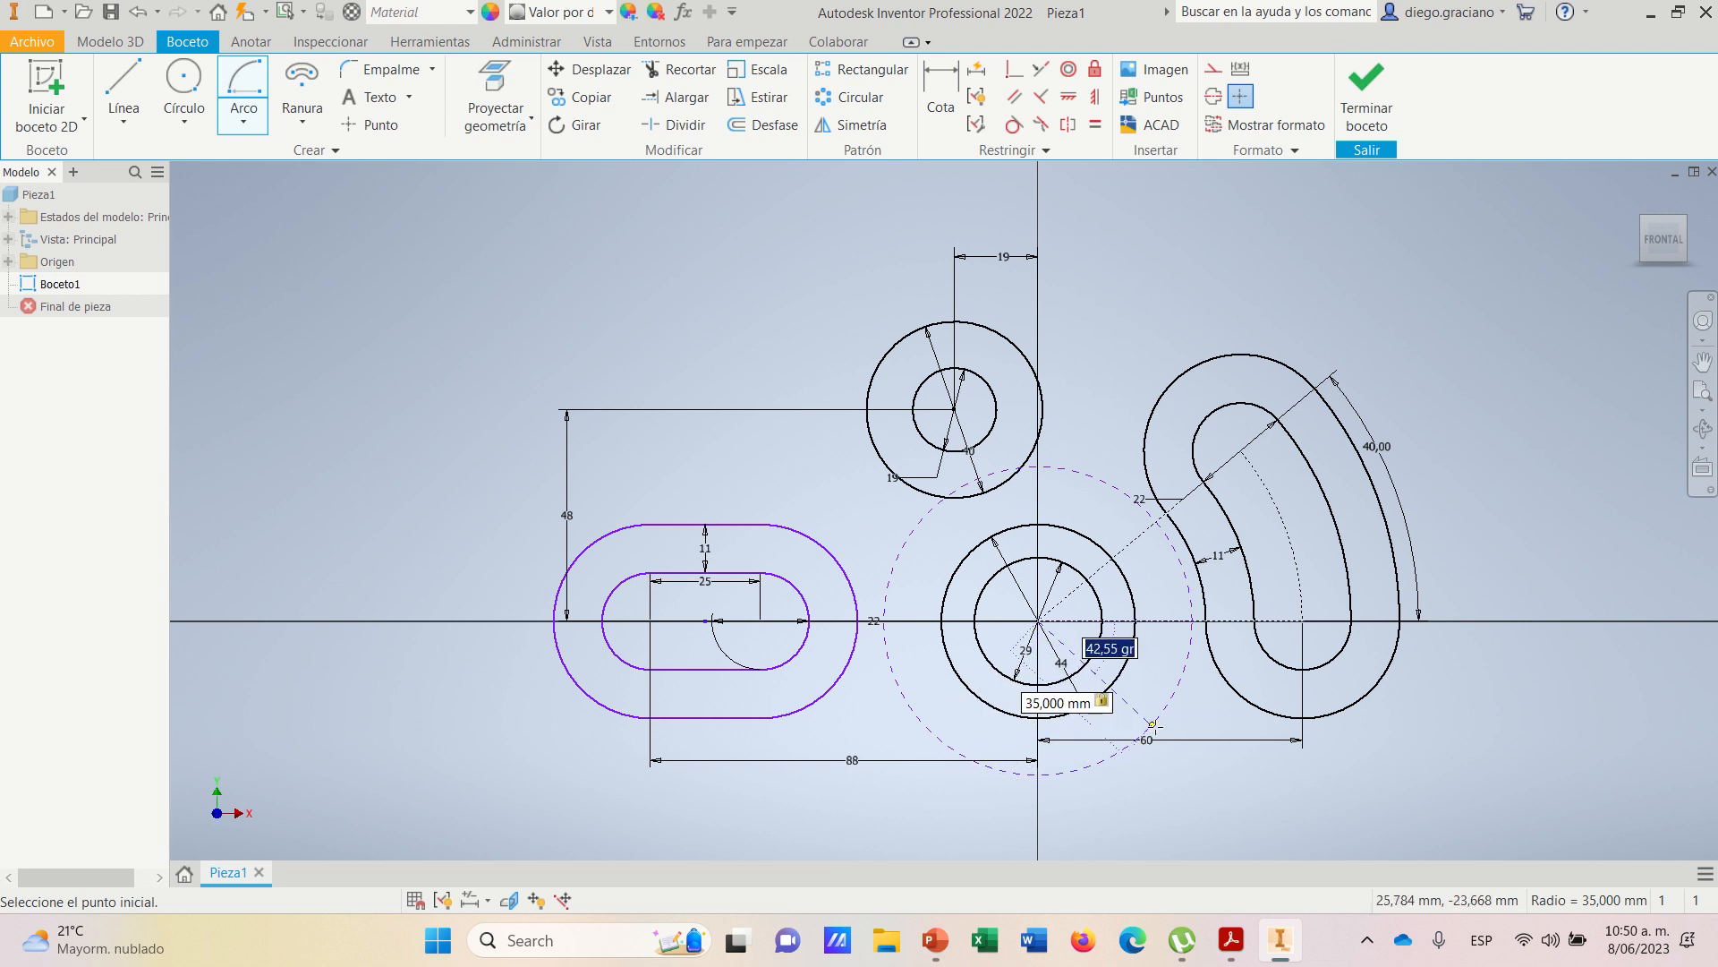
{"action": "left_click", "coordinate": [1158, 718]}
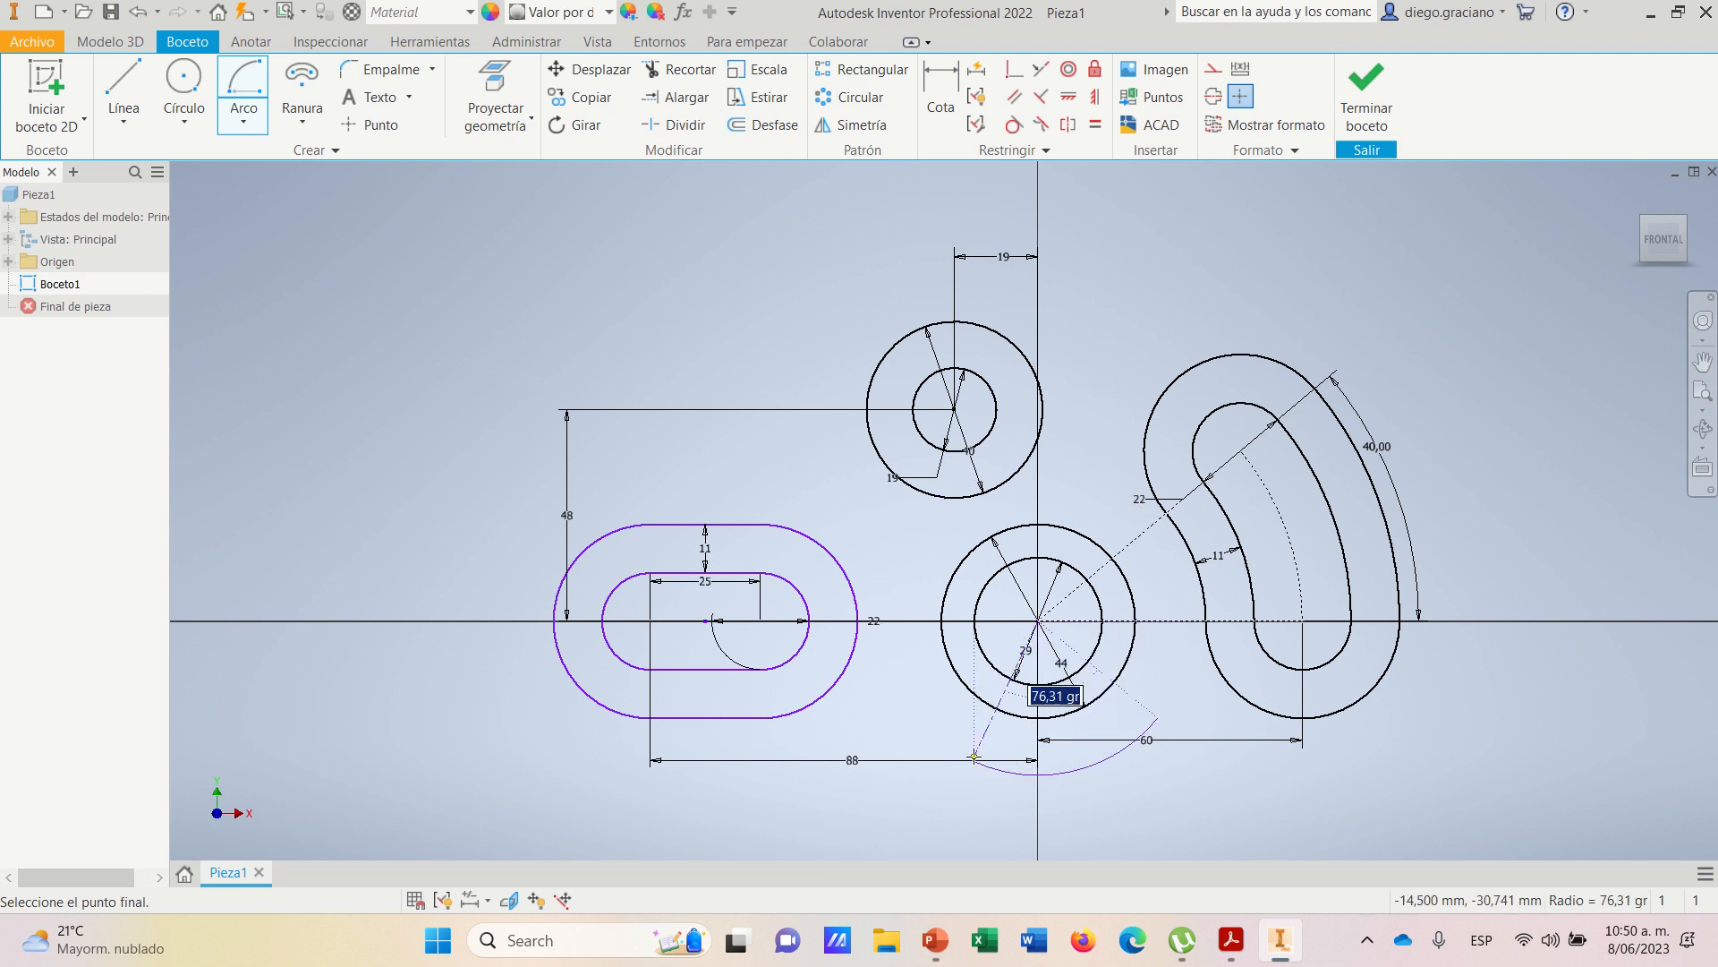
{"action": "left_click", "coordinate": [938, 732]}
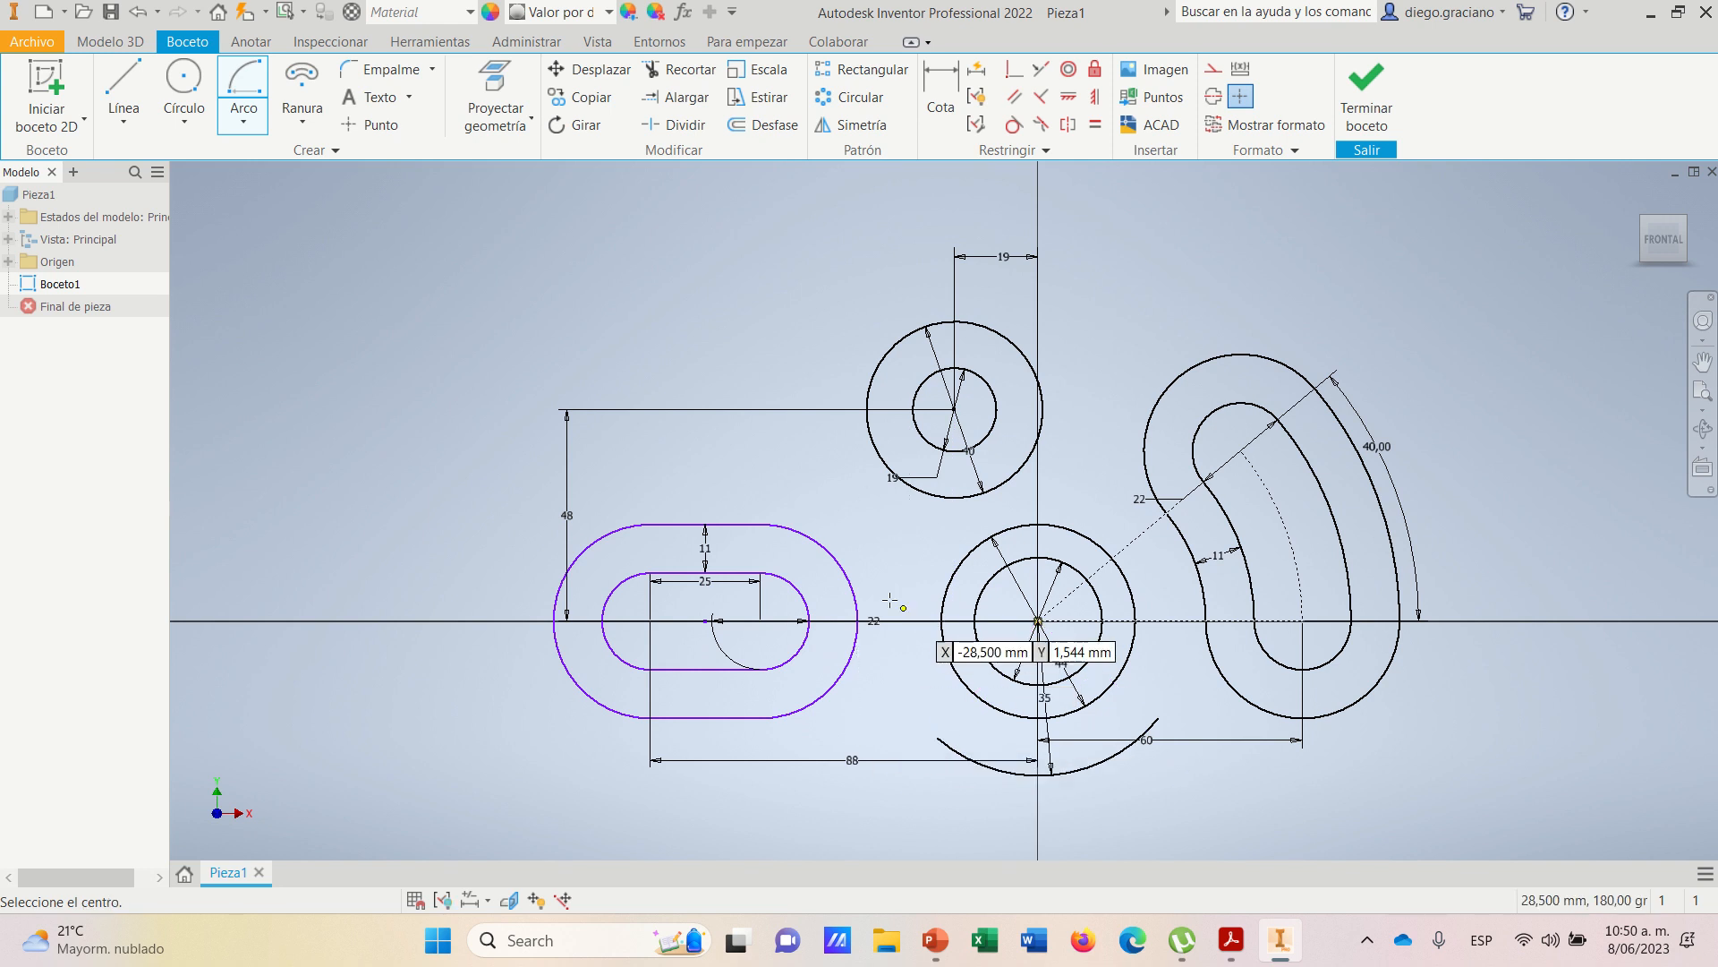
{"action": "right_click", "coordinate": [537, 331]}
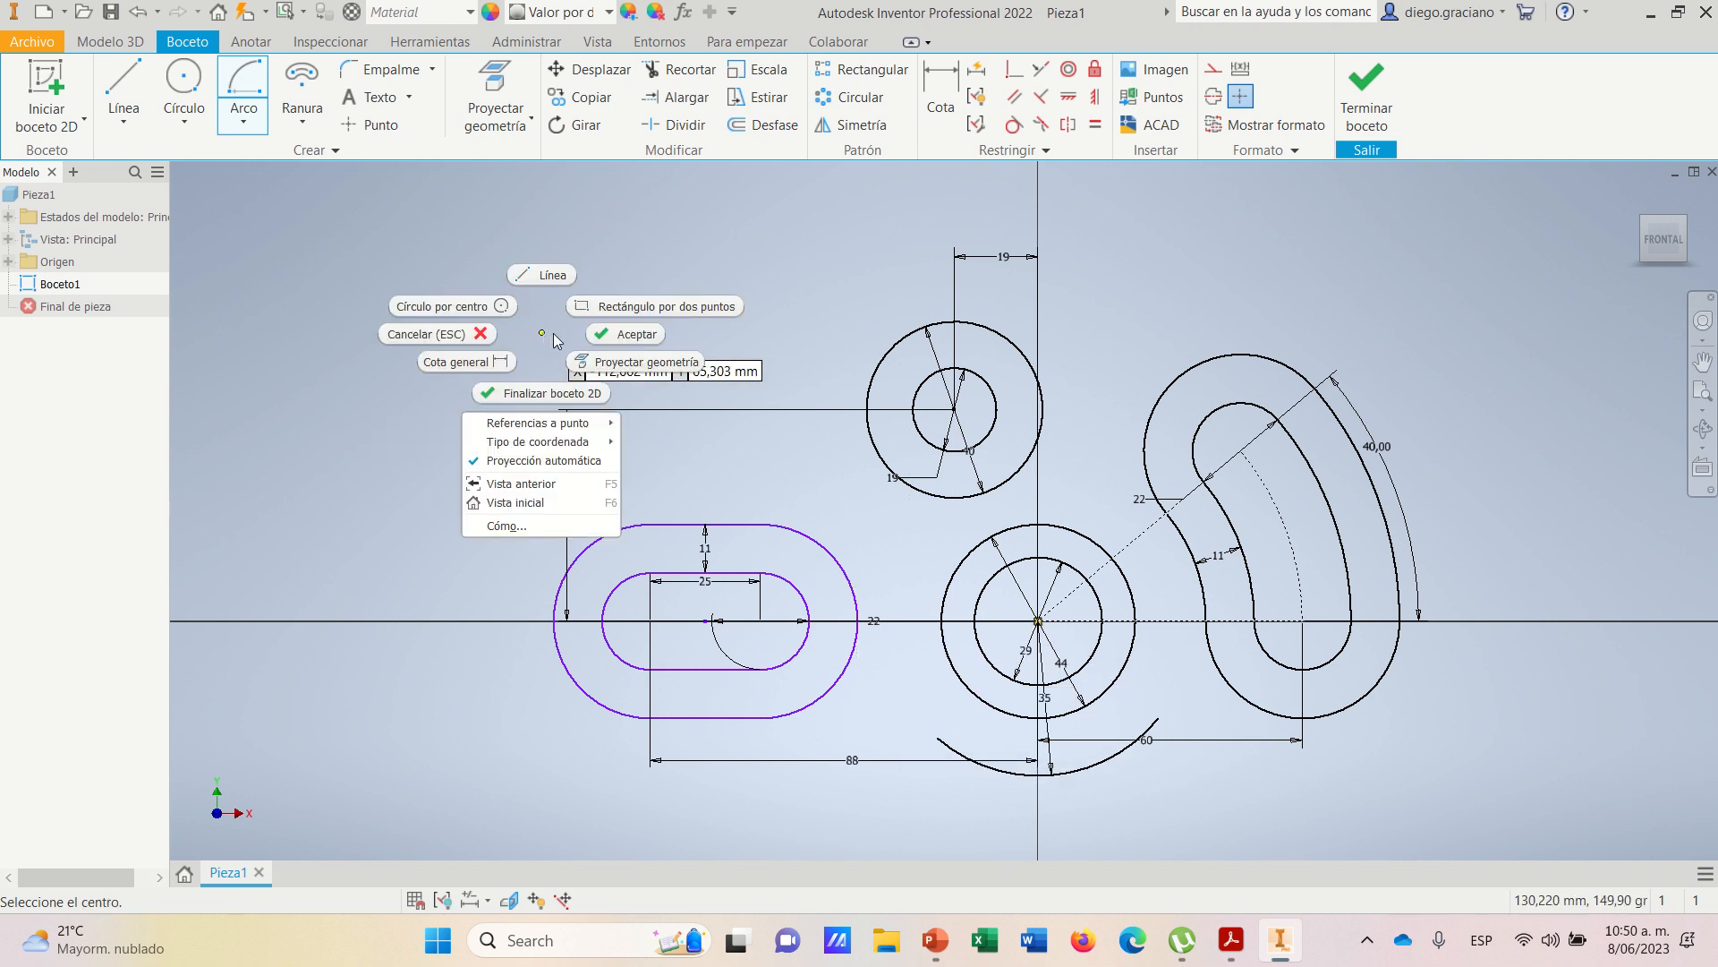
{"action": "left_click", "coordinate": [616, 336]}
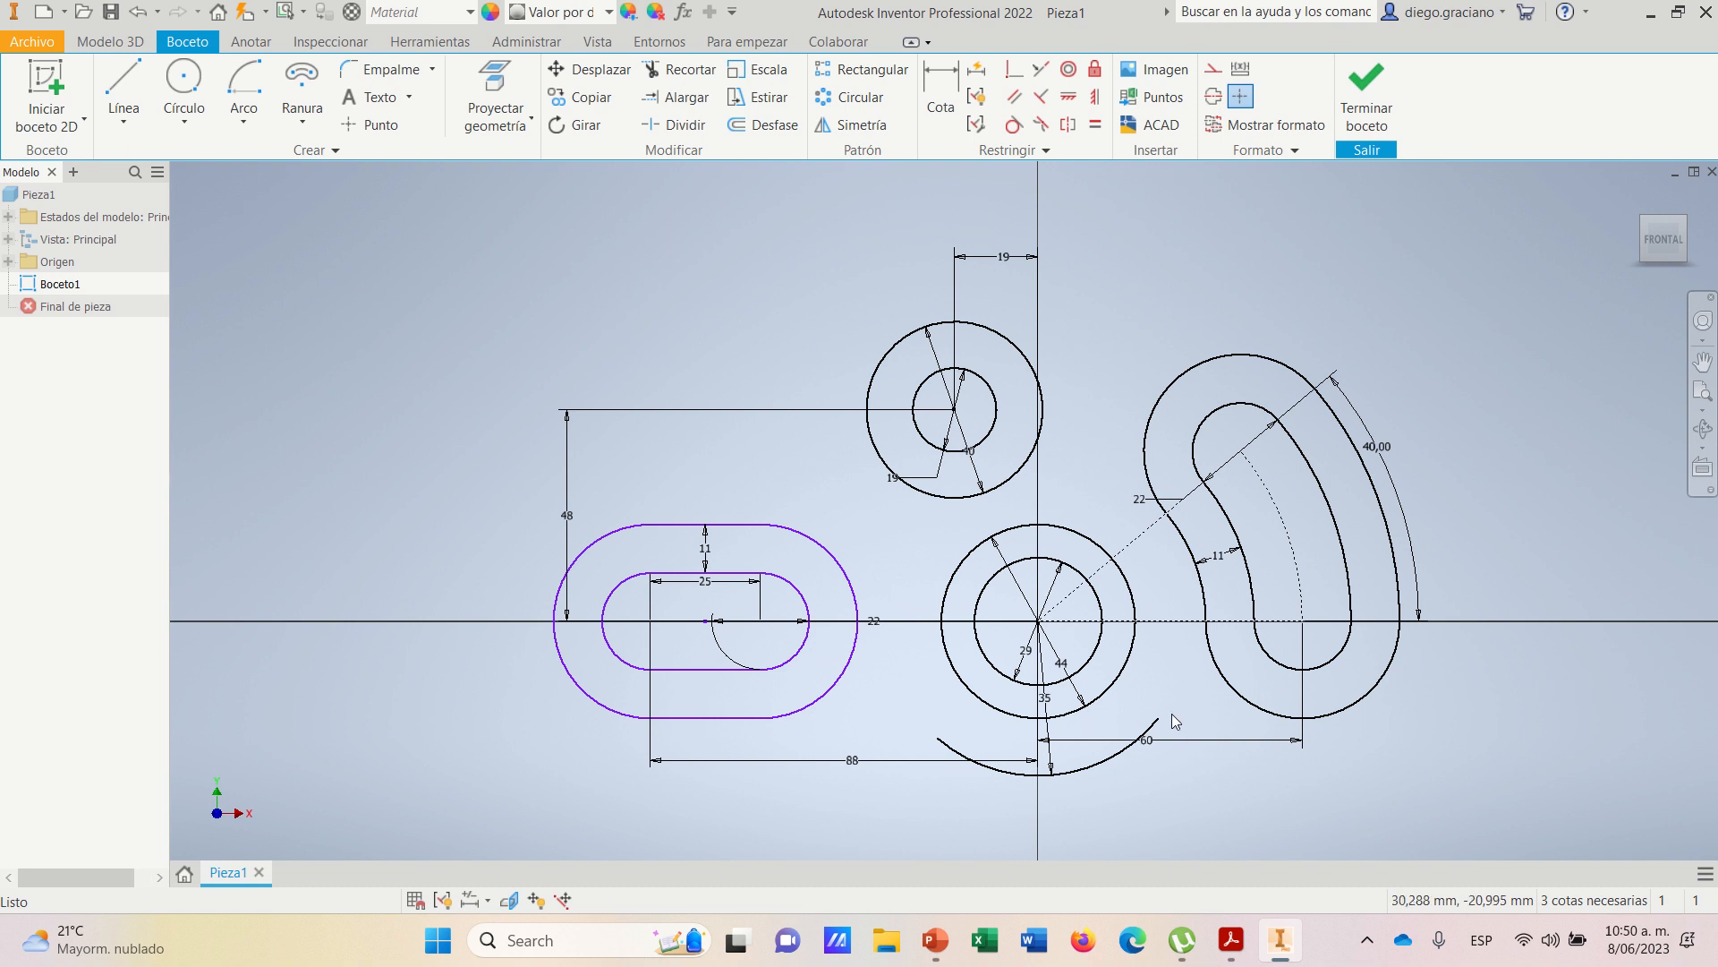
- Check the reference PDF in Acrobat Reader, and draw a three-point arc about 17.5 mm across from the R35 arc's right end to the curved slot's outer contour in Inventor
{"action": "left_click", "coordinate": [1244, 956]}
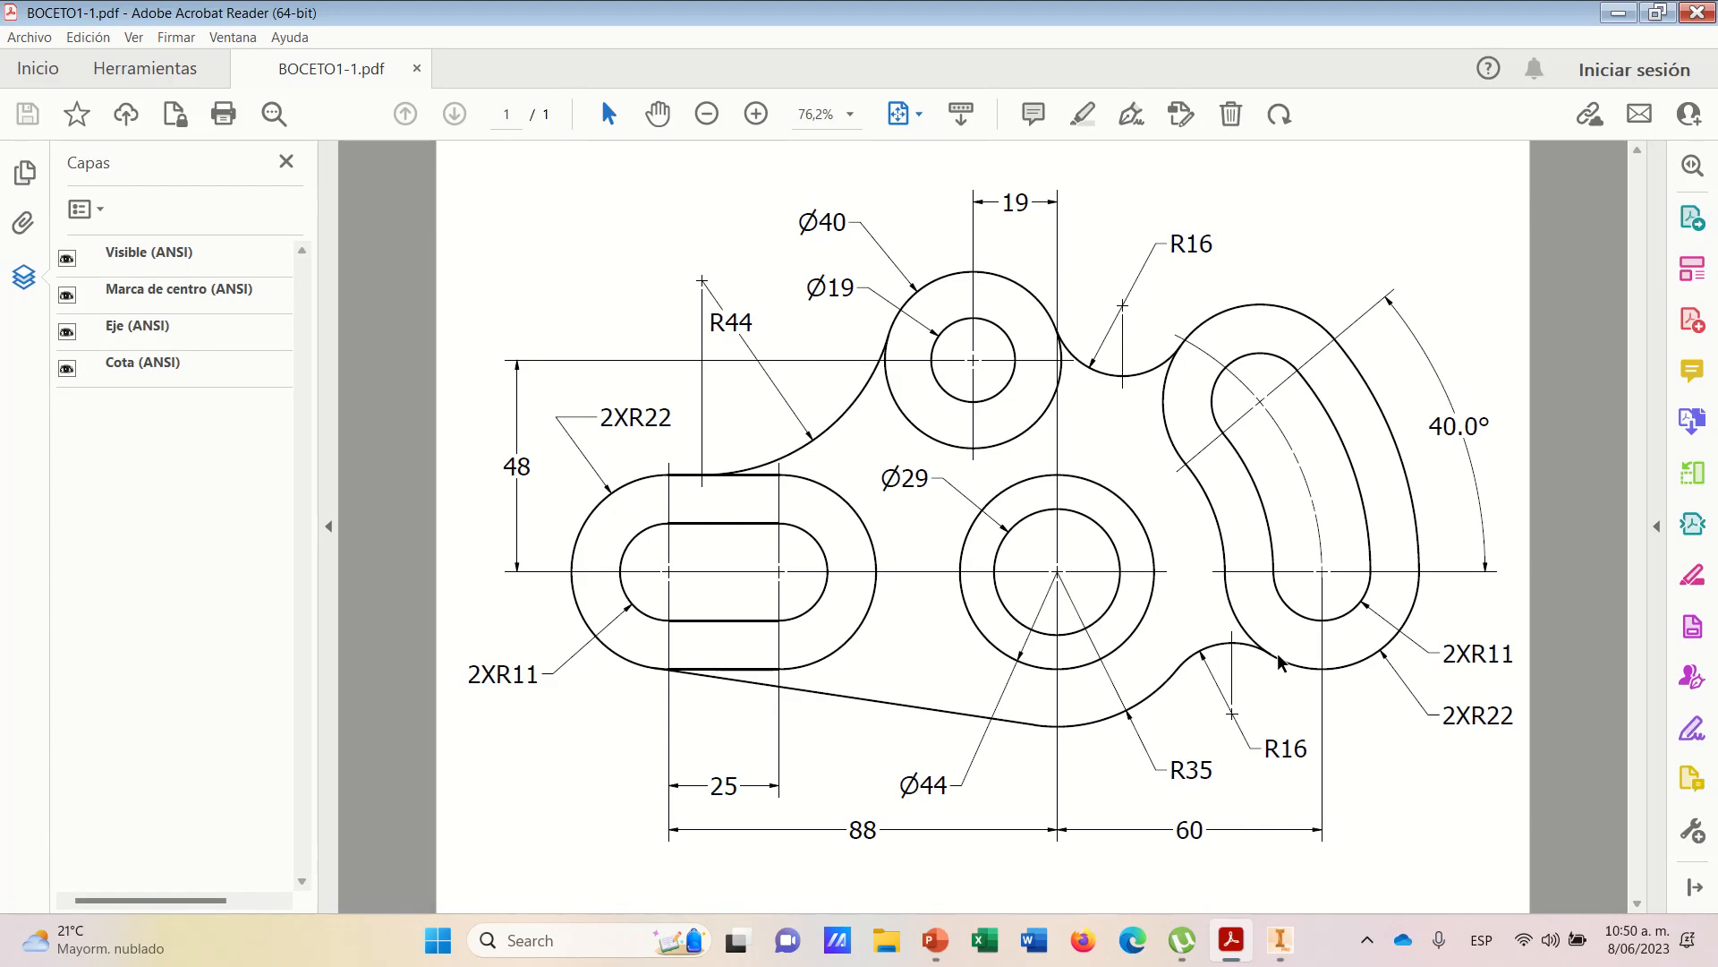
{"action": "mouse_move", "coordinate": [1264, 939]}
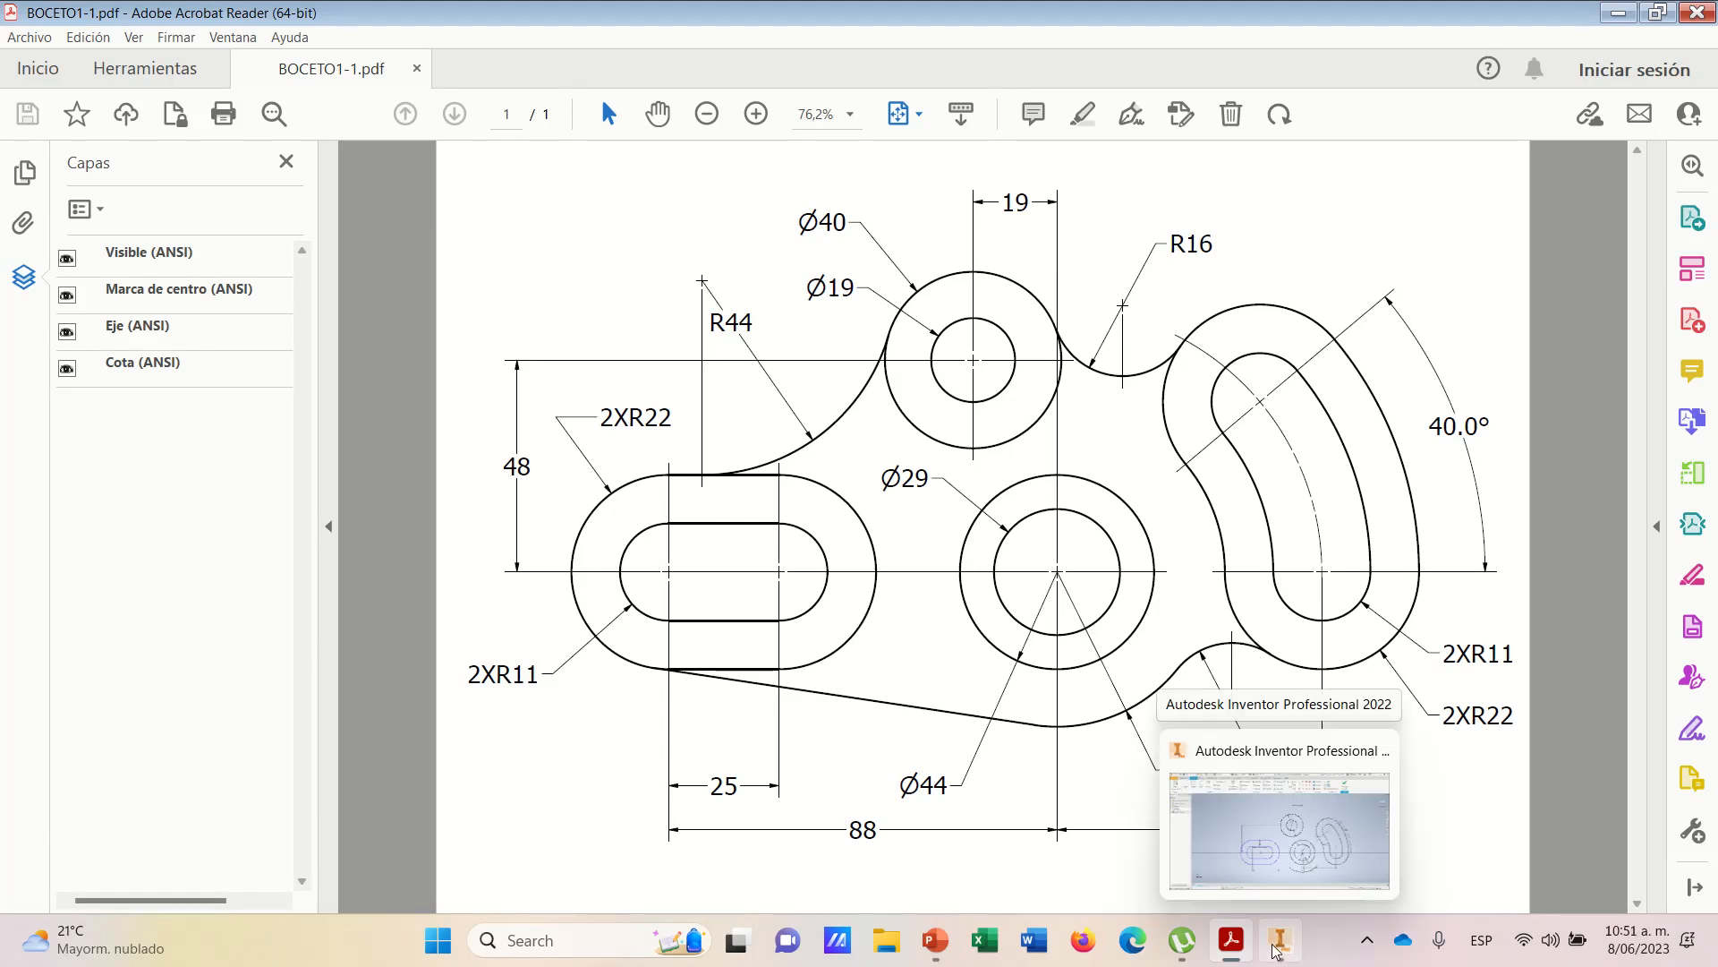
{"action": "left_click", "coordinate": [1278, 947]}
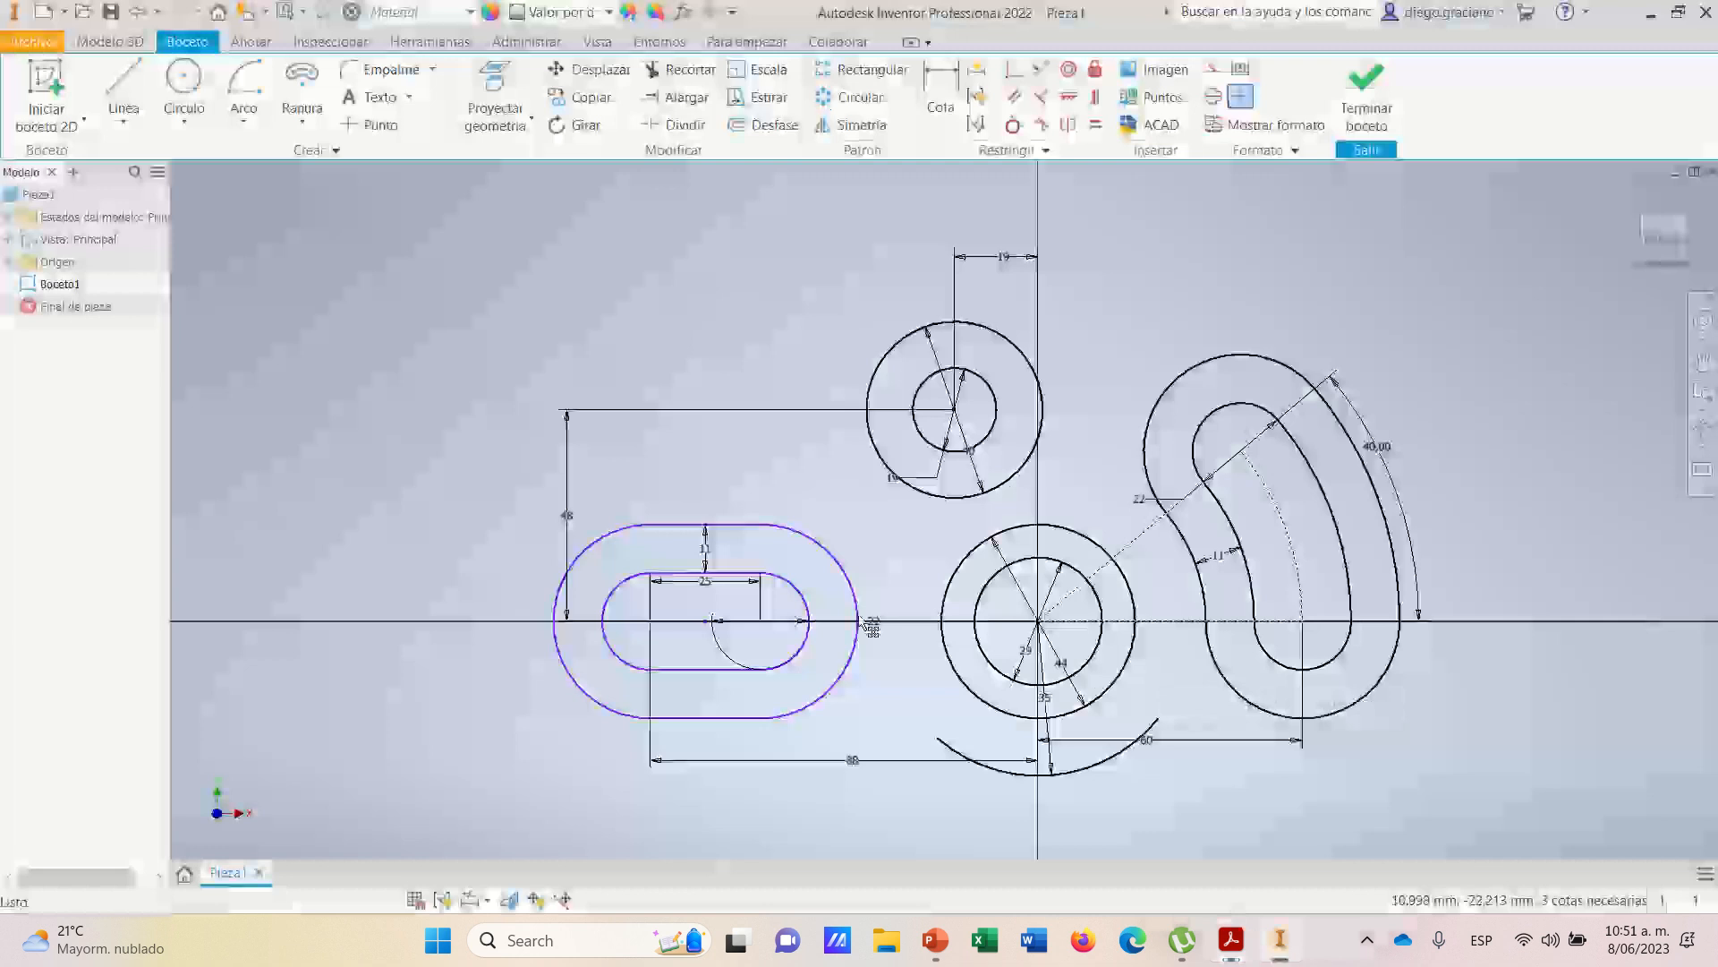
{"action": "left_click", "coordinate": [242, 119]}
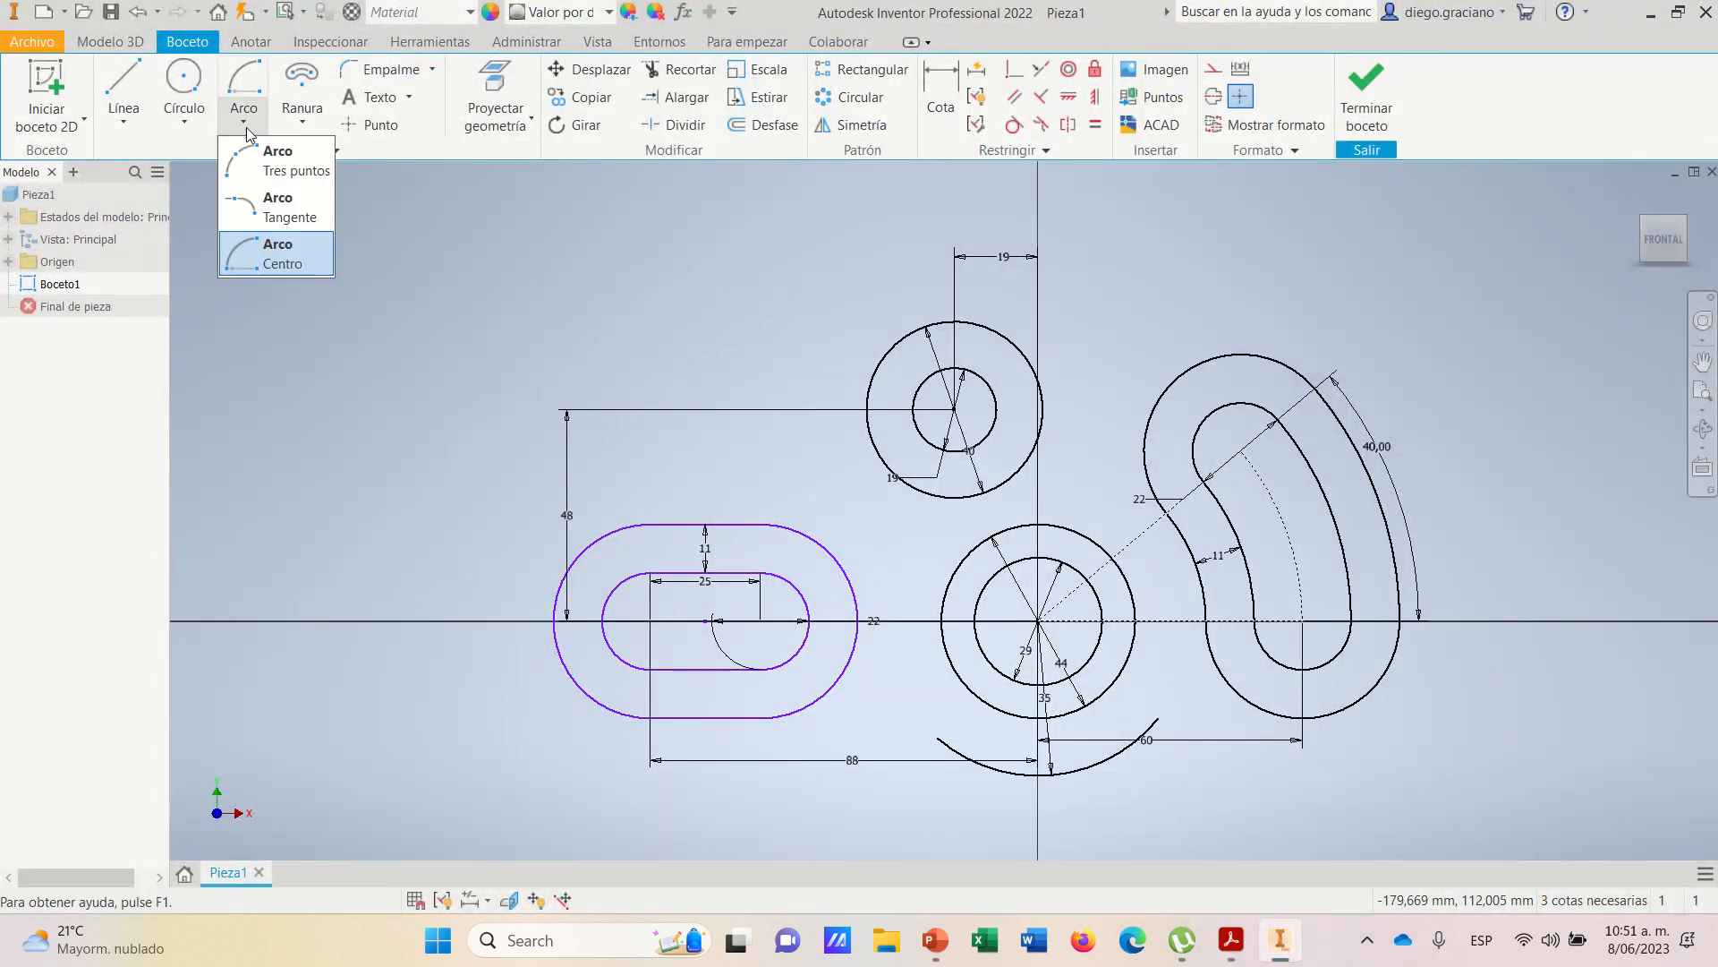
{"action": "left_click", "coordinate": [265, 174]}
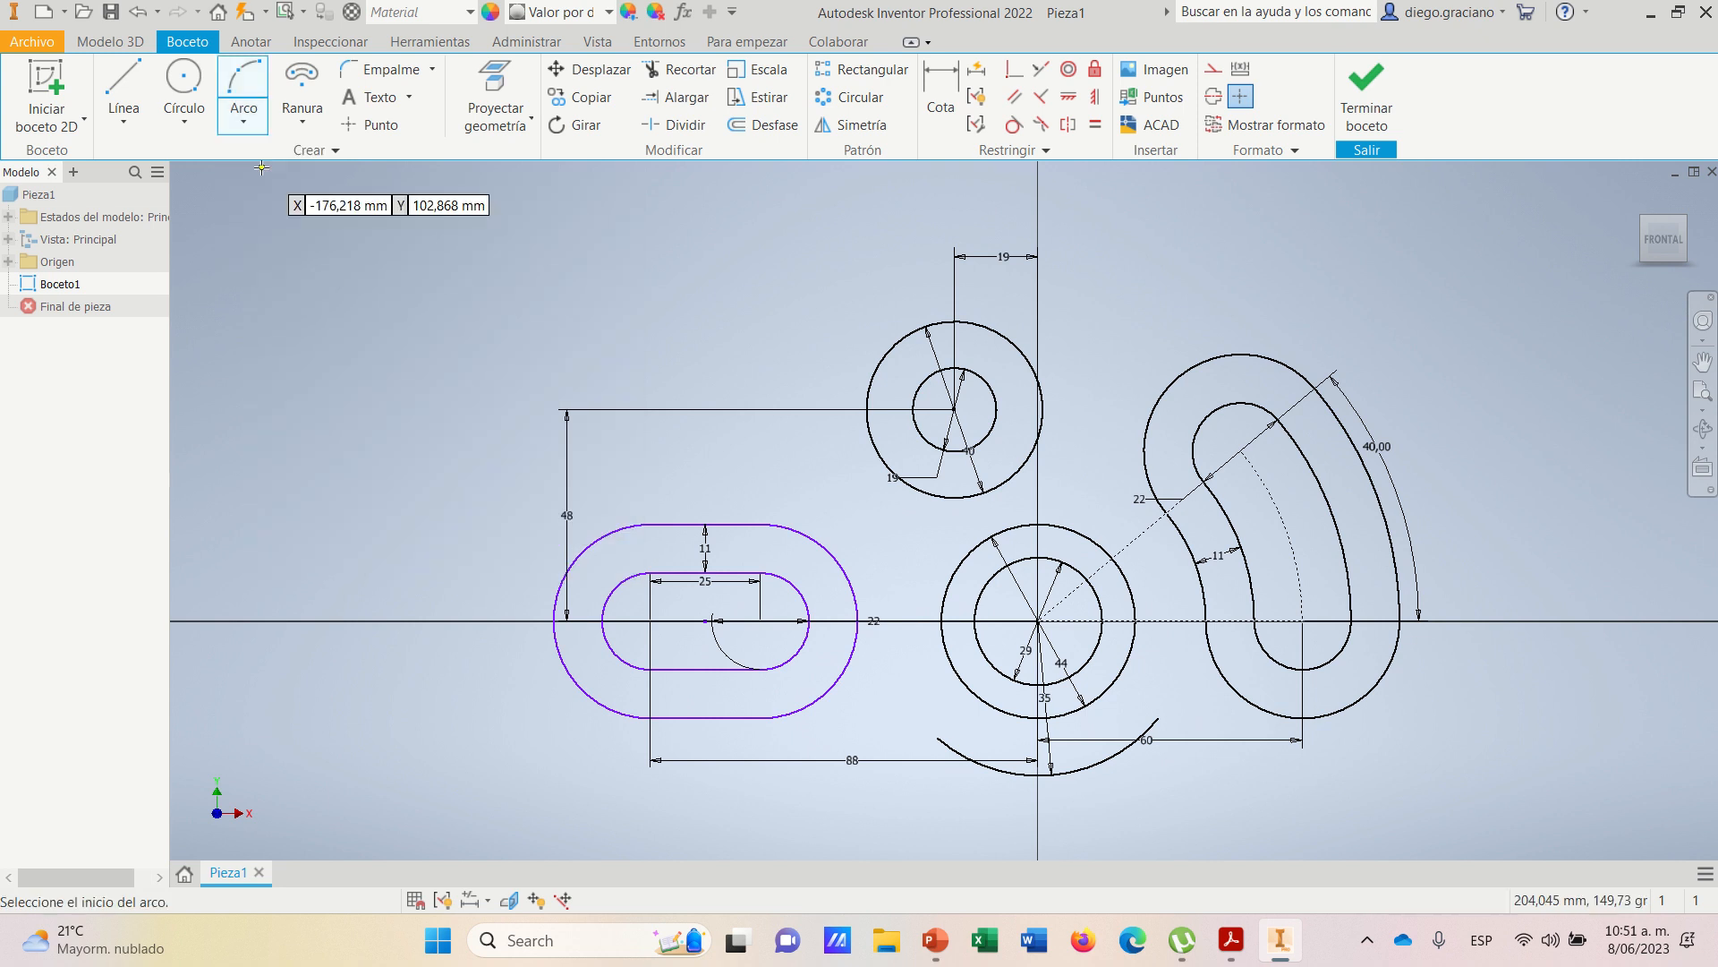
{"action": "left_click", "coordinate": [1156, 716]}
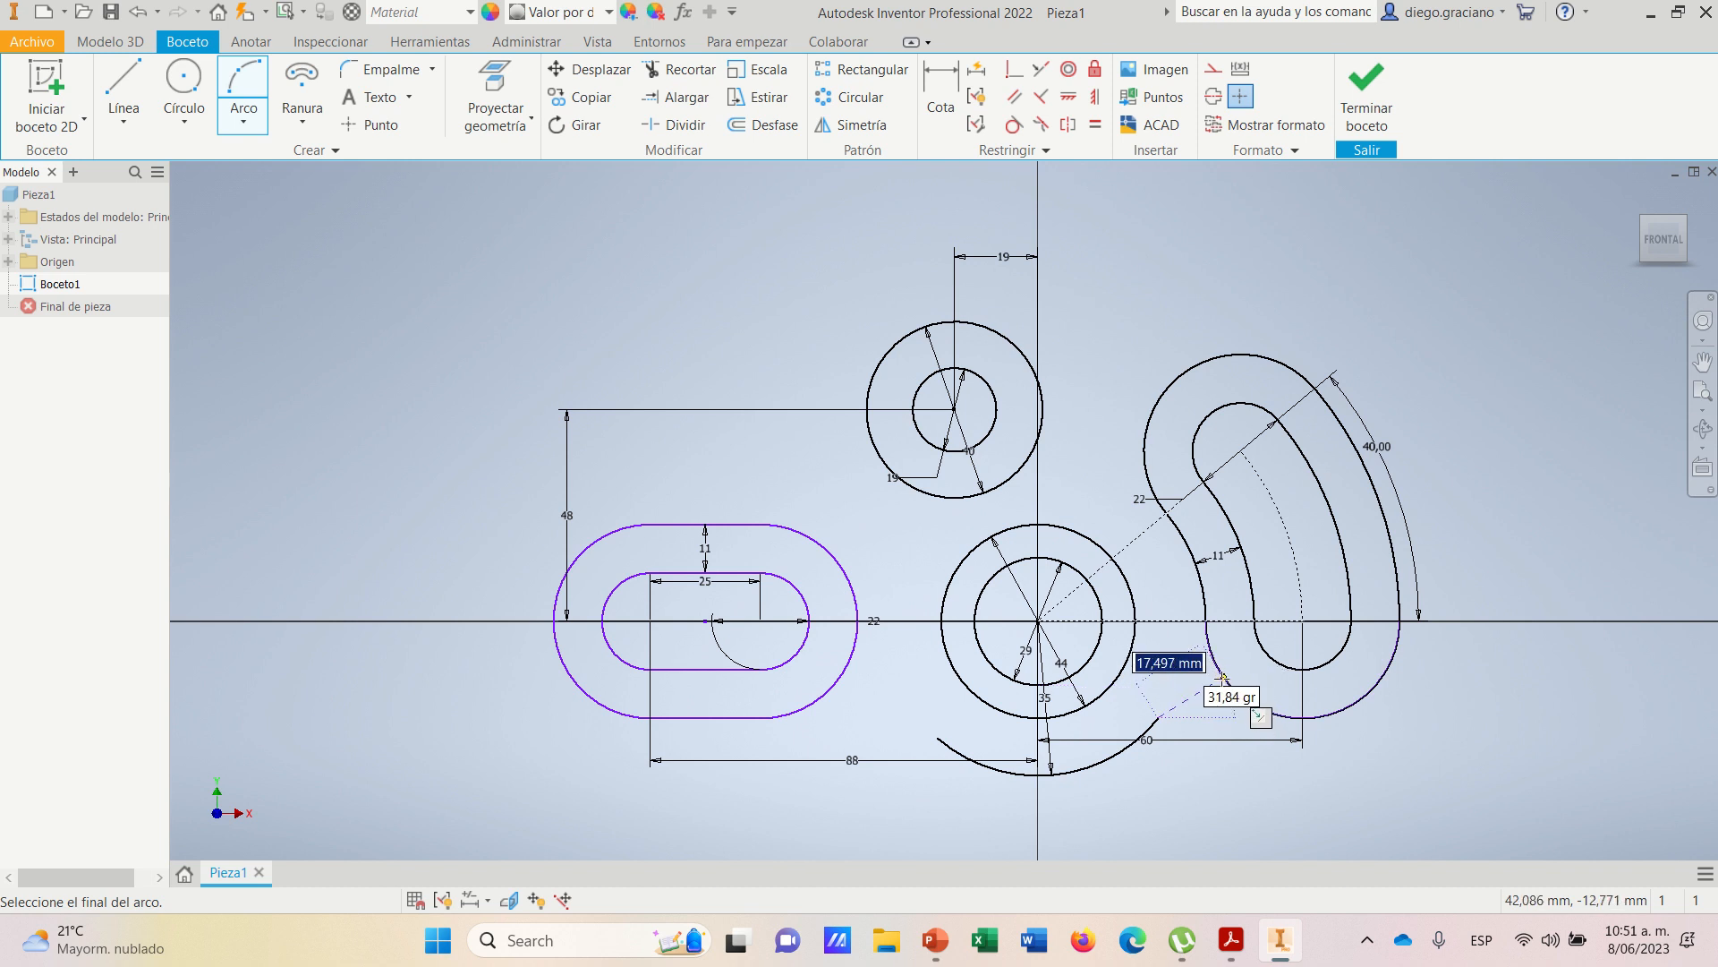
{"action": "left_click", "coordinate": [1210, 685]}
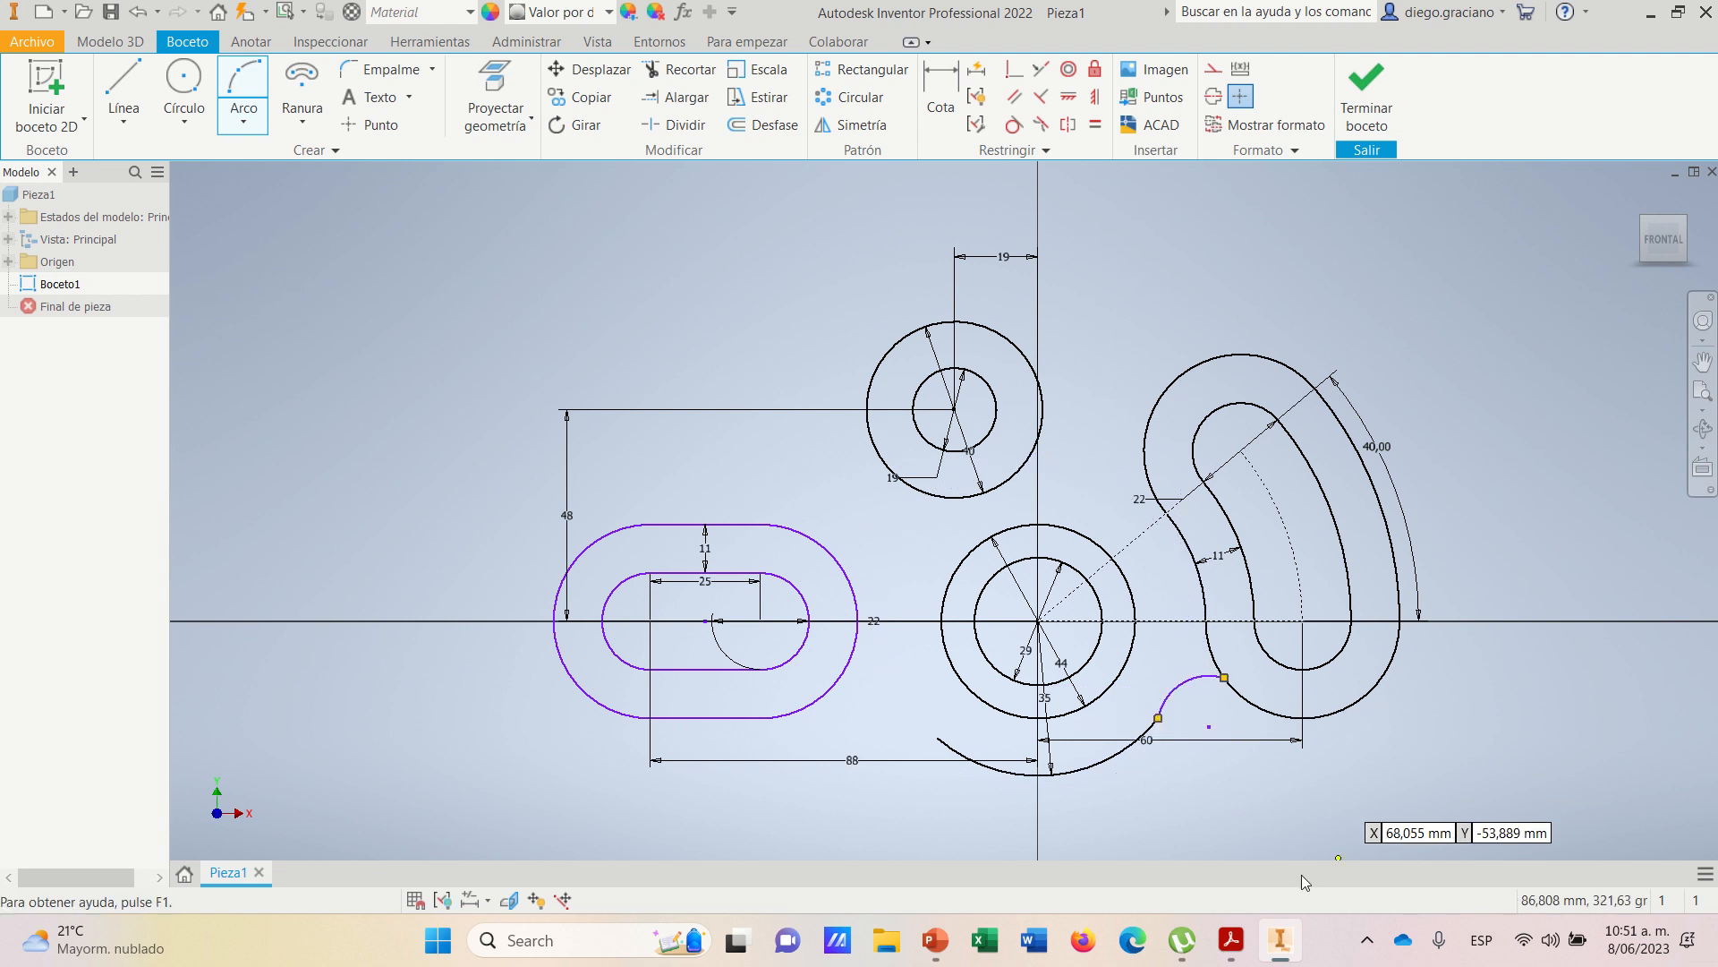
- Check the small lower arc in the reference PDF in Acrobat Reader, and make it tangent to the R35 arc and the curved slot's outer contour in Inventor
{"action": "left_click", "coordinate": [1232, 939]}
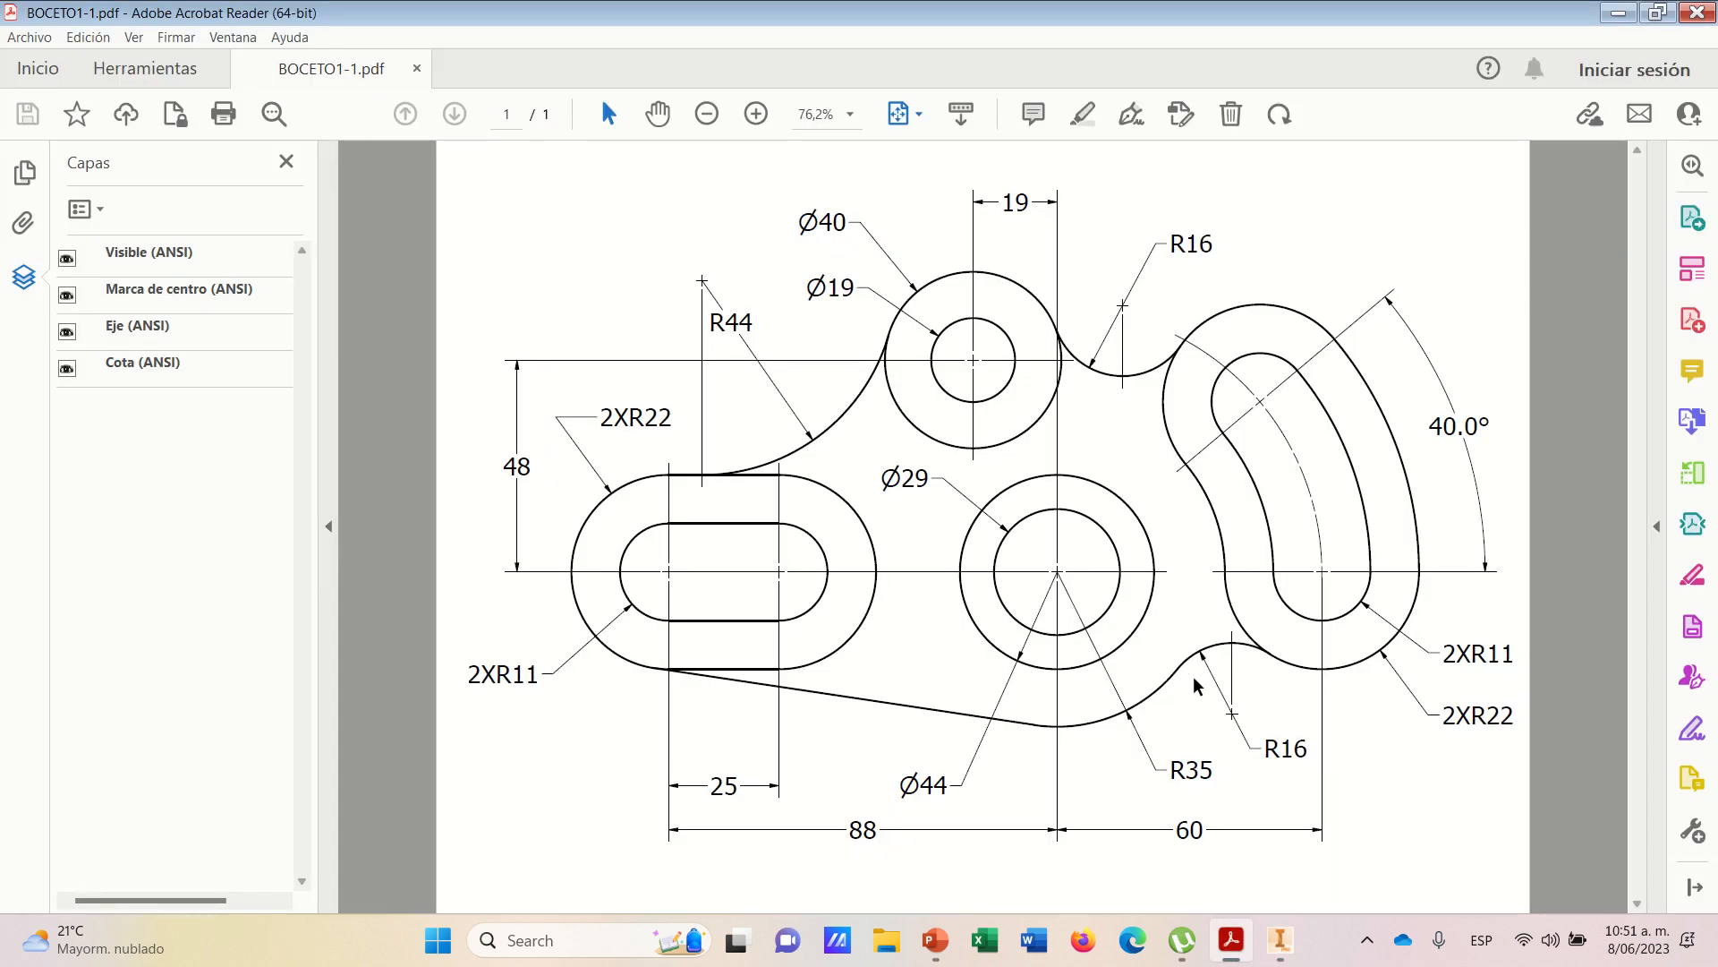
{"action": "left_click", "coordinate": [1281, 939]}
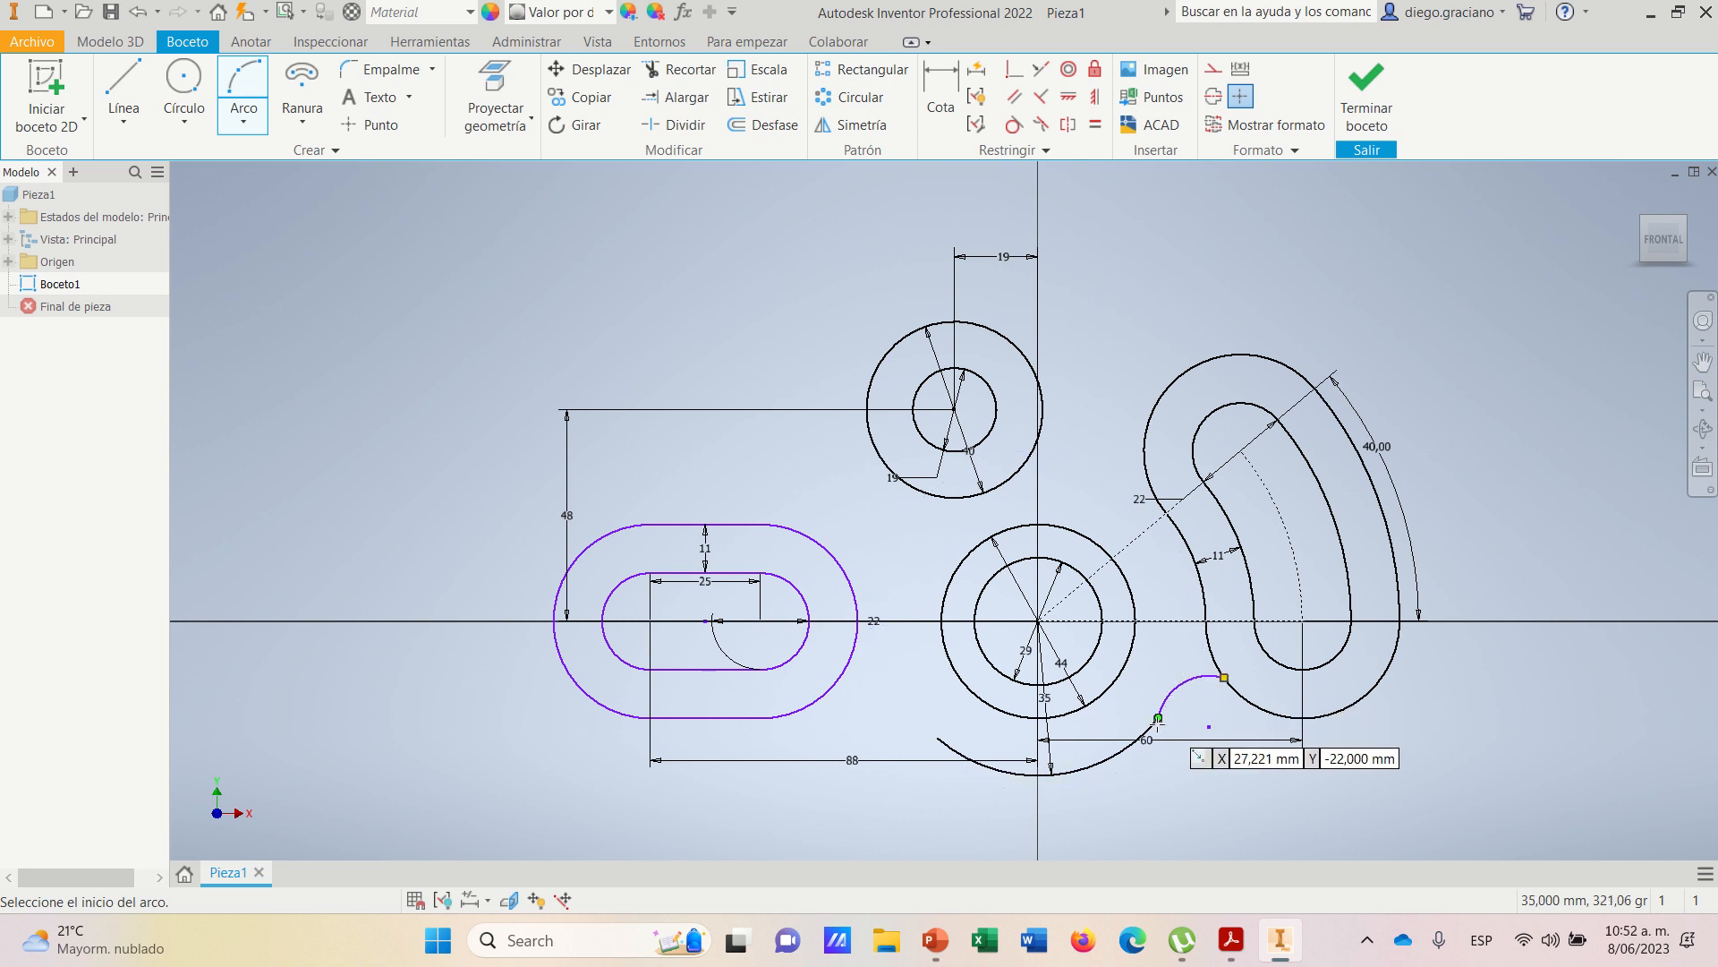
{"action": "left_click", "coordinate": [1237, 955]}
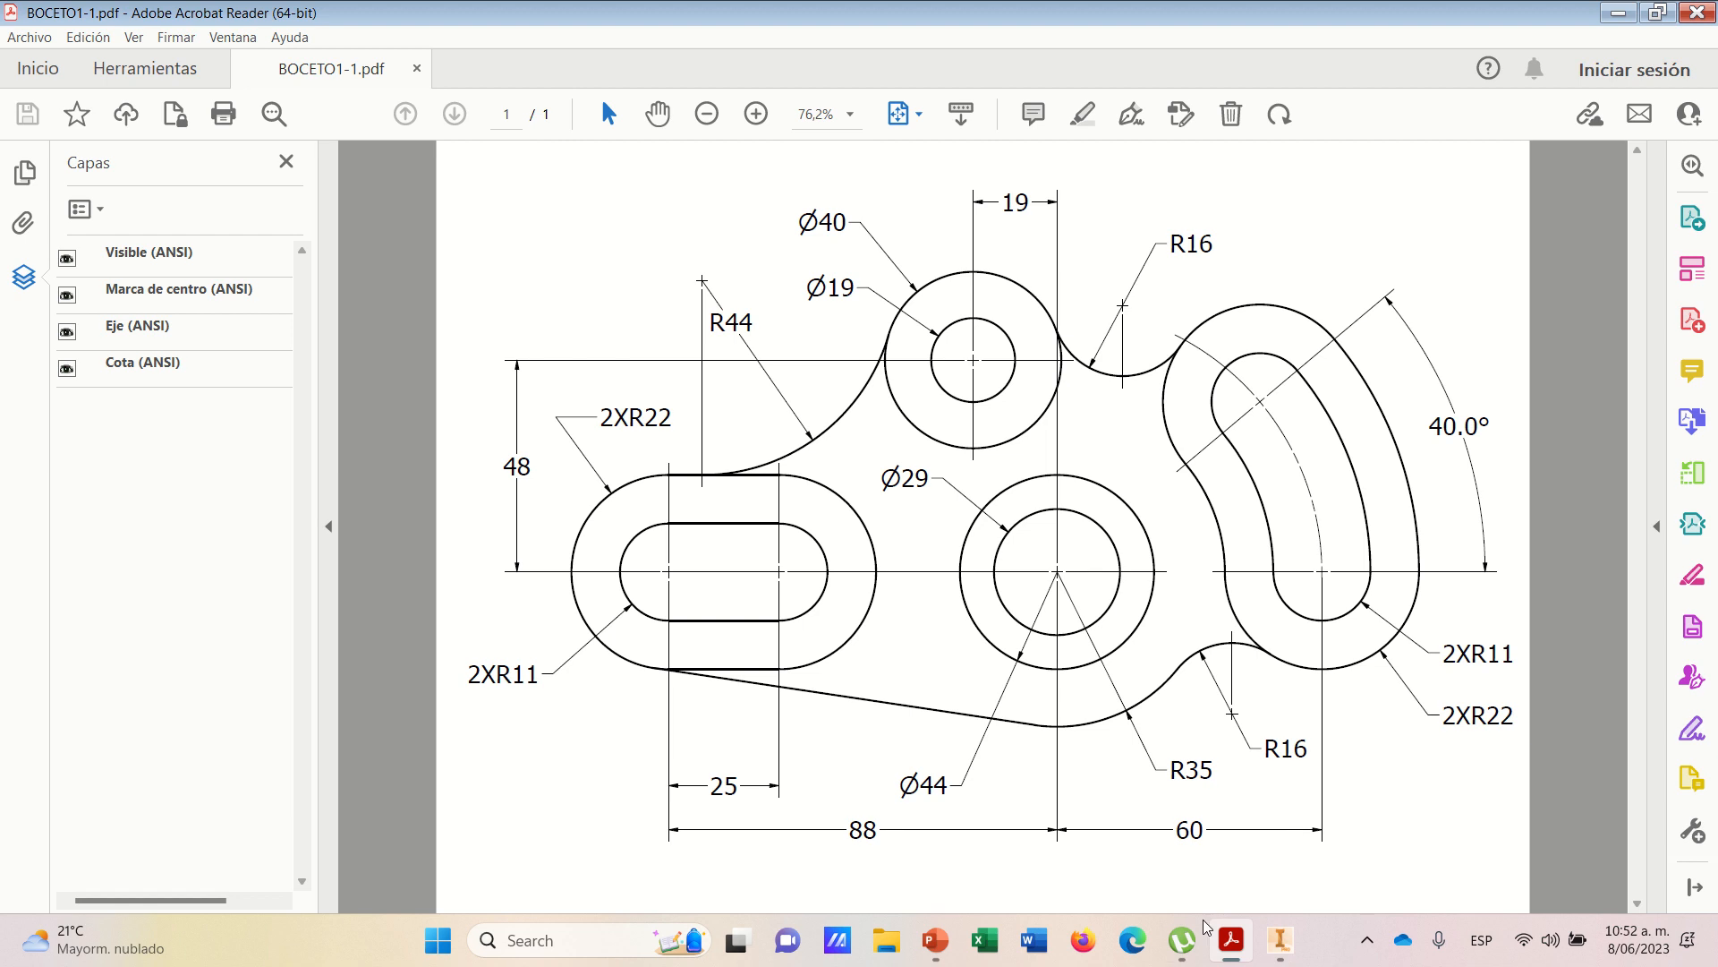
{"action": "left_click", "coordinate": [1269, 950]}
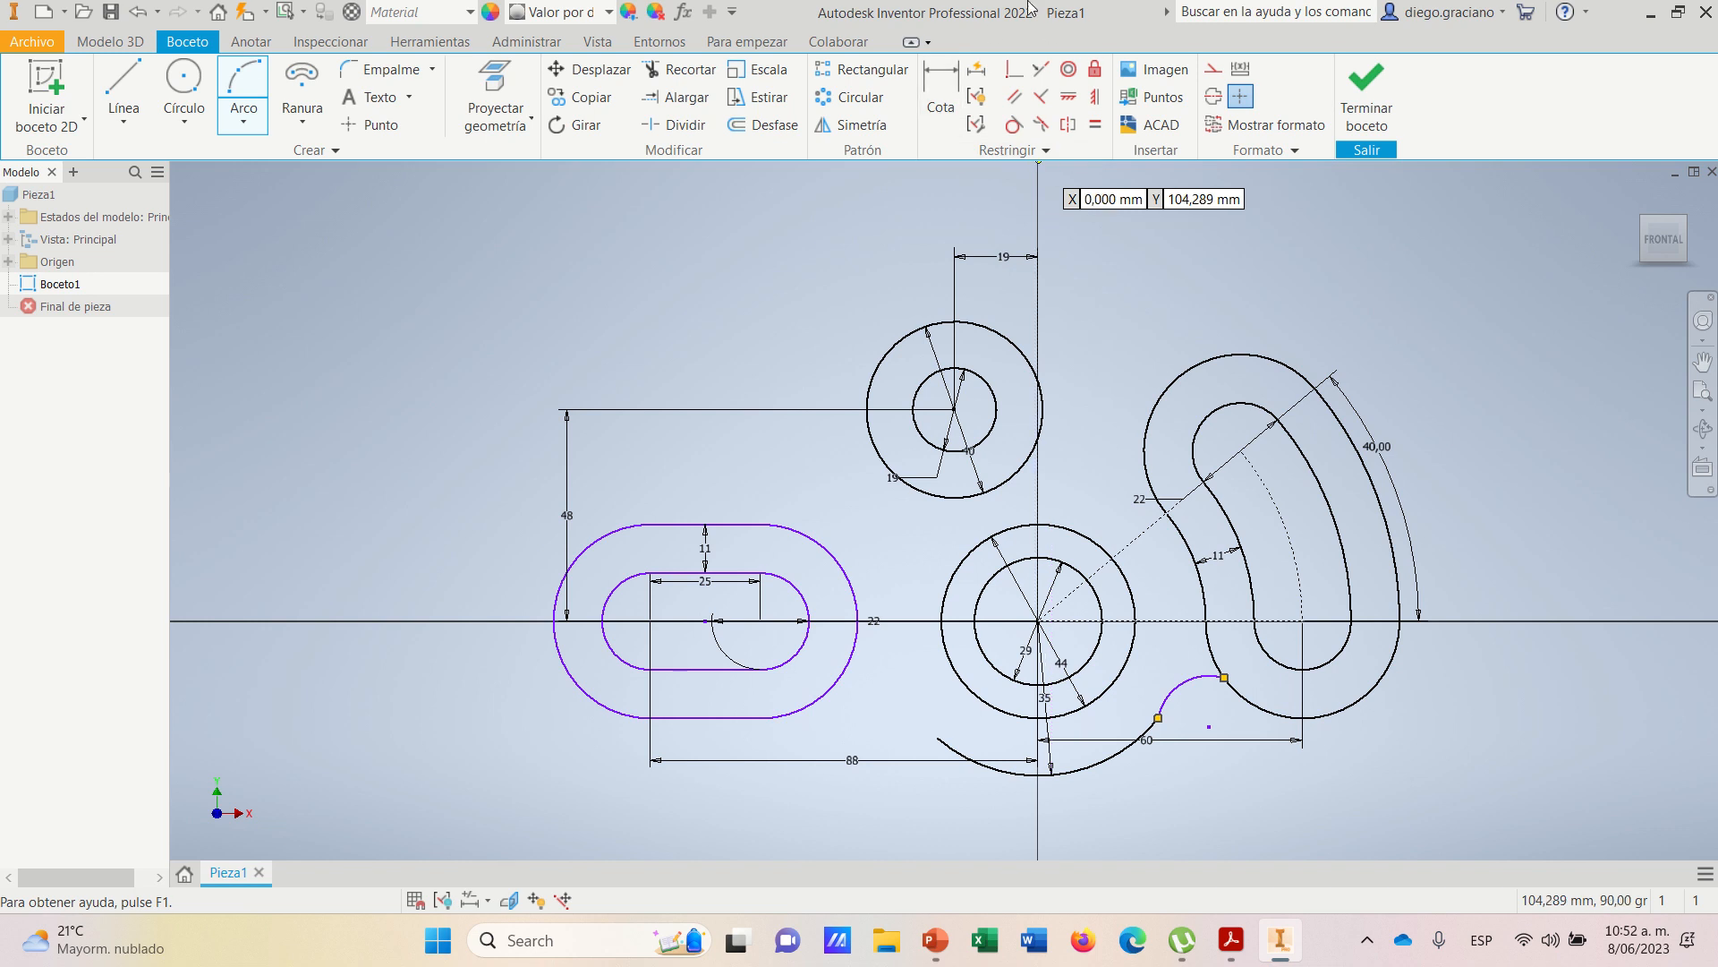
{"action": "mouse_move", "coordinate": [953, 87]}
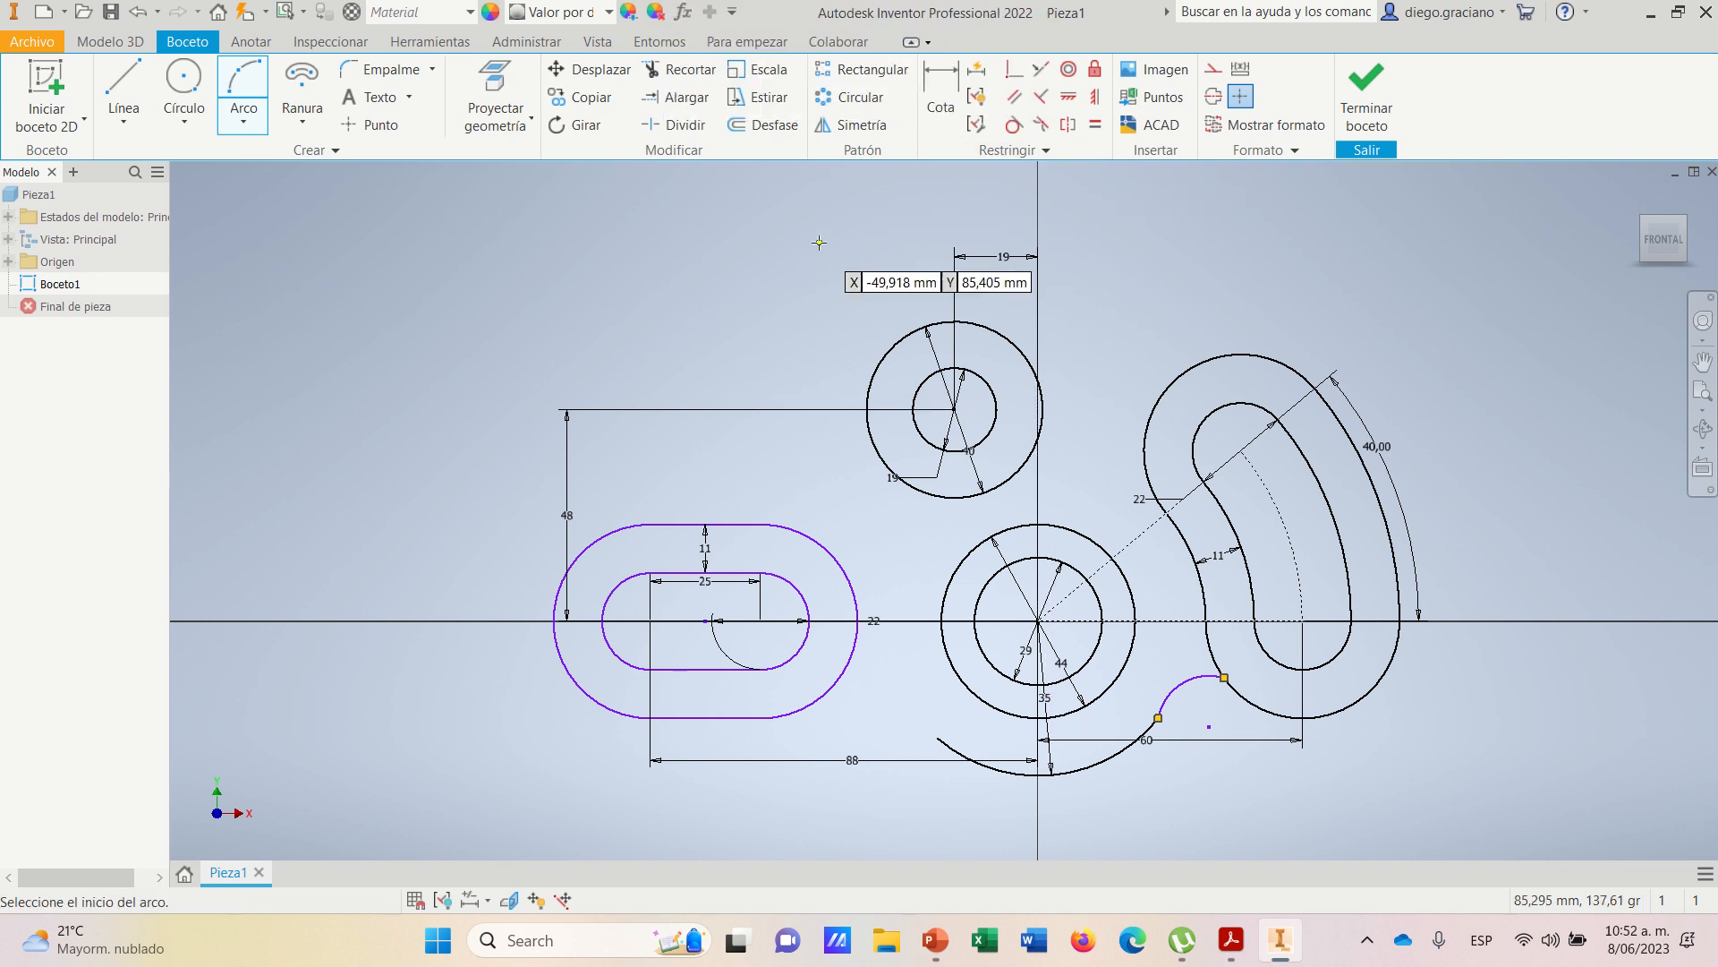
{"action": "left_click", "coordinate": [1014, 124]}
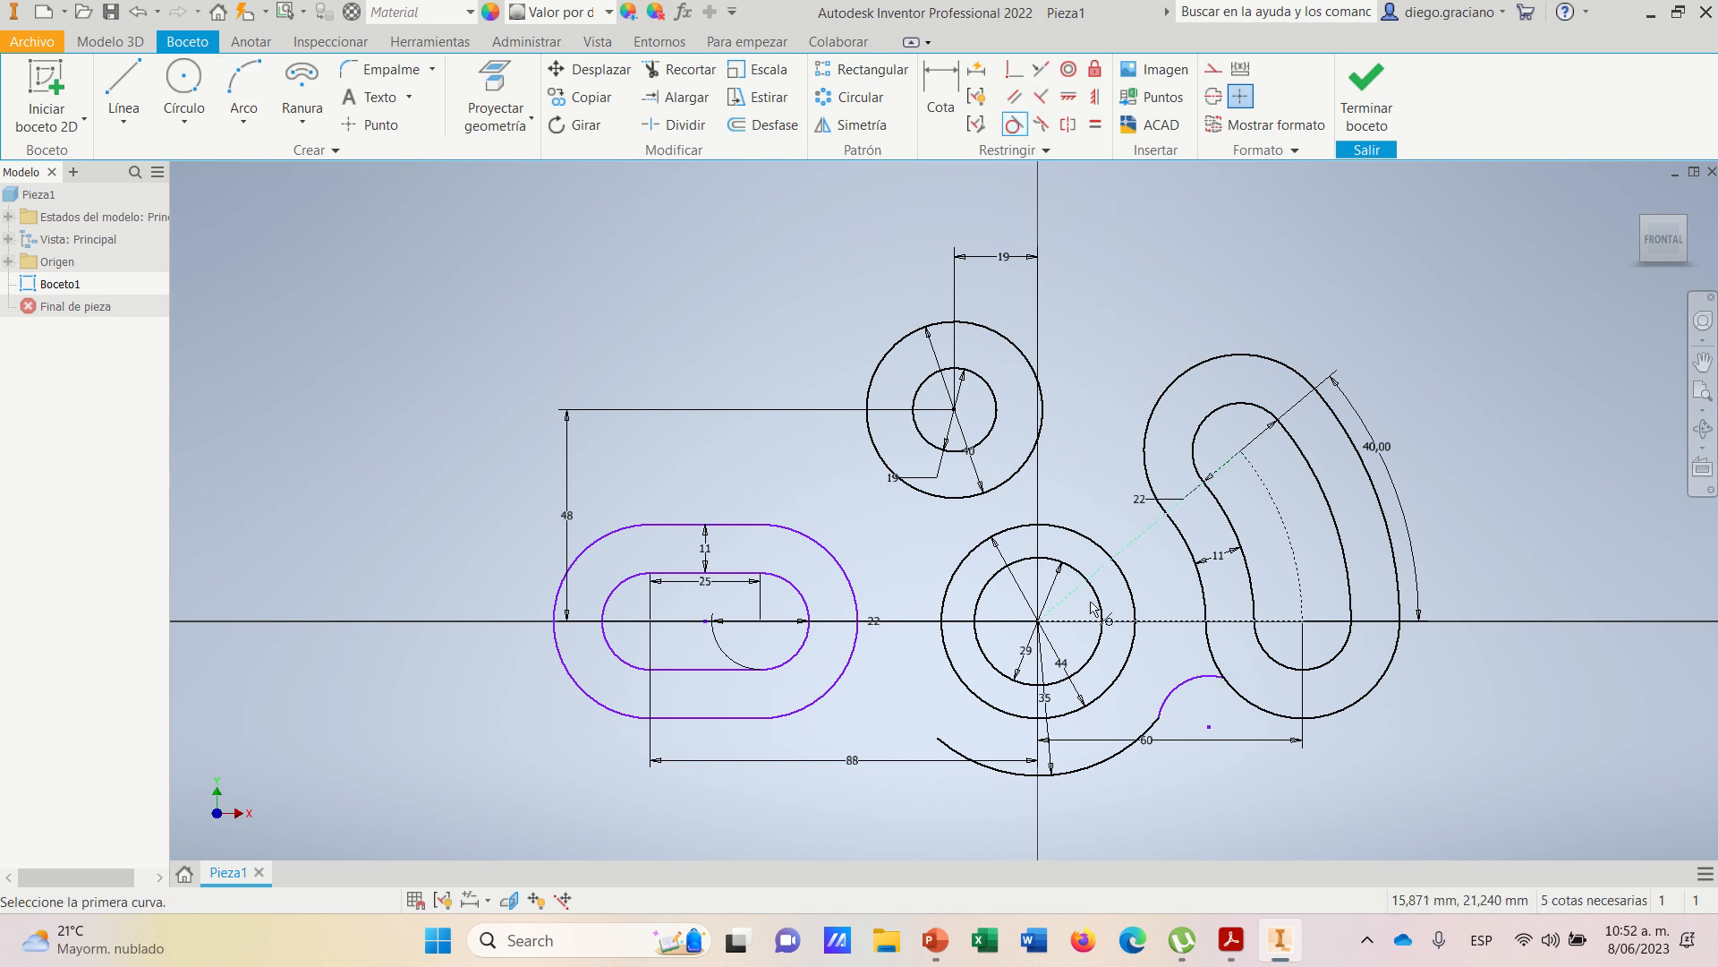
{"action": "left_click", "coordinate": [1155, 709]}
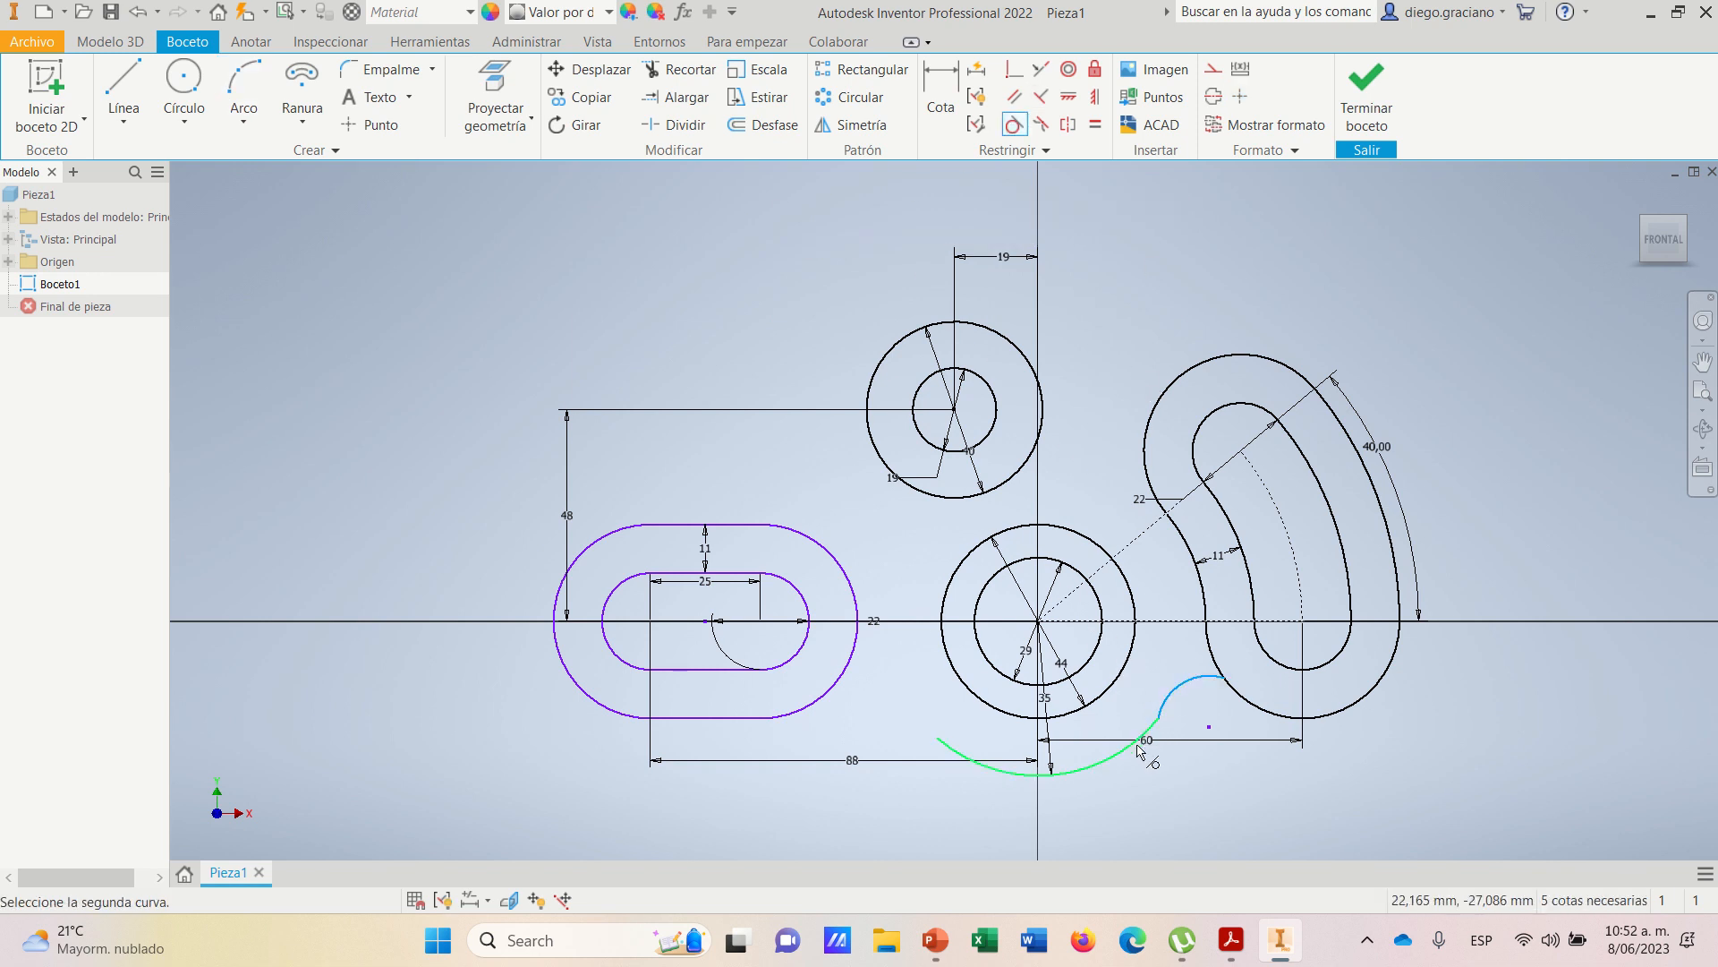
{"action": "left_click", "coordinate": [1156, 714]}
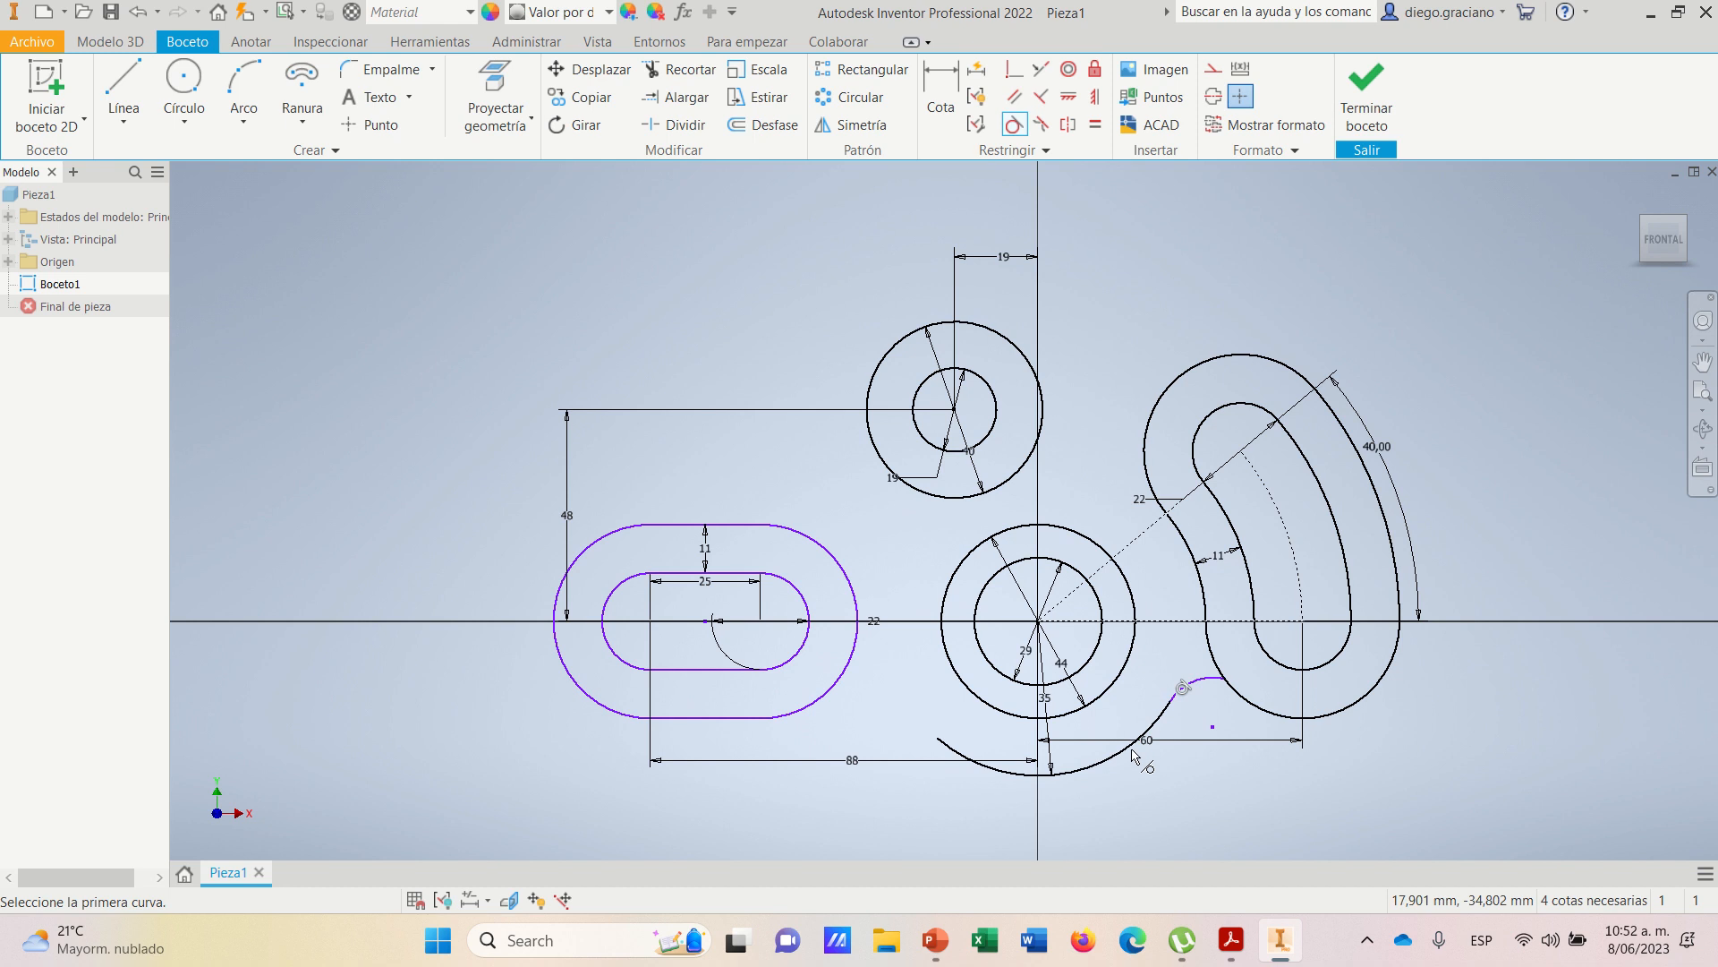
{"action": "left_click", "coordinate": [1213, 687]}
{"action": "left_click", "coordinate": [1241, 694]}
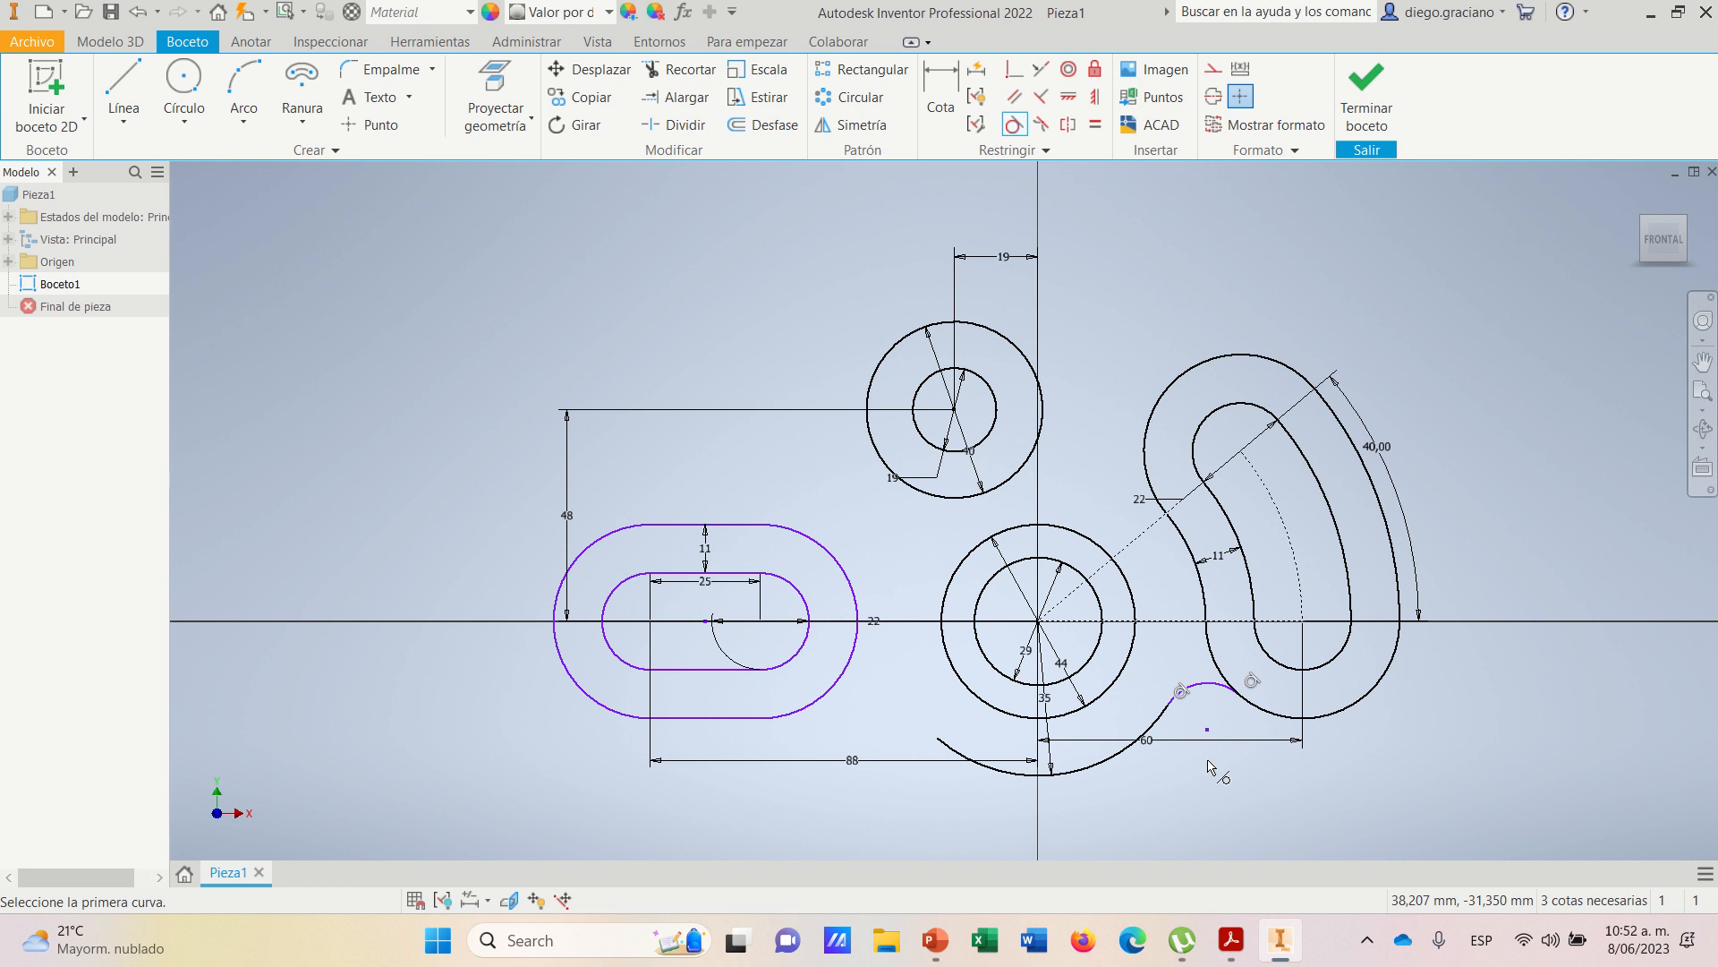
- Check the lower transition arc in the reference PDF in Acrobat Reader, and dimension its radius as 16 mm in Inventor
{"action": "left_click", "coordinate": [1230, 942]}
{"action": "left_click", "coordinate": [1230, 942]}
{"action": "left_click", "coordinate": [1231, 944]}
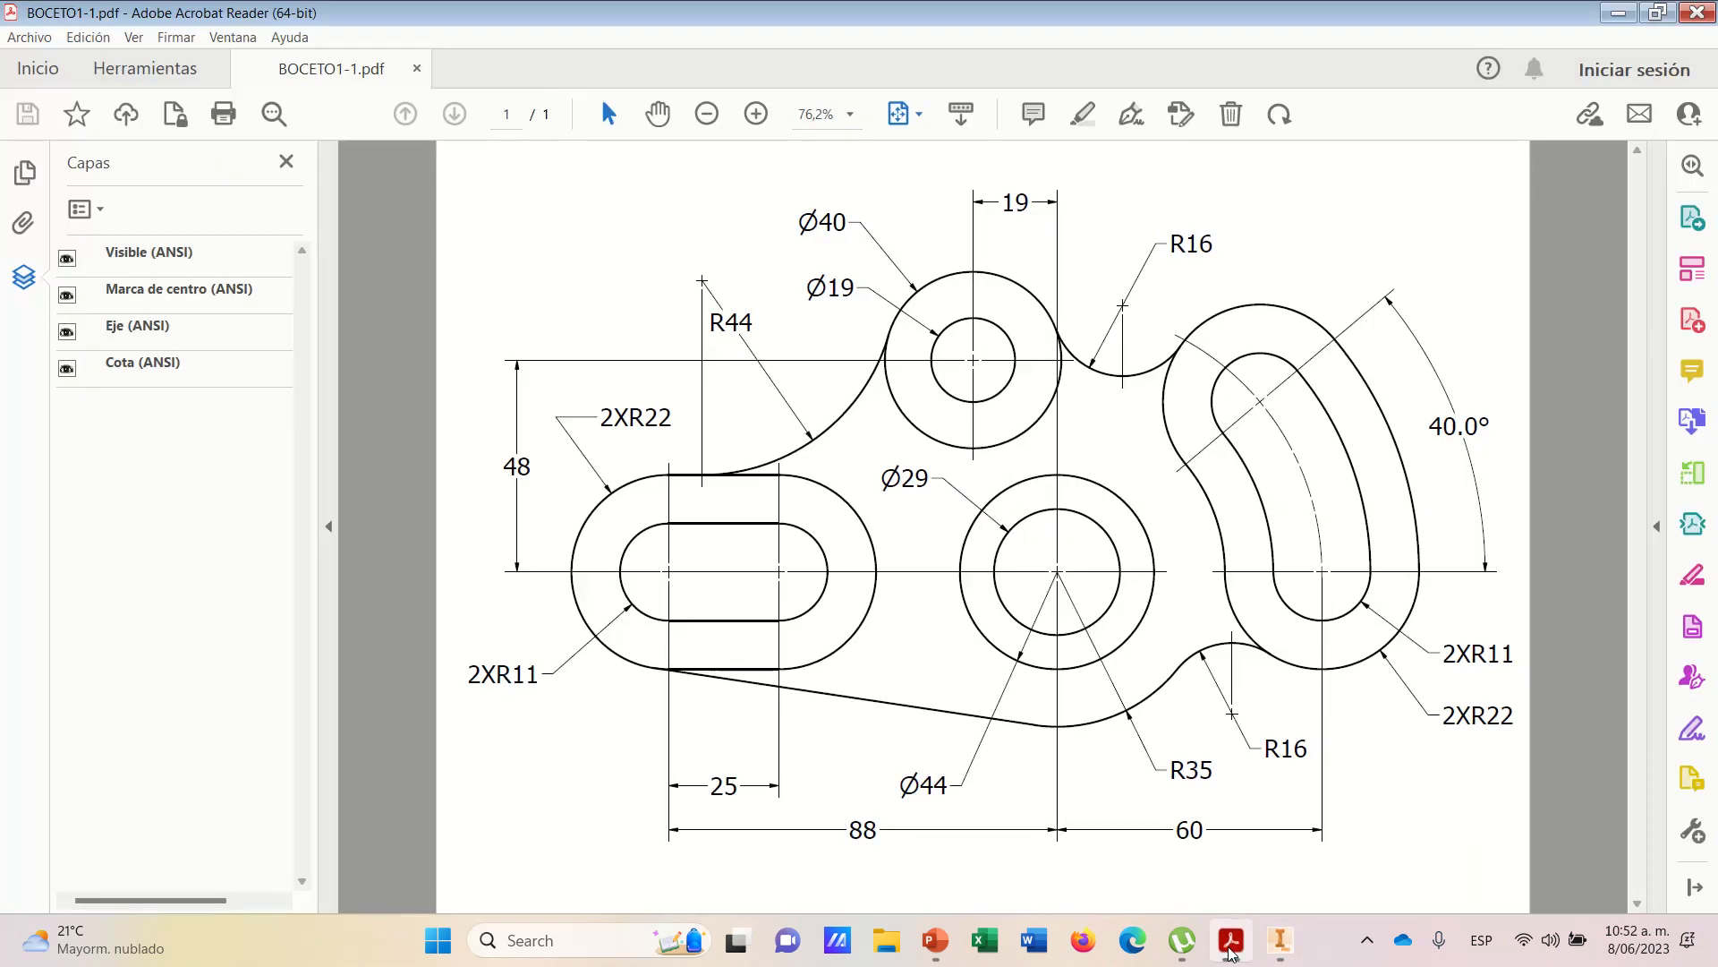
{"action": "left_click", "coordinate": [1231, 949]}
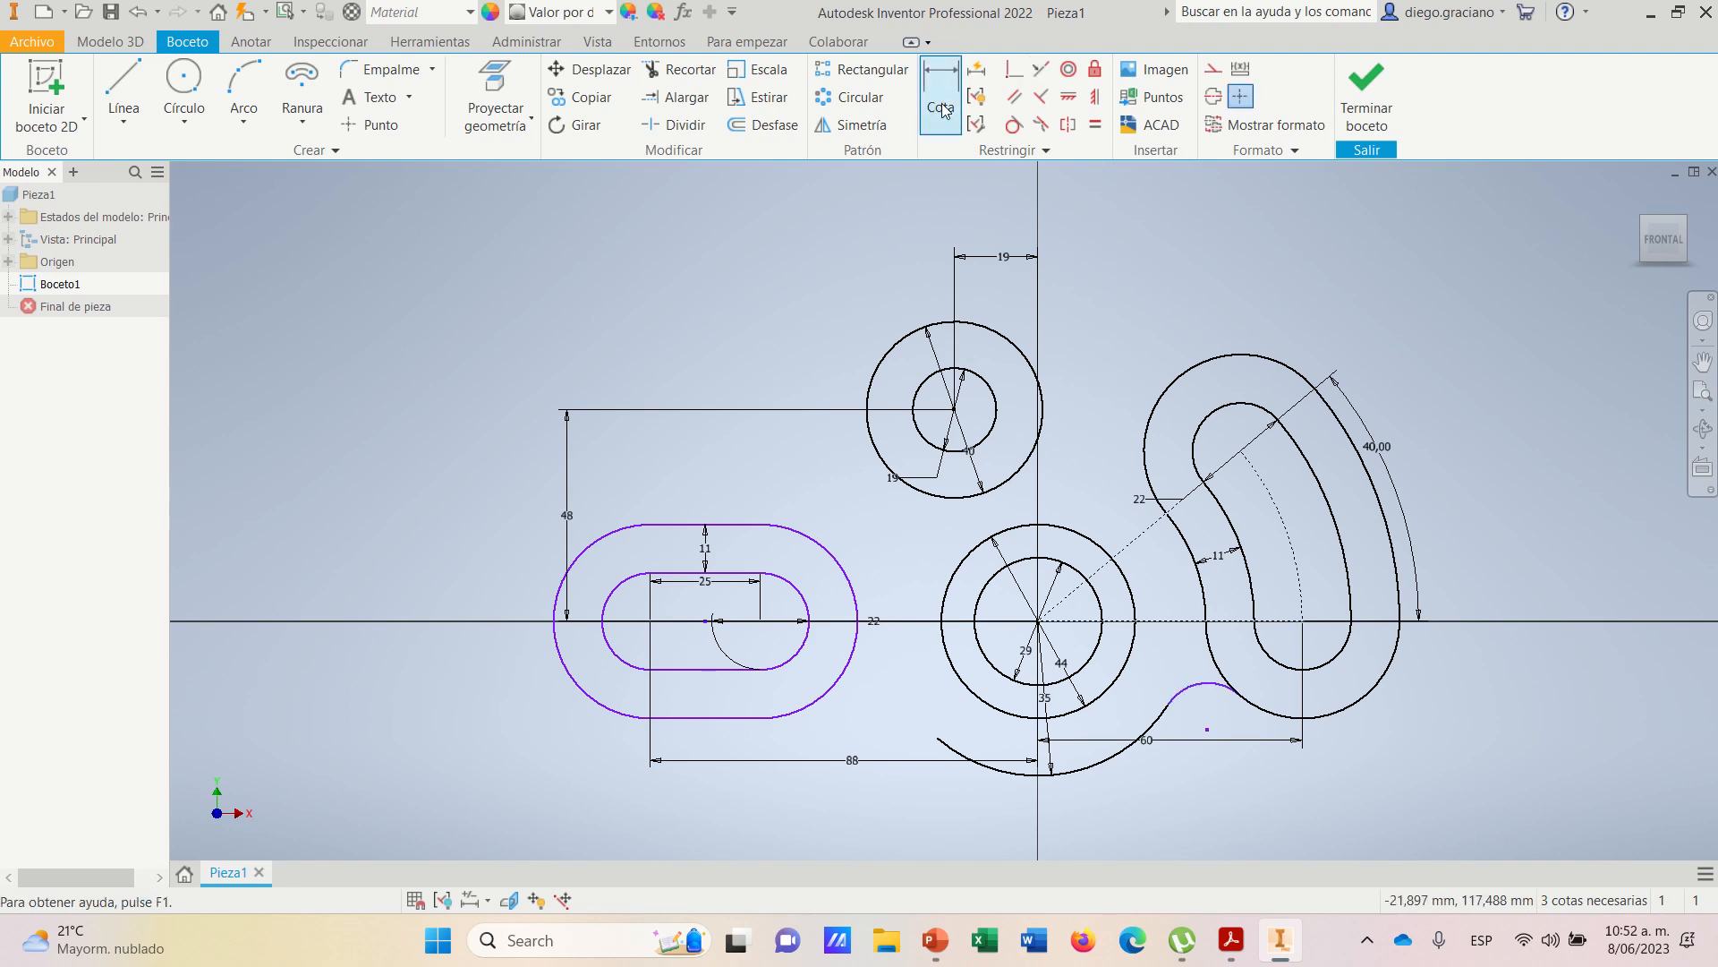
{"action": "left_click", "coordinate": [1187, 696]}
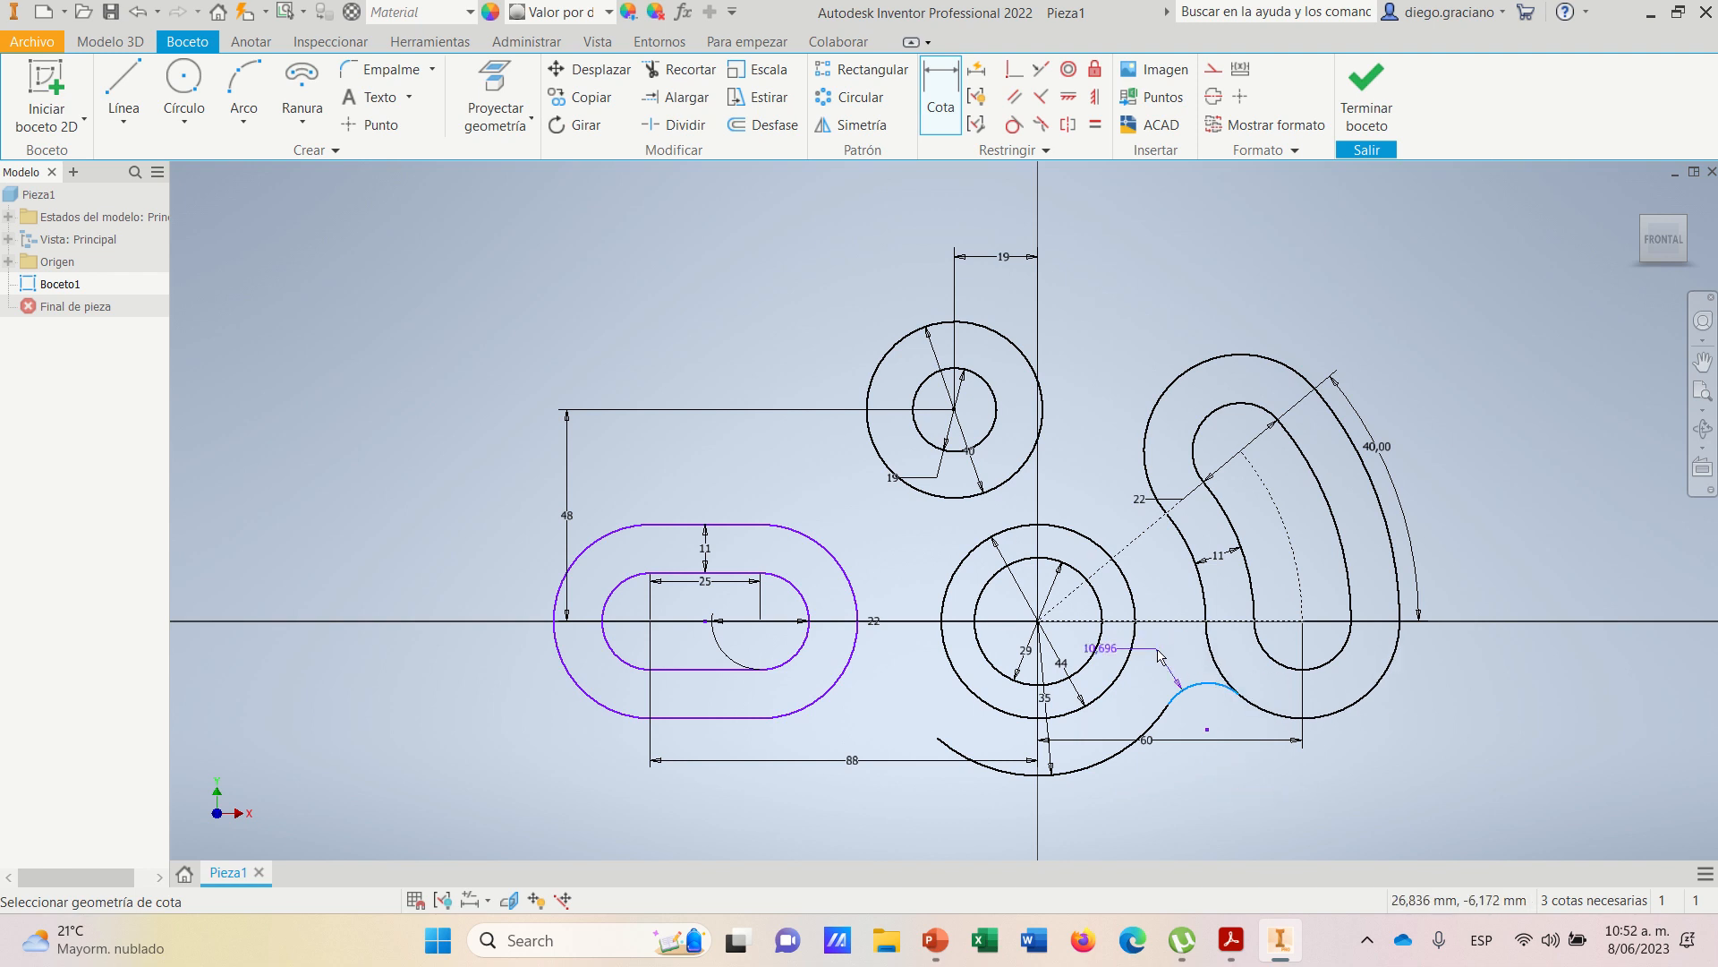
{"action": "left_click", "coordinate": [1244, 810]}
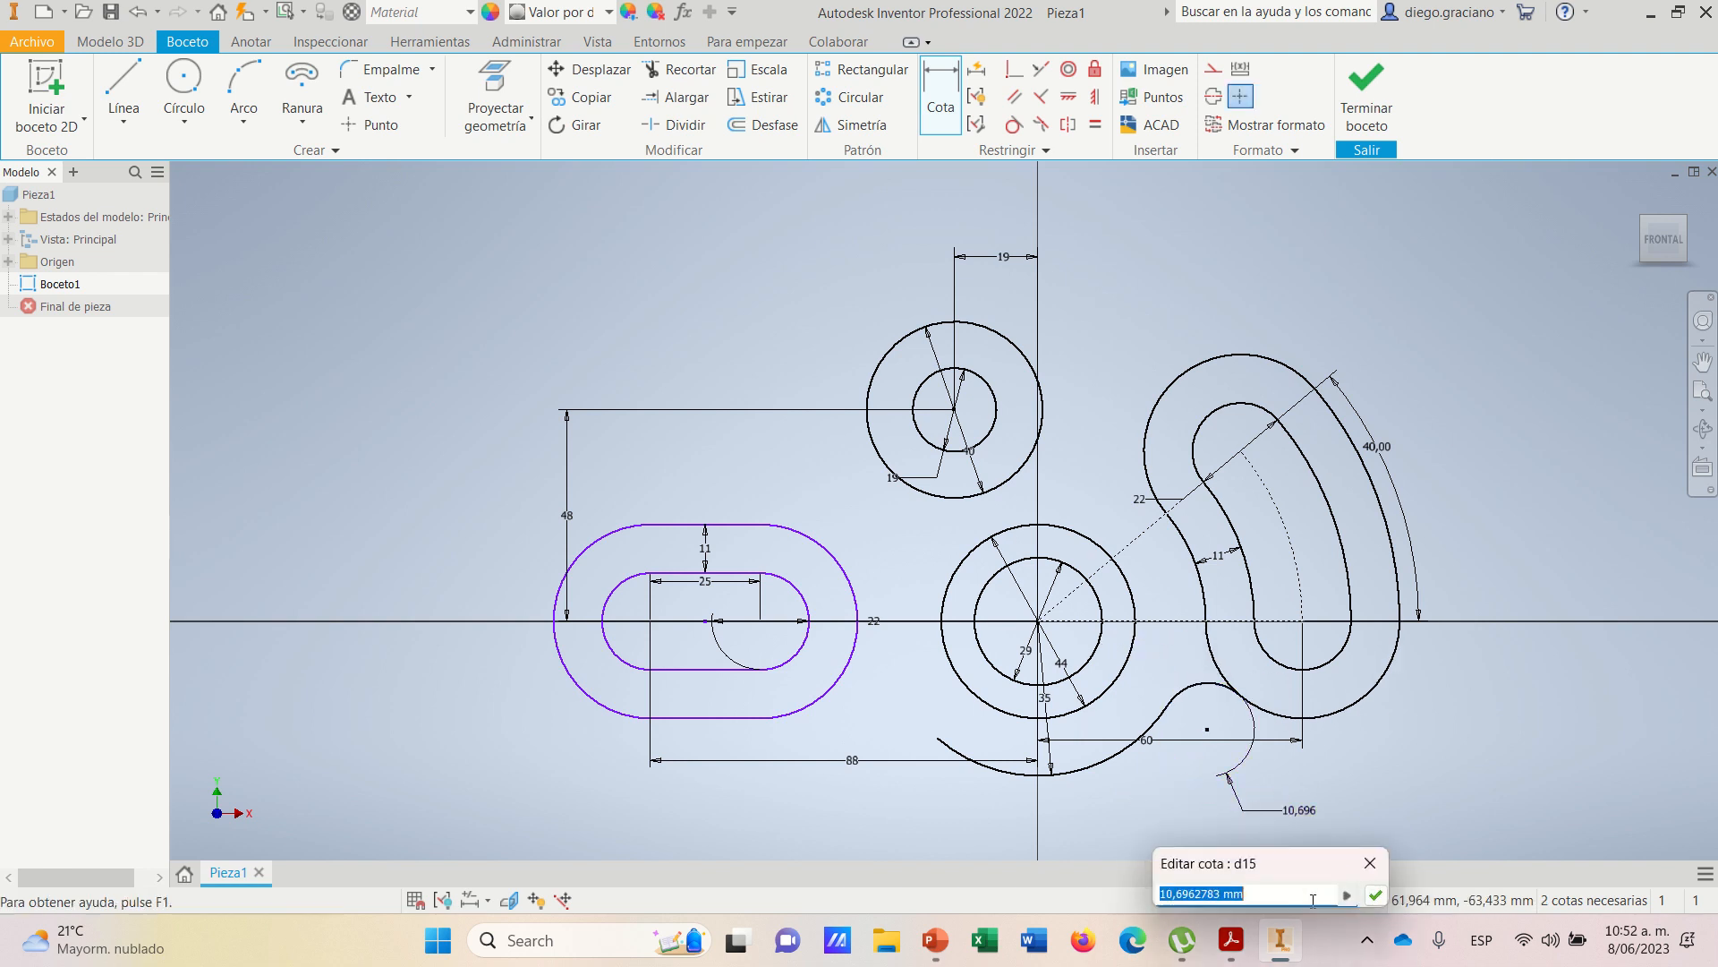
{"action": "left_click", "coordinate": [1233, 942]}
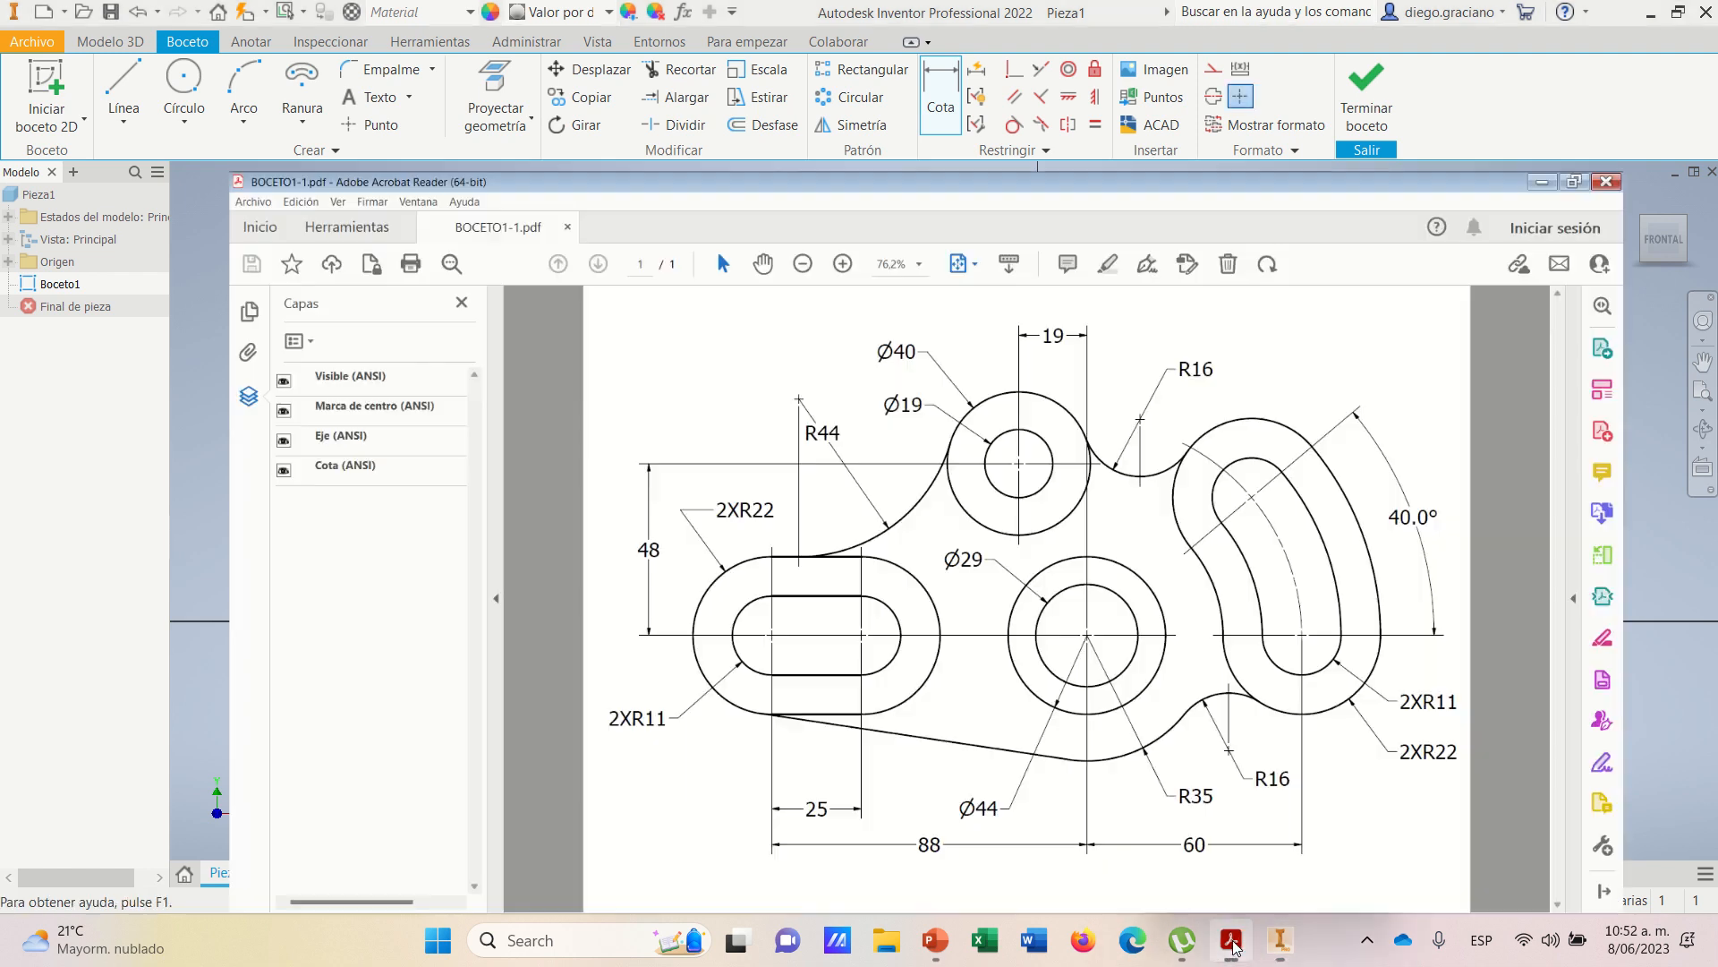
{"action": "left_click", "coordinate": [1233, 941]}
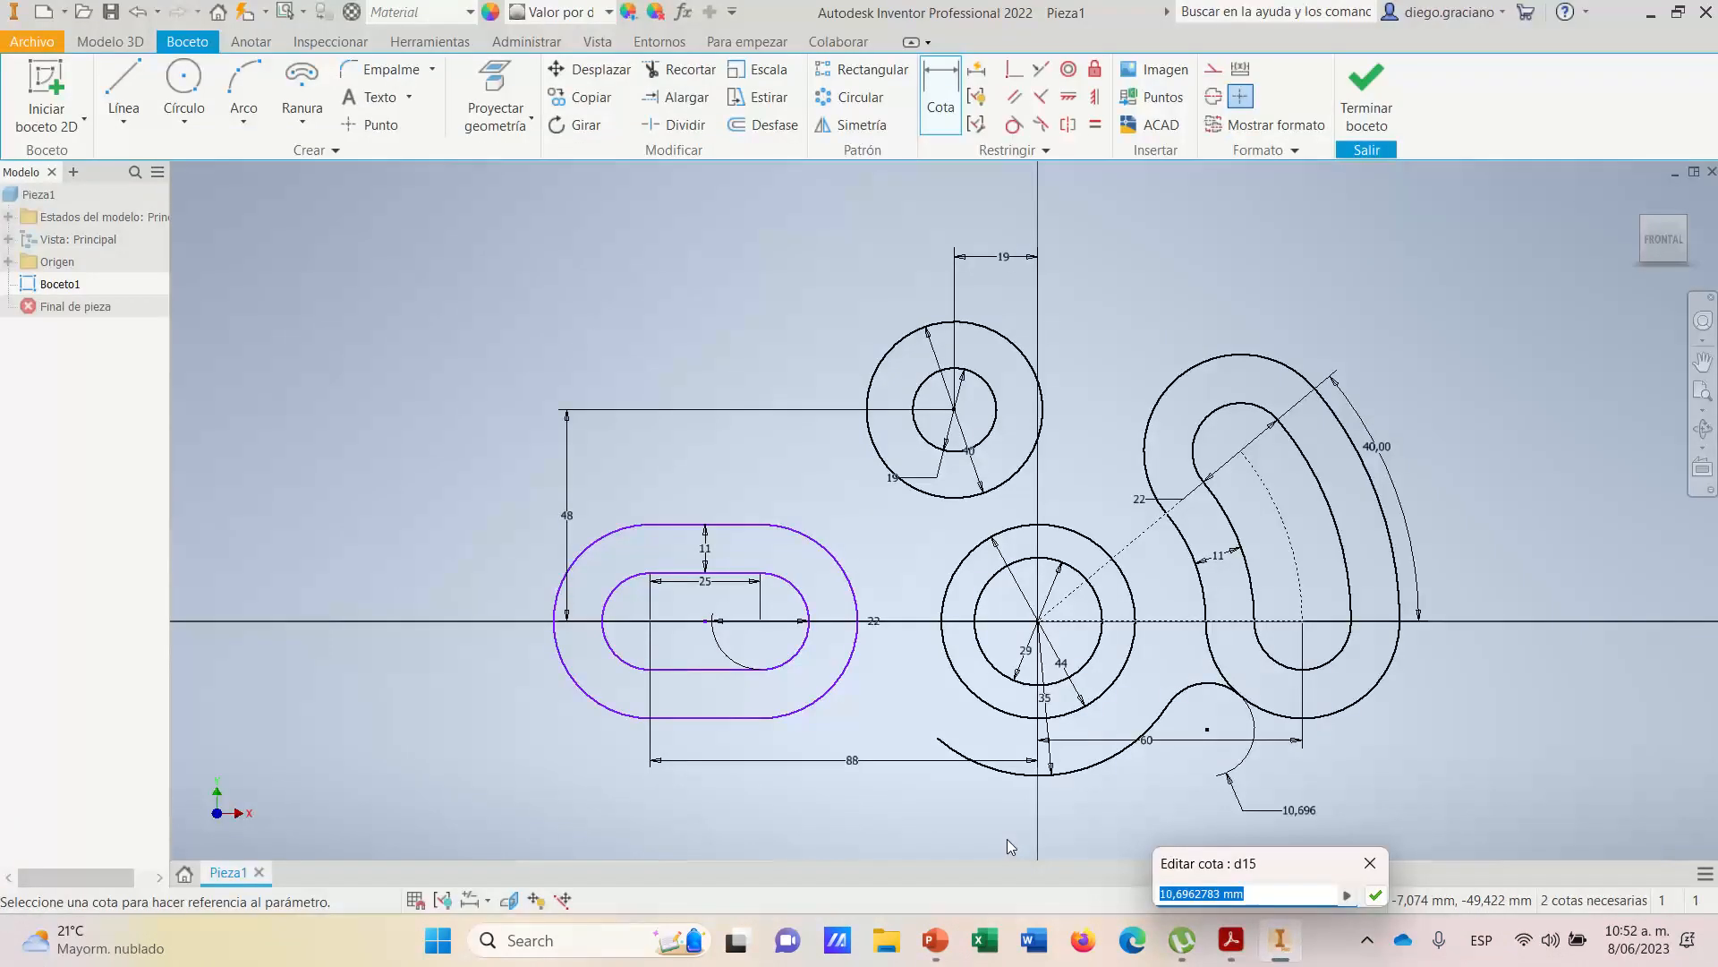
{"action": "type", "text": "16"}
{"action": "key", "text": "Return"}
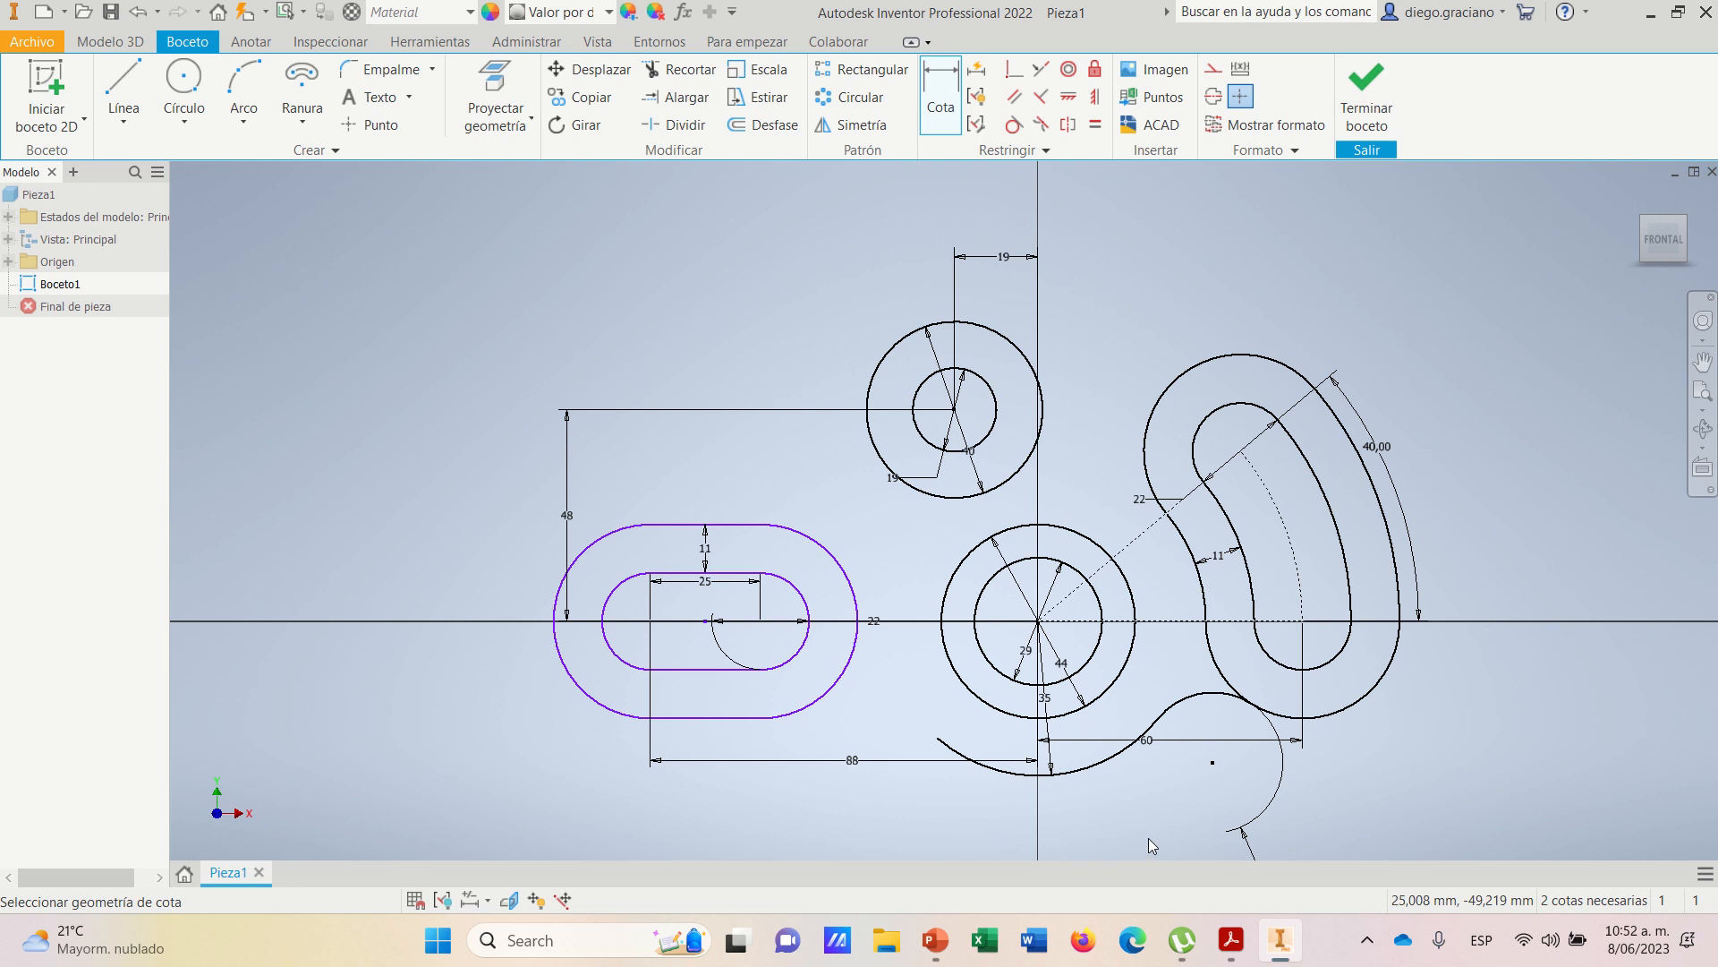
- Check the reference PDF in Acrobat Reader, and draw a line about 95 mm long from the straight slot's outer contour to the R35 arc in Inventor
{"action": "left_click", "coordinate": [1219, 938]}
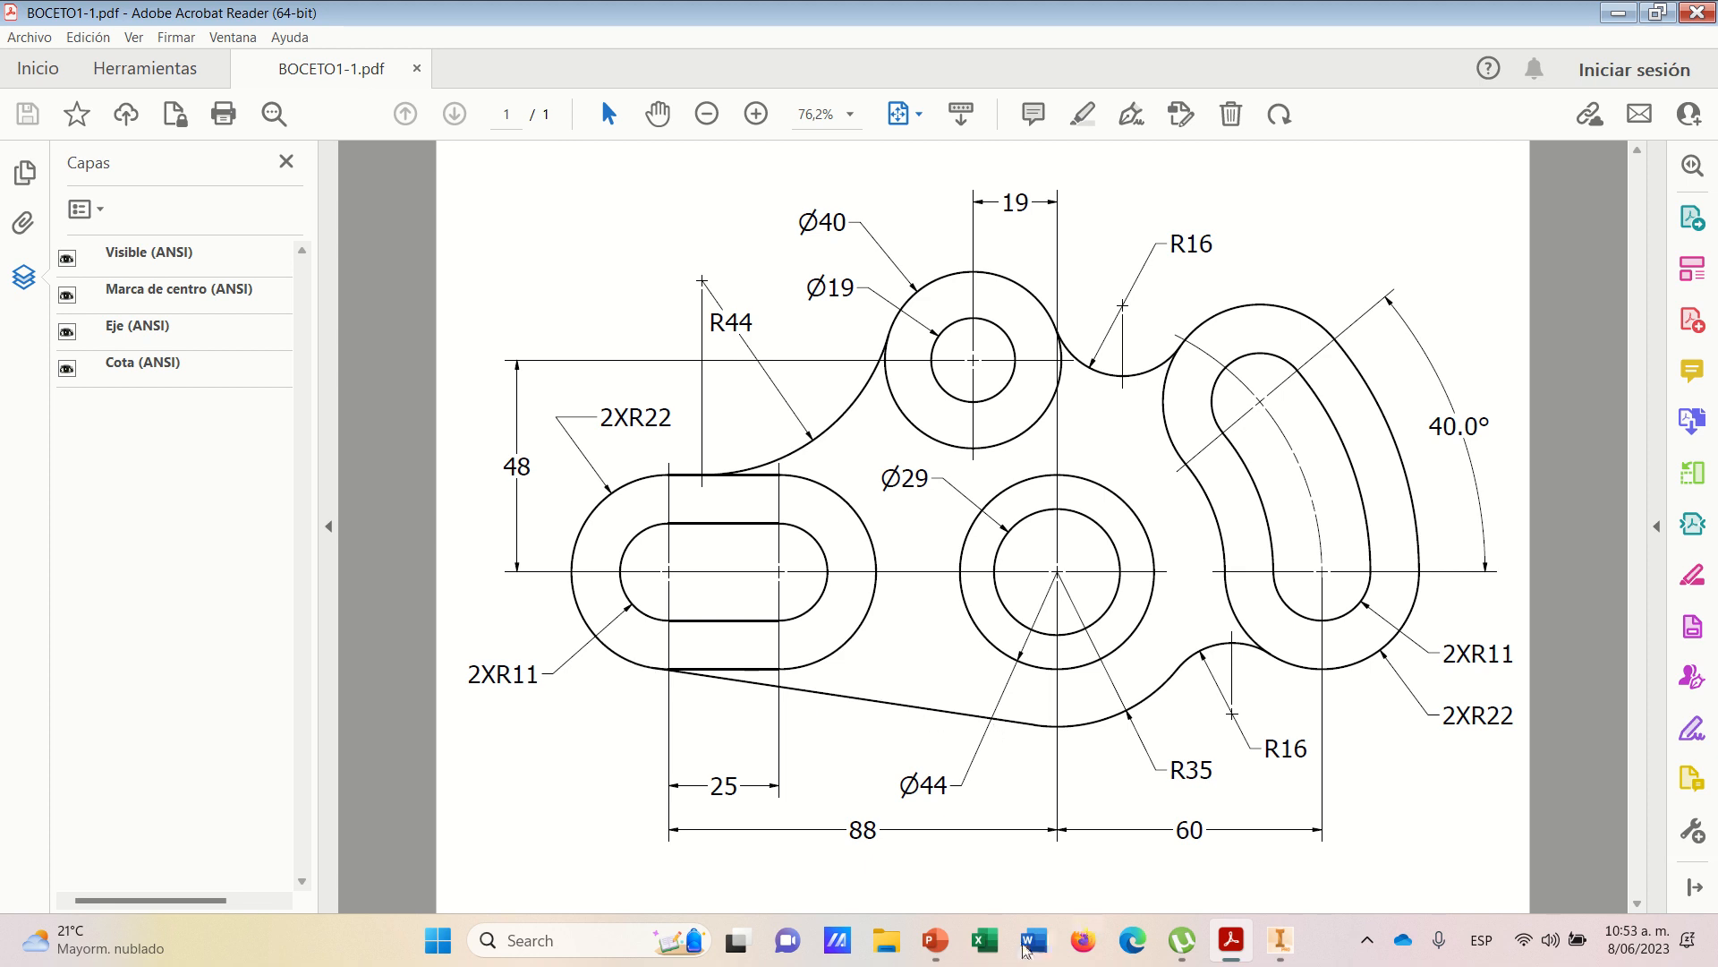
{"action": "mouse_move", "coordinate": [1237, 956]}
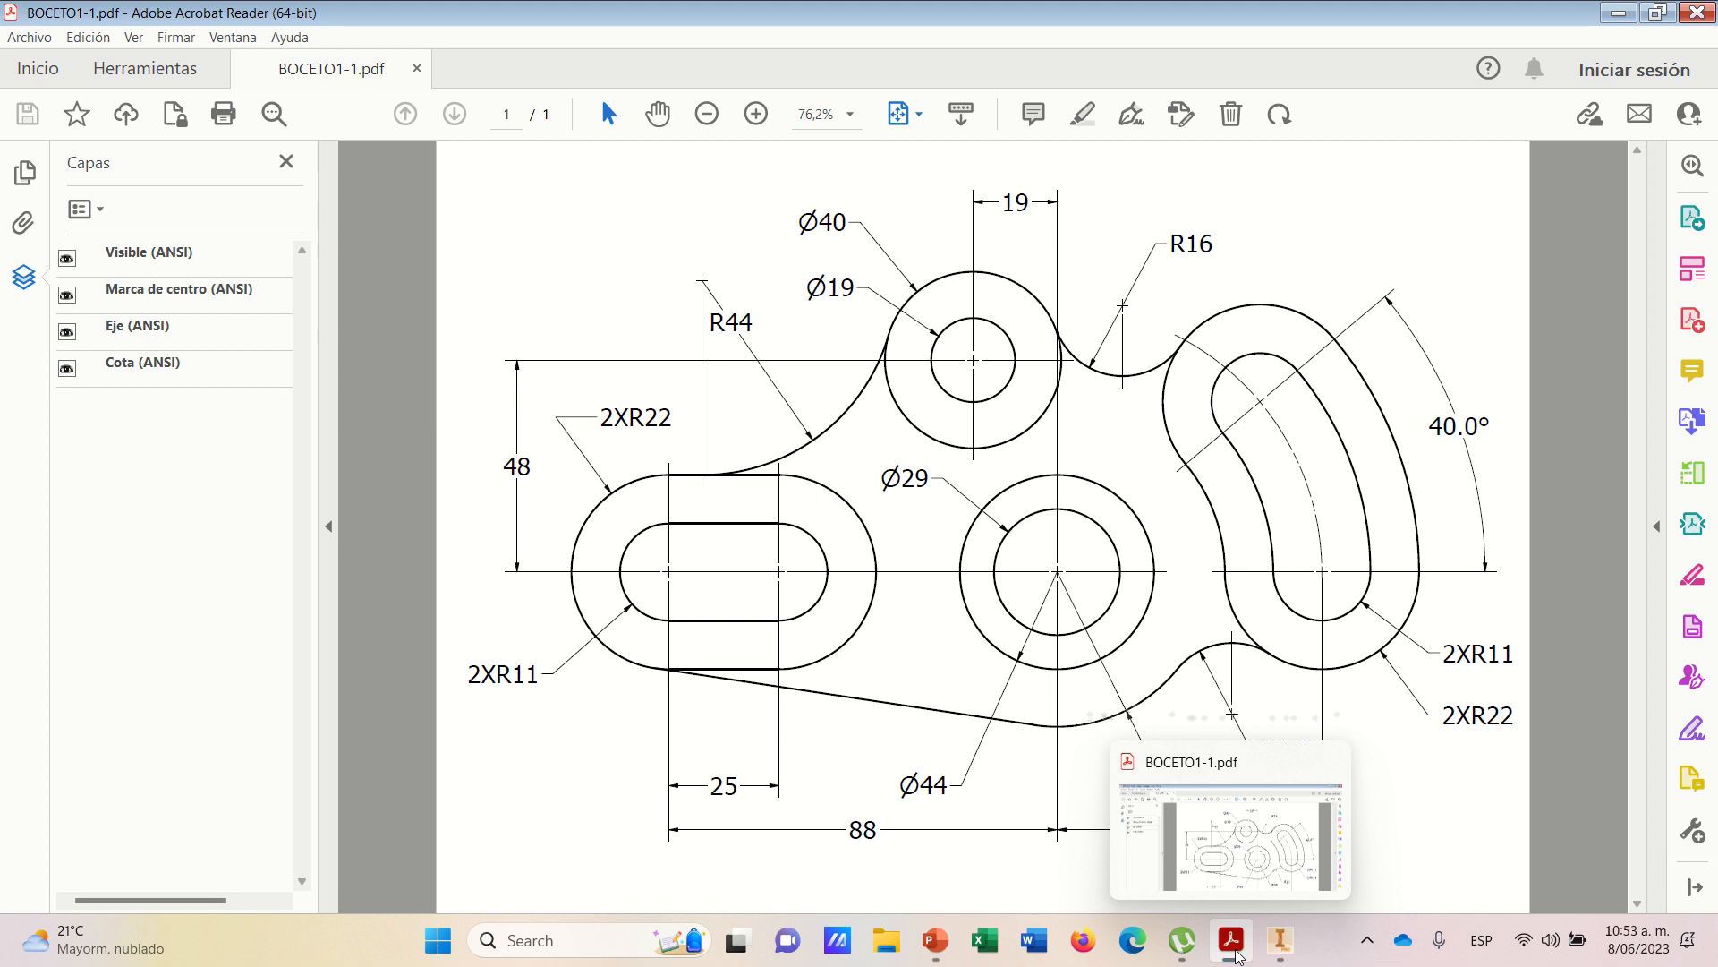
{"action": "left_click", "coordinate": [1280, 940]}
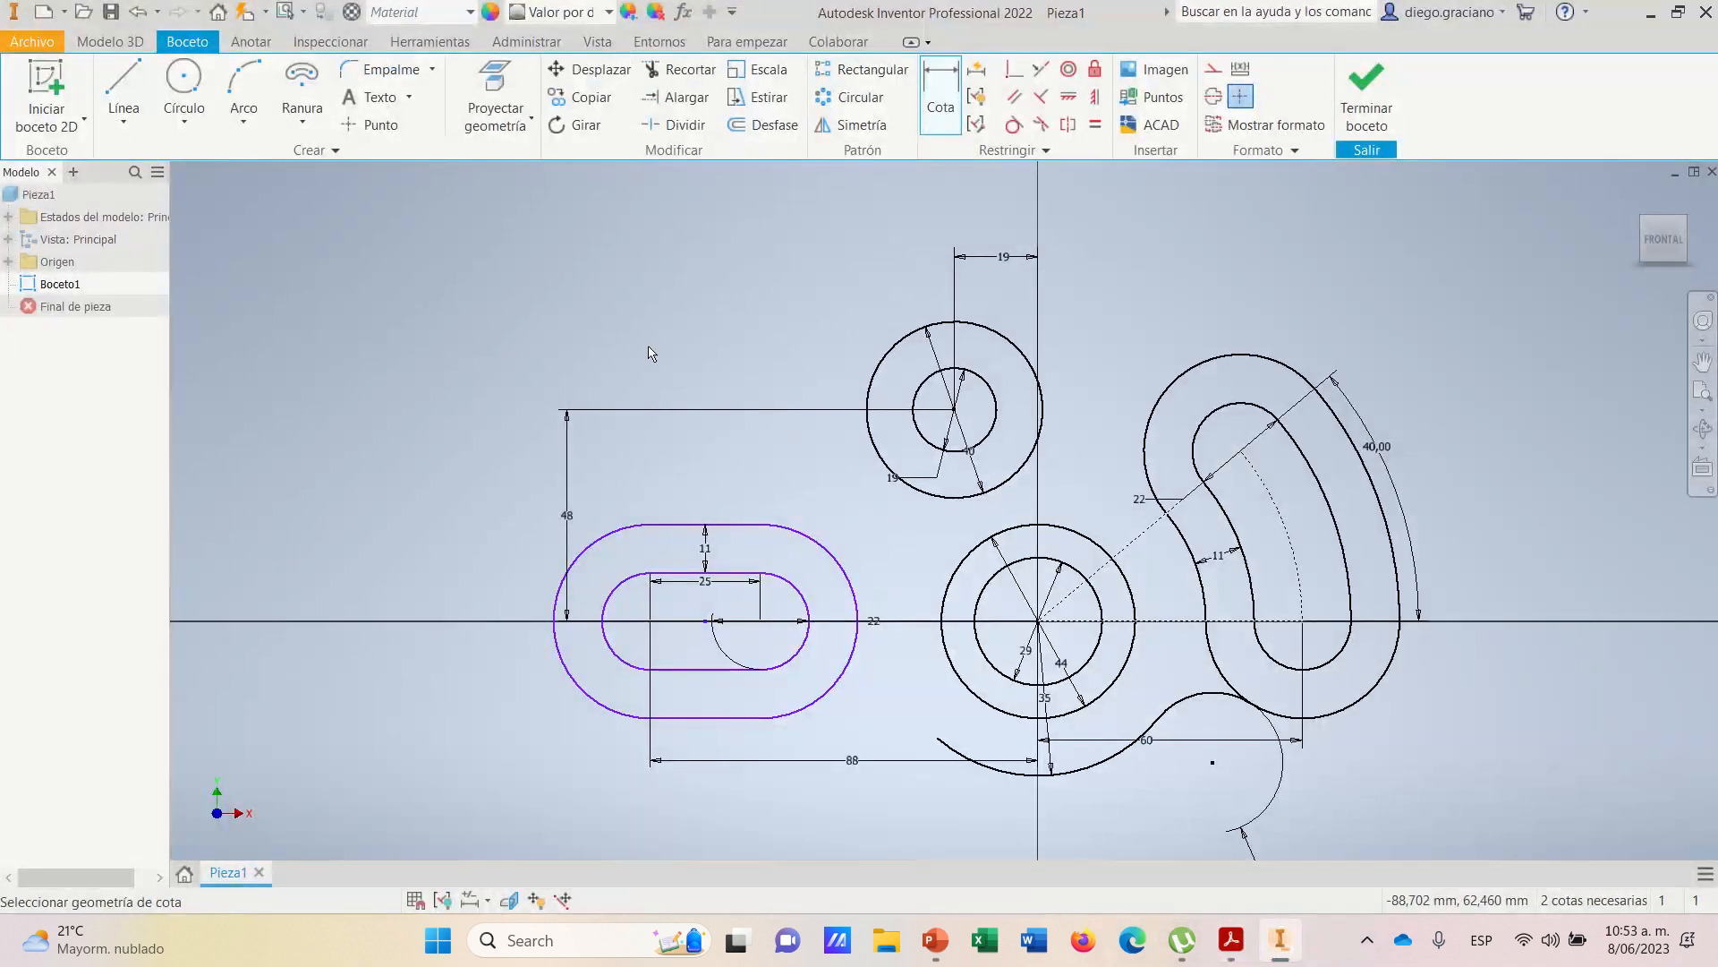
{"action": "left_click", "coordinate": [124, 89]}
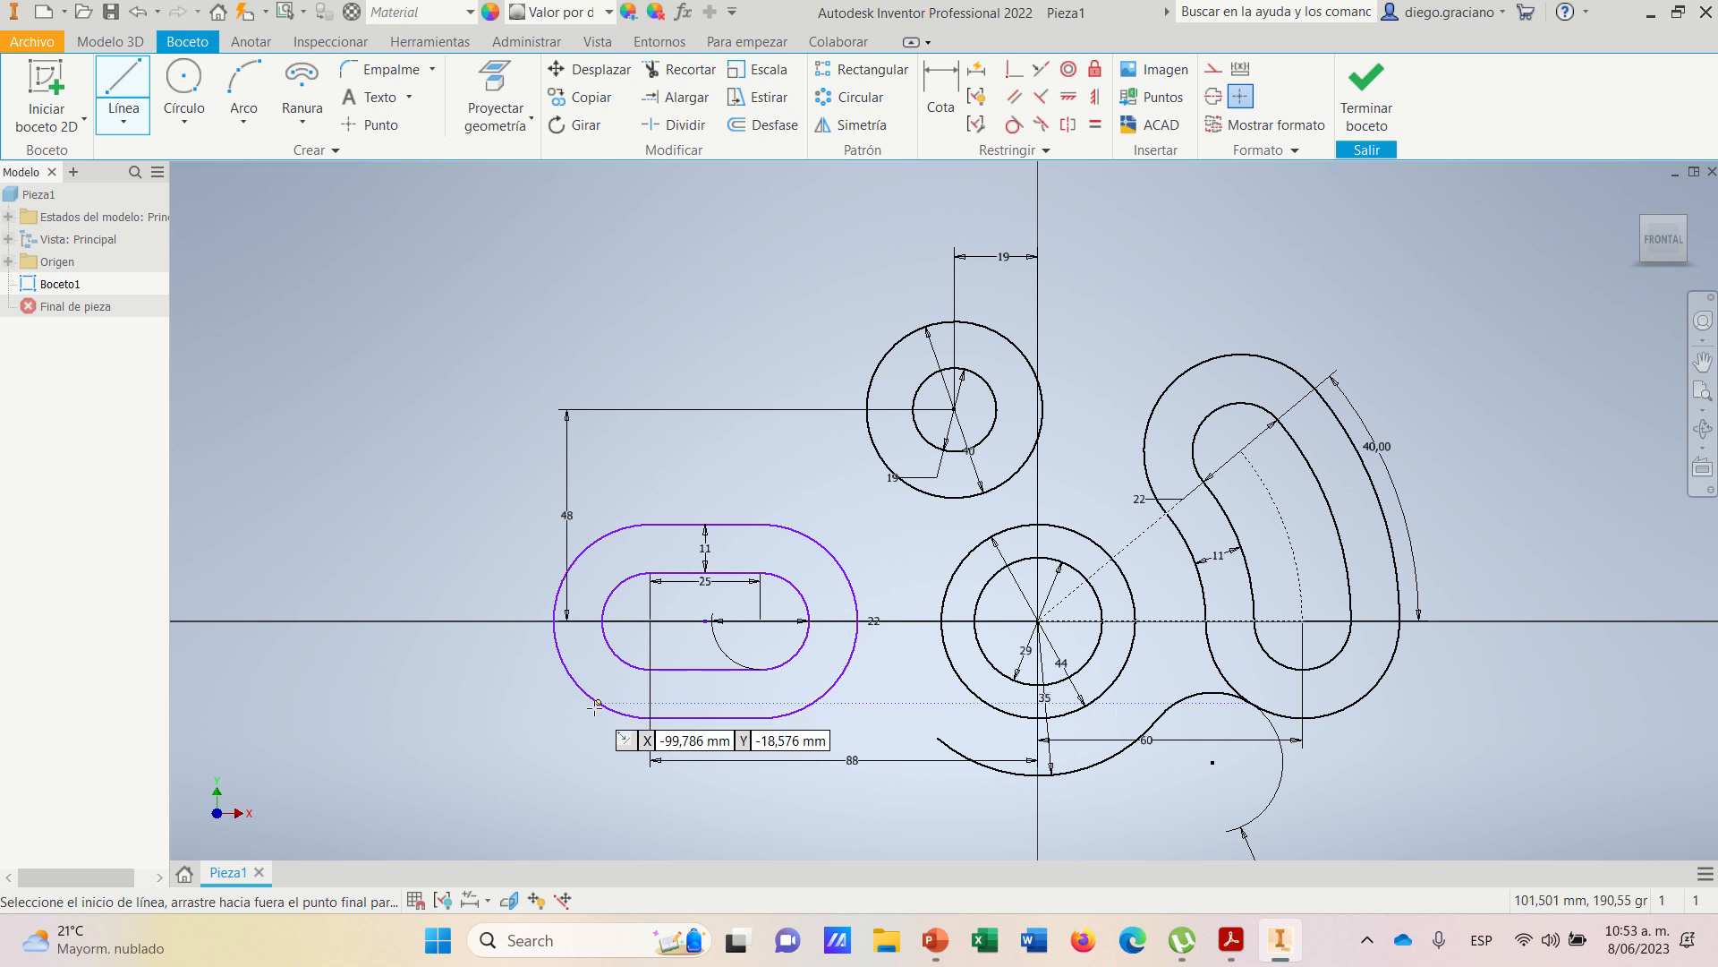
{"action": "left_click", "coordinate": [597, 704]}
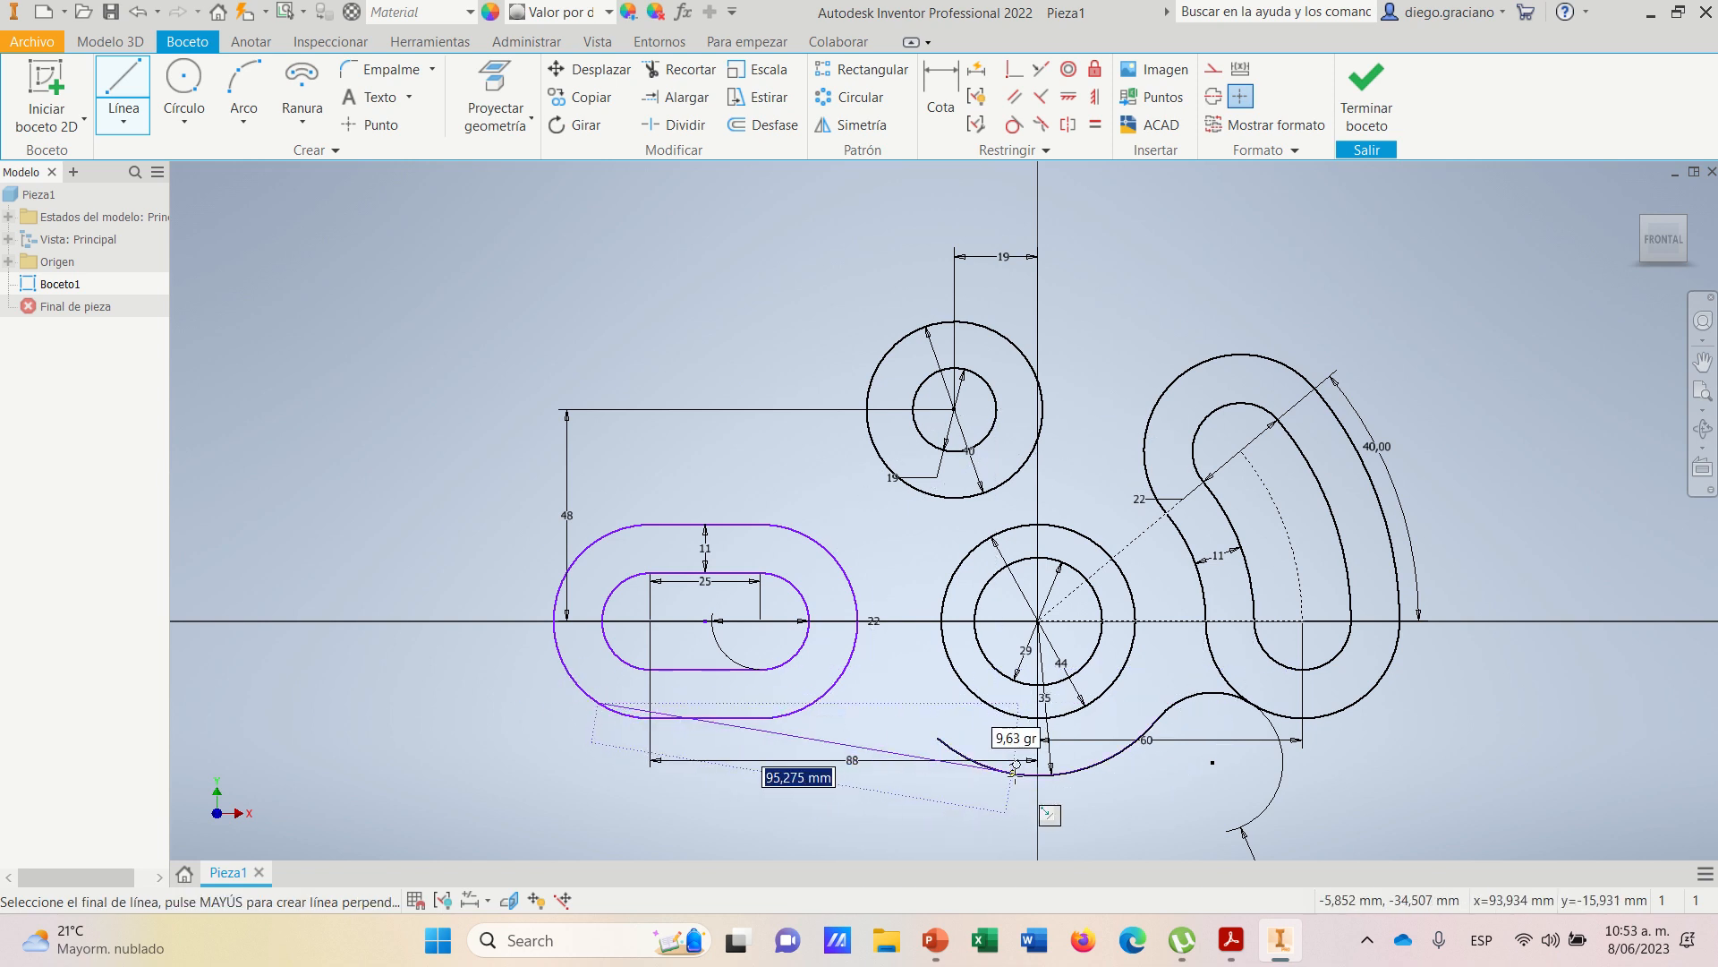
{"action": "scroll", "coordinate": [1016, 770], "scroll_direction": "down", "scroll_amount": 3}
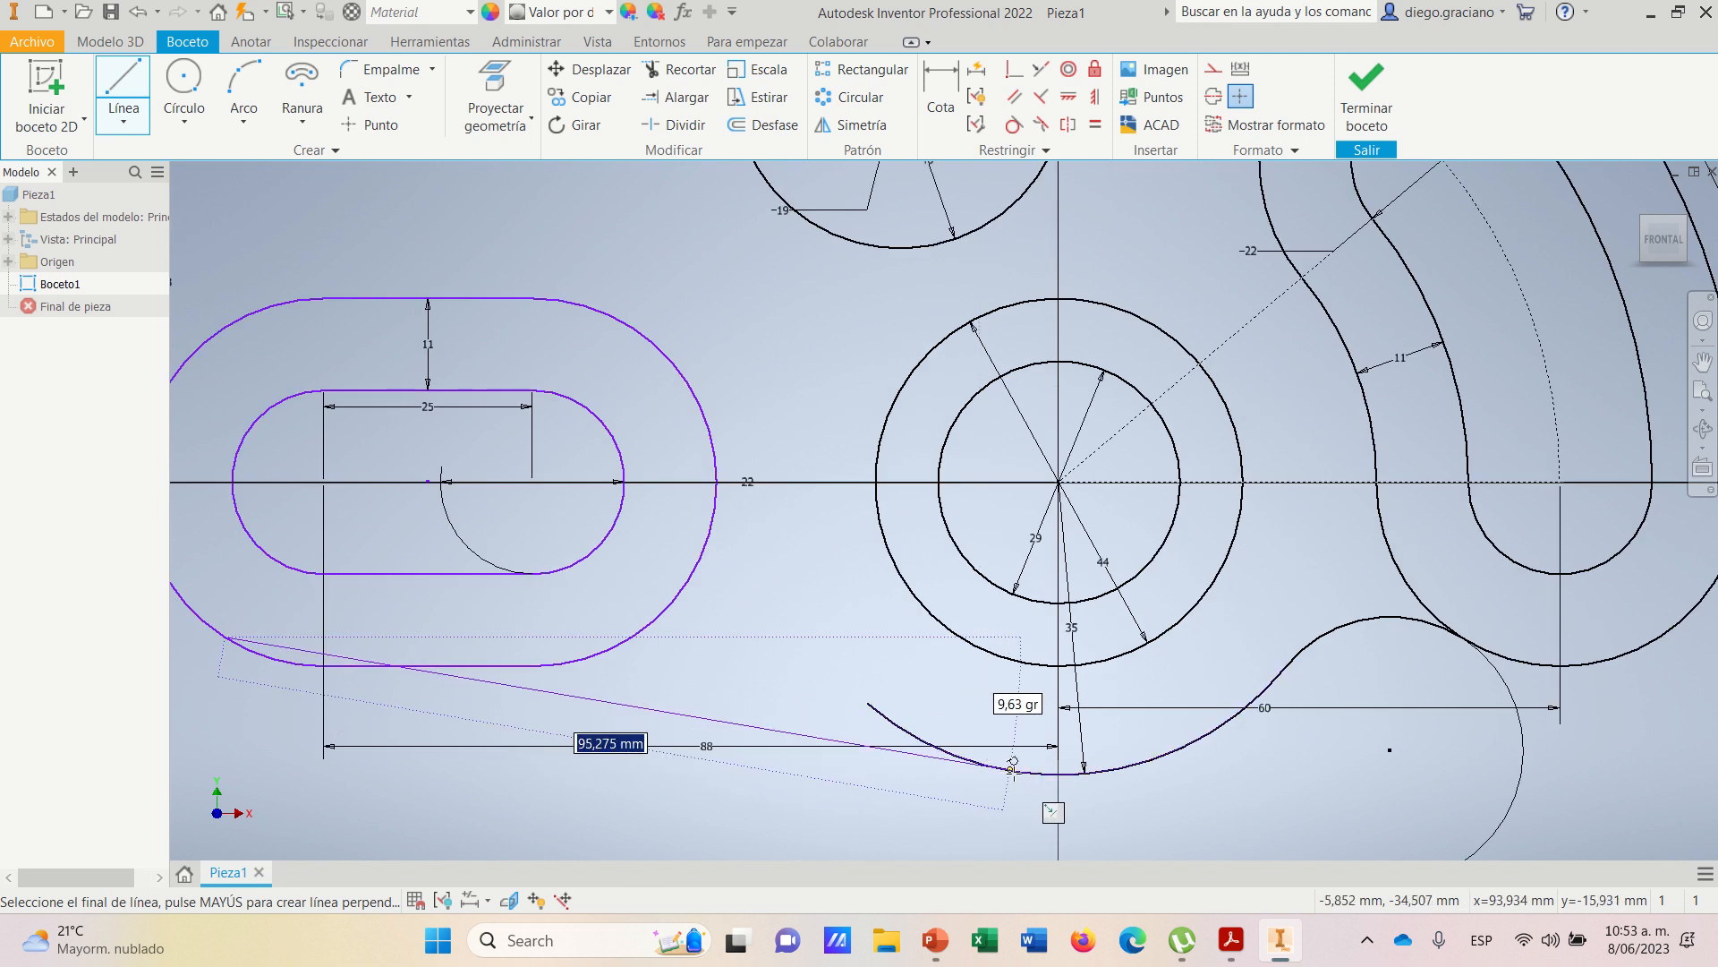
{"action": "double_click", "coordinate": [1012, 767]}
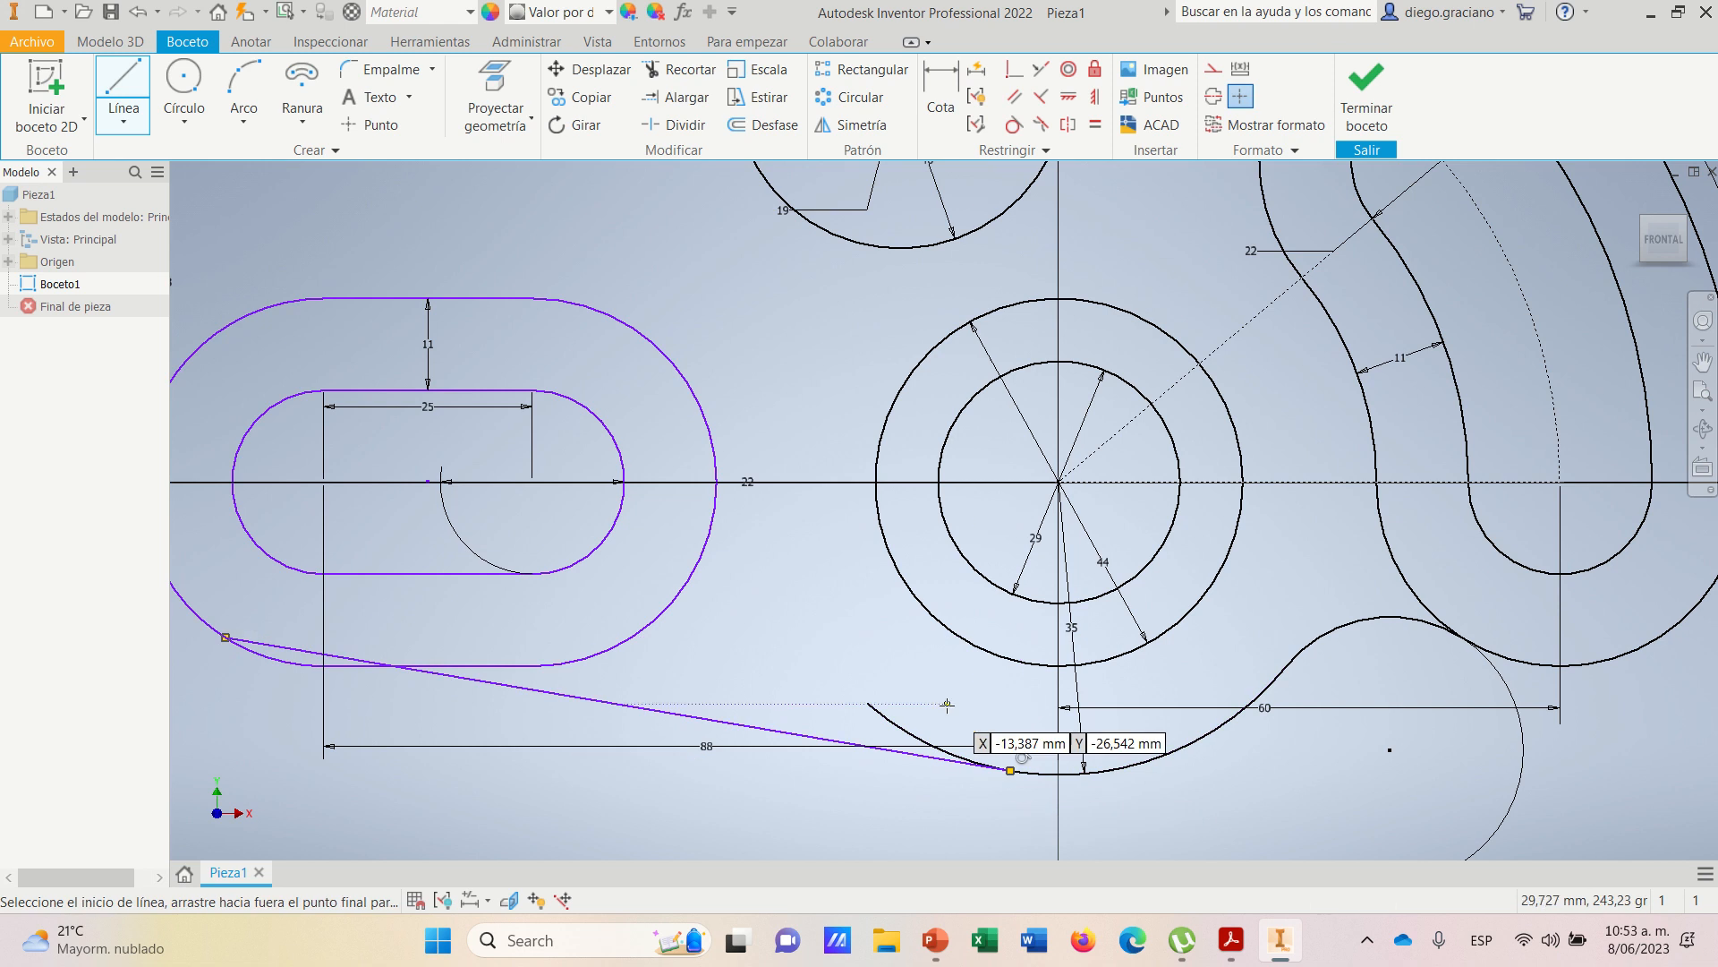
{"action": "right_click", "coordinate": [802, 566]}
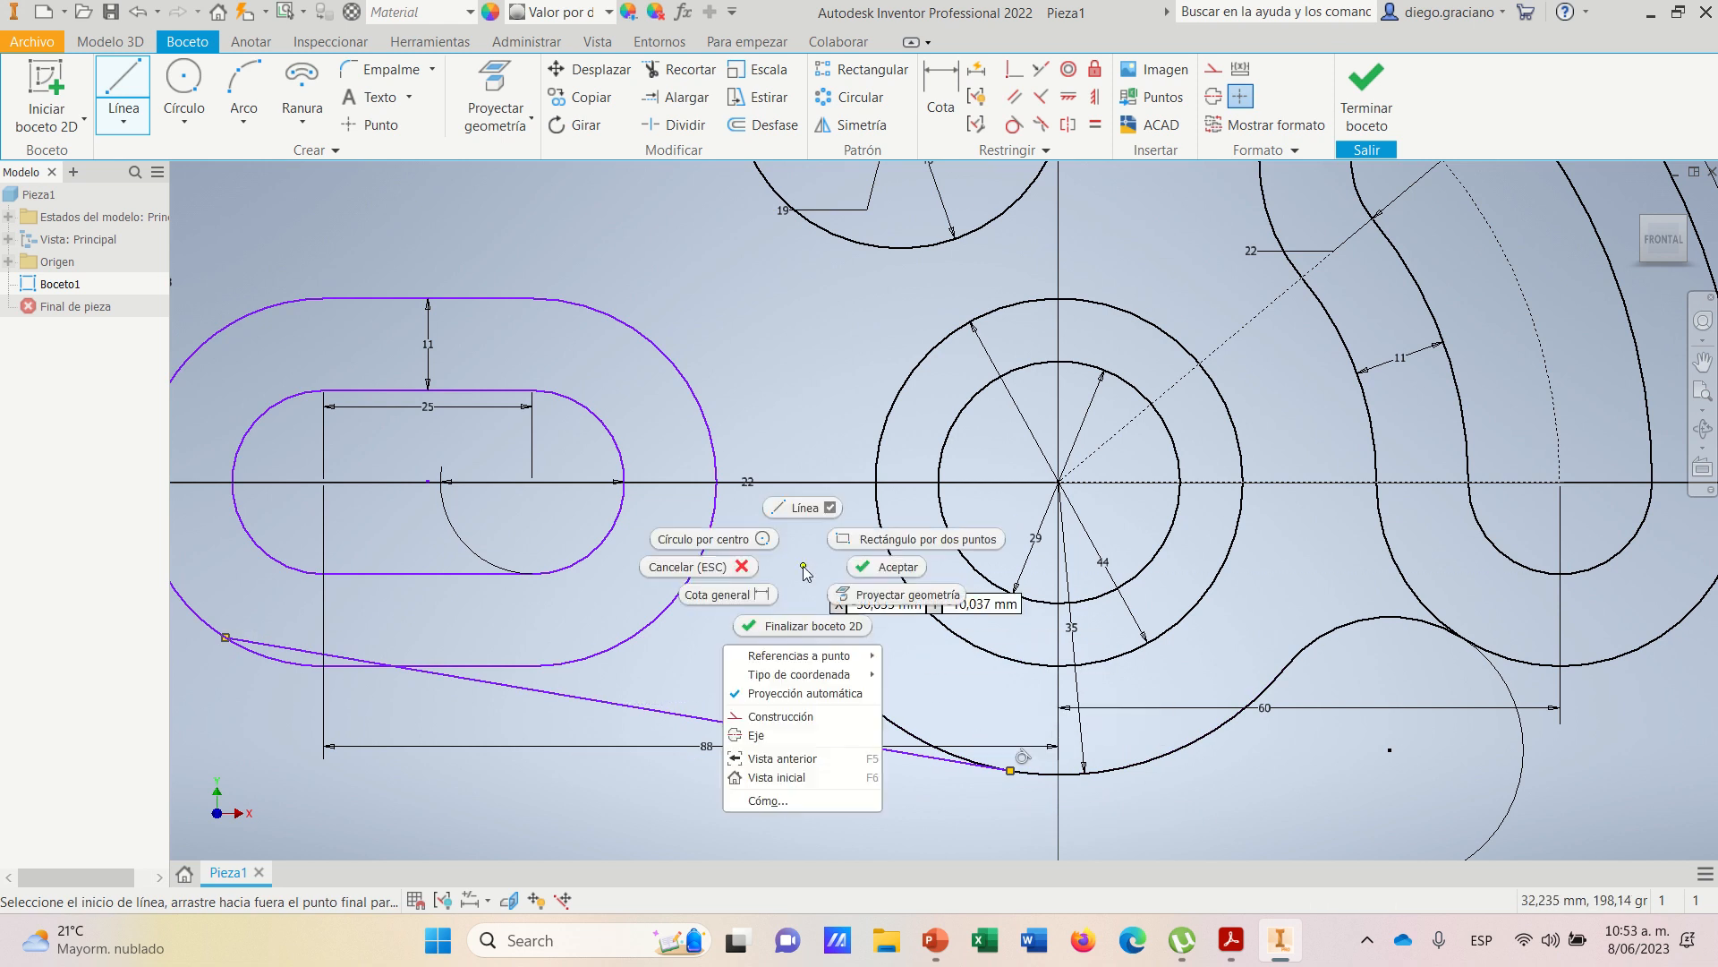
{"action": "left_click", "coordinate": [873, 567]}
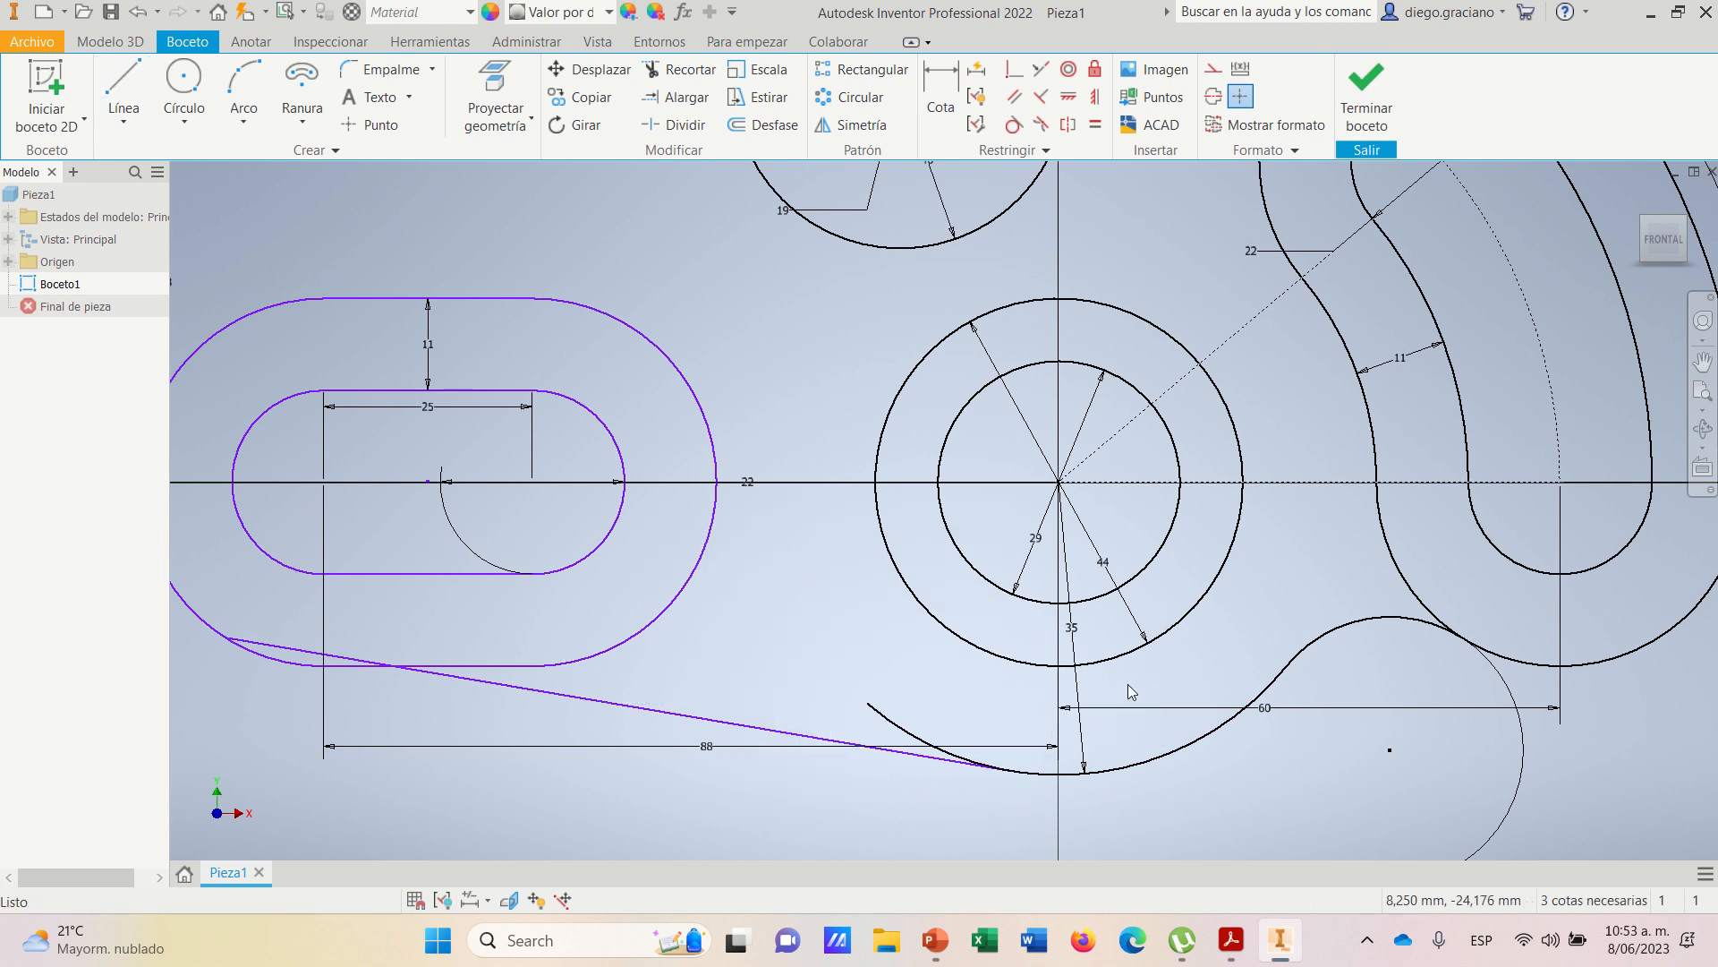
- Show all sketch constraints and make the lower slanted line tangent to the left outer arc of the straight slot
{"action": "scroll", "coordinate": [1129, 689], "scroll_direction": "up", "scroll_amount": 3}
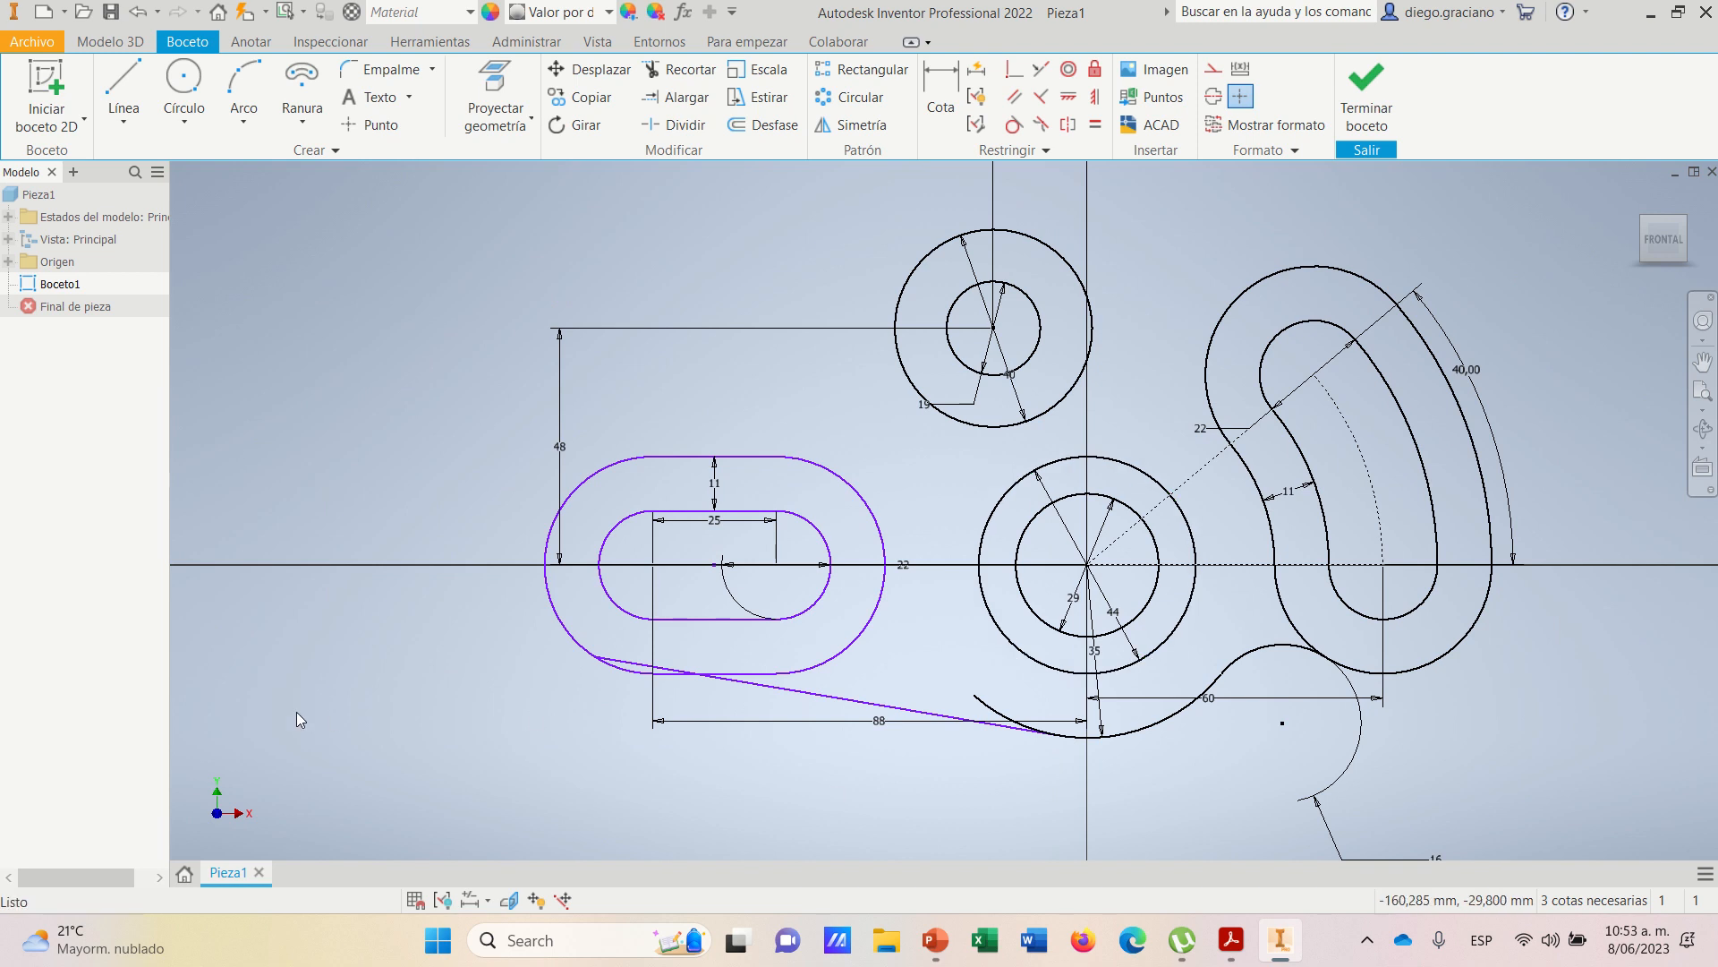
{"action": "left_click", "coordinate": [449, 905]}
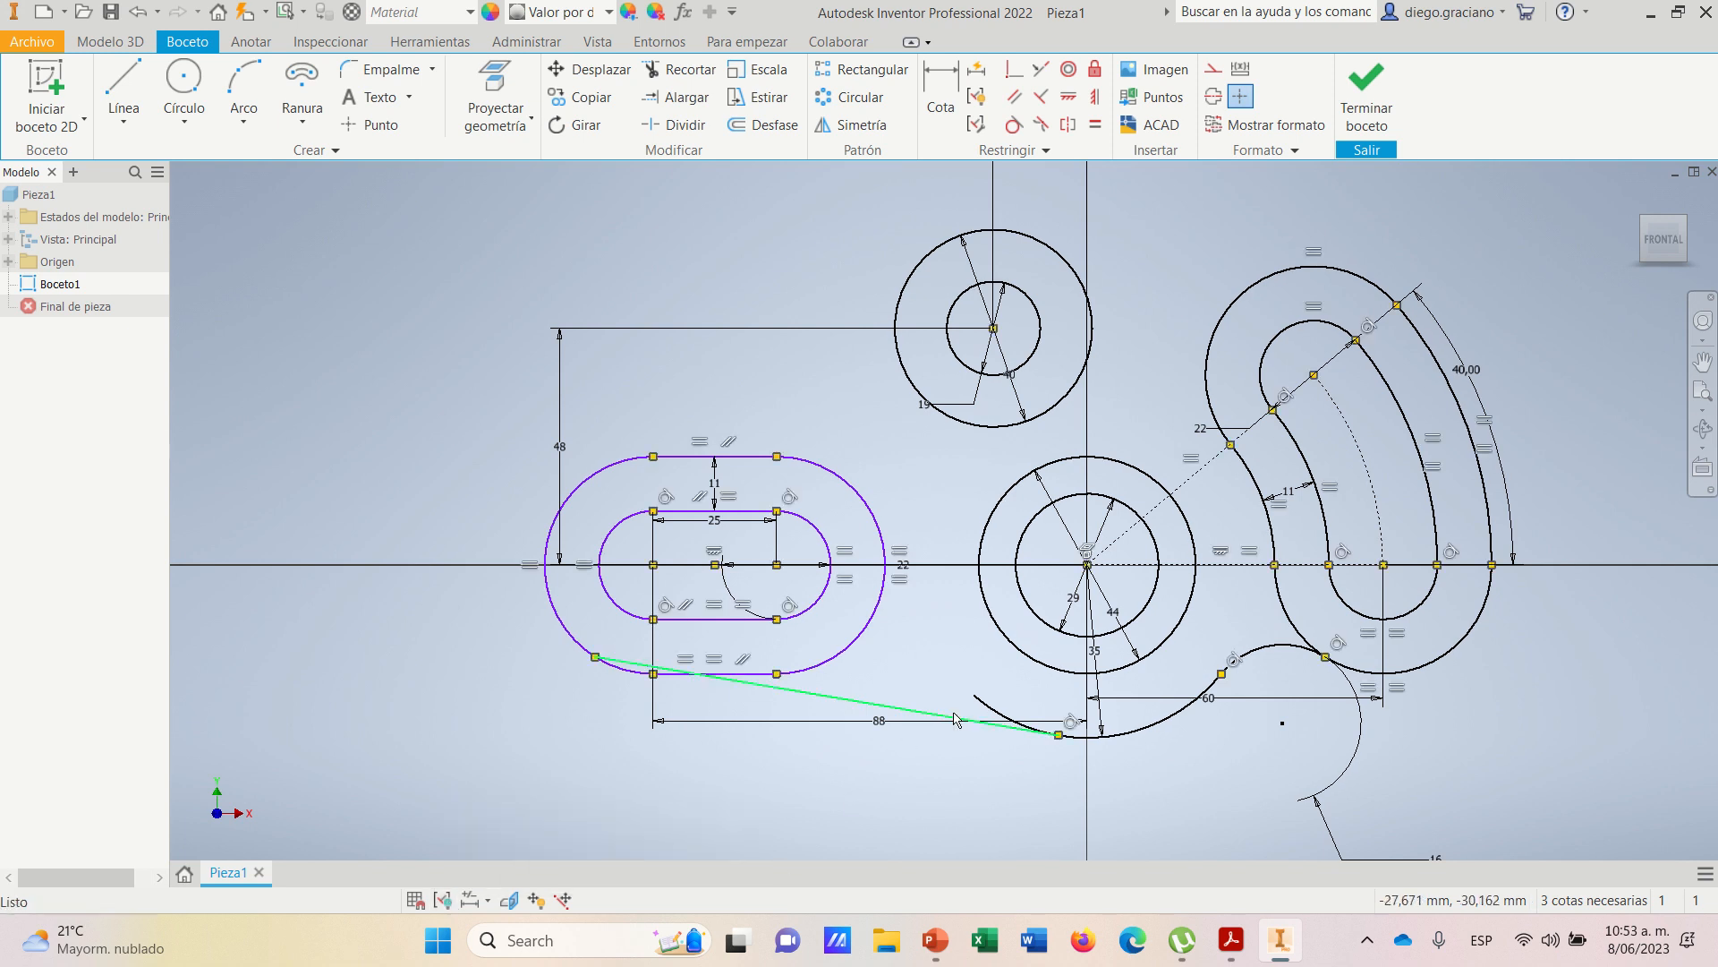
{"action": "scroll", "coordinate": [1060, 770], "scroll_direction": "up", "scroll_amount": 3}
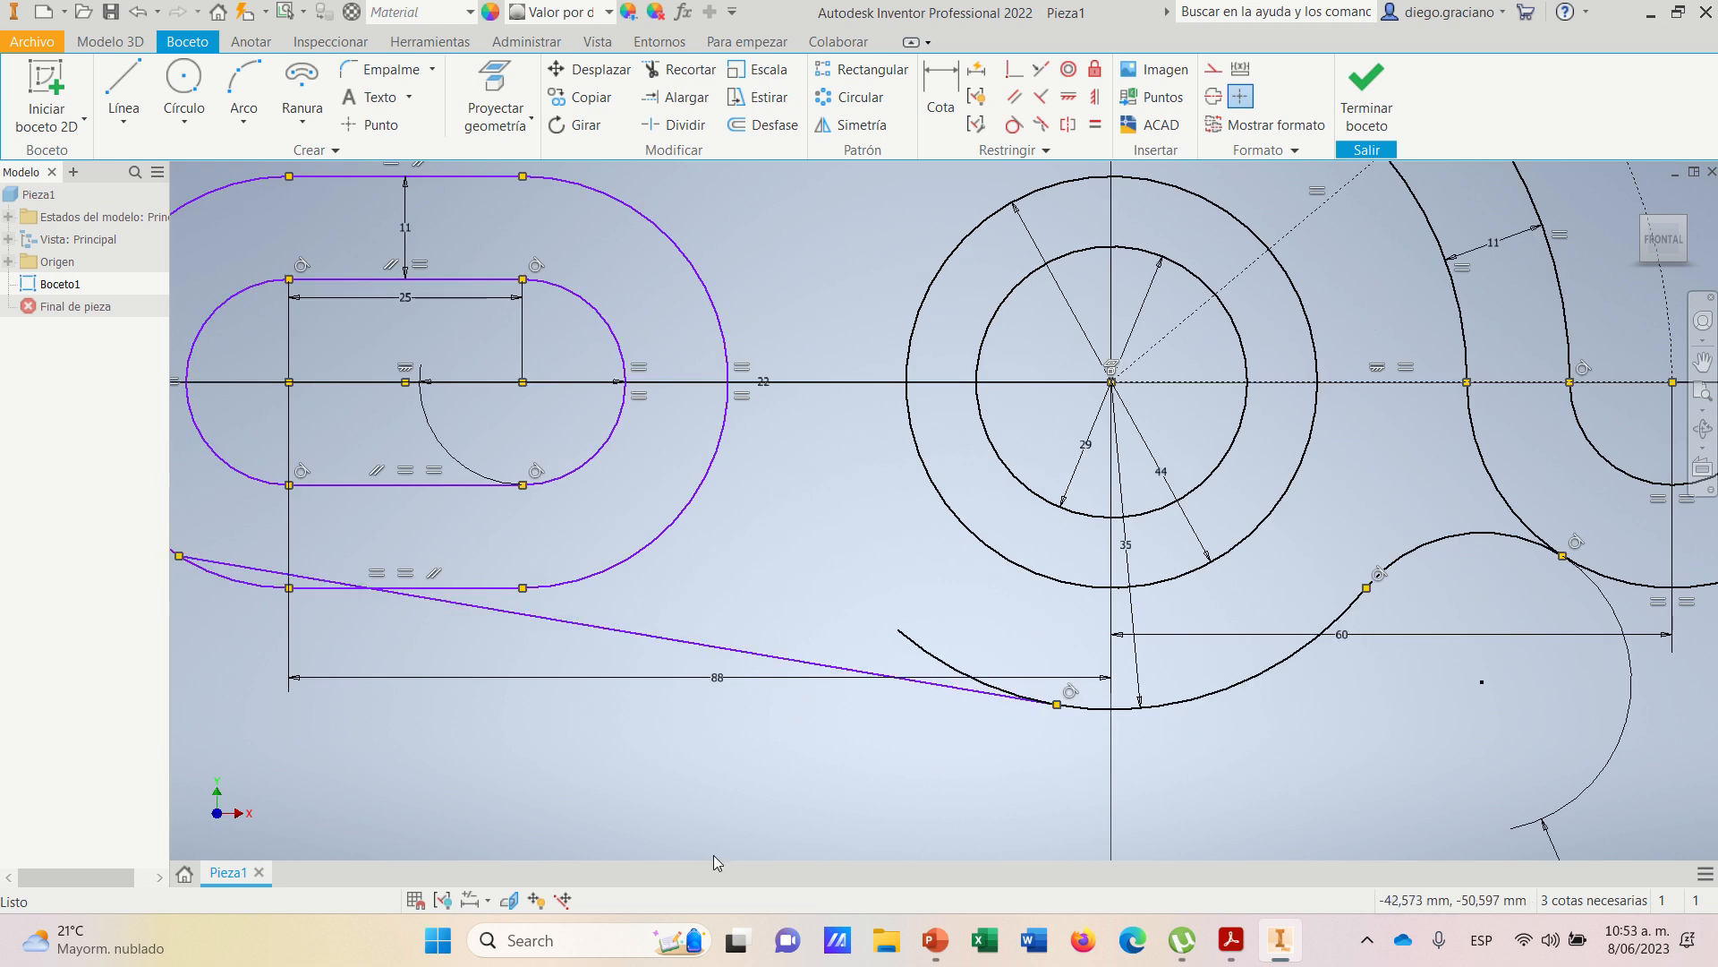
{"action": "scroll", "coordinate": [690, 681], "scroll_direction": "down", "scroll_amount": 3}
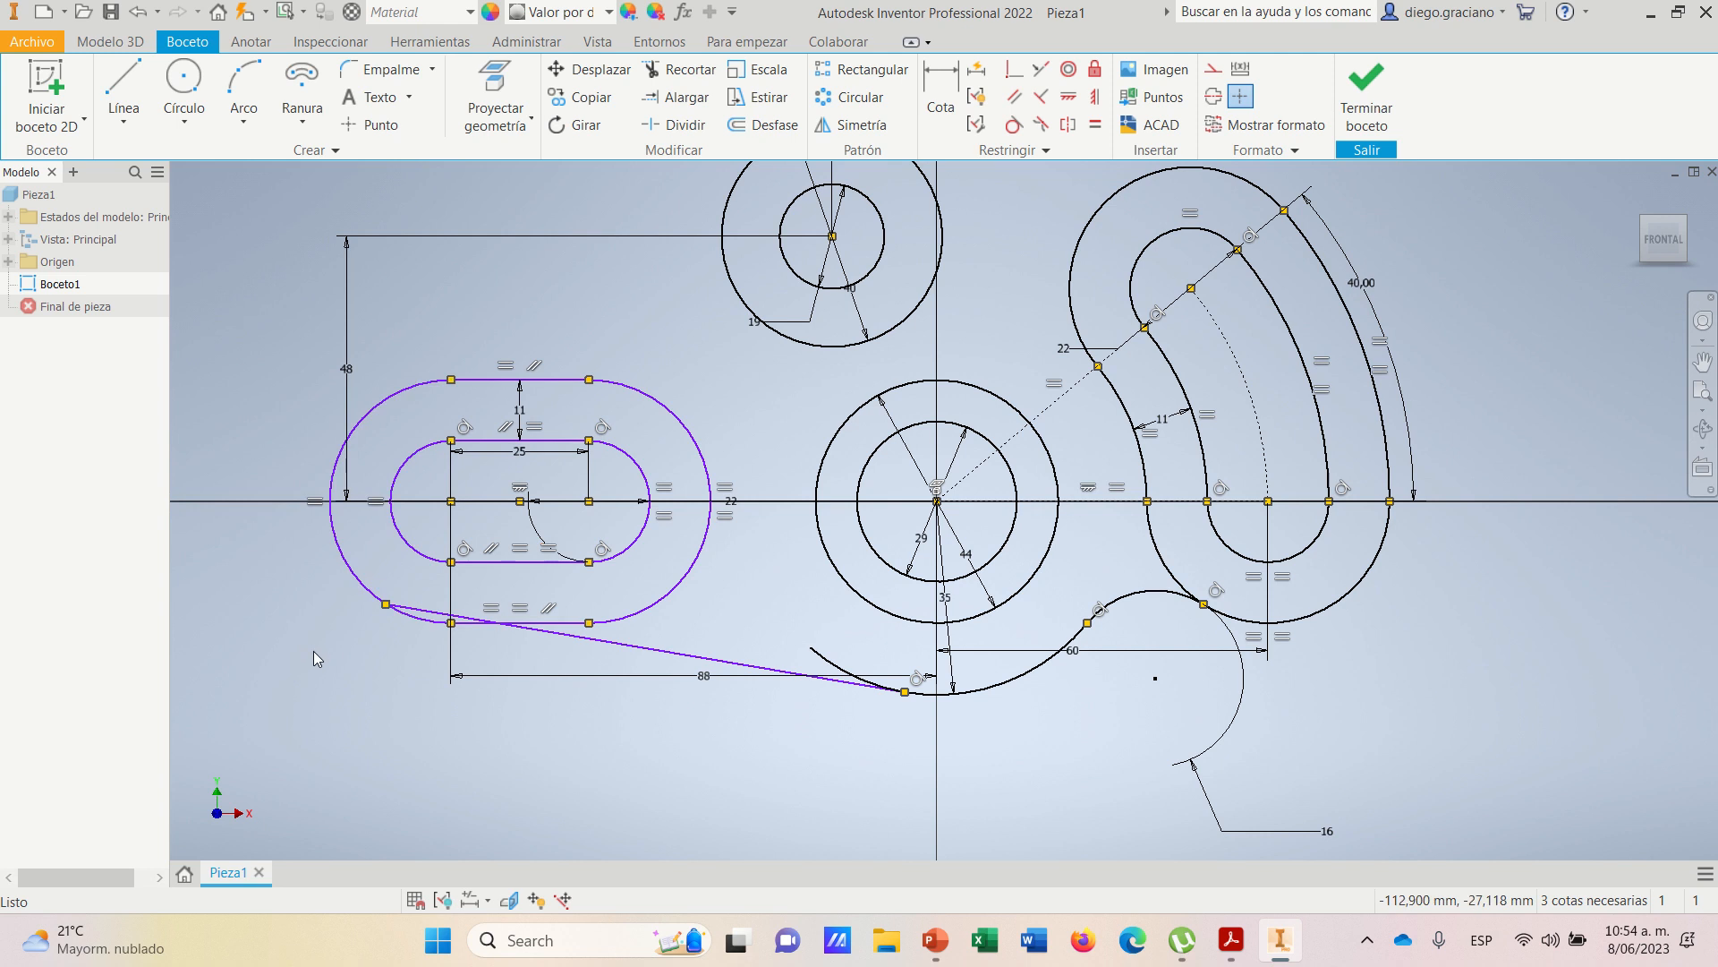
{"action": "left_click", "coordinate": [1012, 130]}
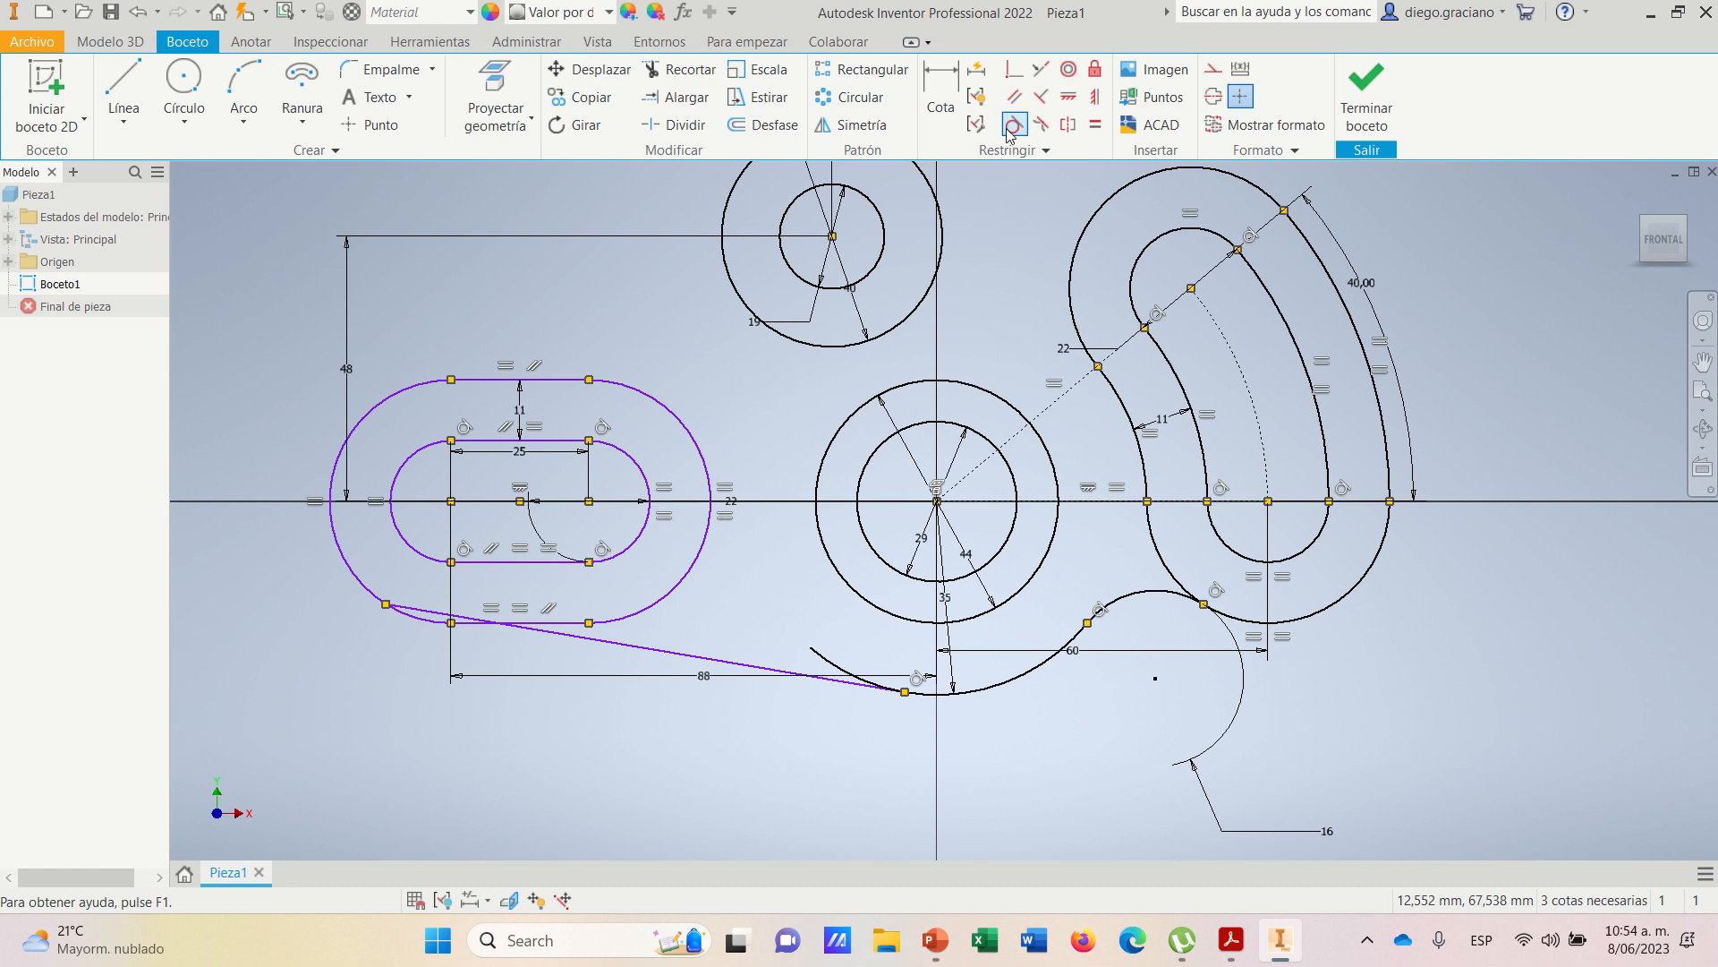
{"action": "left_click", "coordinate": [584, 637]}
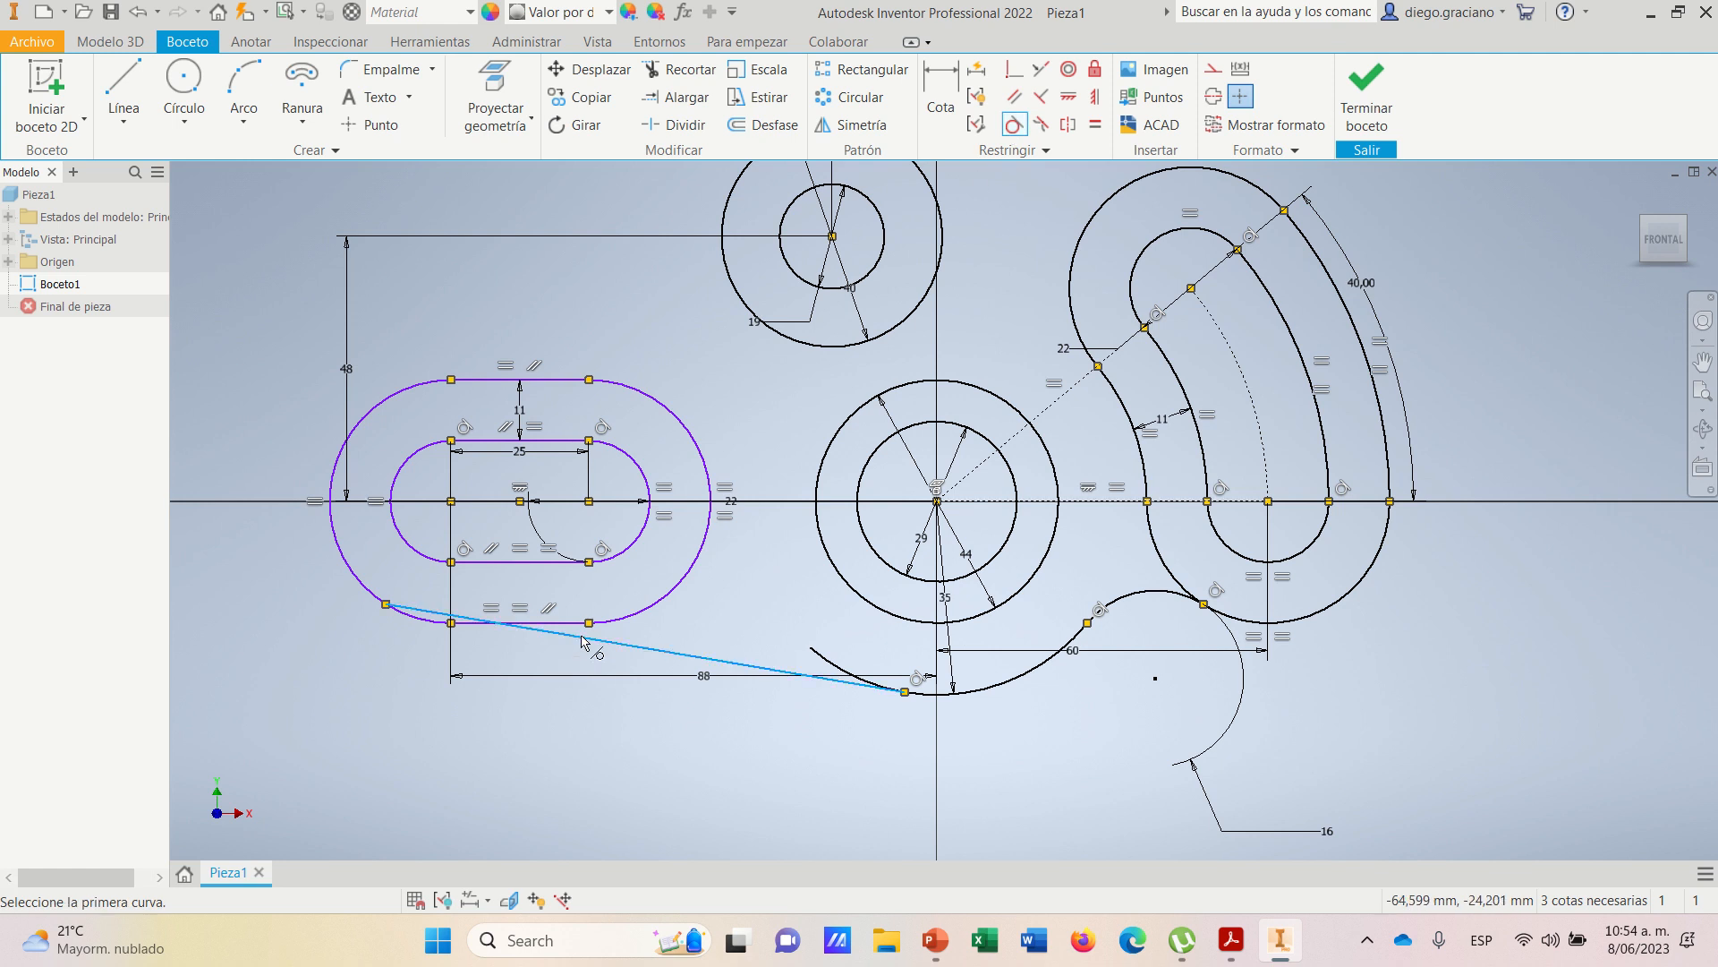
{"action": "left_click", "coordinate": [374, 578]}
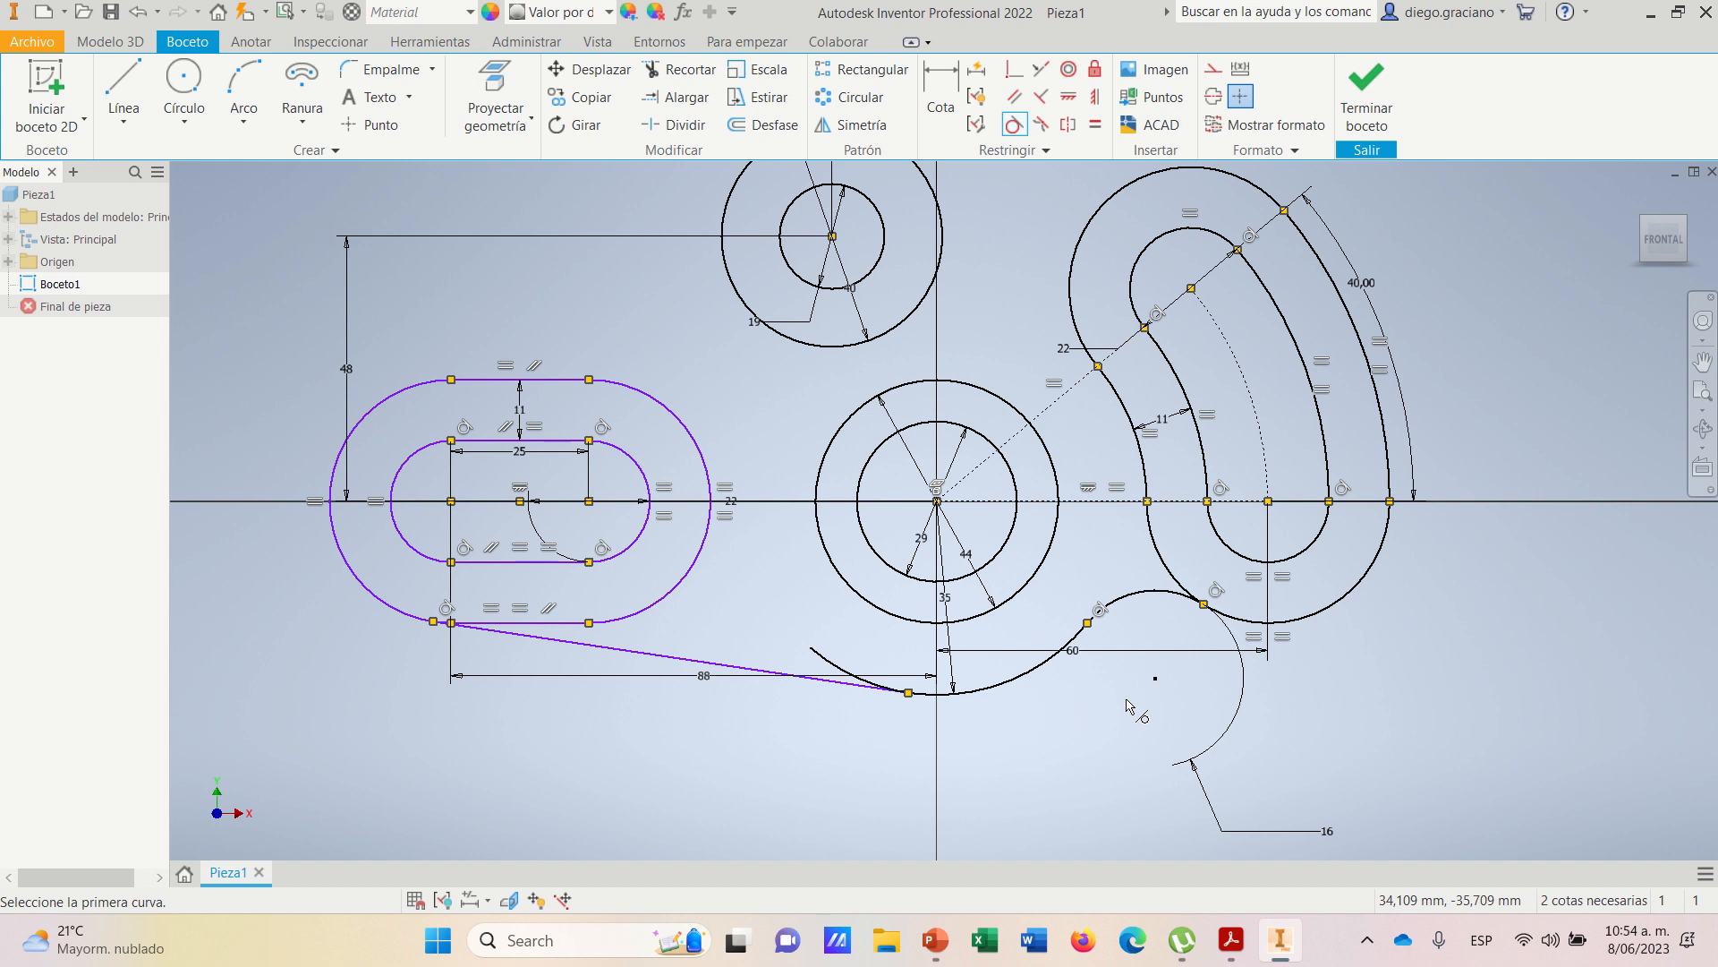
{"action": "scroll", "coordinate": [895, 716], "scroll_direction": "down", "scroll_amount": 3}
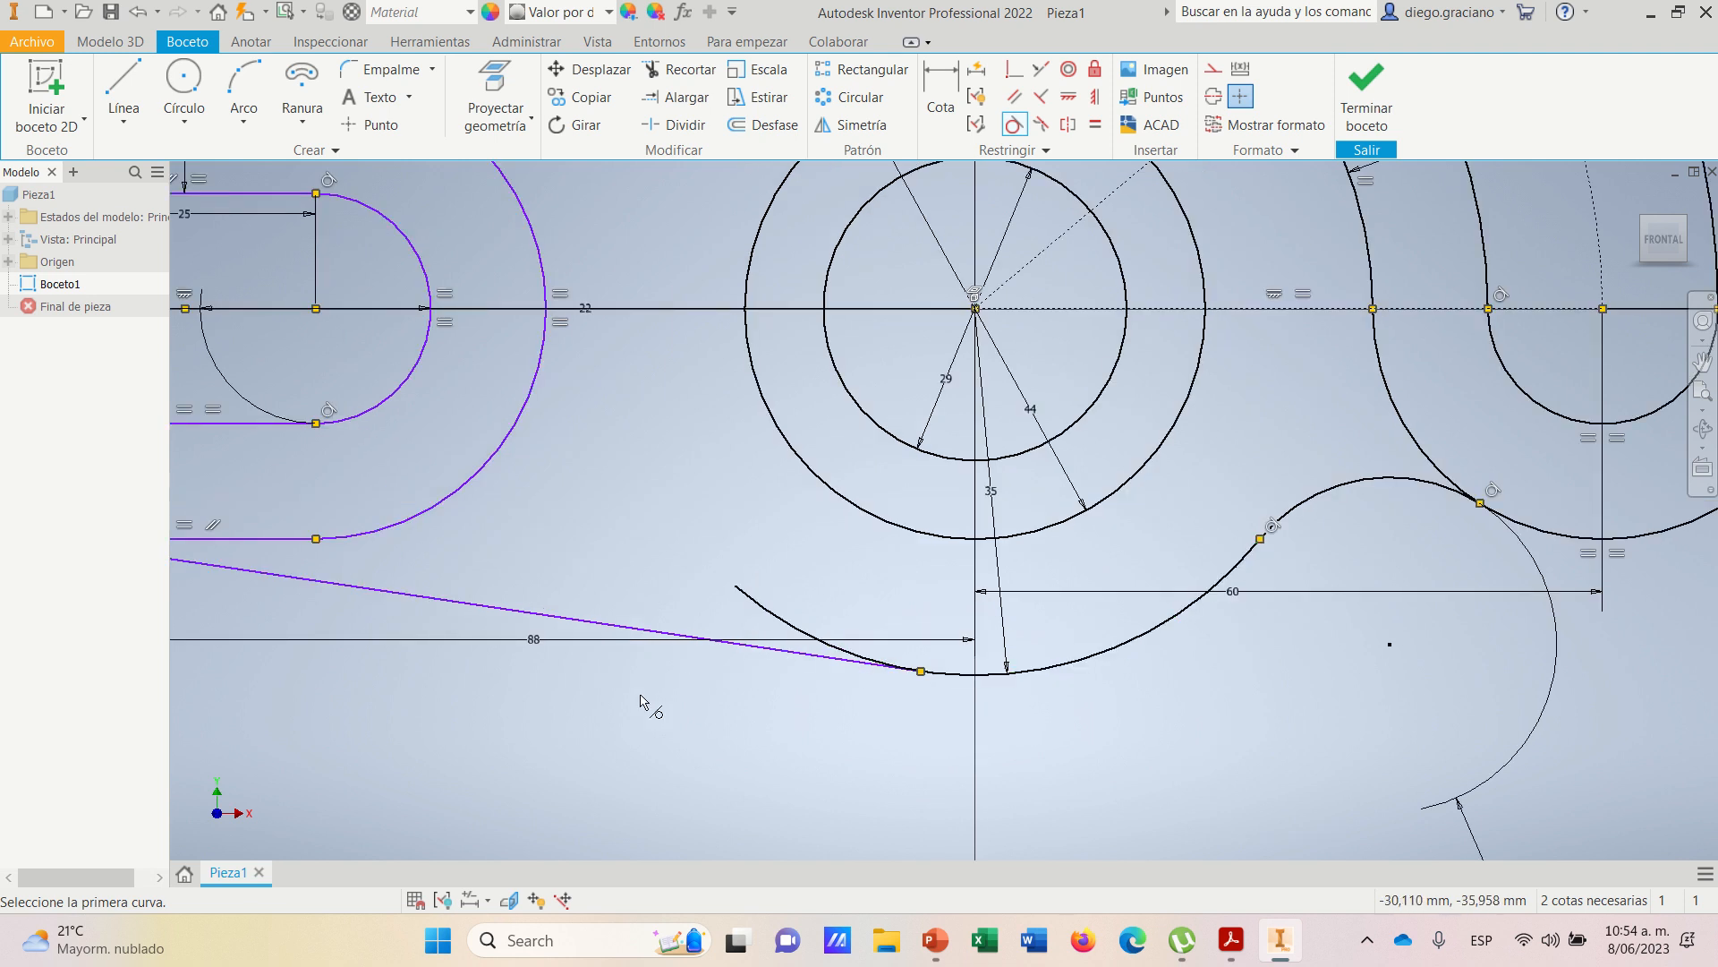
{"action": "right_click", "coordinate": [597, 704]}
{"action": "left_click", "coordinate": [680, 706]}
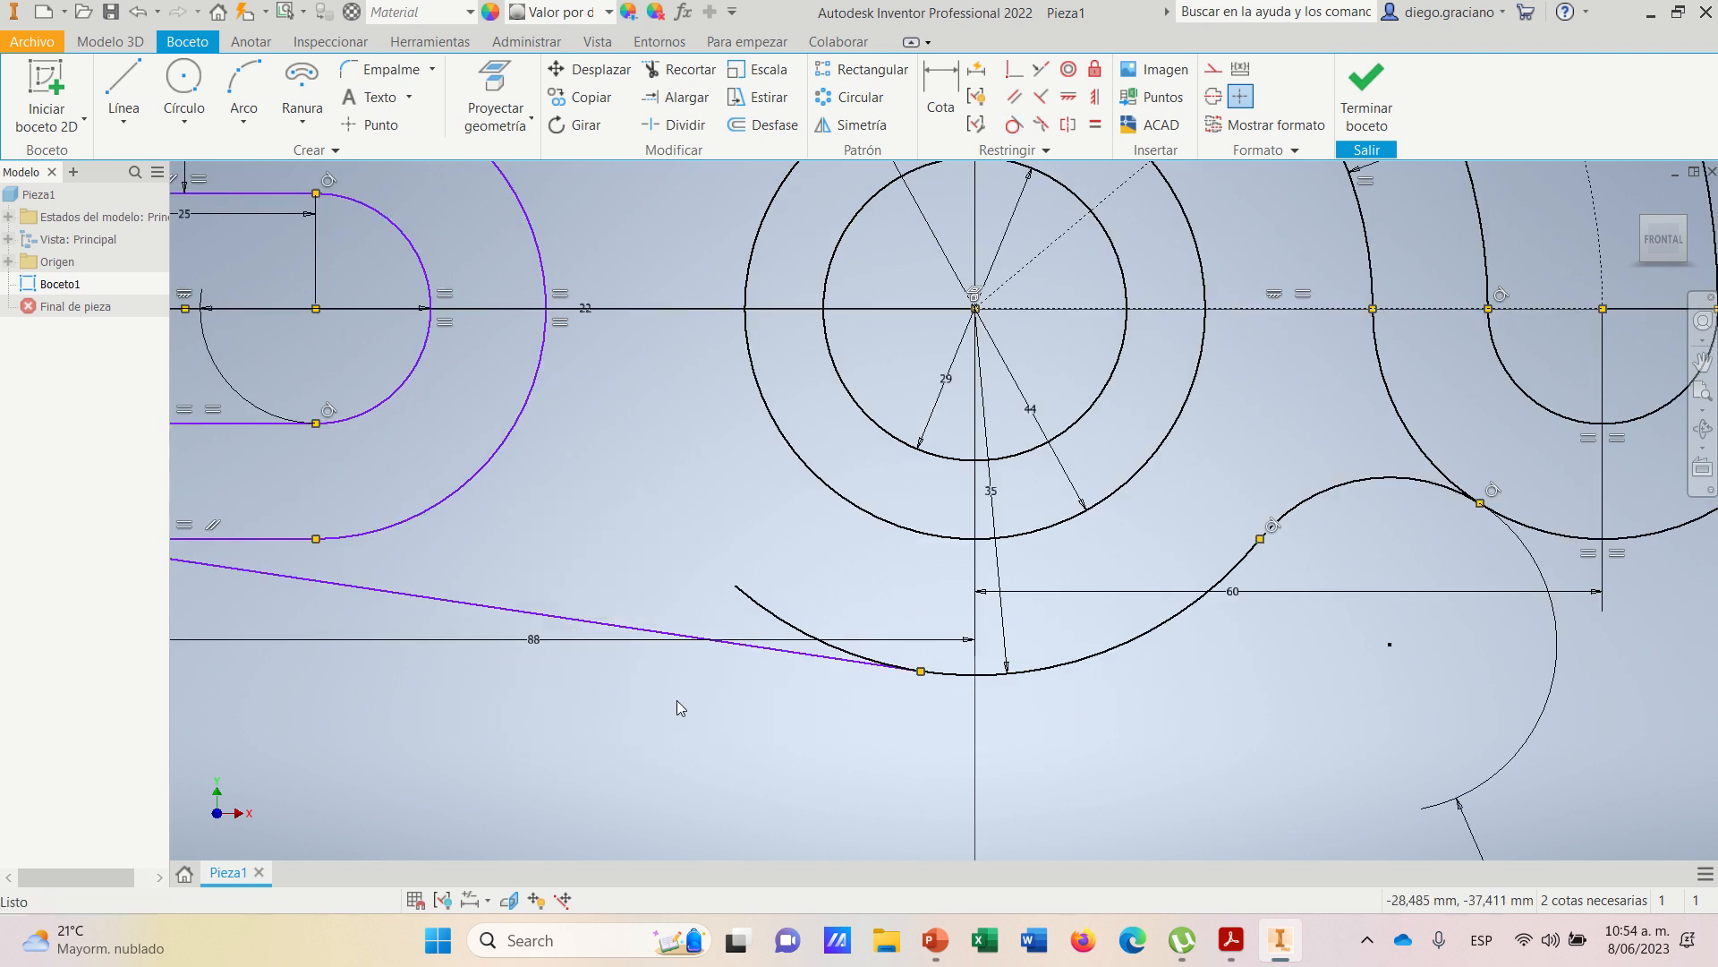
- Trim the excess left end of the R35 arc beyond its junction with the slanted line
{"action": "scroll", "coordinate": [816, 696], "scroll_direction": "up", "scroll_amount": 5}
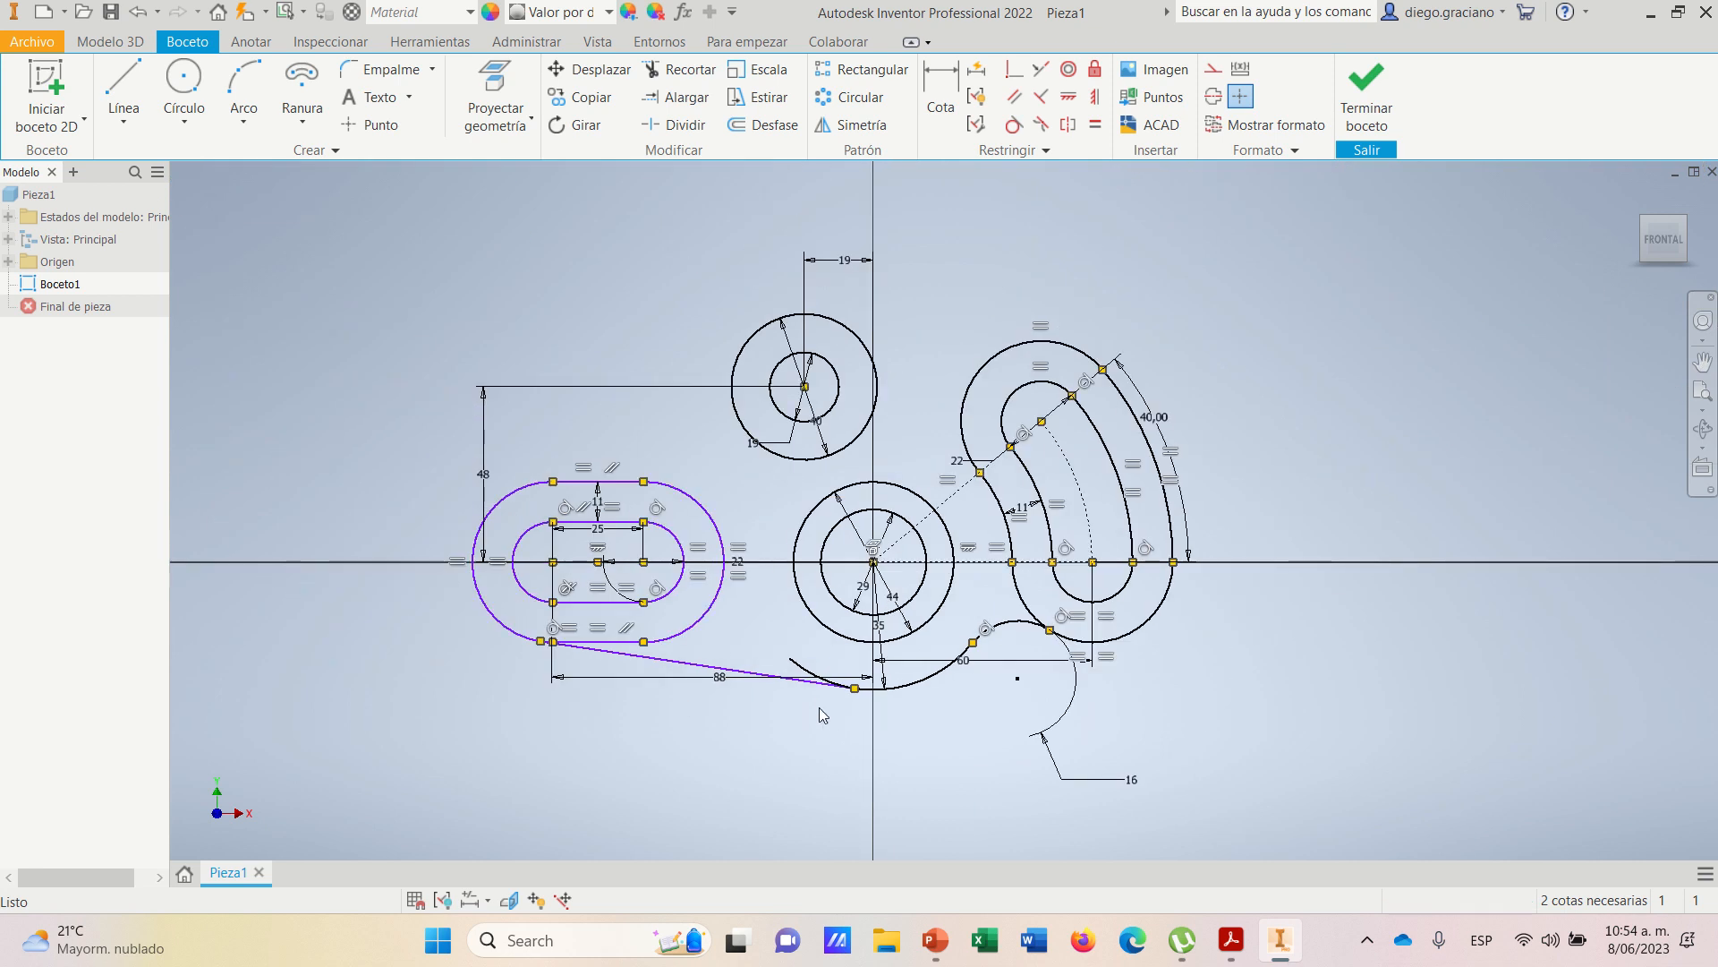
{"action": "scroll", "coordinate": [810, 708], "scroll_direction": "down", "scroll_amount": 4}
{"action": "scroll", "coordinate": [996, 695], "scroll_direction": "up", "scroll_amount": 3}
{"action": "scroll", "coordinate": [996, 695], "scroll_direction": "down", "scroll_amount": 4}
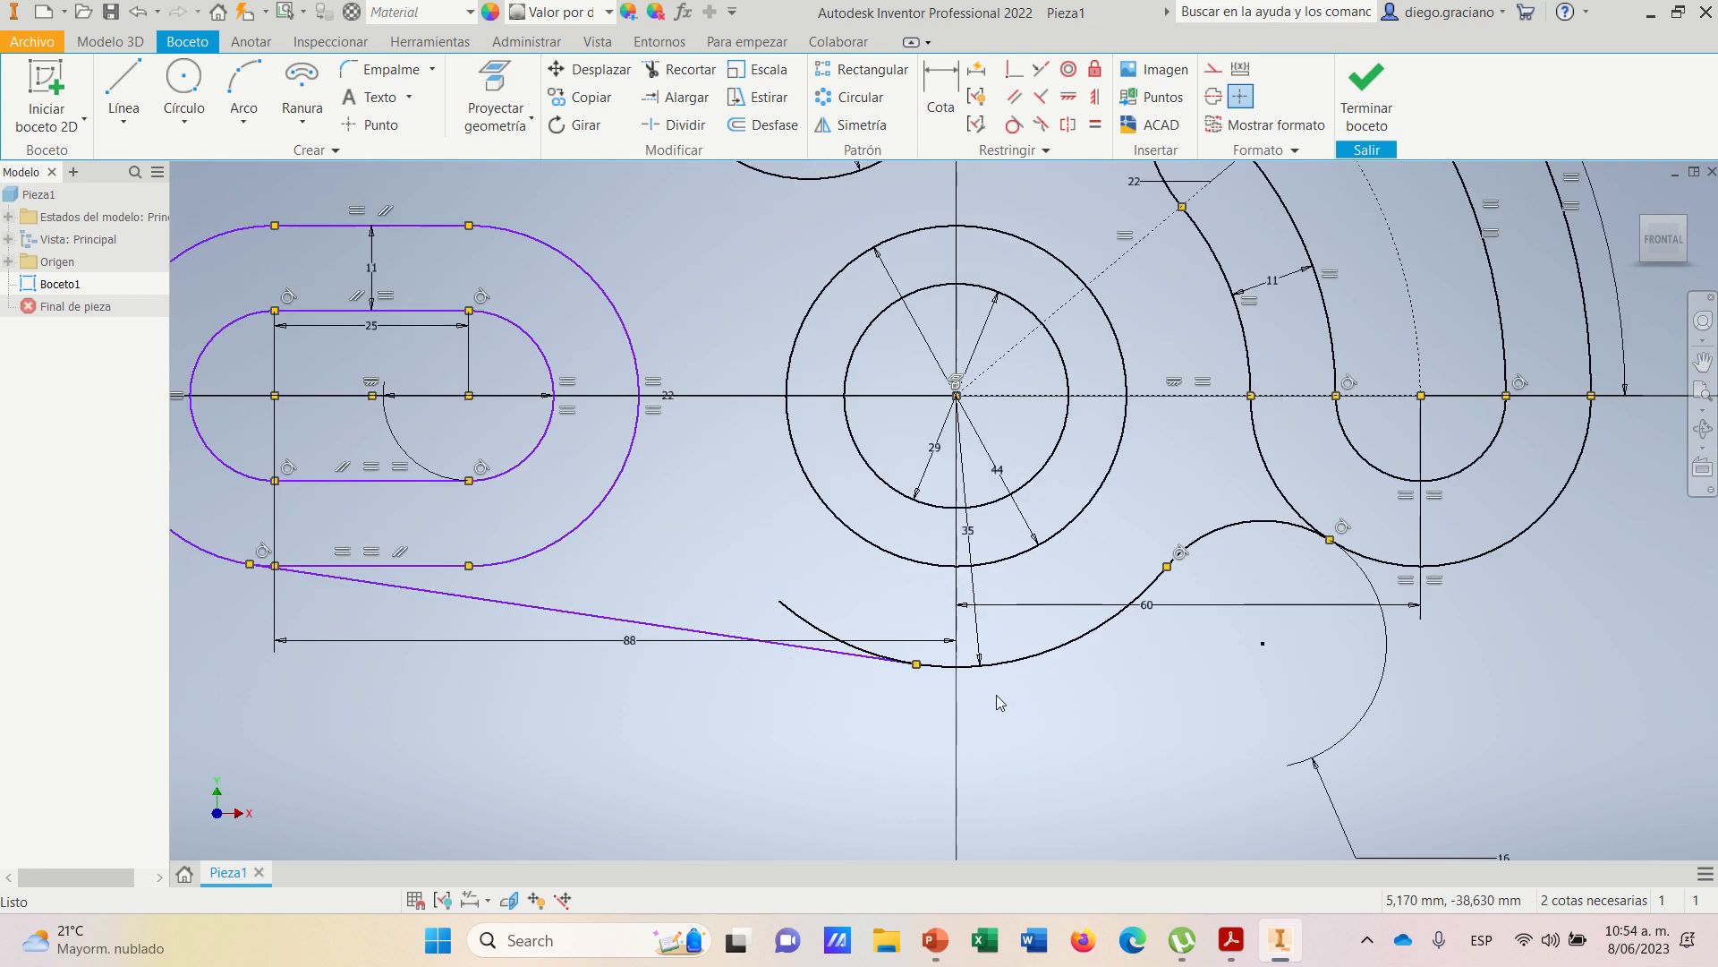
{"action": "scroll", "coordinate": [996, 694], "scroll_direction": "up", "scroll_amount": 3}
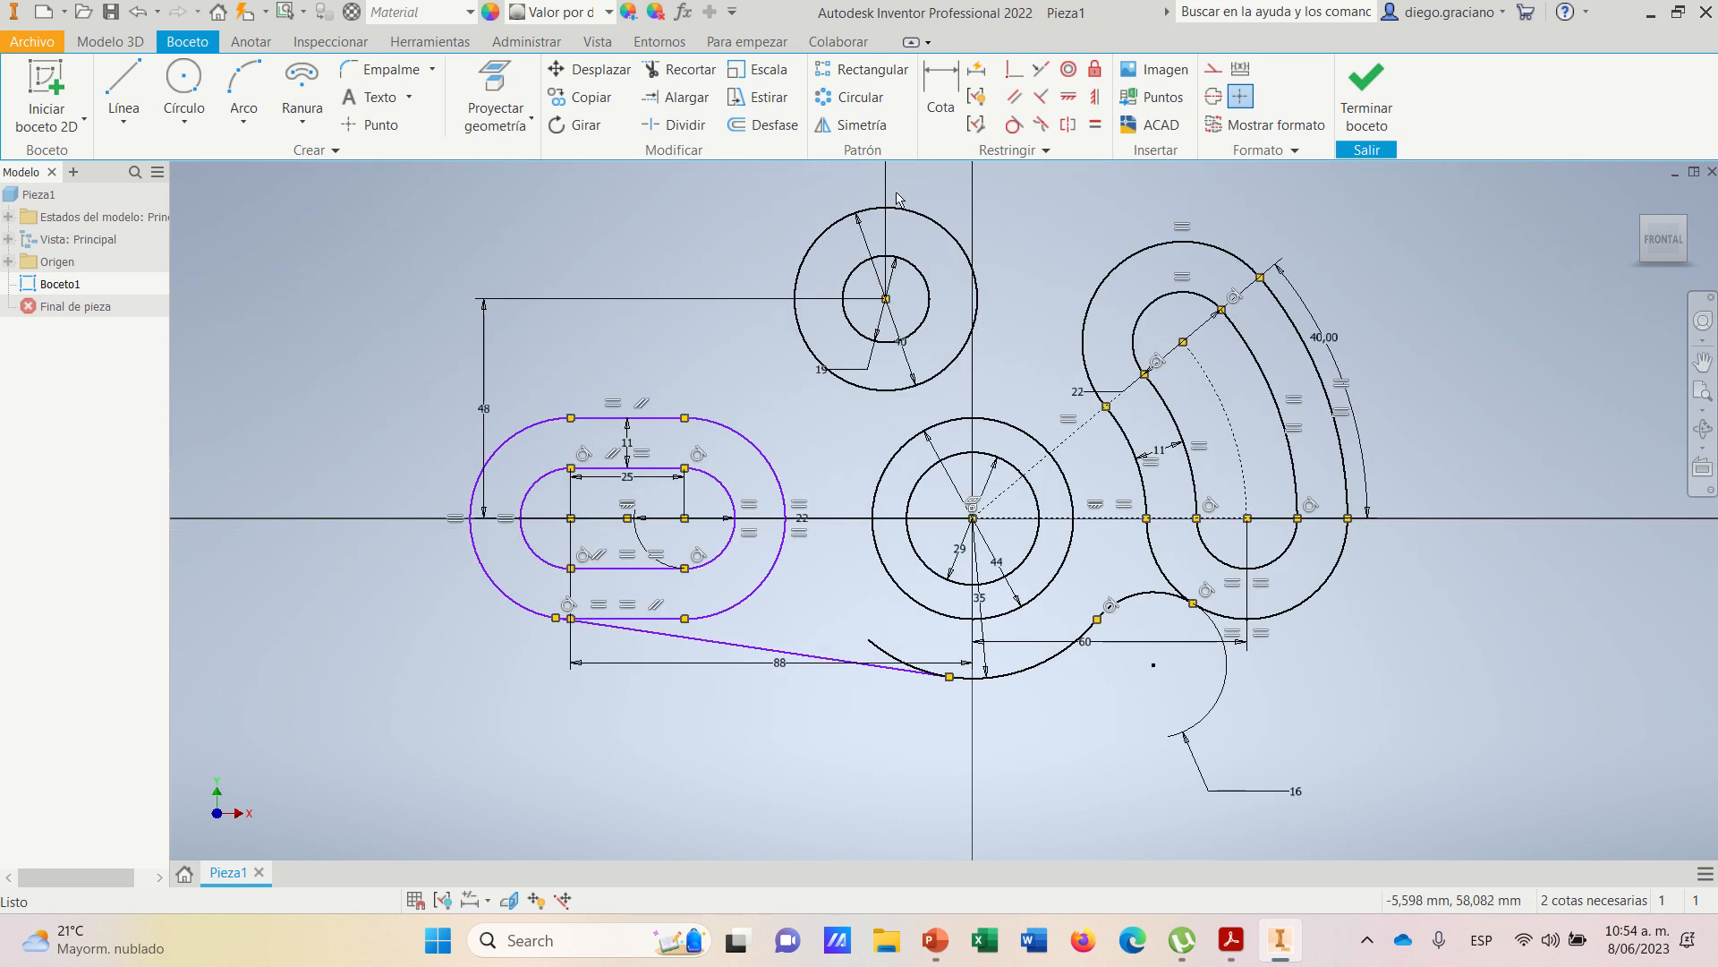
{"action": "left_click", "coordinate": [687, 70]}
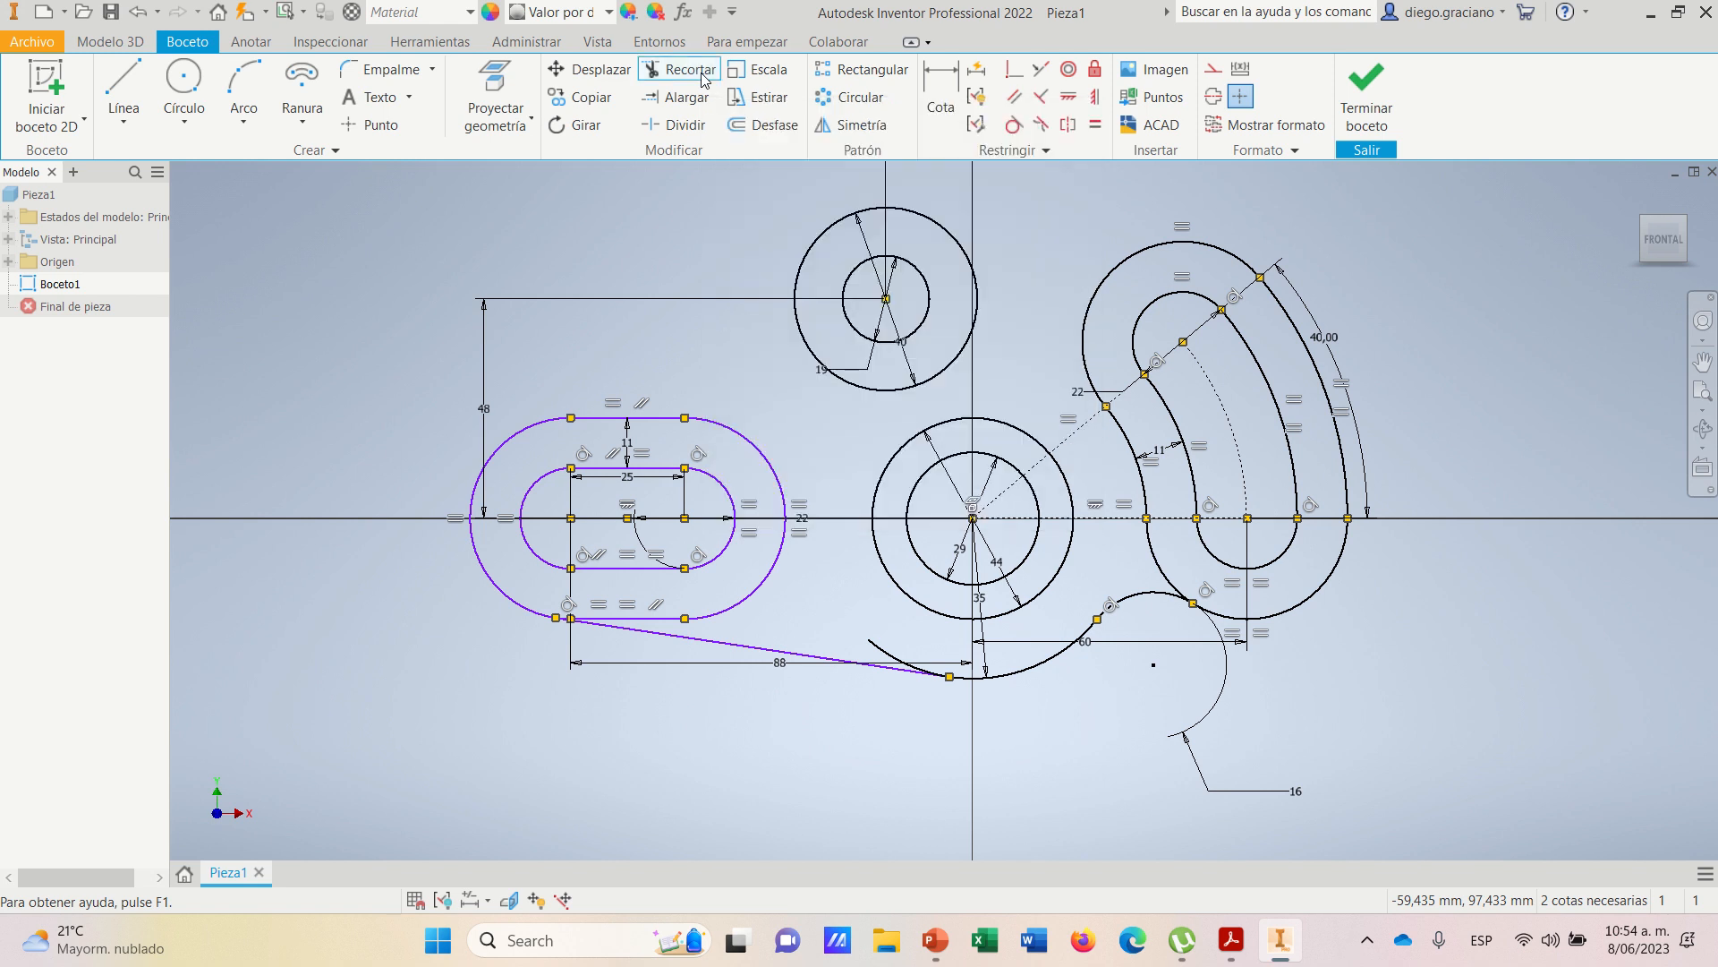
{"action": "scroll", "coordinate": [886, 651], "scroll_direction": "up", "scroll_amount": 5}
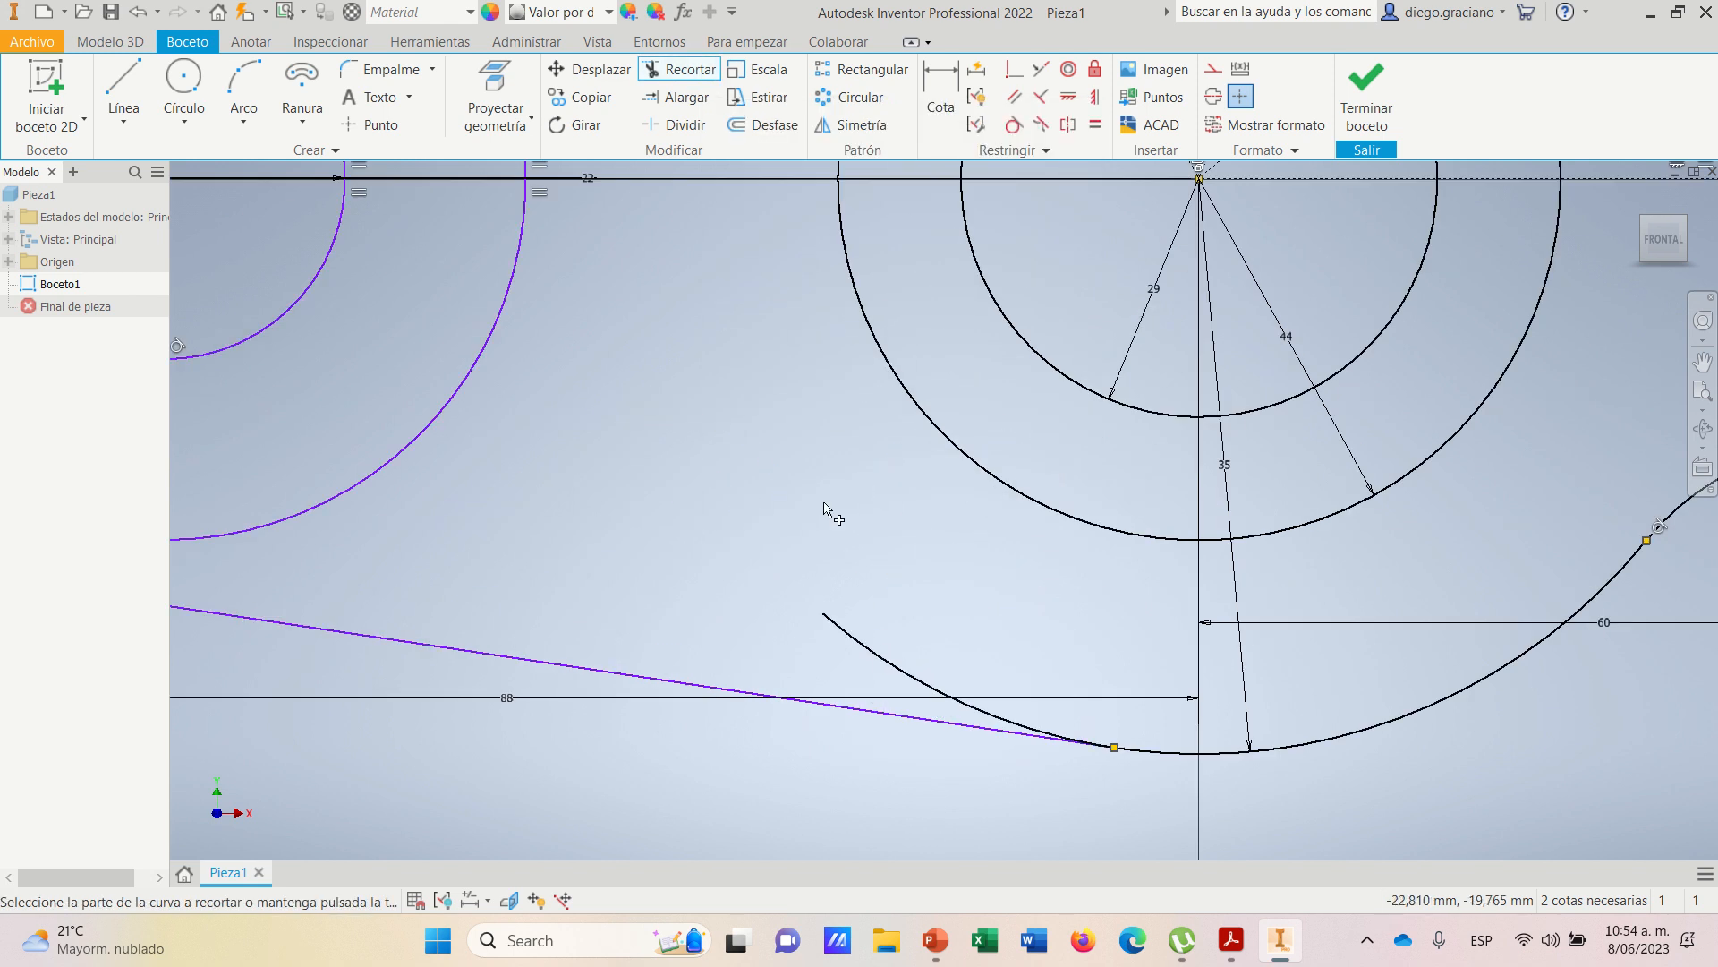
{"action": "scroll", "coordinate": [863, 652], "scroll_direction": "down", "scroll_amount": 2}
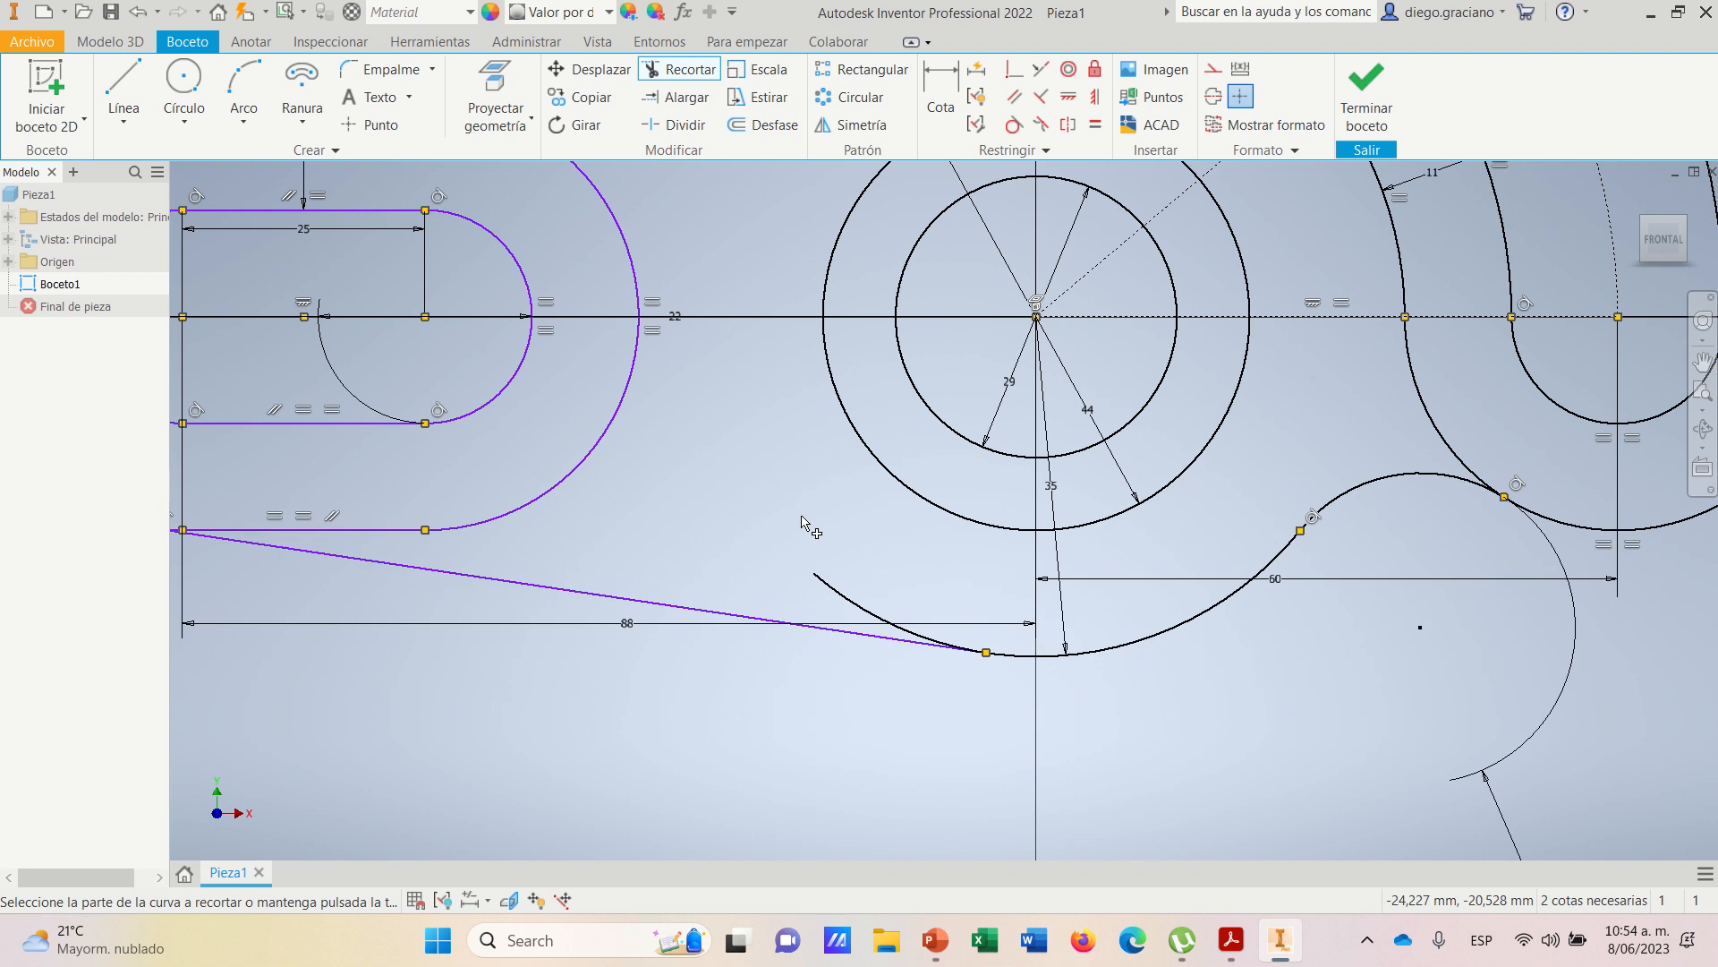
{"action": "scroll", "coordinate": [863, 624], "scroll_direction": "down", "scroll_amount": 3}
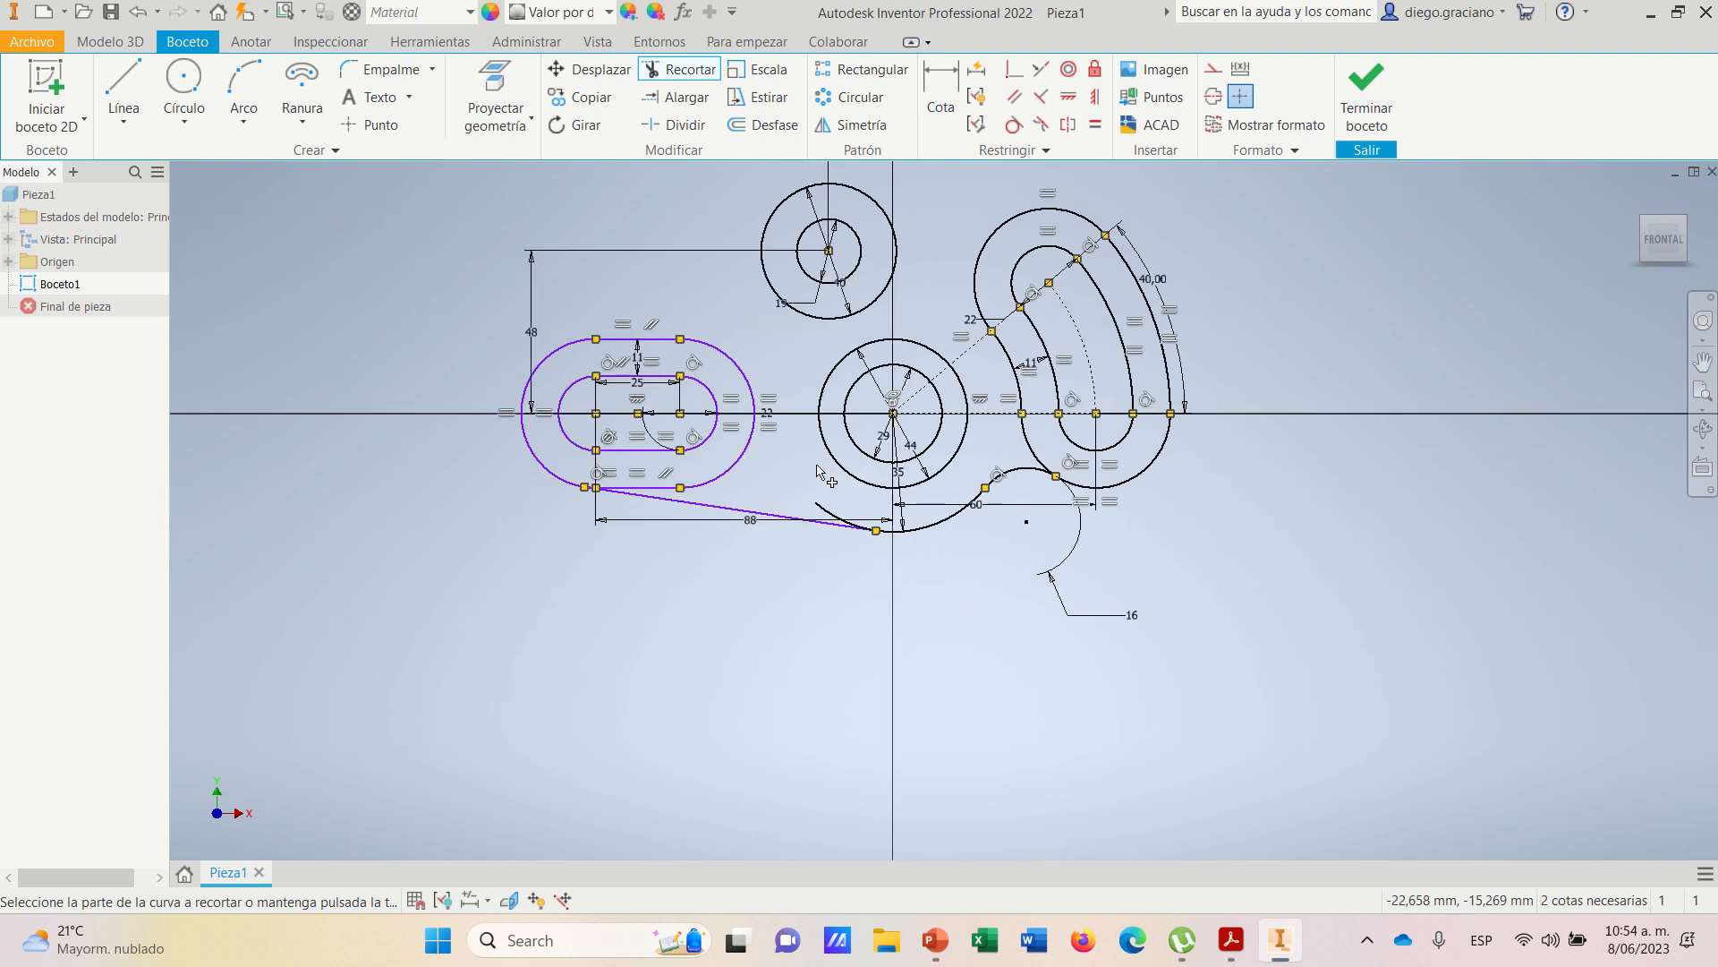
{"action": "scroll", "coordinate": [824, 519], "scroll_direction": "up", "scroll_amount": 2}
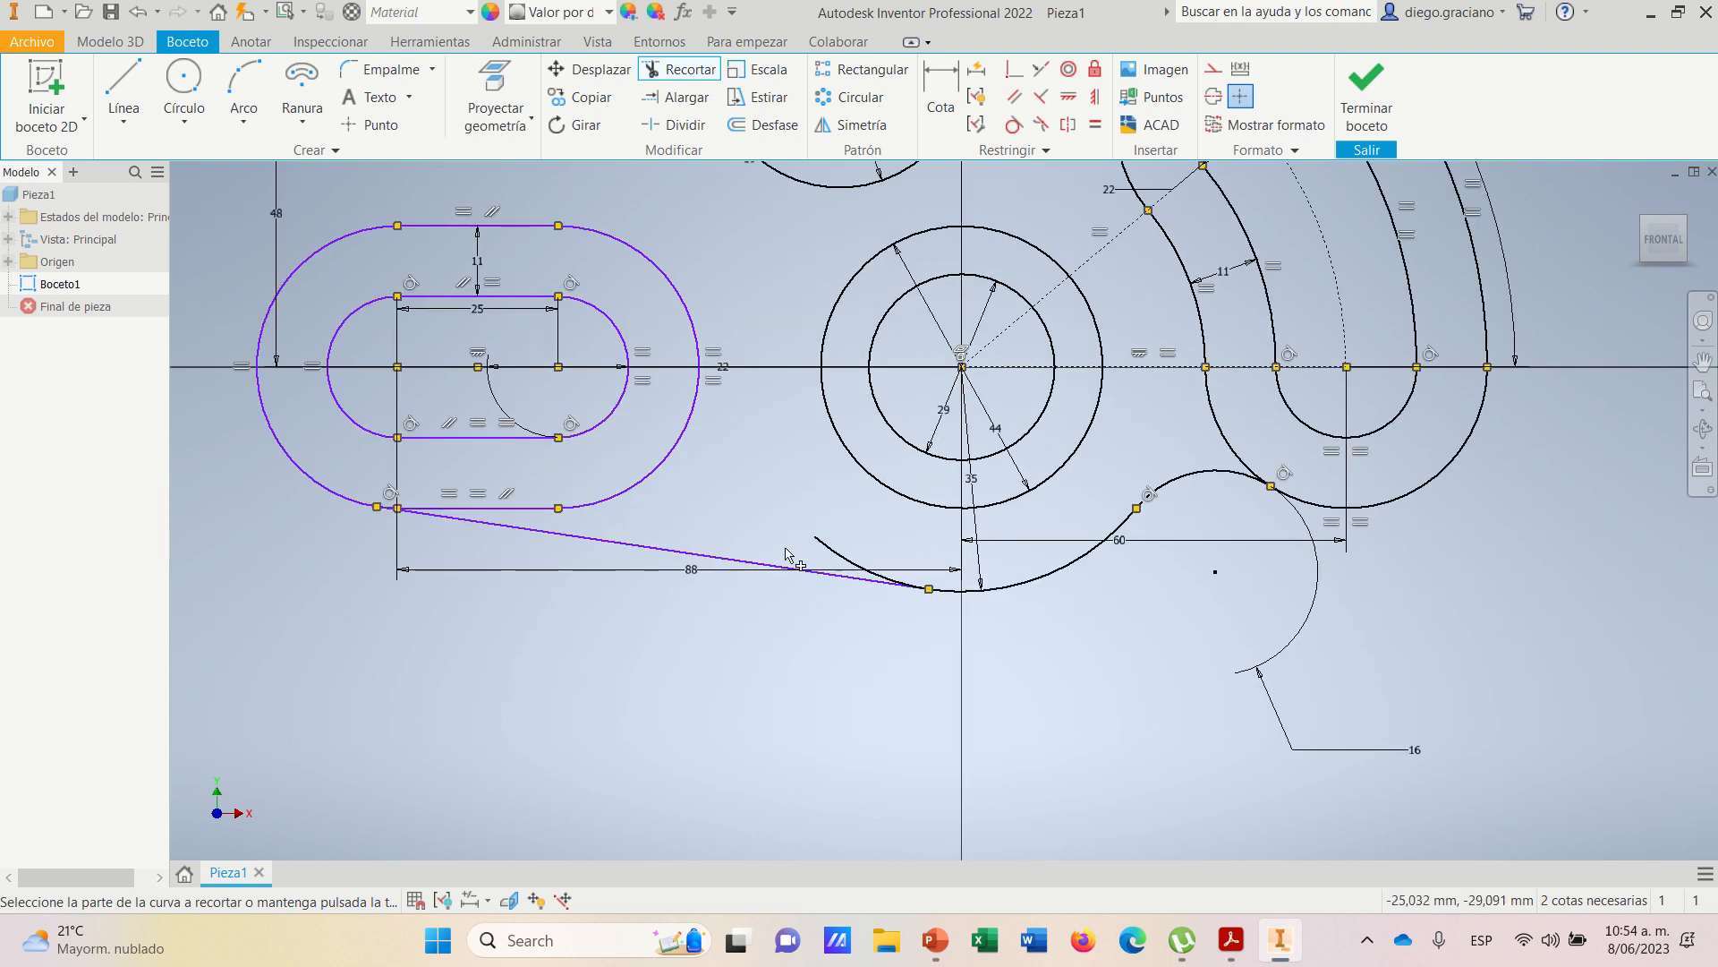
{"action": "left_click", "coordinate": [843, 559]}
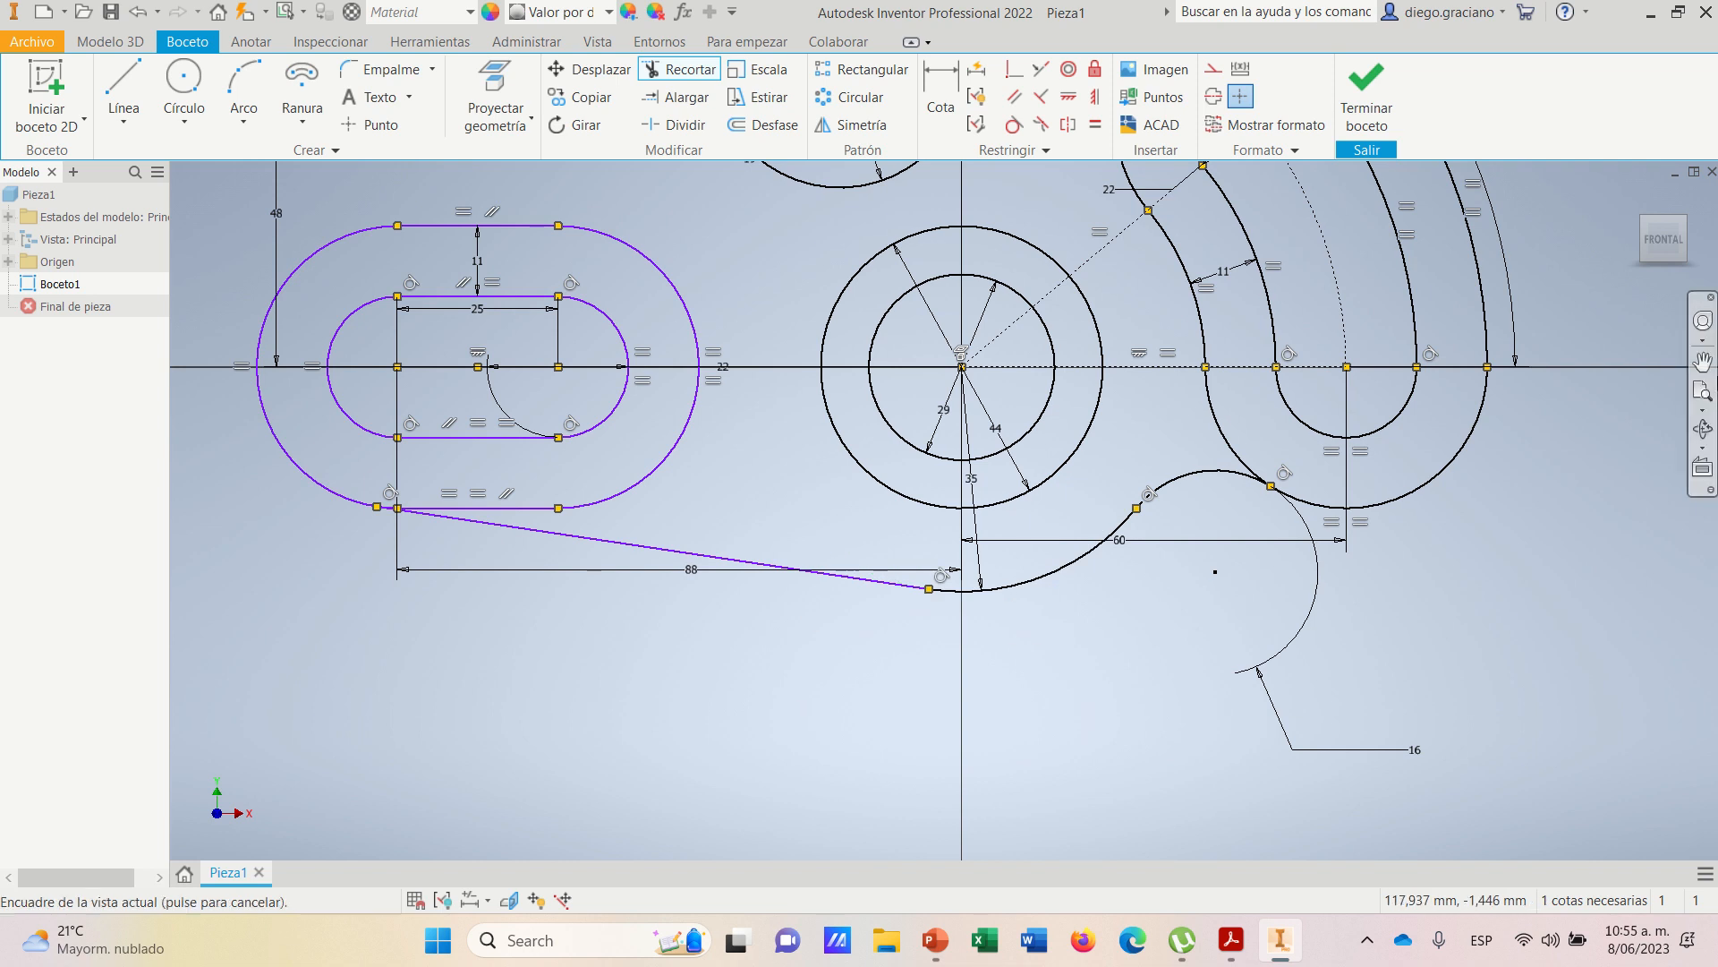
{"action": "left_click", "coordinate": [1703, 391]}
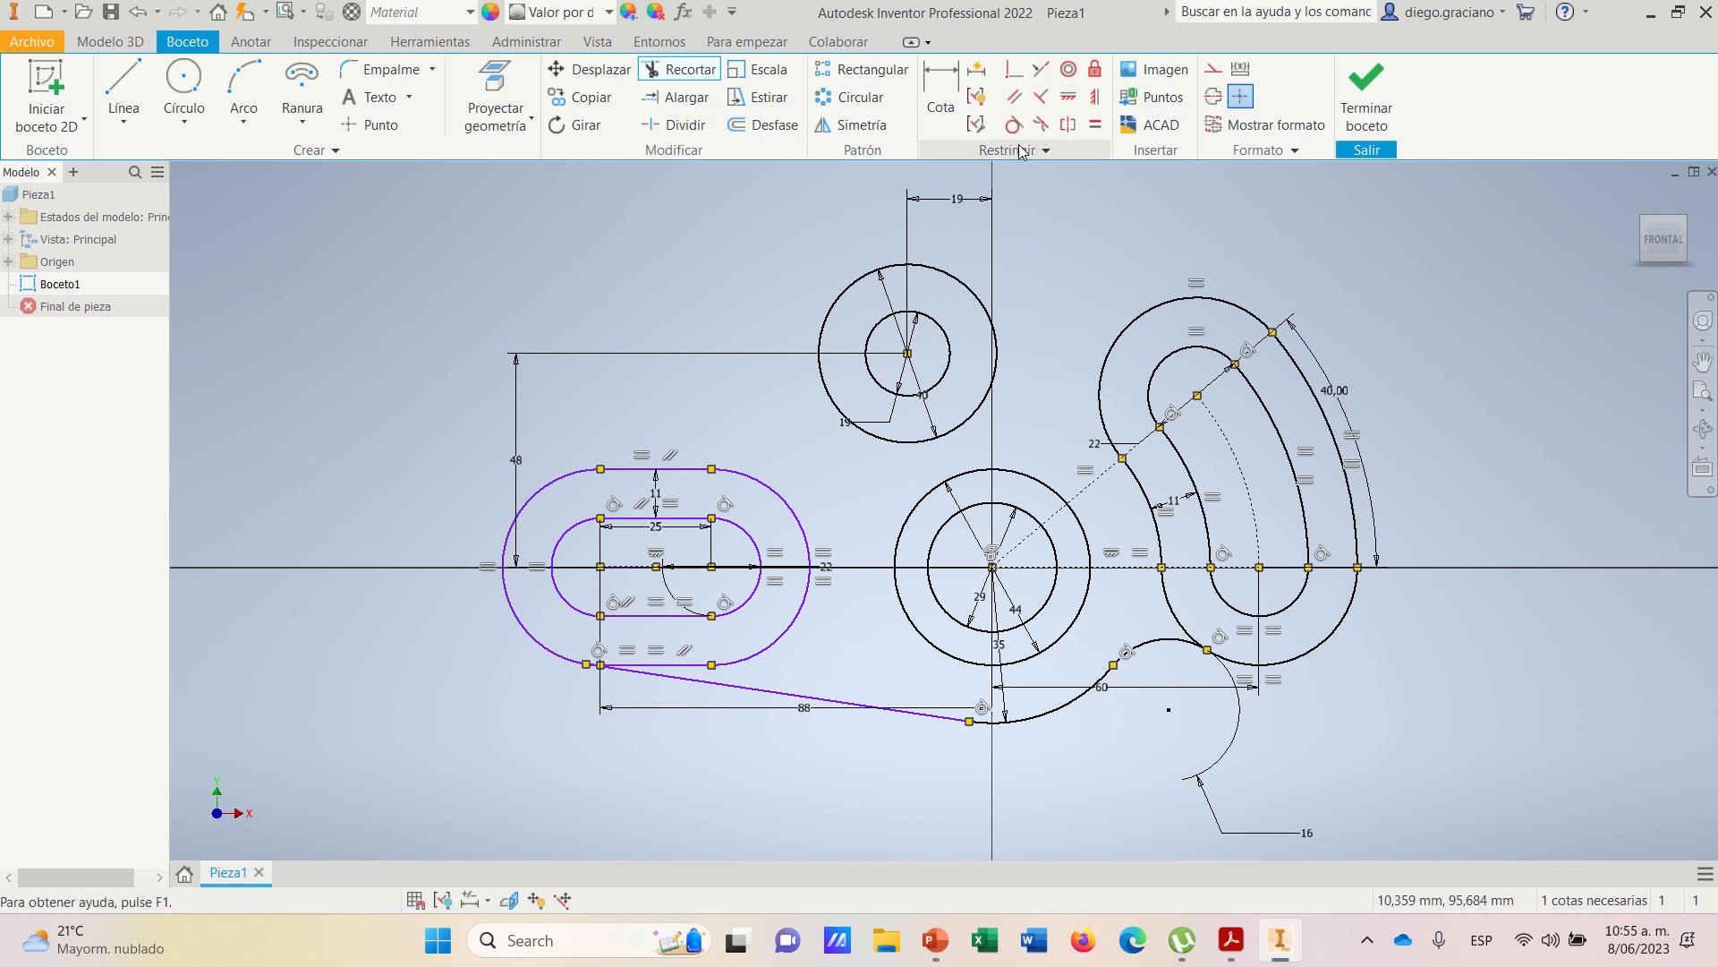
- Check the reference PDF in Acrobat Reader, and draw a three-point arc of about 20 mm radius between the 40 mm circle and the curved slot's outer contour in Inventor
{"action": "key", "text": "x"}
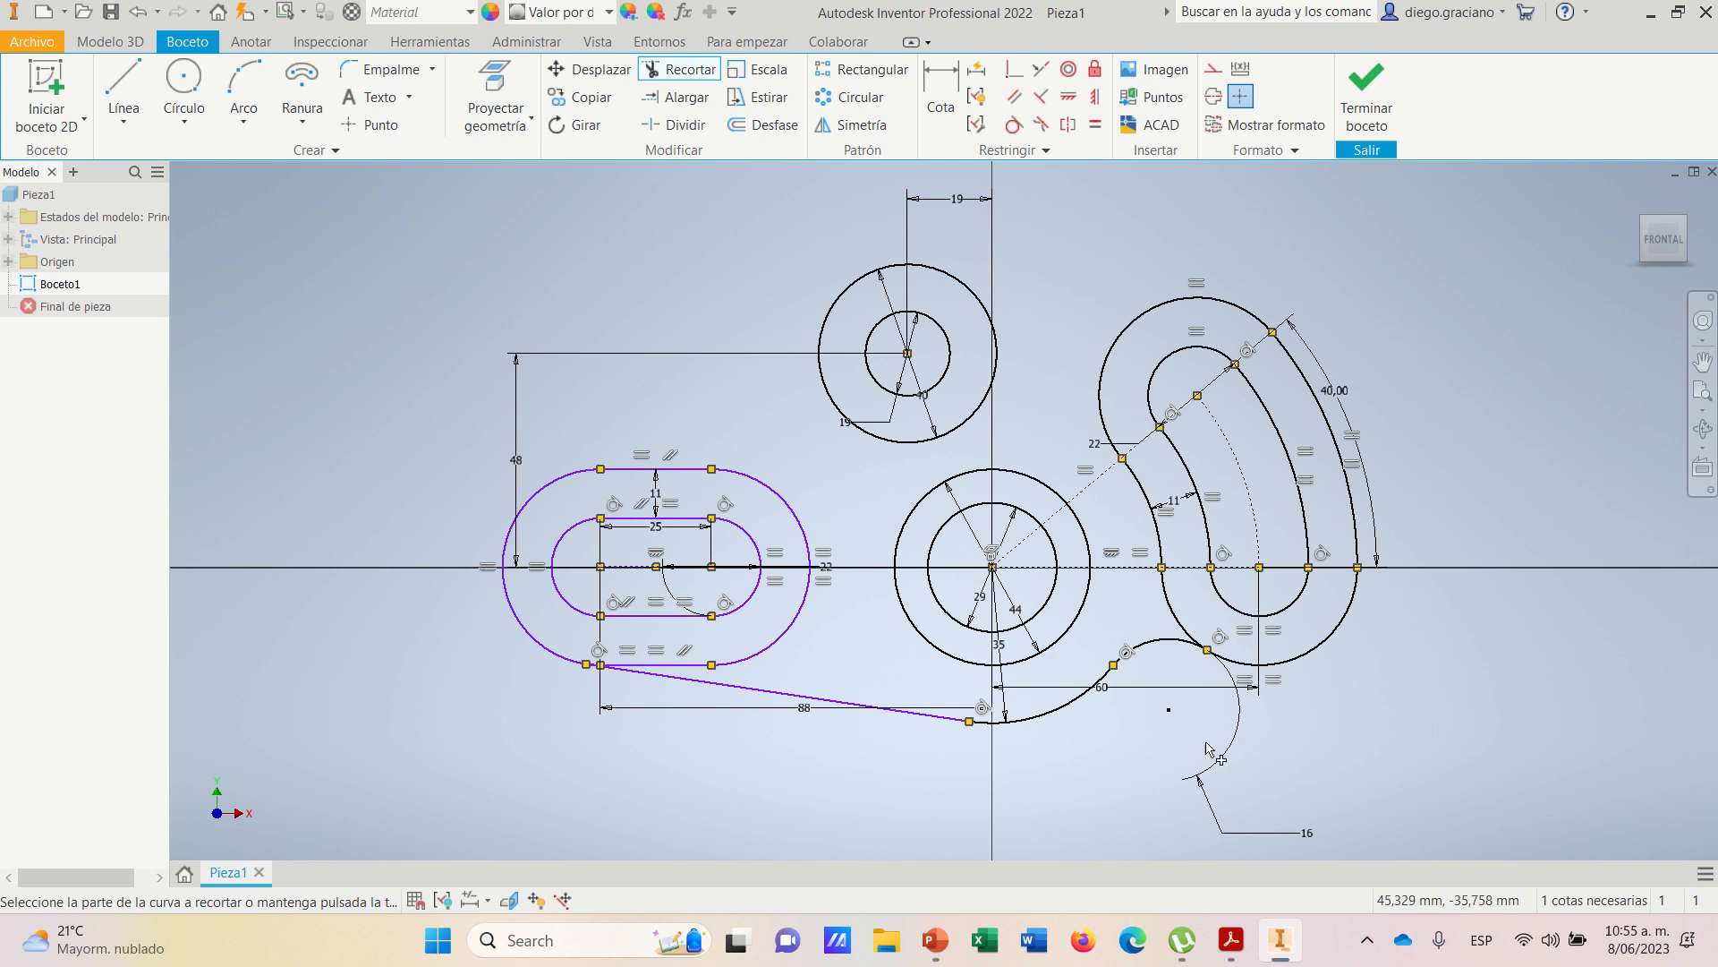
{"action": "mouse_move", "coordinate": [1232, 943]}
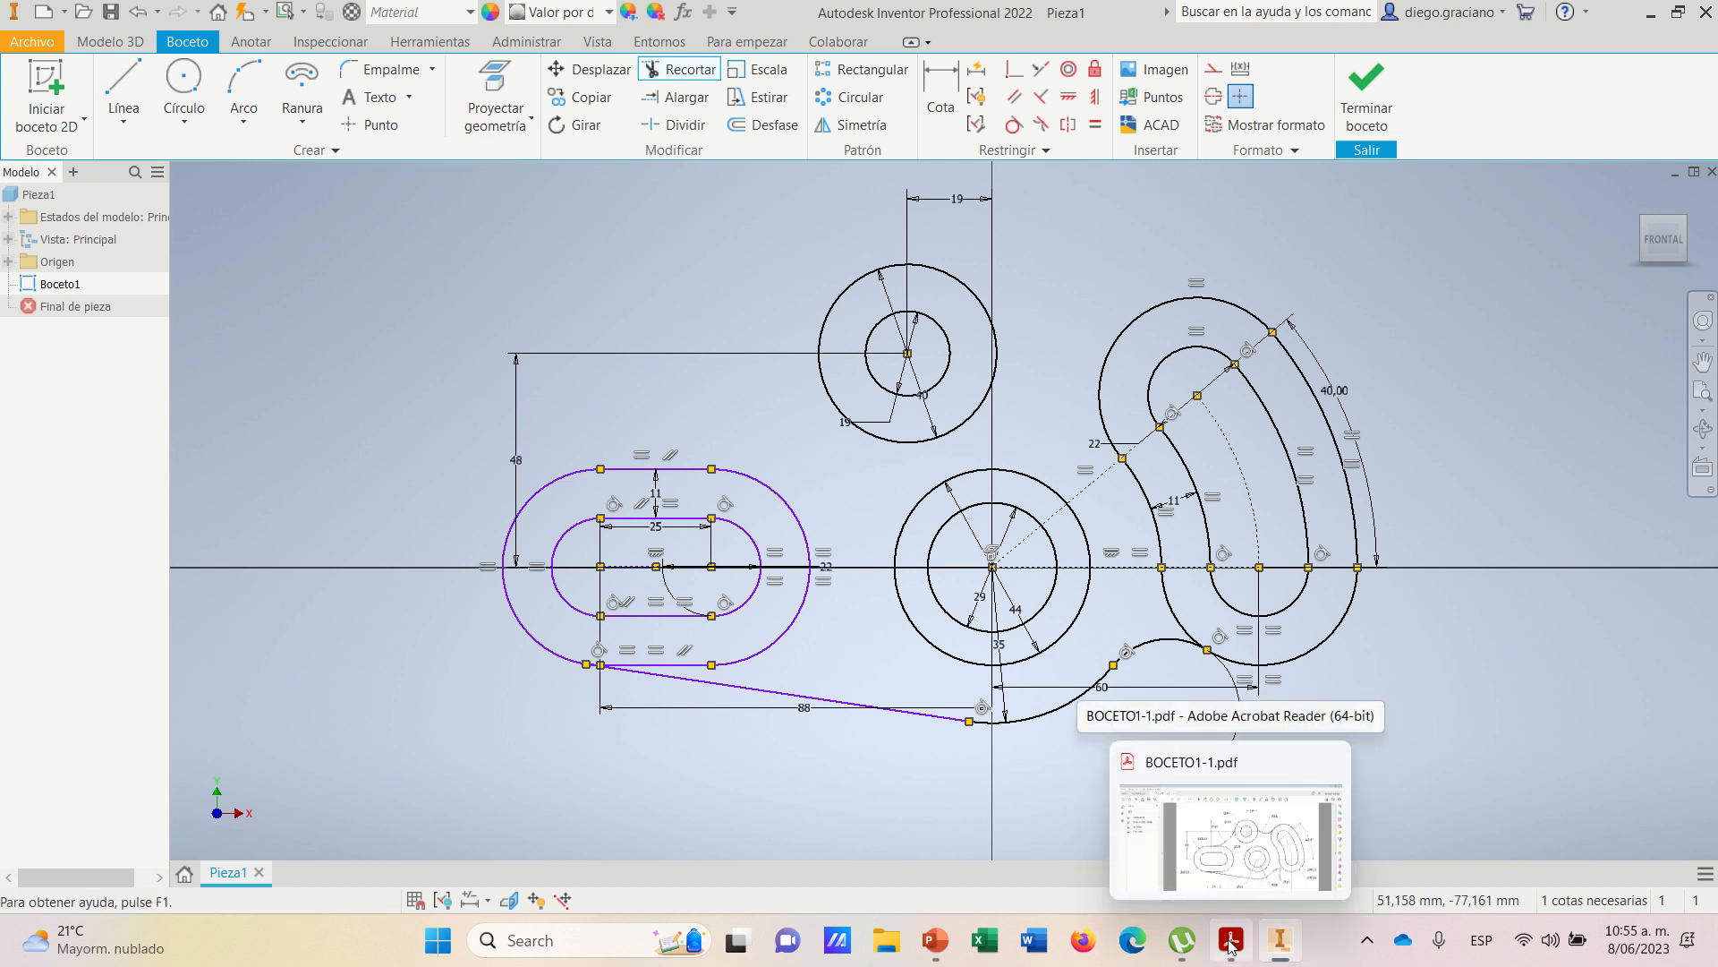
{"action": "left_click", "coordinate": [1232, 943]}
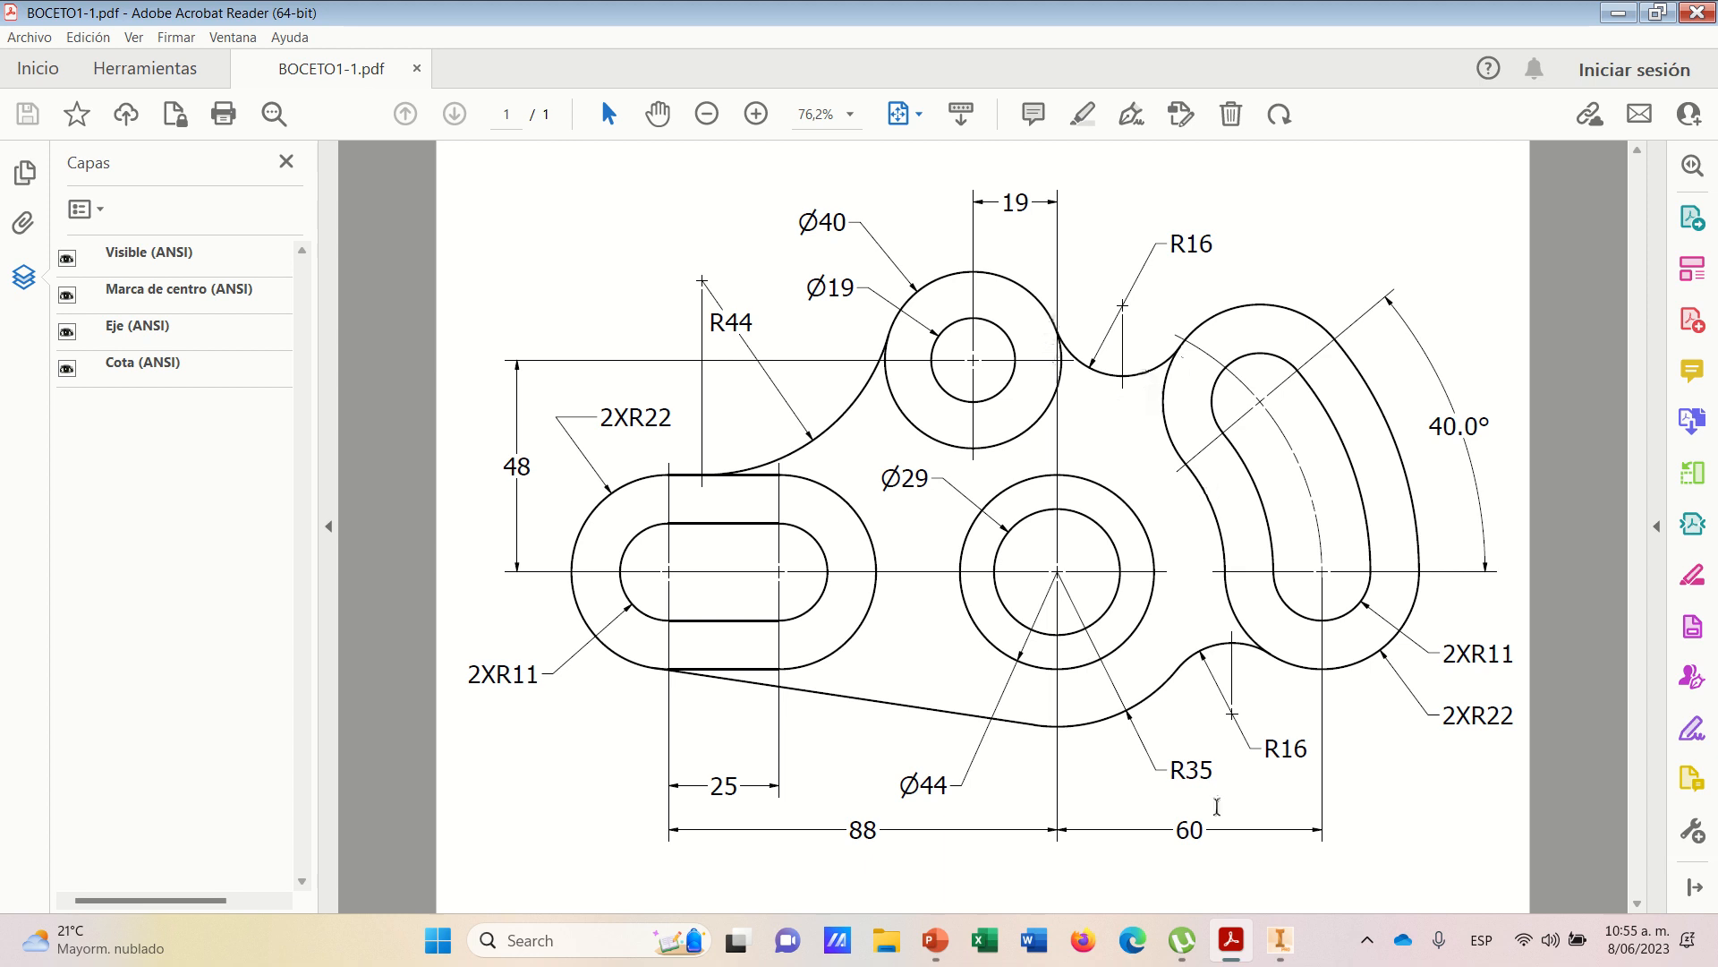
{"action": "left_click", "coordinate": [1285, 942]}
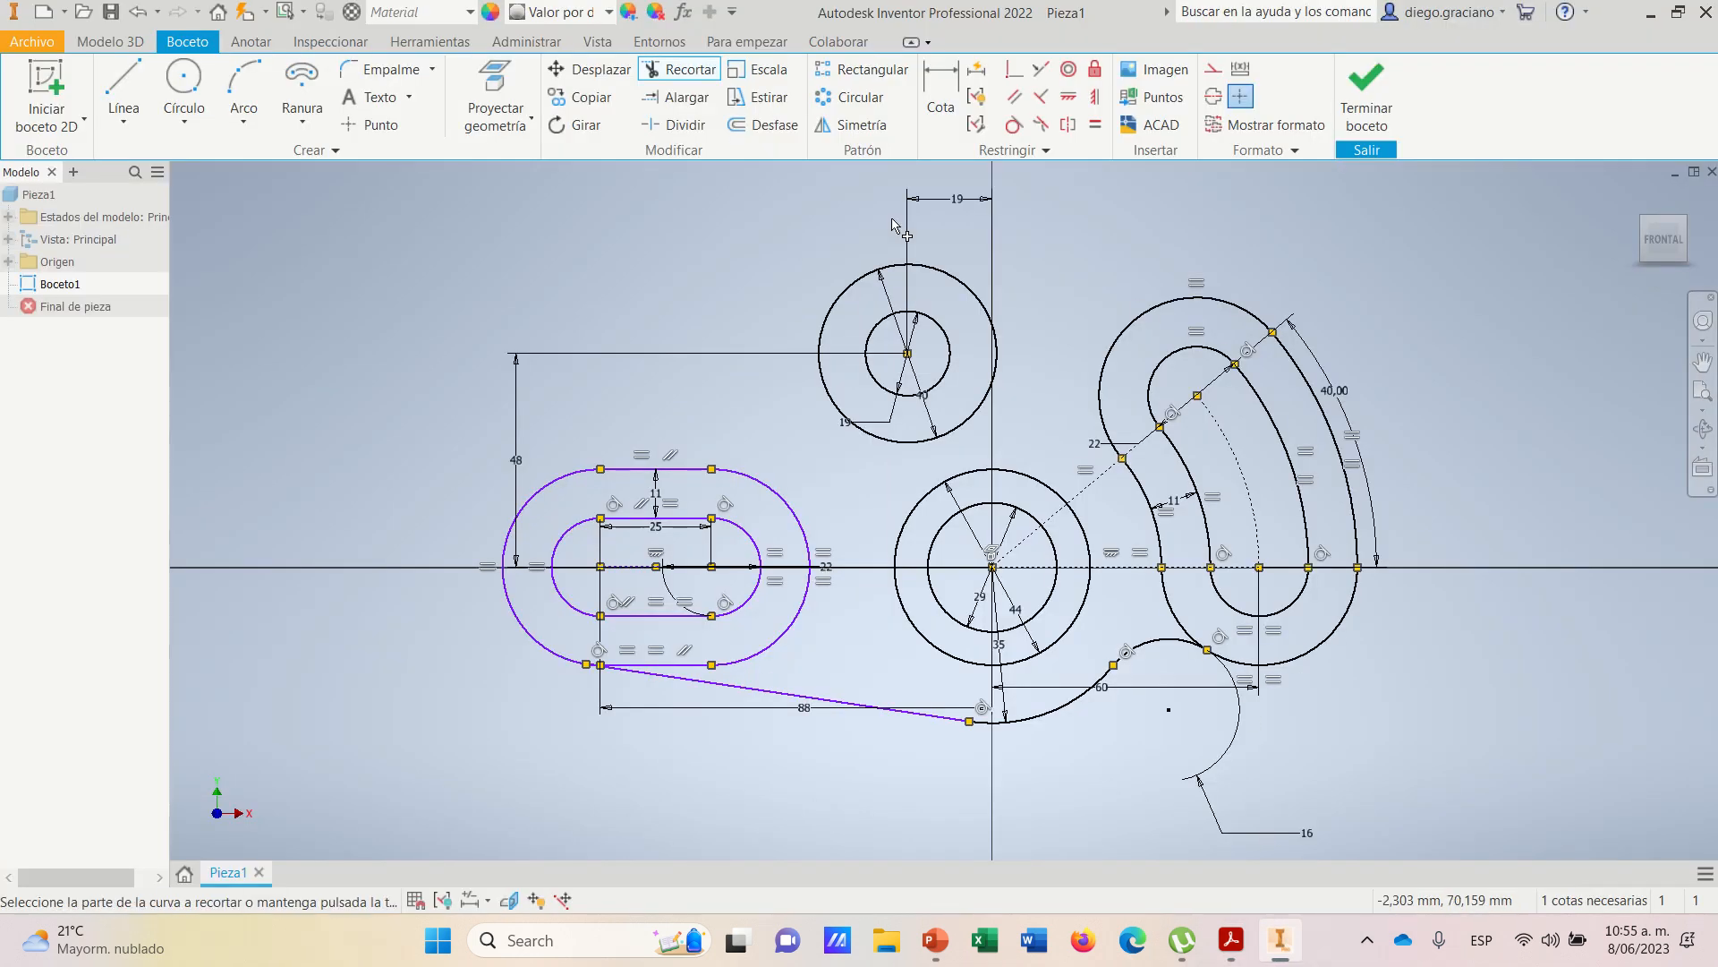
{"action": "left_click", "coordinate": [242, 82]}
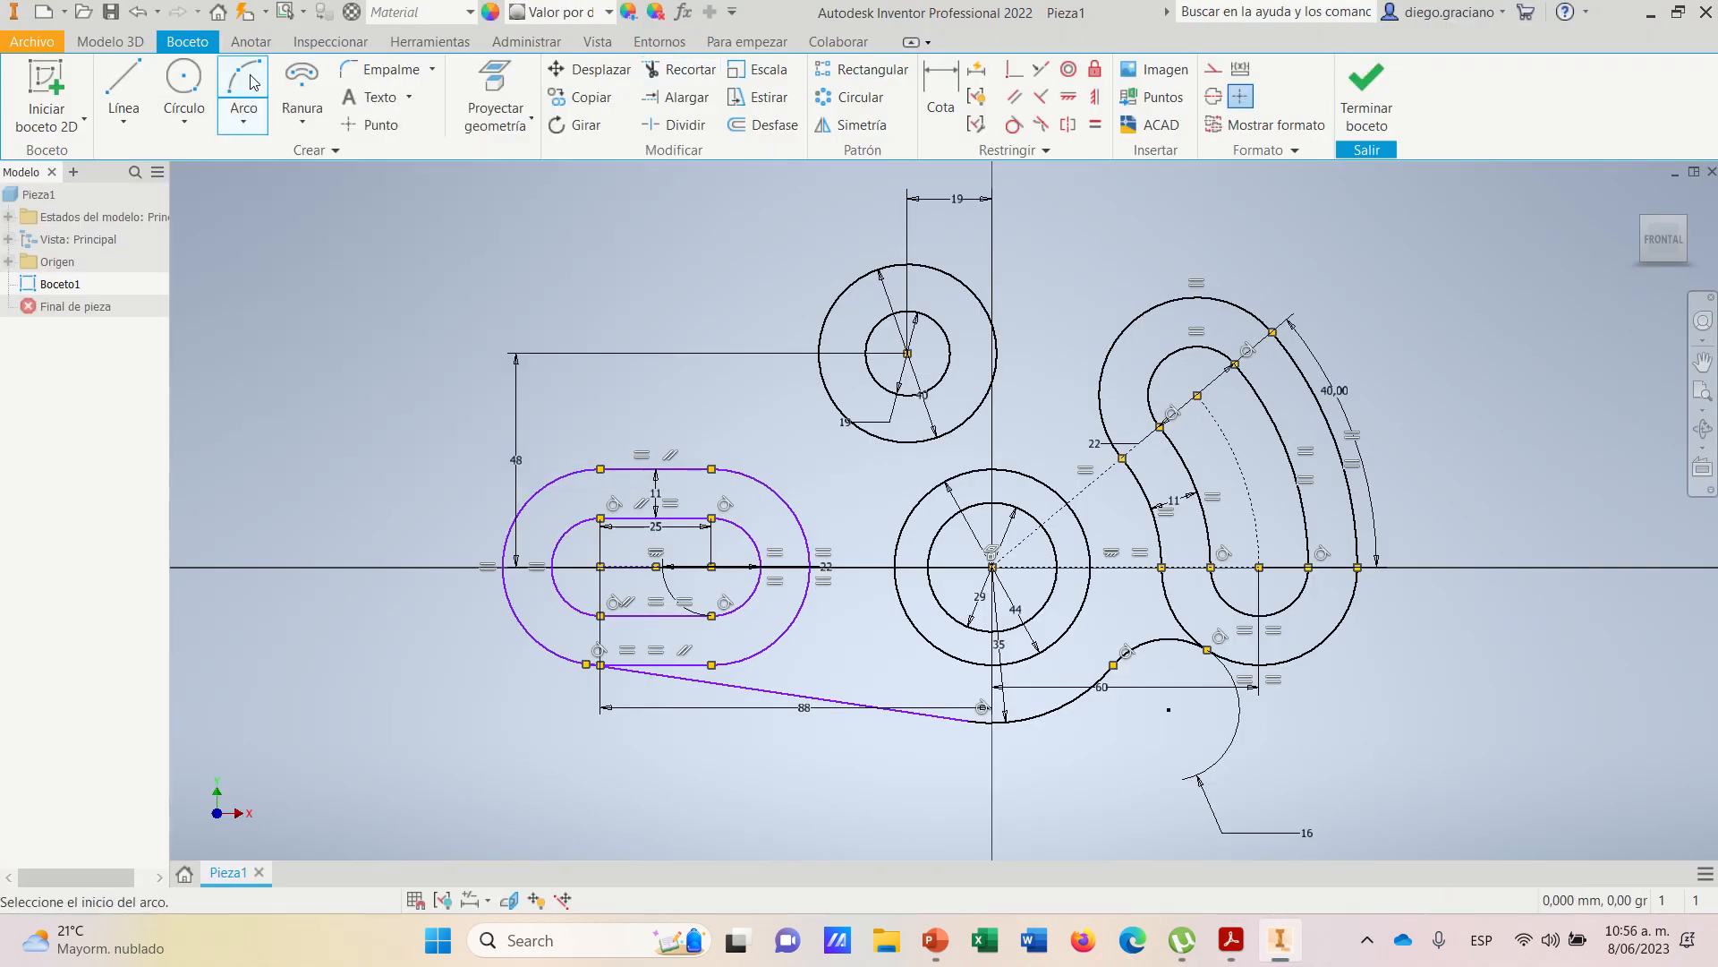
{"action": "scroll", "coordinate": [1032, 337], "scroll_direction": "down", "scroll_amount": 3}
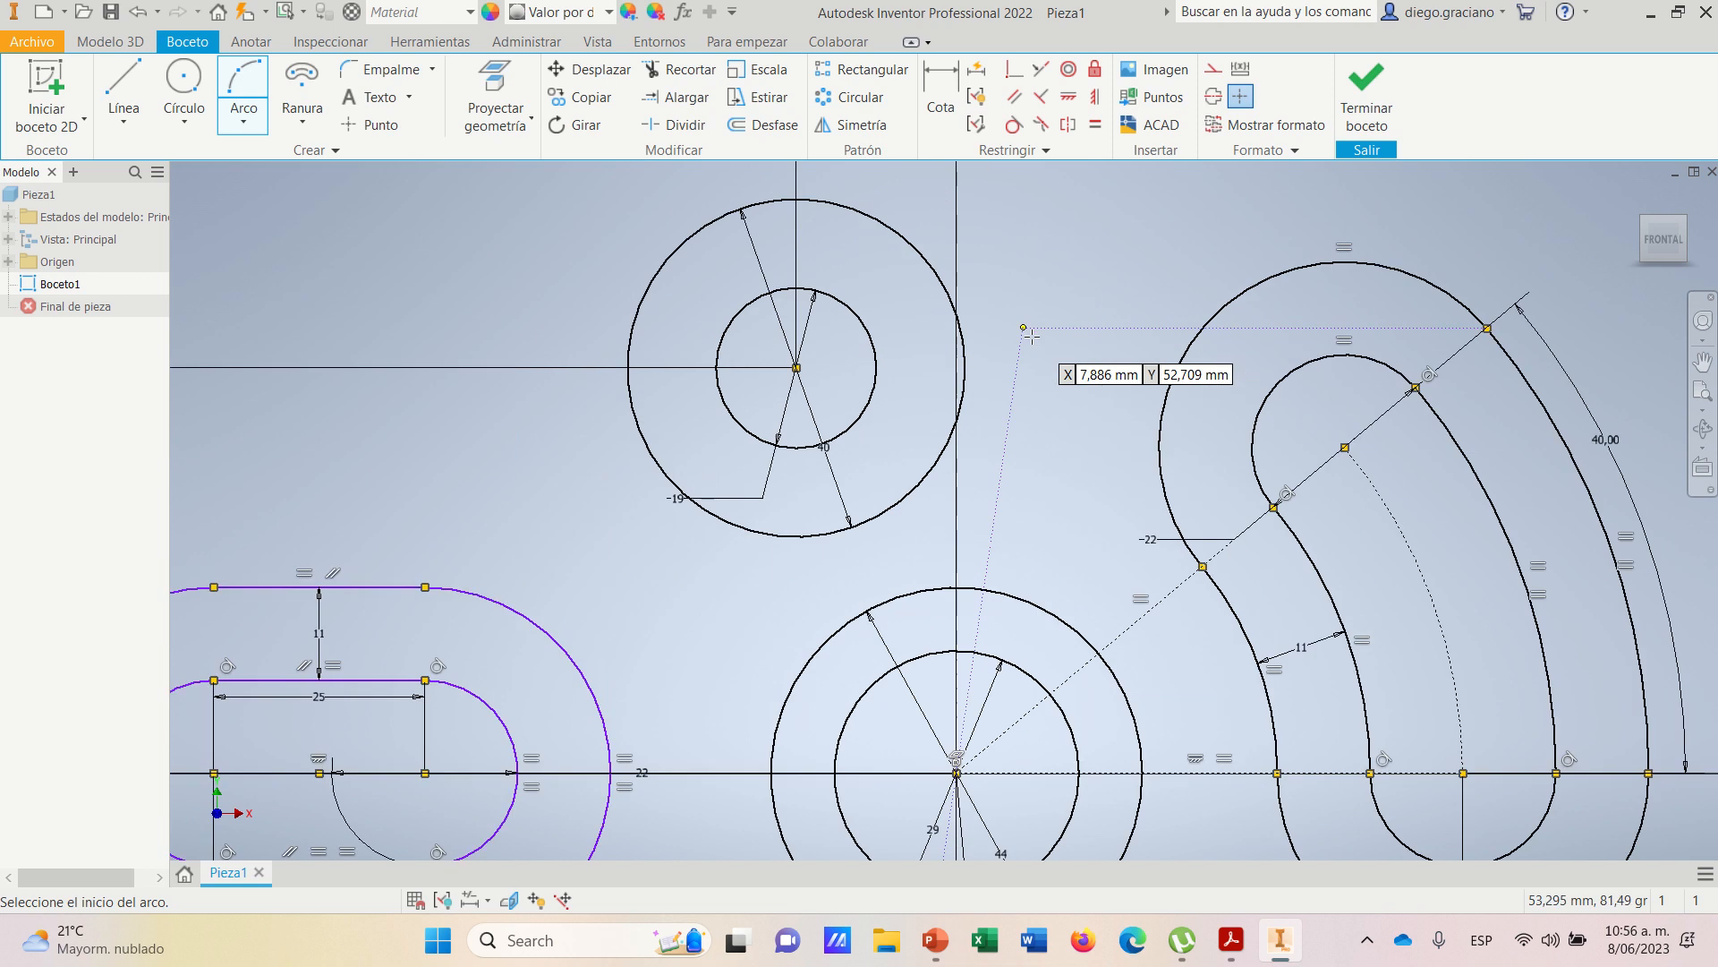
{"action": "left_click", "coordinate": [938, 274]}
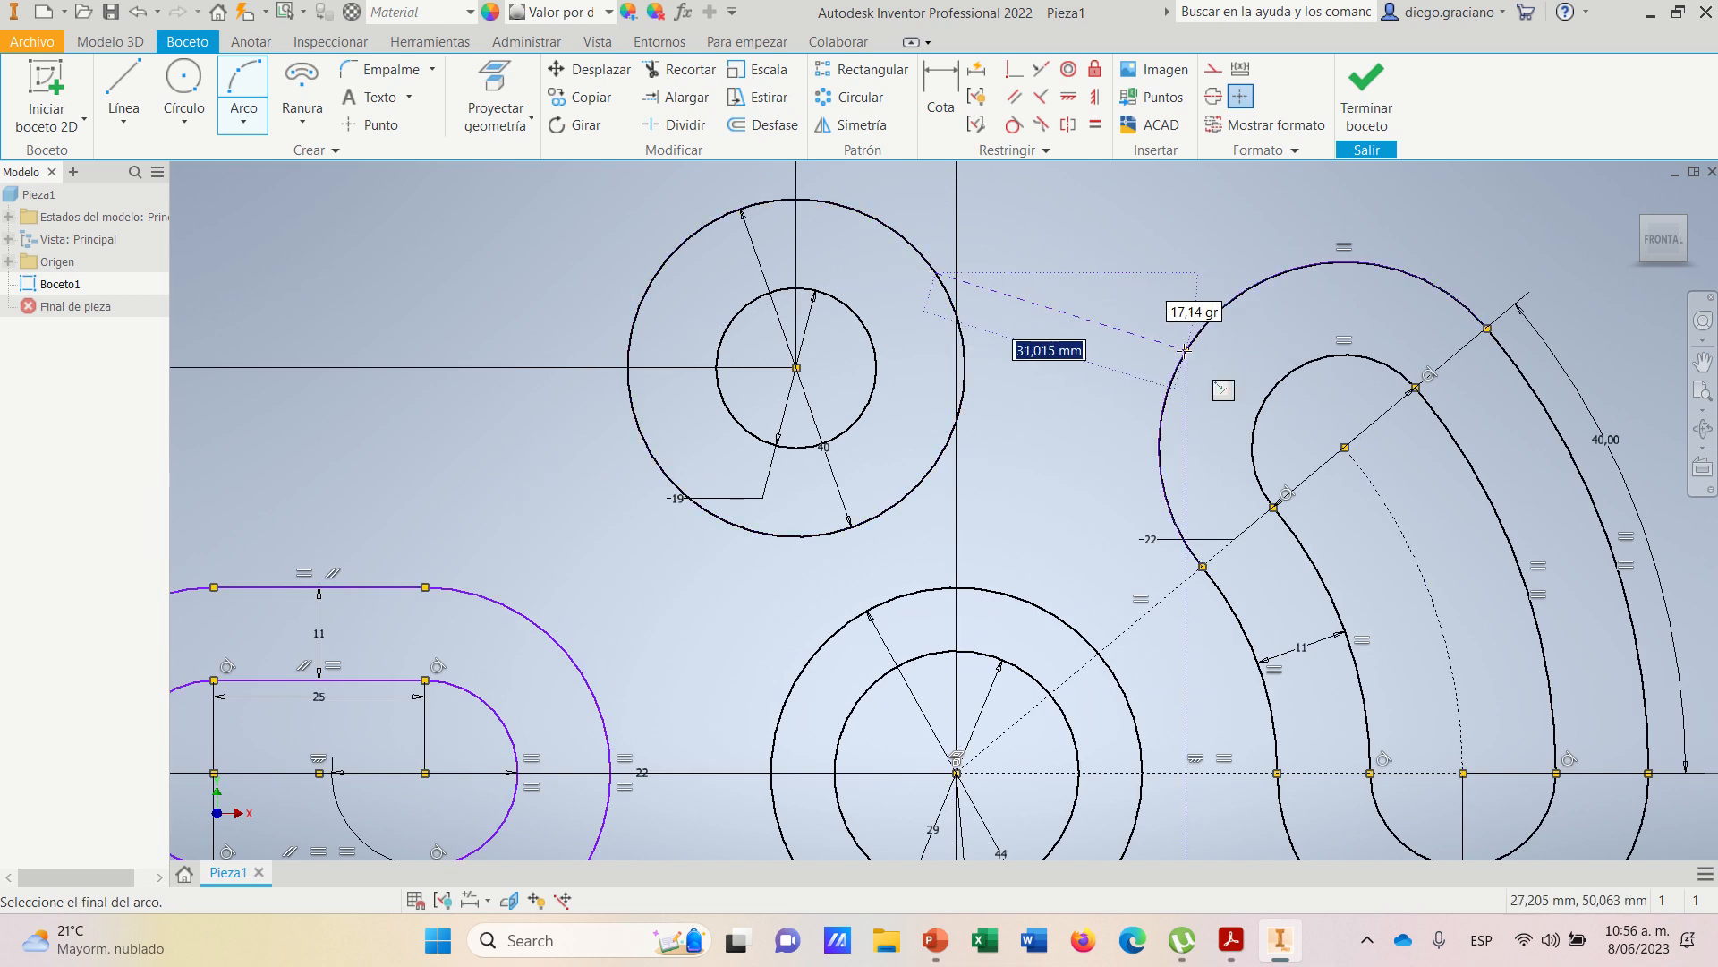
{"action": "left_click", "coordinate": [1186, 349]}
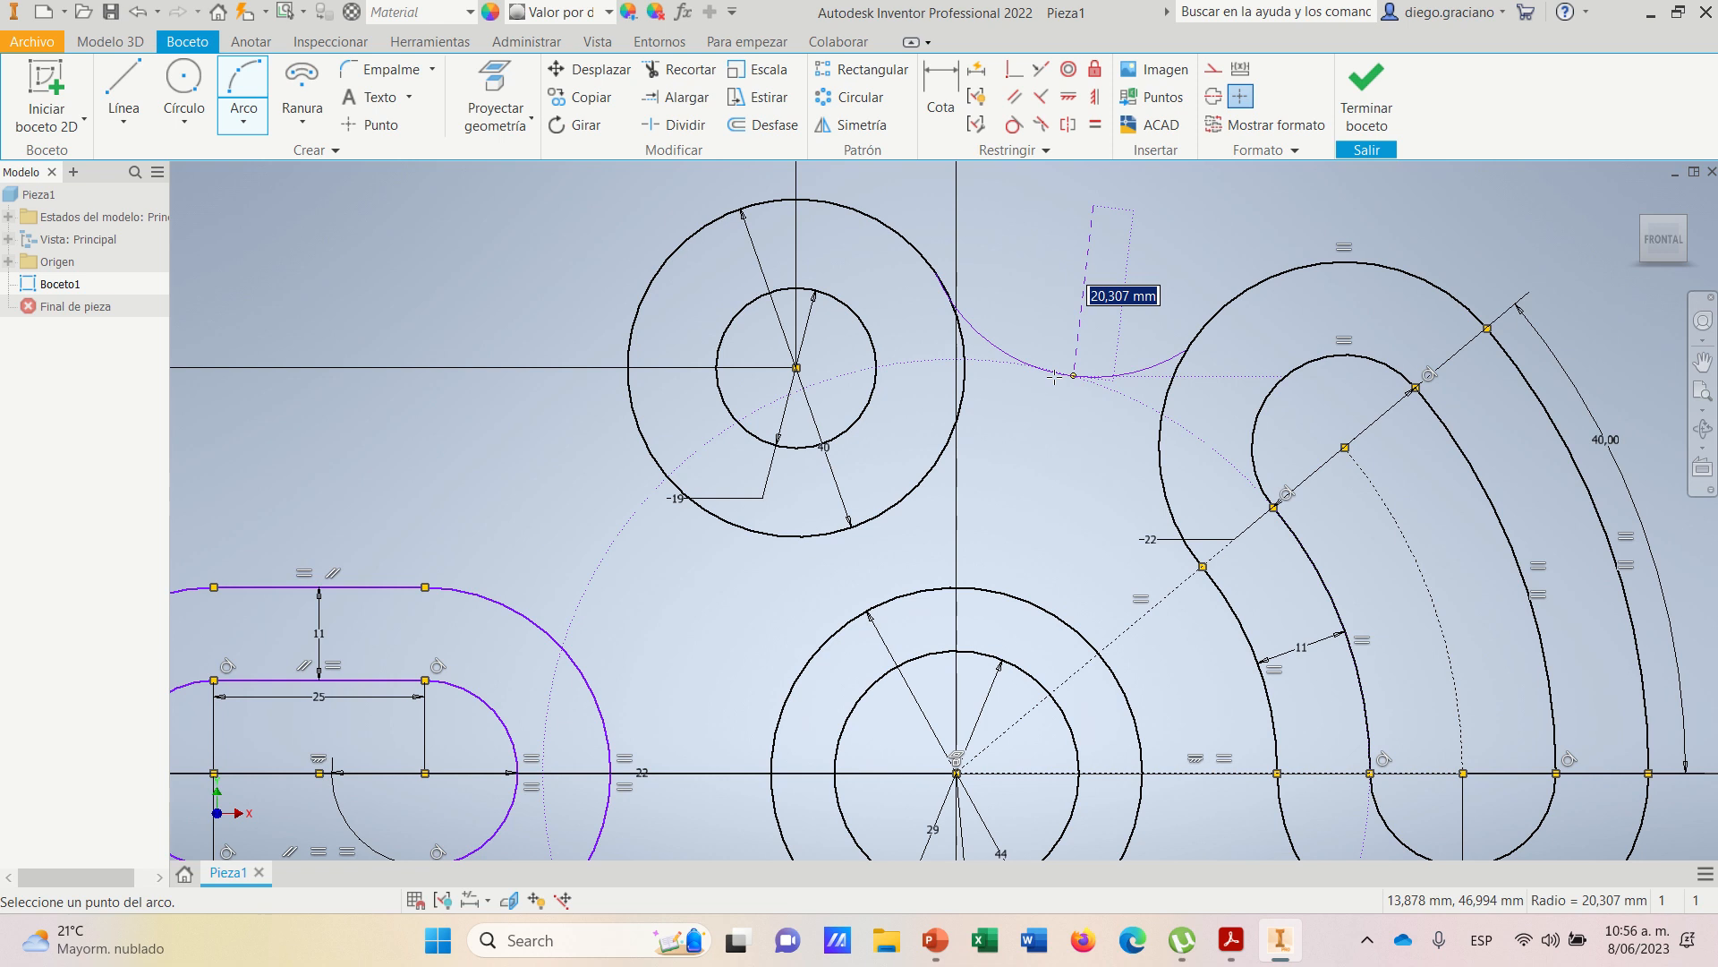
{"action": "left_click", "coordinate": [1053, 376]}
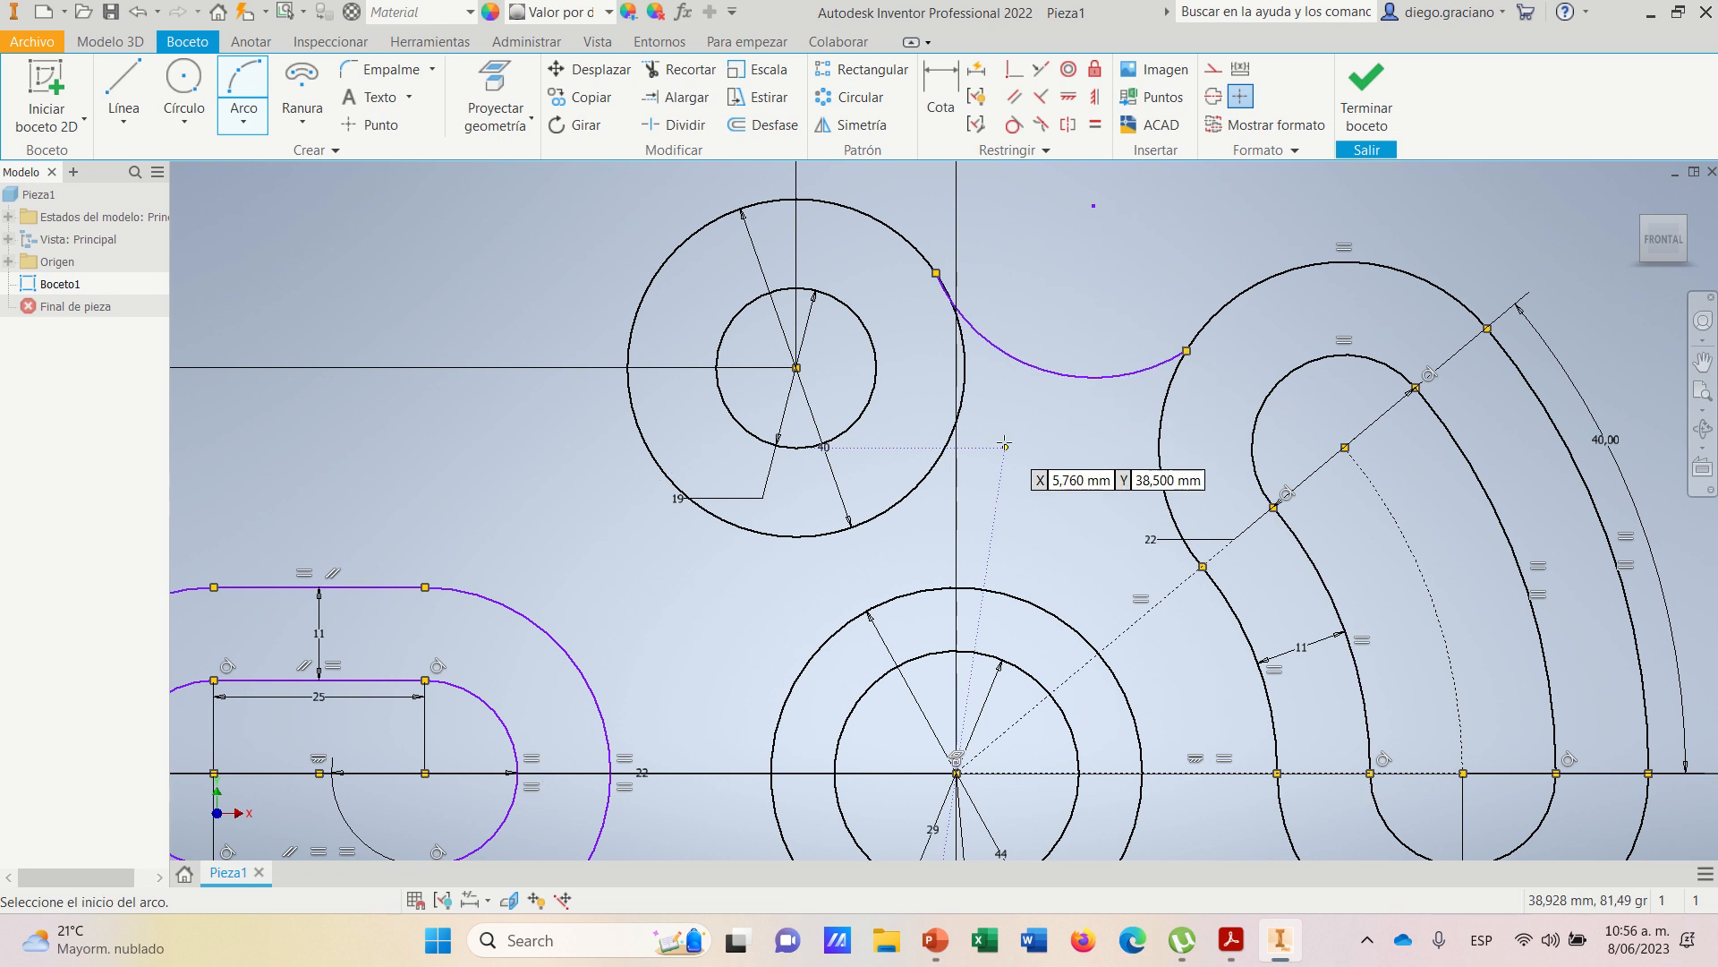
- Make the new upper arc tangent to the 40 mm circle and to the upper outer arc of the curved slot
{"action": "scroll", "coordinate": [1015, 388], "scroll_direction": "up", "scroll_amount": 2}
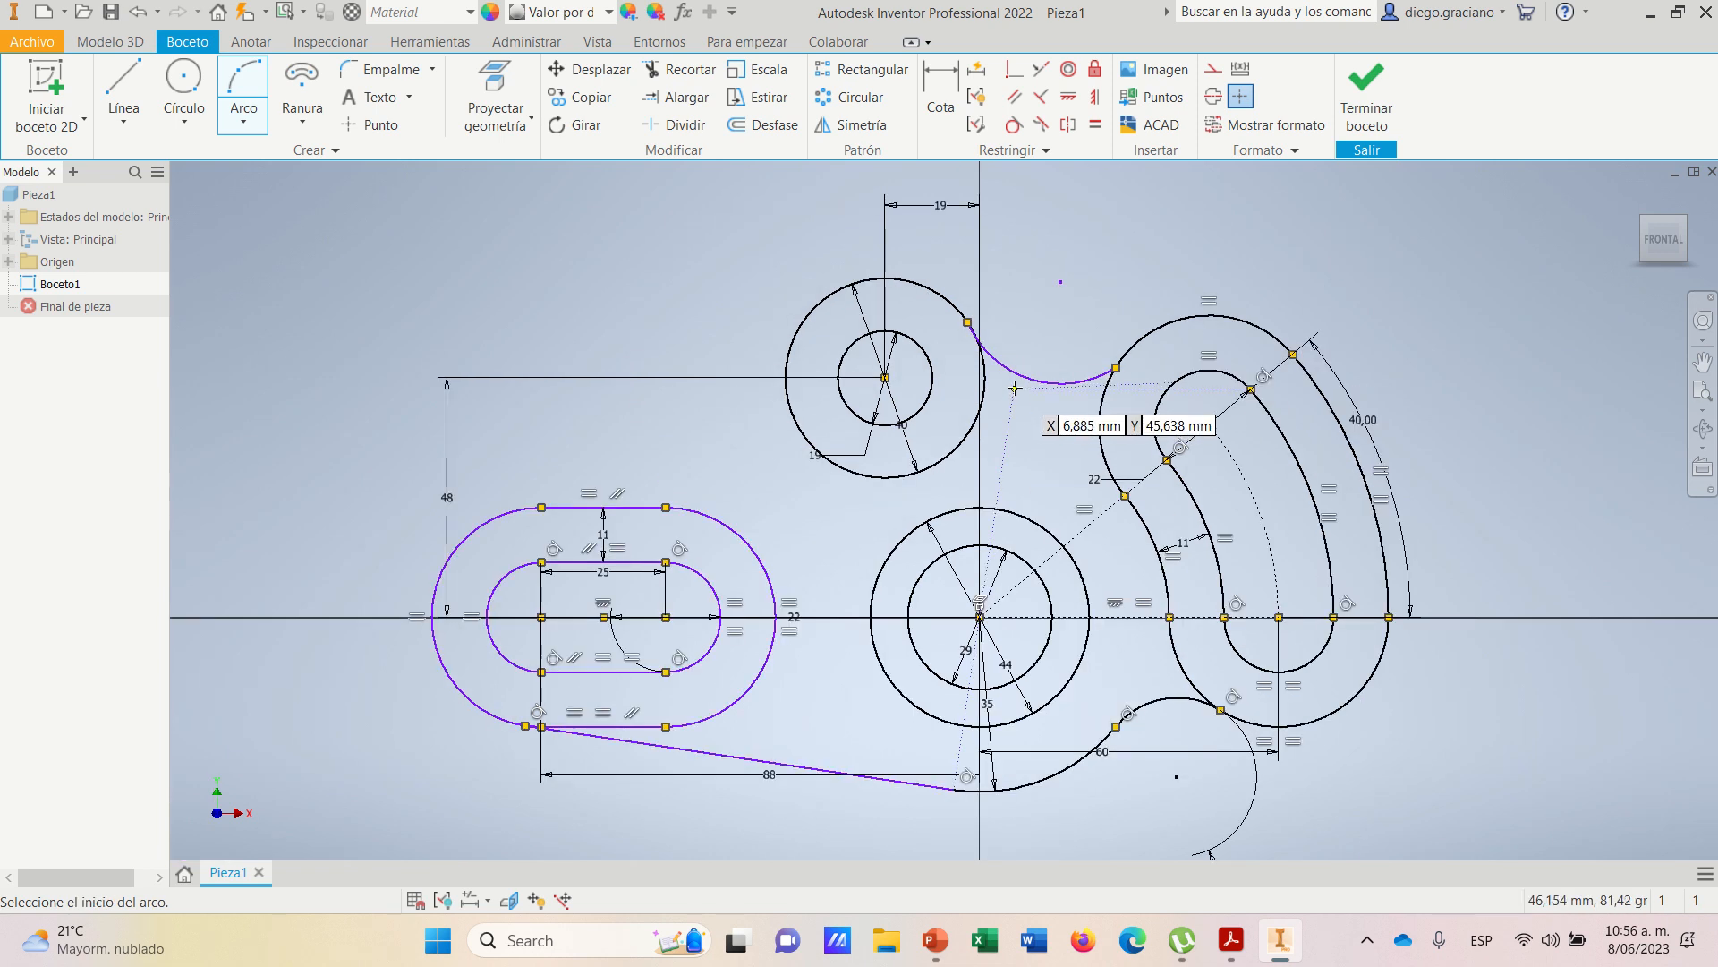
{"action": "left_click", "coordinate": [1014, 126]}
{"action": "left_click", "coordinate": [1029, 374]}
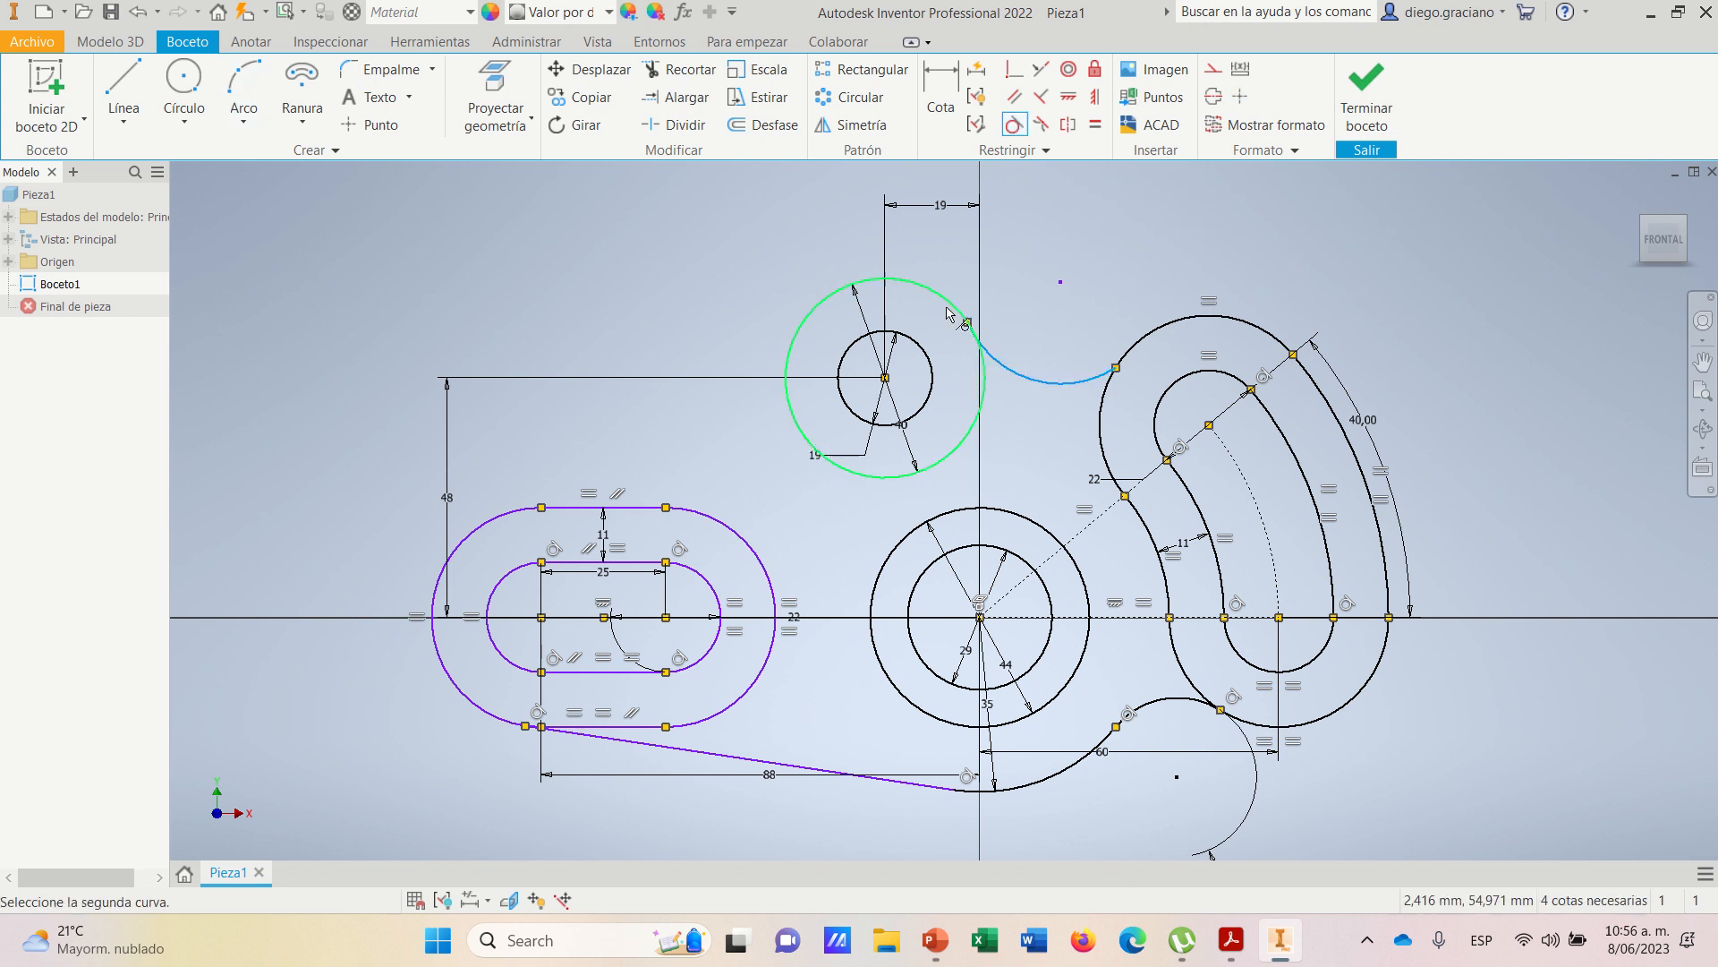
{"action": "left_click", "coordinate": [950, 311]}
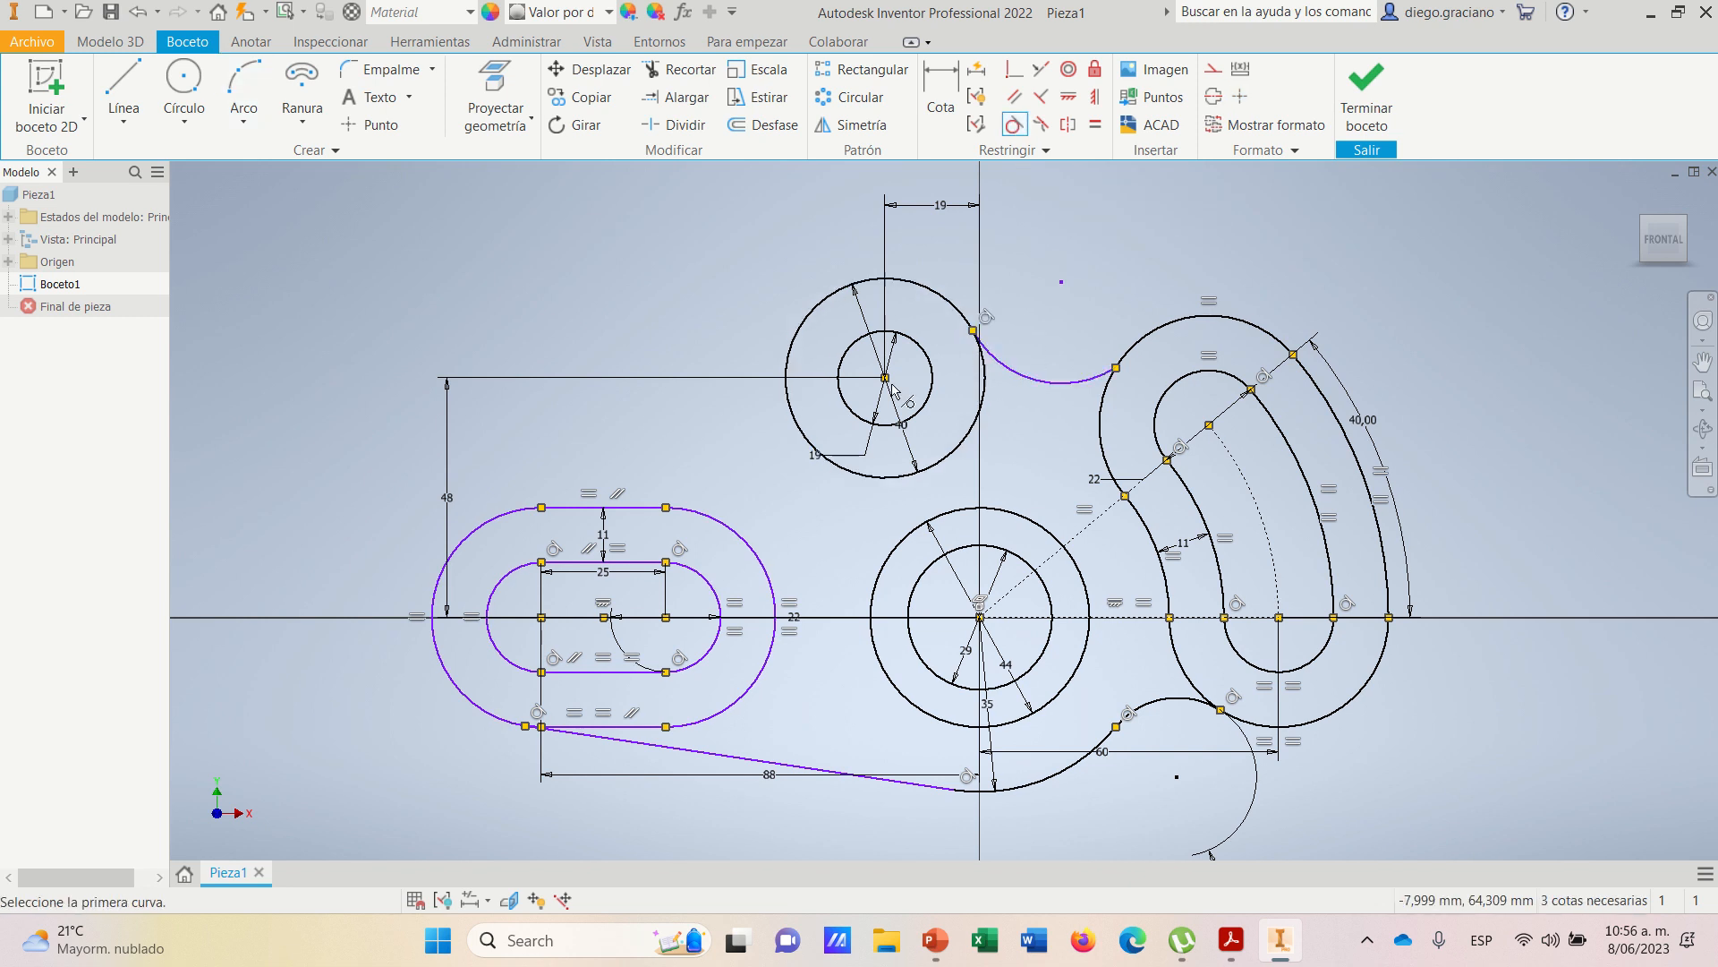
{"action": "left_click", "coordinate": [1069, 383]}
{"action": "left_click", "coordinate": [1150, 338]}
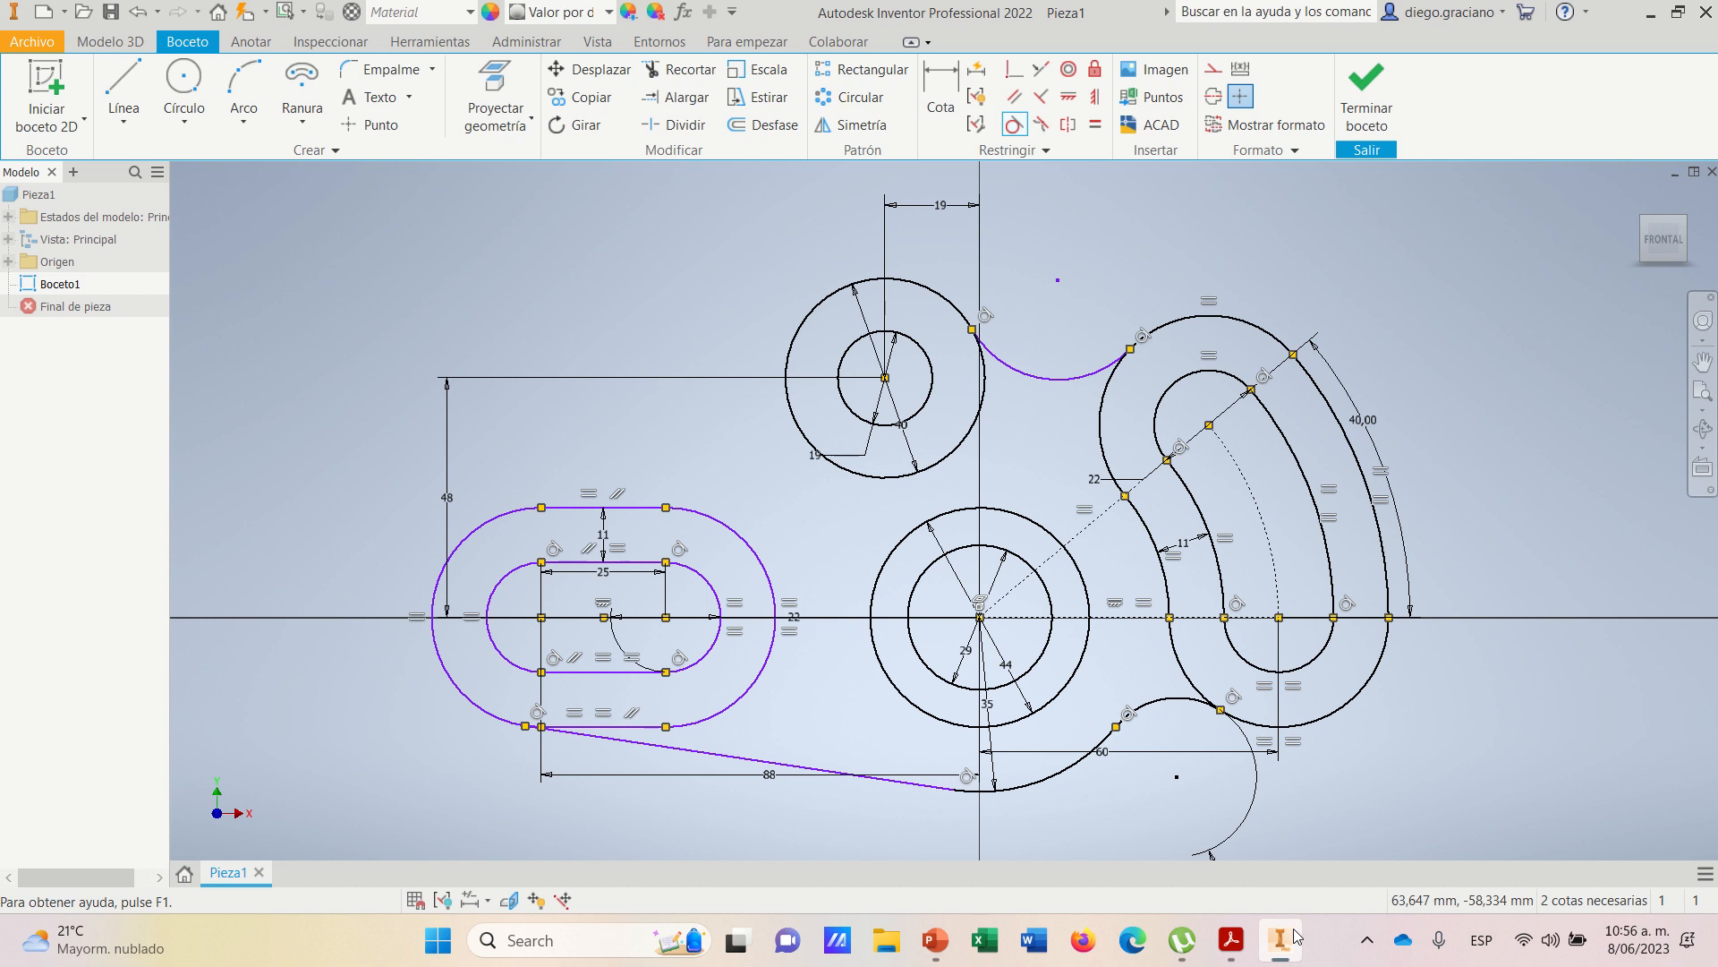
- Check the reference PDF, and apply an equal constraint between the upper transition arc and the lower R16 transition arc
{"action": "left_click", "coordinate": [1233, 940]}
{"action": "left_click", "coordinate": [1232, 940]}
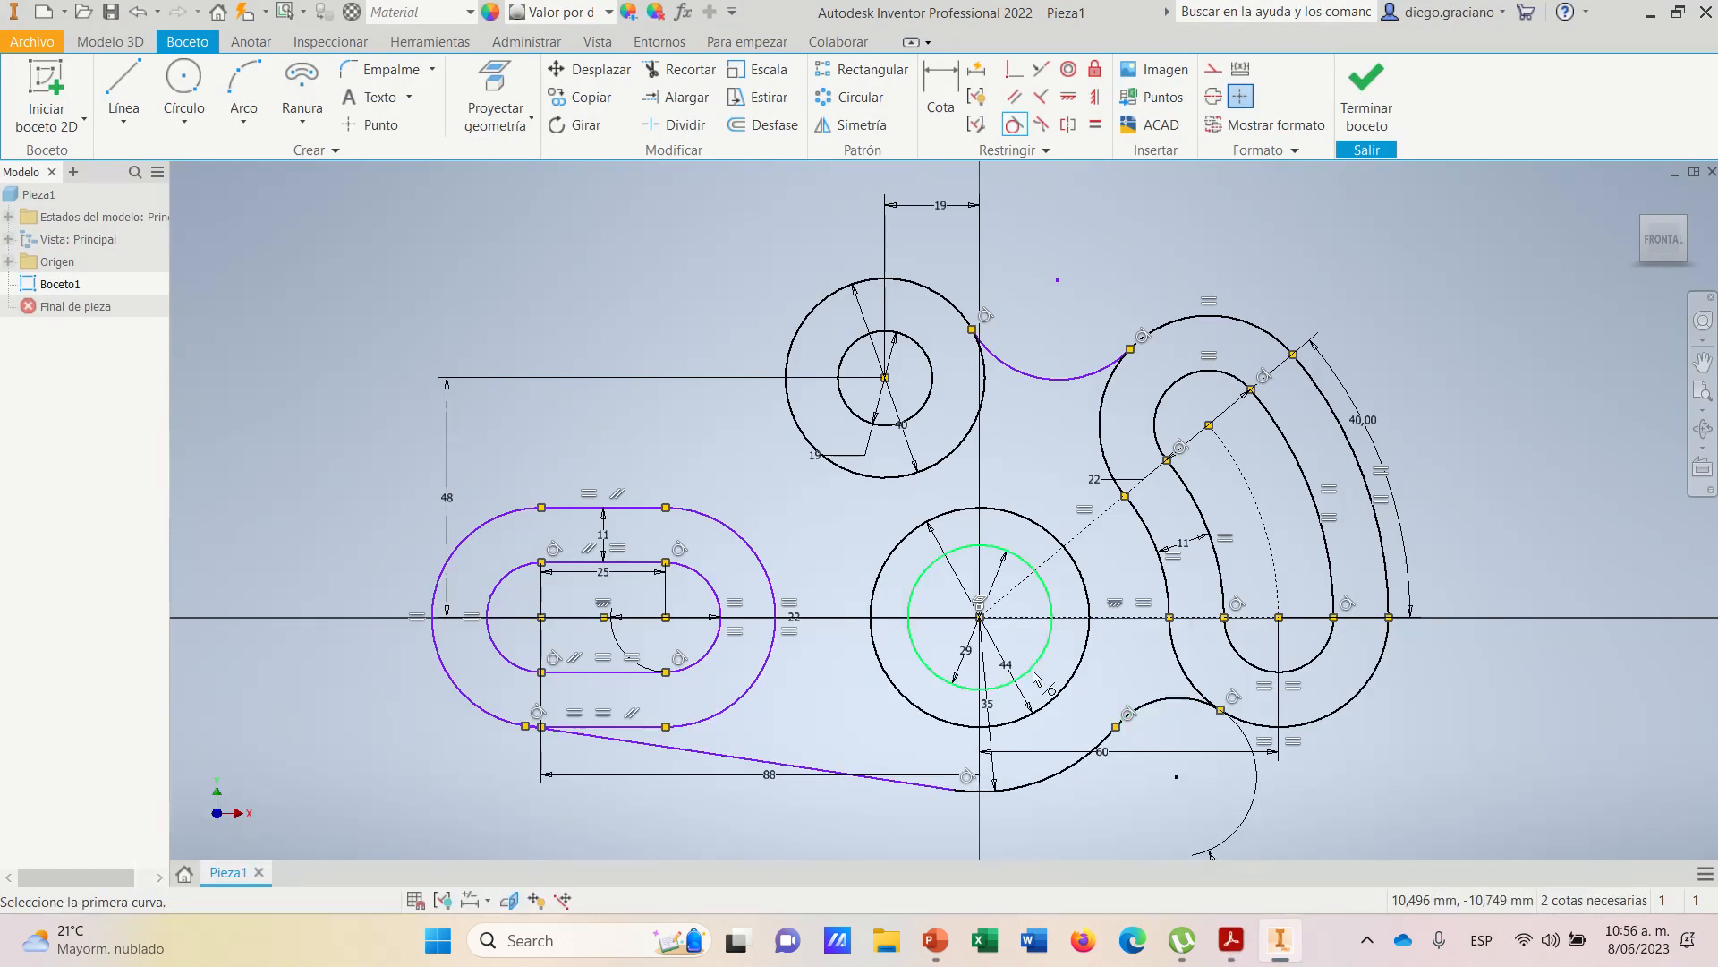
{"action": "left_click", "coordinate": [1092, 132]}
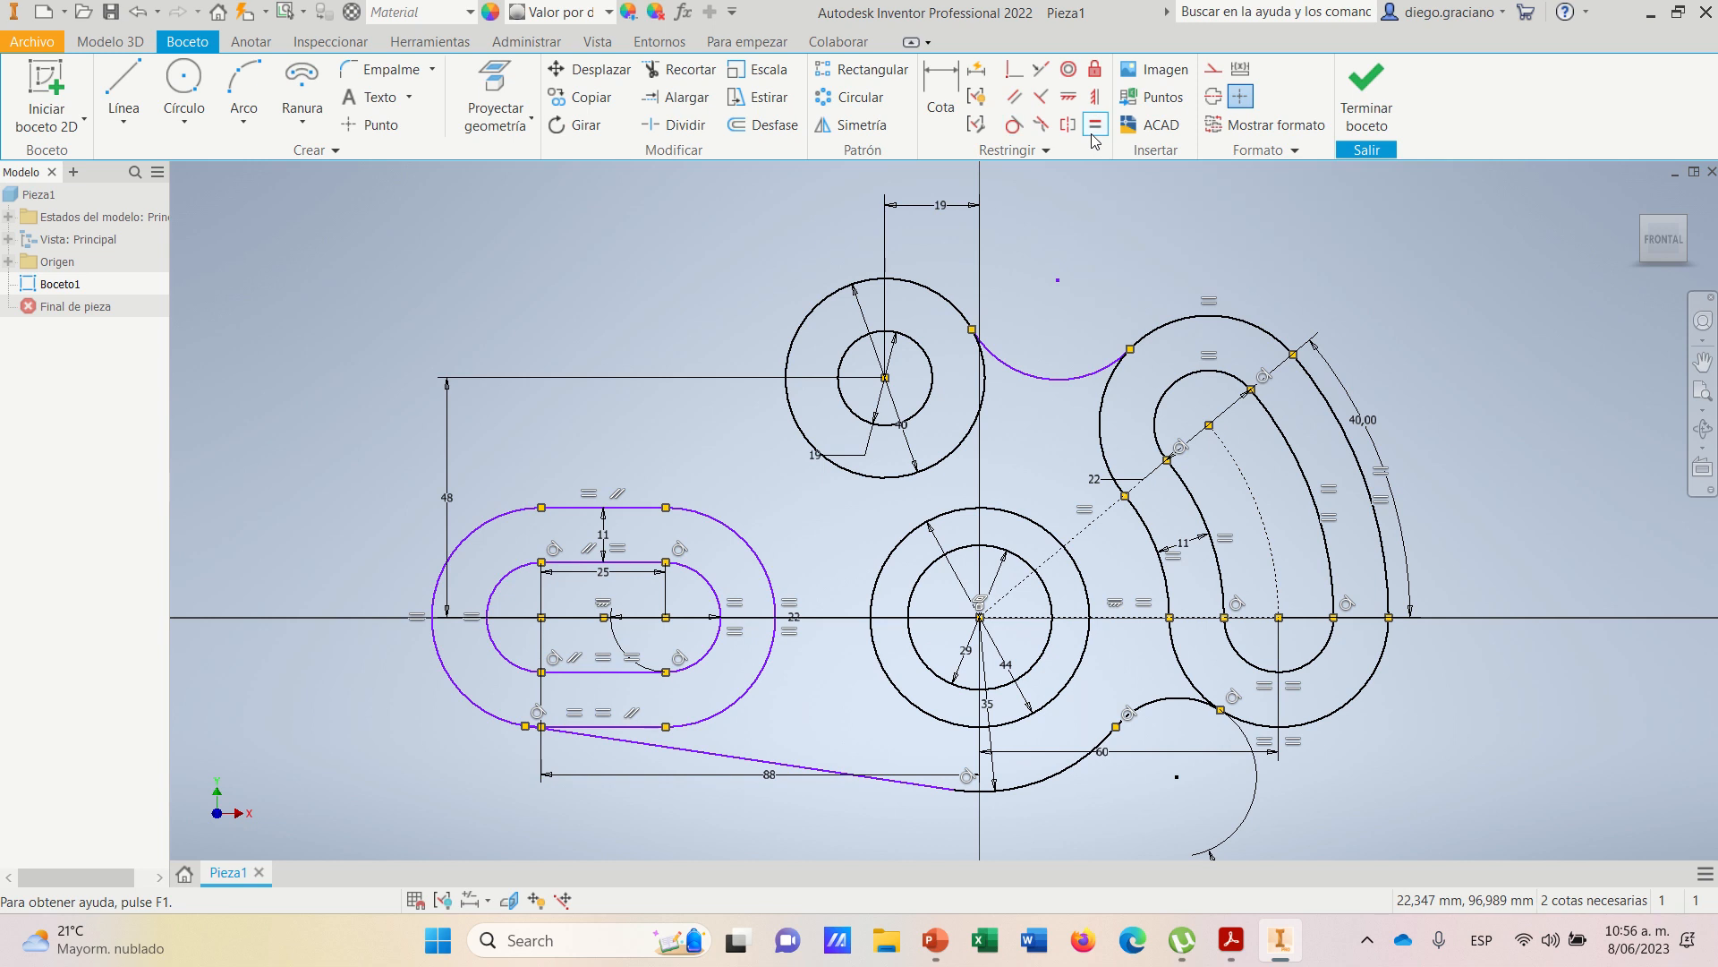
{"action": "left_click", "coordinate": [1043, 383]}
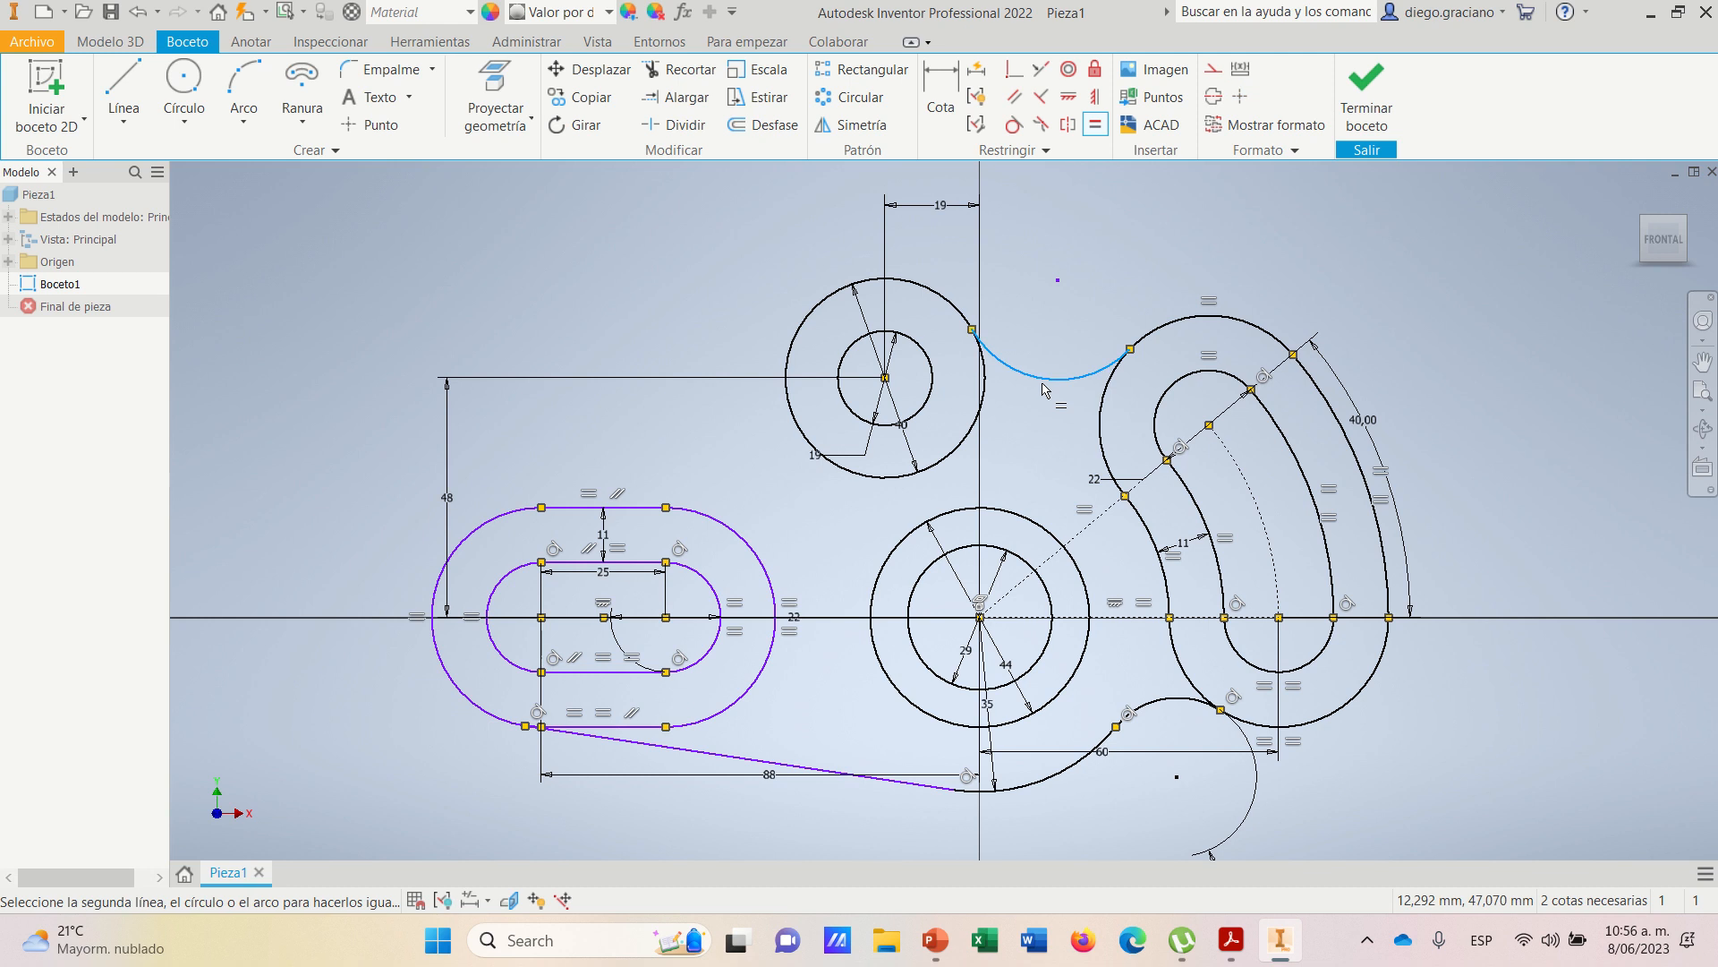
{"action": "left_click", "coordinate": [1161, 710]}
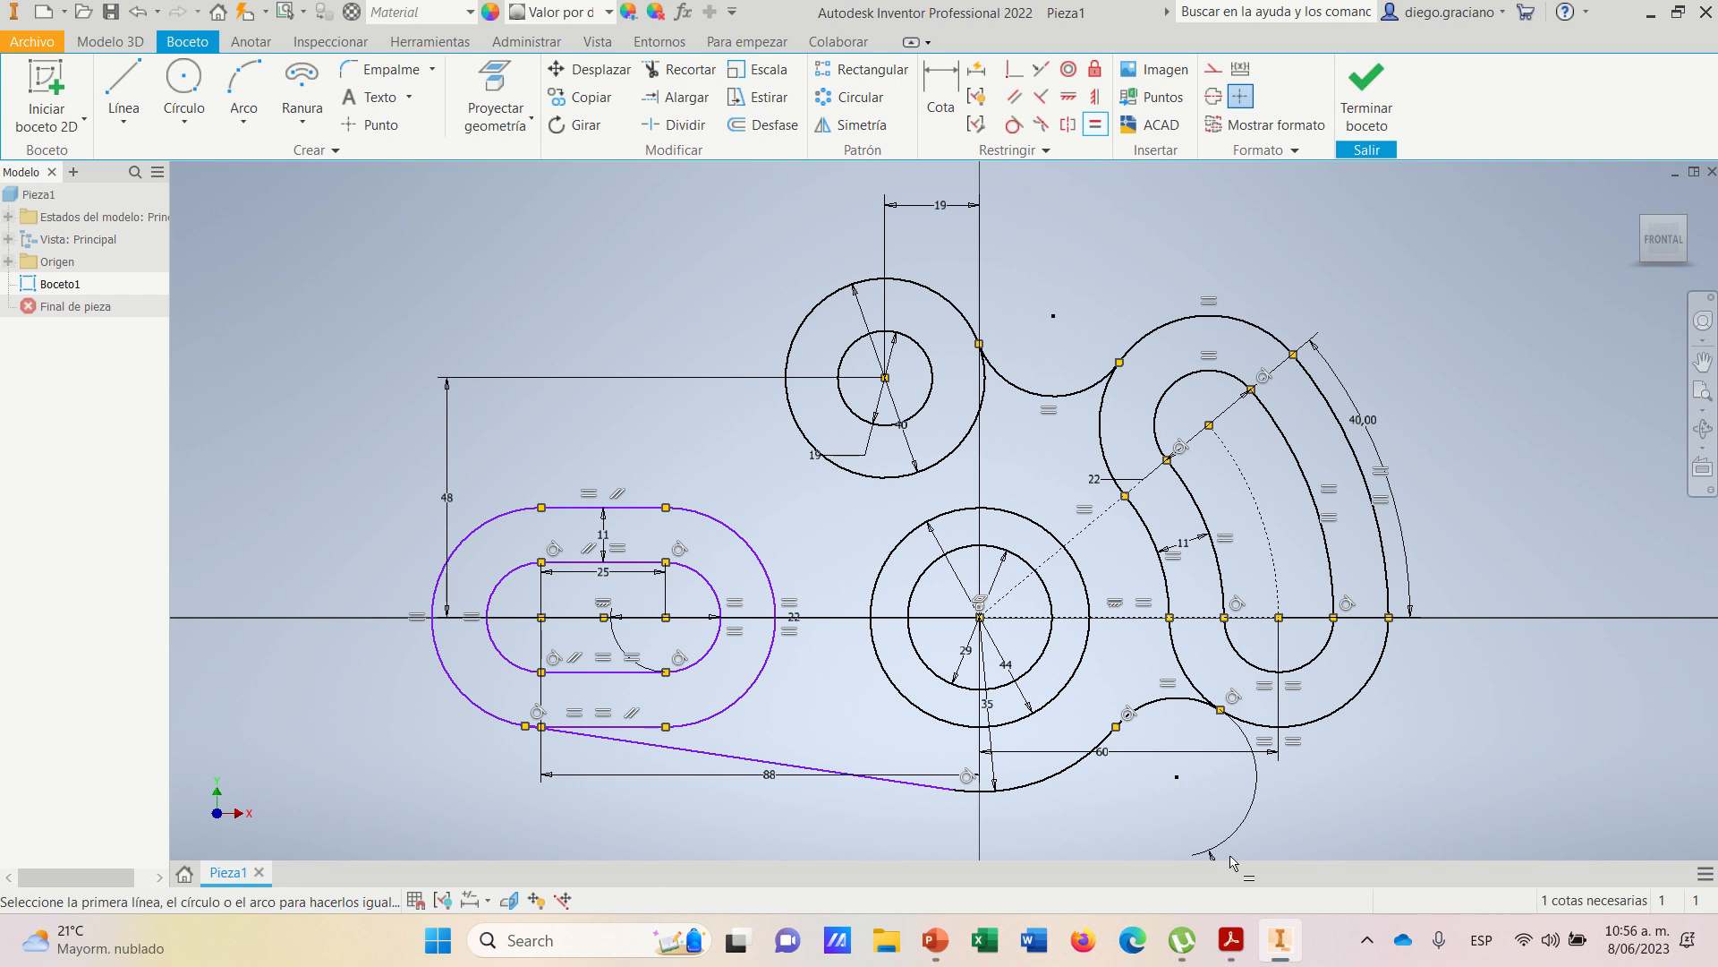
- Check the reference PDF, and draw a three-point arc spanning about 39 mm from the 40 mm circle to the straight slot's upper outer line in Inventor
{"action": "left_click", "coordinate": [1232, 954]}
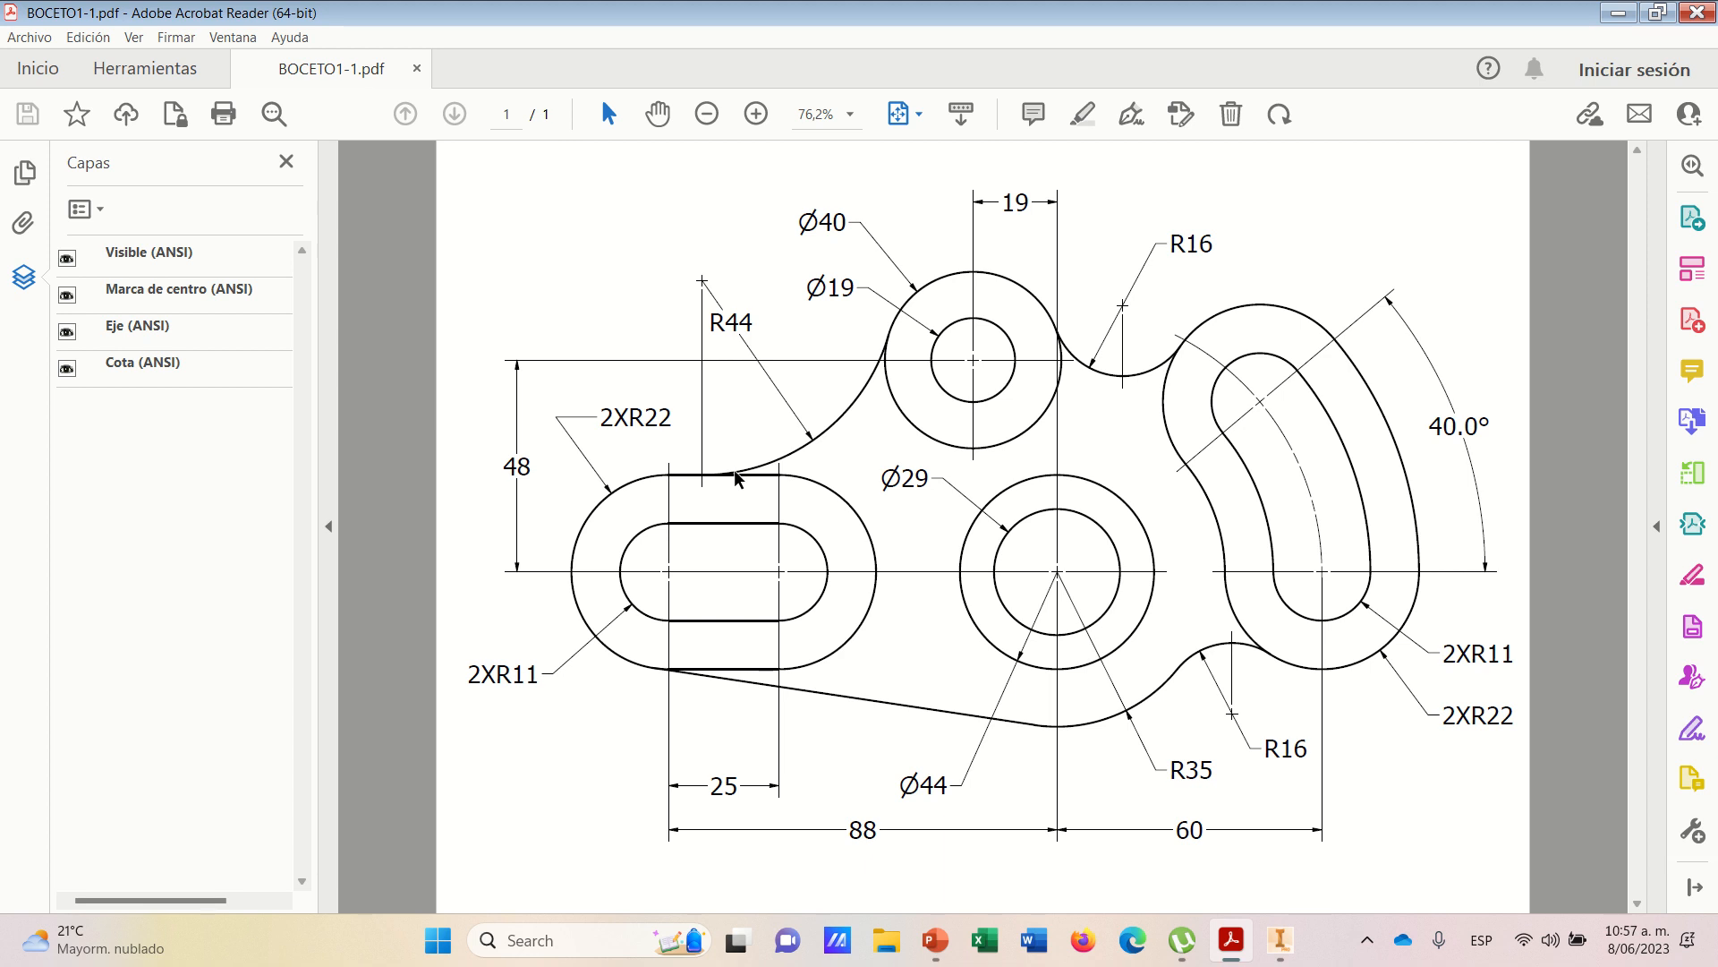
{"action": "left_click", "coordinate": [1286, 950]}
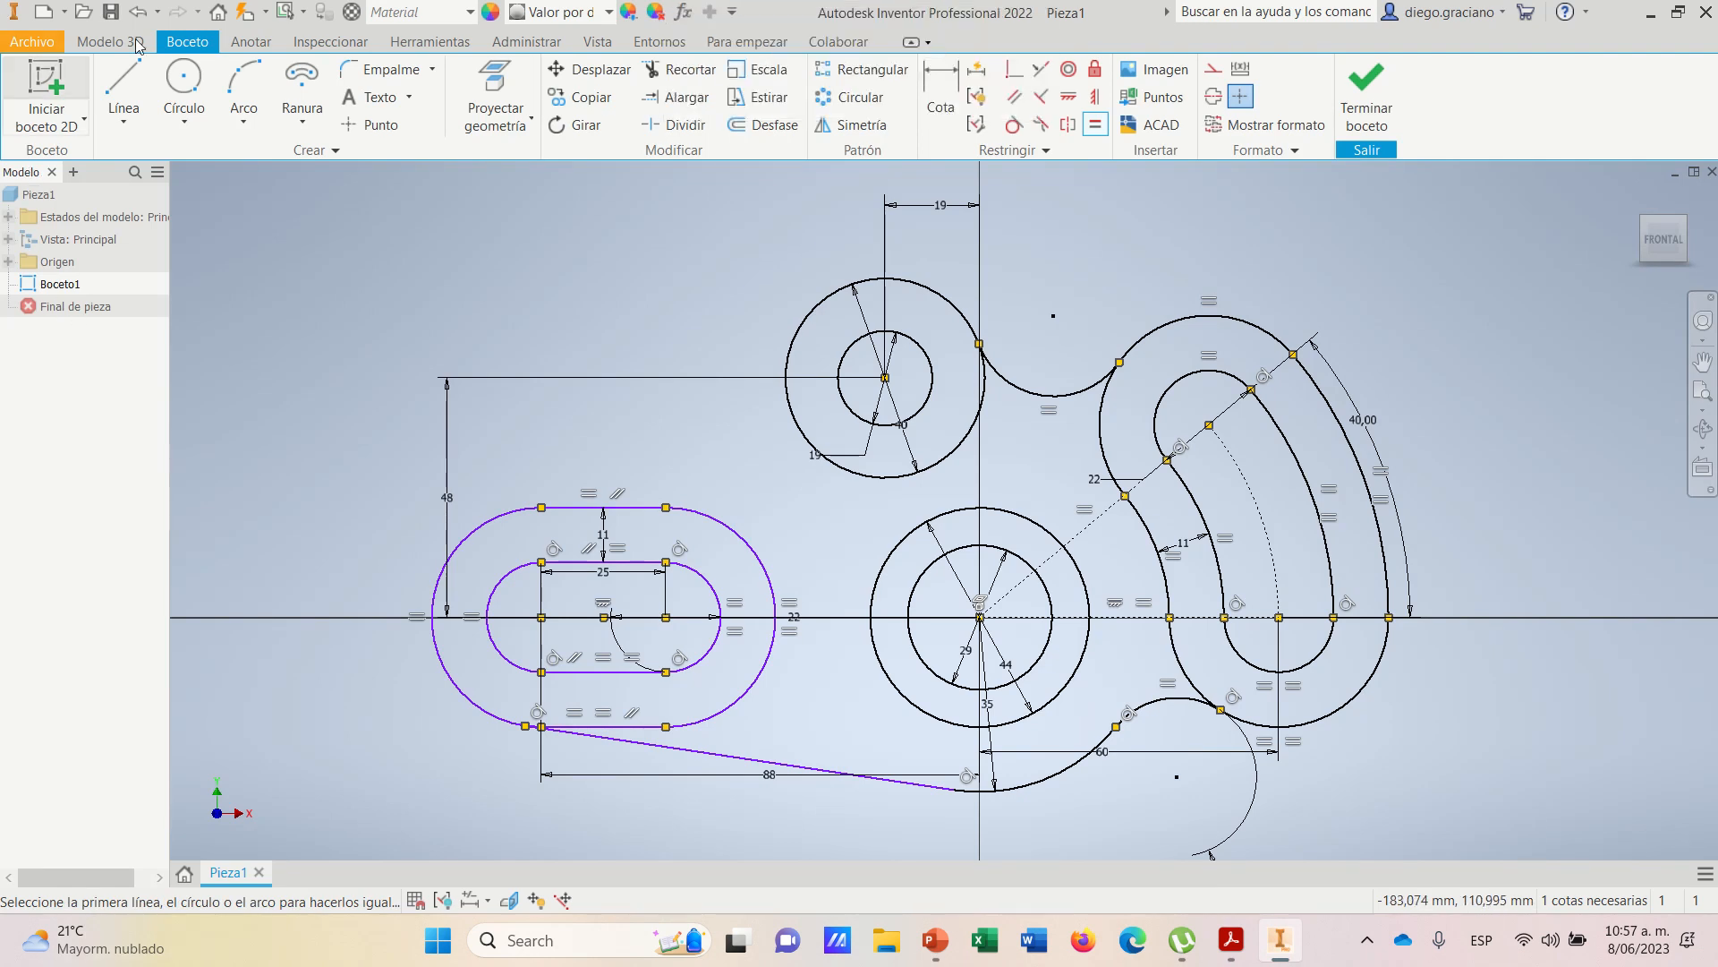
{"action": "left_click", "coordinate": [242, 90]}
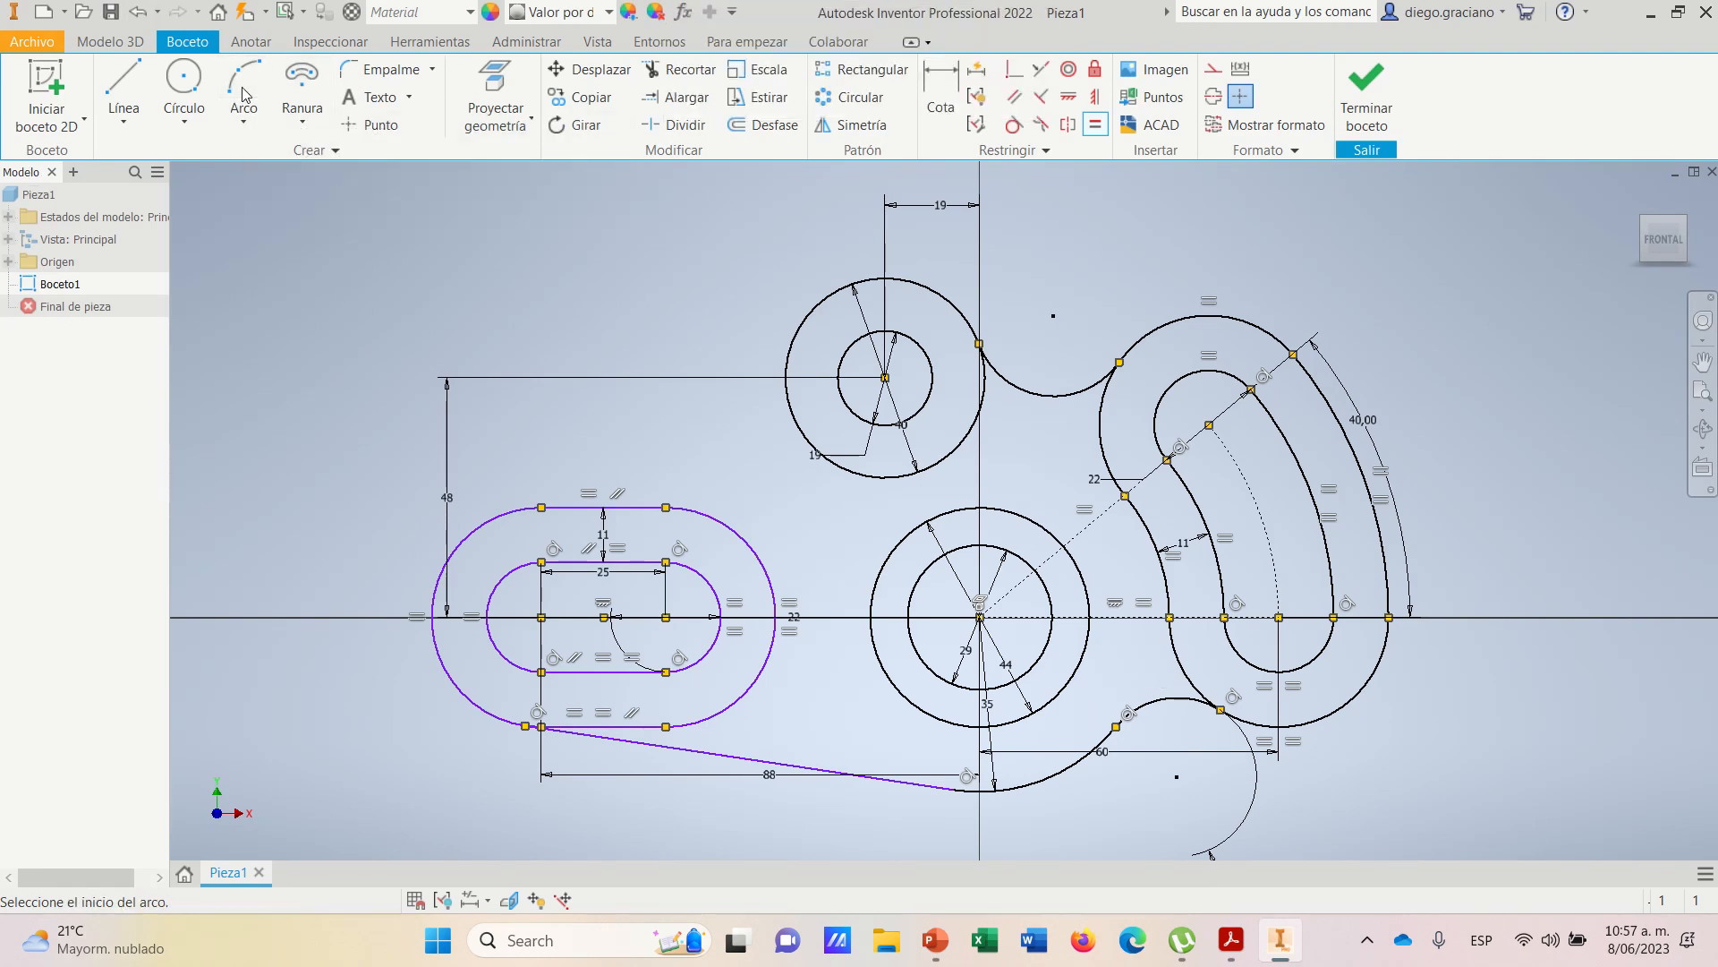
{"action": "left_click", "coordinate": [785, 403]}
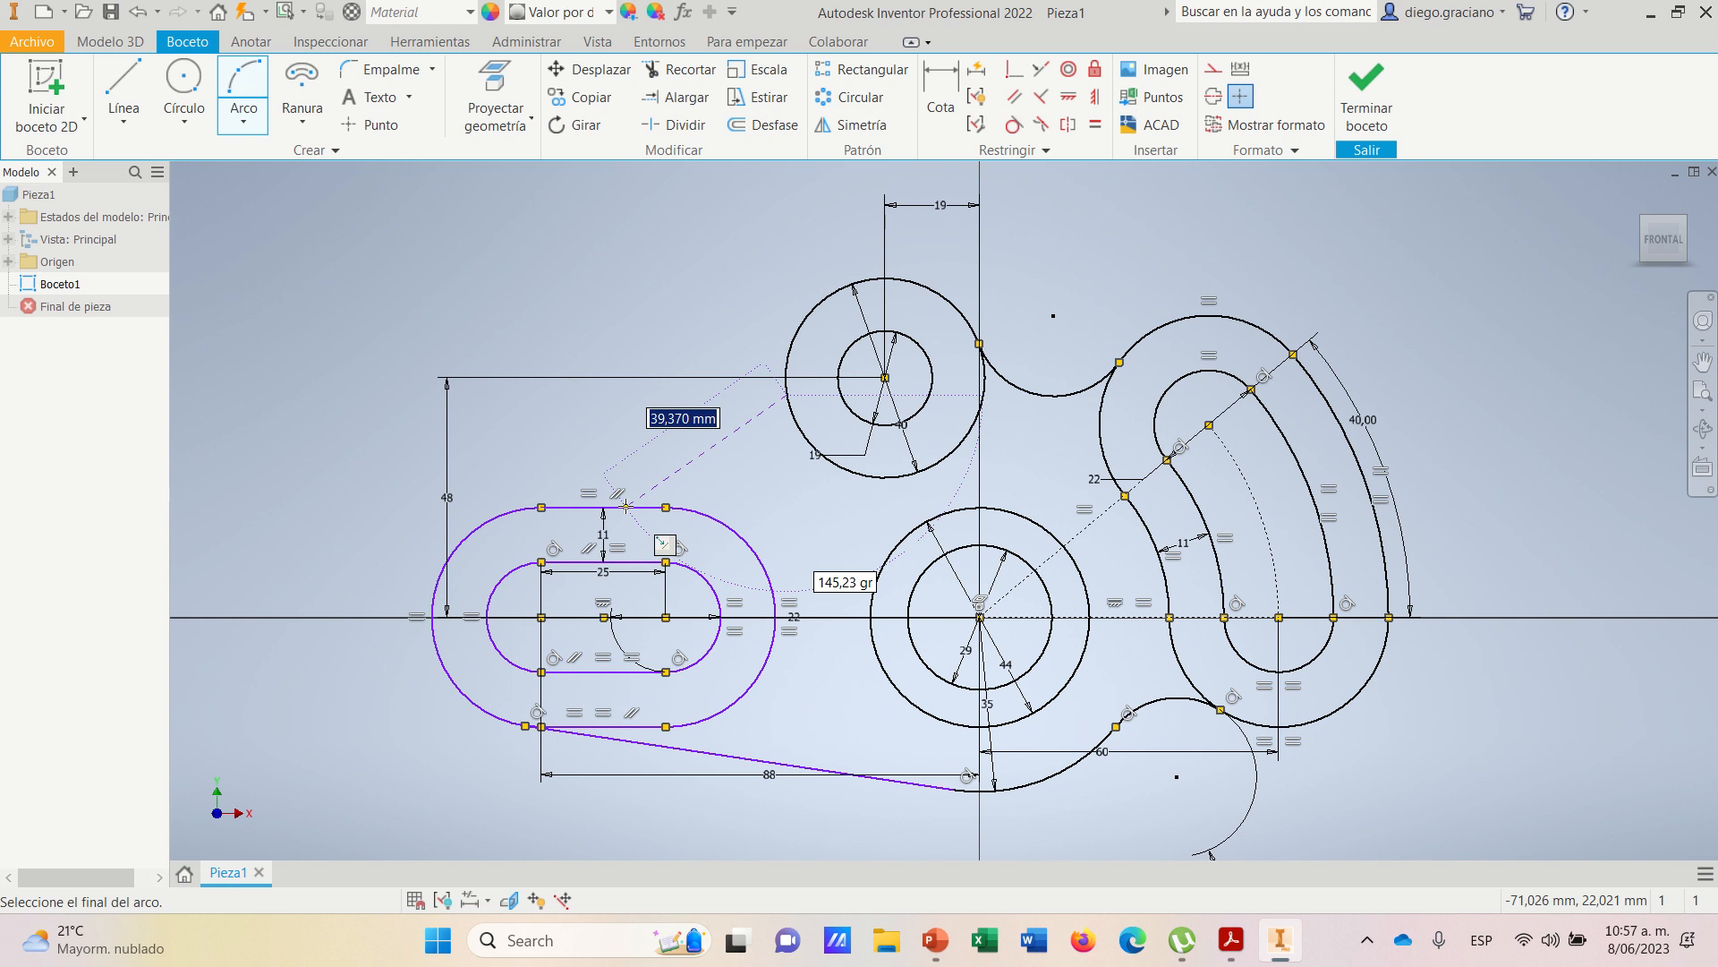
{"action": "left_click", "coordinate": [626, 507]}
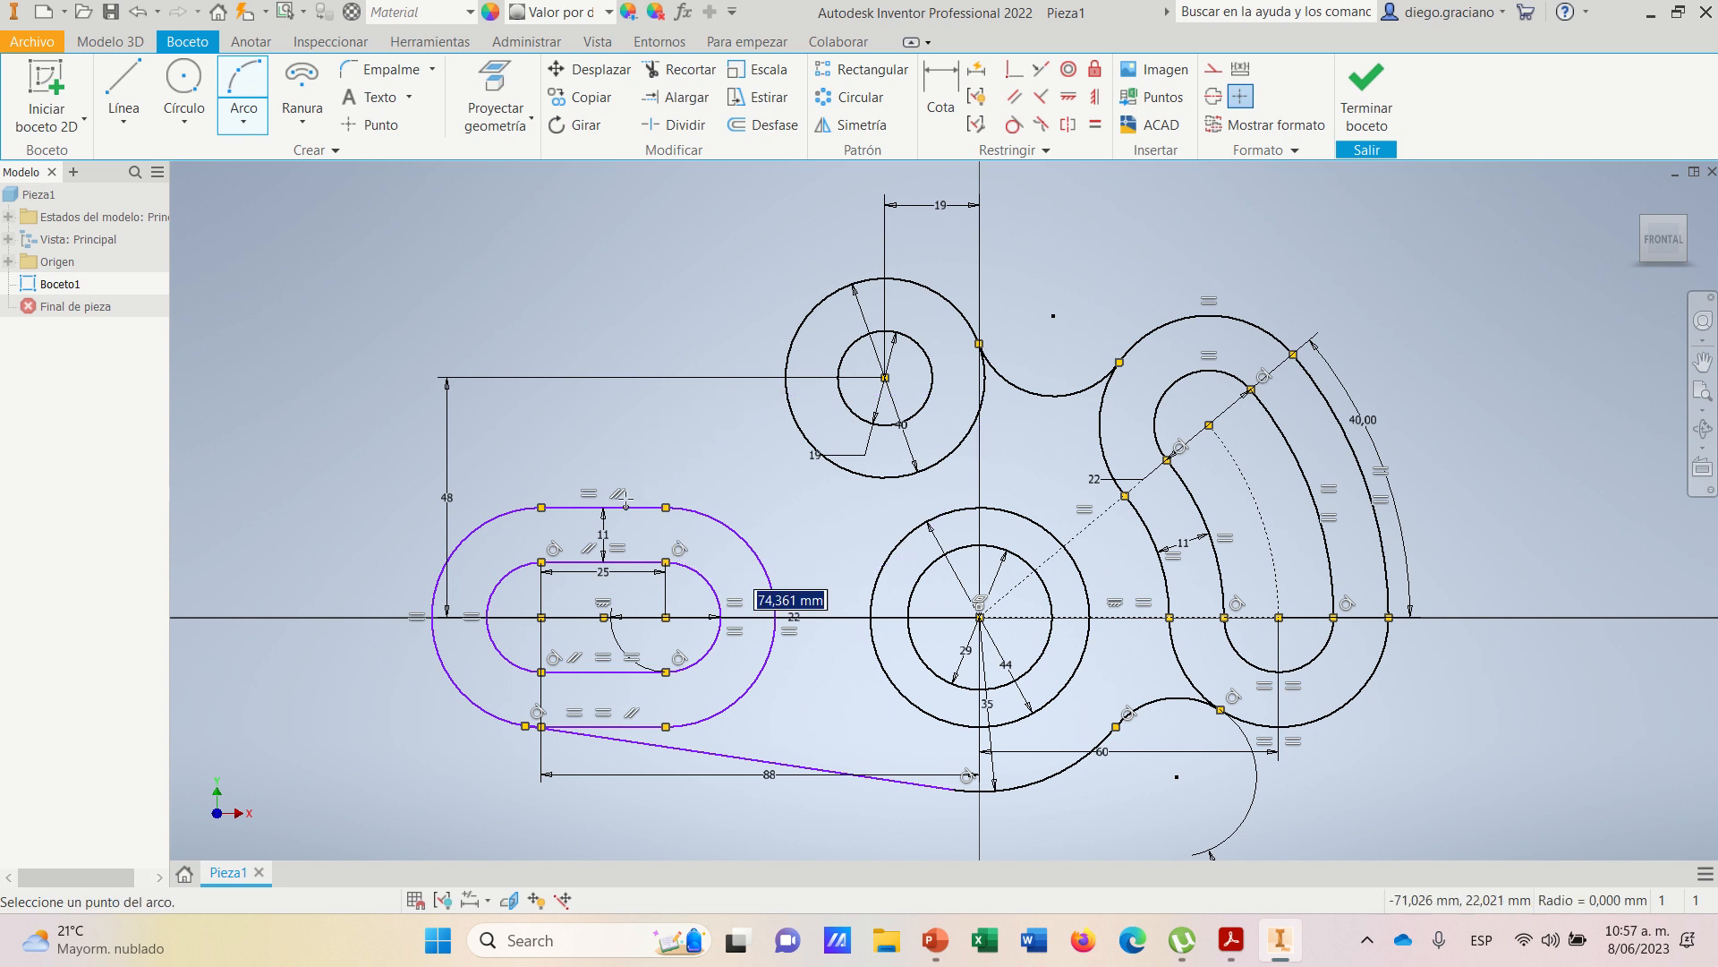
{"action": "left_click", "coordinate": [713, 476]}
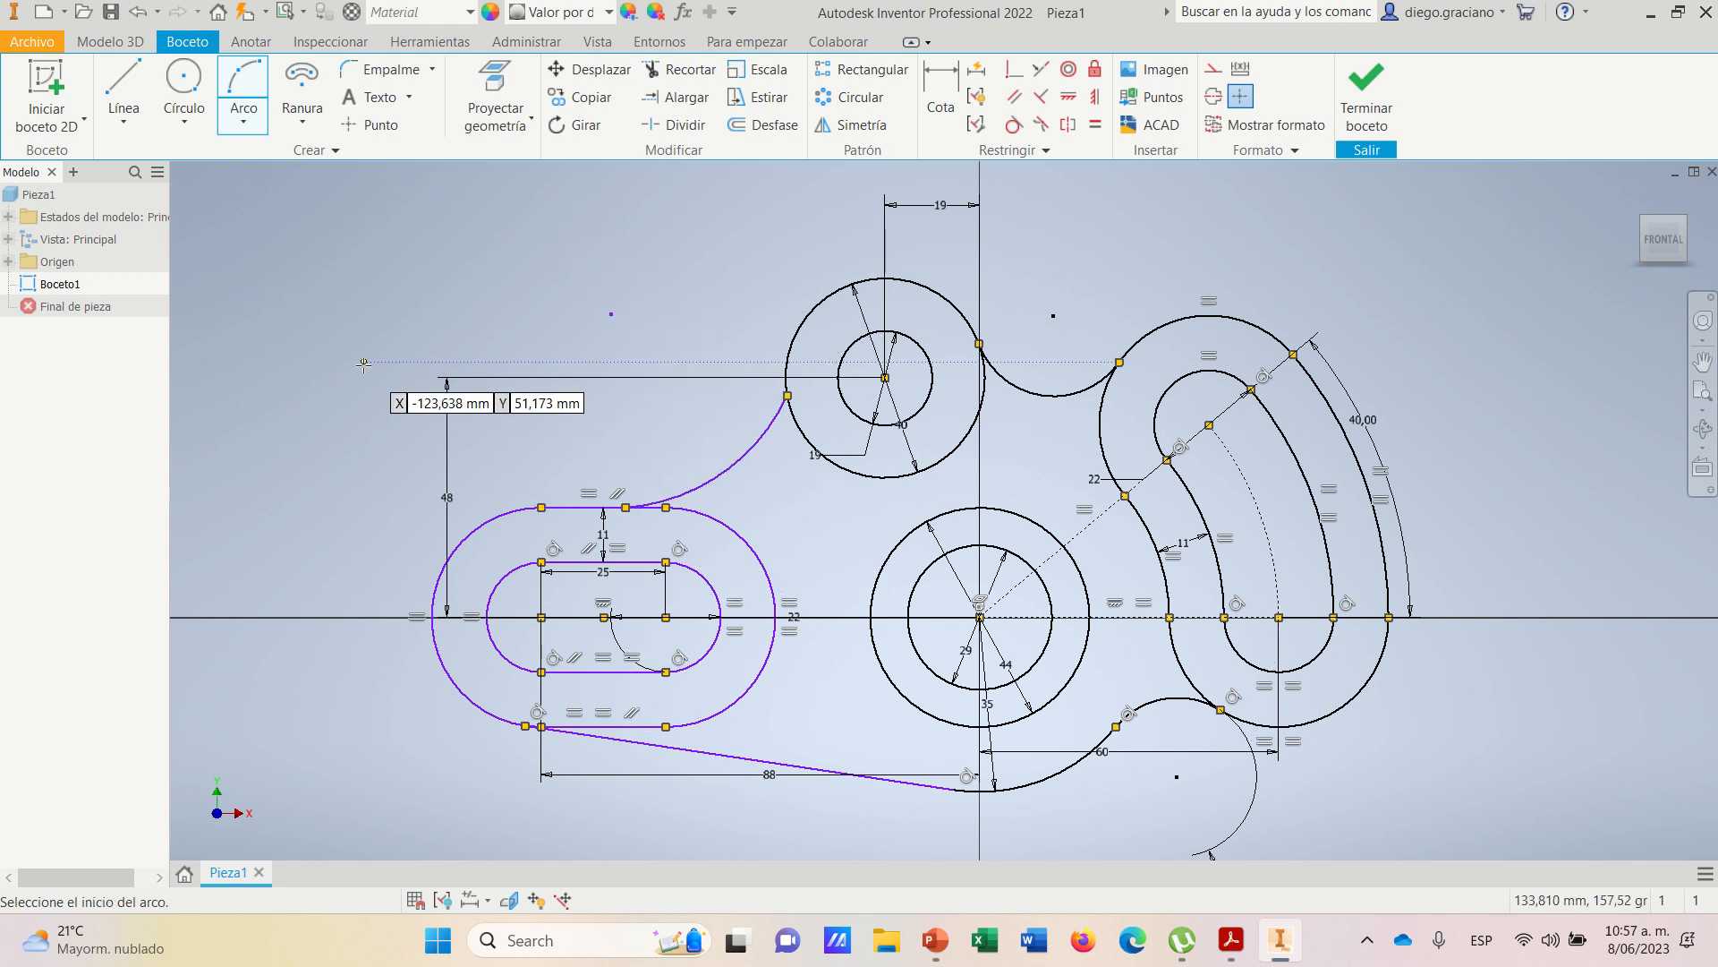
- Make the new upper-left arc tangent to the 40 mm circle and to the straight slot's upper outer line
{"action": "left_click", "coordinate": [1014, 124]}
{"action": "left_click", "coordinate": [757, 445]}
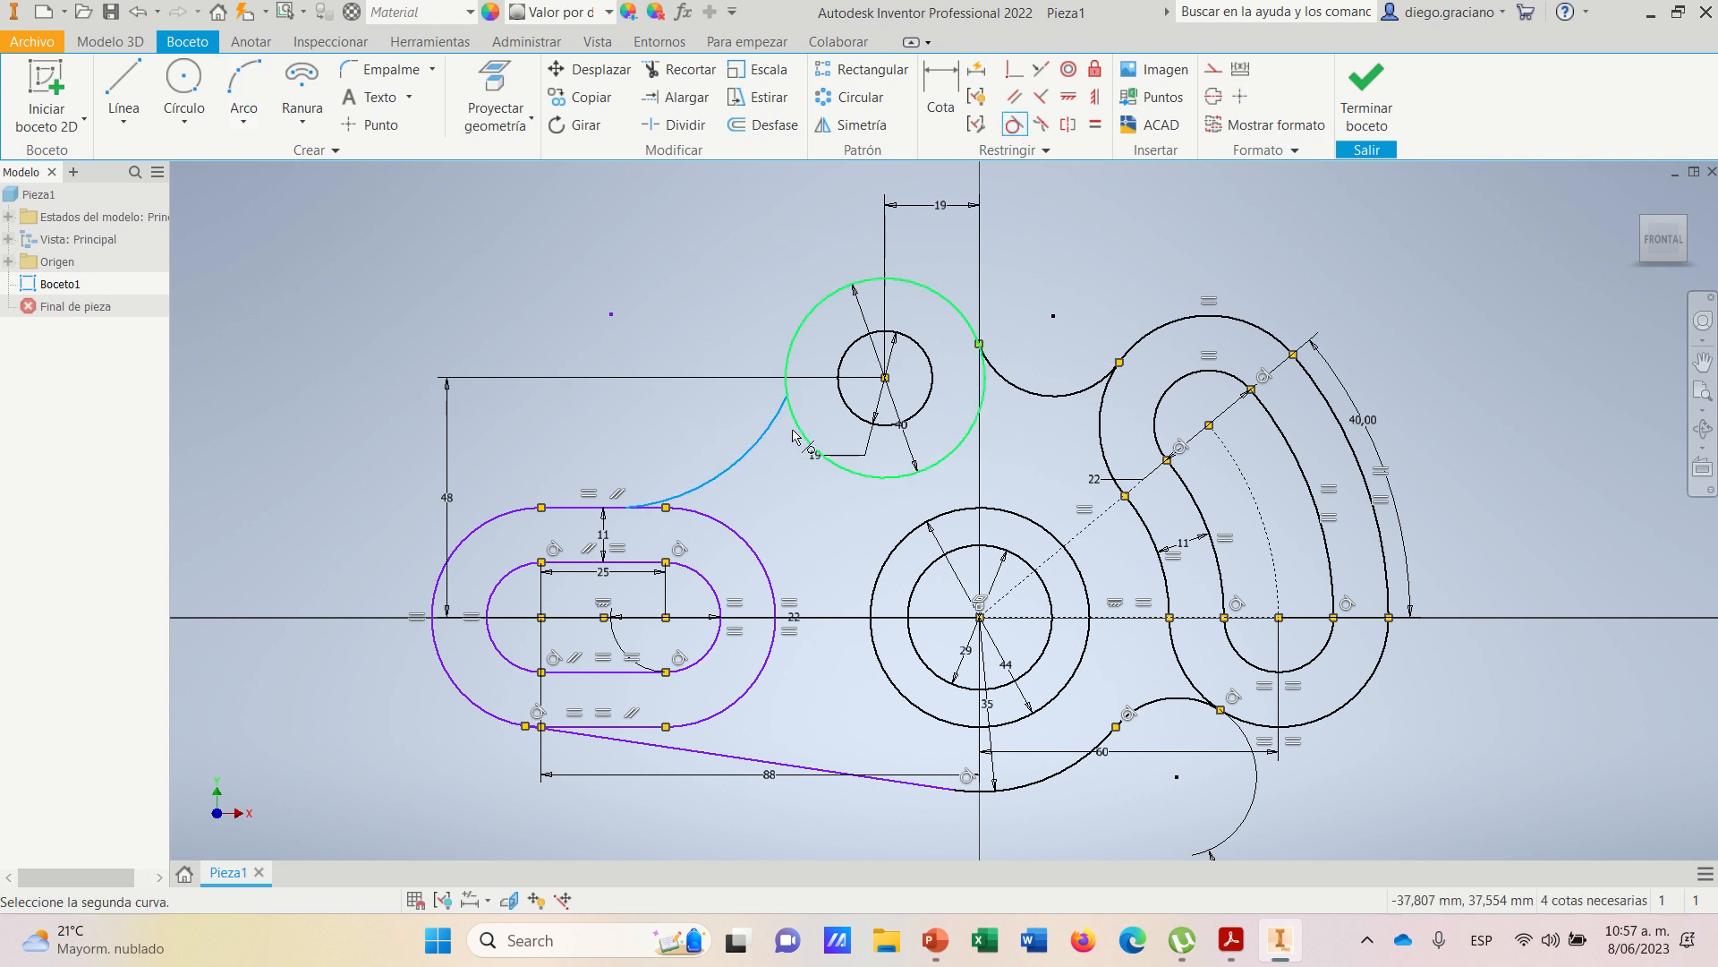
{"action": "left_click", "coordinate": [793, 428]}
{"action": "left_click", "coordinate": [717, 488]}
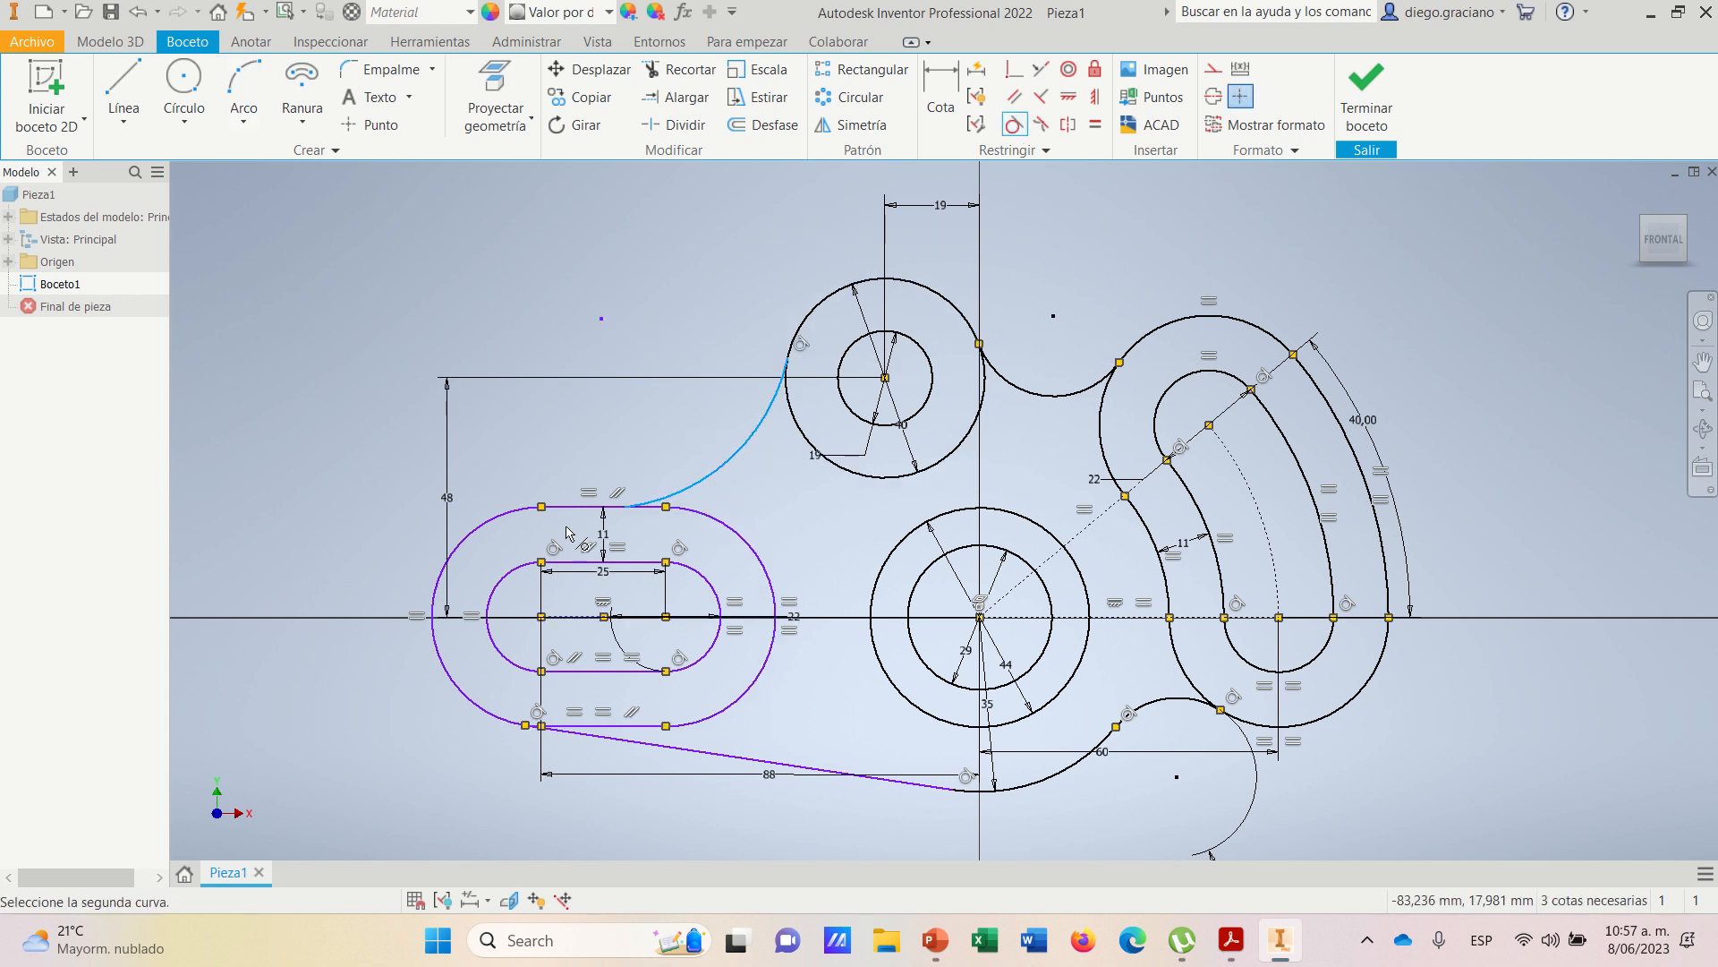
{"action": "left_click", "coordinate": [577, 510]}
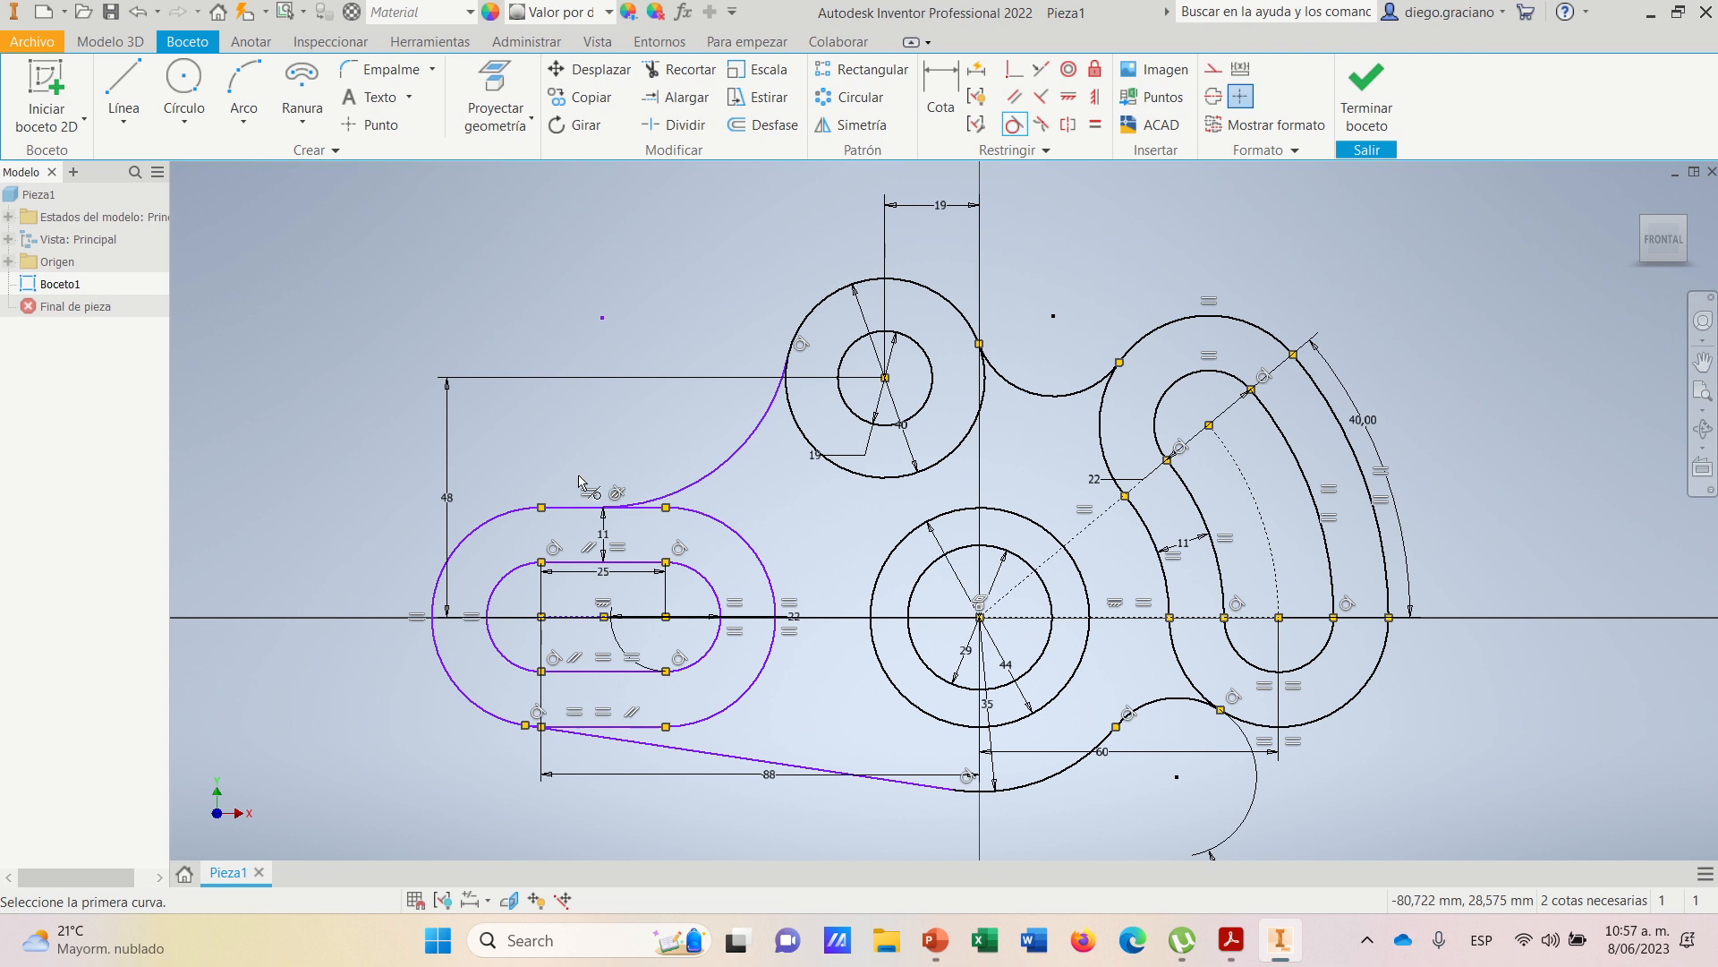
- Check the upper-left arc in the reference PDF in Acrobat Reader, and dimension its radius as 44 mm in Inventor
{"action": "left_click", "coordinate": [1230, 942]}
{"action": "left_click", "coordinate": [1230, 948]}
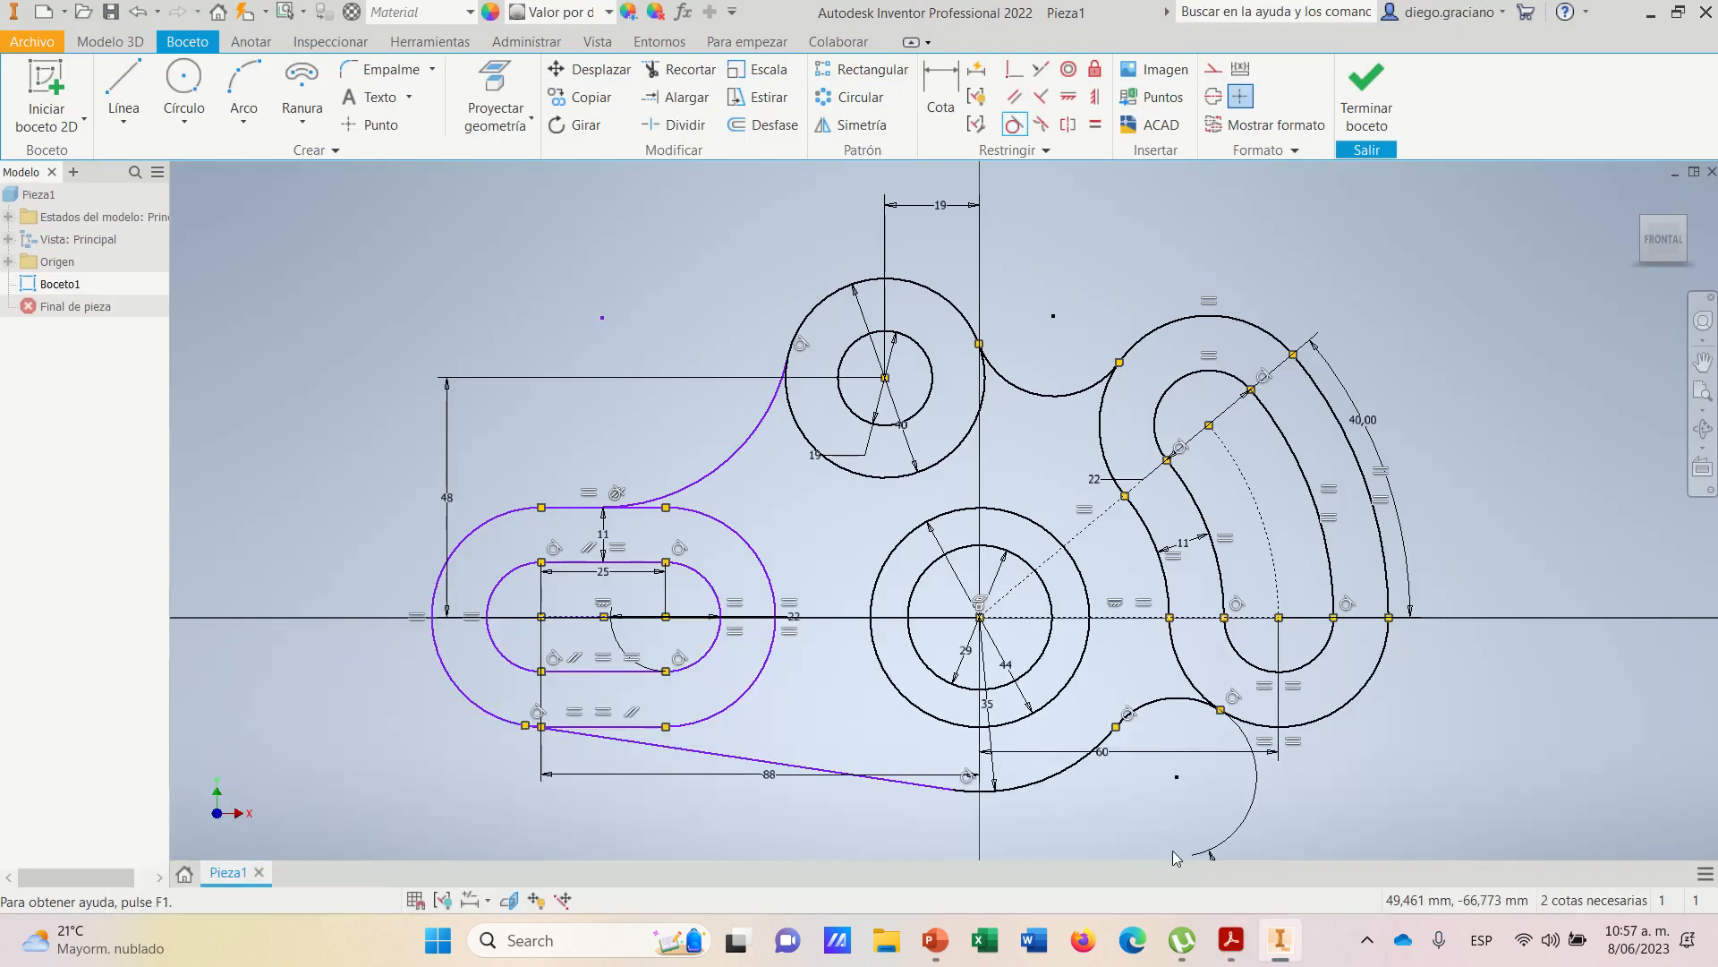
{"action": "left_click", "coordinate": [938, 85]}
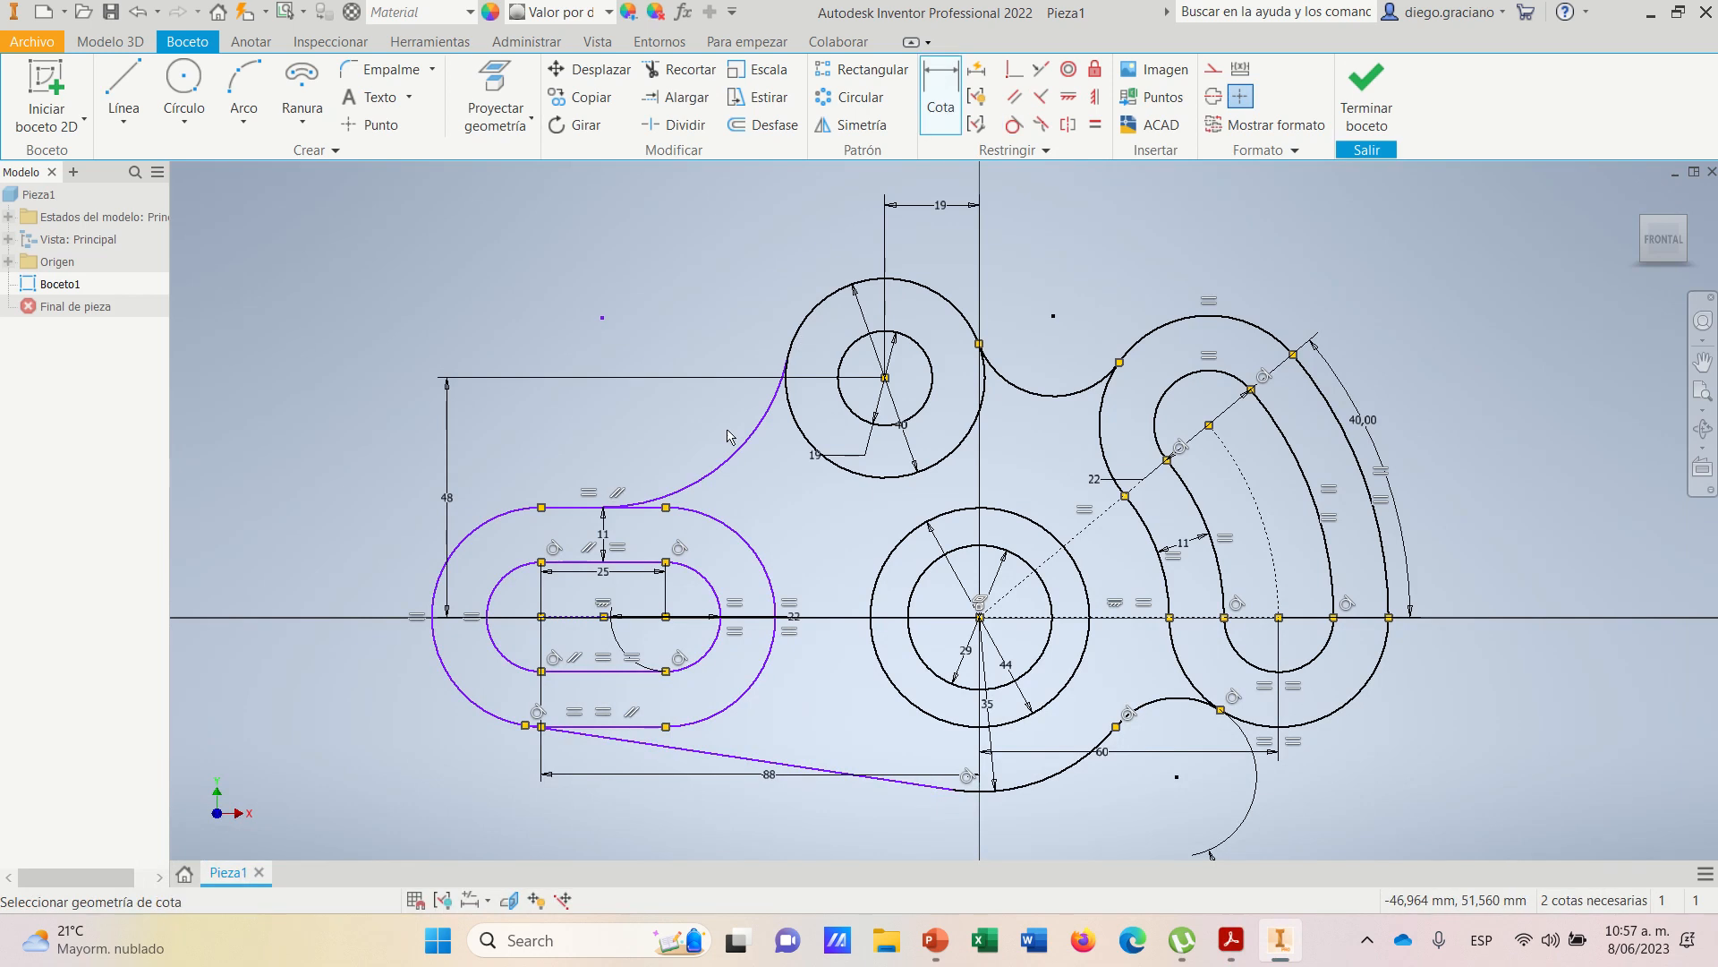
{"action": "left_click", "coordinate": [727, 461]}
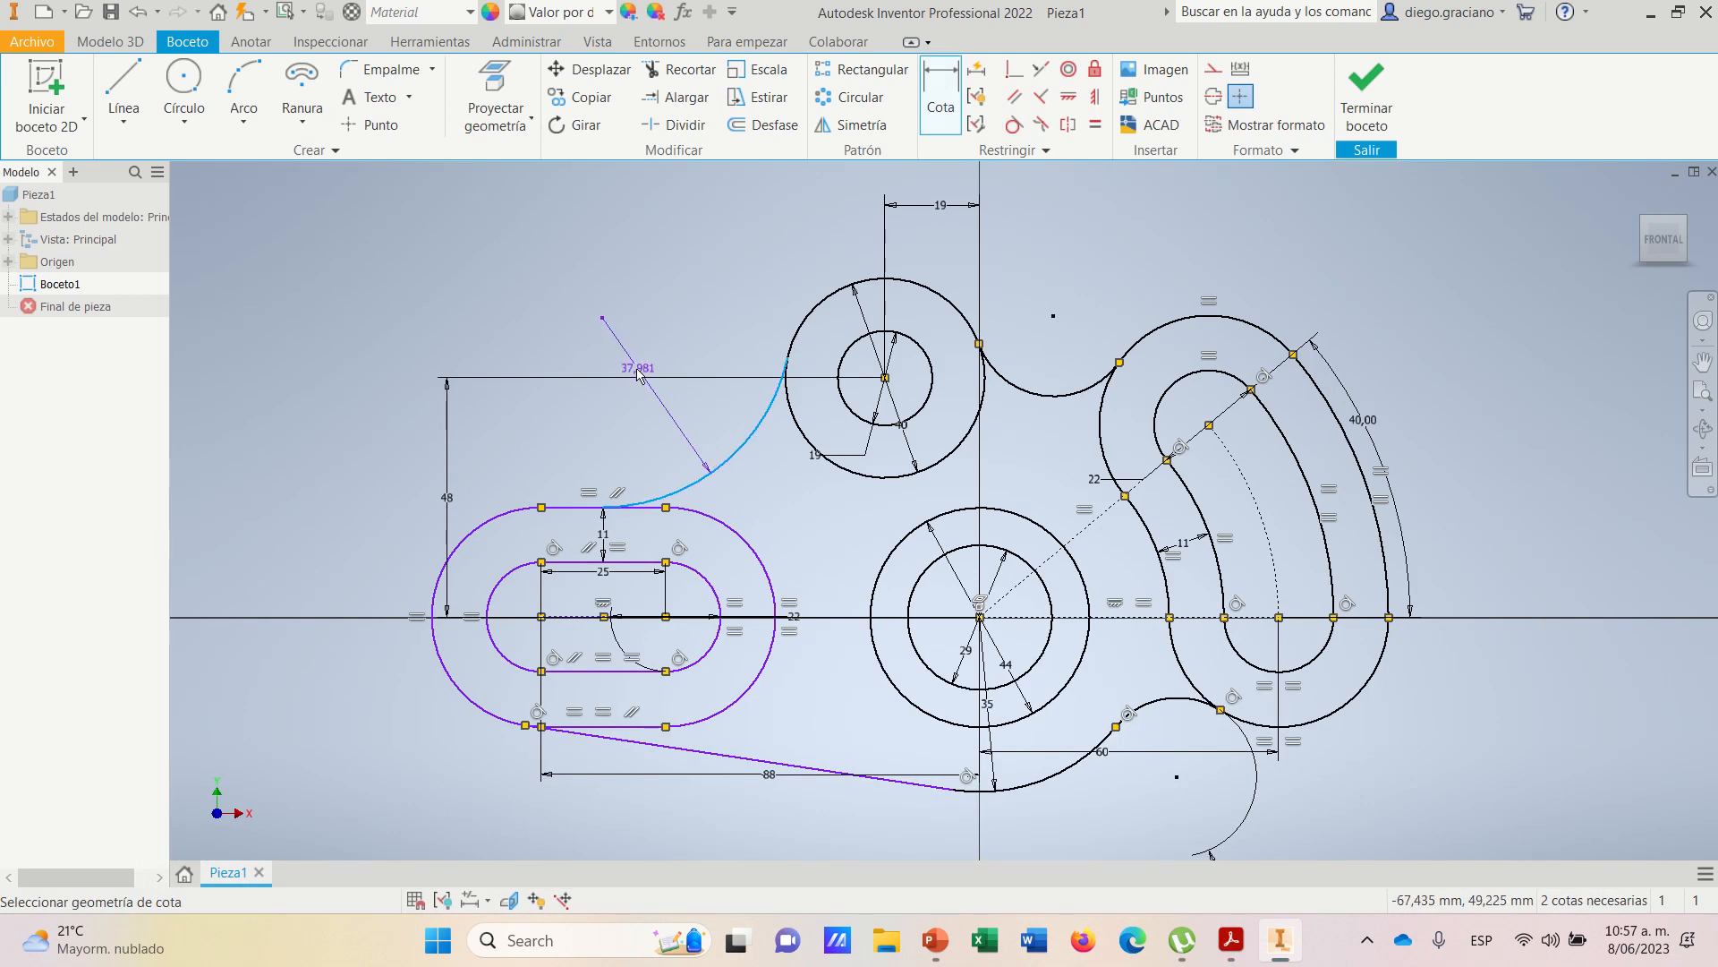
{"action": "left_click", "coordinate": [602, 318]}
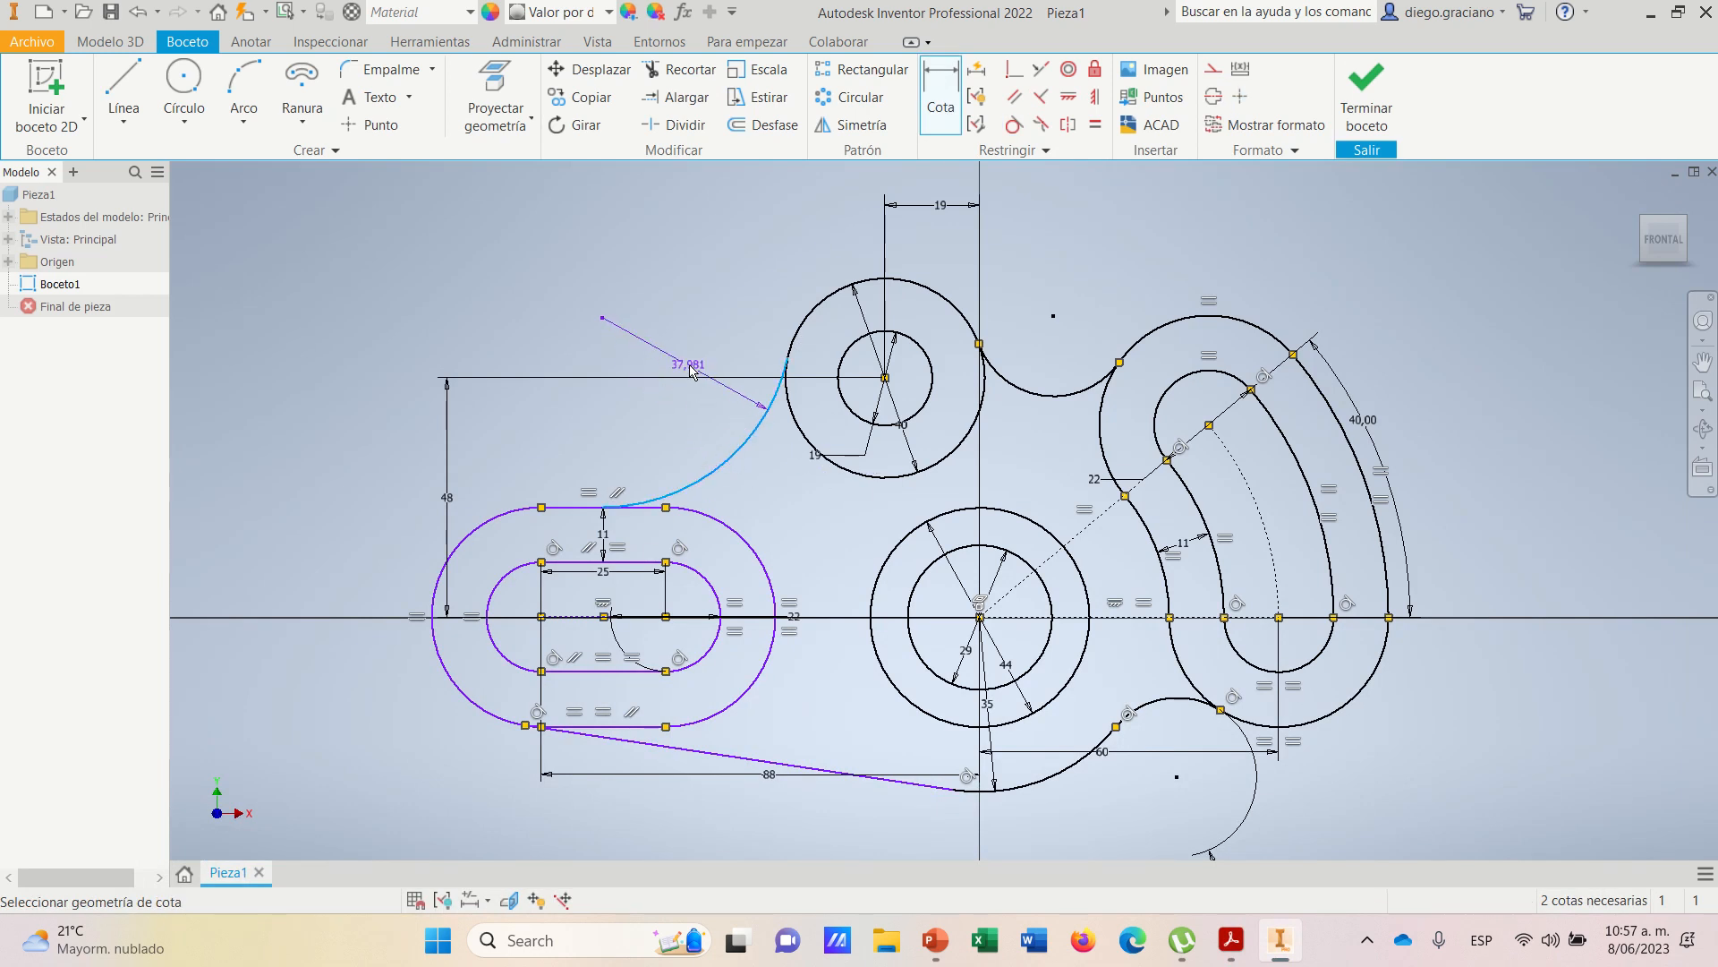
{"action": "left_click", "coordinate": [687, 363]}
{"action": "left_click", "coordinate": [1232, 940]}
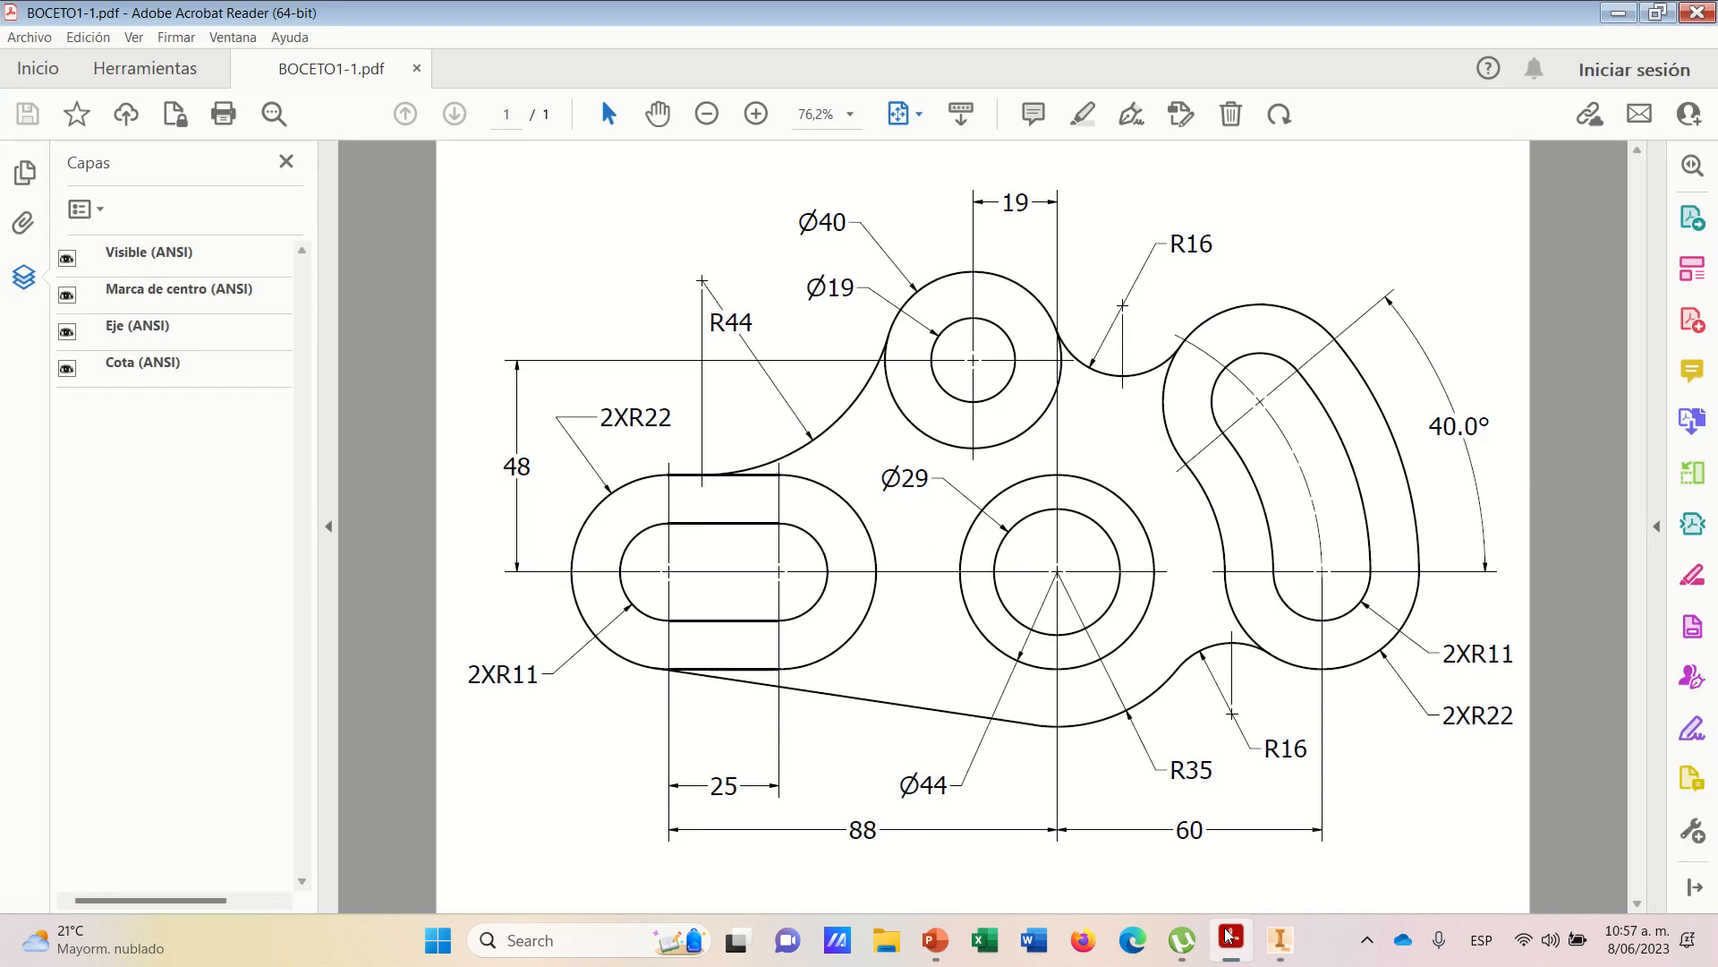
{"action": "left_click", "coordinate": [1231, 940]}
{"action": "type", "text": "44"}
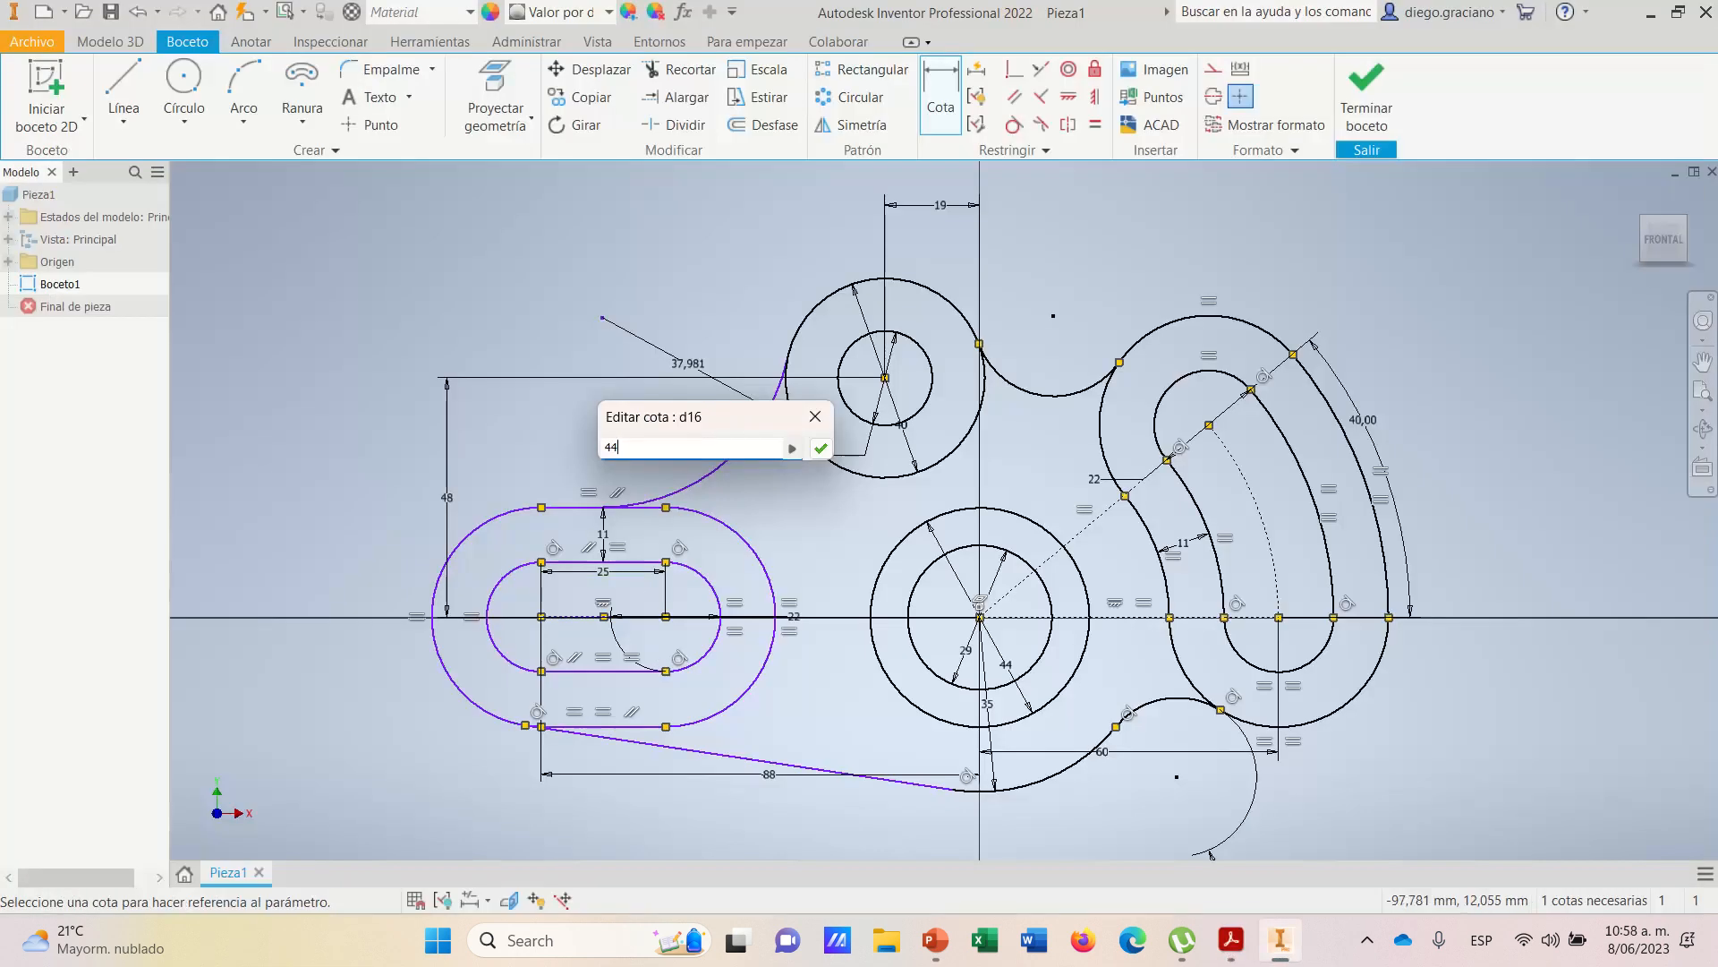
{"action": "key", "text": "Return"}
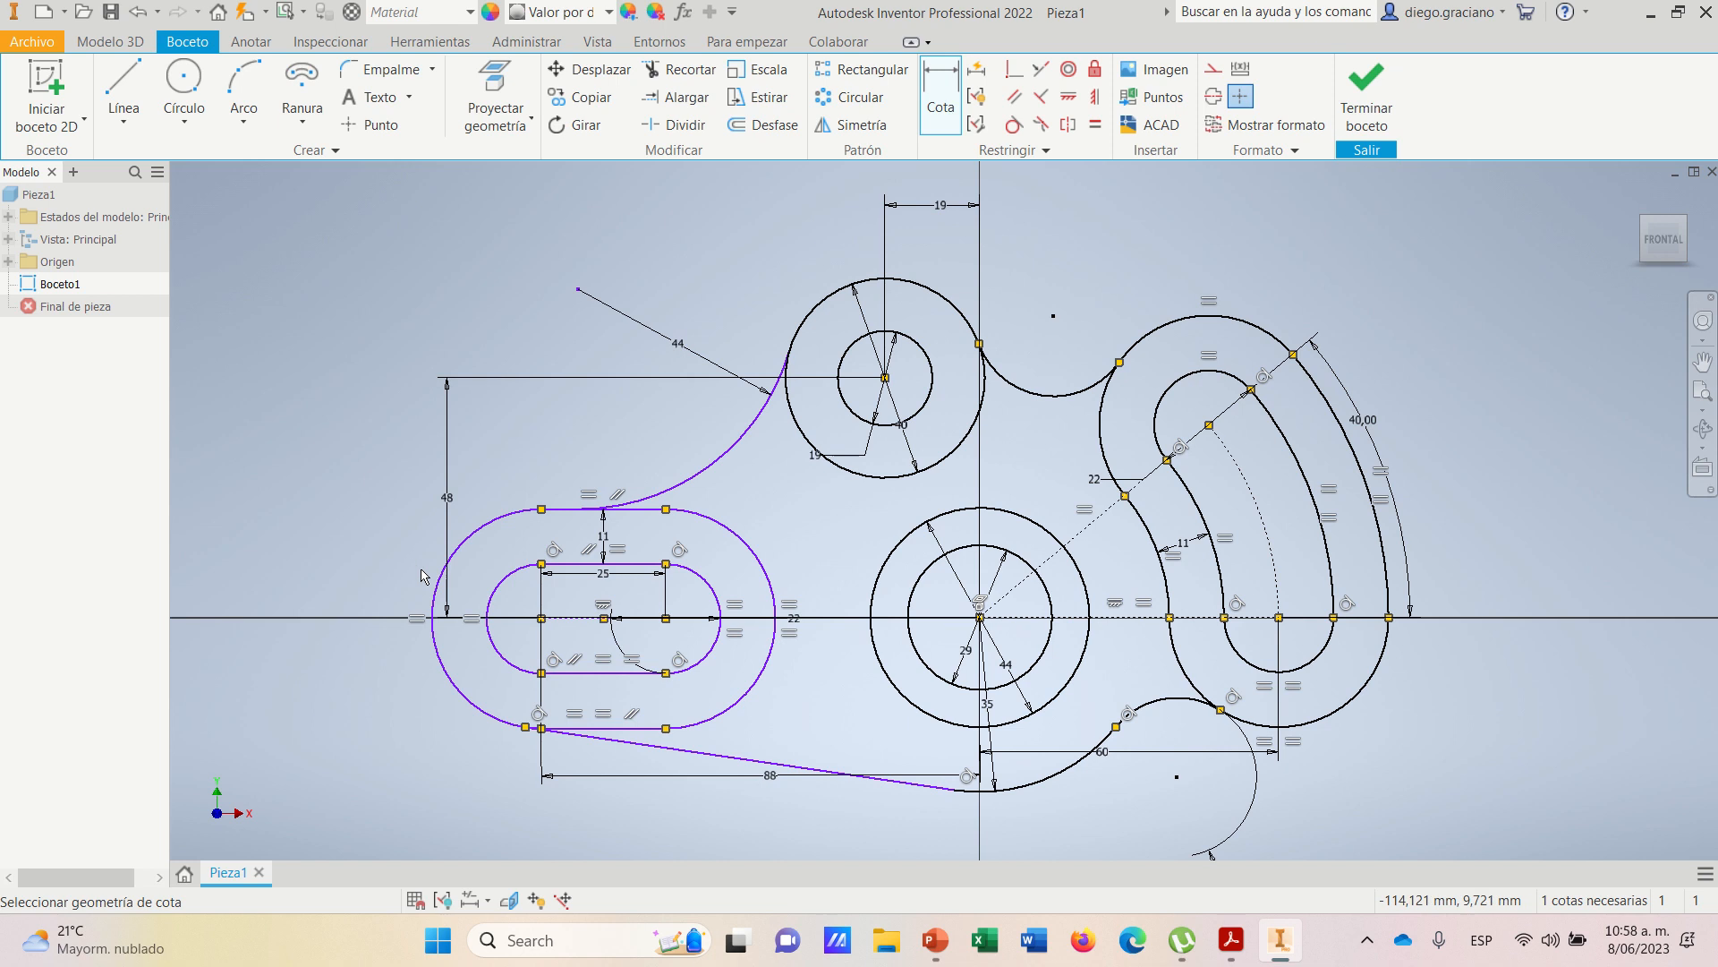
{"action": "left_click", "coordinate": [1637, 197]}
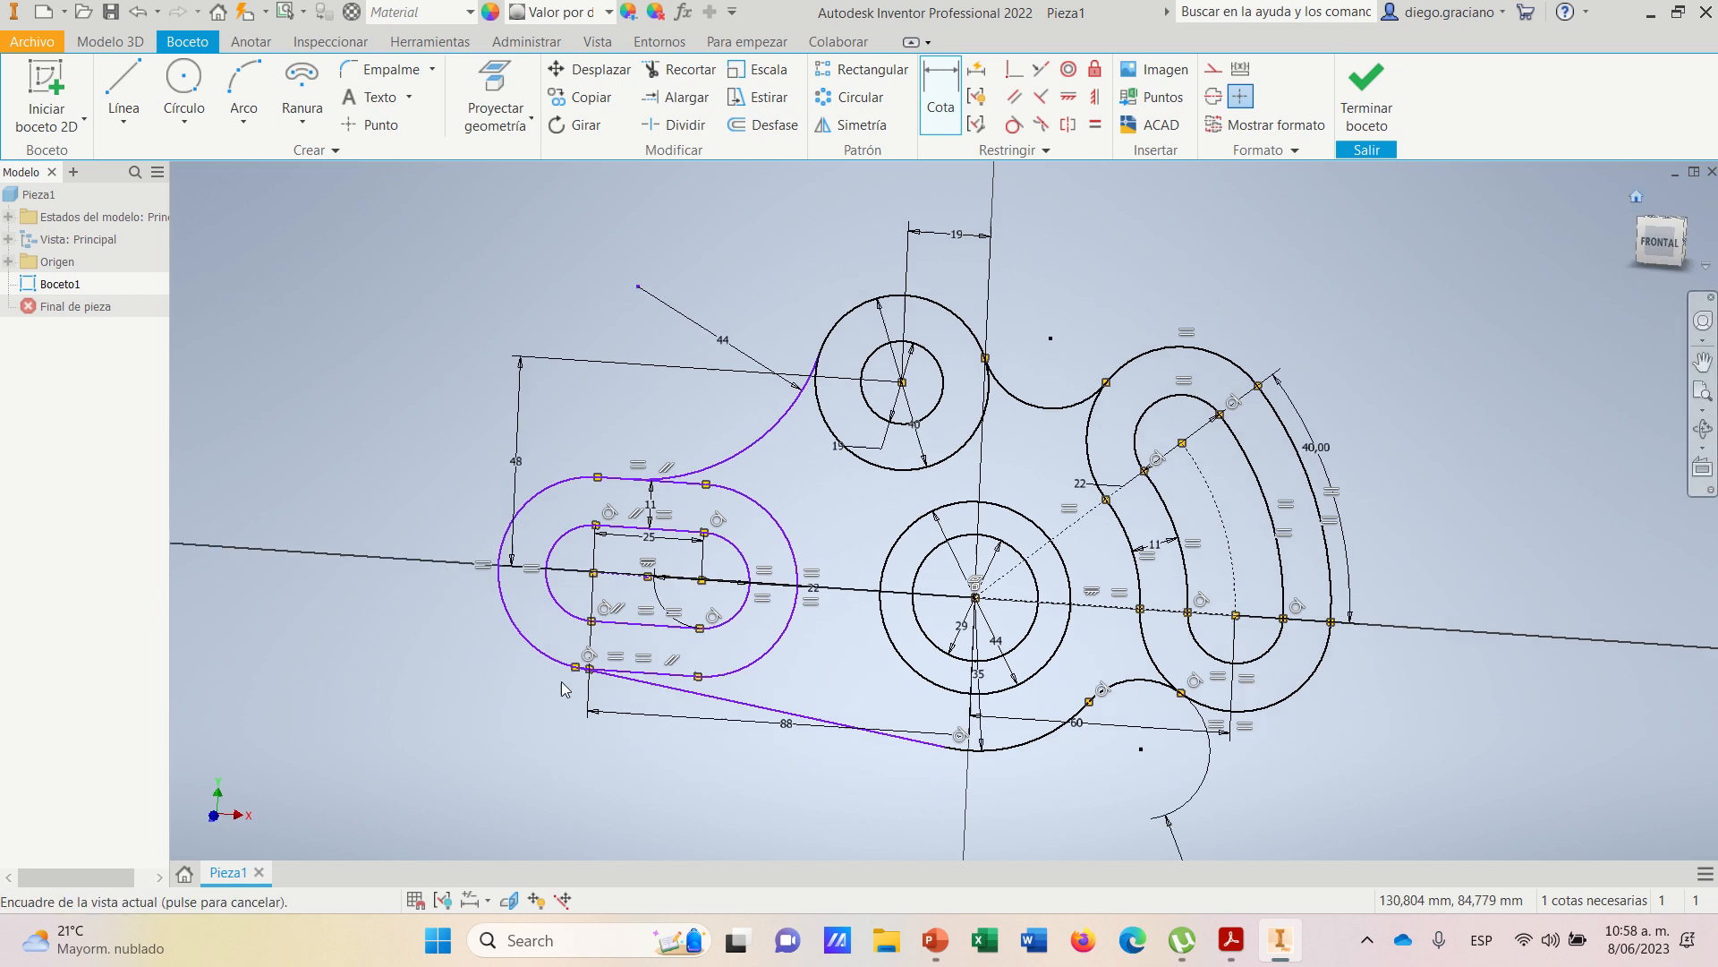
{"action": "left_click", "coordinate": [1648, 251]}
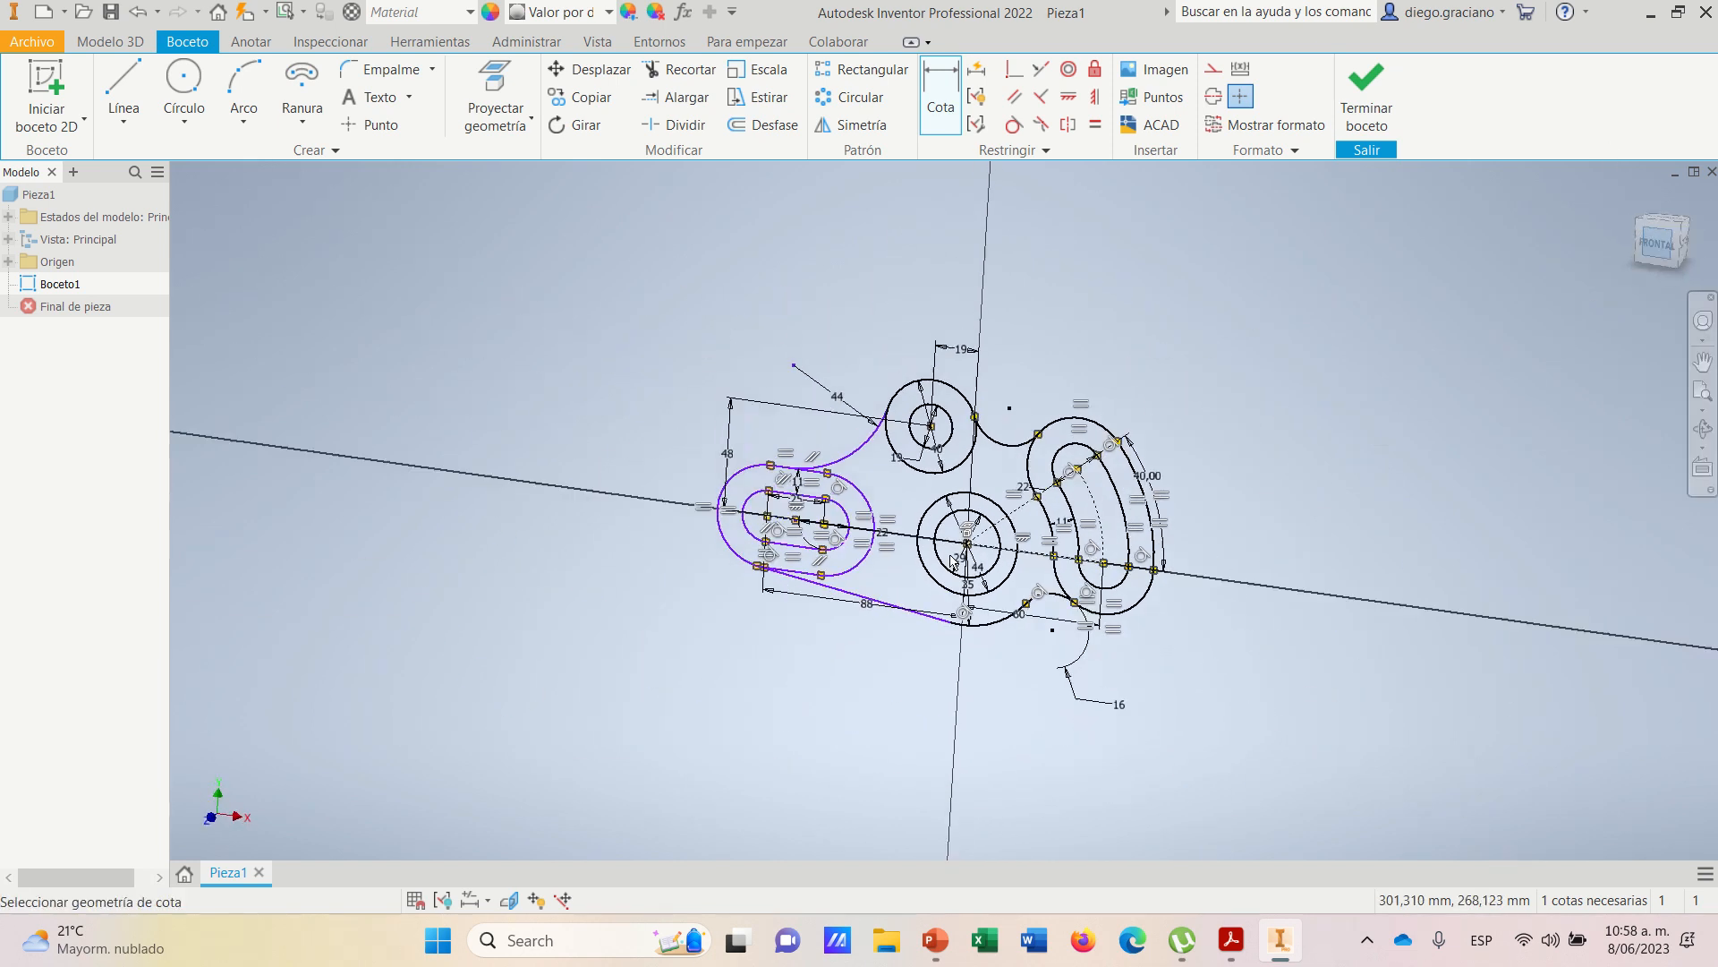
- Try to make the straight slot's outer left end arc tangent to its upper outer line
{"action": "left_click", "coordinate": [1706, 391]}
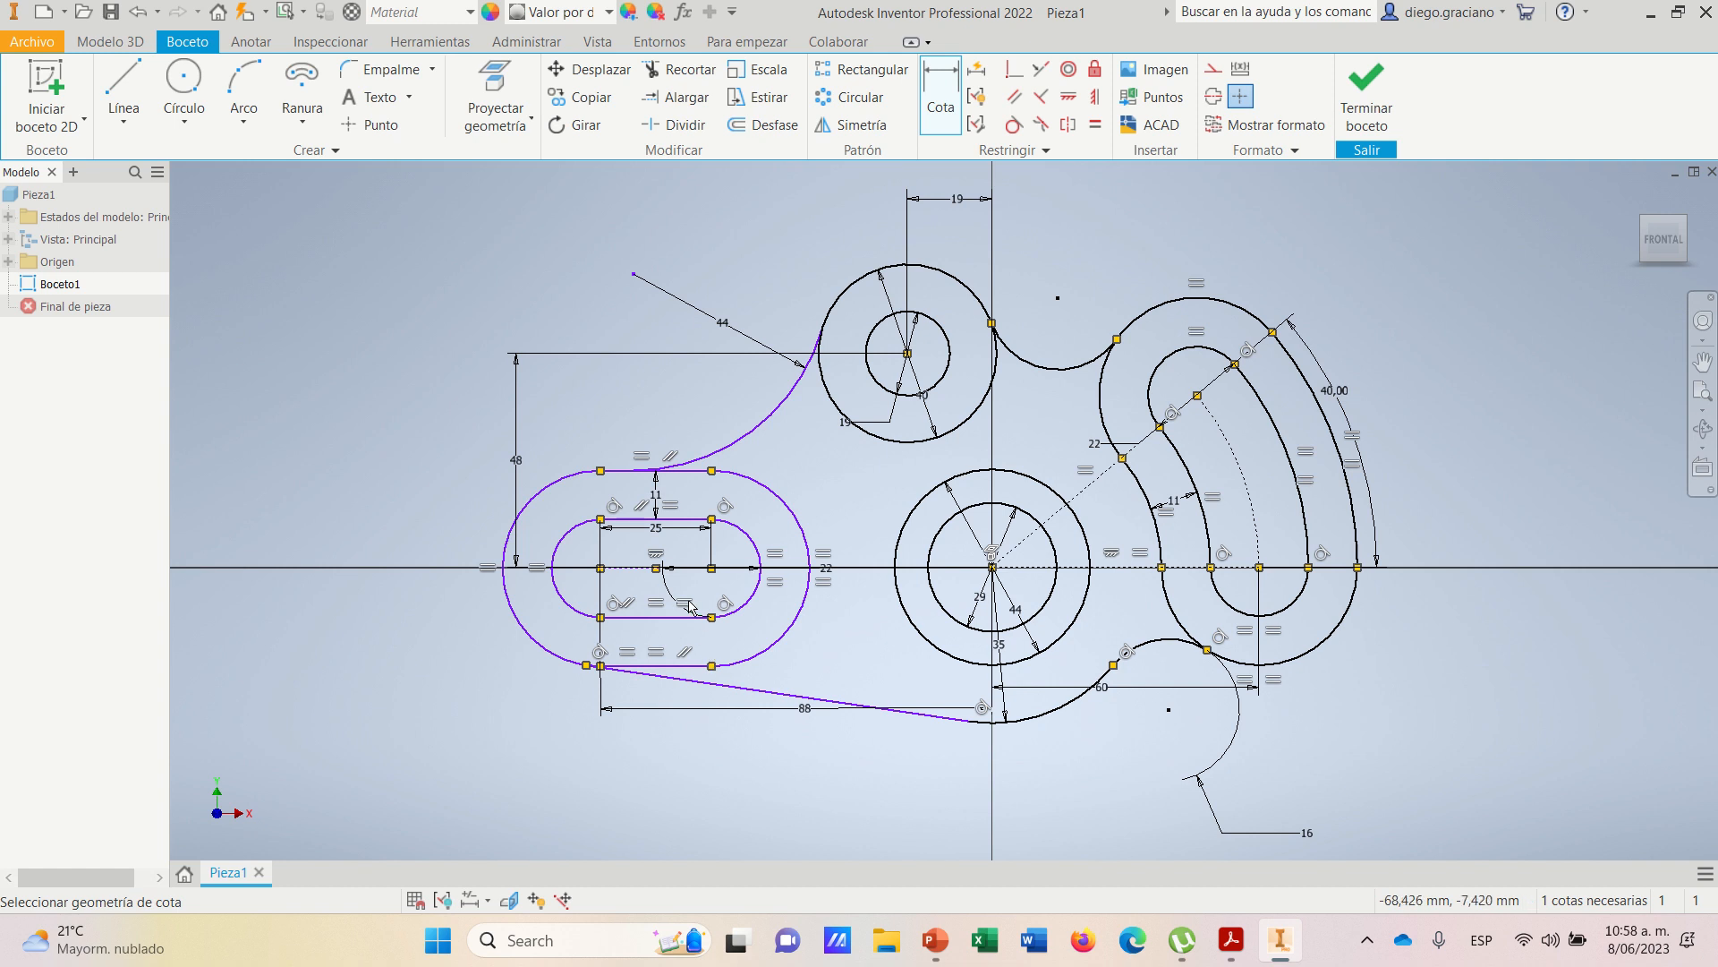
{"action": "scroll", "coordinate": [689, 604], "scroll_direction": "up", "scroll_amount": 4}
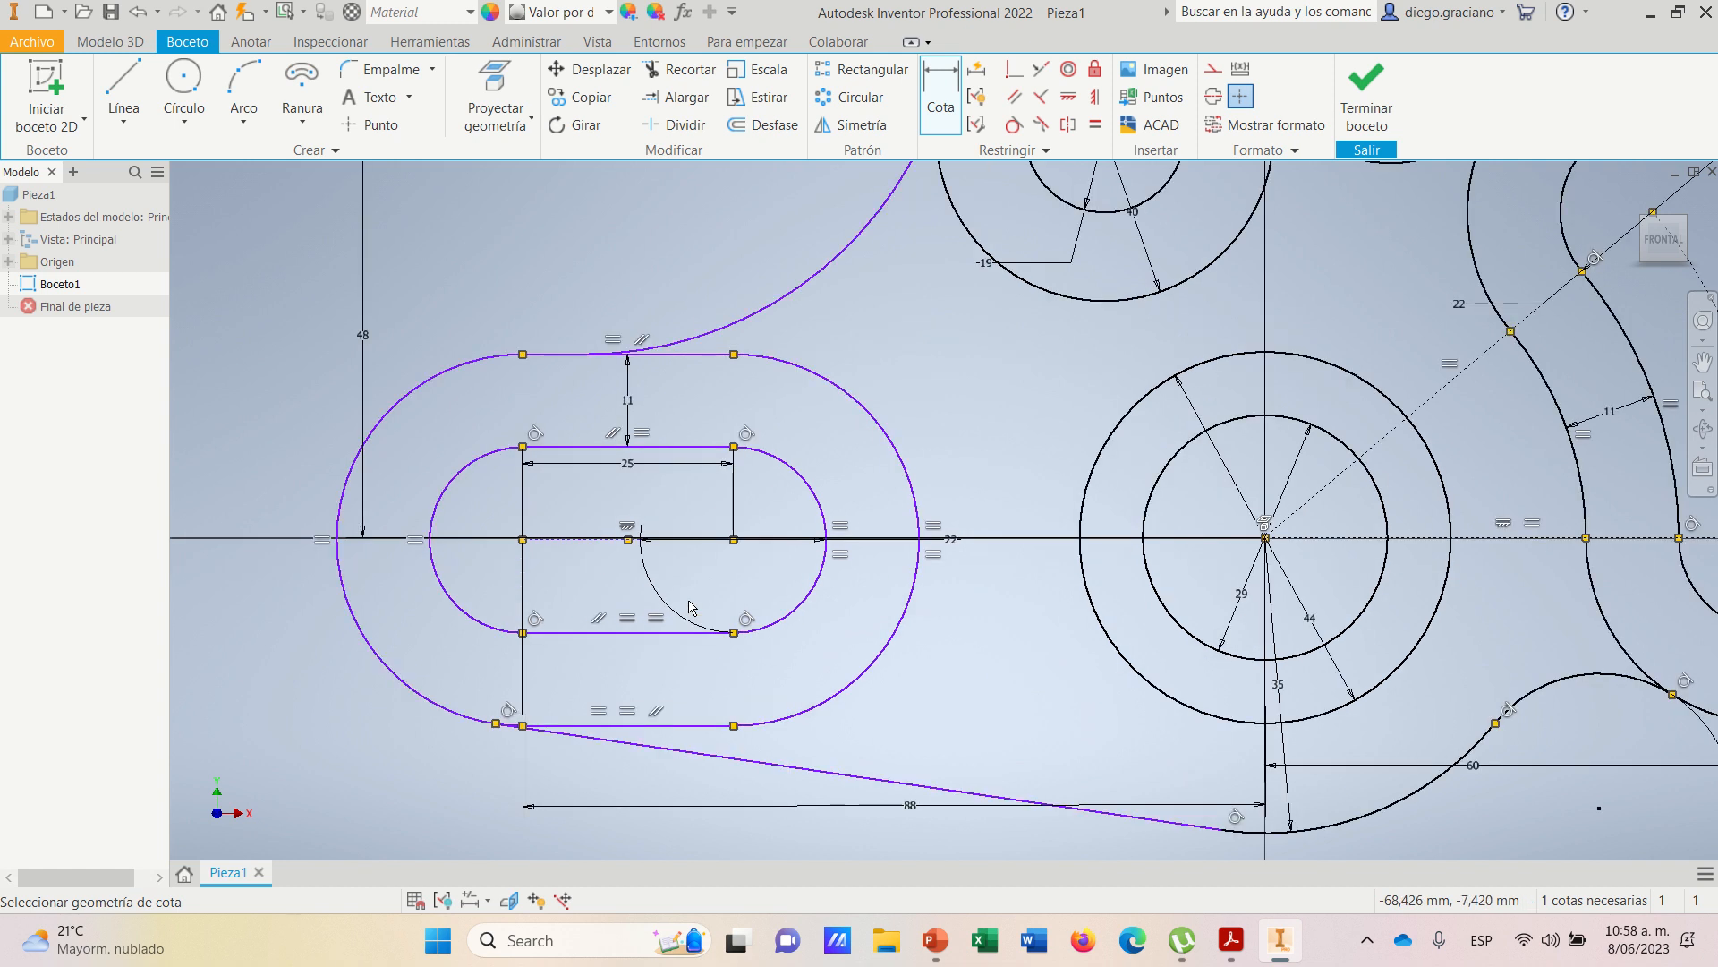
{"action": "scroll", "coordinate": [690, 607], "scroll_direction": "down", "scroll_amount": 3}
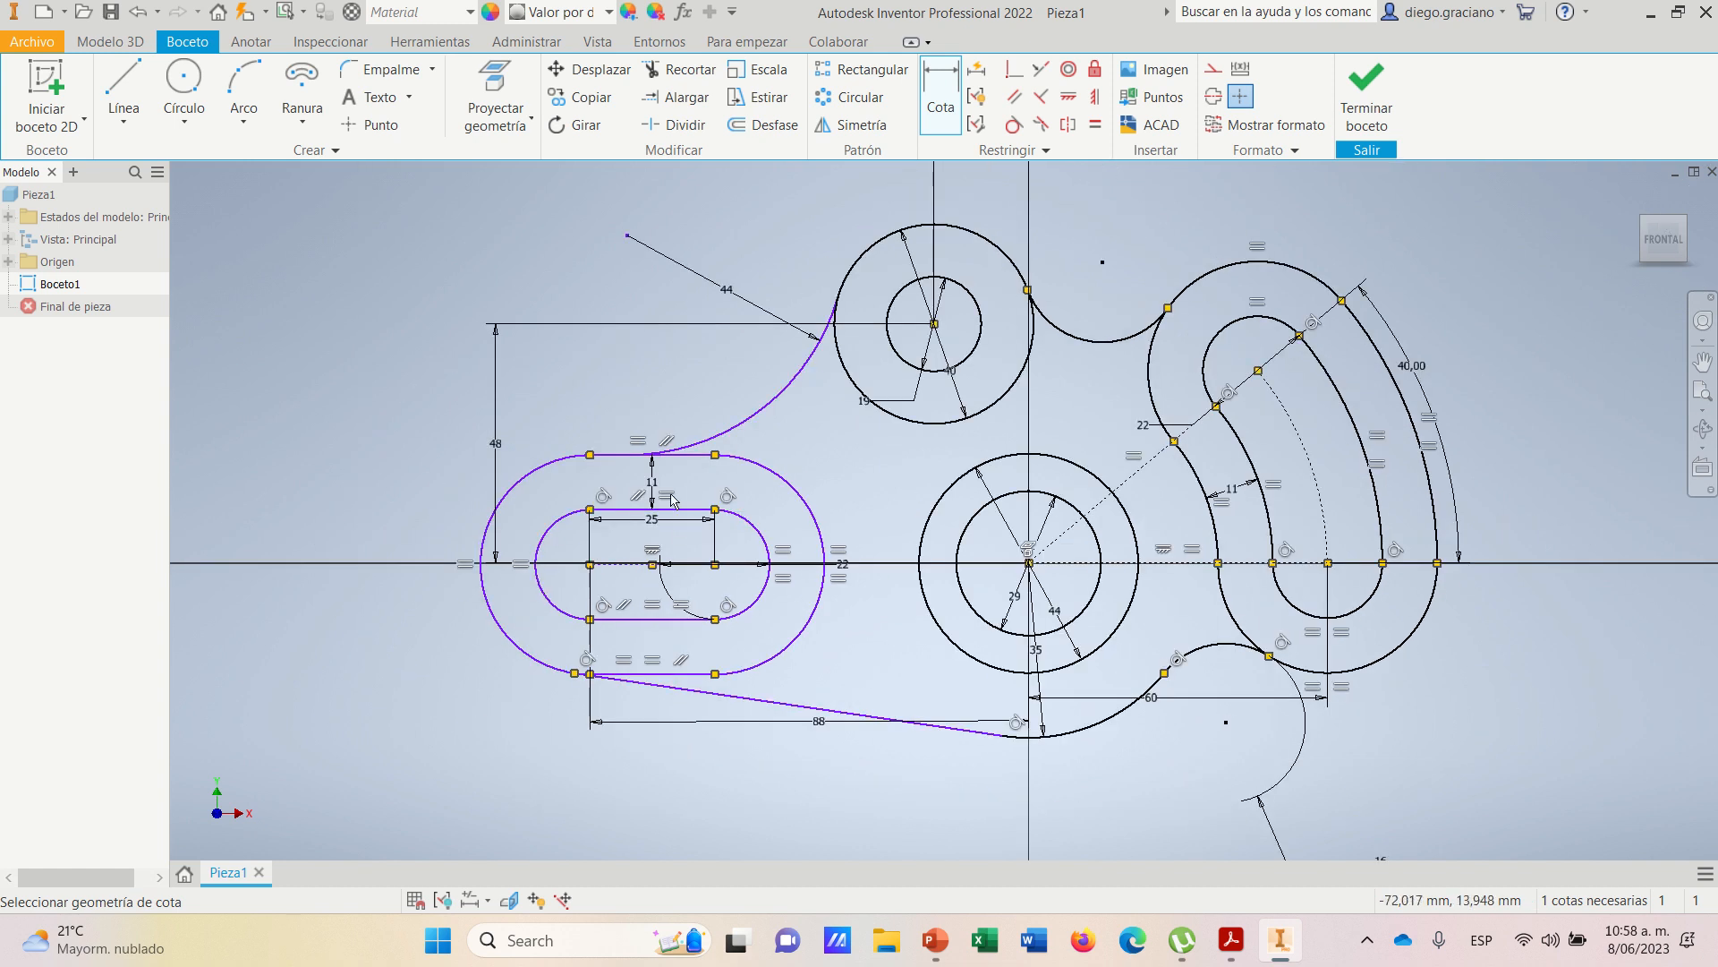
{"action": "scroll", "coordinate": [673, 499], "scroll_direction": "up", "scroll_amount": 4}
{"action": "scroll", "coordinate": [671, 408], "scroll_direction": "up", "scroll_amount": 3}
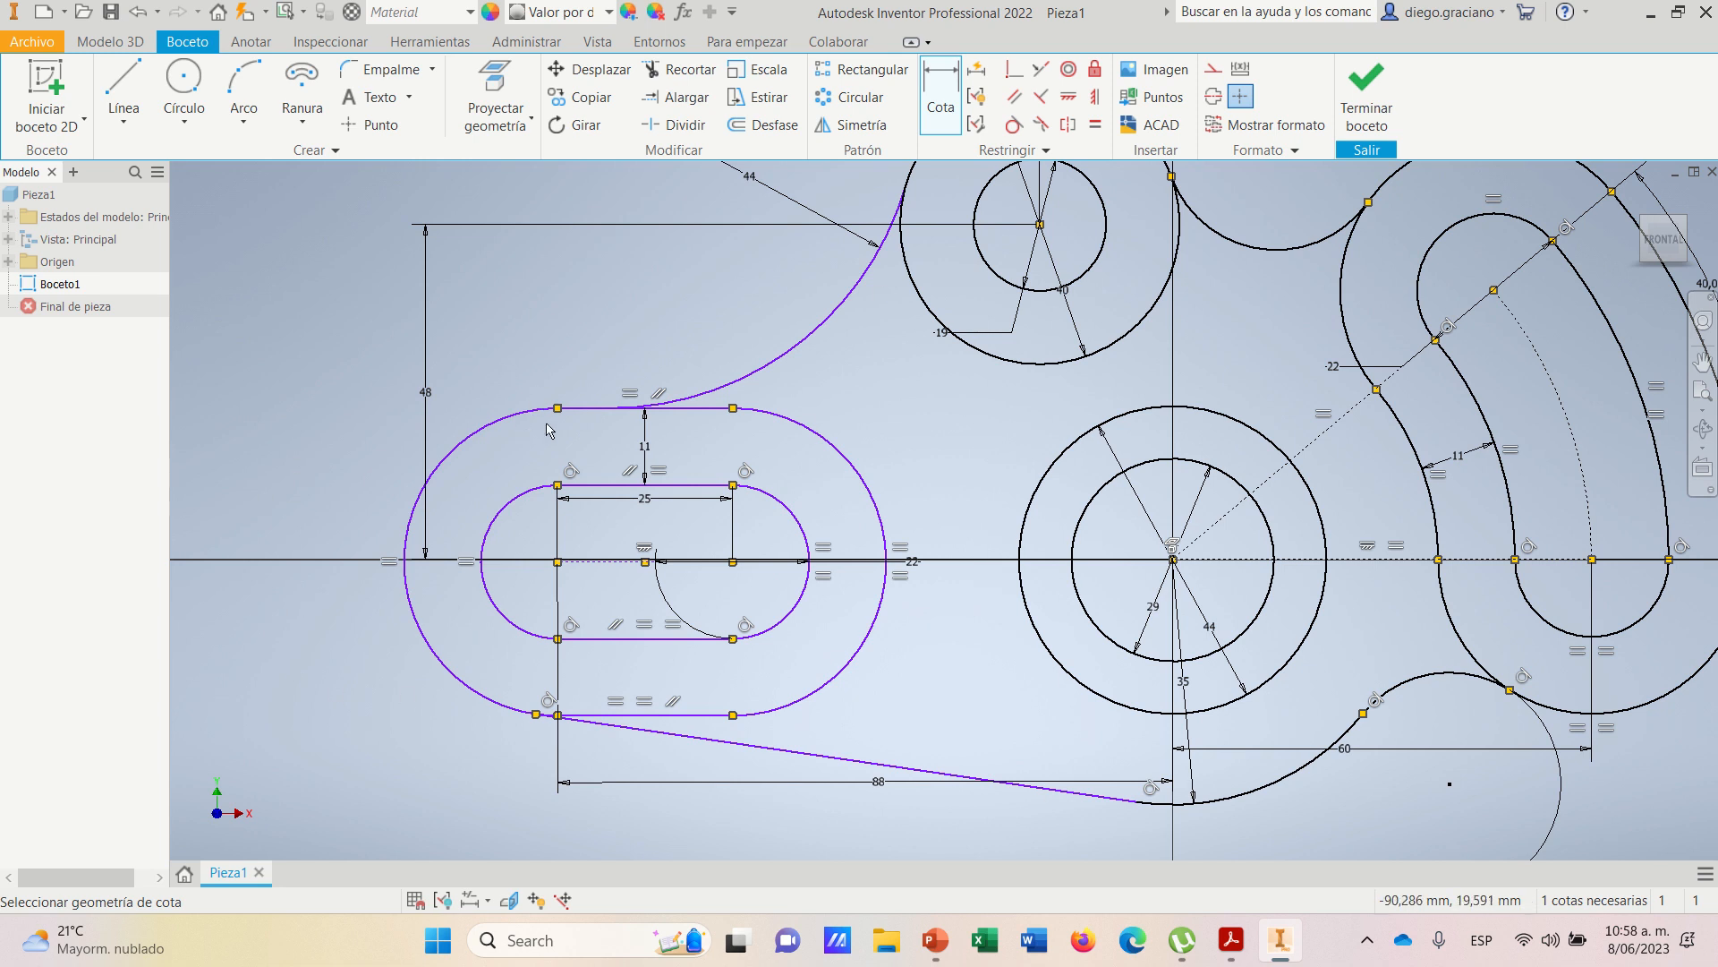
{"action": "left_click", "coordinate": [1014, 126]}
{"action": "left_click", "coordinate": [524, 420]}
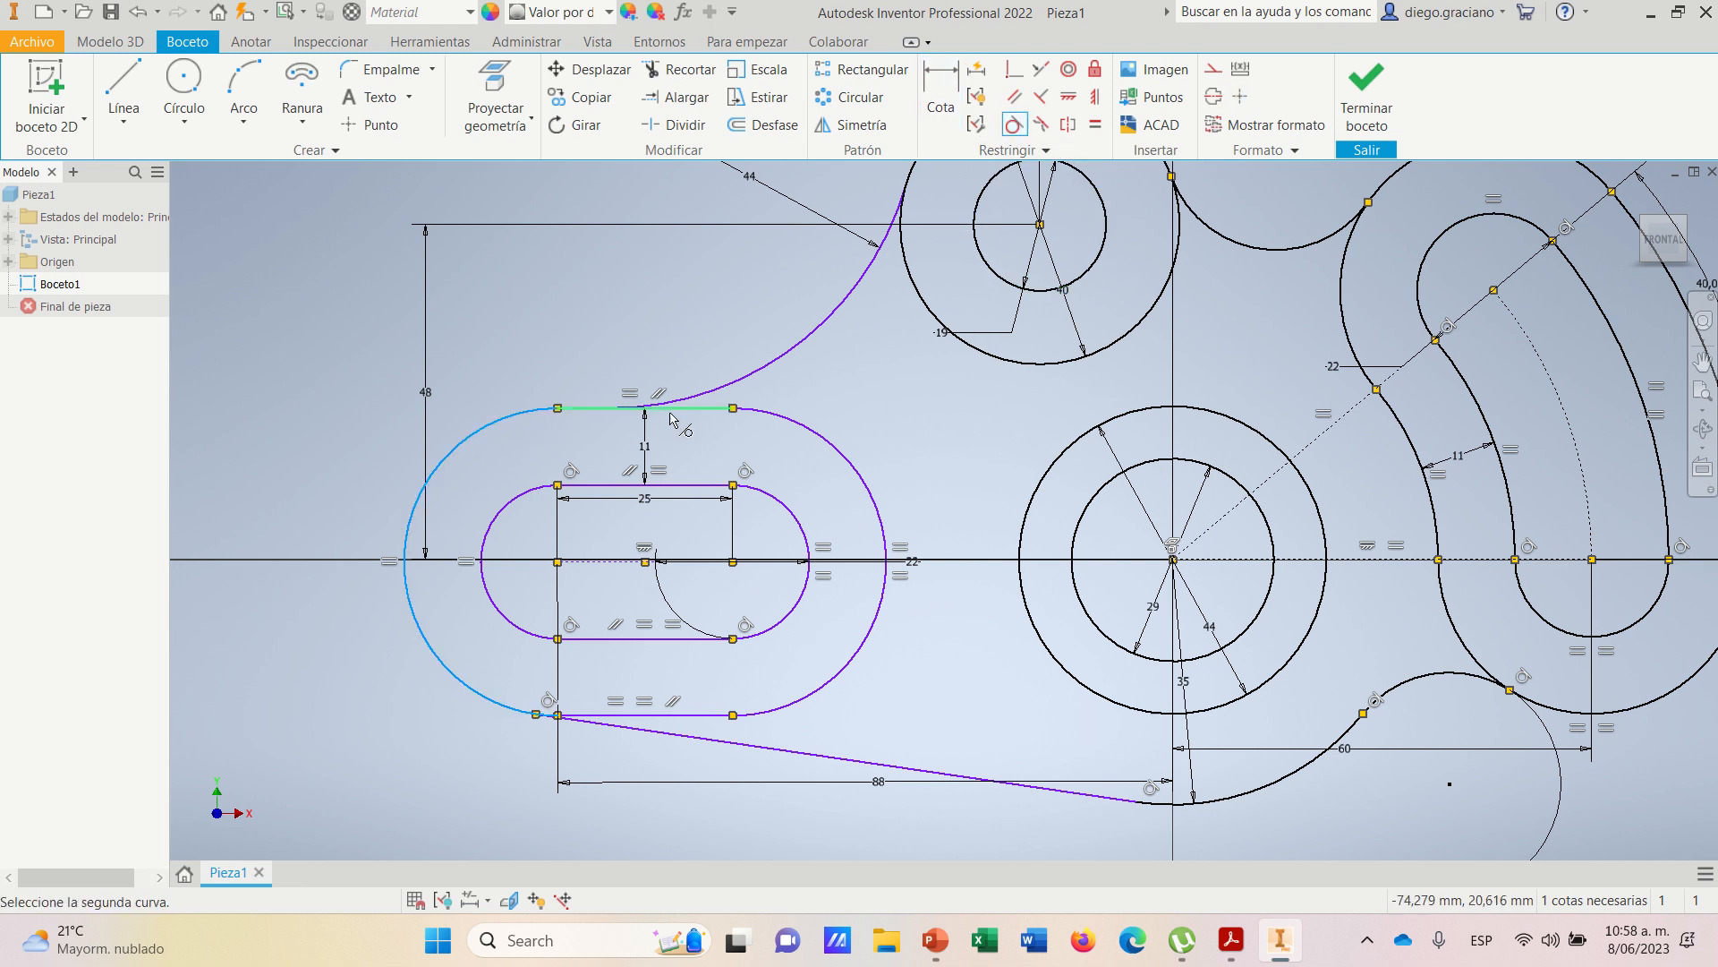
{"action": "left_click", "coordinate": [671, 414]}
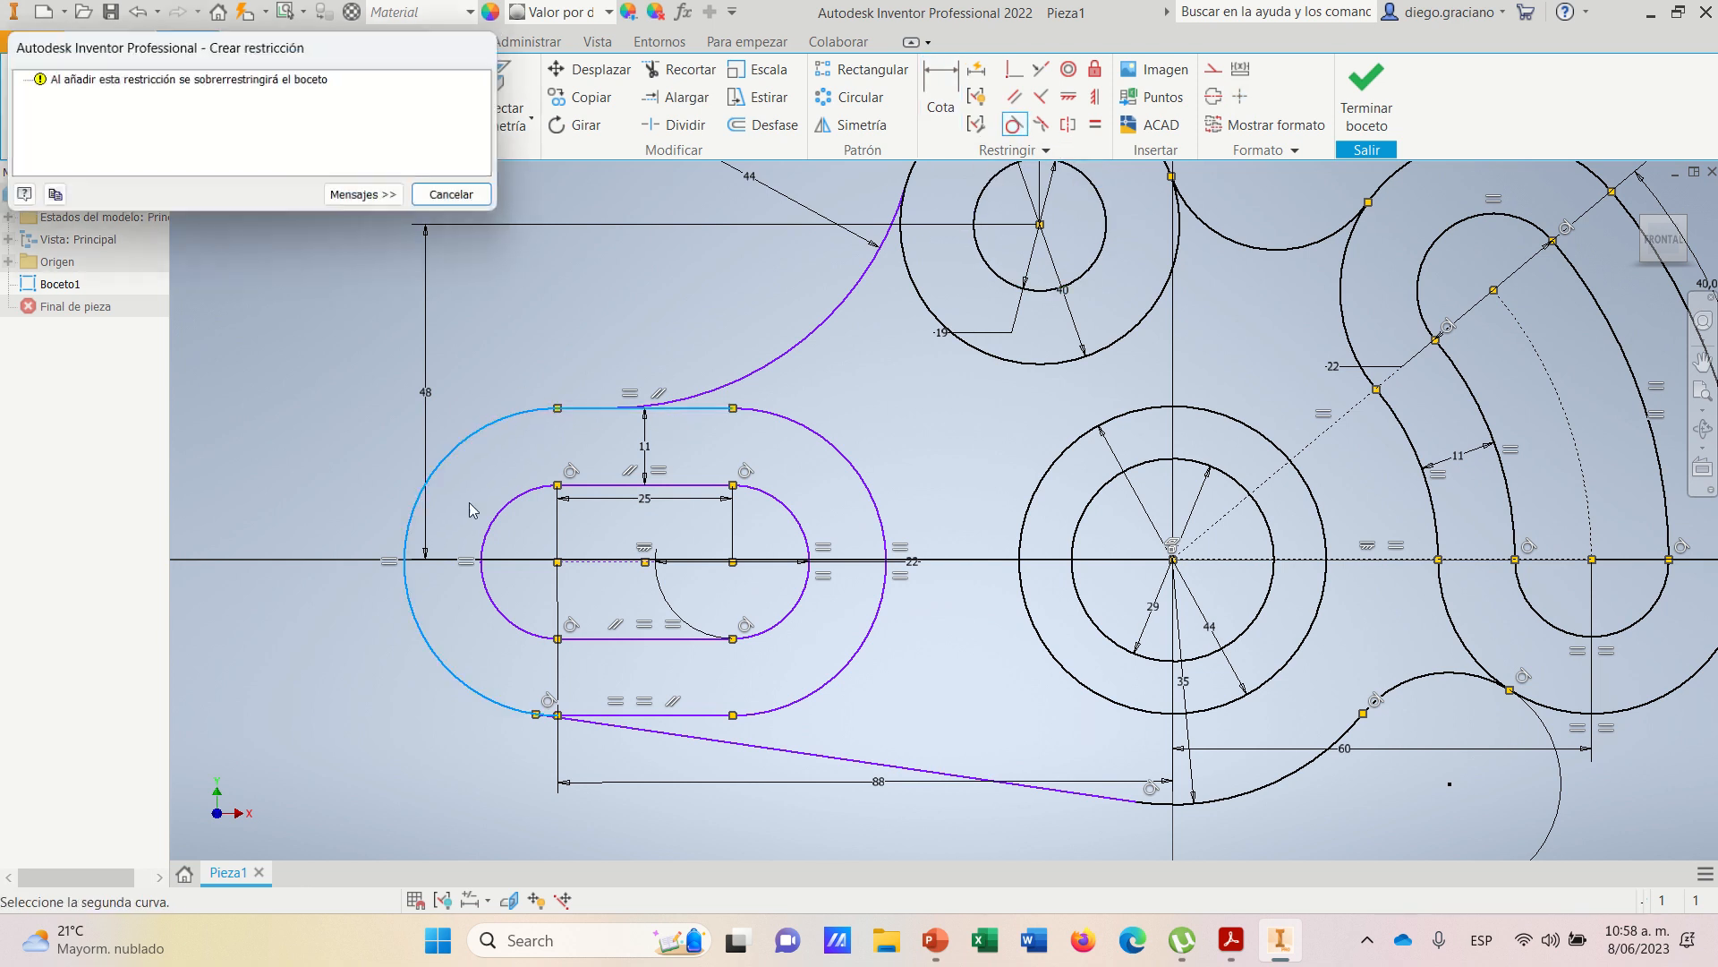
{"action": "left_click", "coordinate": [457, 196]}
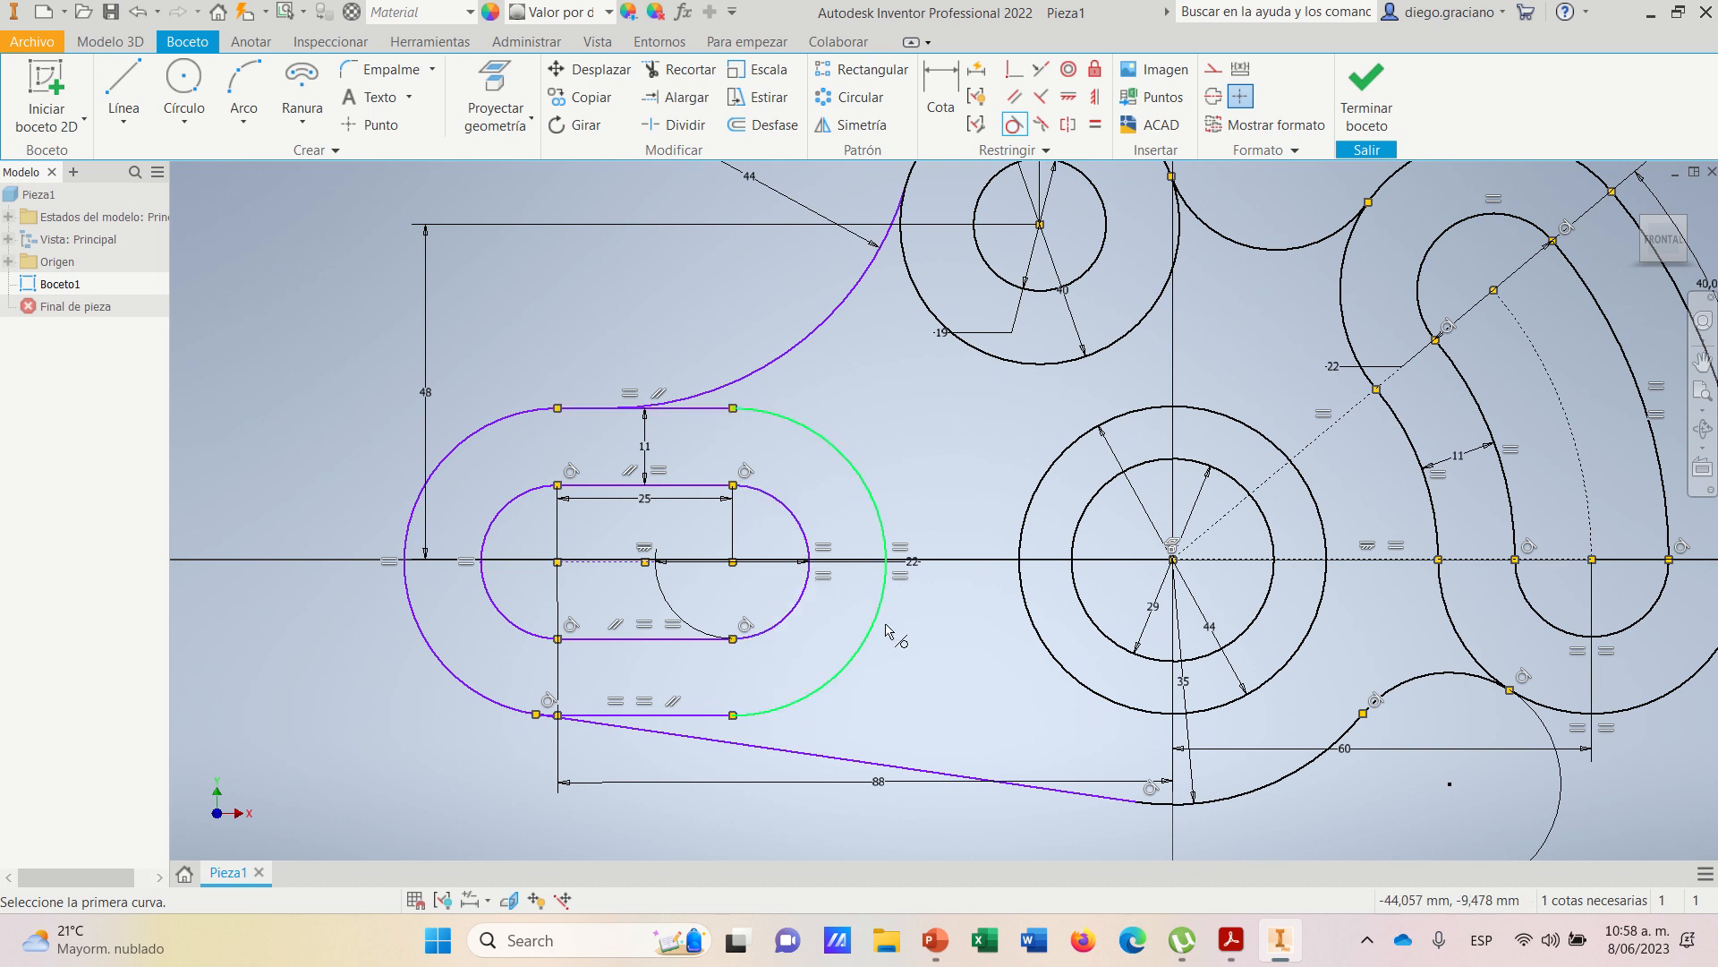
- Apply a horizontal constraint between the center point of the straight slot's left end arcs and the center of the 44 mm circle
{"action": "left_click", "coordinate": [1703, 361]}
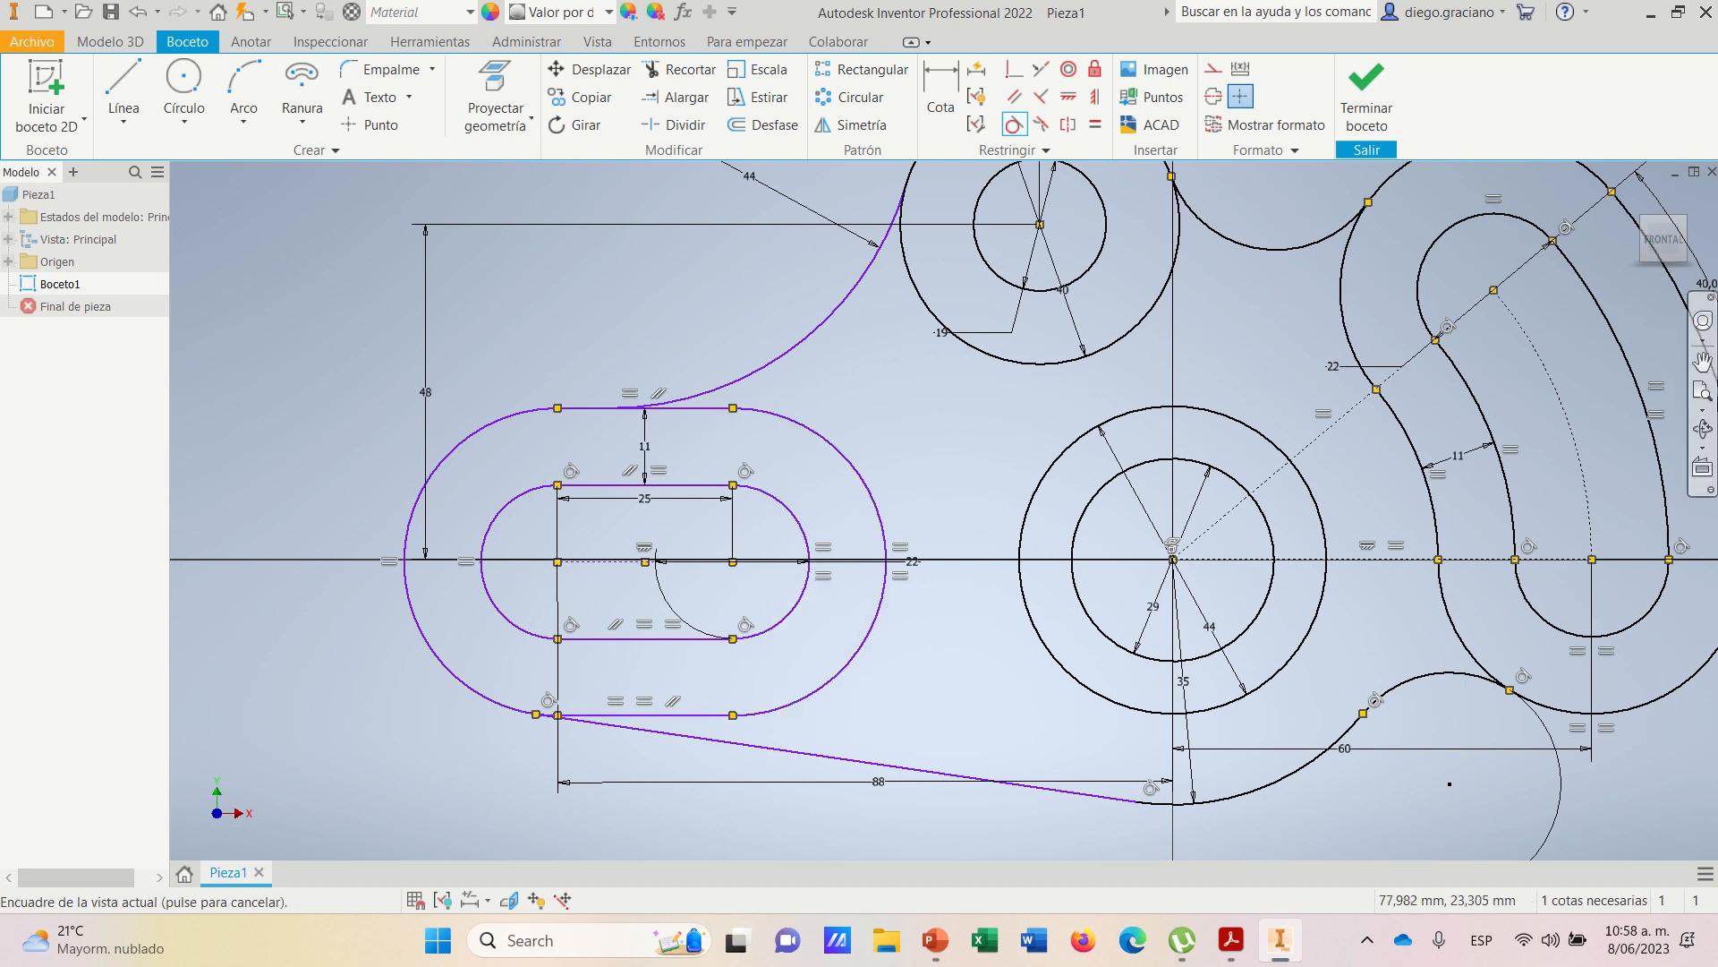
{"action": "scroll", "coordinate": [734, 588], "scroll_direction": "up", "scroll_amount": 4}
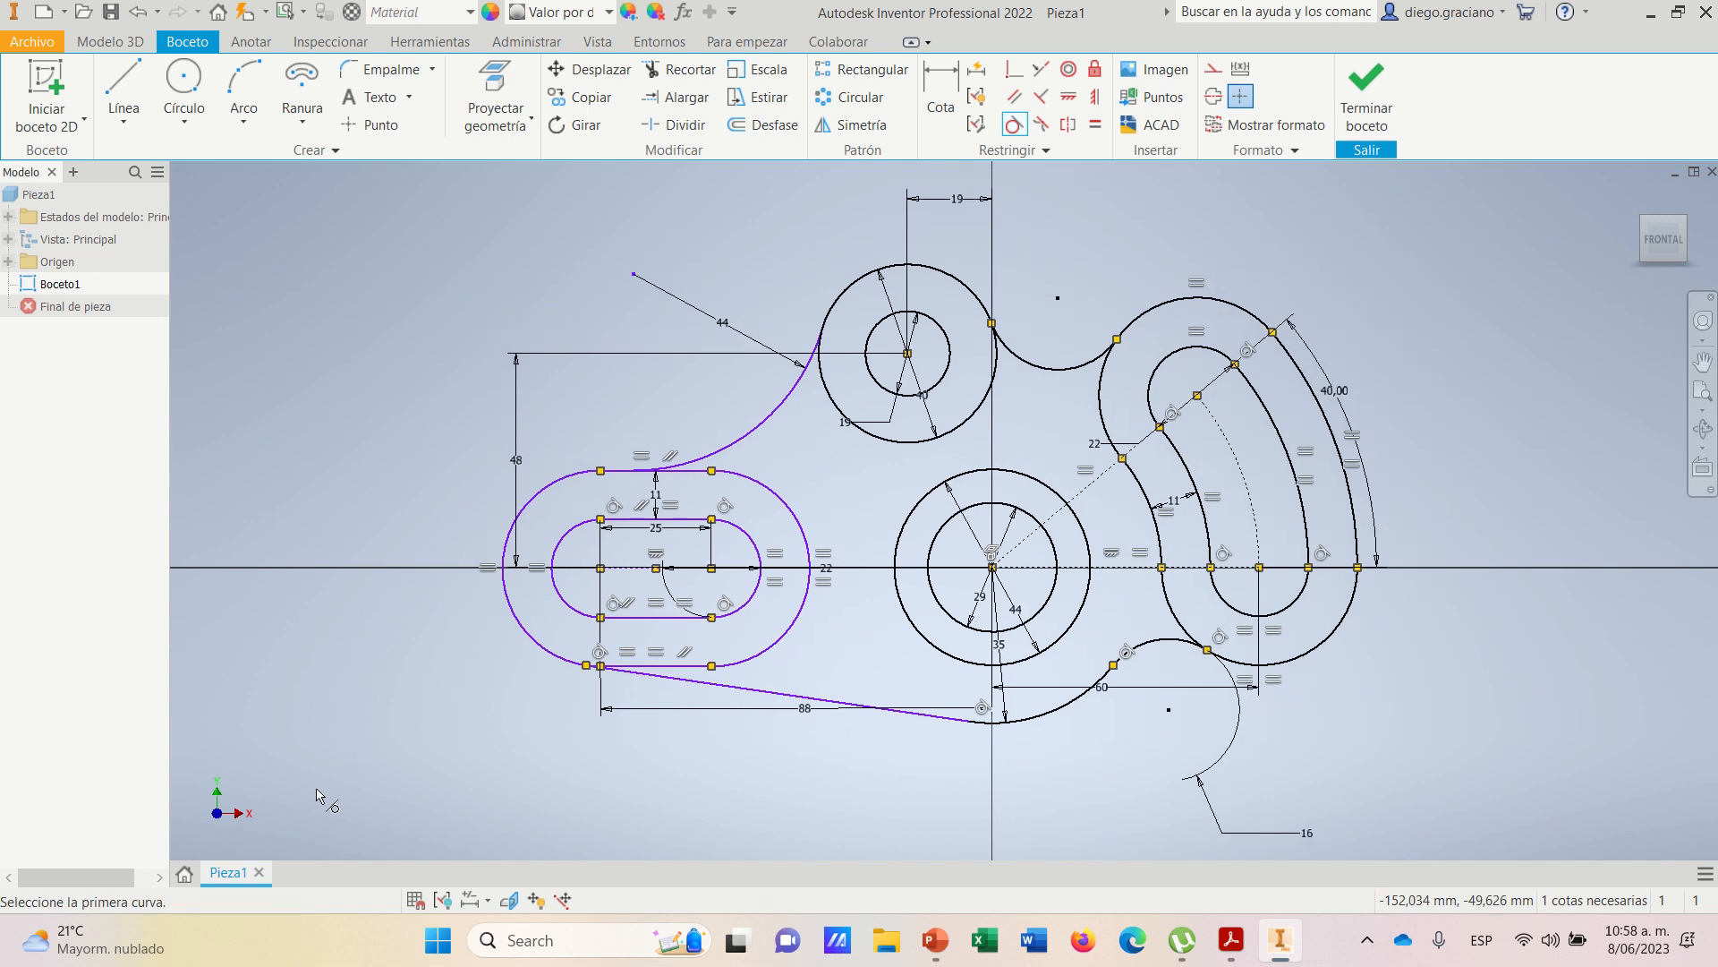
{"action": "left_click", "coordinate": [1081, 98]}
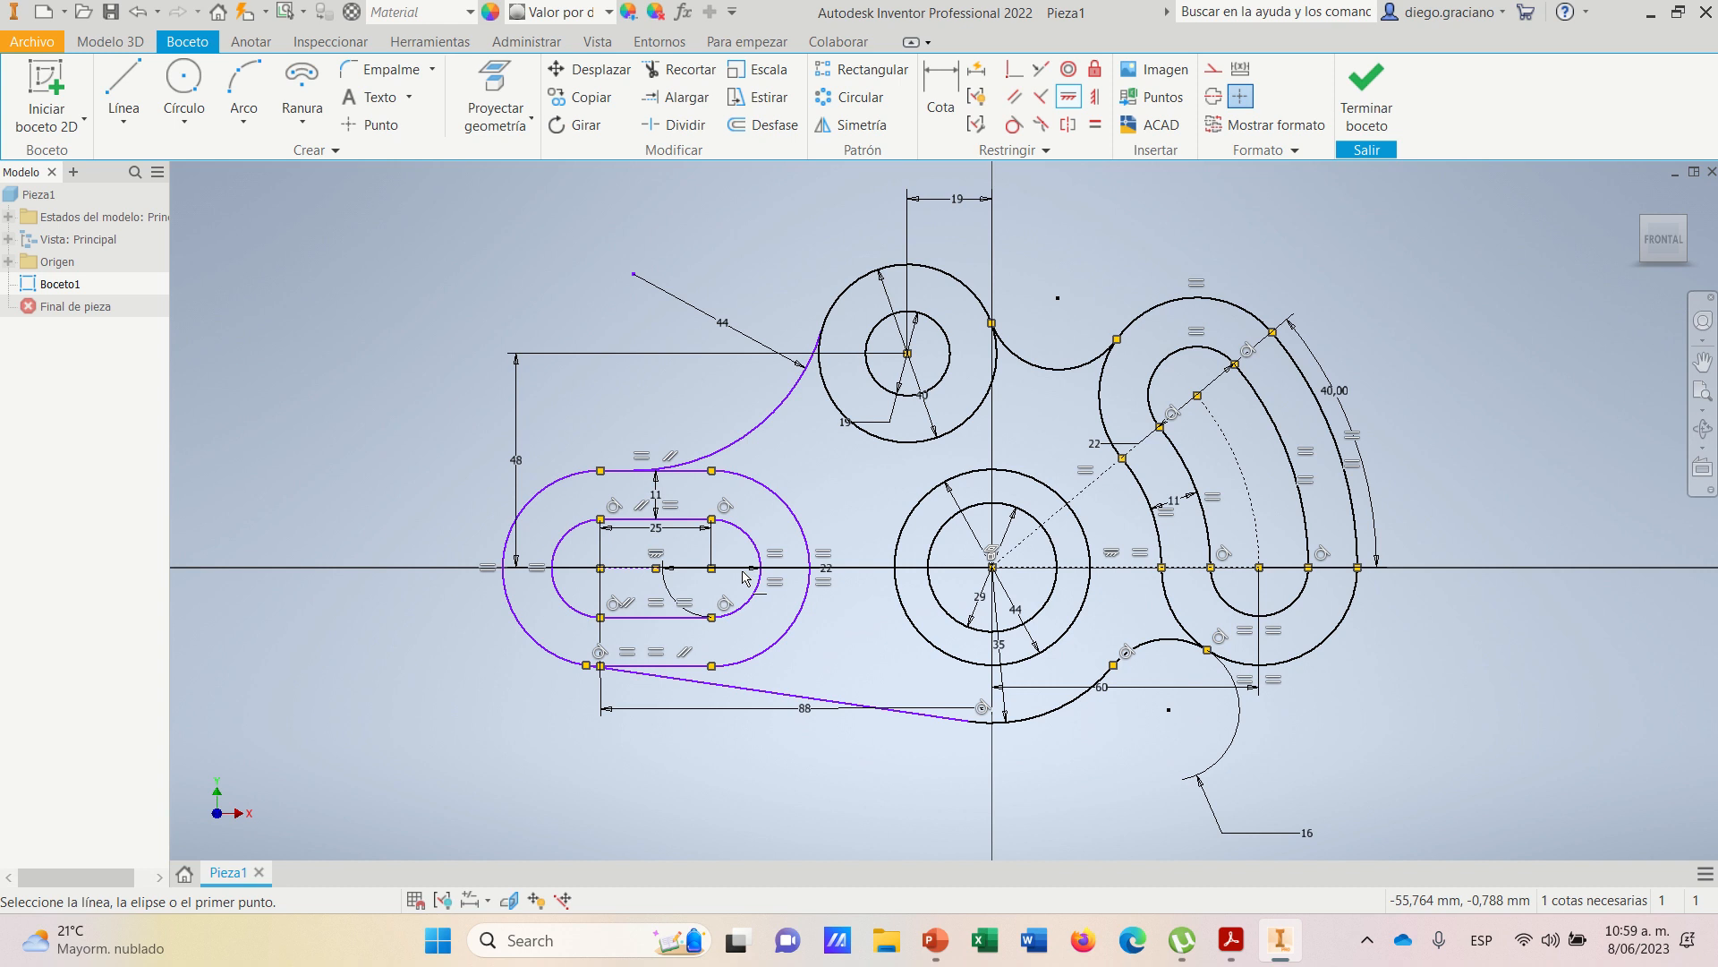
{"action": "left_click", "coordinate": [600, 567]}
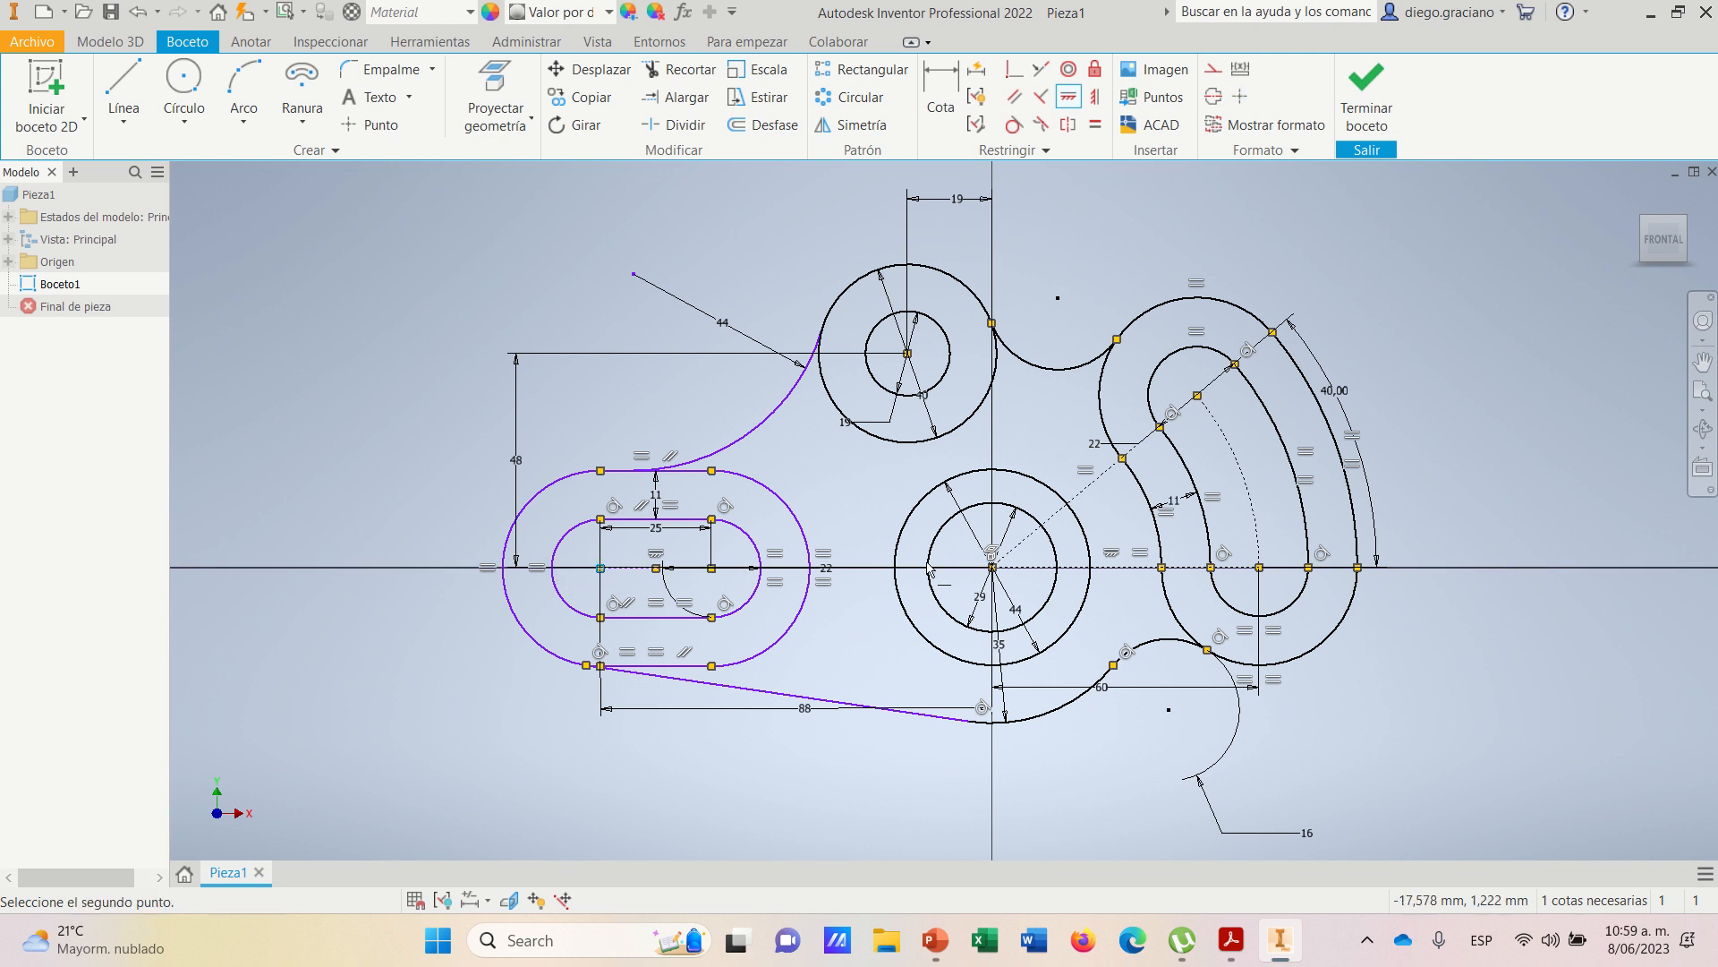
{"action": "left_click", "coordinate": [993, 567]}
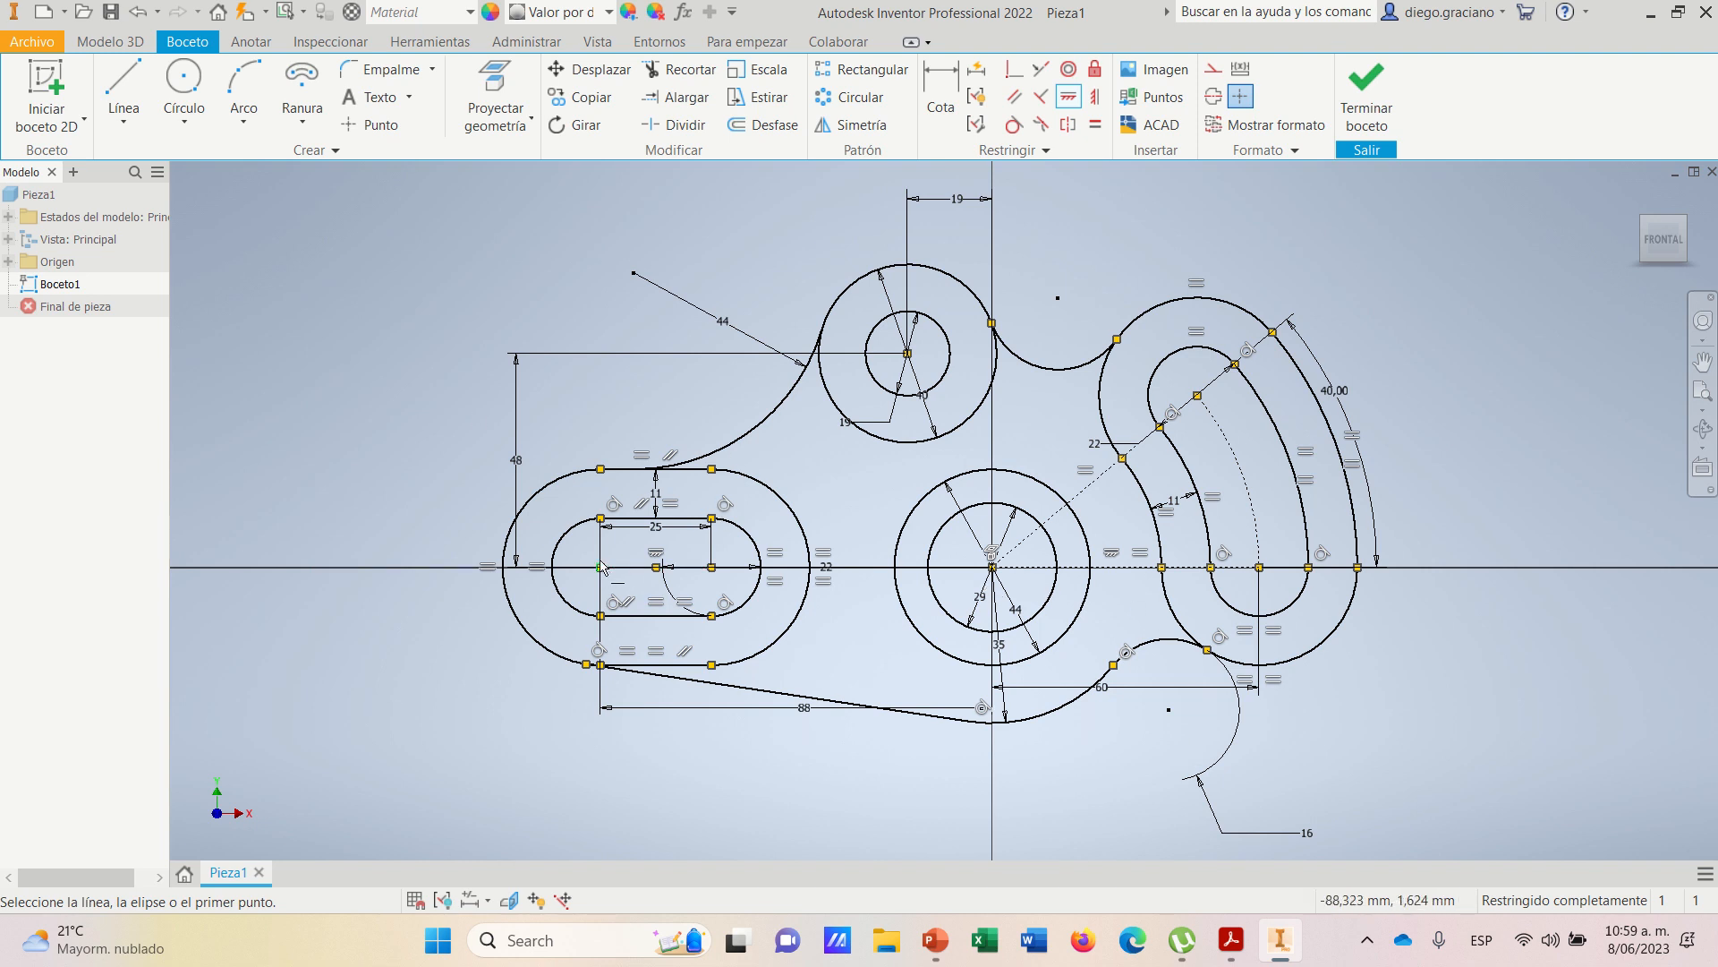
{"action": "mouse_move", "coordinate": [601, 566]}
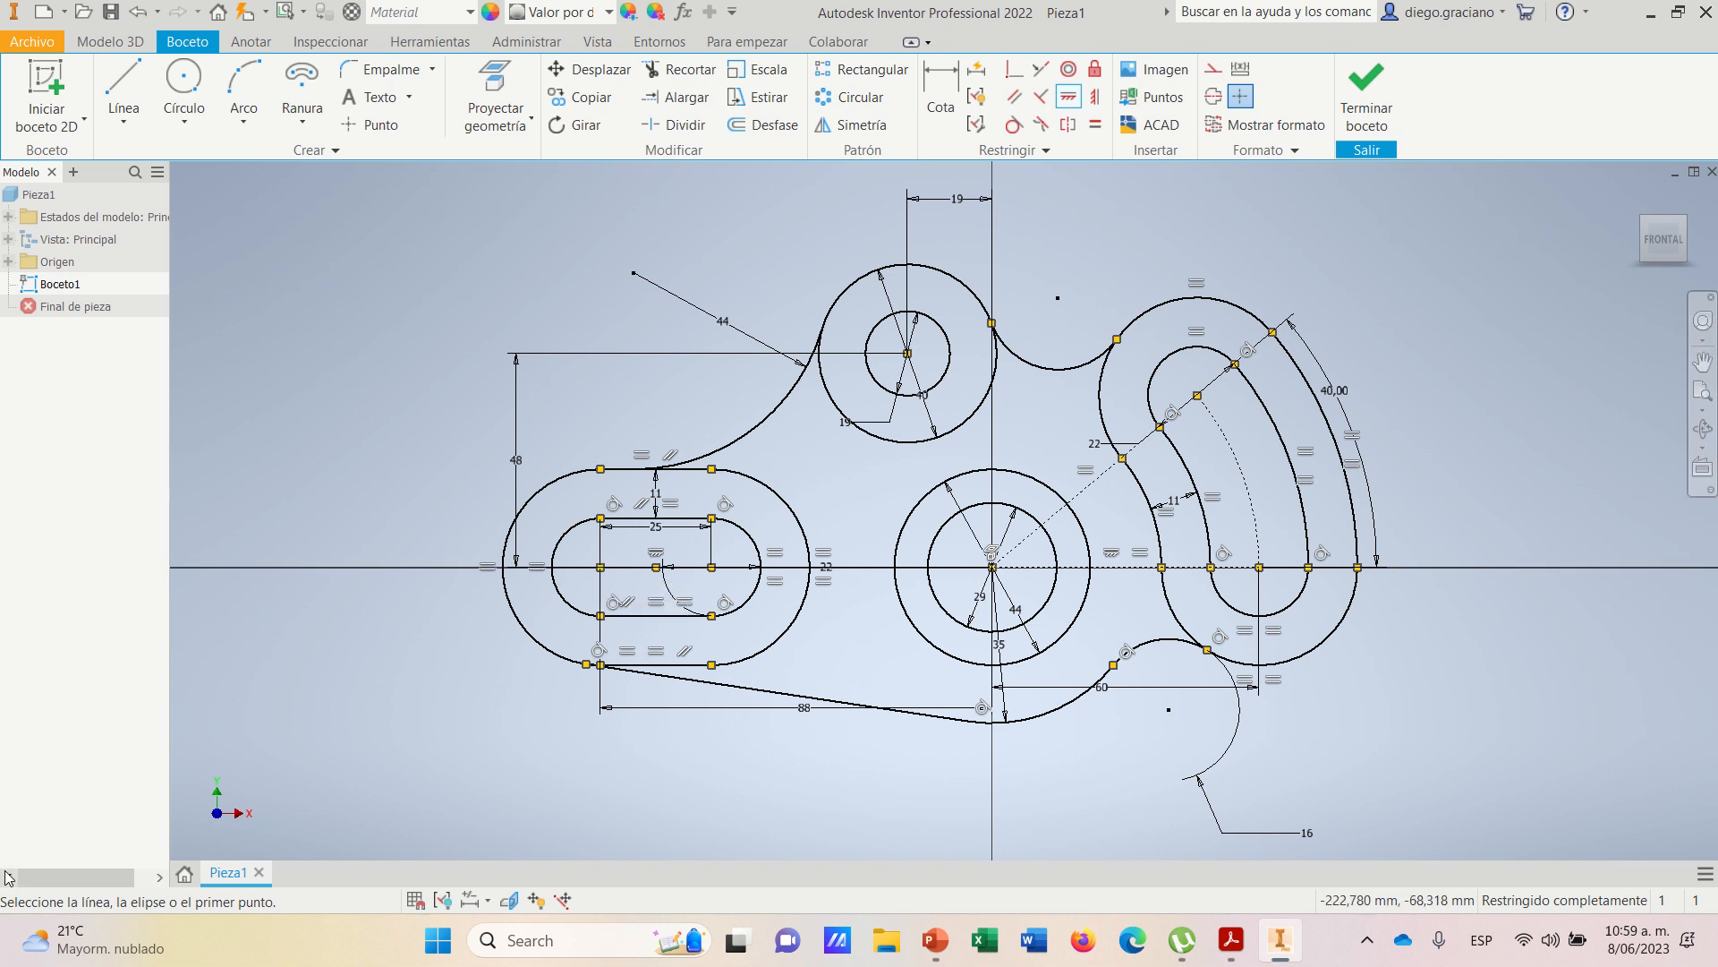
- Finish the sketch and show the whole profile in the front view
{"action": "left_click", "coordinate": [1366, 89]}
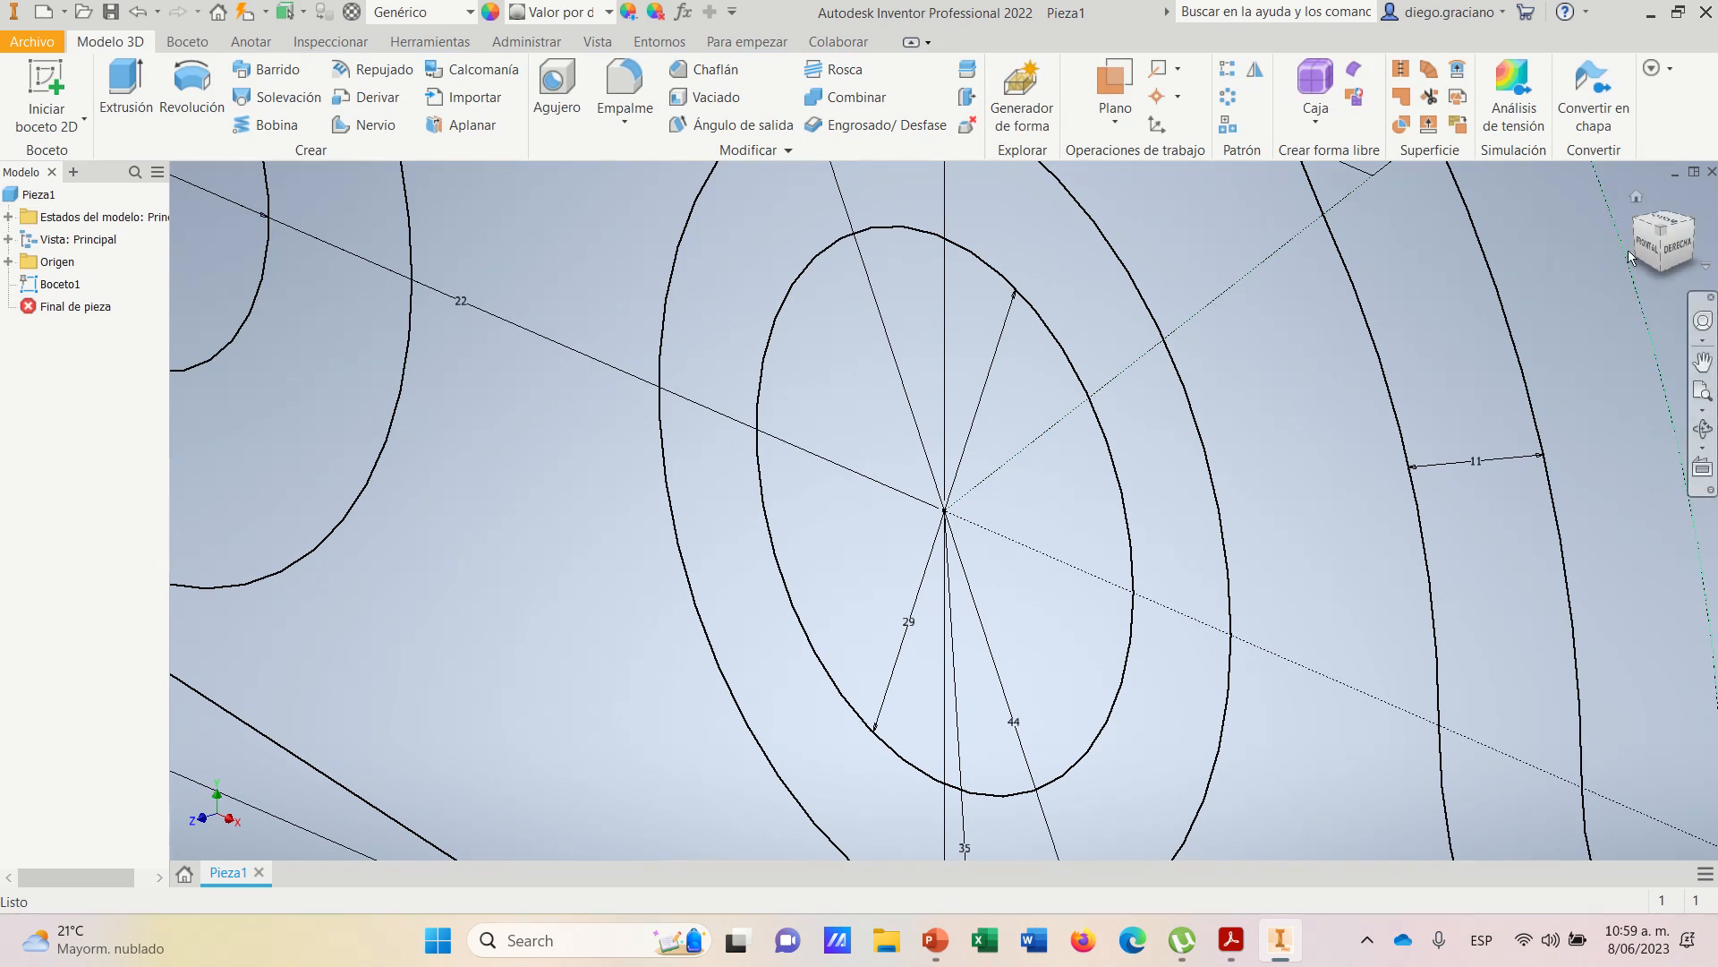
{"action": "mouse_move", "coordinate": [1637, 204]}
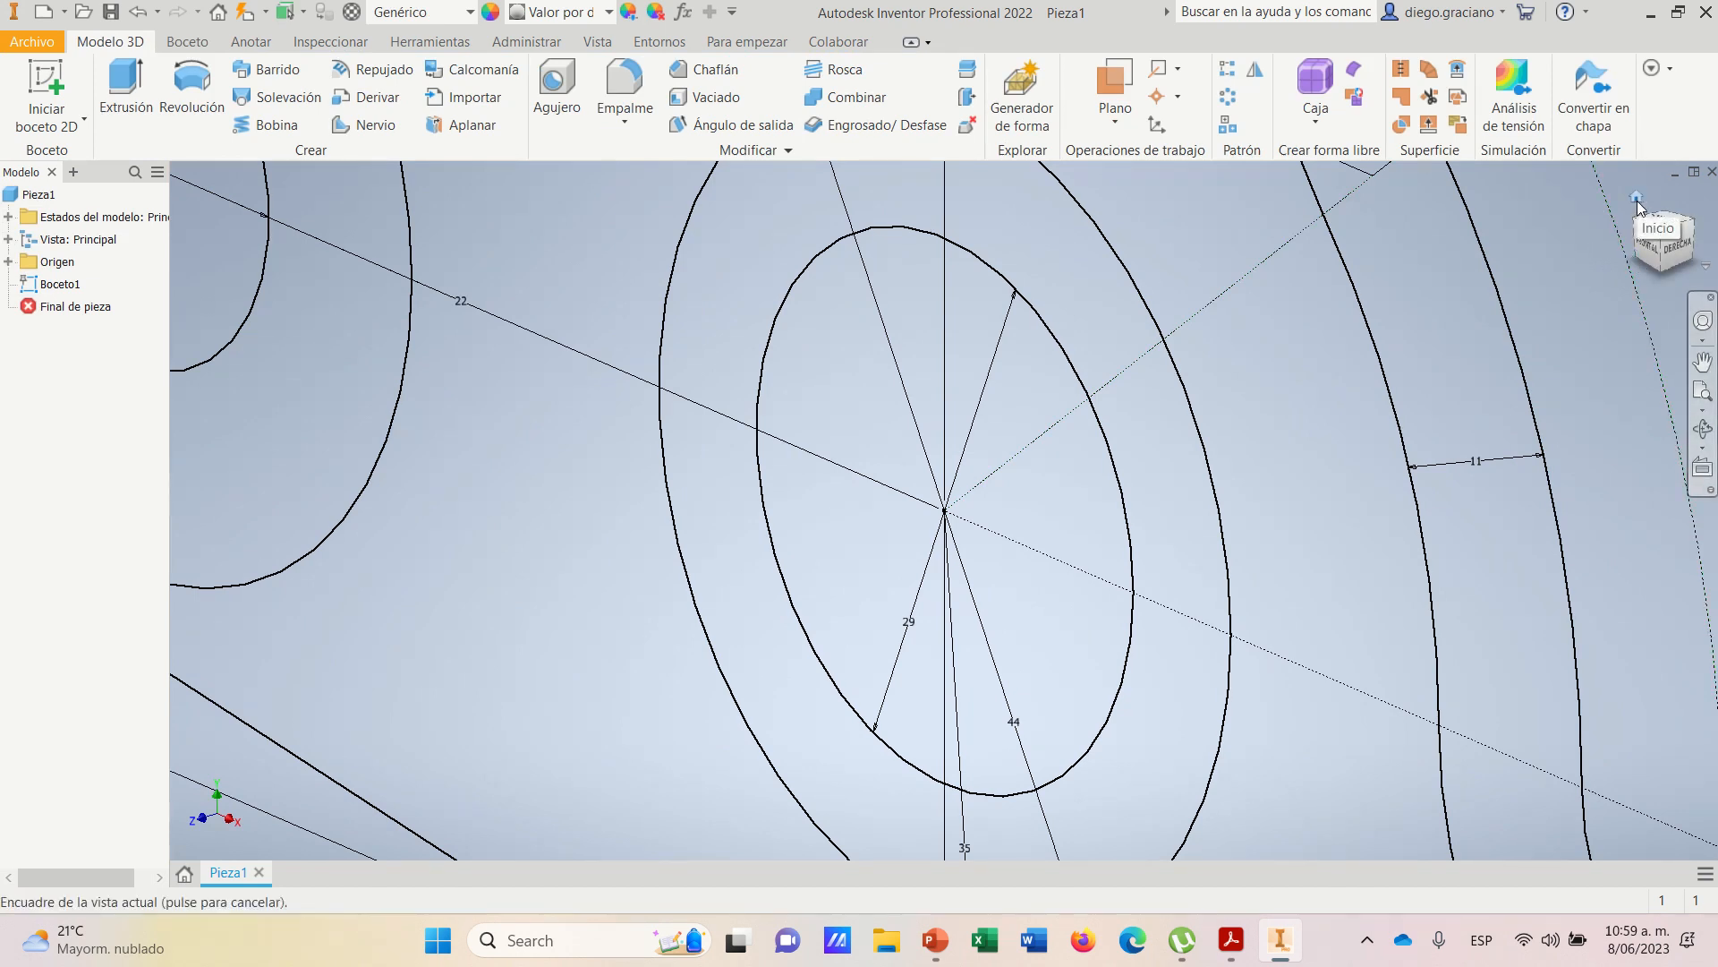
{"action": "left_click", "coordinate": [1637, 198]}
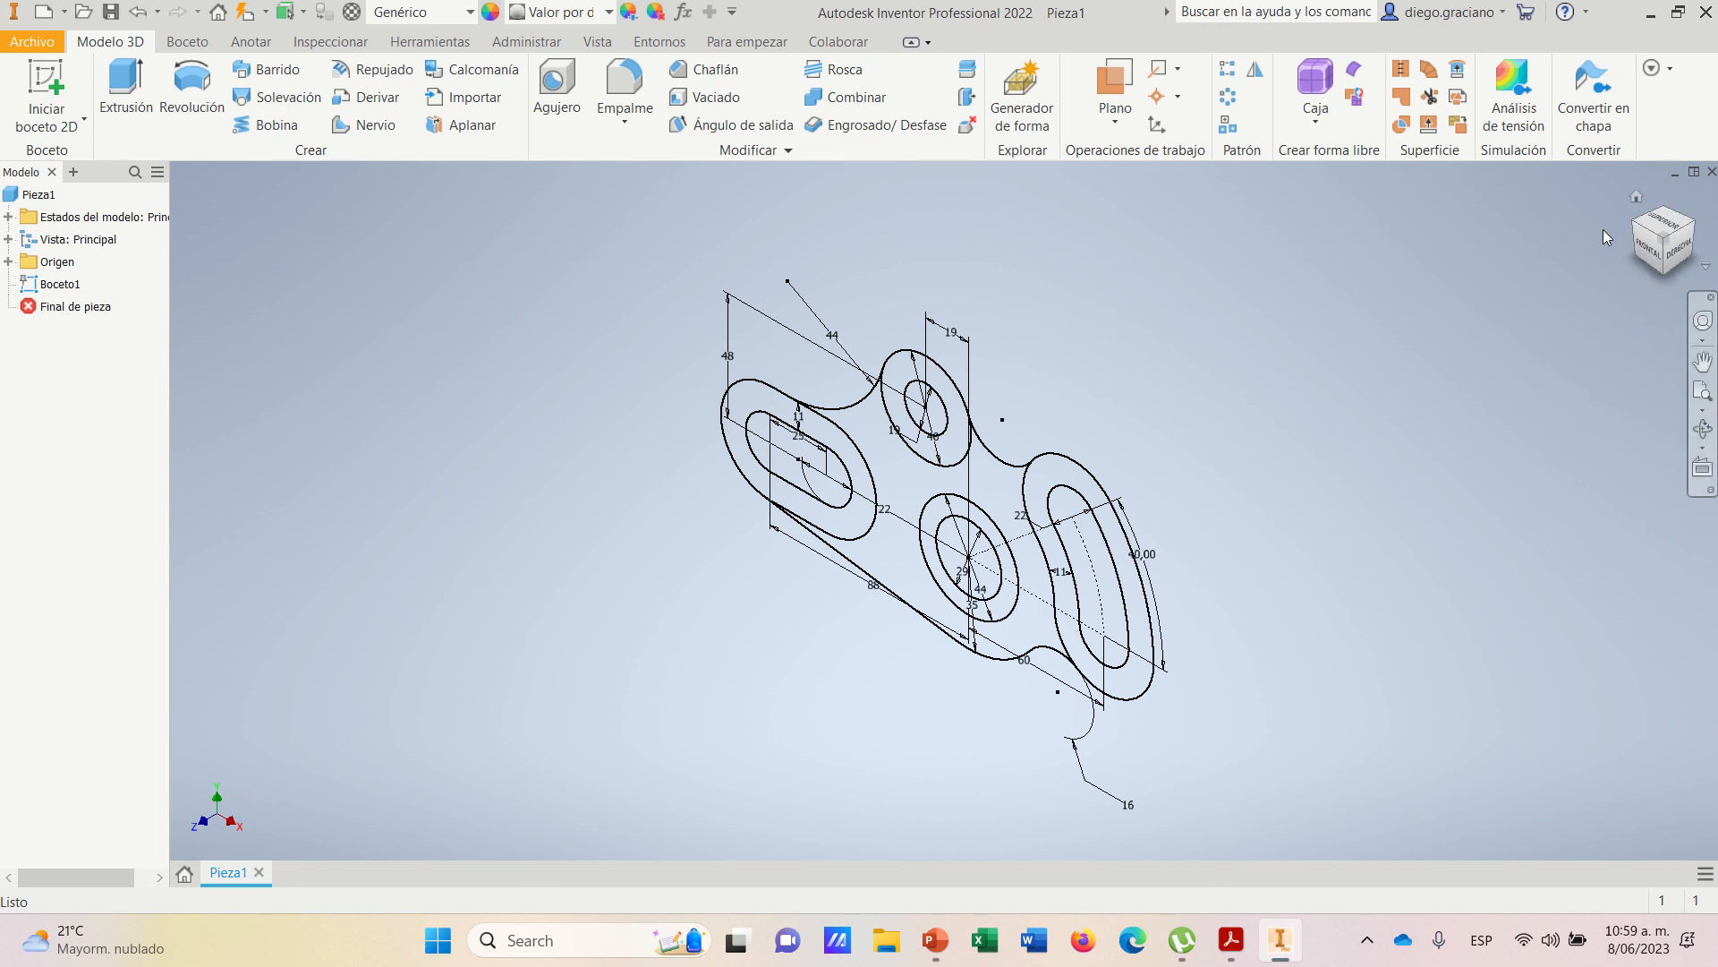
{"action": "left_click", "coordinate": [1649, 249]}
{"action": "left_click", "coordinate": [1702, 391]}
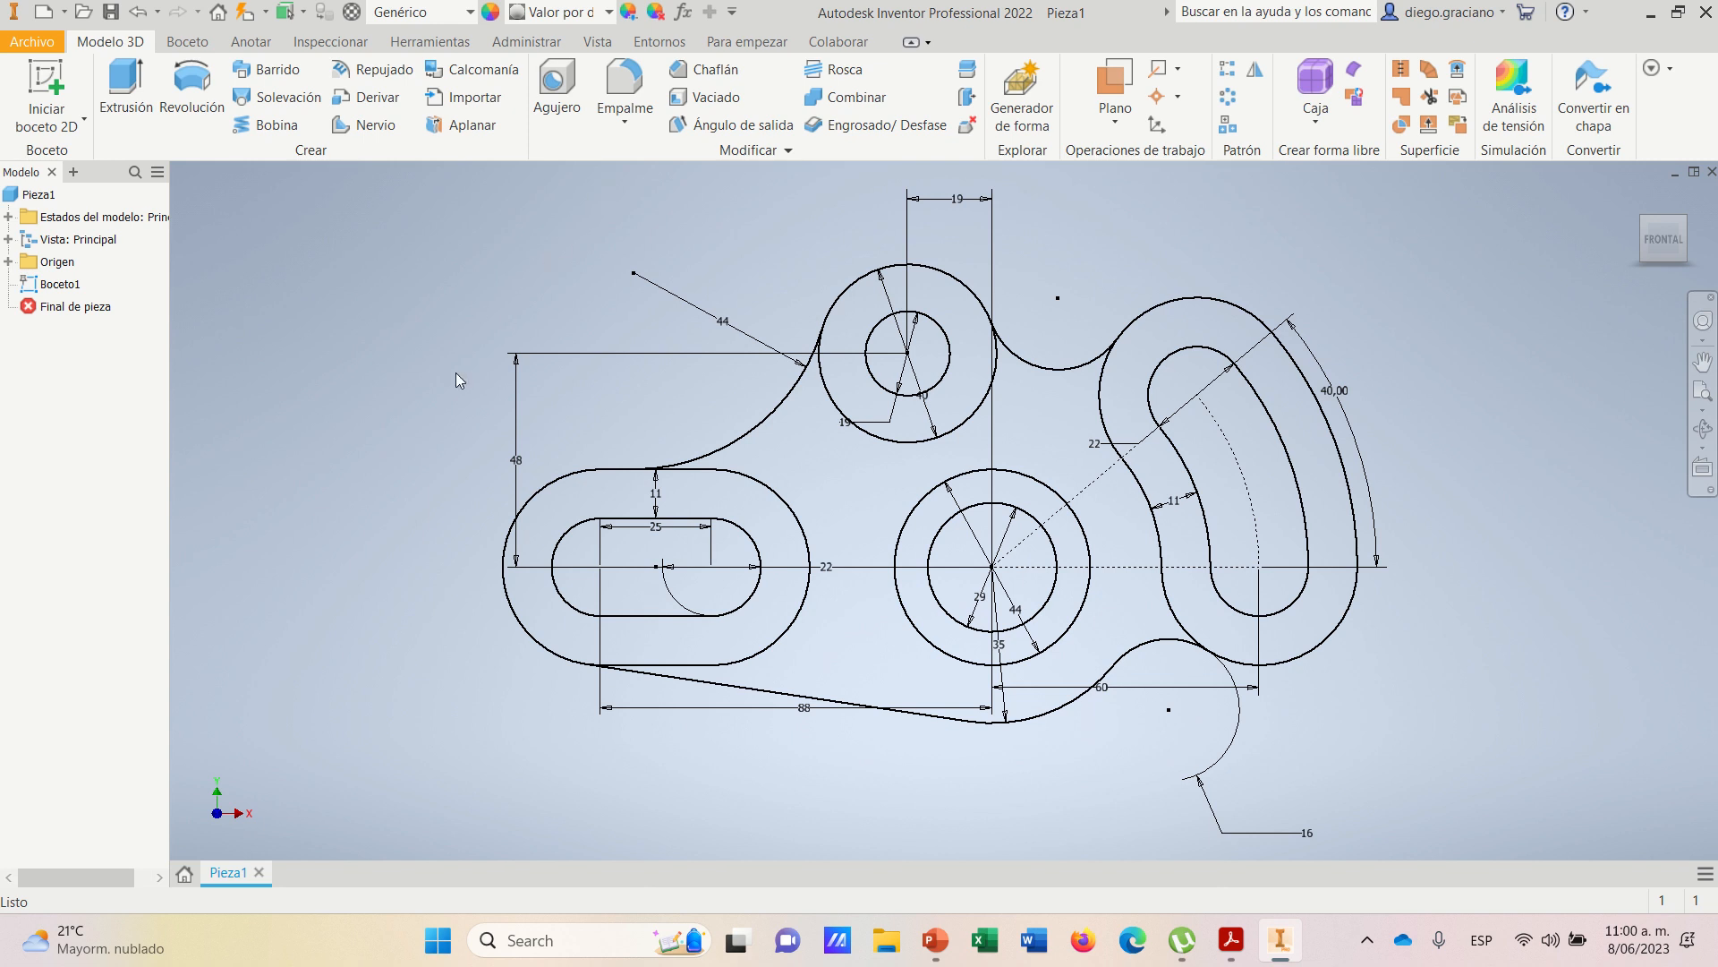
{"action": "mouse_move", "coordinate": [672, 7]}
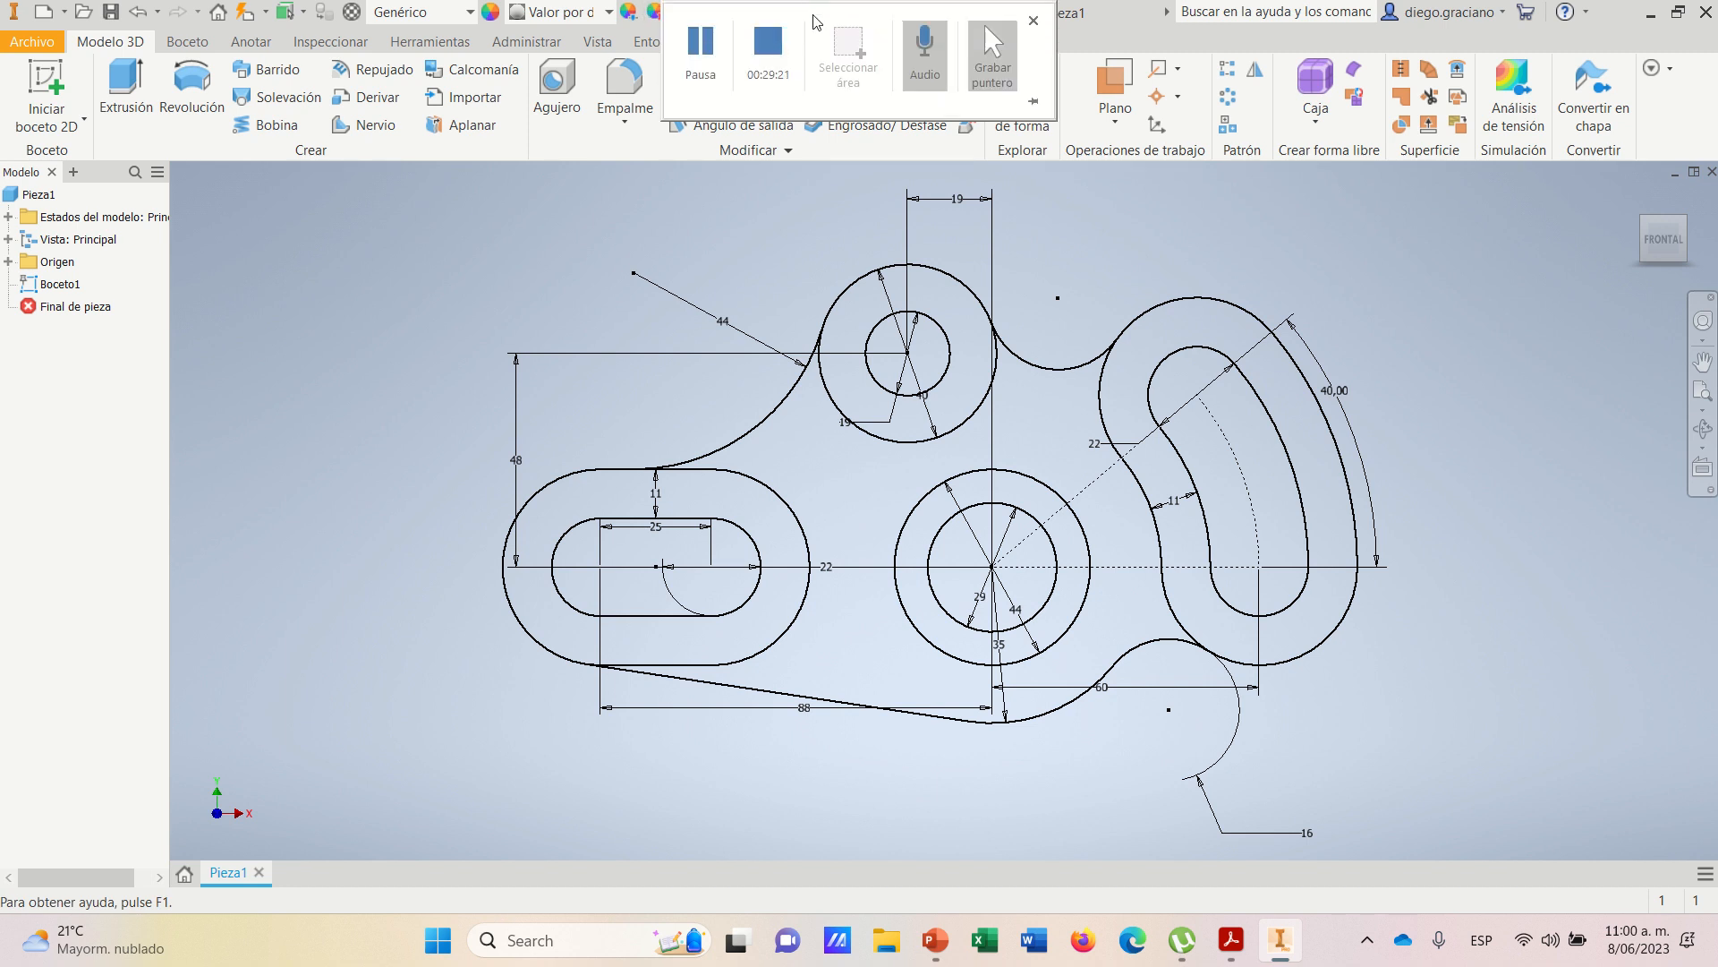